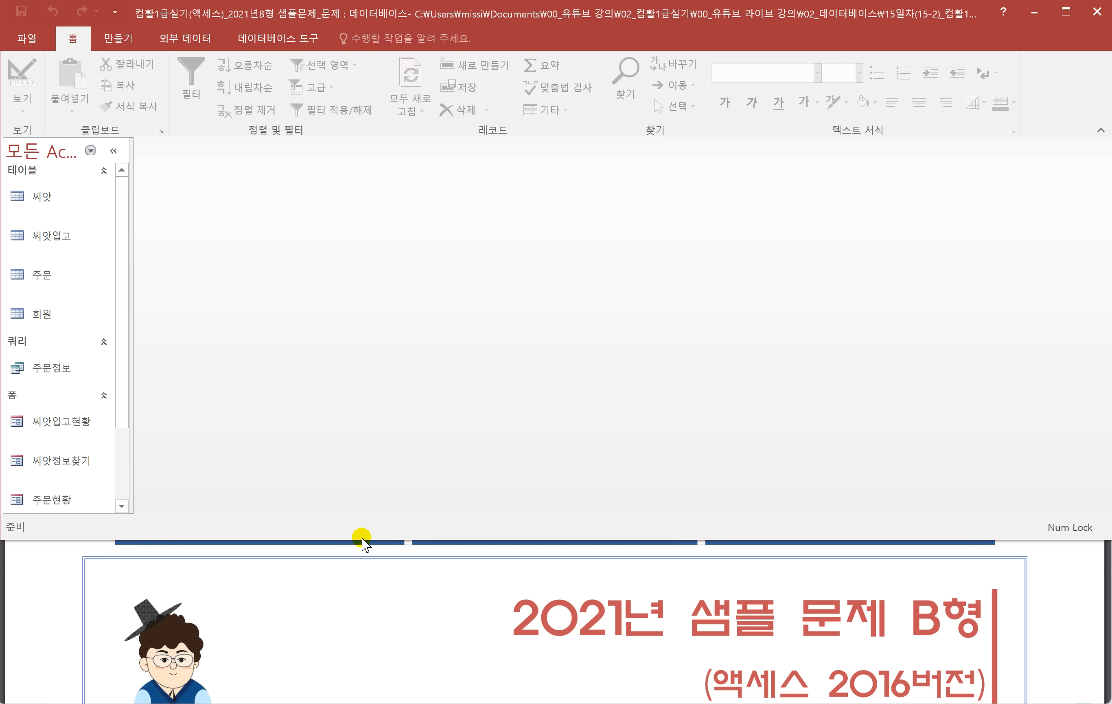
Step: Underline the <씨앗> table in the first exam item and open the 씨앗 table in Design View
scroll(389, 619, "down", 3)
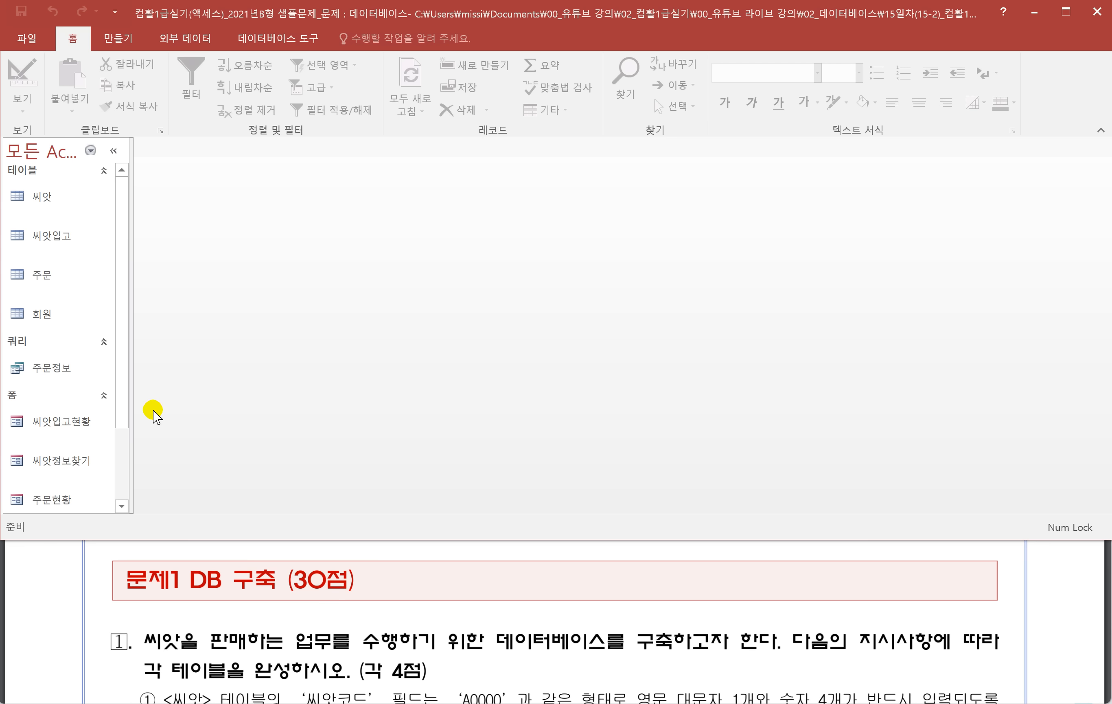
scroll(217, 548, "down", 1)
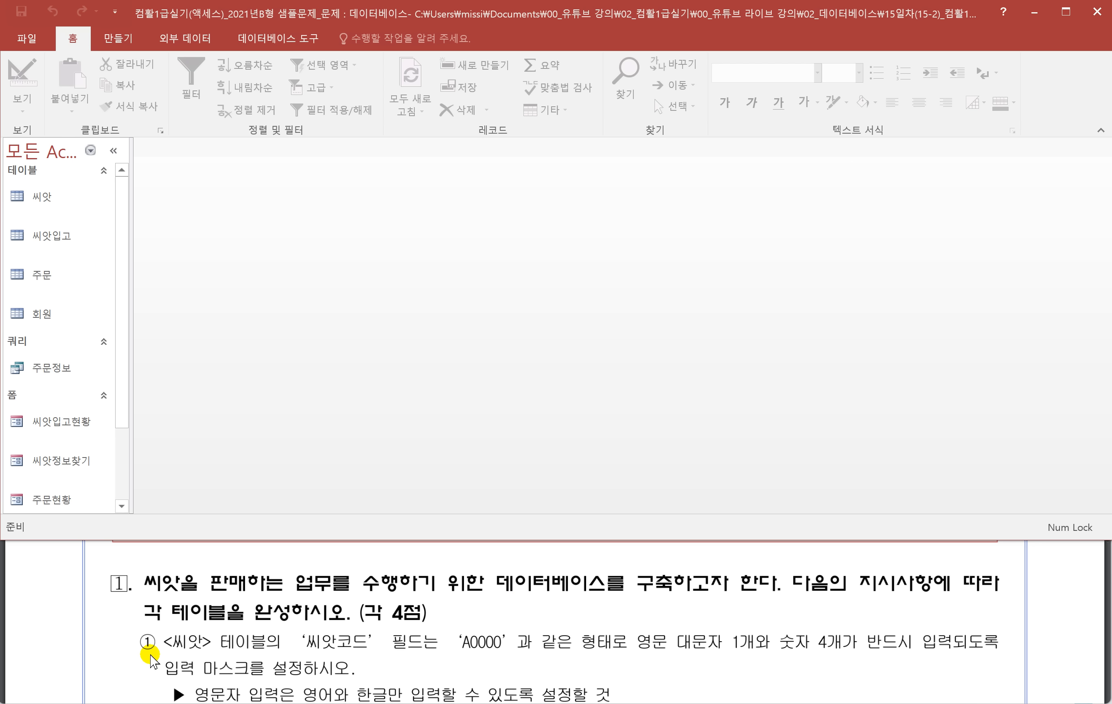
left_click_drag(166, 653, 254, 655)
left_click(41, 198)
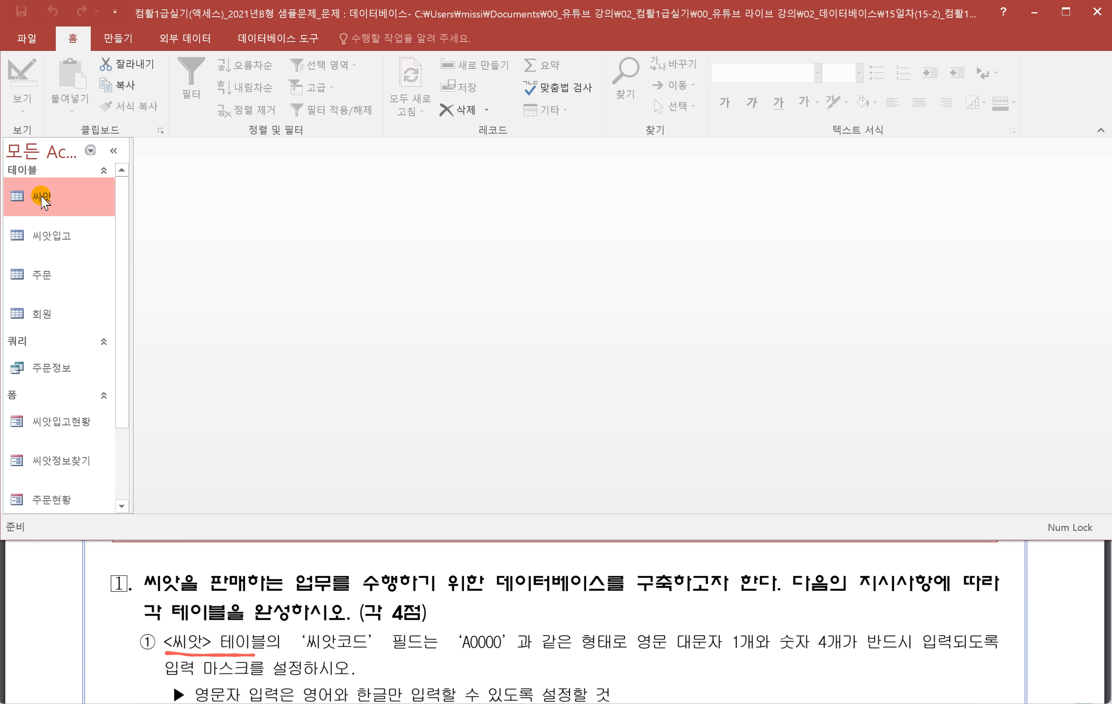
right_click(42, 198)
left_click(110, 226)
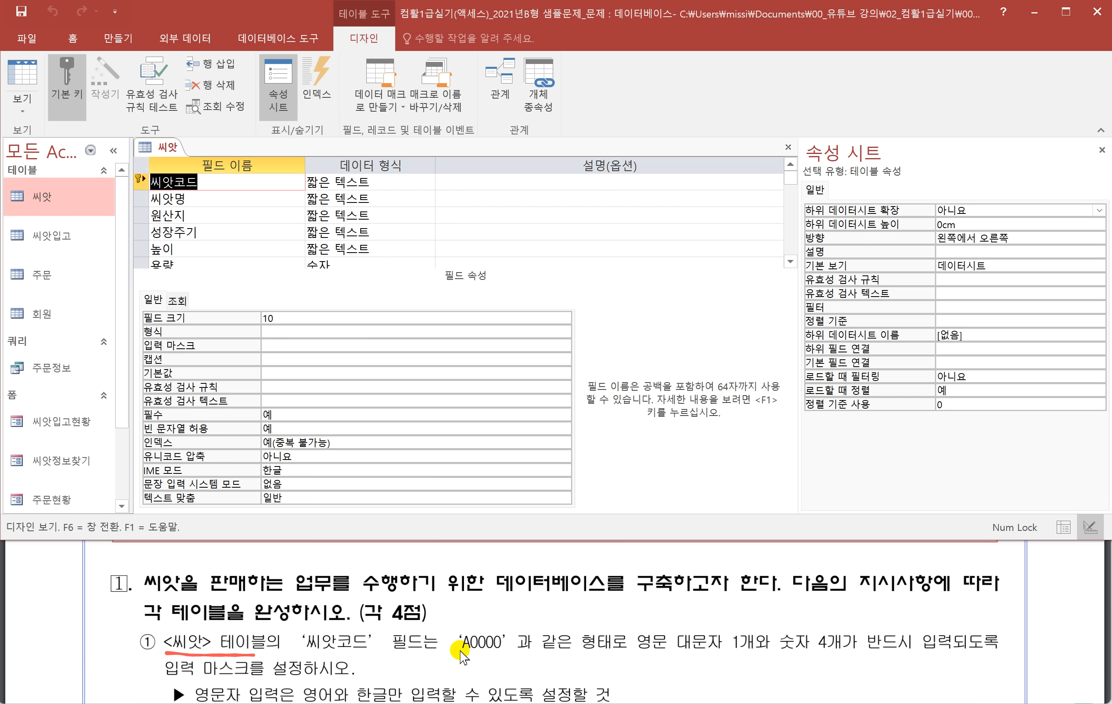
Step: Mark up the 씨앗코드 mask requirements in the exam PDF, boxing '입력 마스크' and noting >L above the uppercase-letter condition
left_click_drag(461, 651, 518, 652)
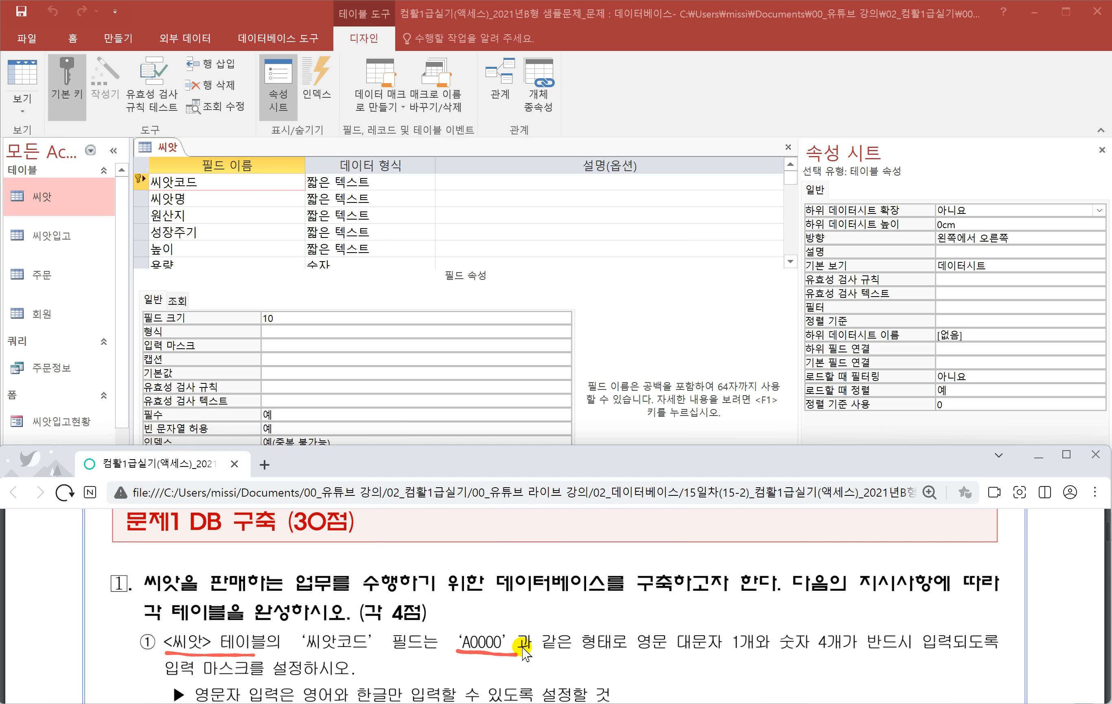
left_click_drag(635, 651, 945, 657)
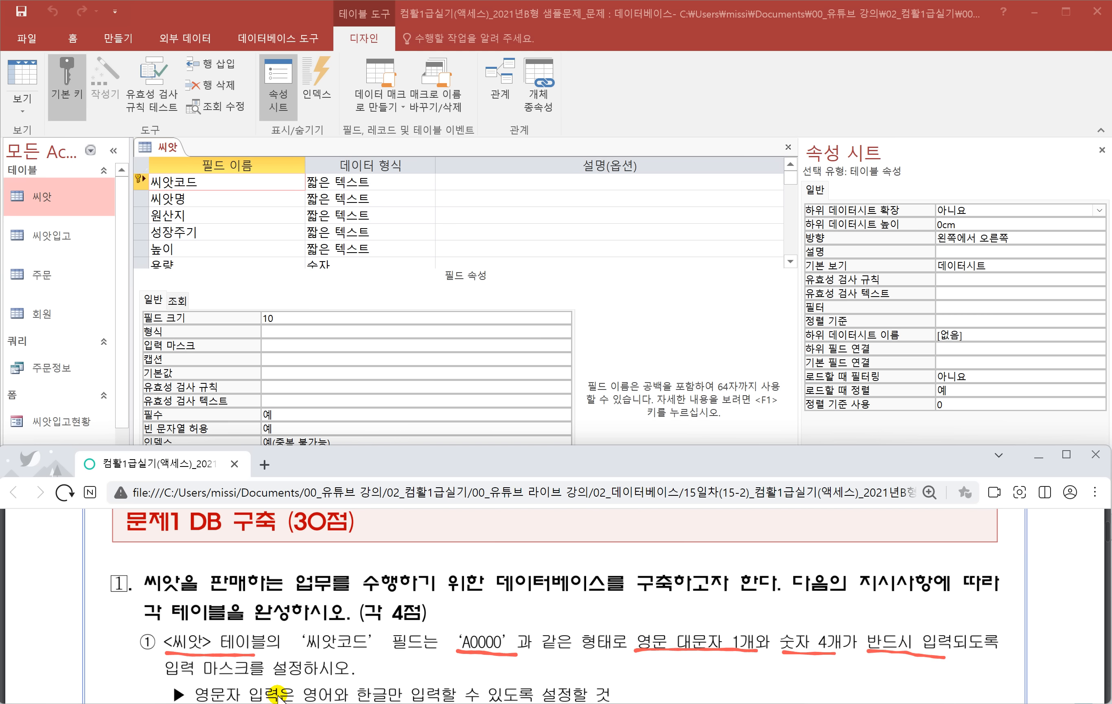
mouse_move(163, 678)
left_mouse_down()
mouse_move(258, 680)
mouse_move(181, 659)
mouse_move(160, 660)
mouse_move(164, 678)
left_mouse_up()
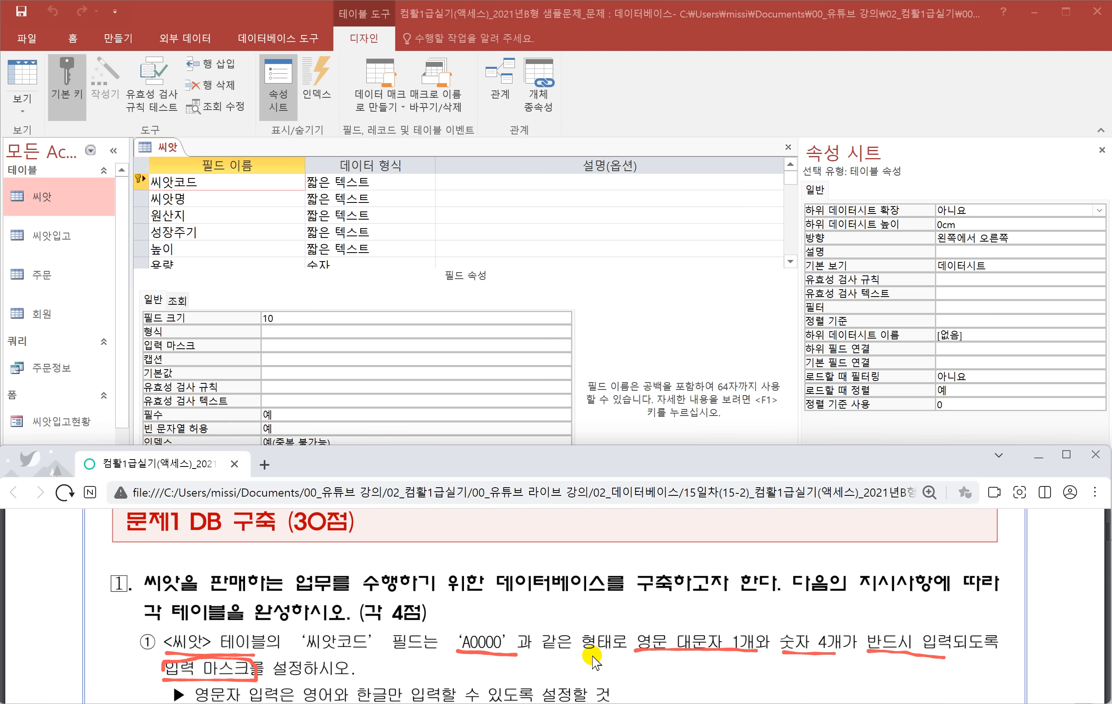
mouse_move(631, 550)
left_mouse_down()
mouse_move(645, 558)
mouse_move(633, 580)
mouse_move(669, 570)
mouse_move(672, 616)
mouse_move(656, 634)
mouse_move(699, 624)
left_mouse_up()
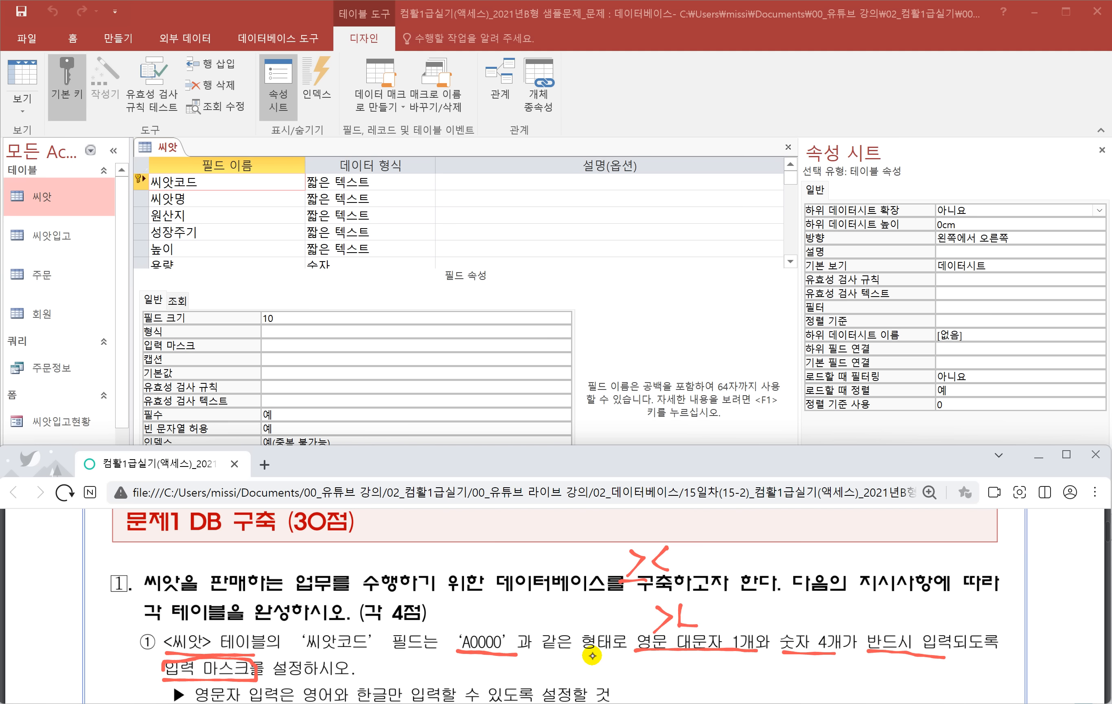
scroll(592, 655, "down", 1)
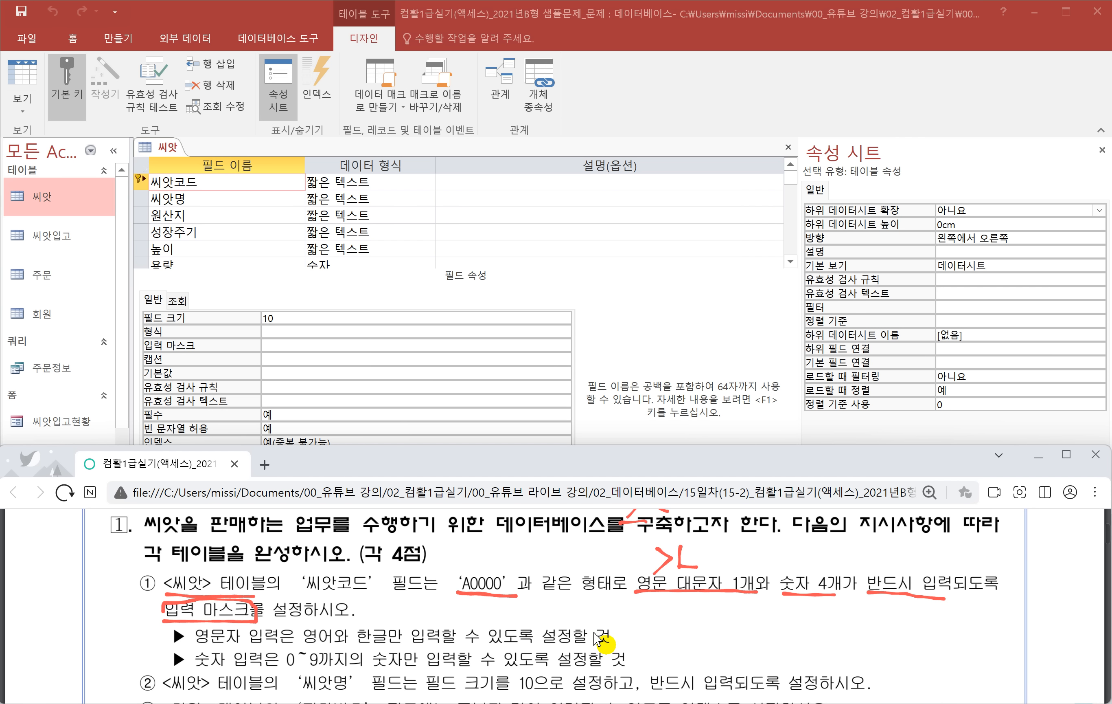
left_click_drag(204, 644, 246, 649)
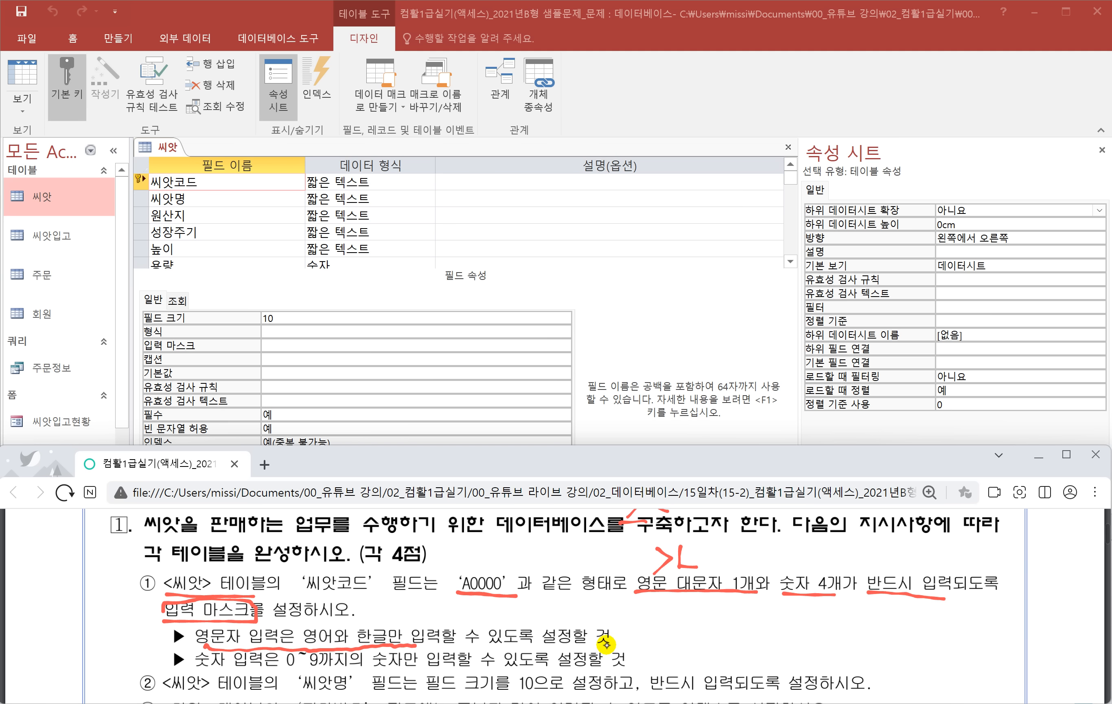
Step: Box '반드시 입력' as 필수 in the exam PDF and note the letter mask symbols as L → 필수 and ? → 선택
mouse_move(625, 601)
left_mouse_down()
mouse_move(626, 623)
mouse_move(653, 604)
left_mouse_up()
mouse_move(864, 597)
left_mouse_down()
mouse_move(935, 567)
mouse_move(950, 597)
left_mouse_up()
mouse_move(861, 609)
left_mouse_down()
mouse_move(915, 617)
mouse_move(907, 634)
left_mouse_up()
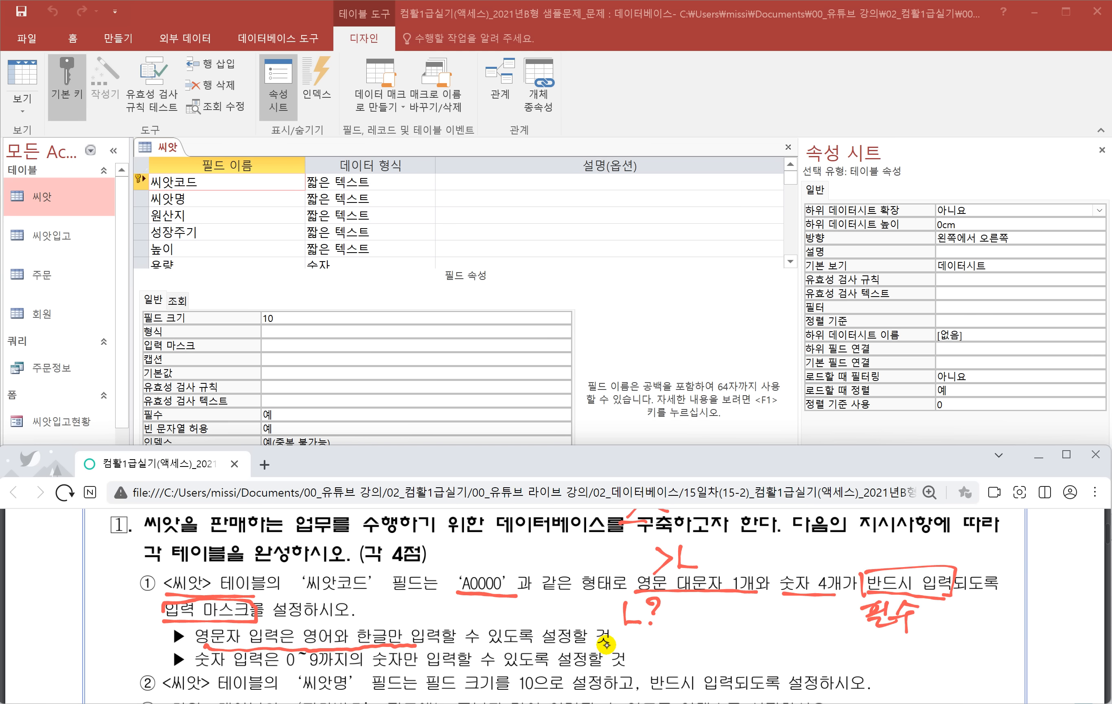
left_click_drag(628, 626, 689, 646)
left_click_drag(696, 633, 707, 640)
left_click_drag(697, 642, 699, 653)
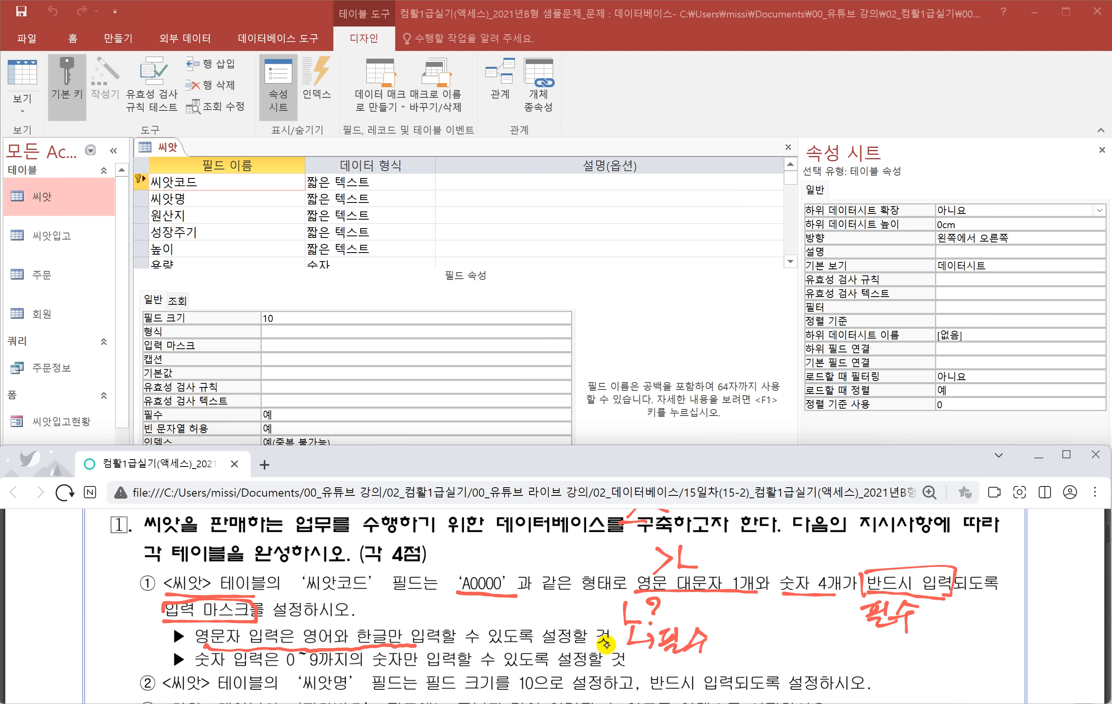
left_click_drag(662, 610, 688, 605)
mouse_move(677, 600)
left_mouse_down()
mouse_move(679, 613)
mouse_move(721, 618)
left_mouse_up()
mouse_move(727, 598)
left_mouse_down()
mouse_move(720, 606)
mouse_move(744, 620)
left_mouse_up()
left_click_drag(739, 615, 749, 632)
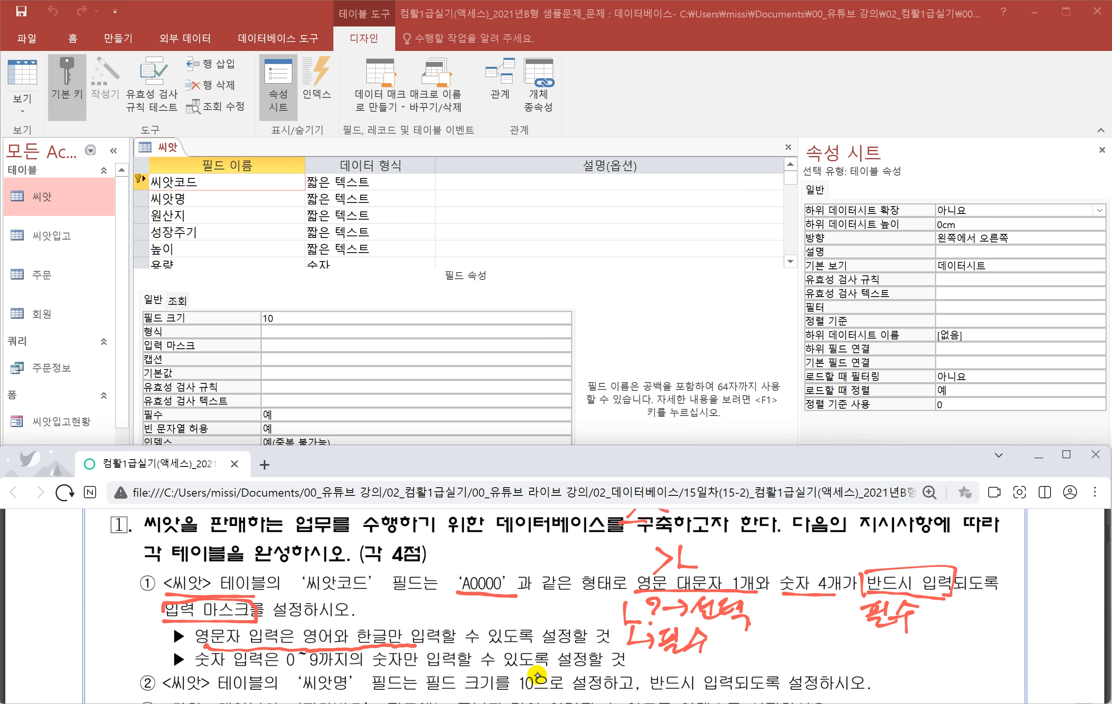
Step: Note the digit mask symbols 0, 9 and # in the exam PDF, labelling 0 as 필수 and 9 and # as 선택
left_click_drag(781, 650, 782, 657)
mouse_move(805, 638)
left_mouse_down()
mouse_move(798, 657)
mouse_move(848, 638)
left_mouse_up()
left_click(818, 655)
mouse_move(829, 650)
left_mouse_down()
mouse_move(851, 645)
mouse_move(832, 656)
left_mouse_up()
left_click_drag(847, 630, 841, 658)
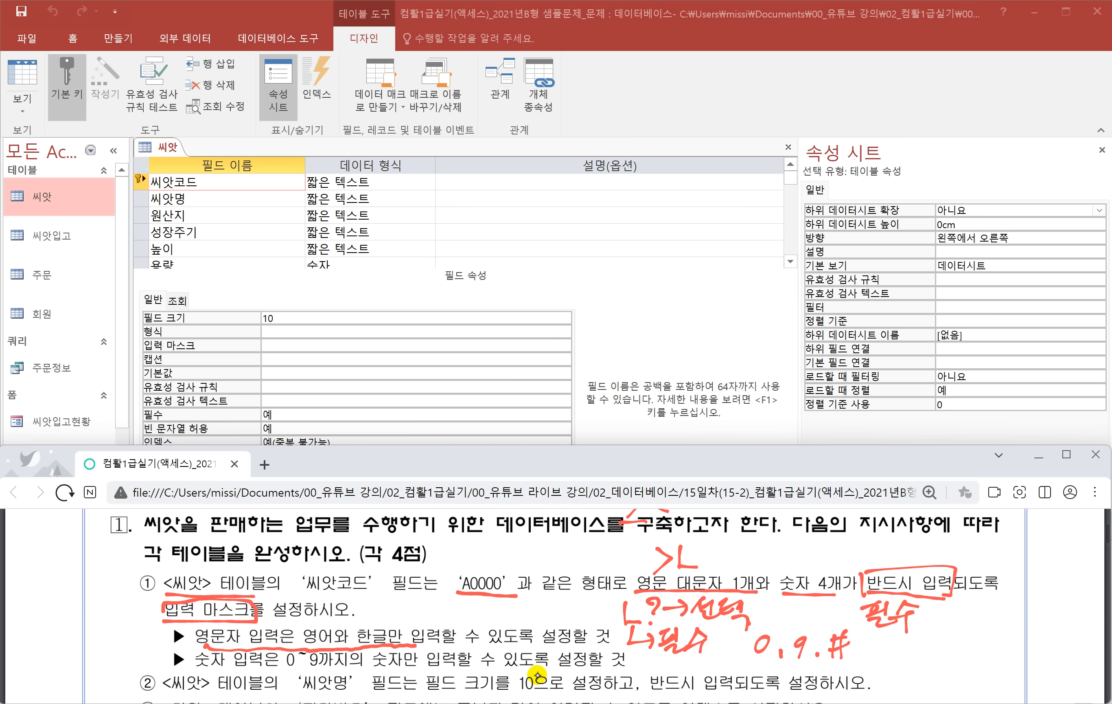
left_click(749, 661)
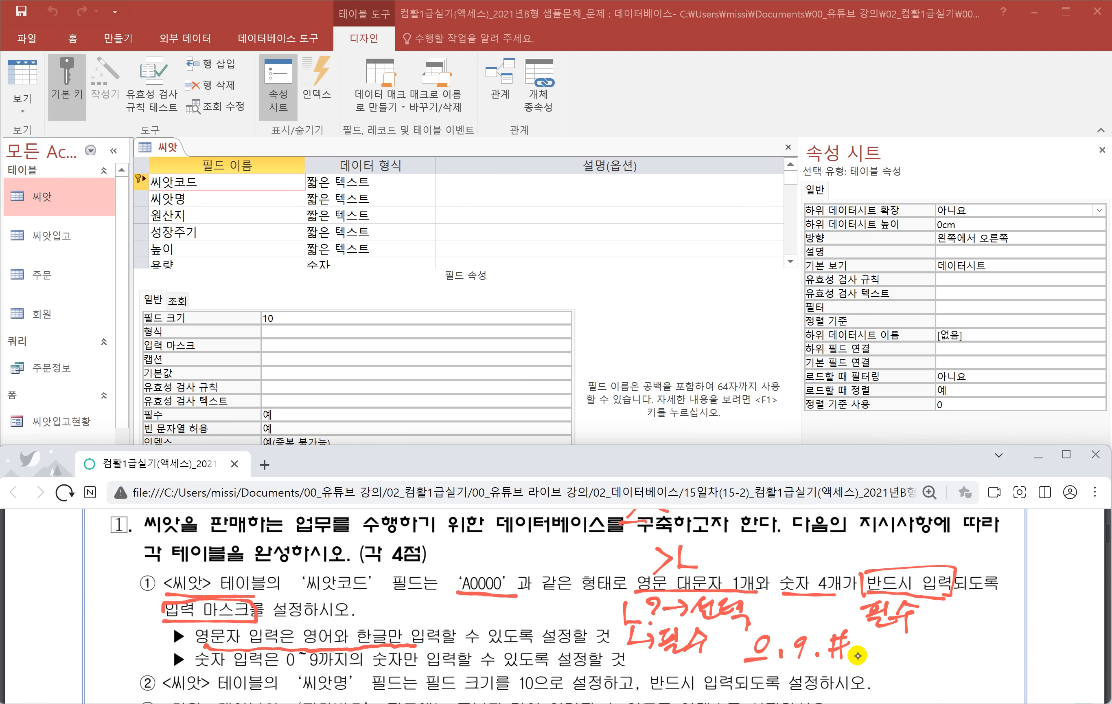
mouse_move(732, 662)
left_mouse_down()
mouse_move(727, 678)
mouse_move(749, 683)
left_mouse_up()
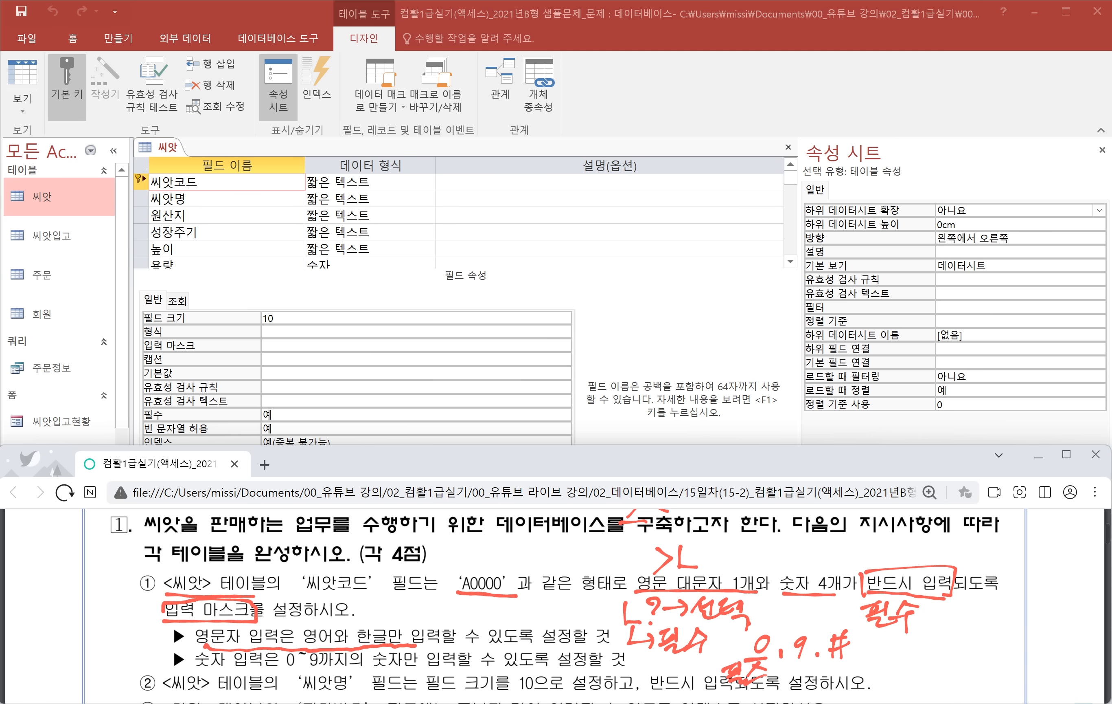
mouse_move(824, 660)
left_mouse_down()
mouse_move(872, 673)
mouse_move(929, 670)
left_mouse_up()
left_click_drag(919, 673, 933, 679)
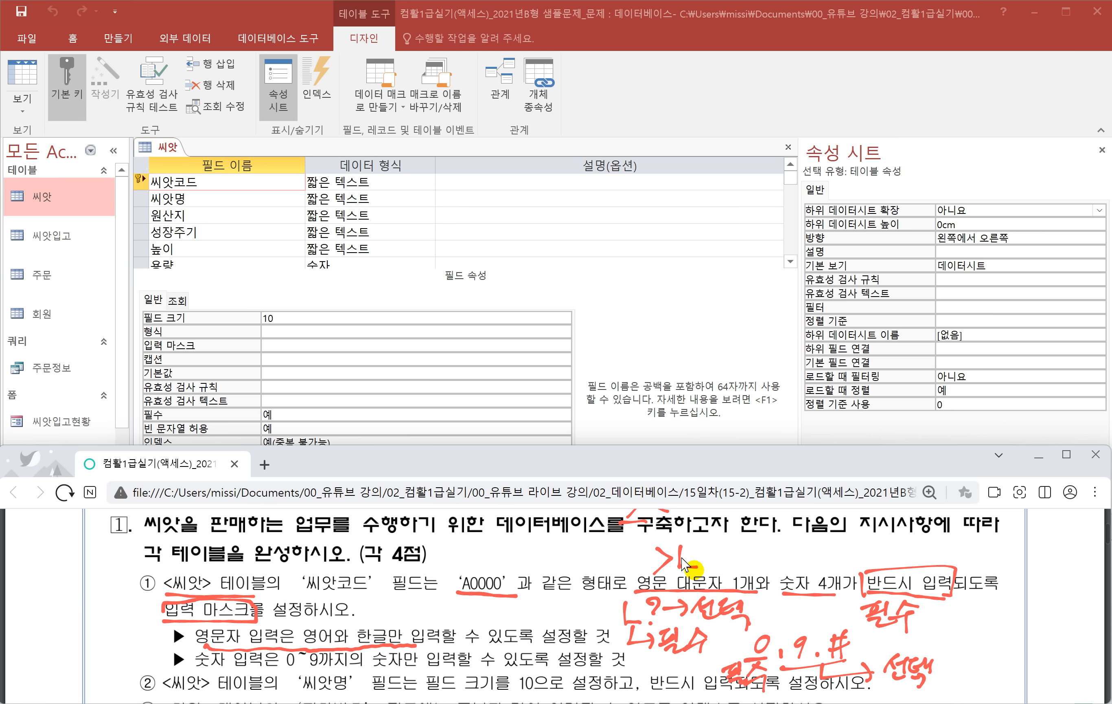
Step: Complete the handwritten mask as >L0000, box 'A0000' and underline the 씨앗코드 field name in the exam PDF
left_click_drag(710, 551, 759, 552)
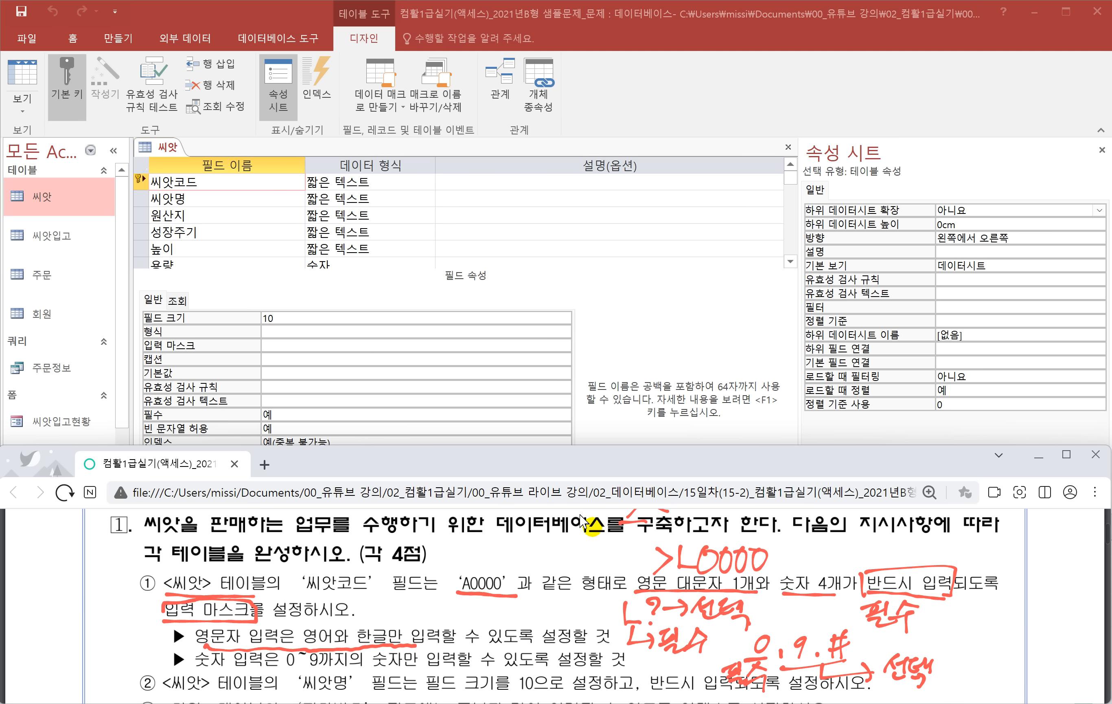
mouse_move(455, 598)
left_mouse_down()
mouse_move(452, 567)
mouse_move(511, 575)
mouse_move(493, 598)
left_mouse_up()
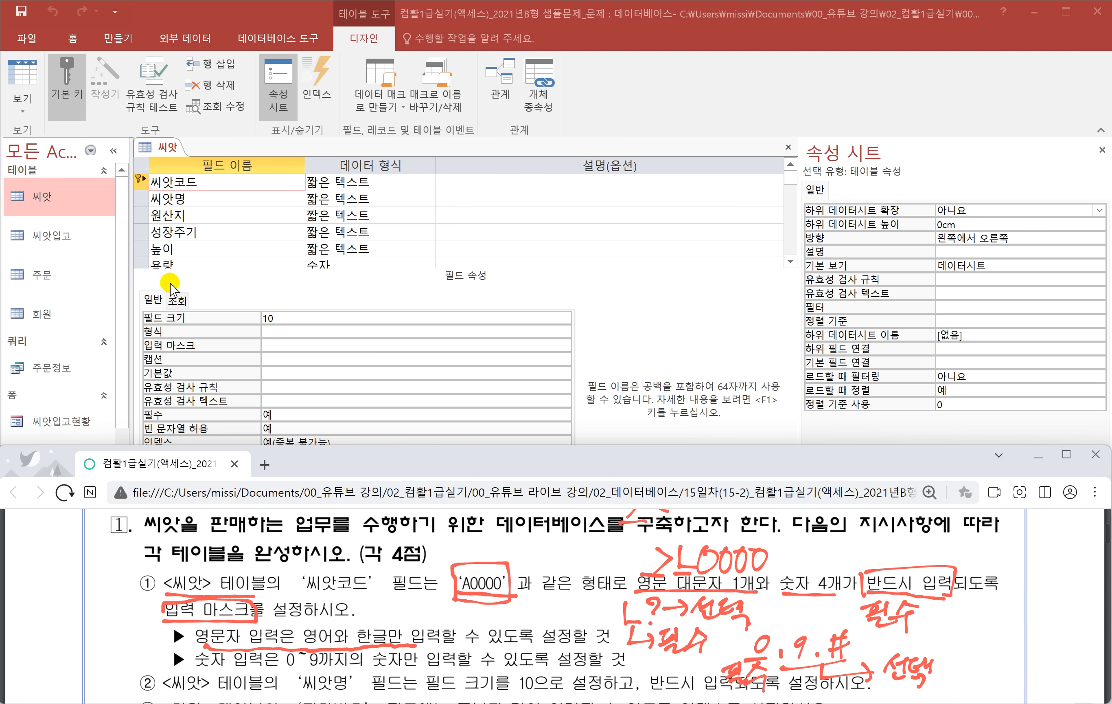
left_click_drag(298, 590, 390, 601)
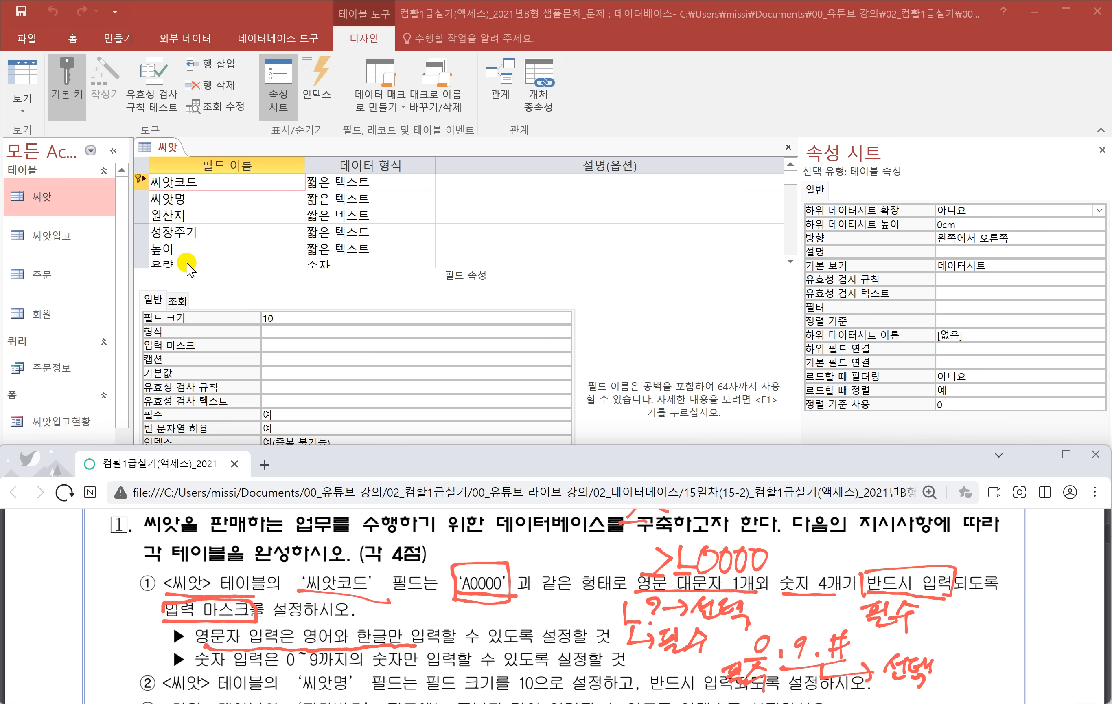
Step: Set the input mask of the 씨앗코드 field to >L0000
left_click(200, 180)
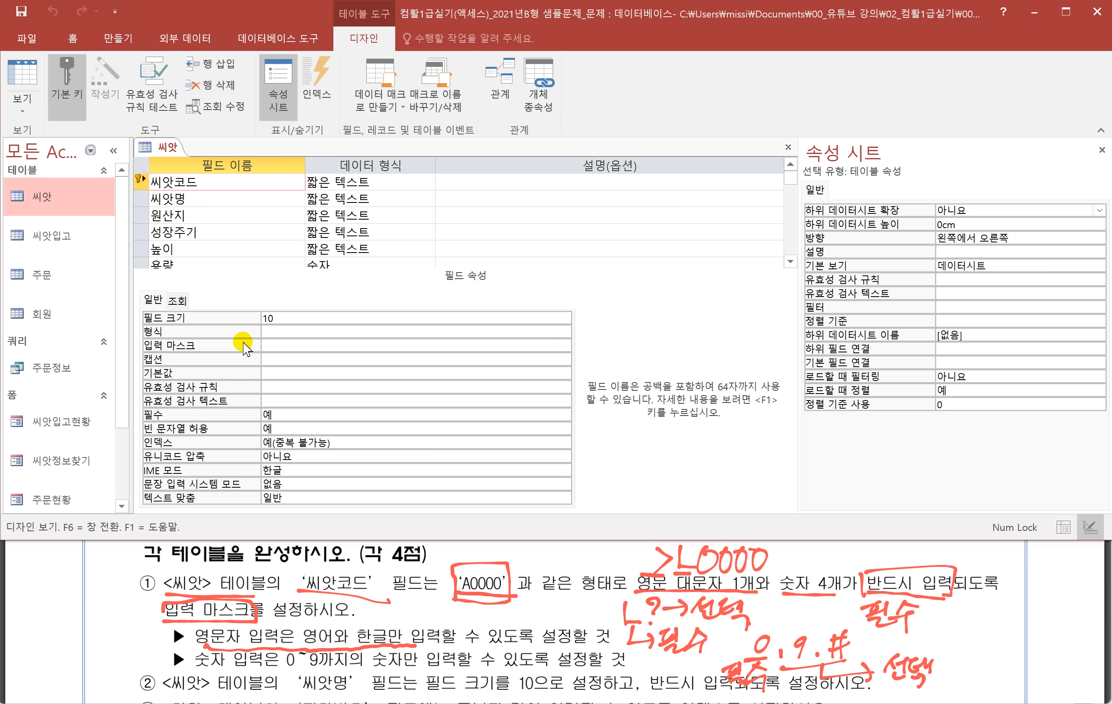
left_click(281, 345)
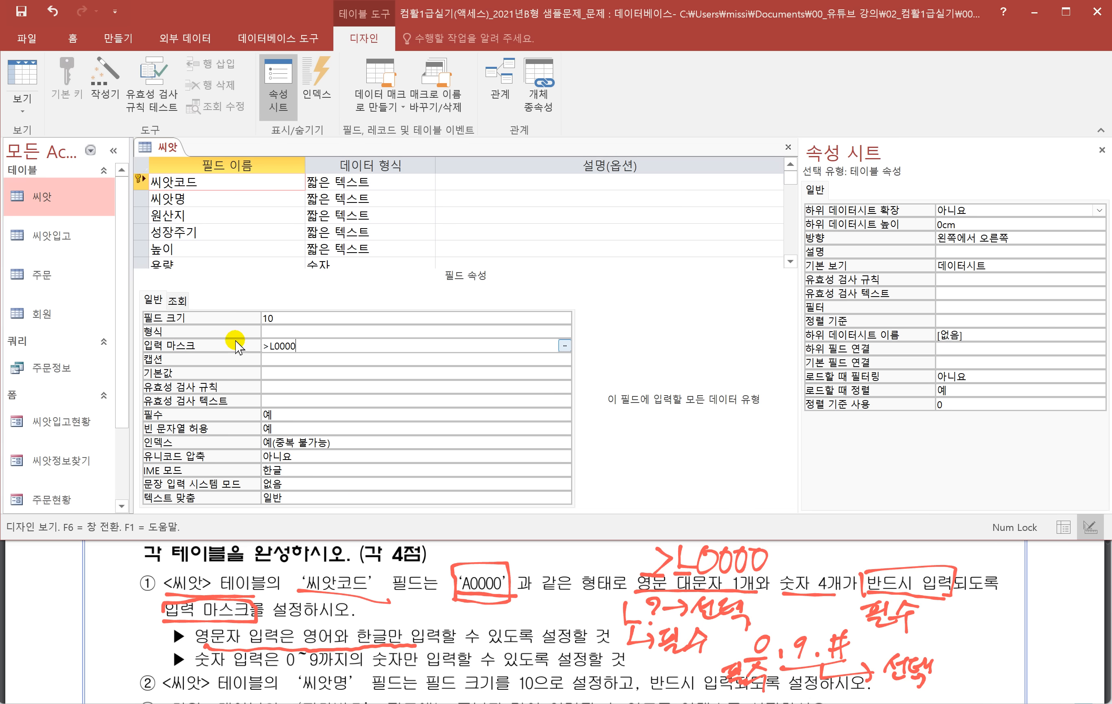
Step: Mark up the second exam item by underlining <씨앗> and '씨앗명', boxing '필드 크기' and '반드시 입력', and circling 10
scroll(342, 556, "down", 2)
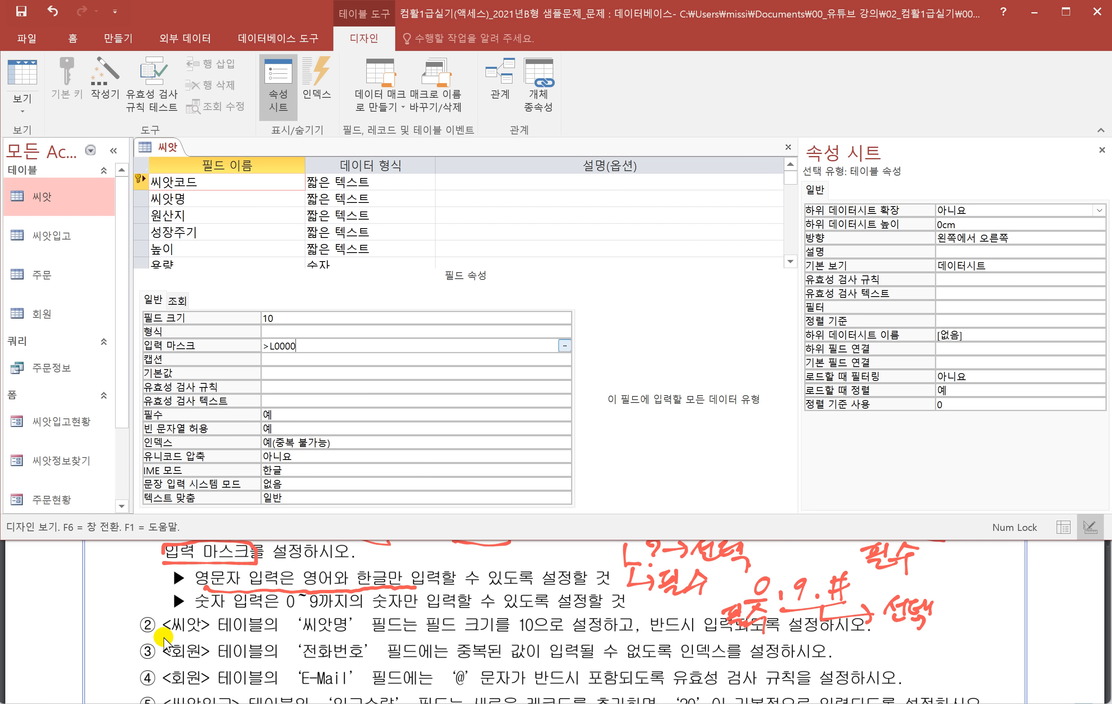
left_click(221, 645)
mouse_move(220, 640)
left_mouse_down()
mouse_move(462, 641)
mouse_move(494, 626)
mouse_move(452, 605)
mouse_move(421, 606)
left_mouse_up()
mouse_move(517, 639)
left_mouse_down()
mouse_move(551, 637)
mouse_move(545, 629)
left_mouse_up()
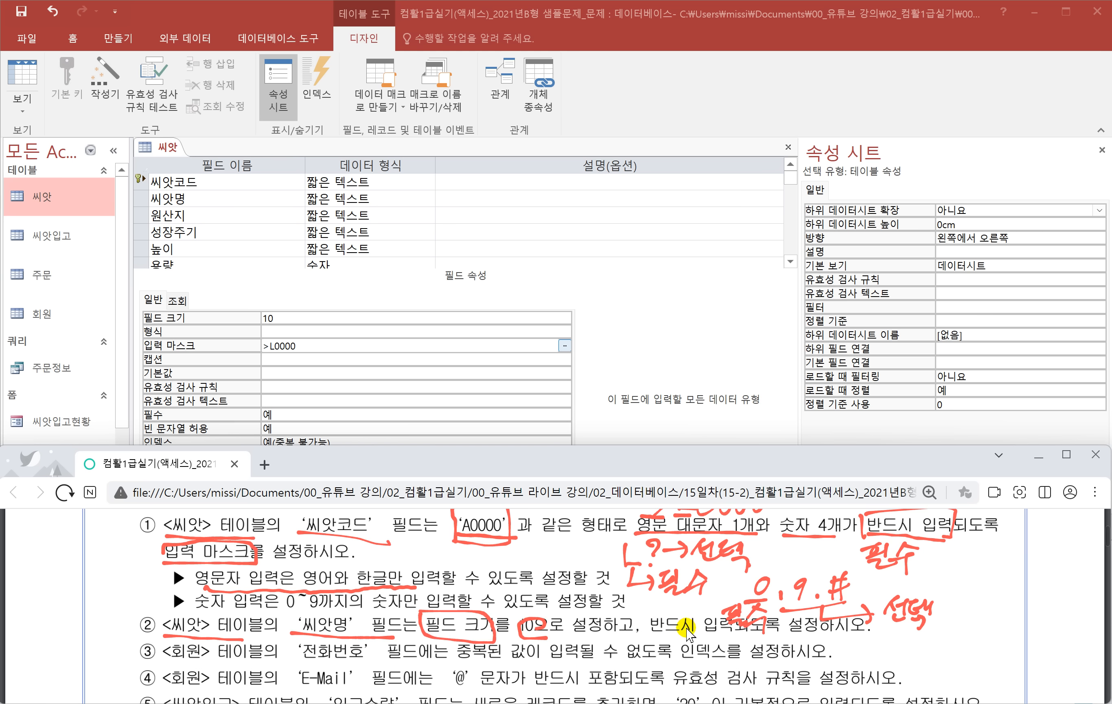
mouse_move(645, 626)
left_mouse_down()
mouse_move(810, 629)
mouse_move(762, 602)
mouse_move(897, 609)
mouse_move(838, 580)
left_mouse_up()
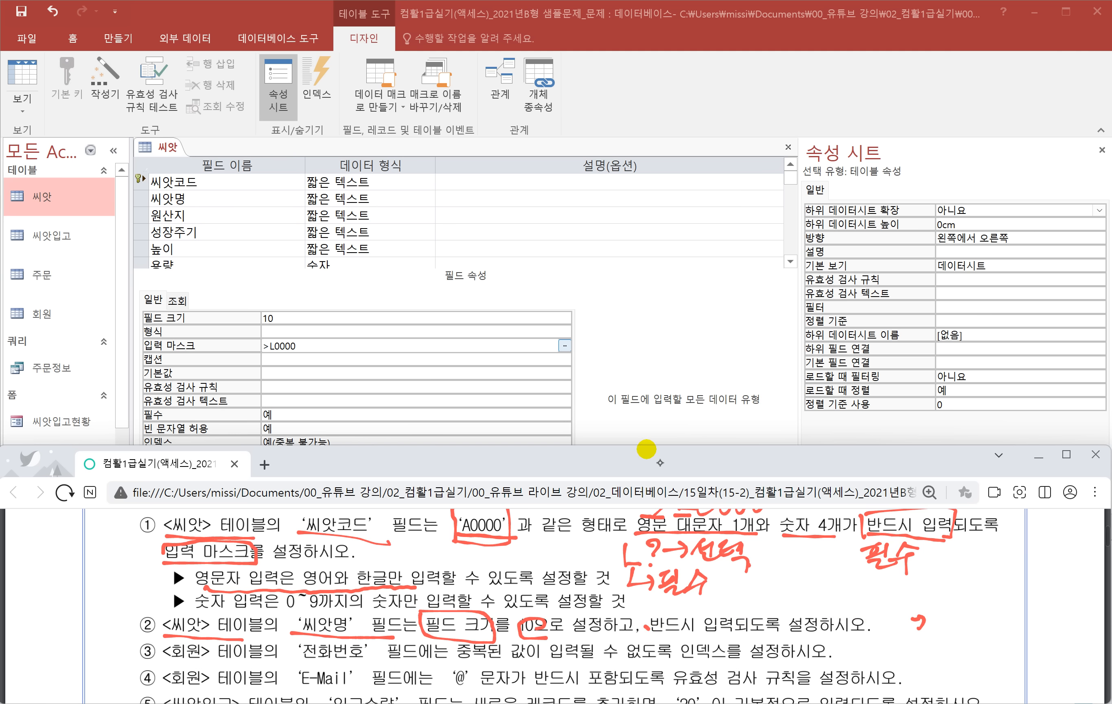
mouse_move(545, 623)
left_mouse_down()
mouse_move(528, 636)
mouse_move(529, 608)
left_mouse_up()
mouse_move(631, 636)
left_mouse_down()
mouse_move(724, 638)
mouse_move(683, 609)
mouse_move(633, 637)
left_mouse_up()
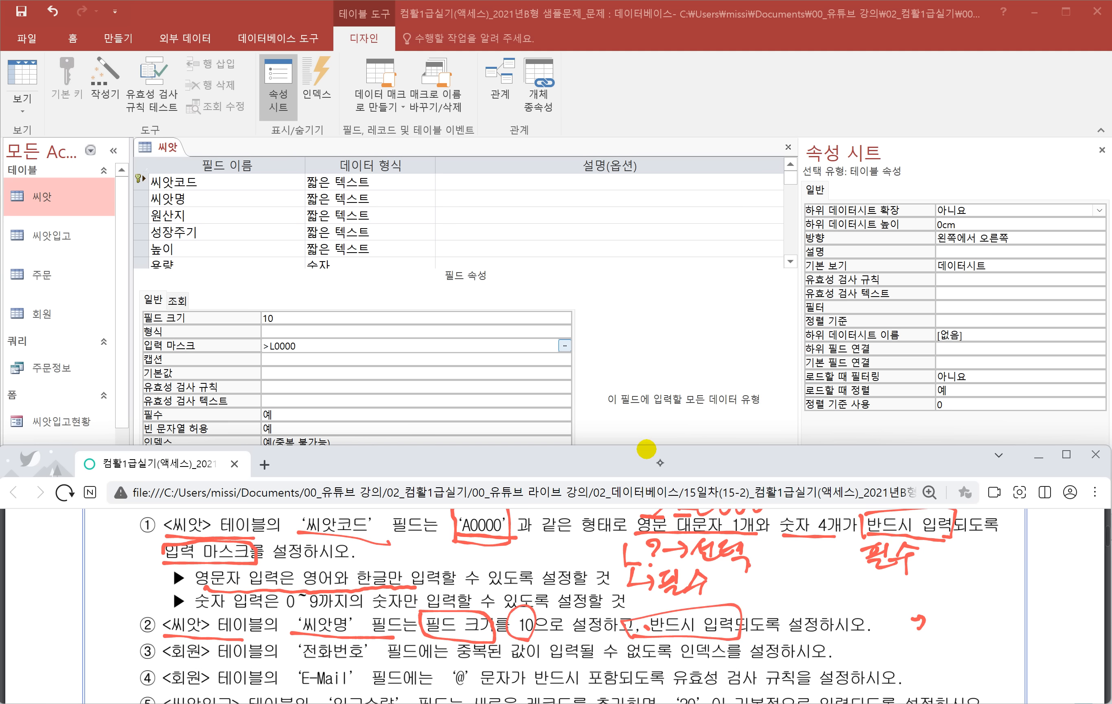
Step: Add an arrow from '반드시 입력' in the second exam item to a handwritten 필수 note
left_click_drag(719, 609, 766, 588)
left_click_drag(755, 583, 765, 600)
left_click_drag(776, 585, 795, 574)
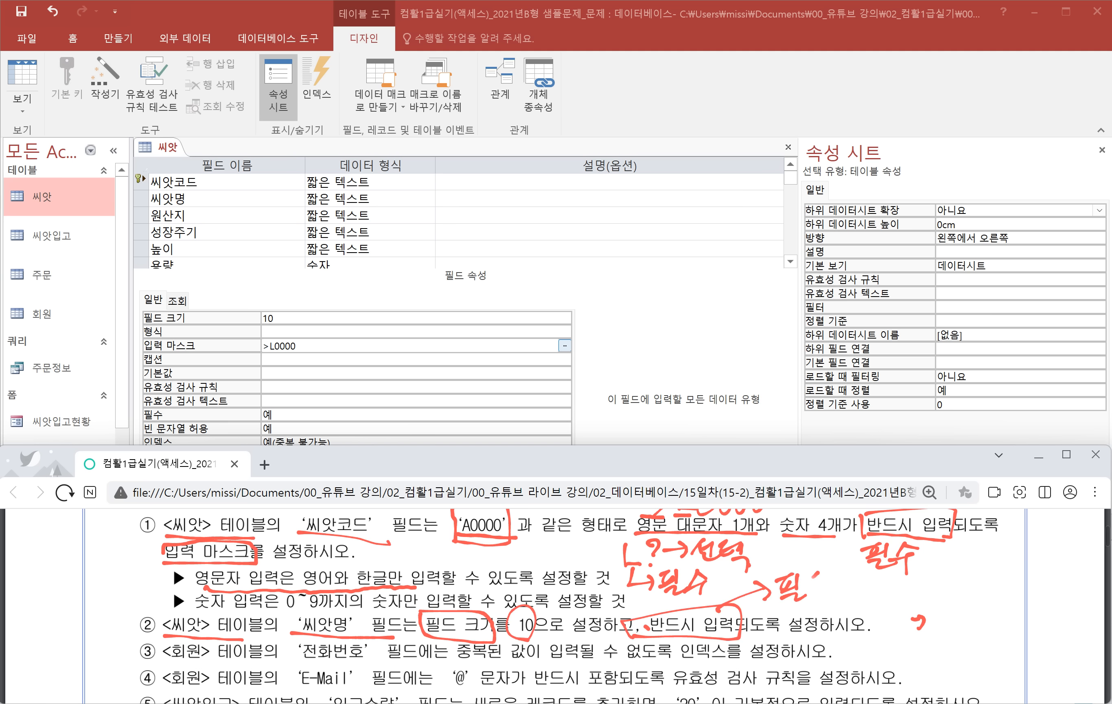
left_click_drag(826, 592, 835, 591)
left_click_drag(821, 594, 821, 610)
left_click(837, 609)
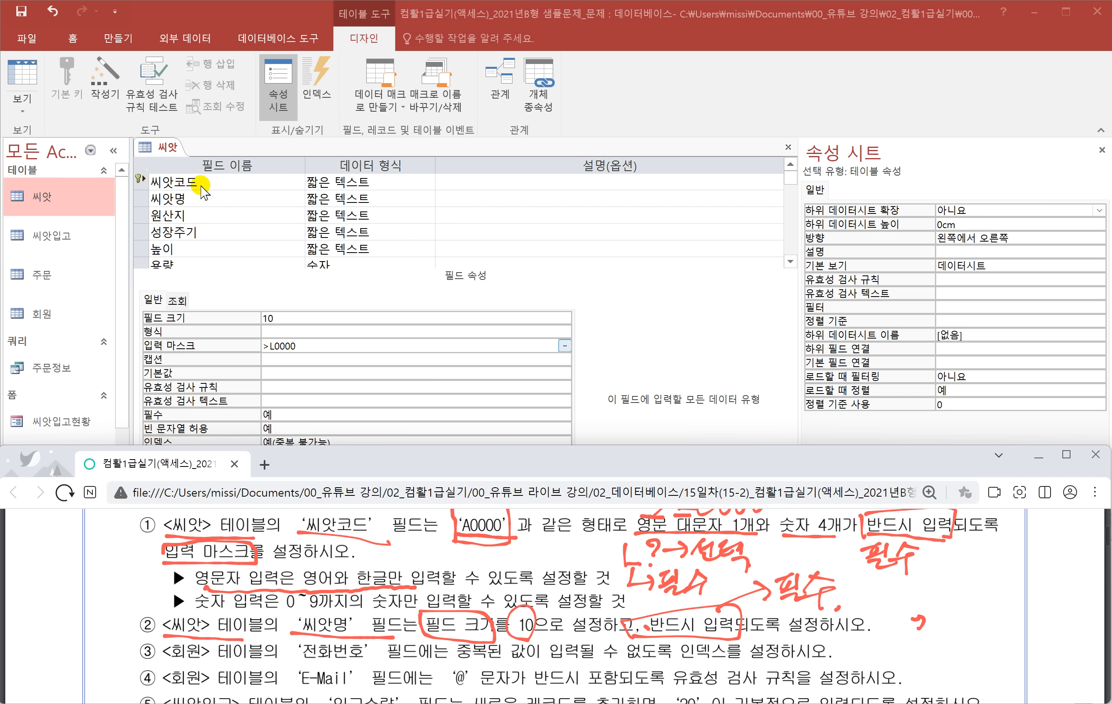
Step: Set the 씨앗명 field's size to 10 and its Required (필수) property to 예
left_click(195, 200)
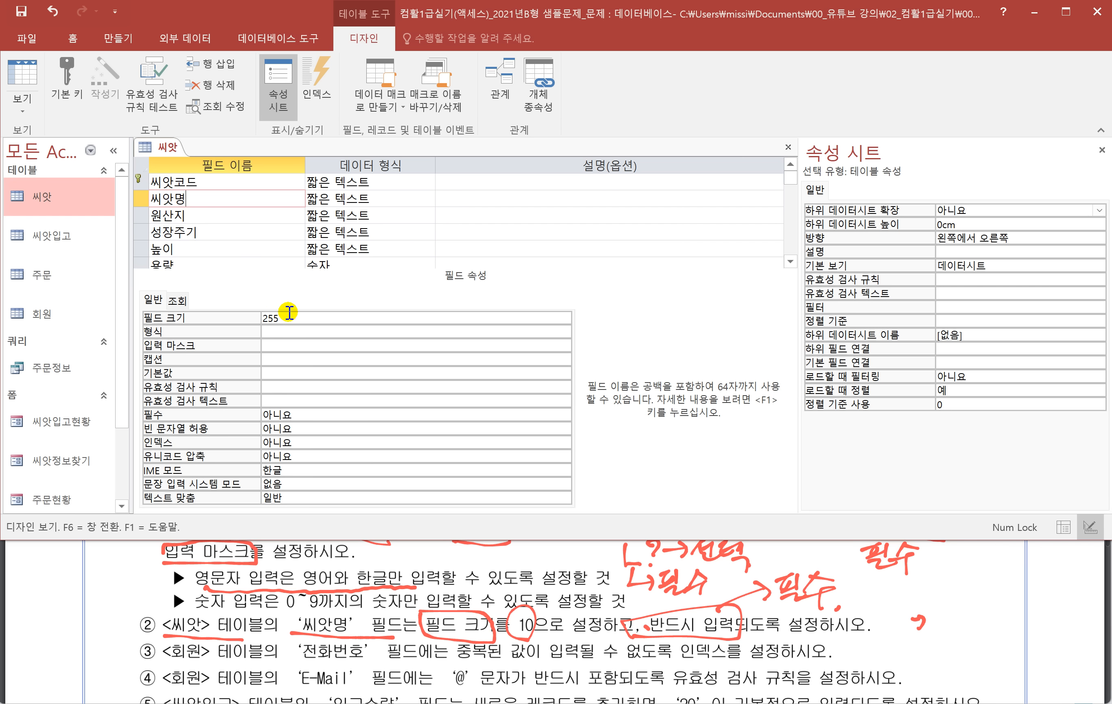
left_click(229, 312)
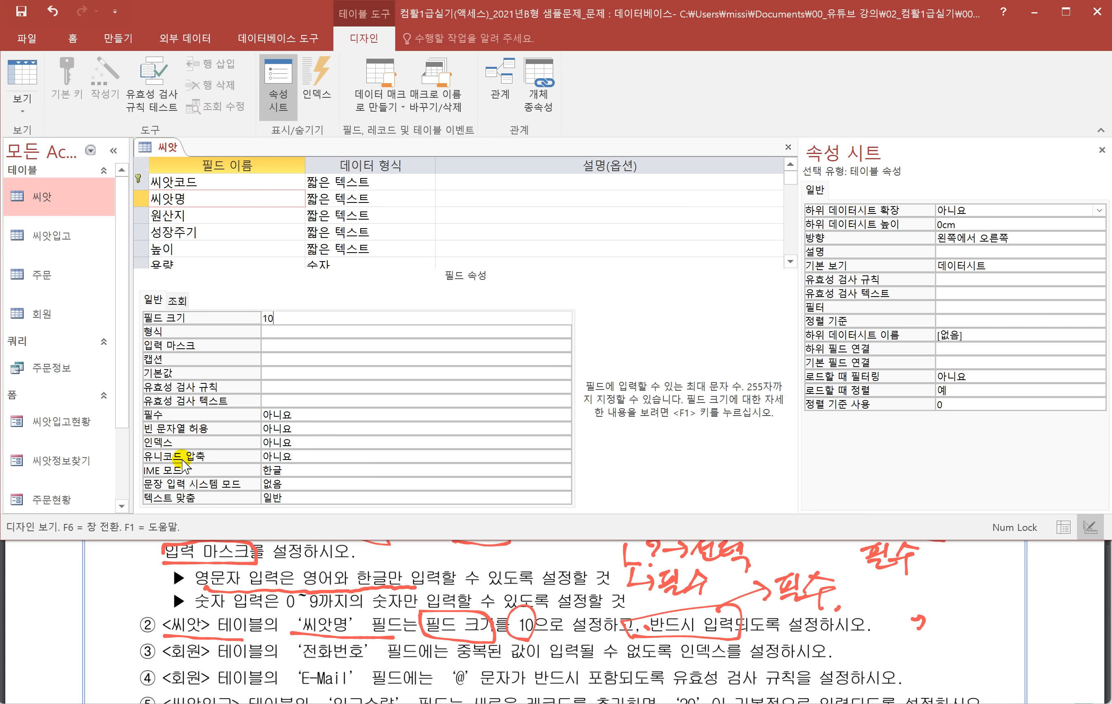
left_click(302, 414)
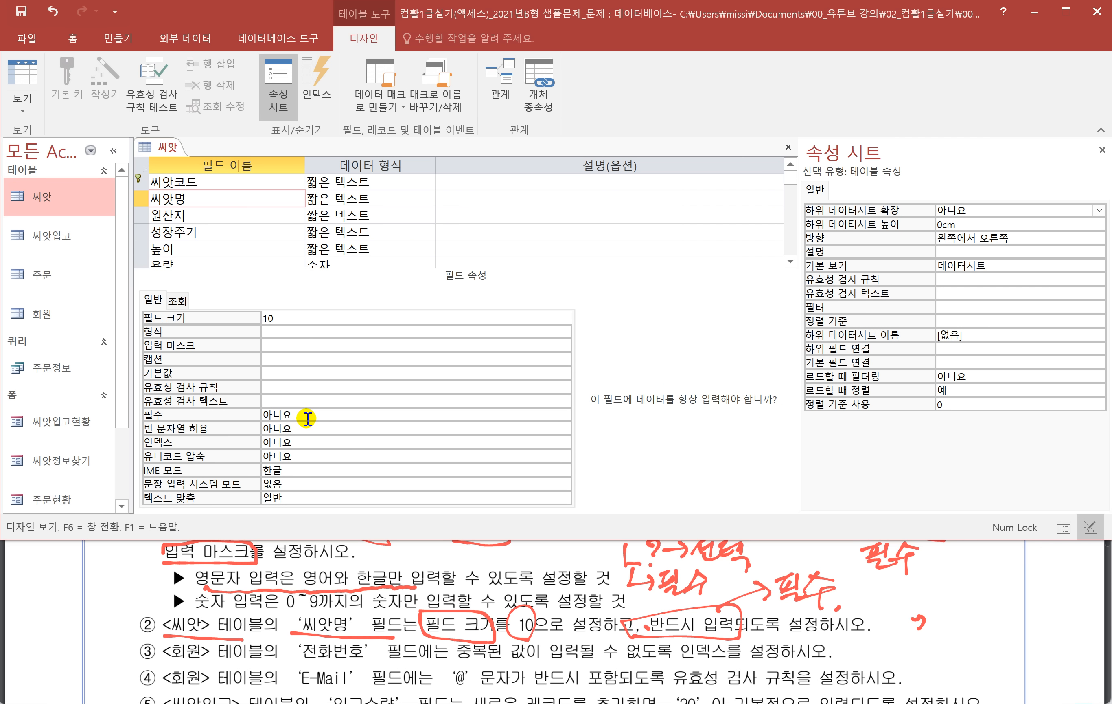
left_click(564, 415)
left_click(317, 427)
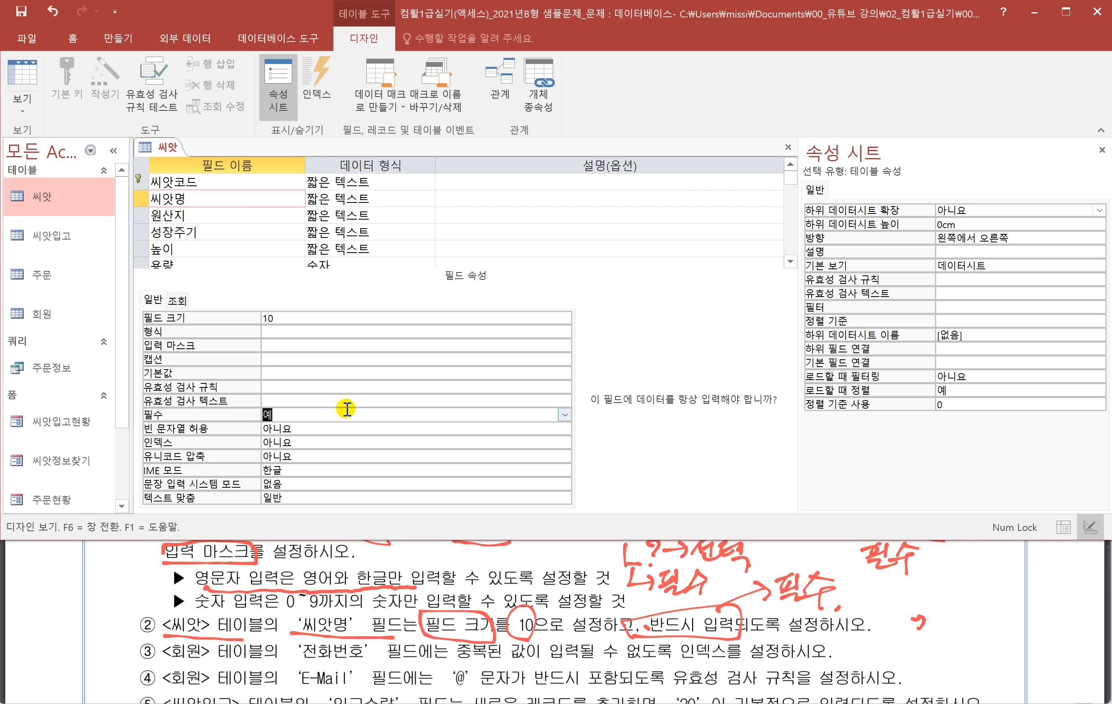
Step: Save the 씨앗 table, accepting the data-loss and integrity-test prompts with 예, and close it
right_click(166, 146)
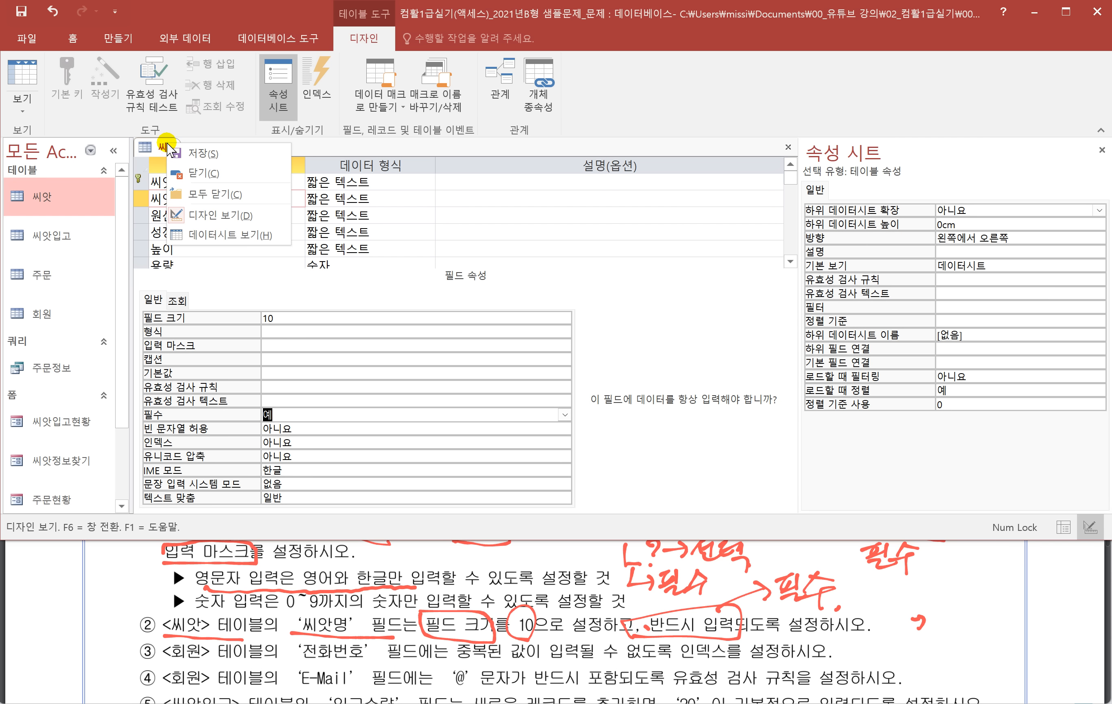
left_click(187, 154)
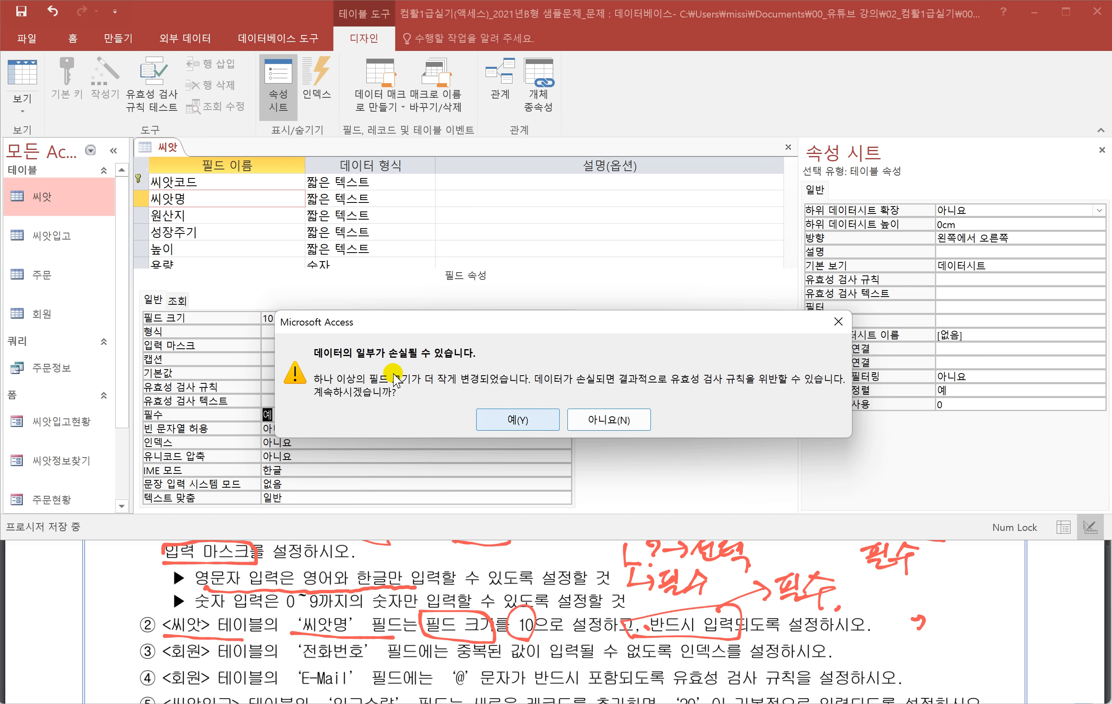
key("Tab")
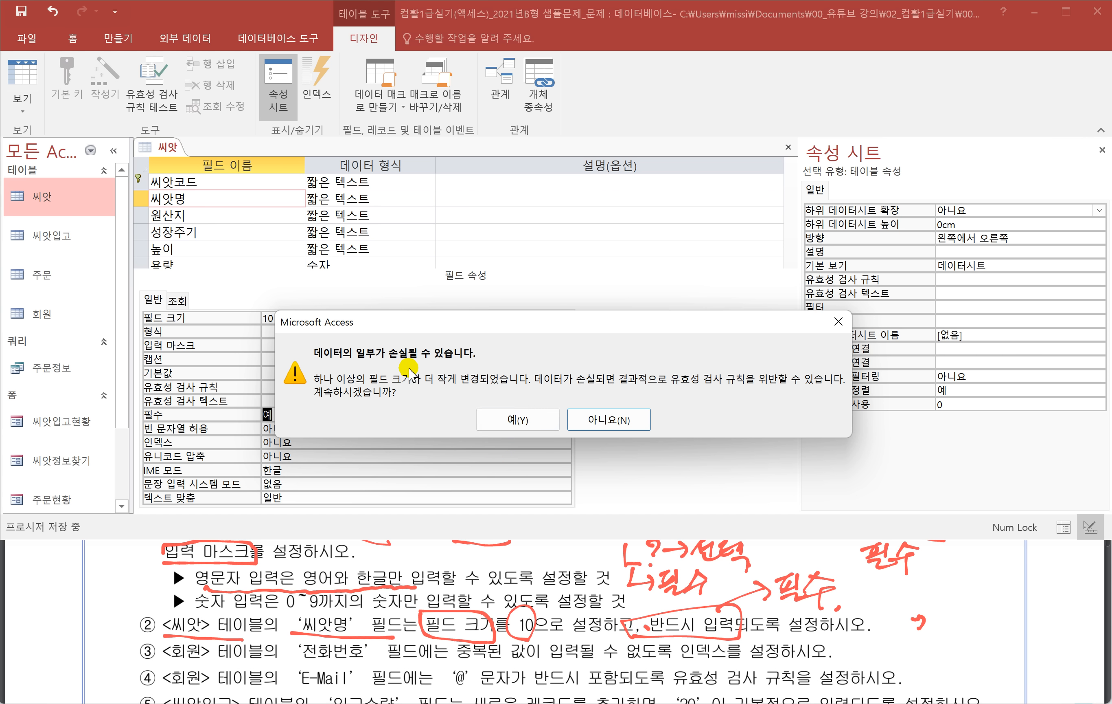
left_click(497, 417)
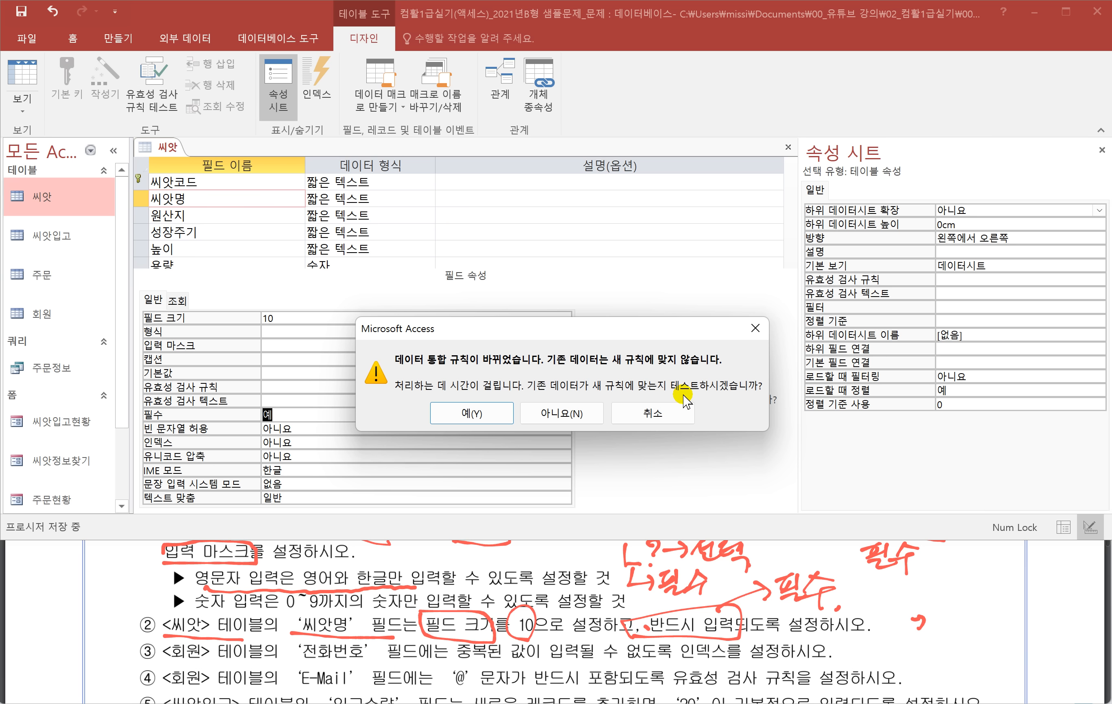
left_click(449, 413)
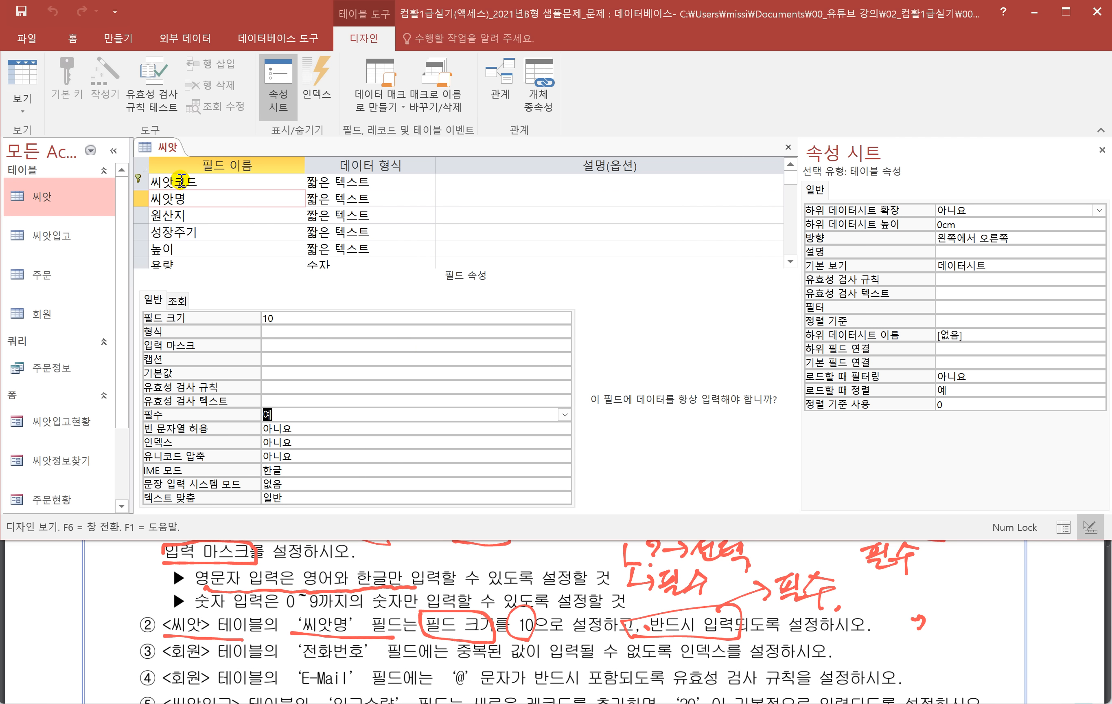
right_click(162, 147)
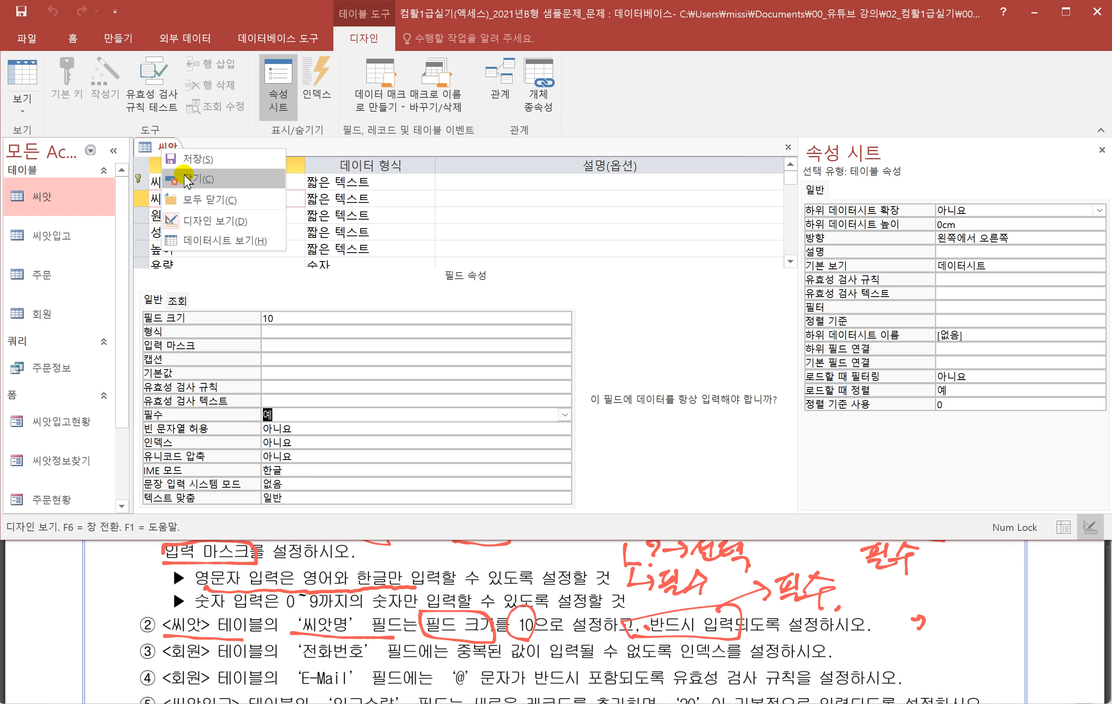
left_click(185, 179)
Step: Open the 회원 table in Design view and mark up the third exam item, underlining '전화번호' and the no-duplicates phrase and boxing 인덱스
scroll(234, 645, "down", 2)
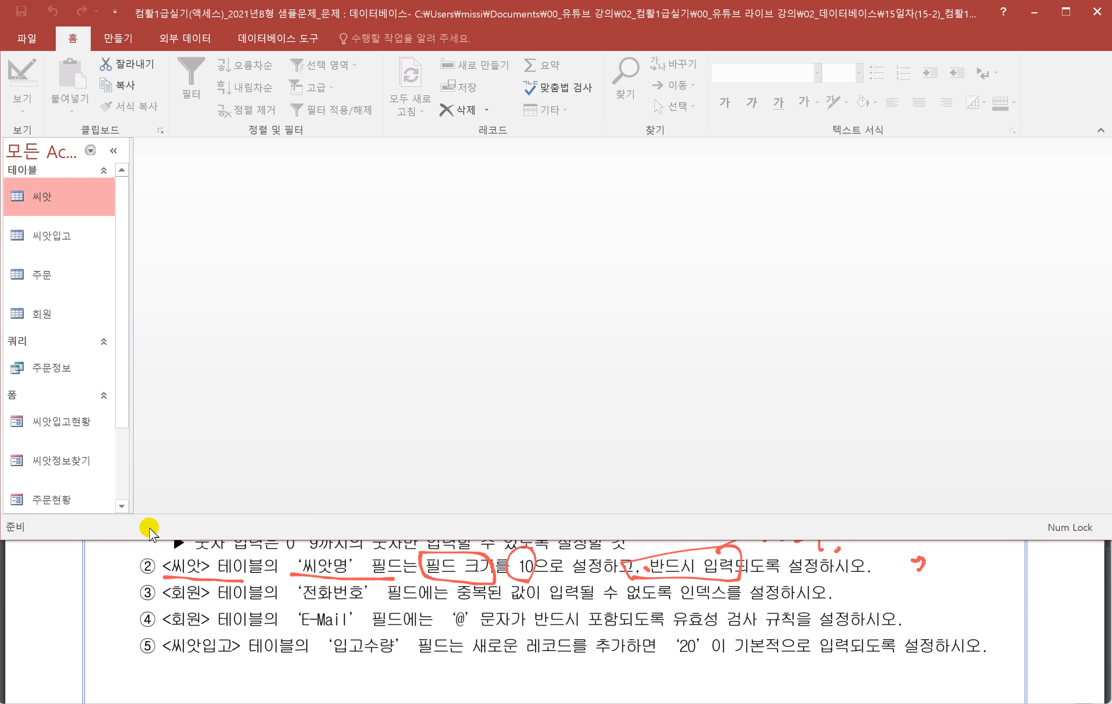
right_click(51, 310)
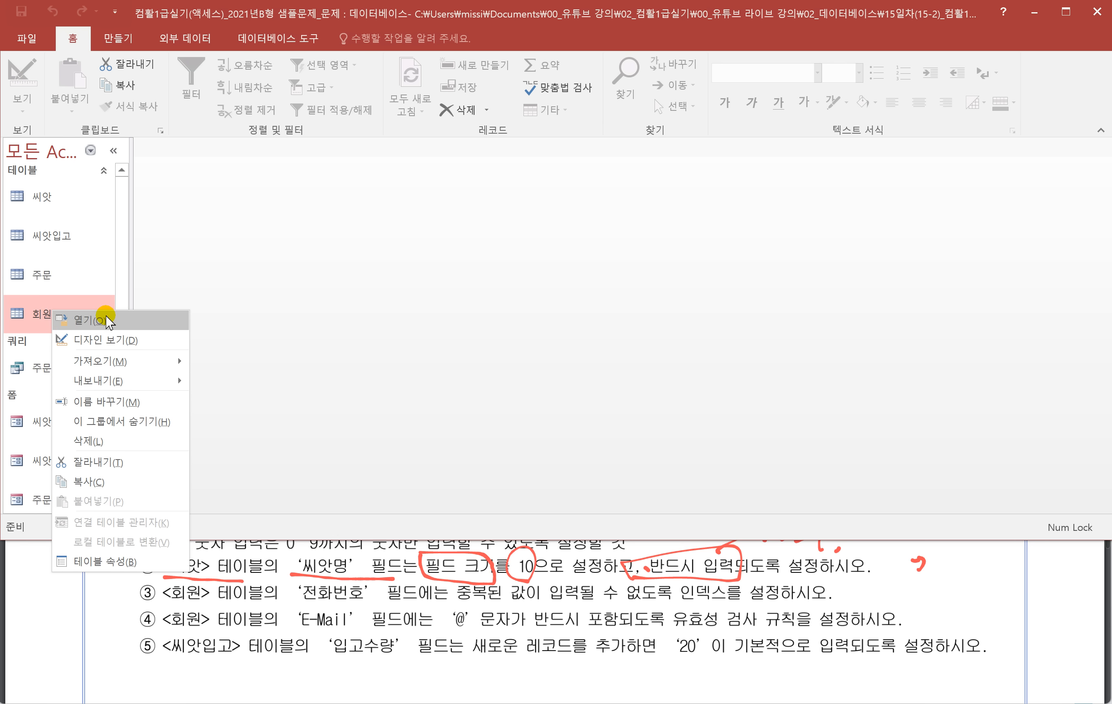
left_click(113, 342)
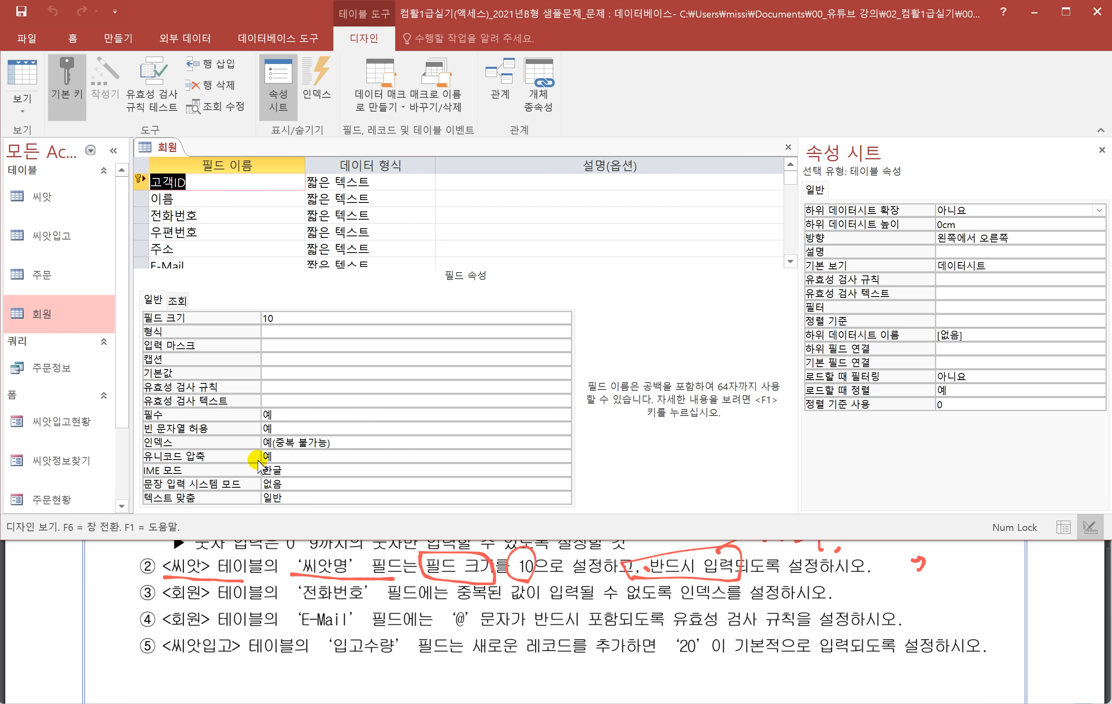
left_click_drag(294, 598, 372, 601)
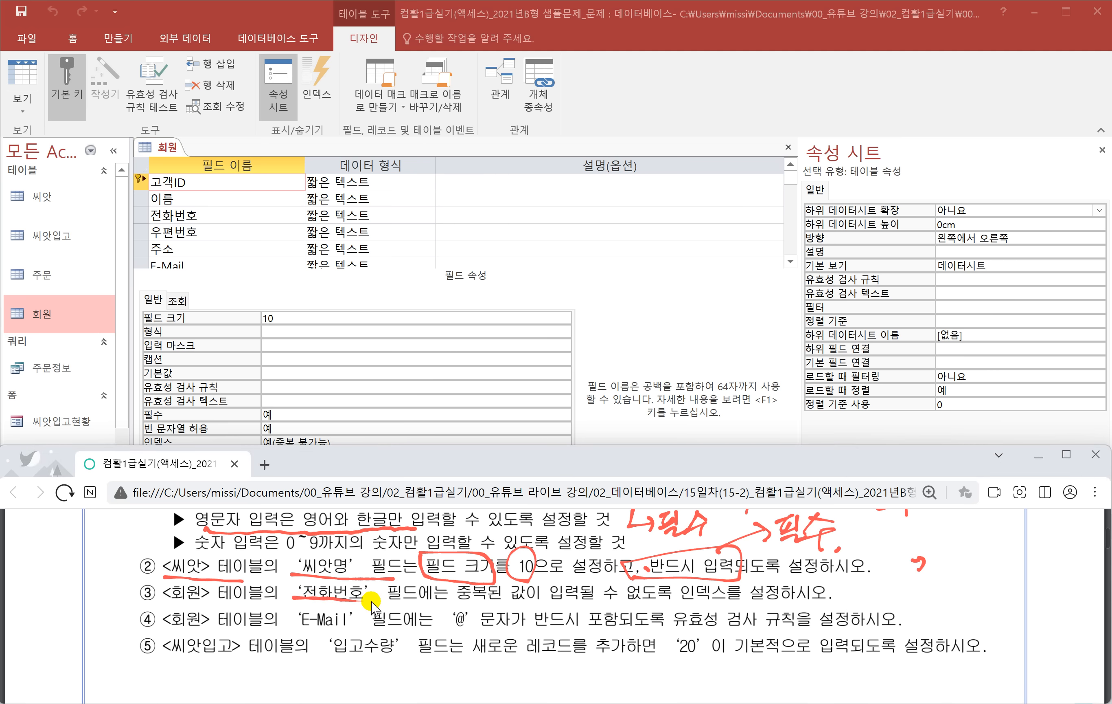
mouse_move(450, 602)
left_mouse_down()
mouse_move(750, 604)
mouse_move(742, 576)
mouse_move(678, 579)
left_mouse_up()
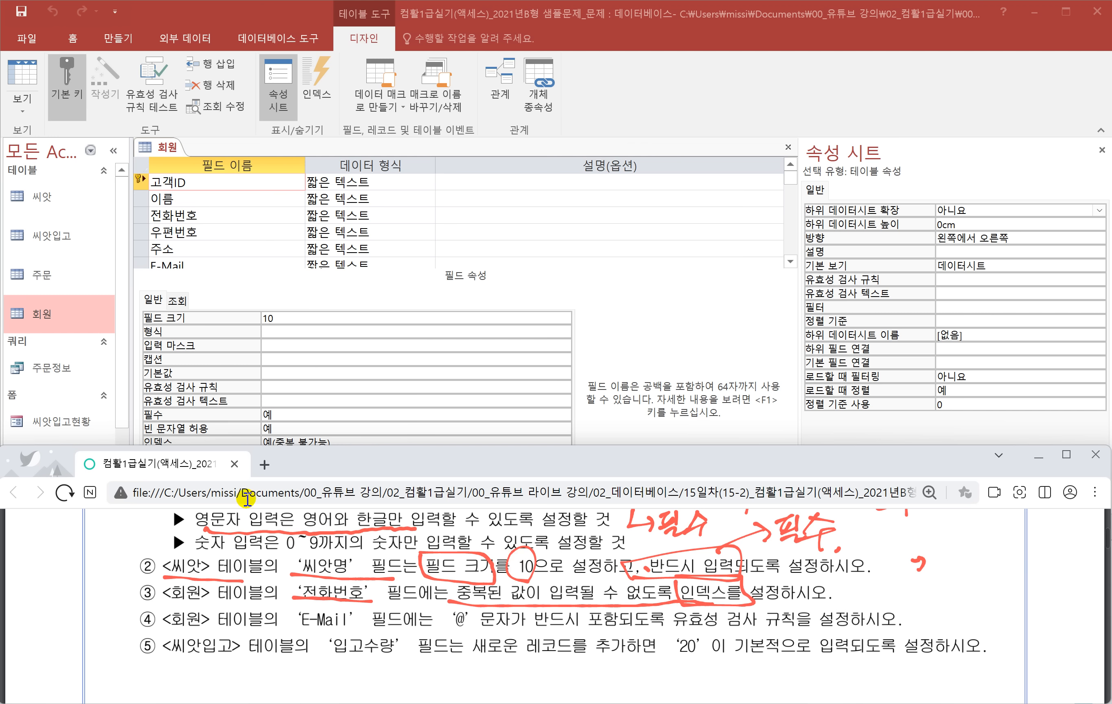
Step: Set the 전화번호 field's index (인덱스) property to 예(중복 불가능)
left_click(205, 214)
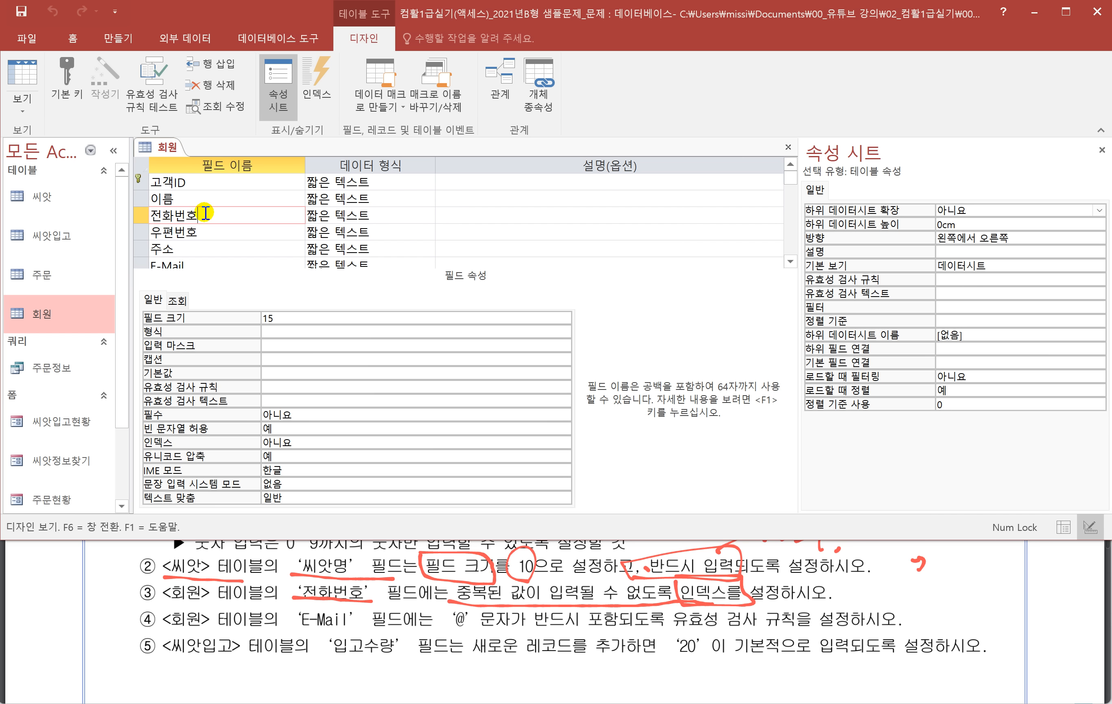
left_click(303, 442)
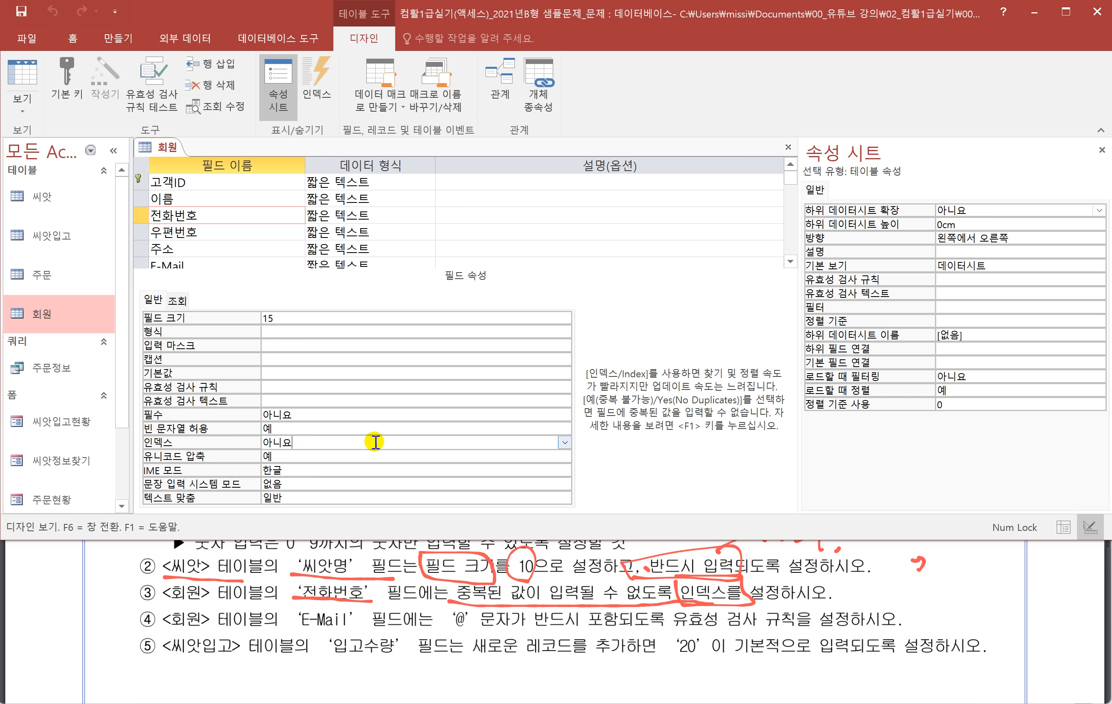
left_click(564, 442)
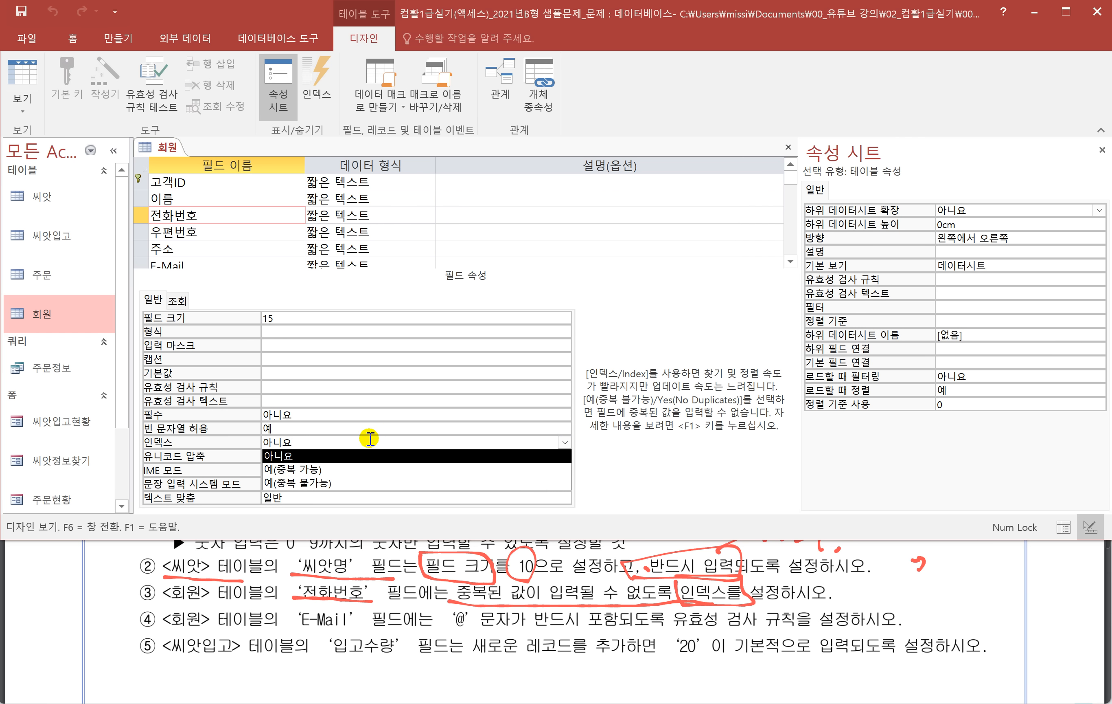
left_click(306, 484)
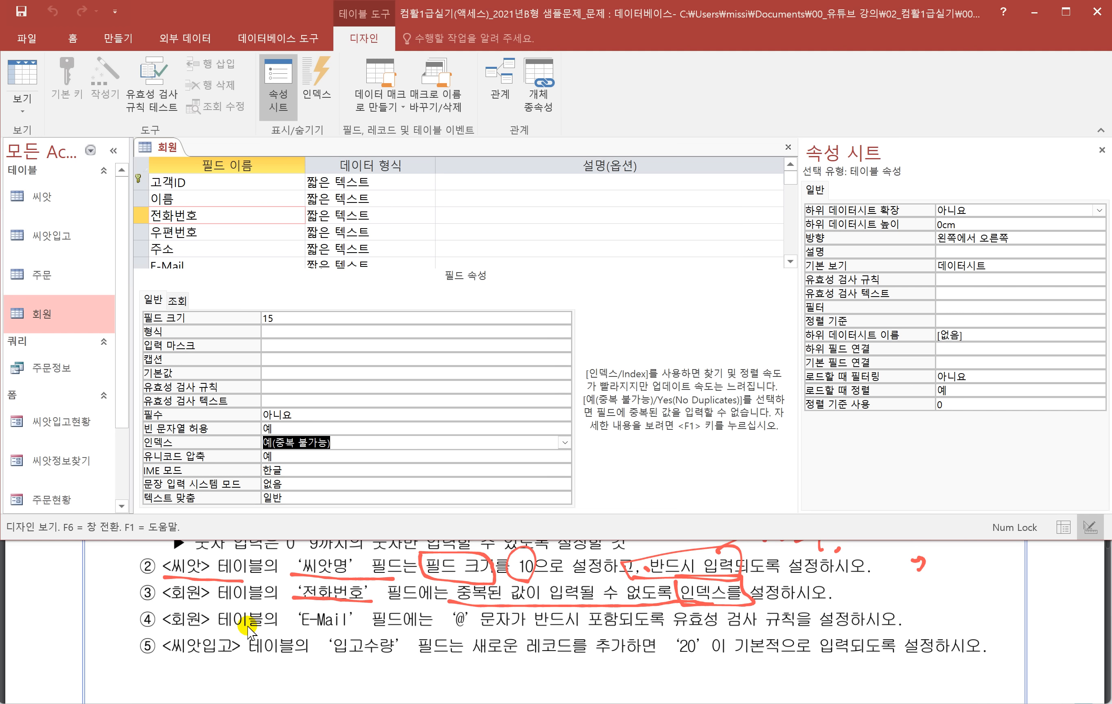
Step: Select the E-Mail field and mark up the fourth exam item, underlining the '@' requirement and boxing 유효성 검사 규칙
left_click(209, 261)
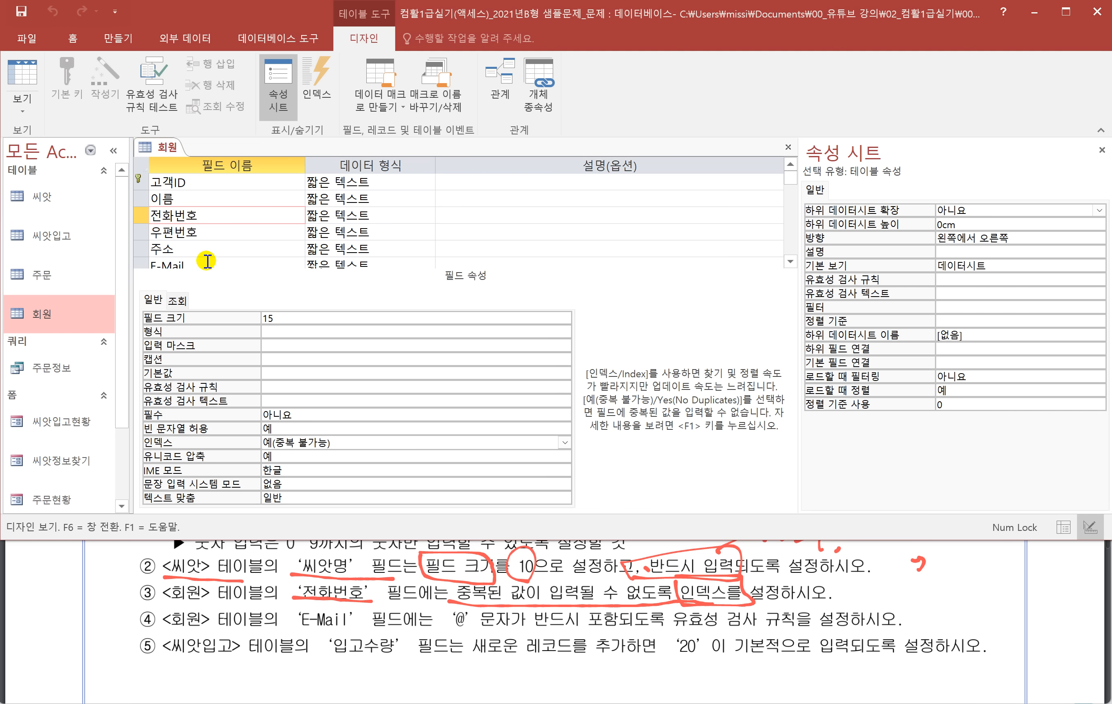
left_click(210, 250)
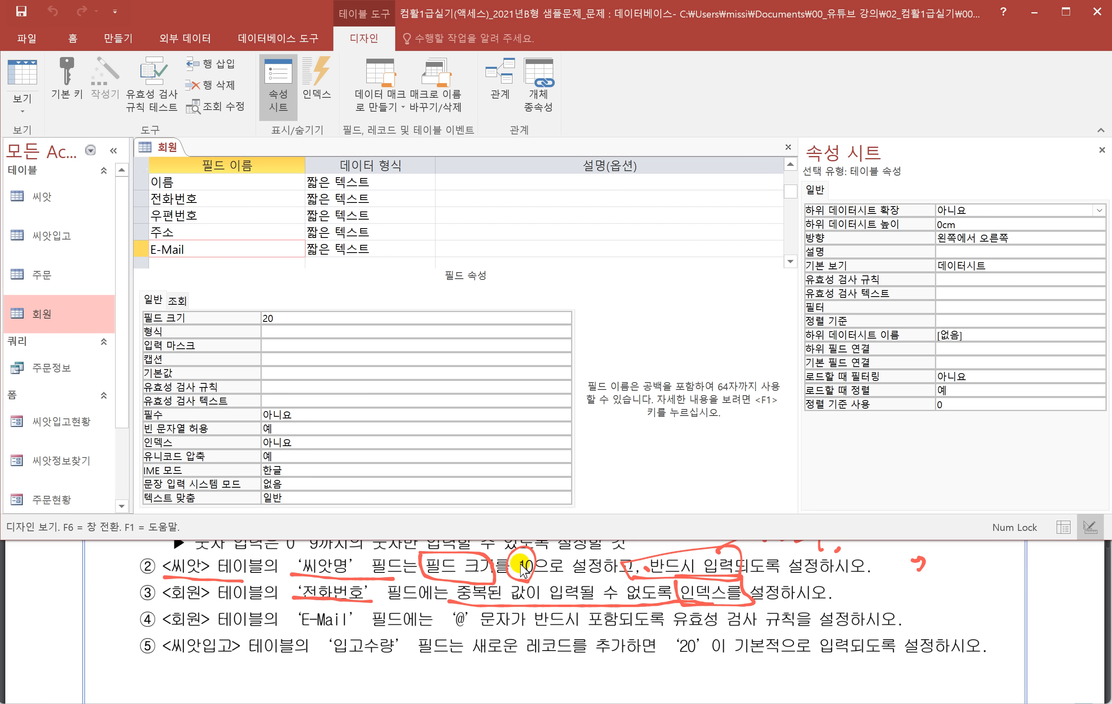
left_click(454, 632)
left_click_drag(451, 629, 651, 631)
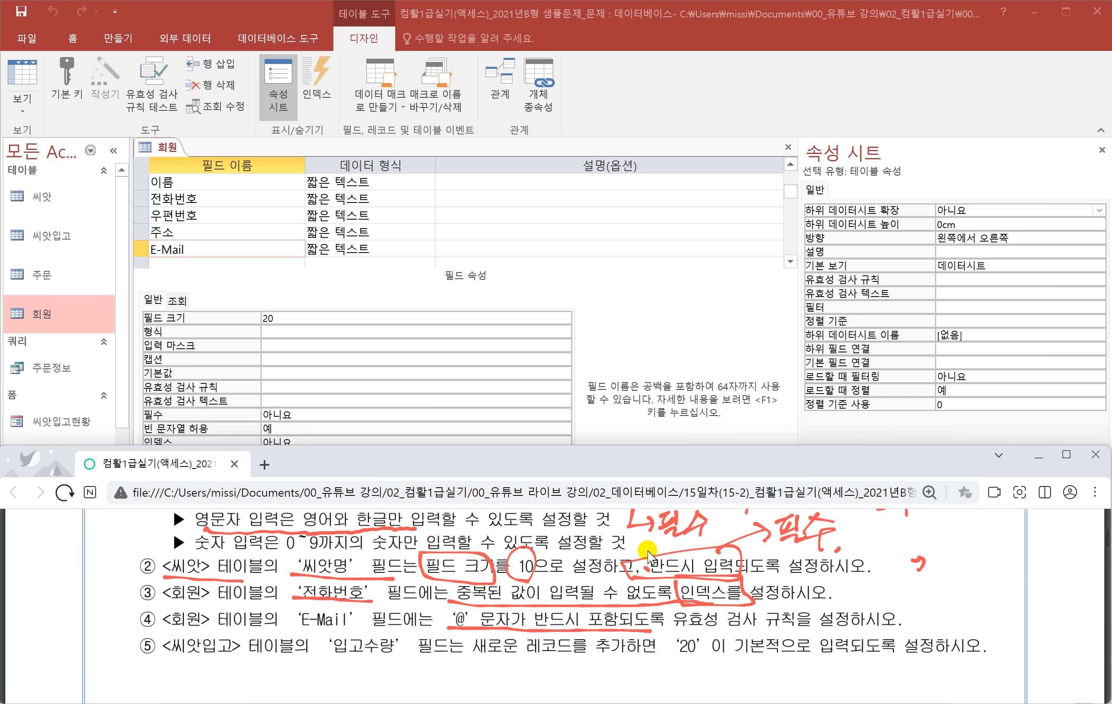
mouse_move(661, 627)
left_mouse_down()
mouse_move(789, 619)
mouse_move(723, 602)
mouse_move(679, 607)
mouse_move(680, 629)
left_mouse_up()
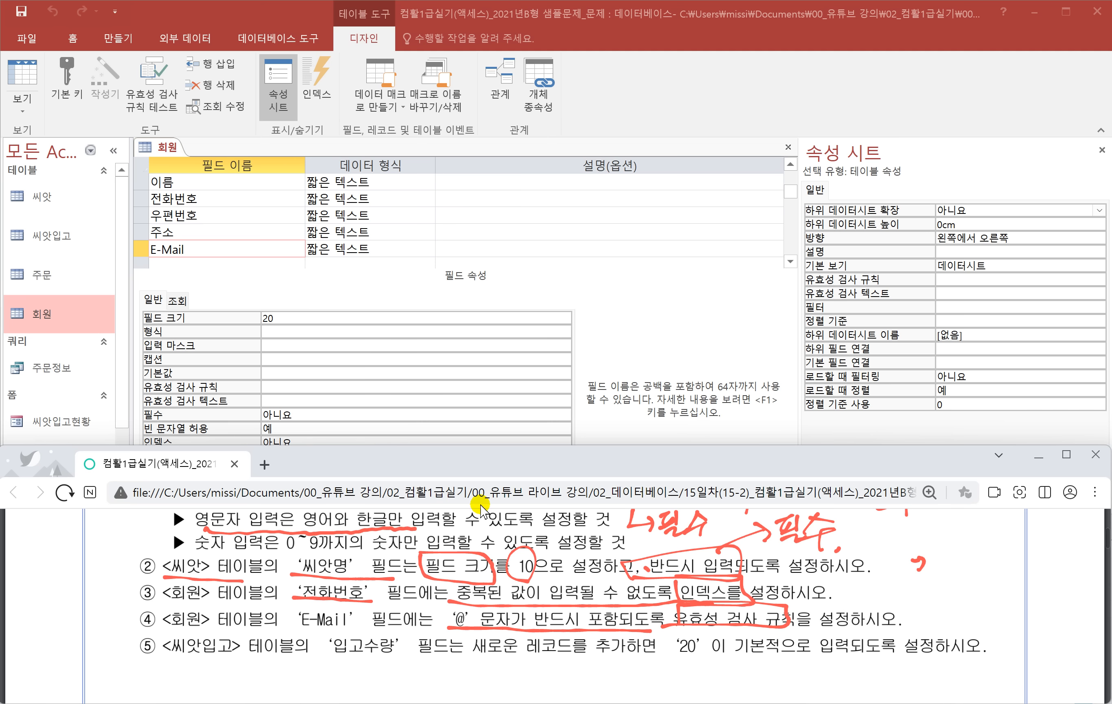
Step: Set the E-Mail field's validation rule (유효성 검사 규칙) to Like "*@*" and save the 회원 table
left_click(280, 386)
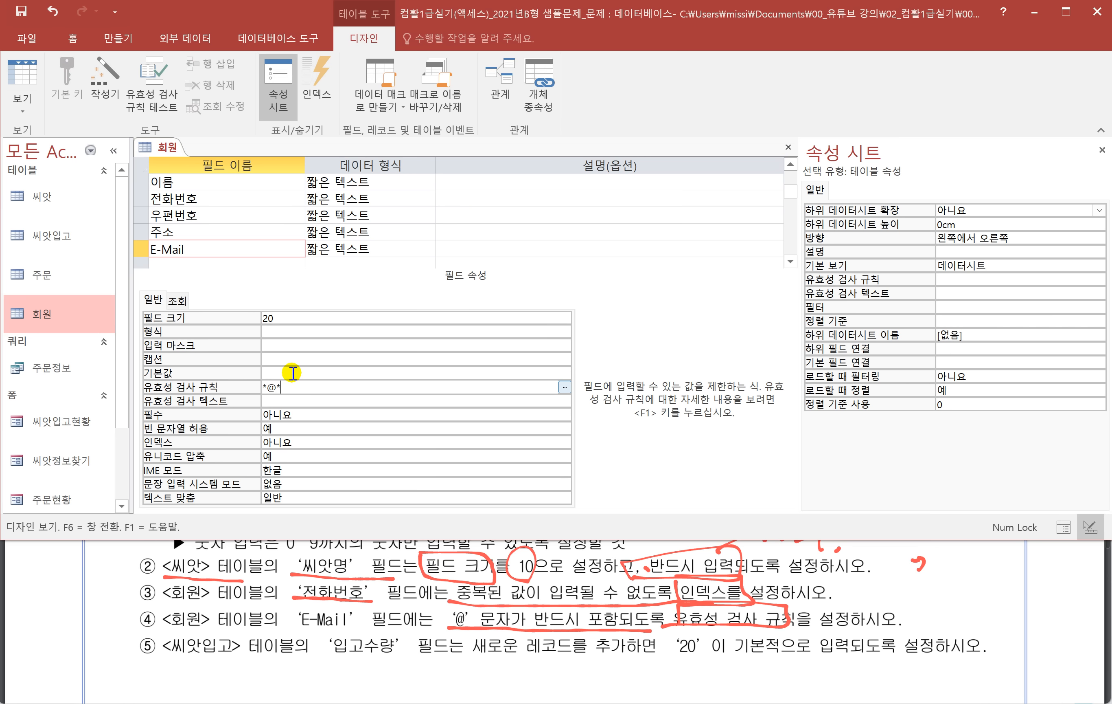
key("Return")
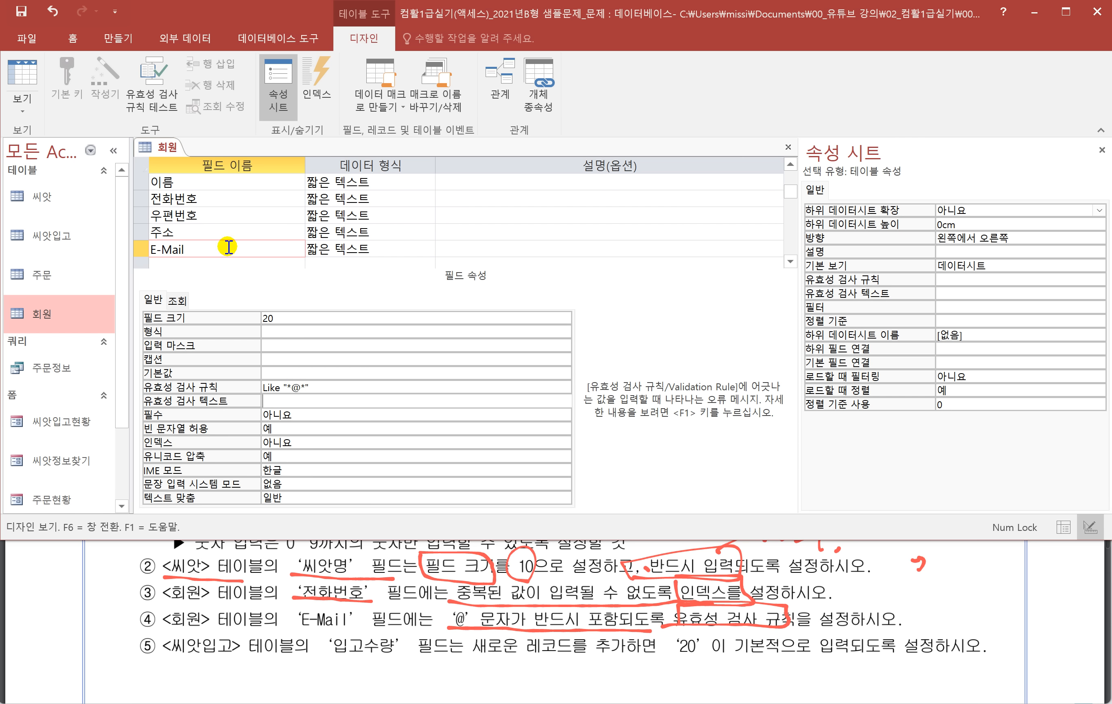
right_click(161, 147)
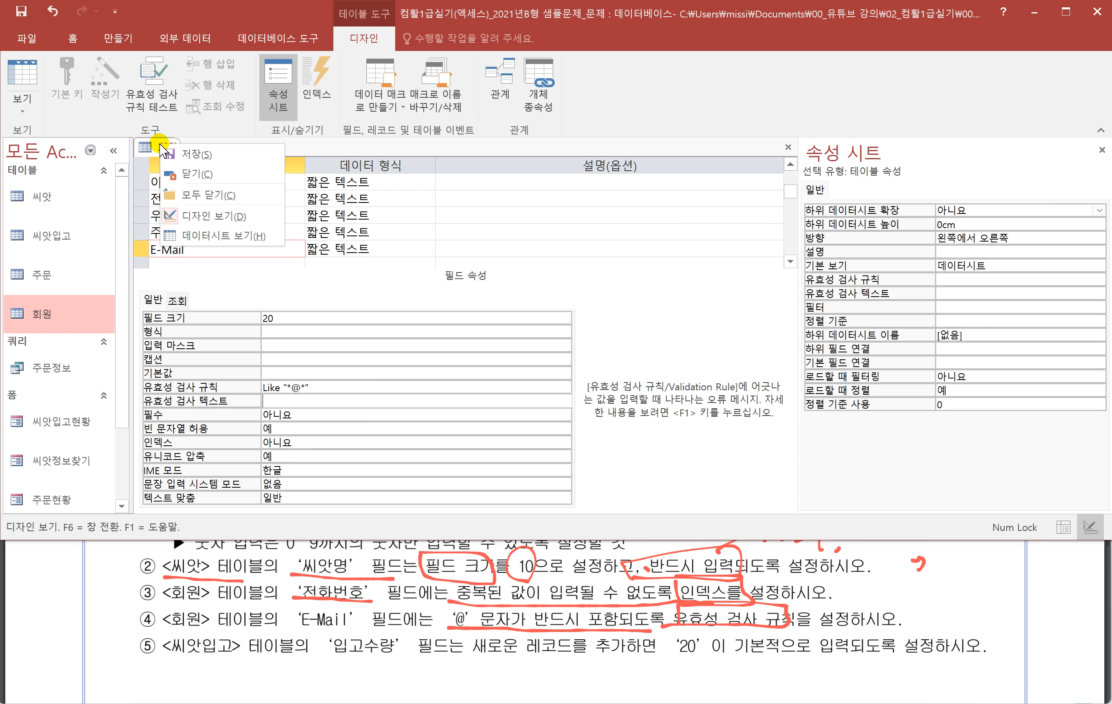
left_click(181, 151)
left_click(471, 421)
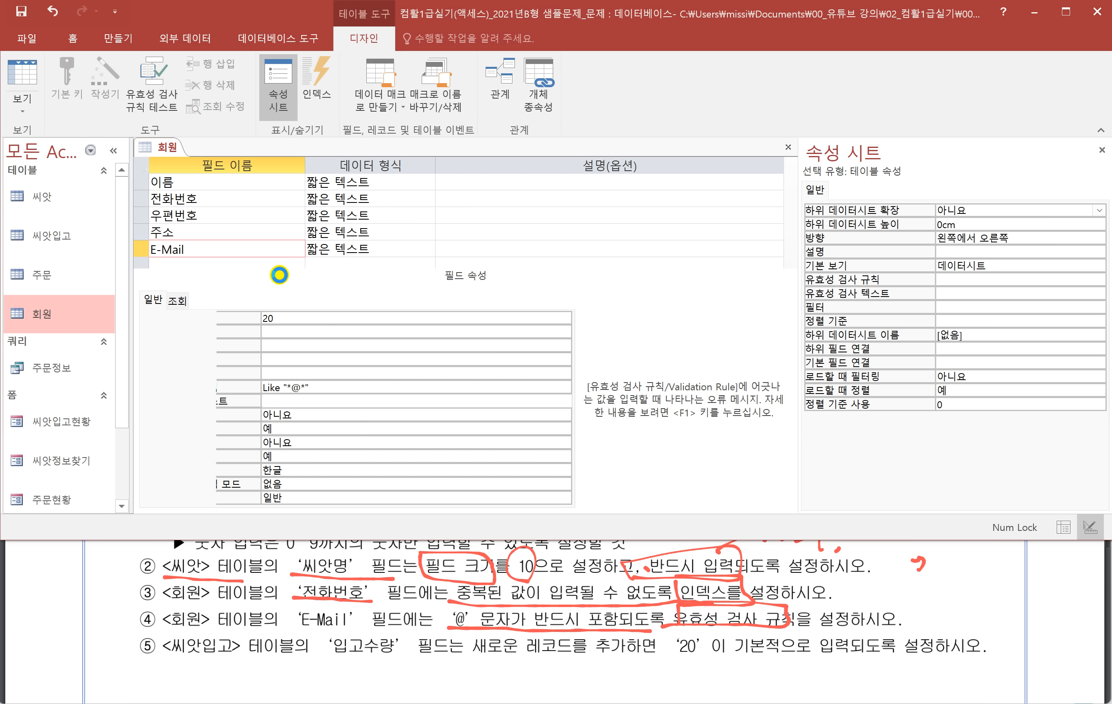
Step: Close the 회원 table and open the 씨앗입고 table in Design view
right_click(166, 150)
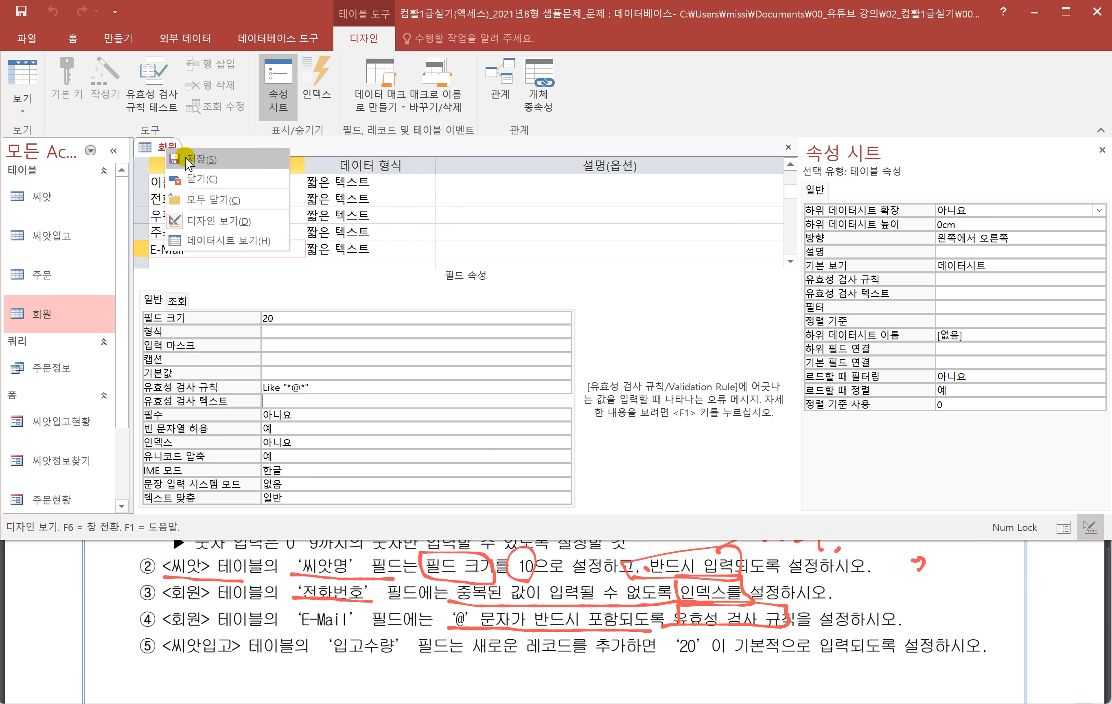
left_click(199, 178)
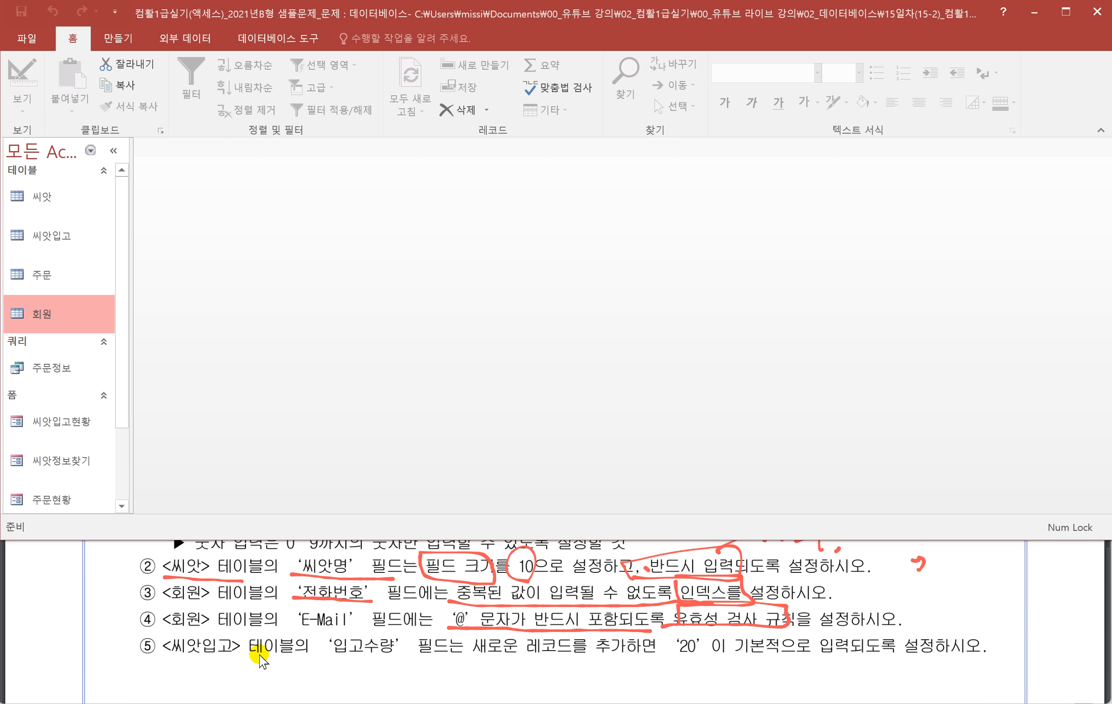
left_click(51, 238)
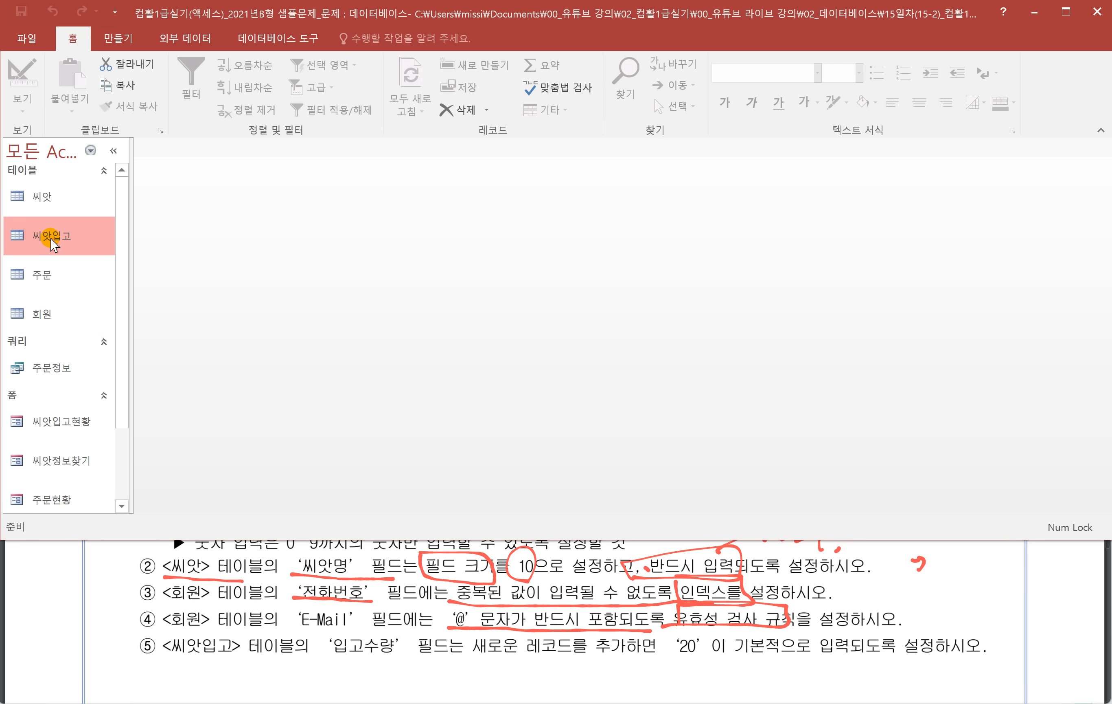
right_click(52, 243)
left_click(84, 267)
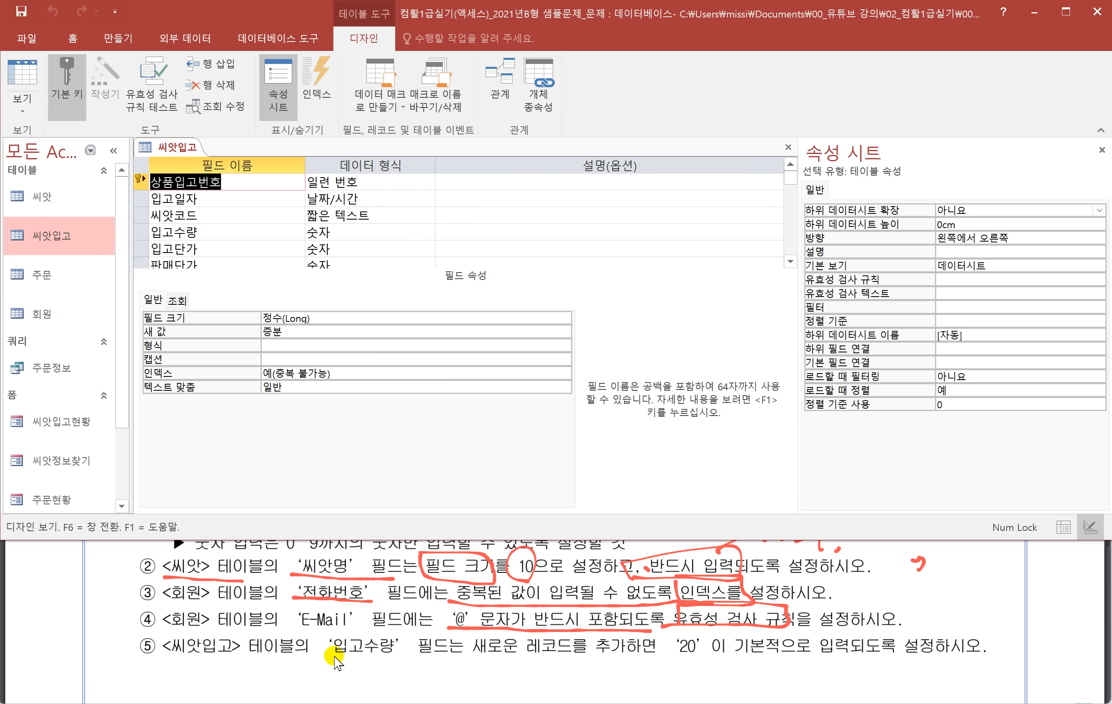
Step: Underline '입고수량', '새로운 레코드를', '20' and '기본적으로 입력' in the fifth exam item and handwrite 기본값 below it
left_click_drag(335, 657, 400, 658)
left_click_drag(470, 661, 590, 661)
left_click_drag(665, 655, 860, 657)
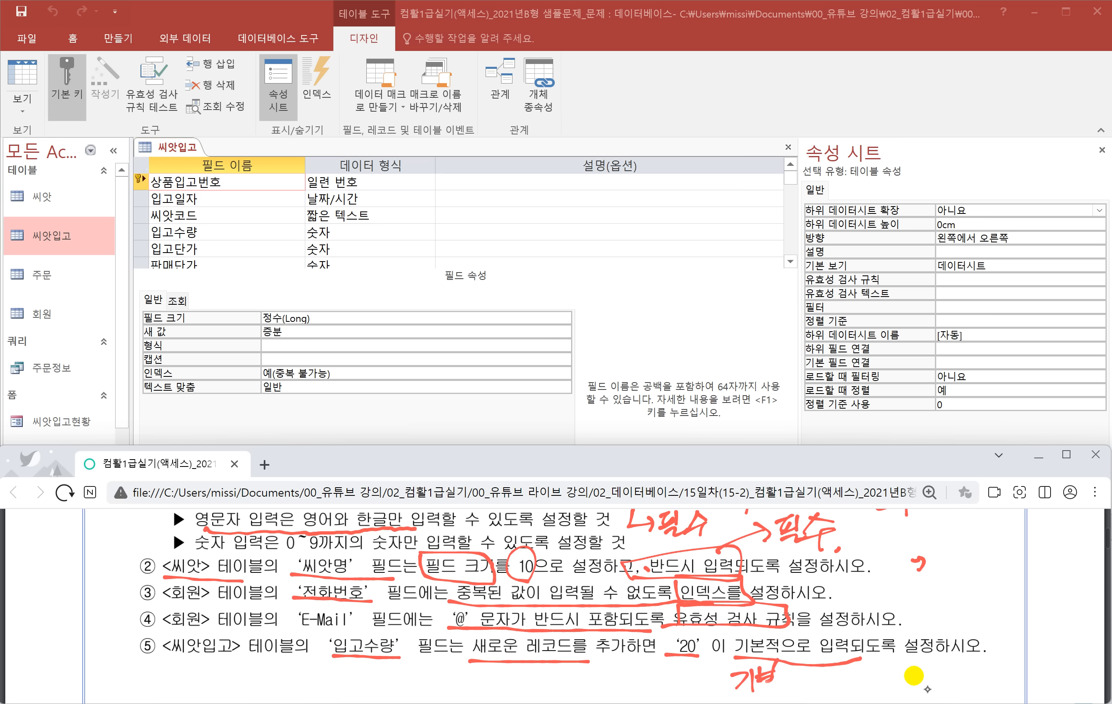
left_click_drag(760, 687, 793, 684)
left_click_drag(802, 666, 793, 695)
left_click_drag(792, 681, 812, 697)
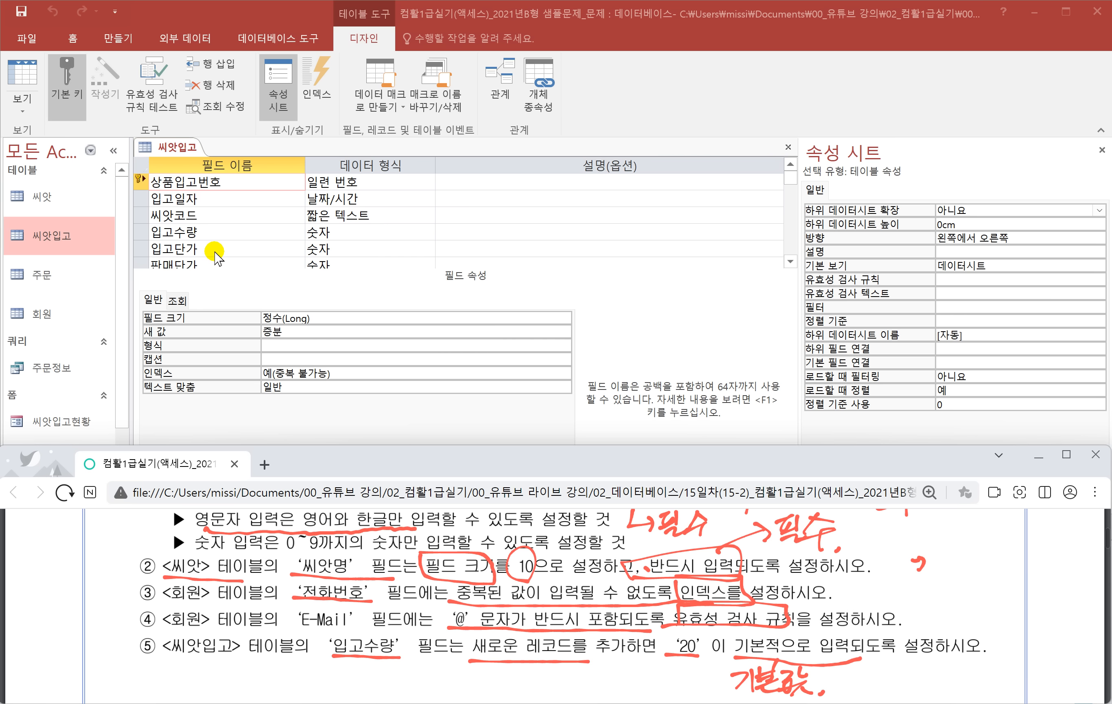
Step: Set the 입고수량 field's default value (기본값) to 20
left_click(219, 237)
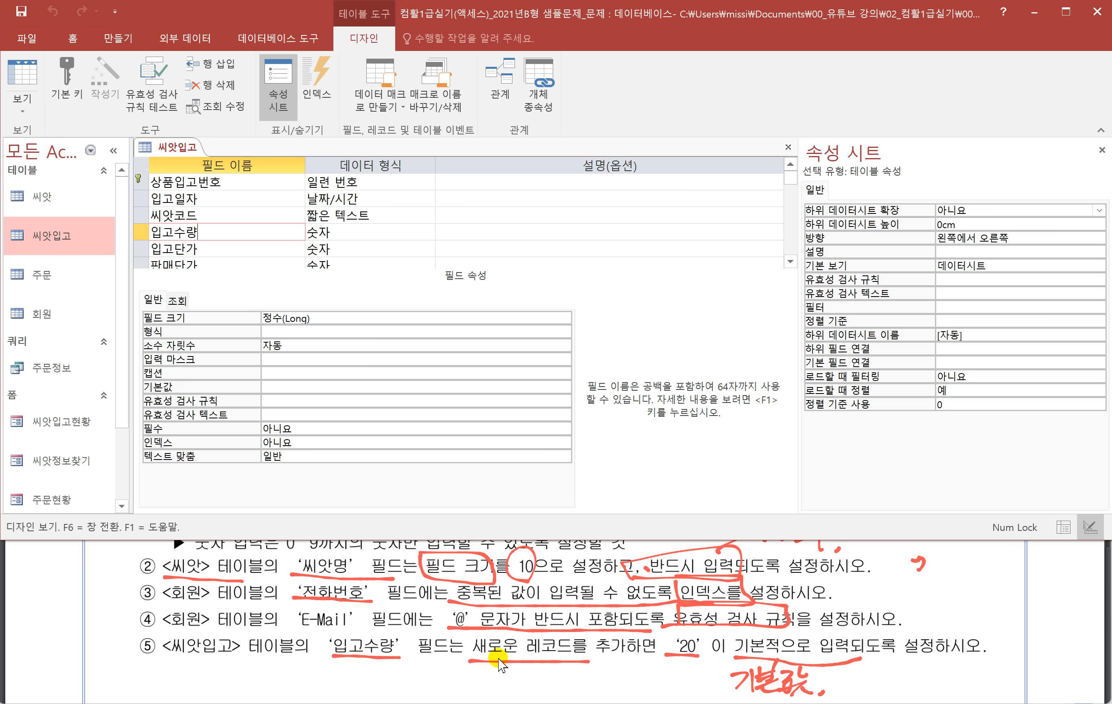
left_click(287, 387)
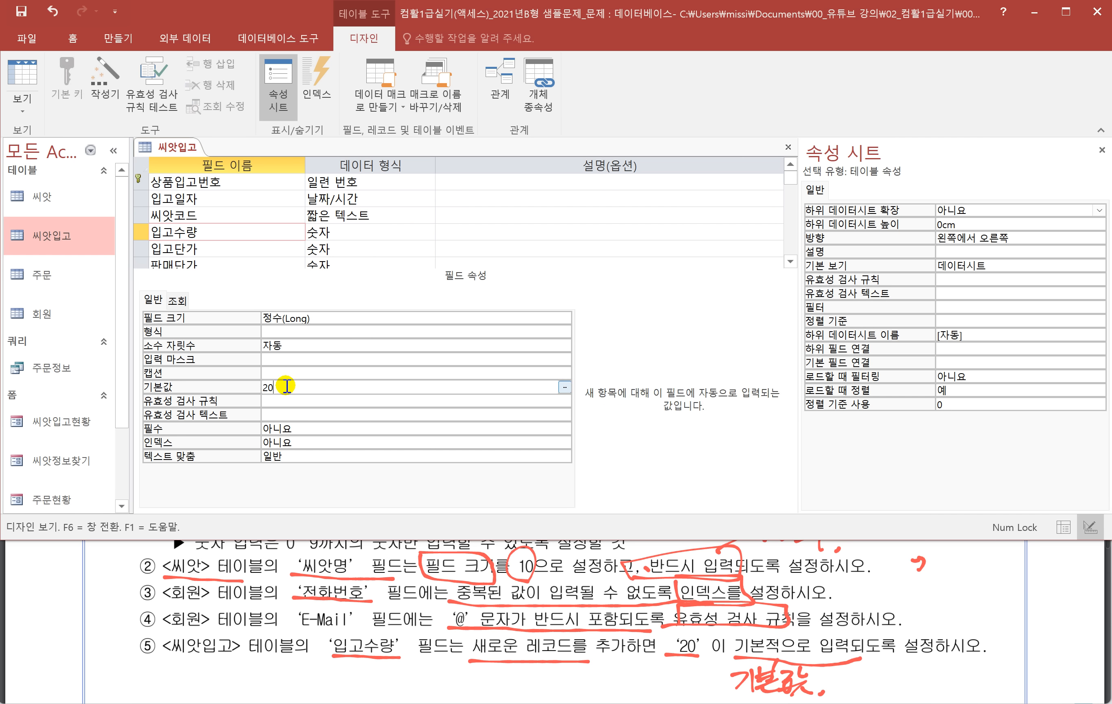
type("20")
key("Return")
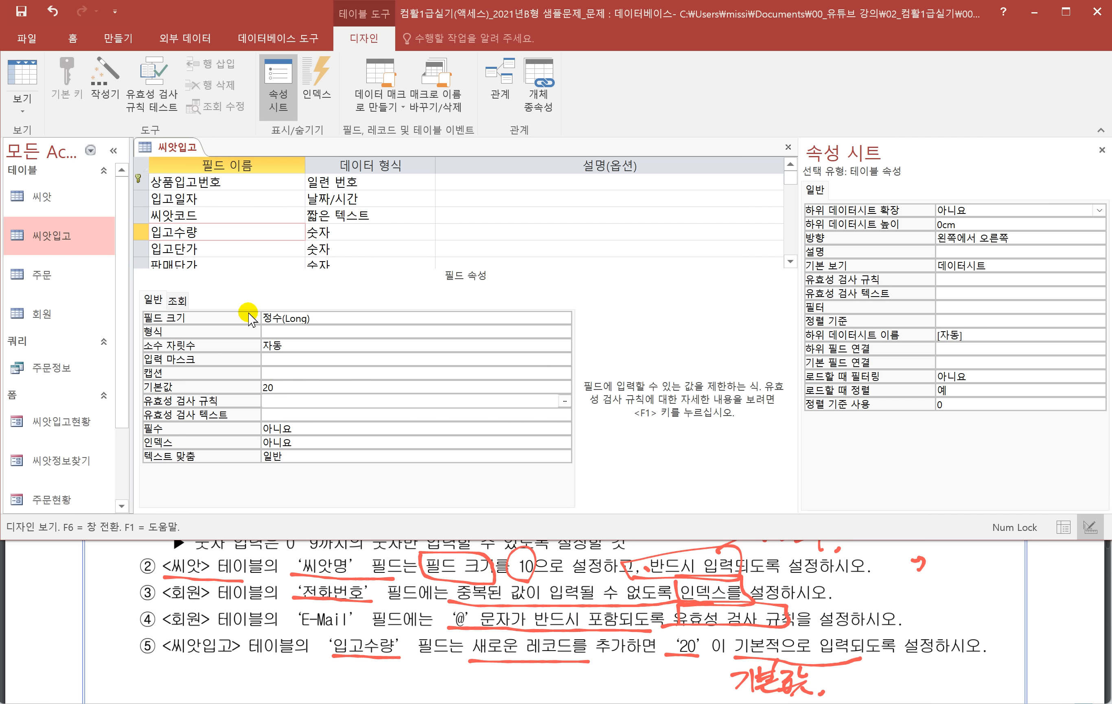
Step: Save and close the 씨앗입고 table after checking the 입고수량 default in the new-record row in Datasheet view
right_click(174, 151)
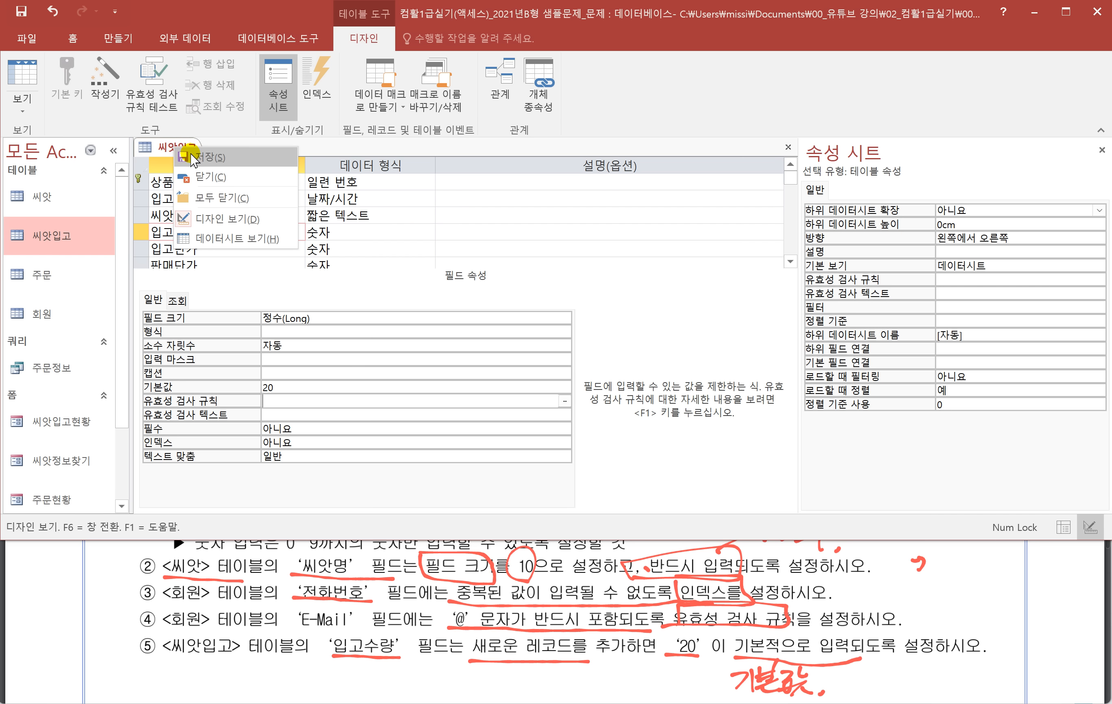
key("Escape")
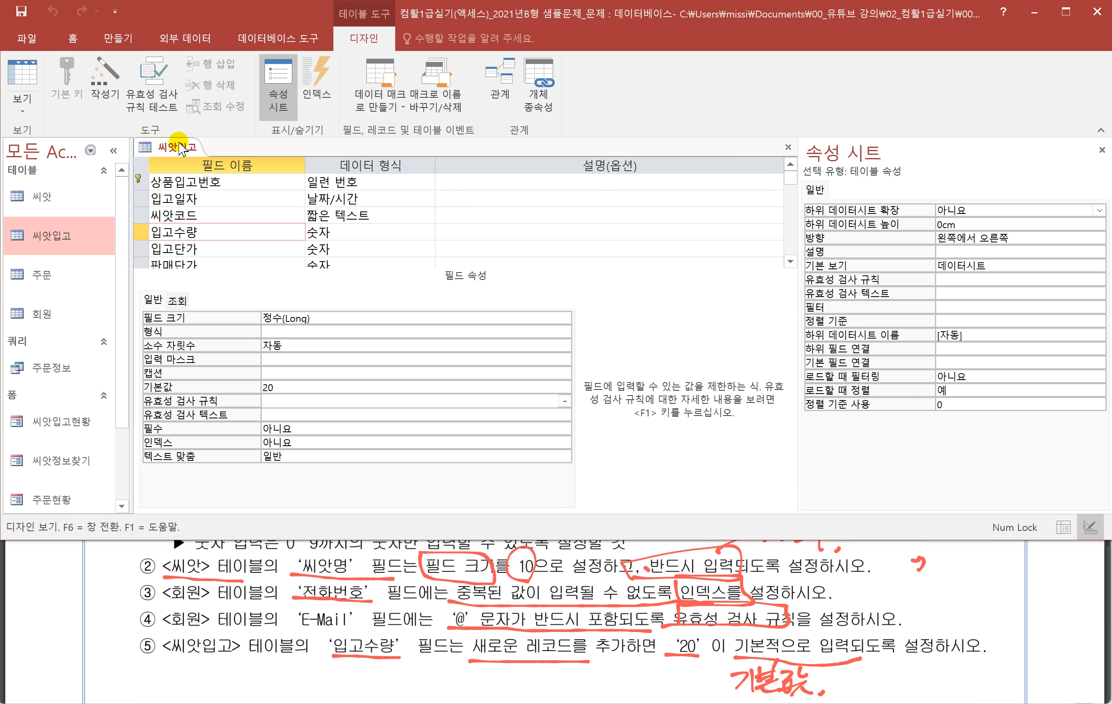
right_click(173, 148)
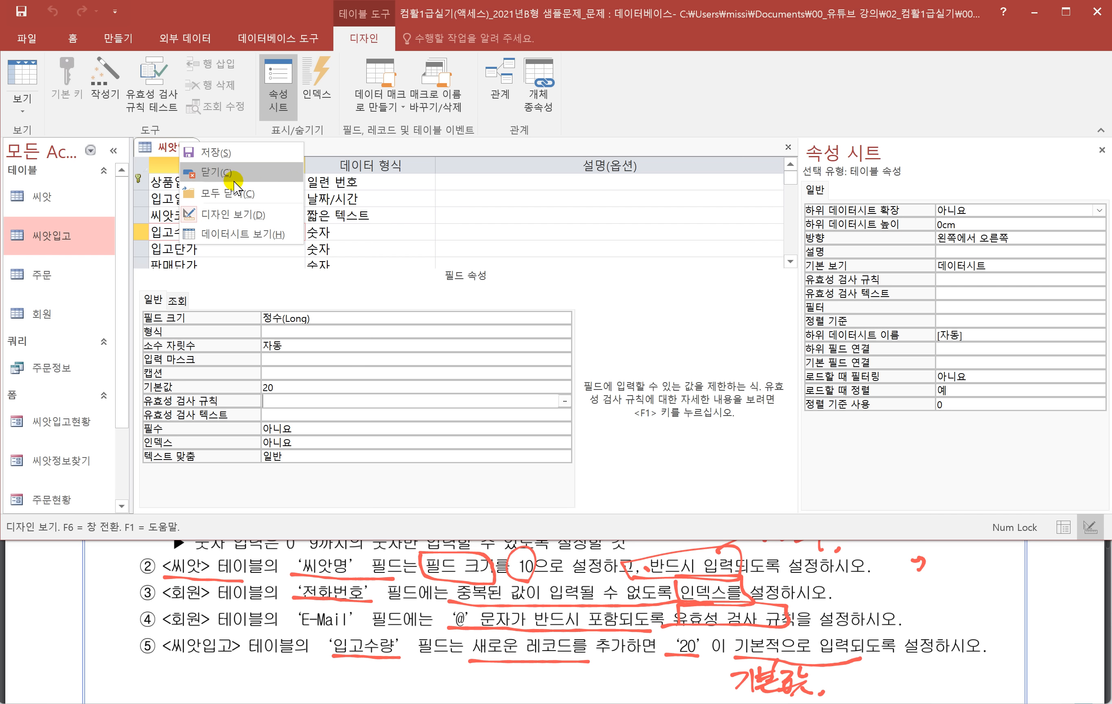
left_click(252, 234)
scroll(380, 378, "down", 6)
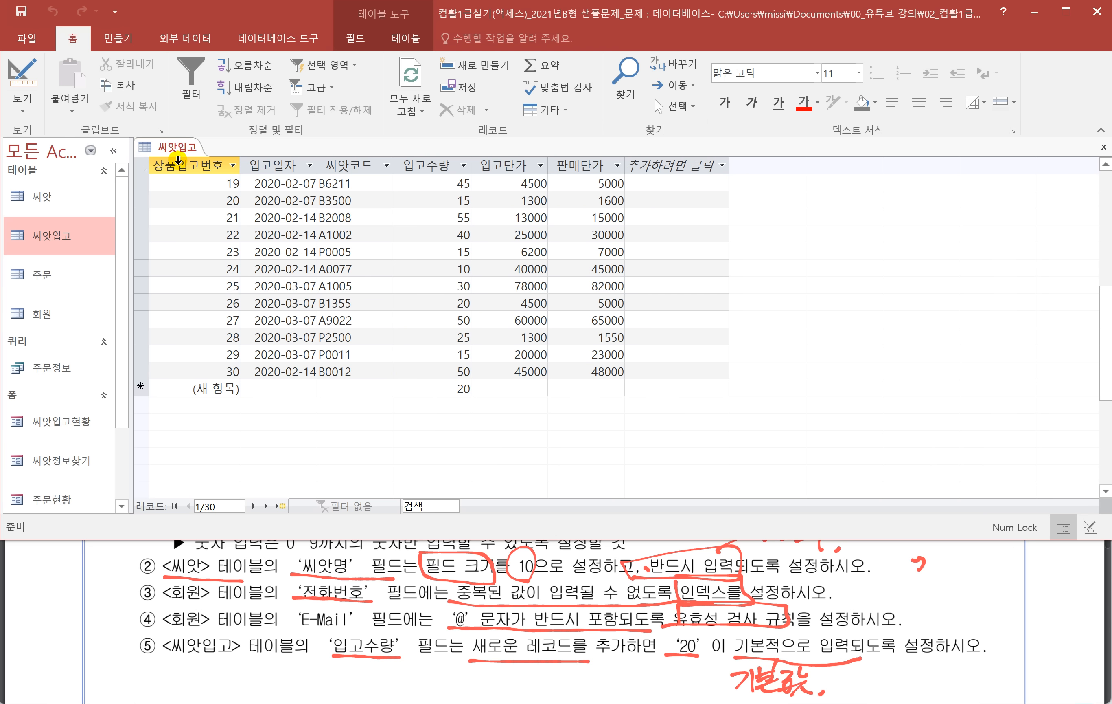
right_click(180, 147)
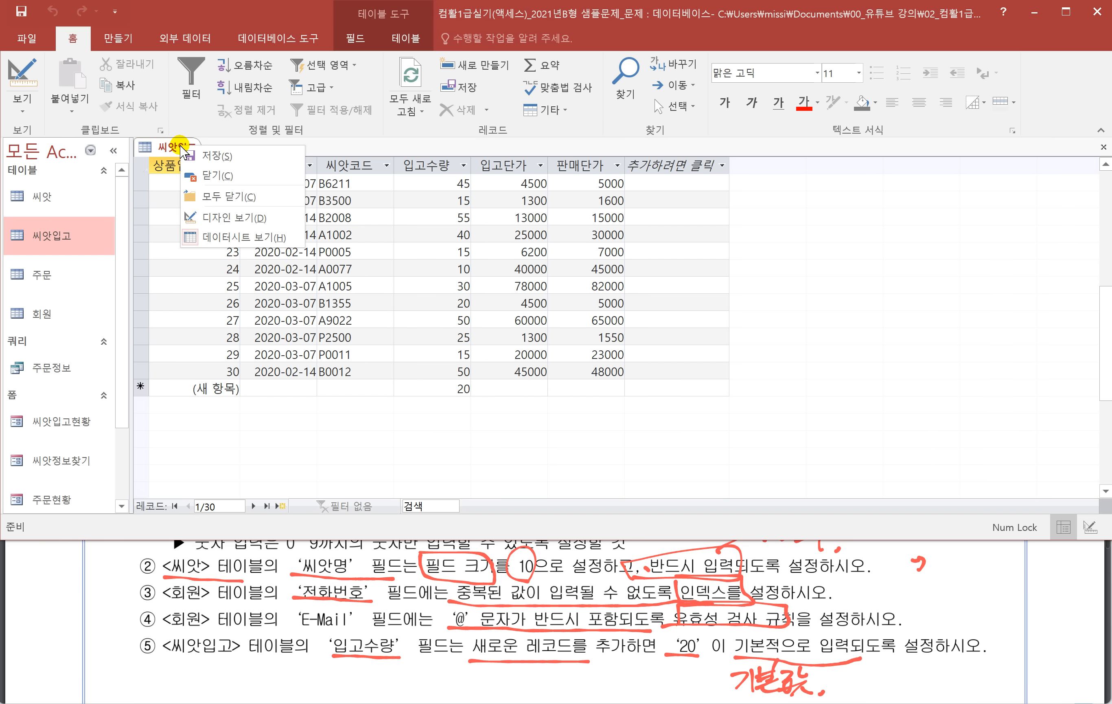
left_click(218, 175)
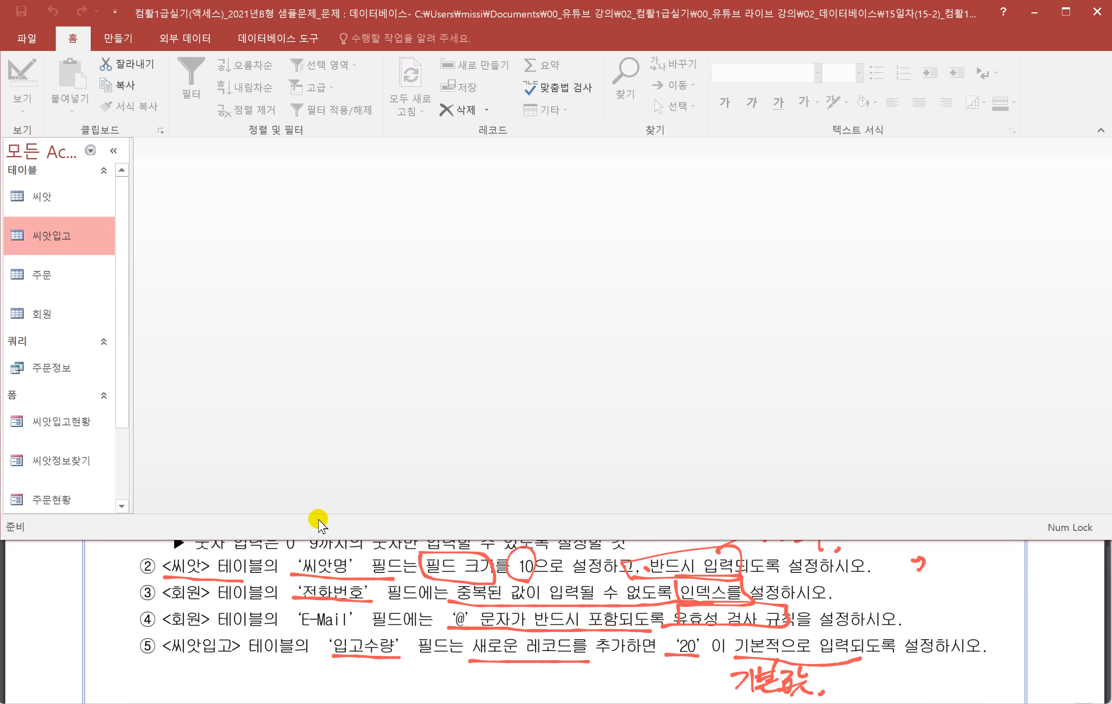
Step: Underline 〈B2B납품.xlsx〉 and draw a box around 〈B2B납품〉 in the second exam question
scroll(323, 551, "down", 3)
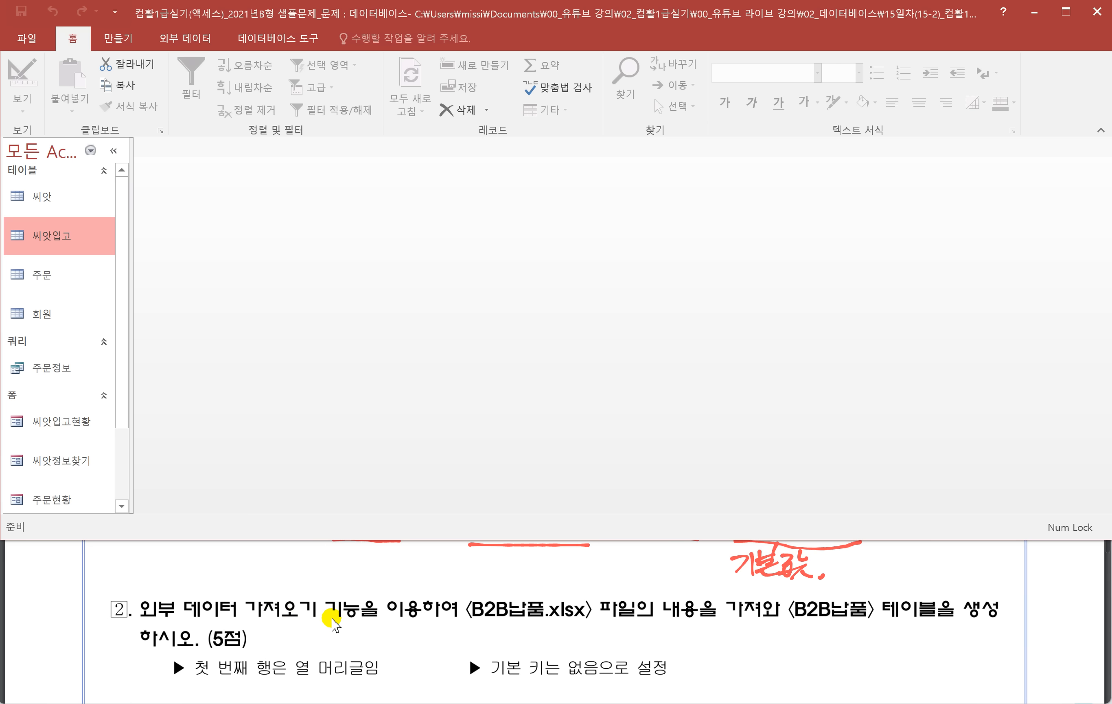
left_click_drag(460, 623, 628, 625)
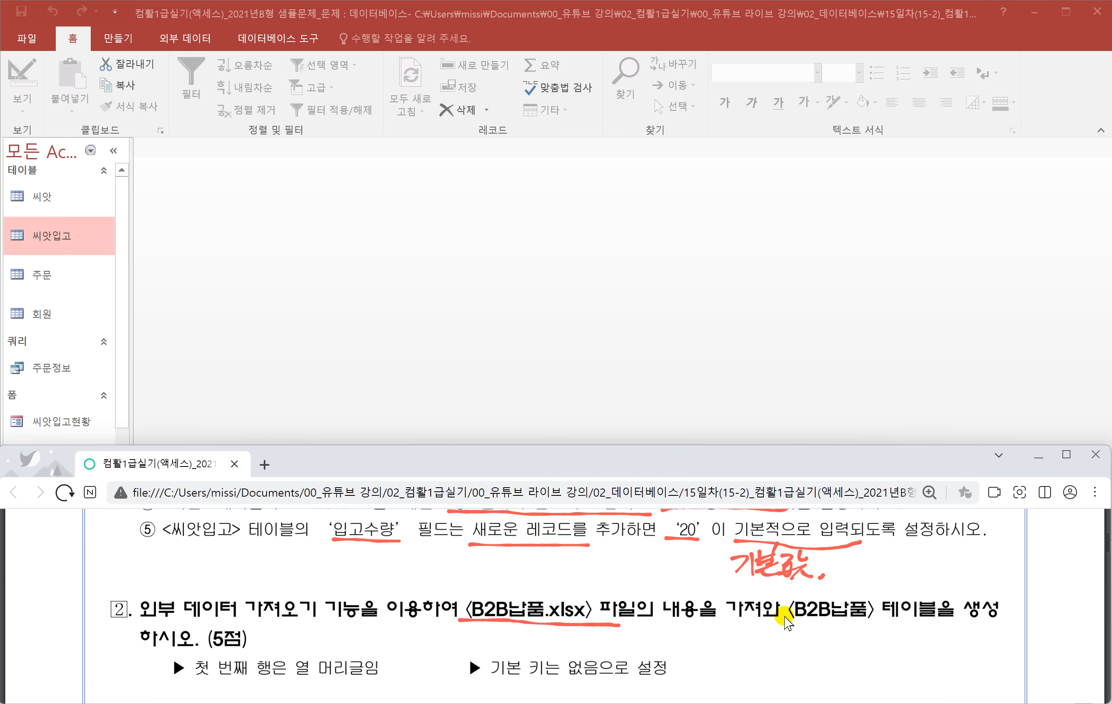
mouse_move(782, 599)
left_mouse_down()
mouse_move(785, 617)
mouse_move(877, 628)
mouse_move(821, 593)
mouse_move(788, 595)
left_mouse_up()
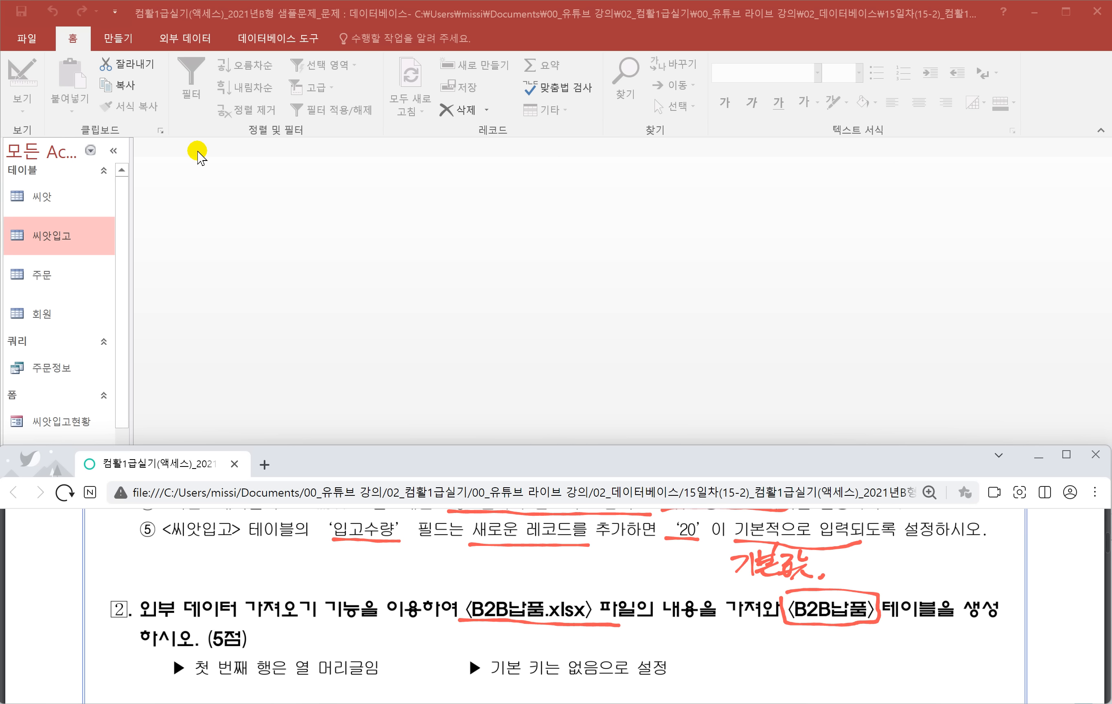
Step: Start an Excel import of C:\DB\B2B납품.xlsx into a new table in the current database
left_click(192, 41)
left_click(191, 41)
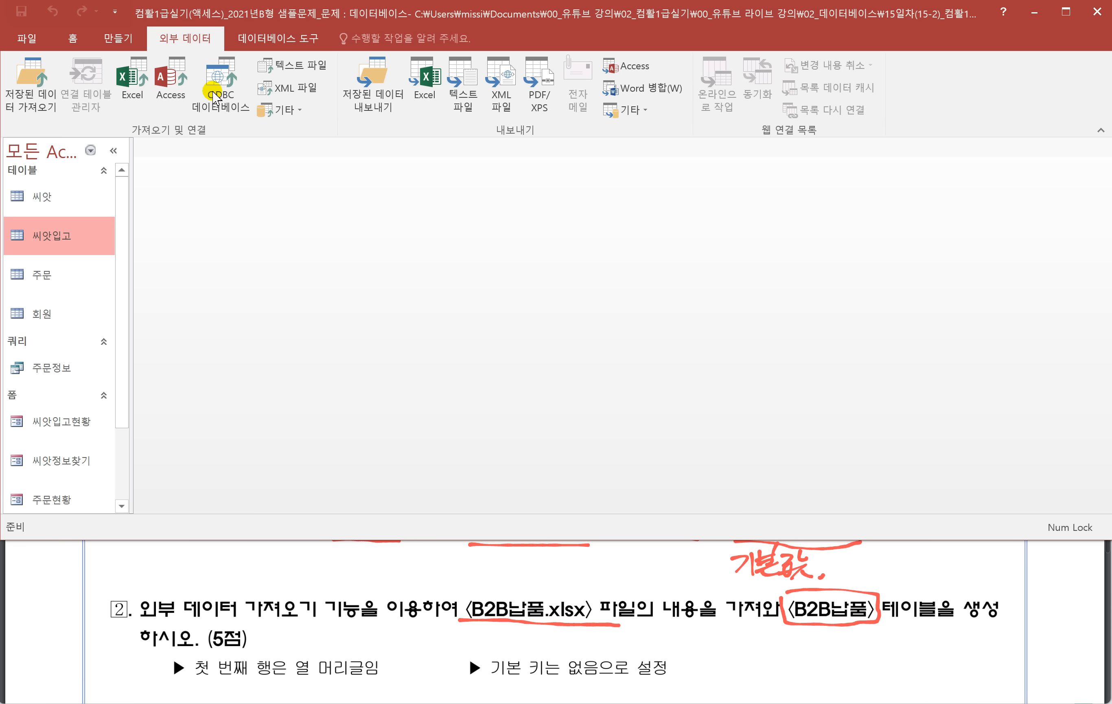
left_click(134, 95)
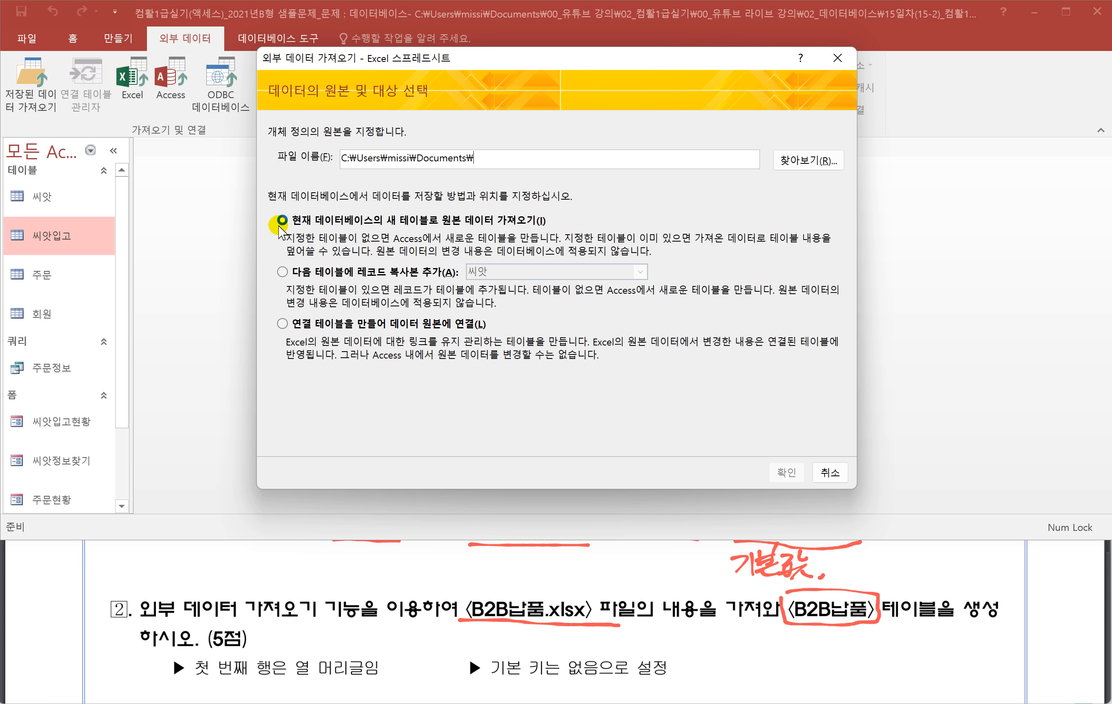
left_click(796, 162)
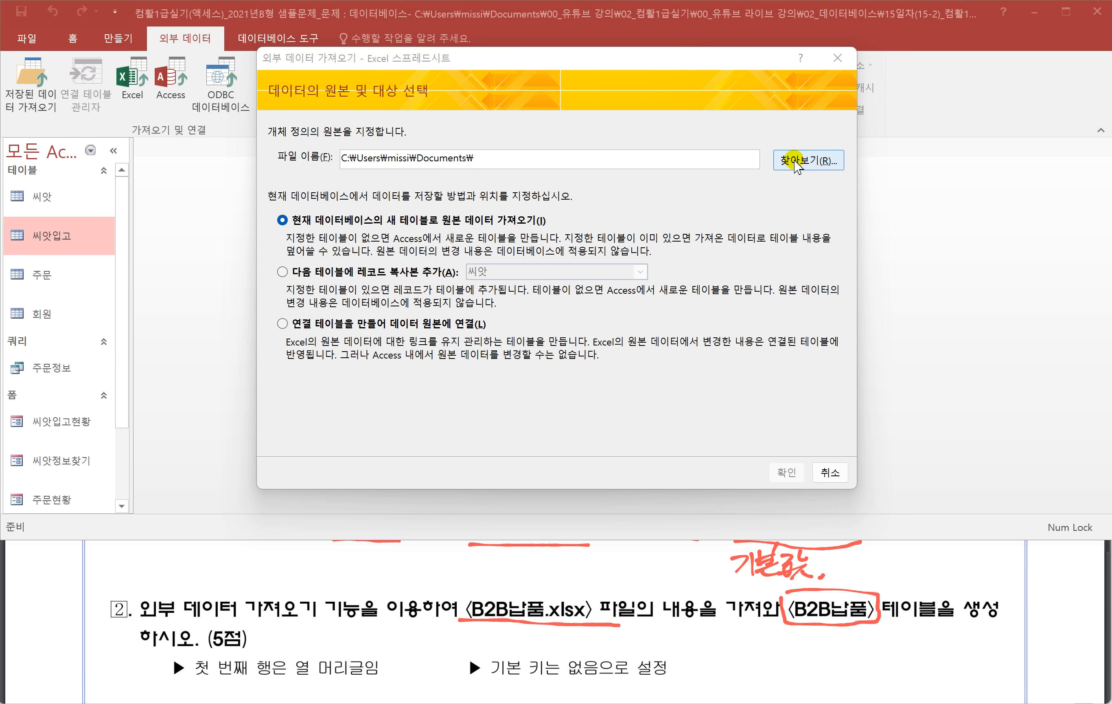
left_click(343, 361)
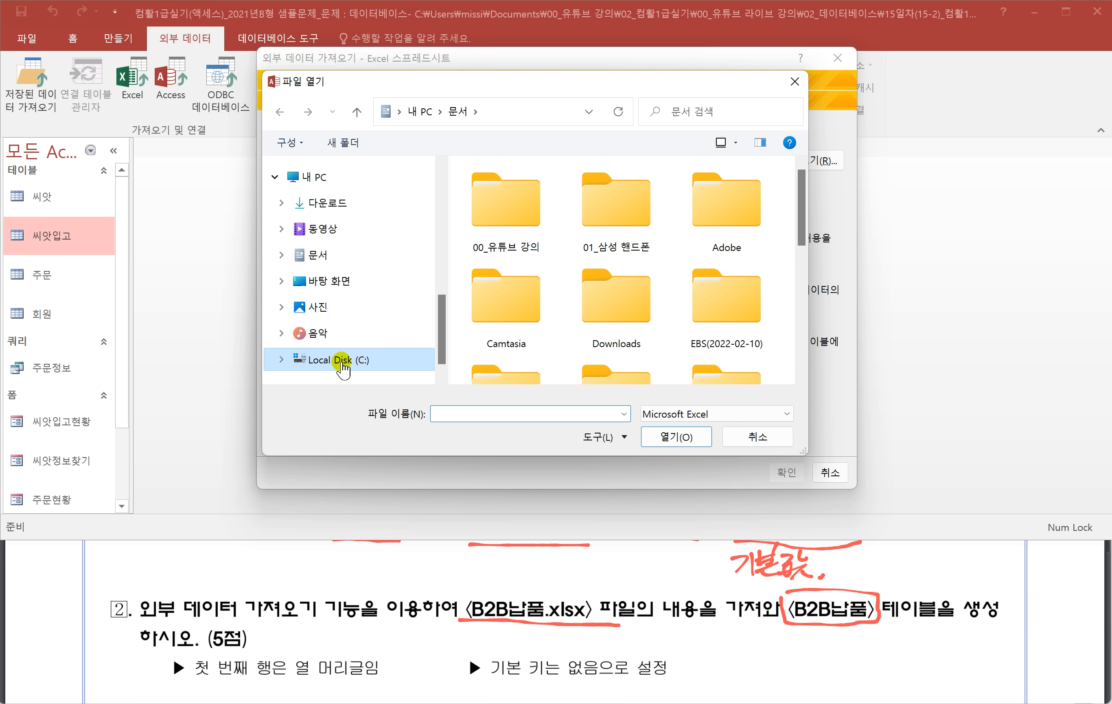
double_click(494, 192)
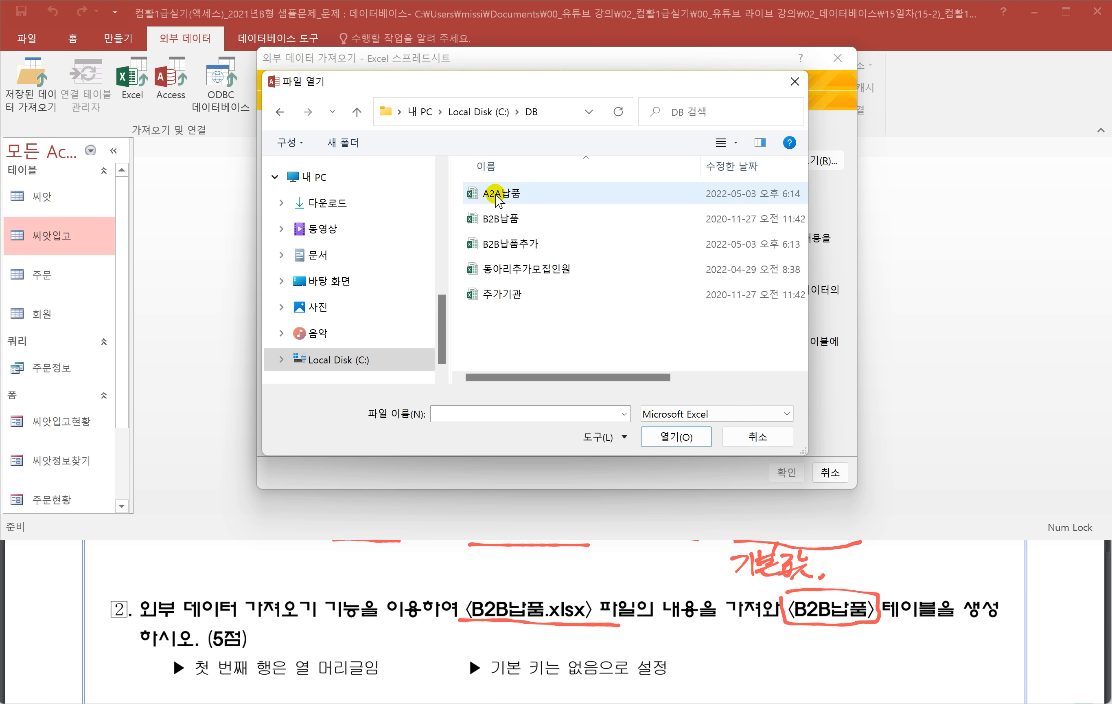
left_click(503, 219)
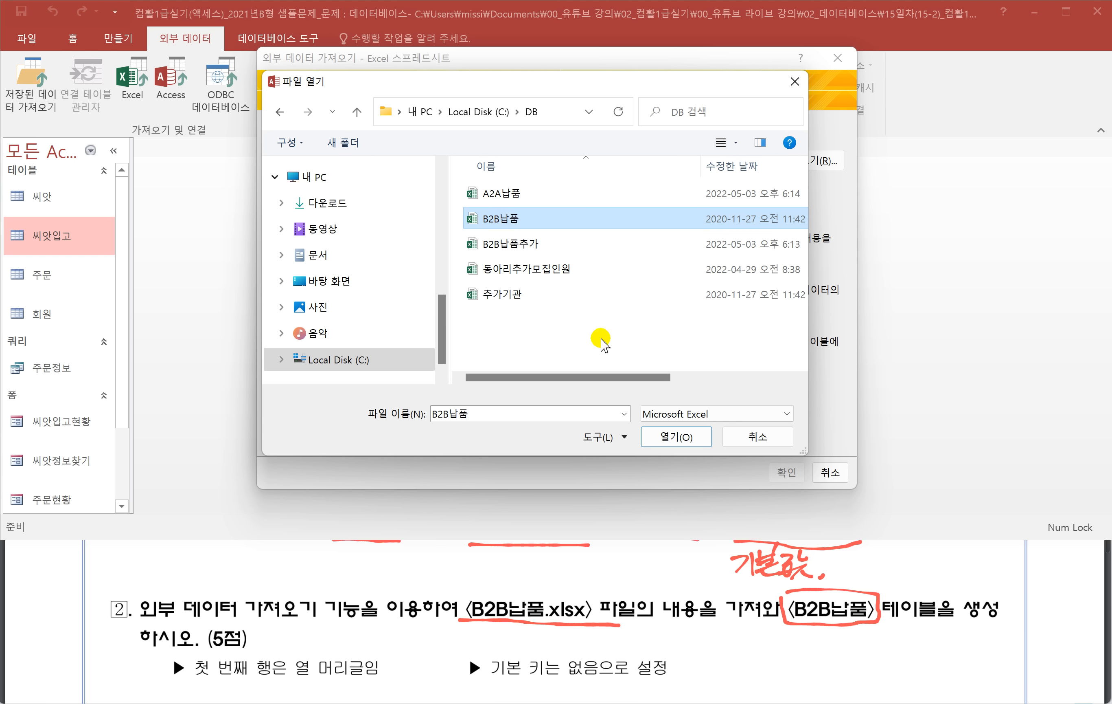
left_click(656, 438)
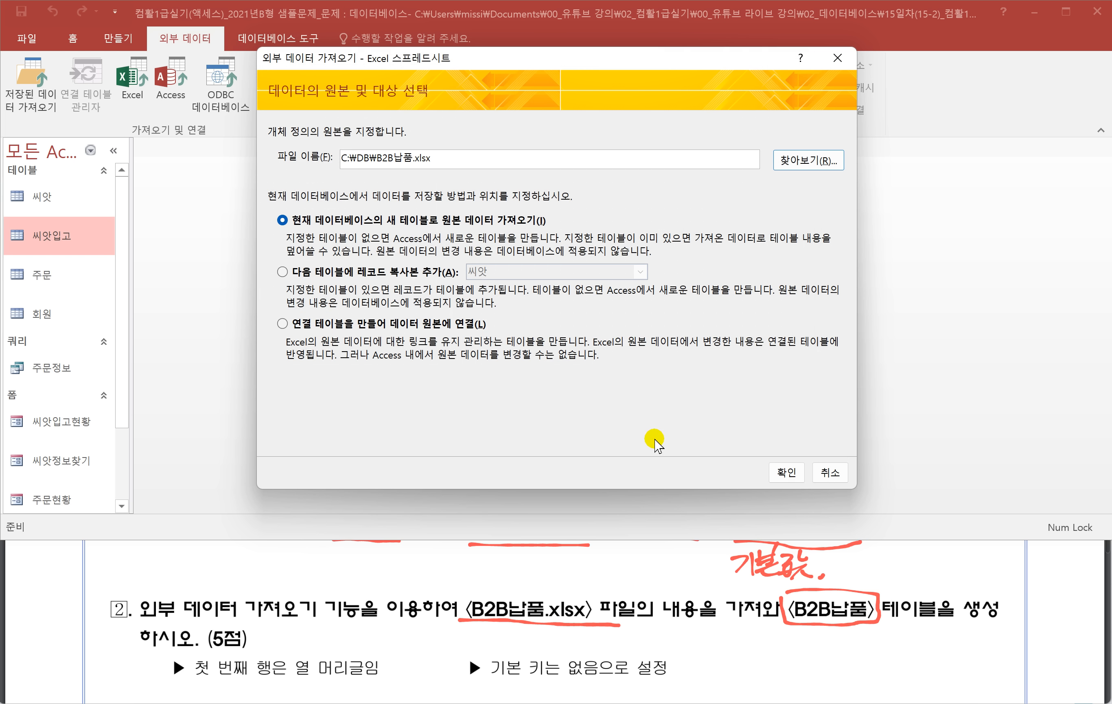
left_click(786, 472)
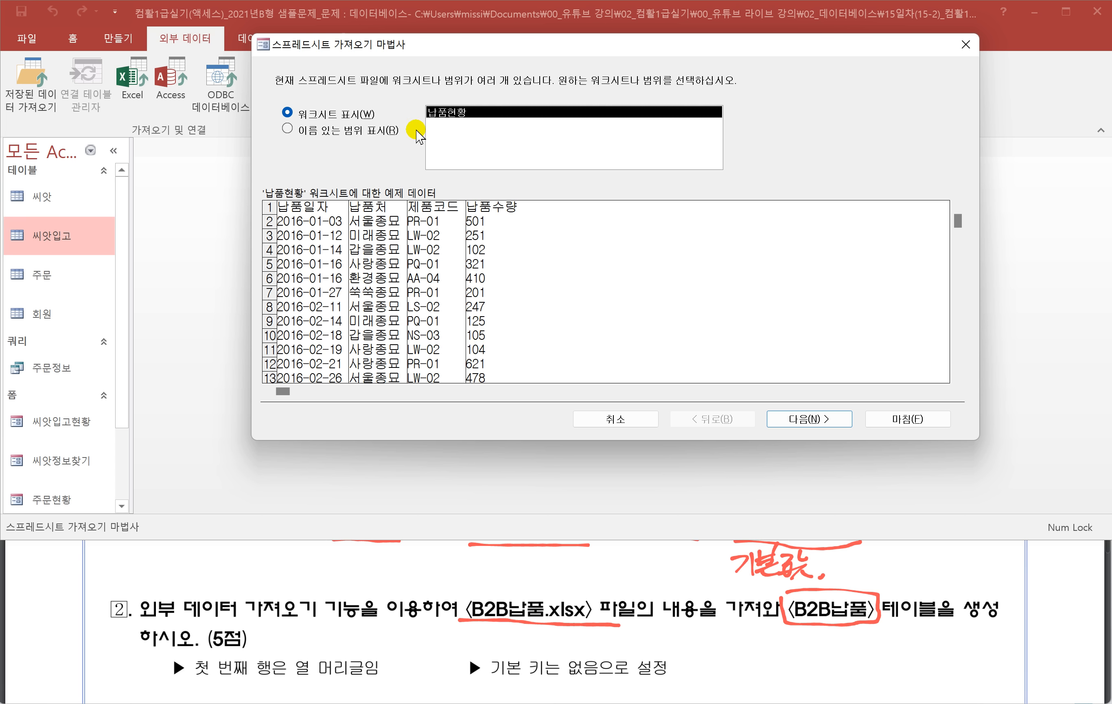
Step: Import the 납품현황 worksheet with first-row column headings and default field options, underlining '첫 번째 행은 열 머리글' in the exam question
left_click(803, 419)
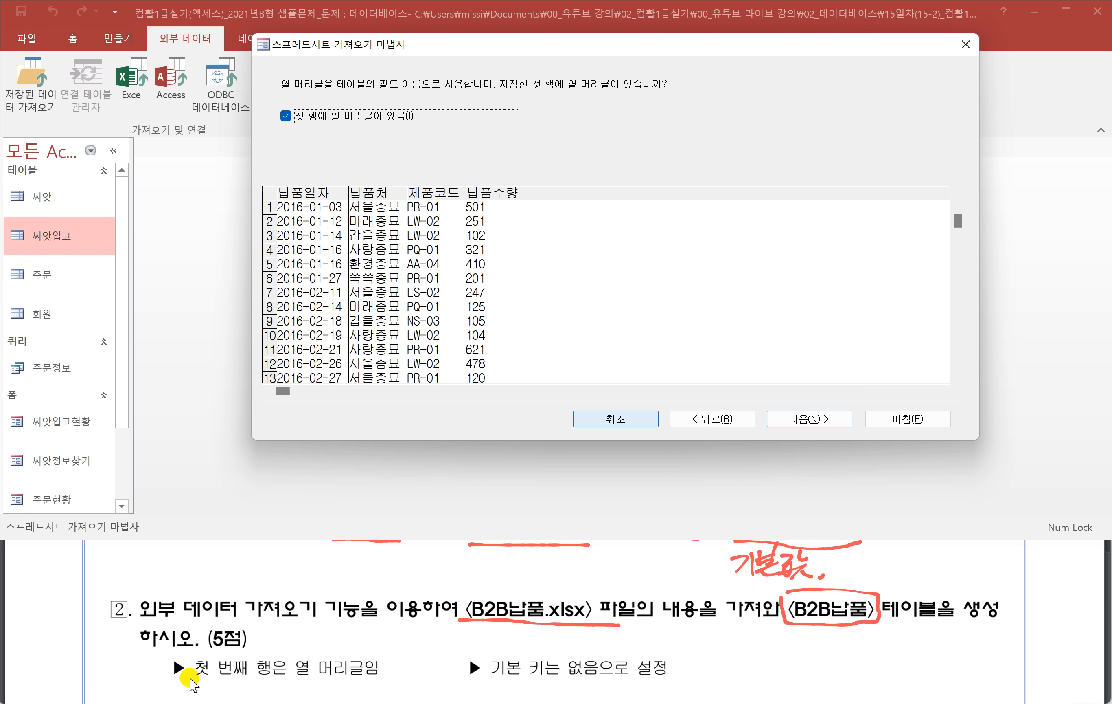
left_click_drag(189, 678, 367, 678)
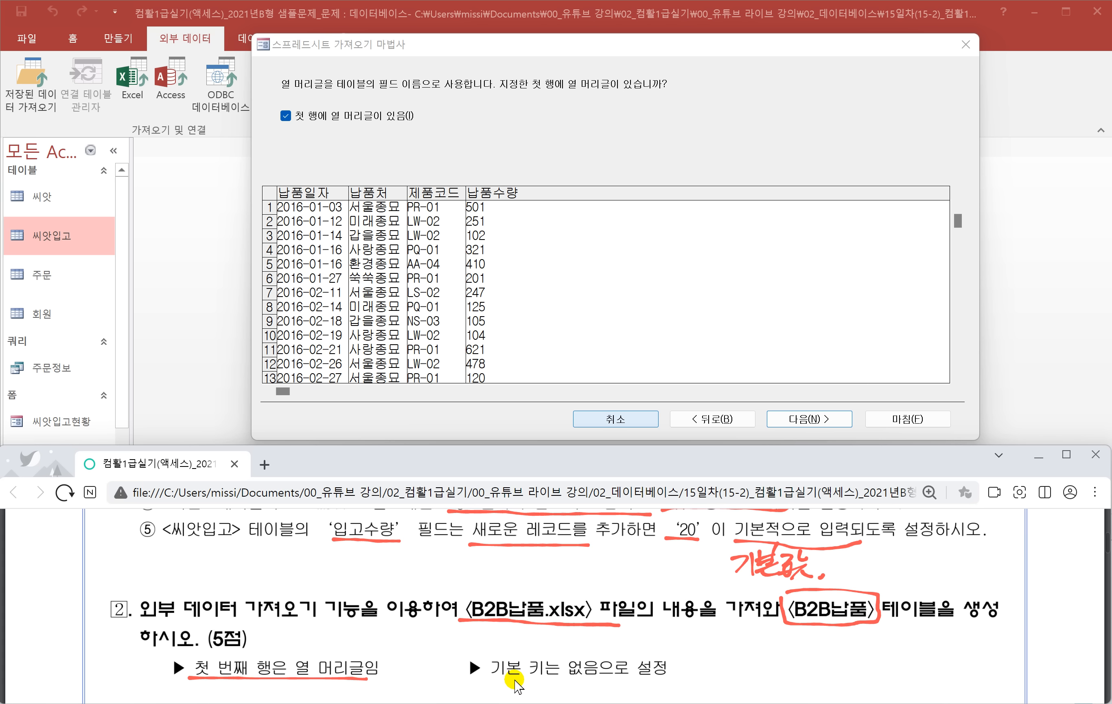
left_click(805, 418)
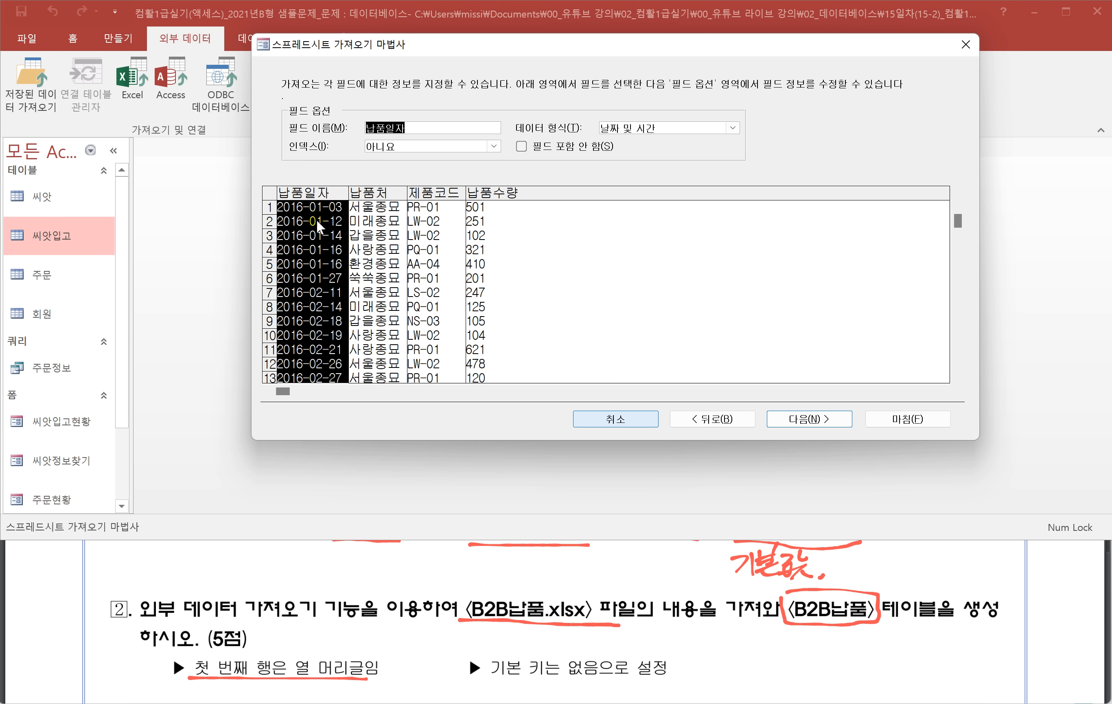
left_click(386, 209)
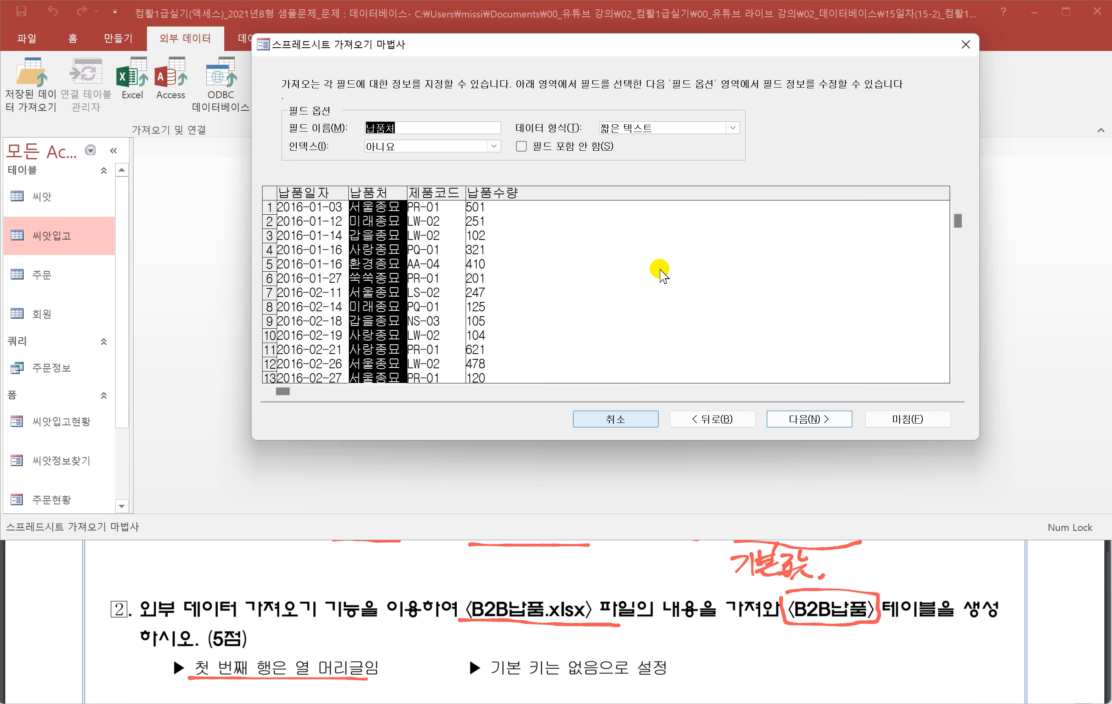
left_click(802, 424)
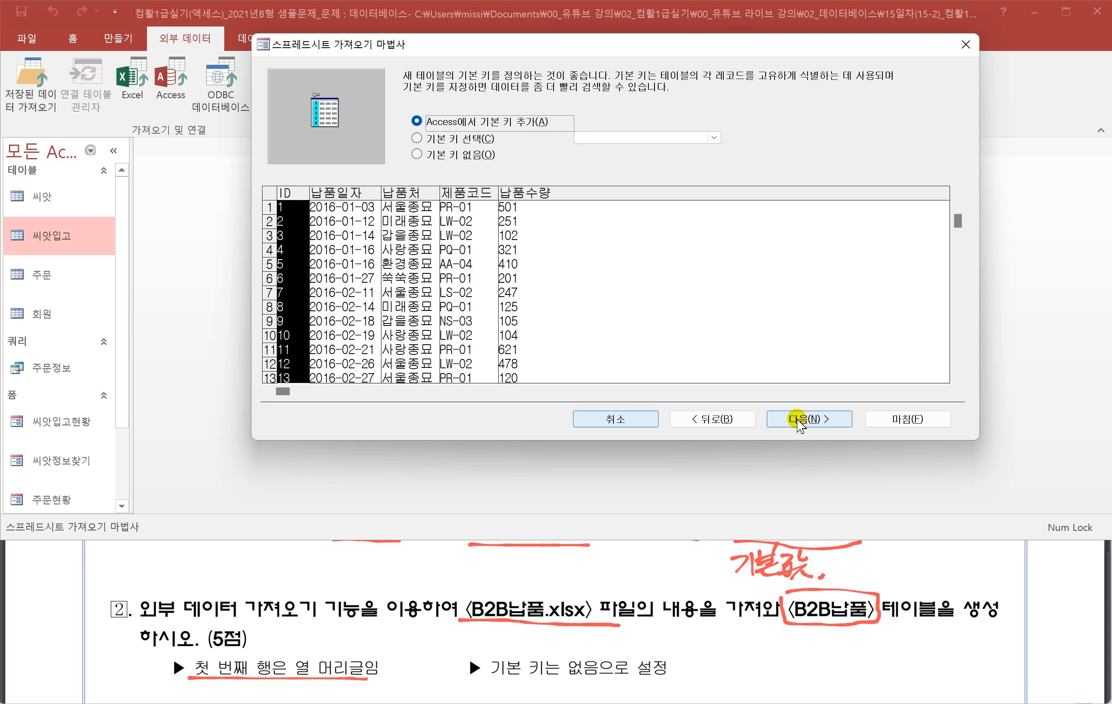
Step: Underline '기본 키는 없음으로 설정' in the exam question and set the imported table to no primary key (기본 키 없음)
left_click(488, 680)
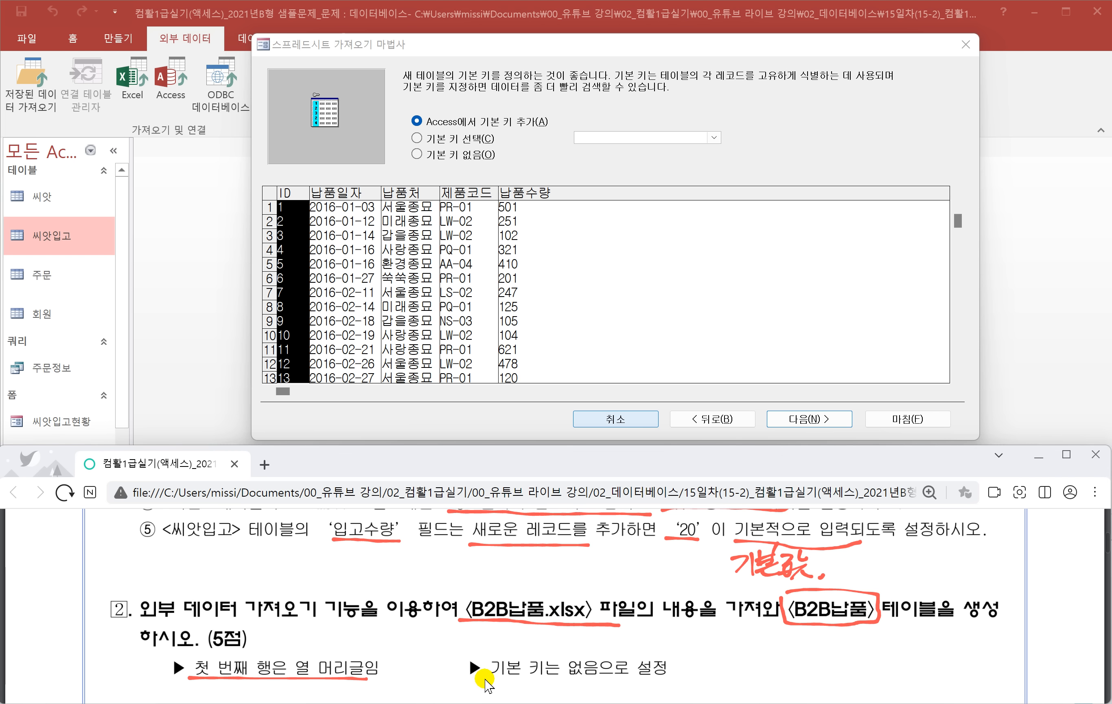
left_click_drag(484, 678, 670, 683)
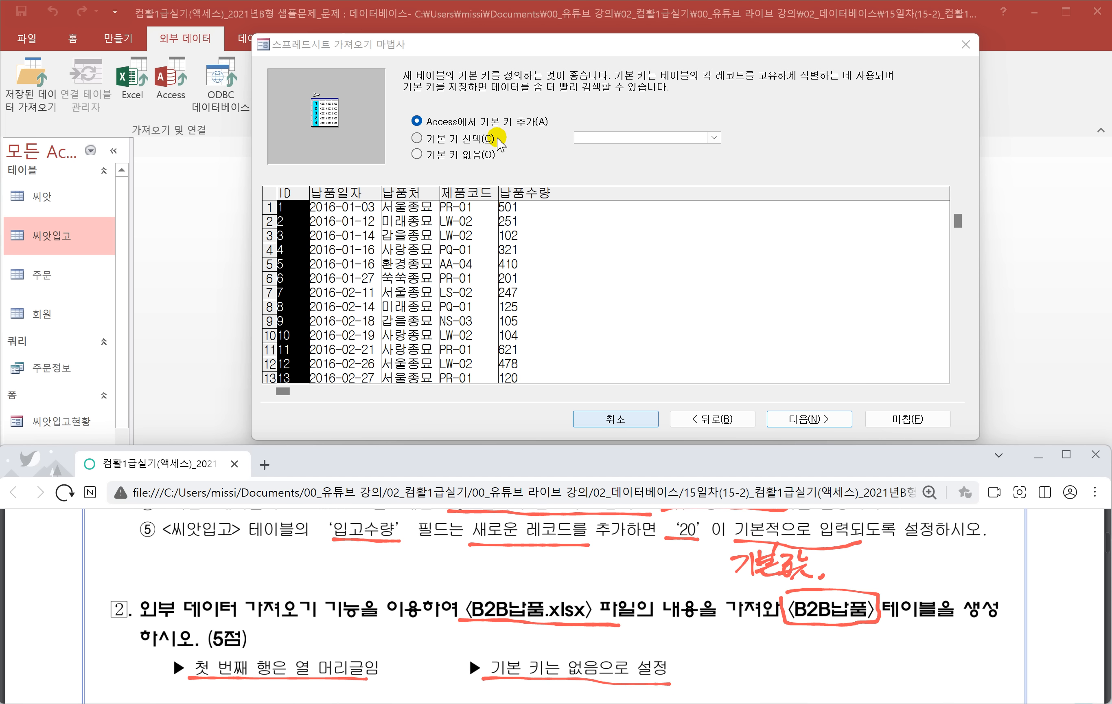
left_click(713, 137)
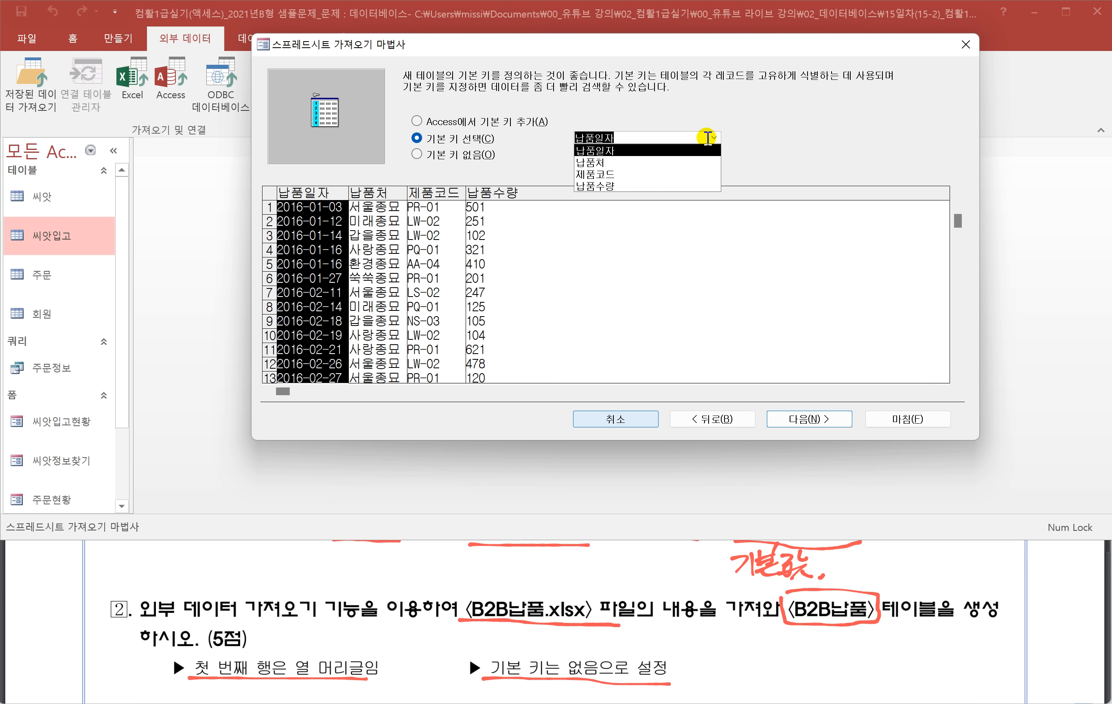
left_click(605, 163)
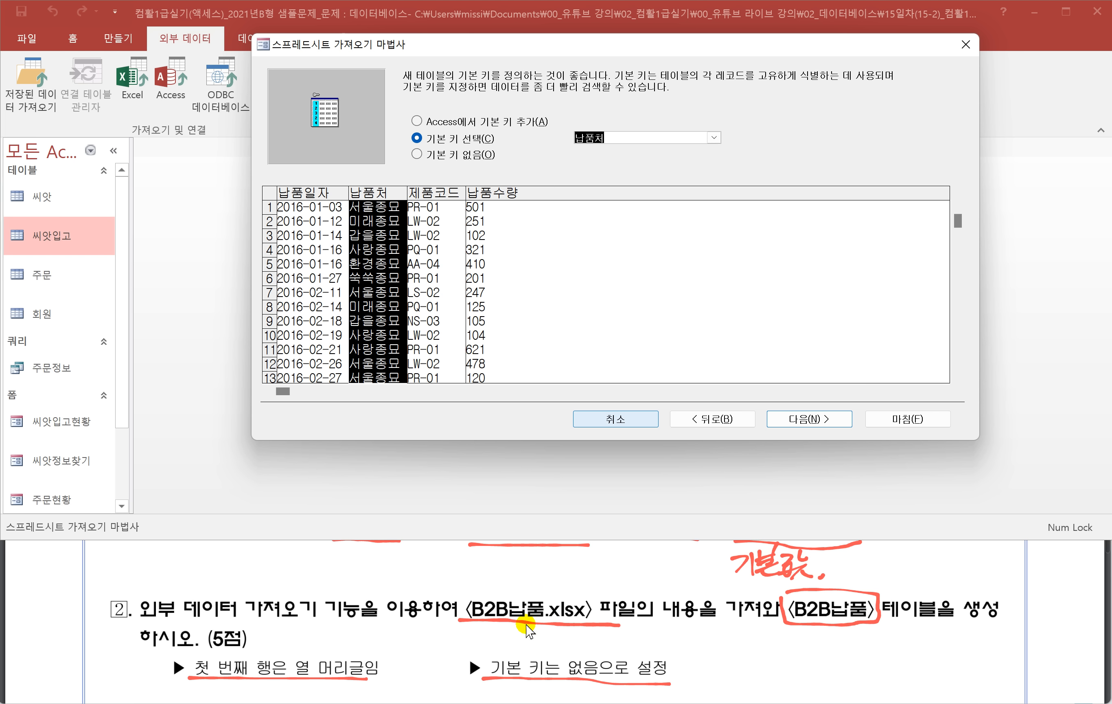
left_click(418, 155)
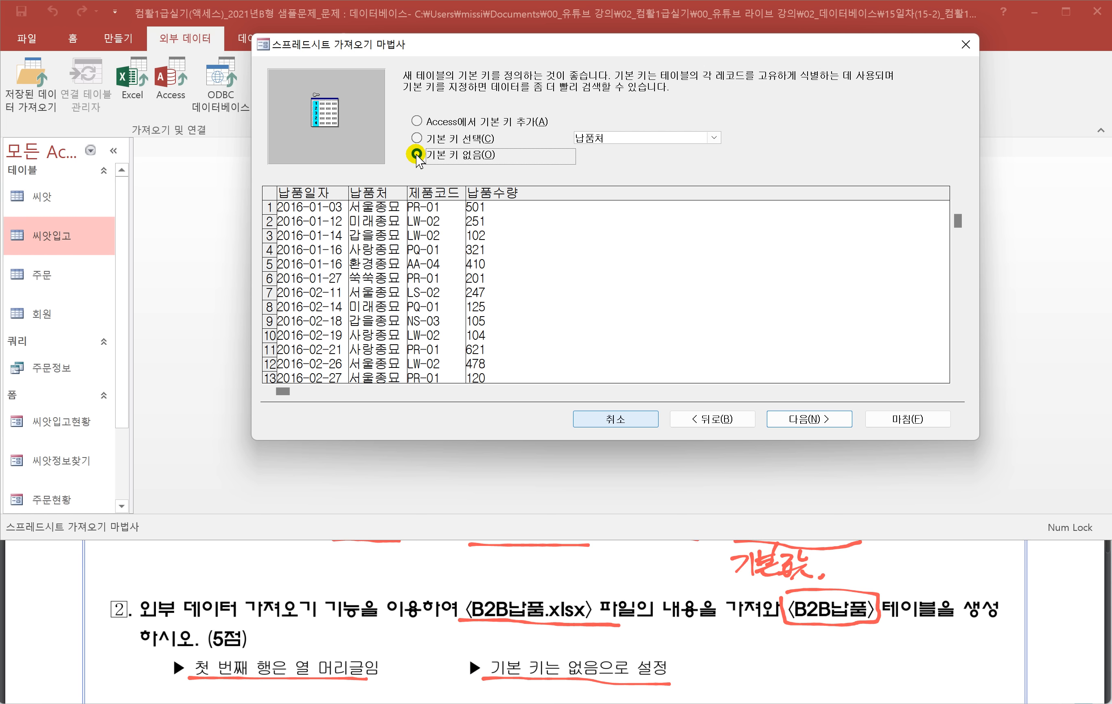
left_click(786, 418)
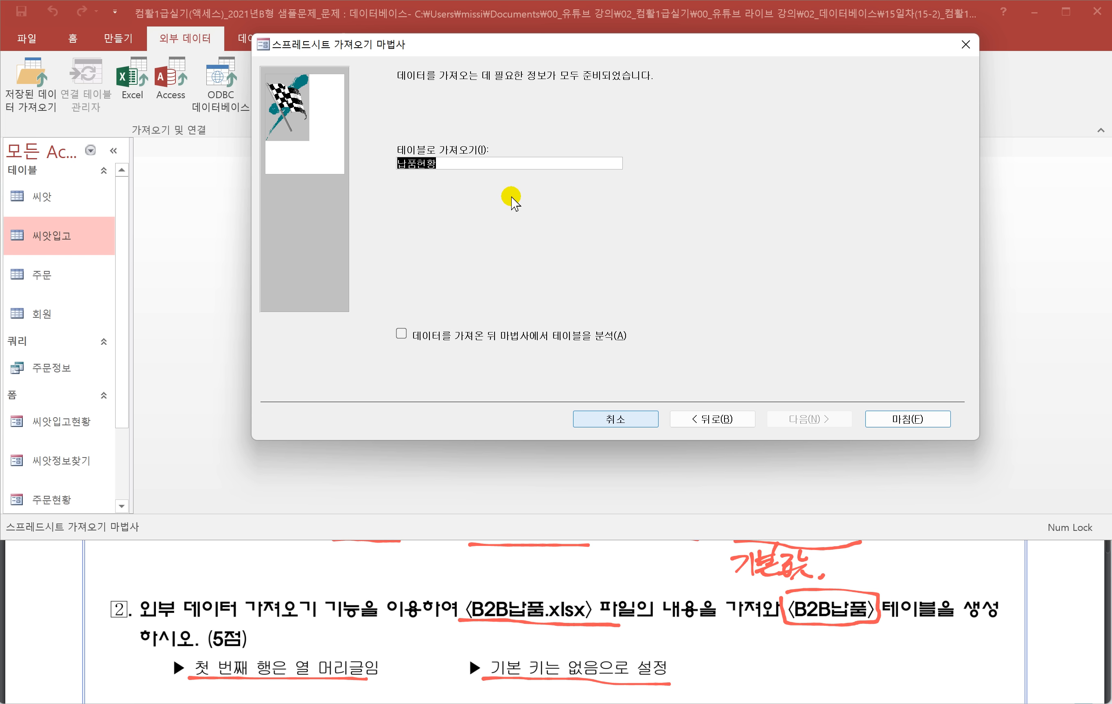
Step: Name the imported table B2B납품 and finish the import without saving the import steps
type("ㅠ")
left_click(909, 419)
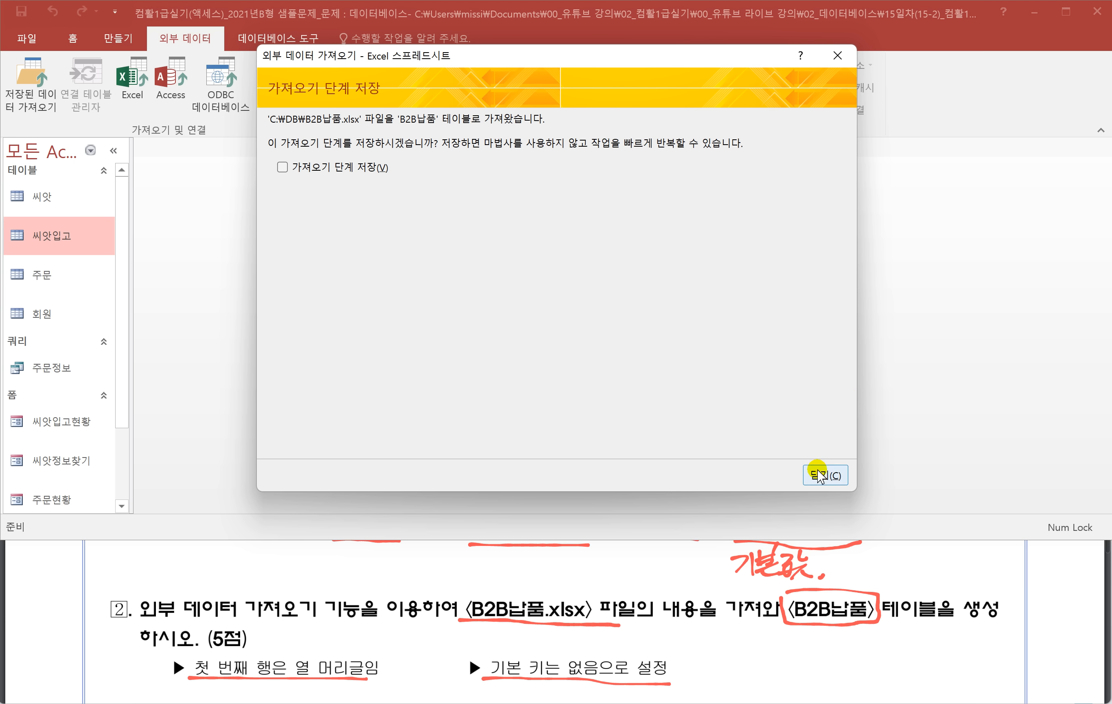
left_click(819, 475)
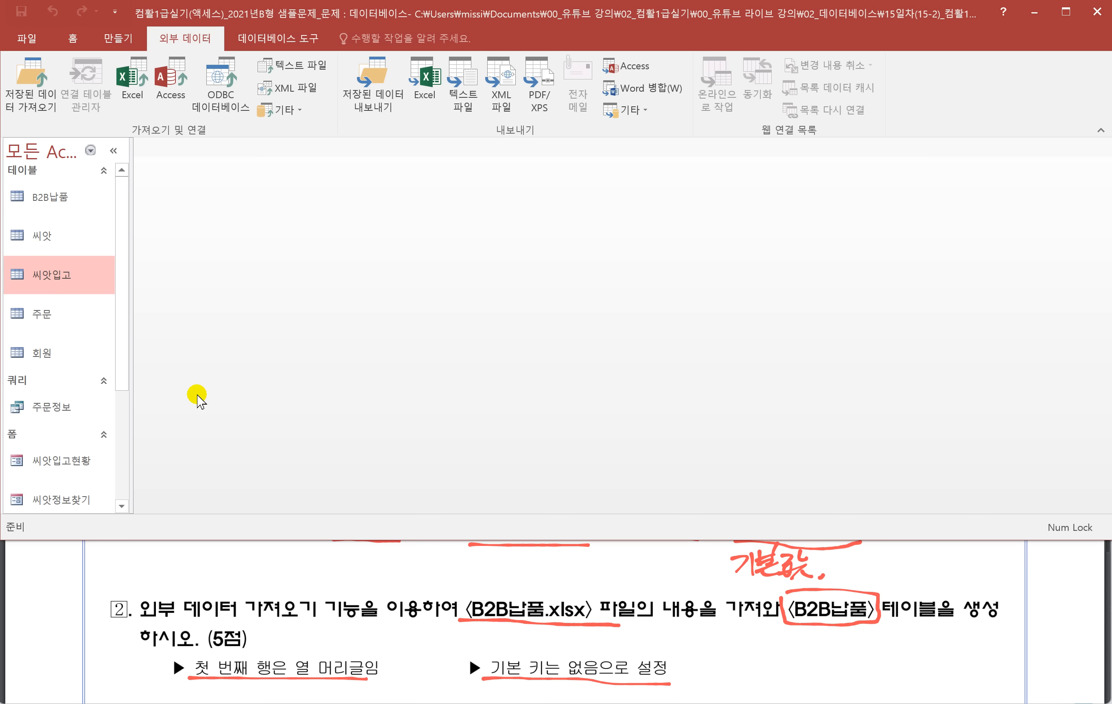
Step: Read the third exam question about table relationships and open the Relationships (관계) window
scroll(285, 613, "down", 2)
scroll(284, 613, "down", 2)
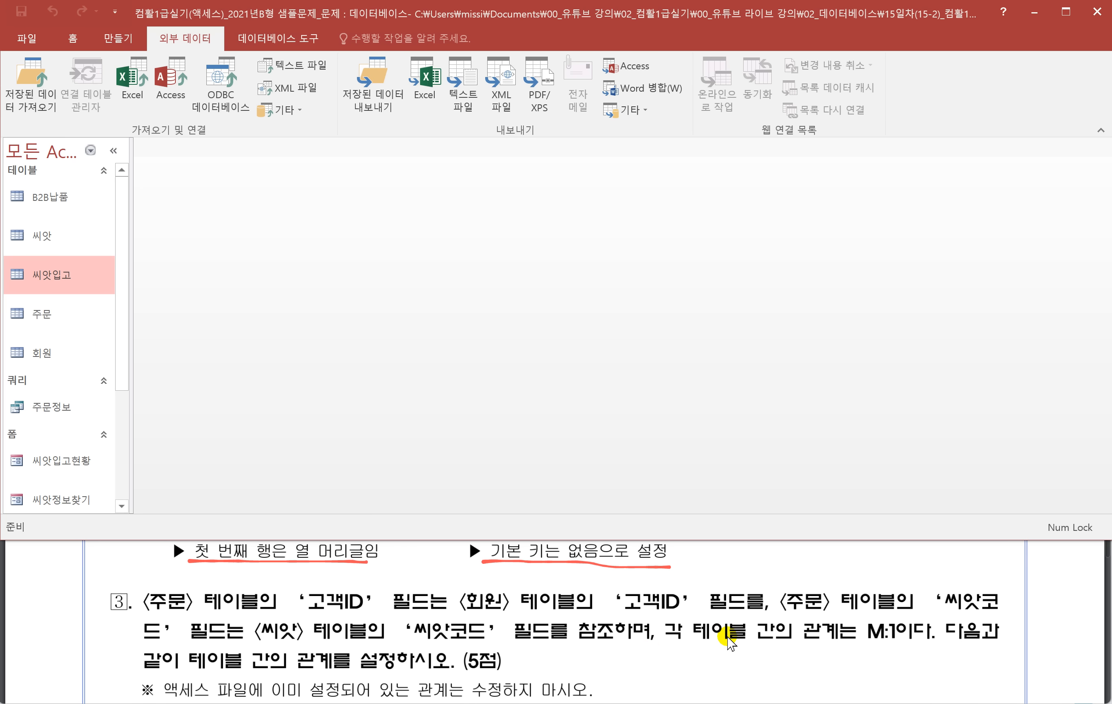
scroll(667, 633, "down", 1)
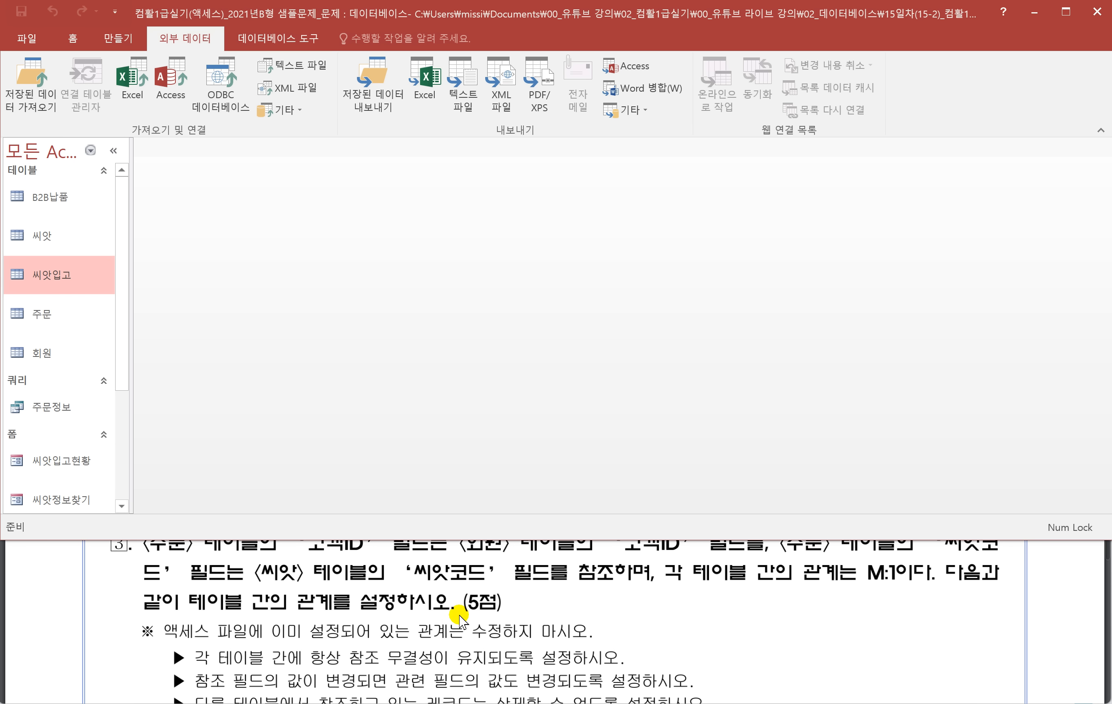
scroll(438, 572, "up", 1)
left_click(278, 39)
left_click(159, 77)
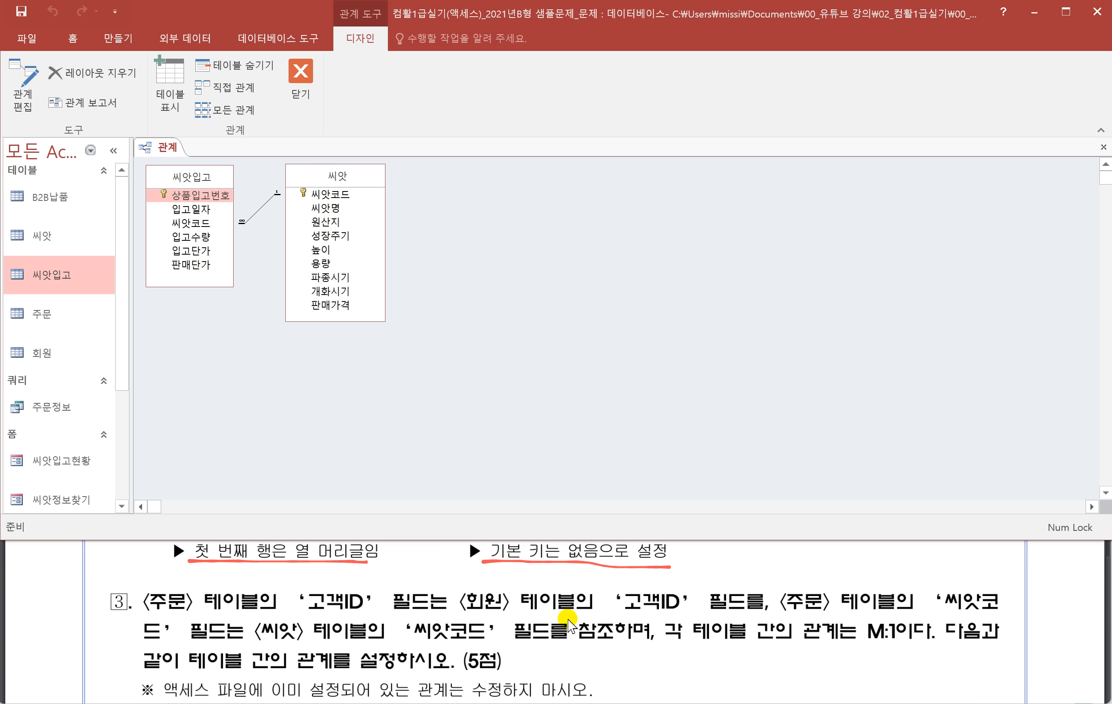
Step: Underline the table names 〈주문〉 and 〈회원〉 in the third exam question and return to the Relationships window
left_click_drag(145, 613, 218, 615)
left_click_drag(445, 616, 524, 616)
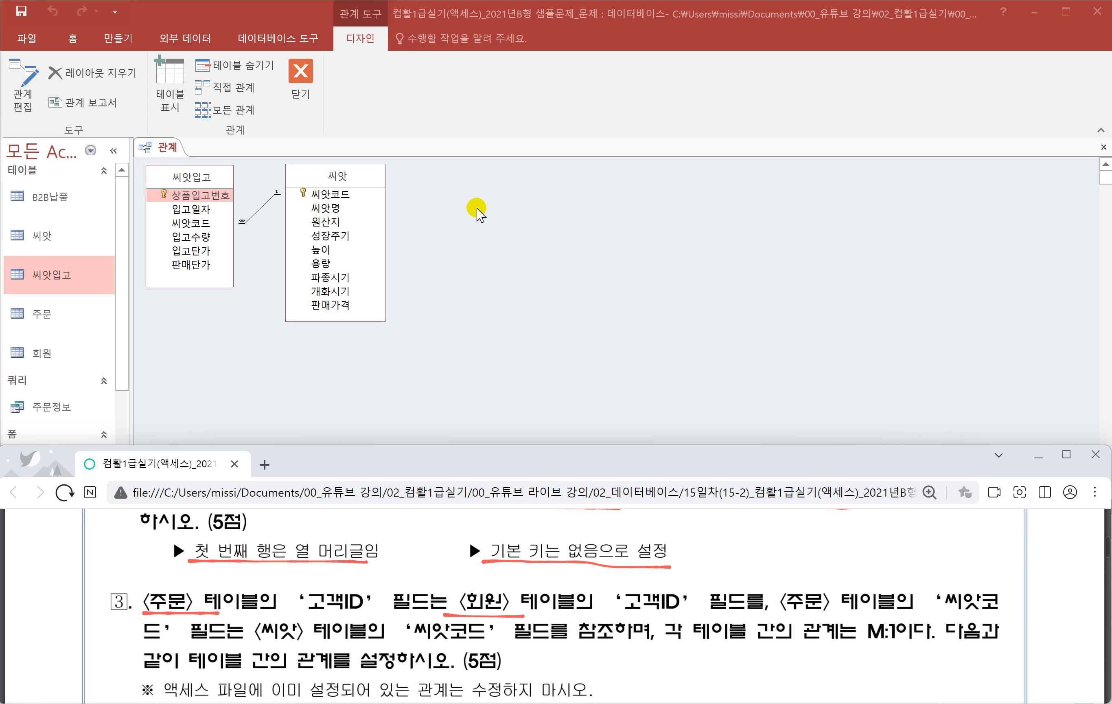
left_click(477, 211)
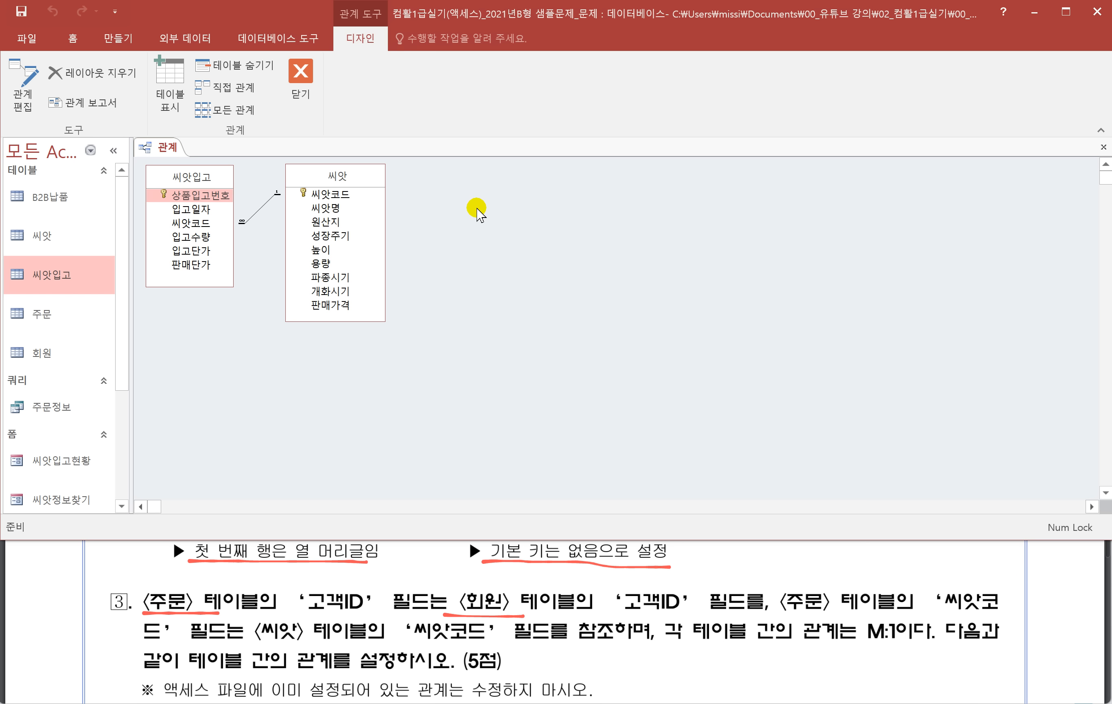
Step: Add the 주문 and 회원 tables to the relationships layout
right_click(477, 211)
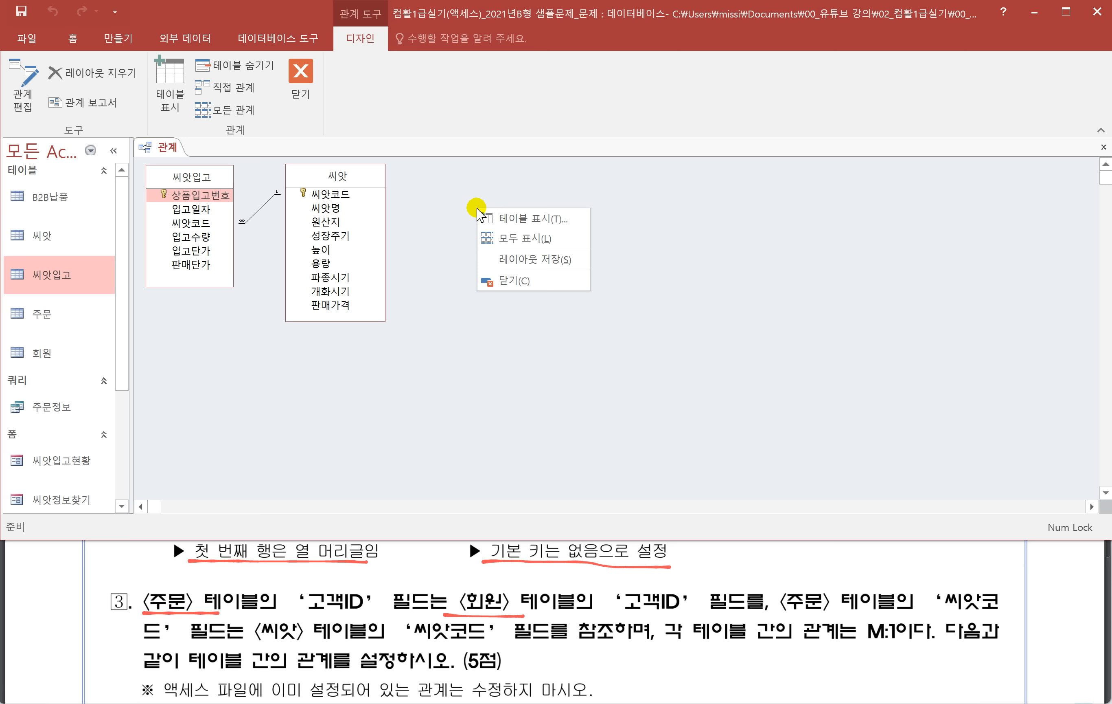
left_click(527, 219)
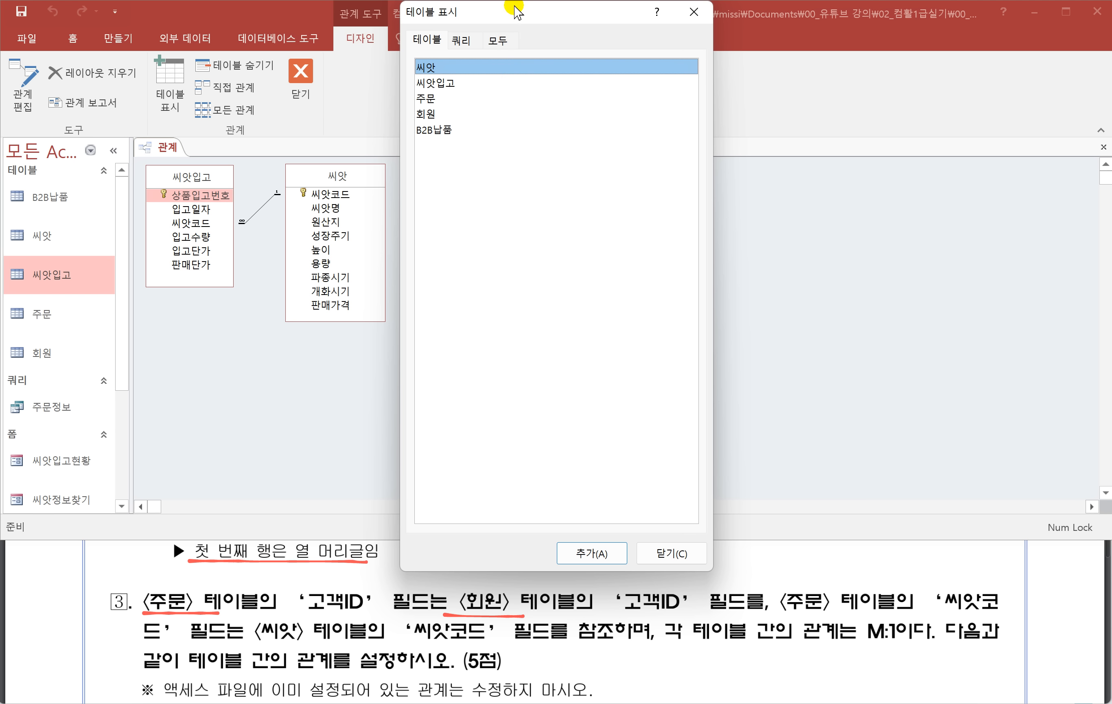
left_click_drag(514, 13, 672, 22)
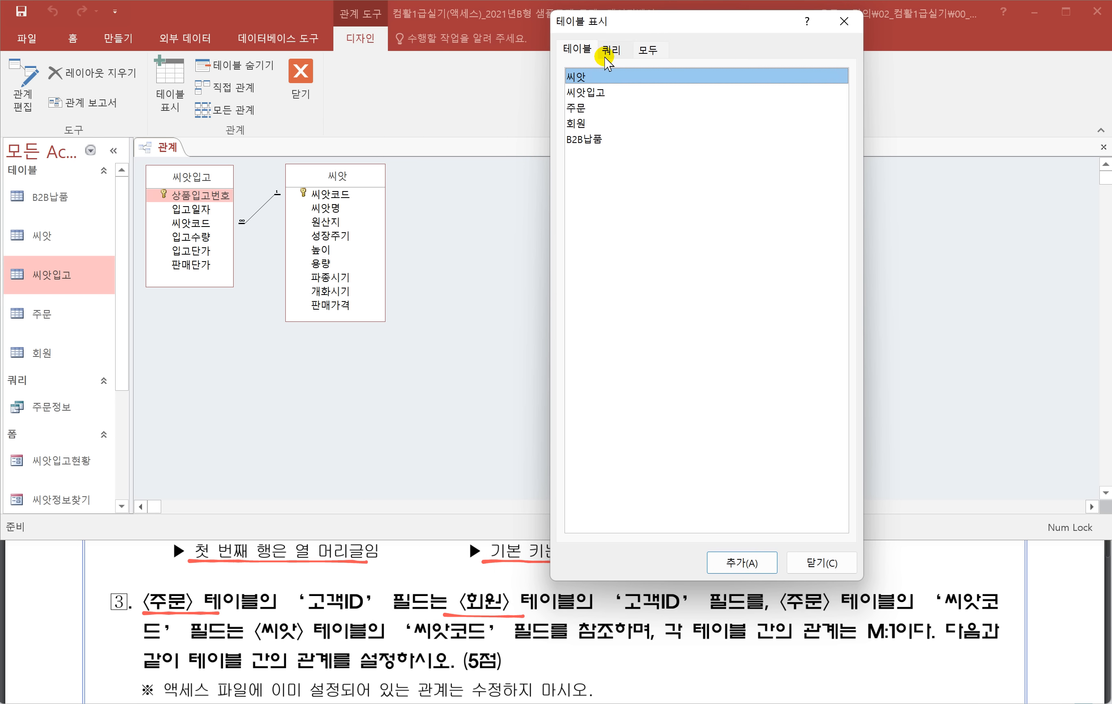
double_click(580, 113)
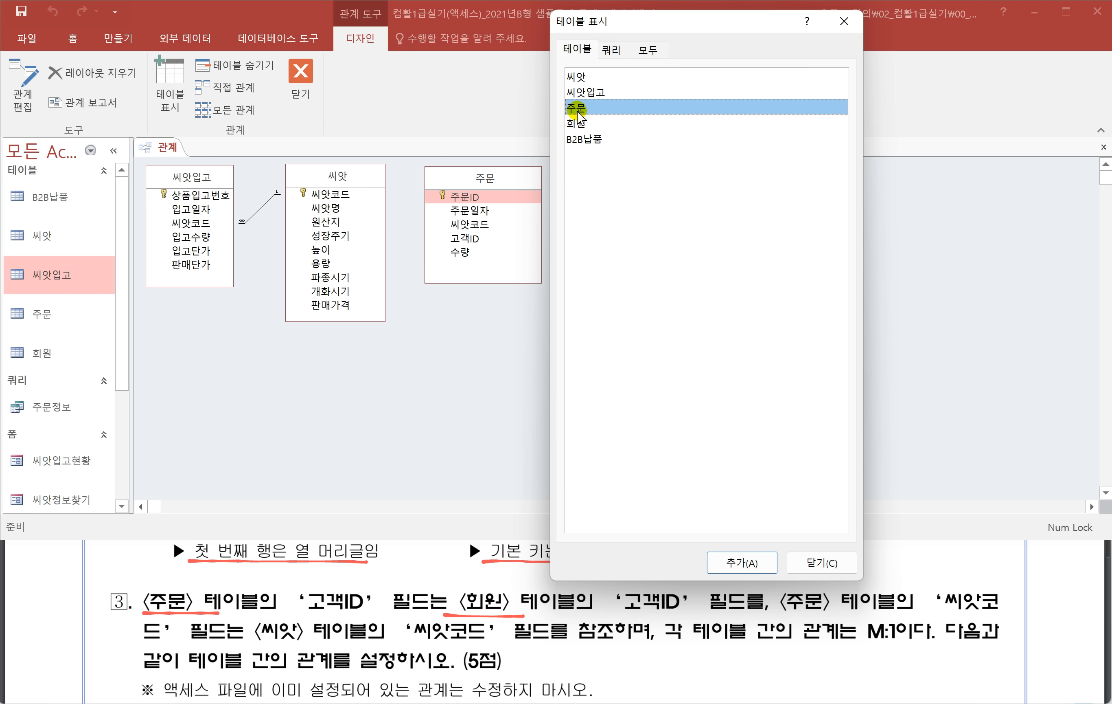
double_click(582, 123)
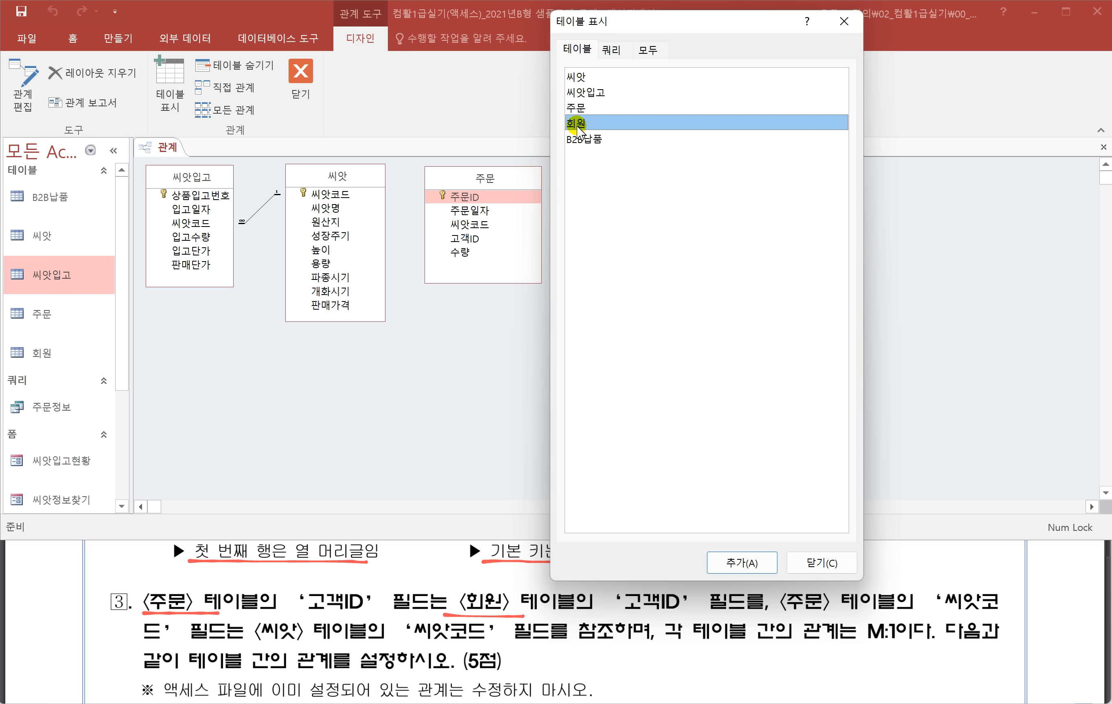
left_click(821, 563)
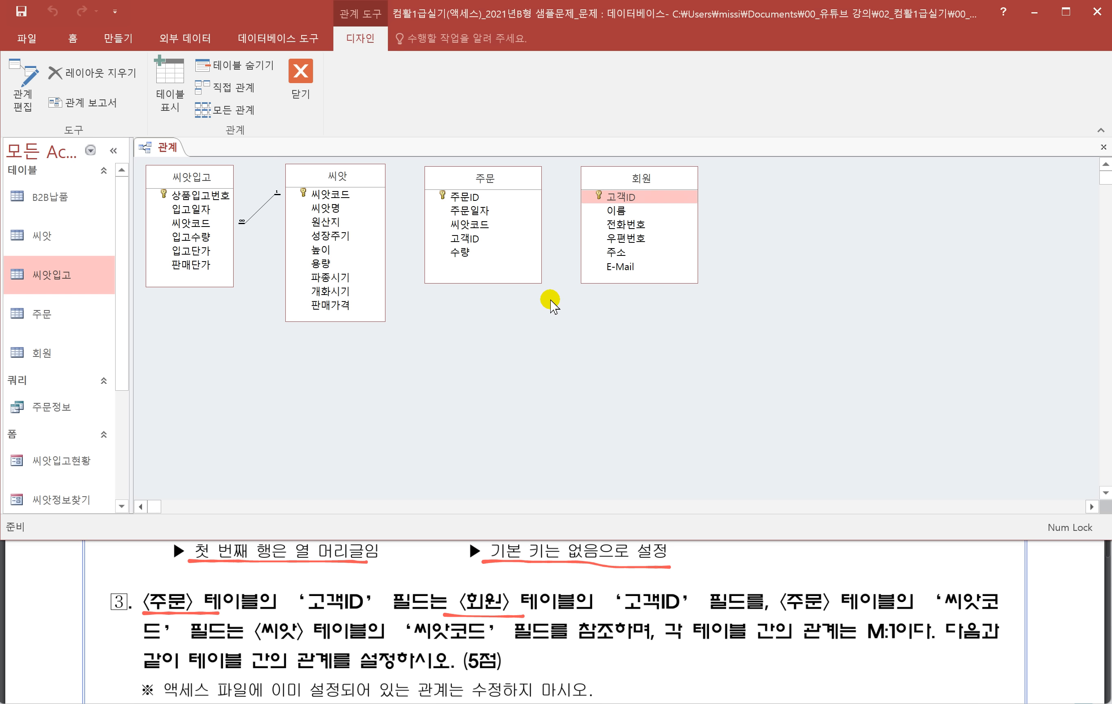
Step: Link the 고객ID field of the 주문 table to the 고객ID field of the 회원 table
left_click(467, 238)
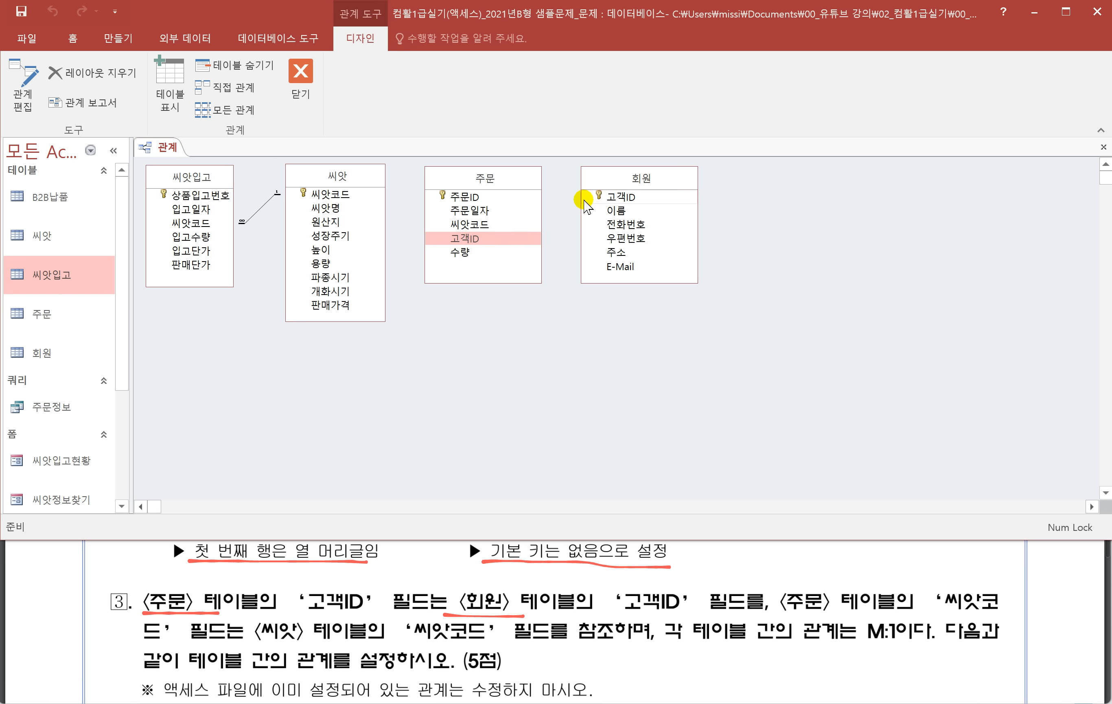
left_click(468, 245)
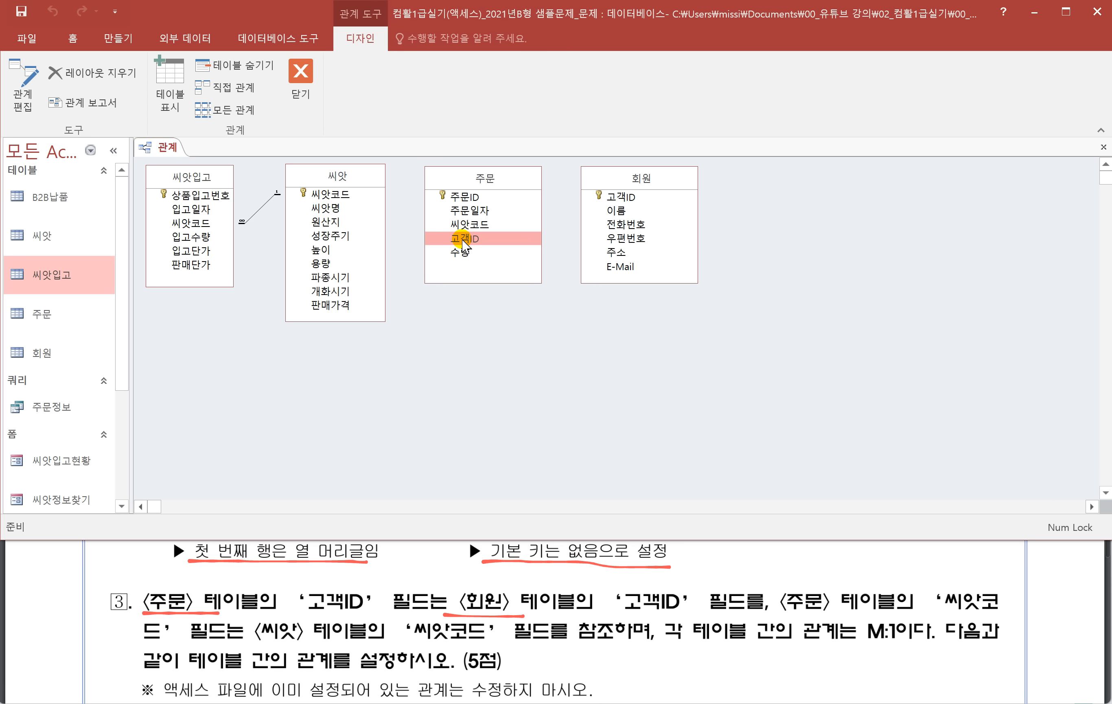
left_click_drag(465, 244, 614, 214)
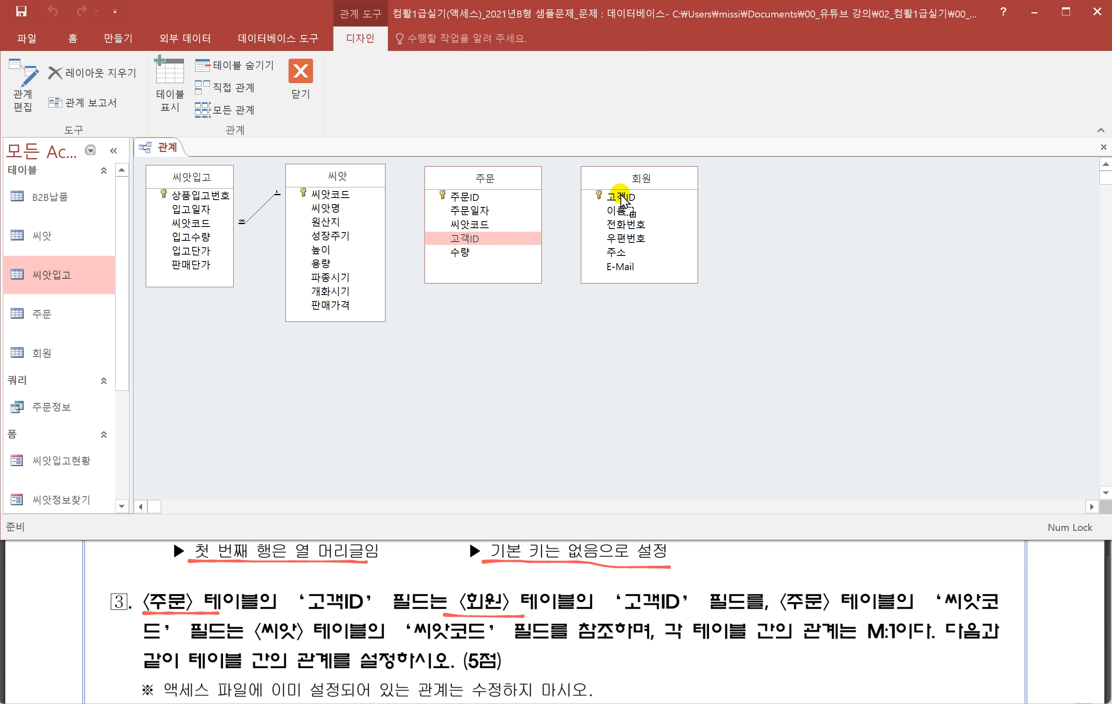
left_click_drag(625, 202, 622, 198)
Step: Underline '항상 참조 무결성이 유지' in the exam question and enforce referential integrity (항상 참조 무결성 유지) for the 고객ID relationship
scroll(433, 654, "down", 1)
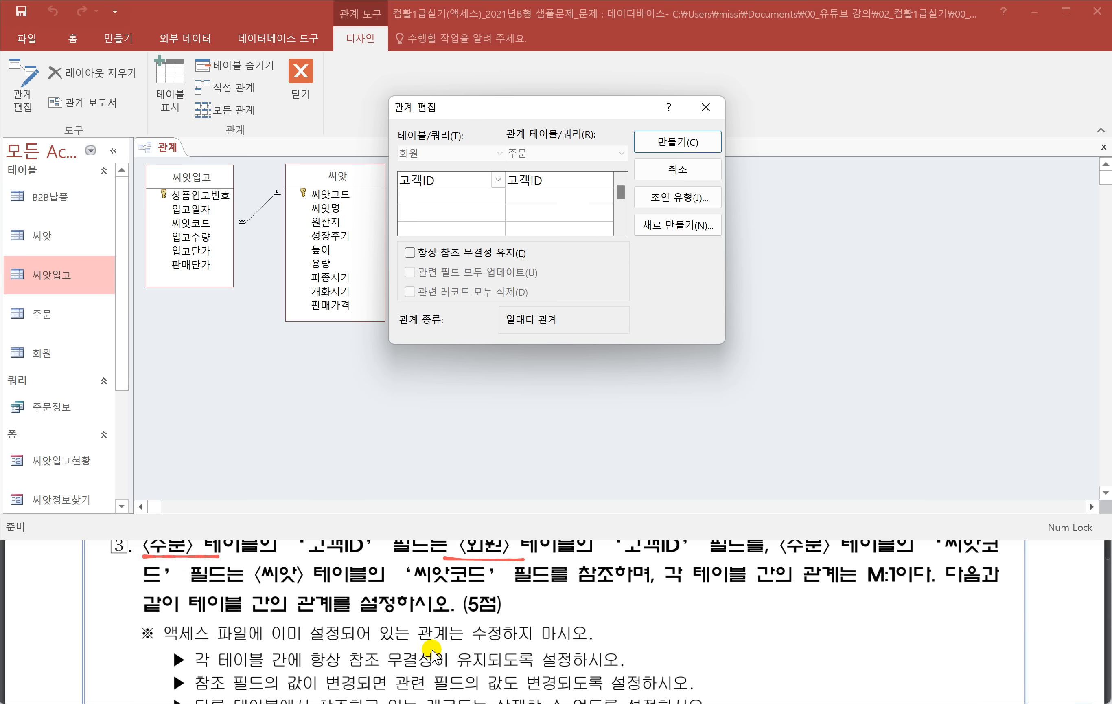
left_click(319, 660)
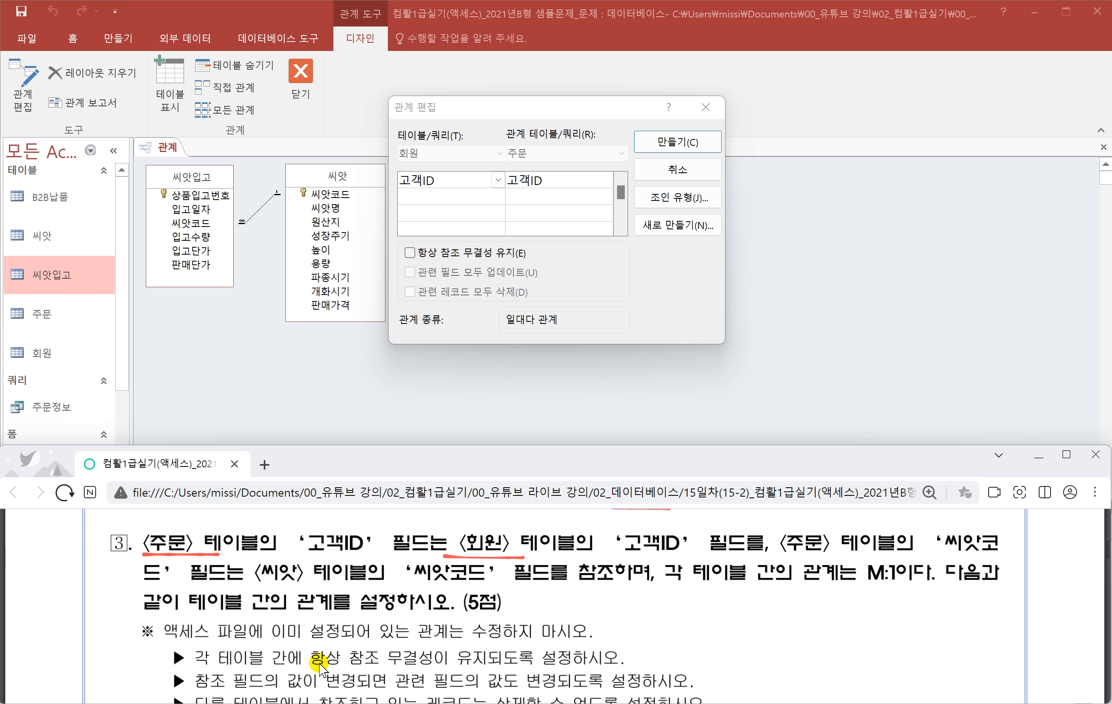
left_click_drag(304, 663, 493, 668)
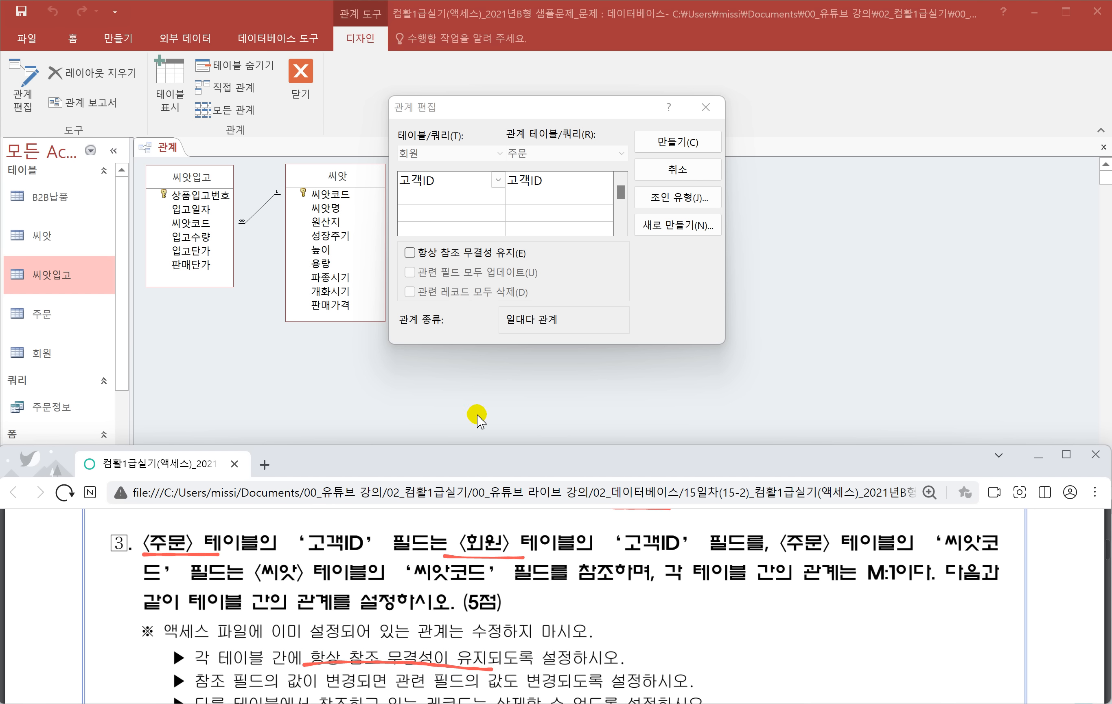
left_click(409, 253)
left_click_drag(533, 116, 756, 245)
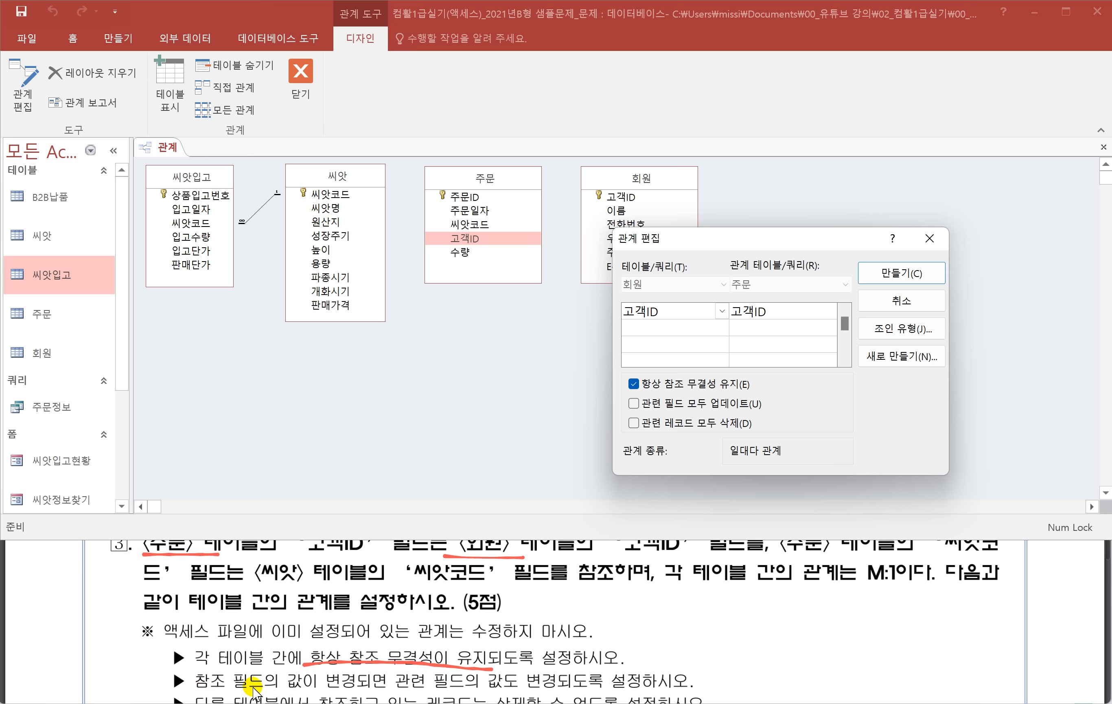
Step: Underline '관련 필드의 값도 변경' in the question, enable 관련 필드 모두 업데이트, and create the 고객ID relationship
left_click_drag(389, 690, 576, 691)
scroll(587, 649, "down", 1)
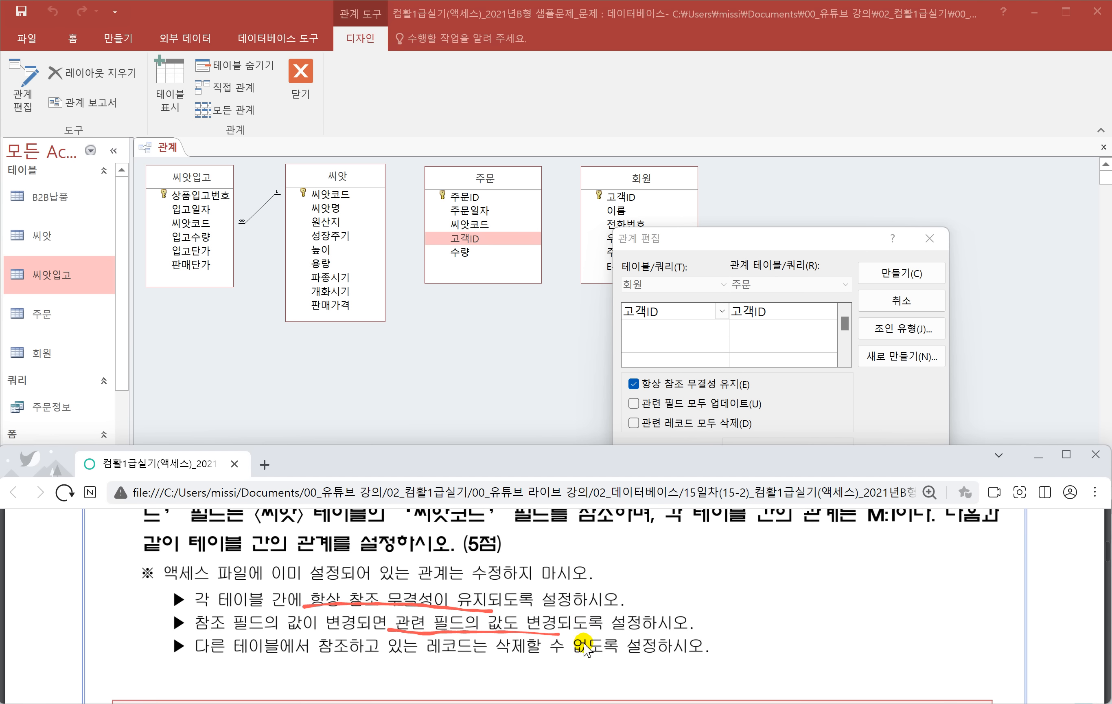
left_click(646, 405)
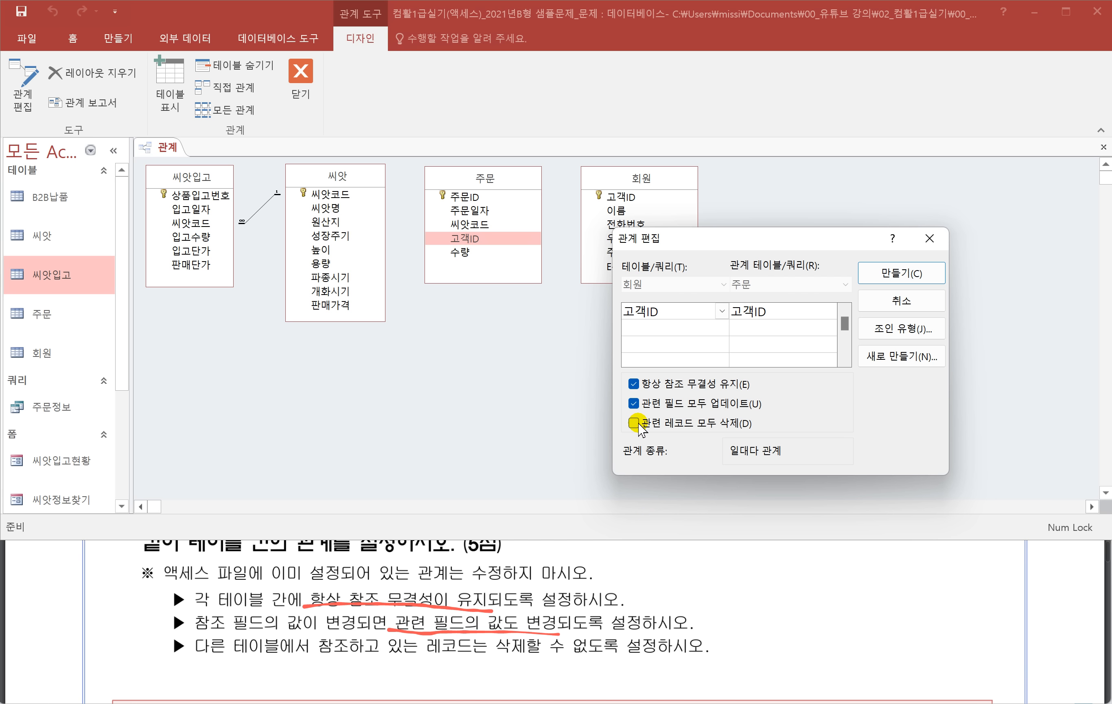
left_click(900, 273)
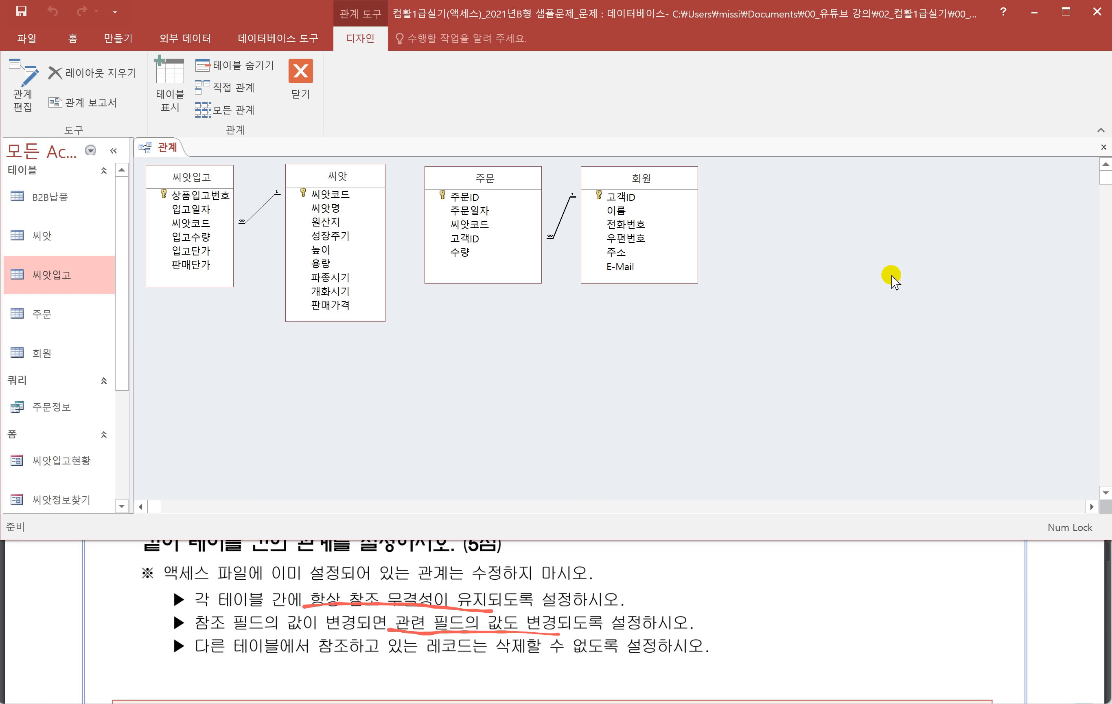
Step: Create a relationship from 주문's 씨앗코드 to 씨앗's 씨앗코드 with 항상 참조 무결성 유지 and 관련 필드 모두 업데이트 enabled
scroll(583, 544, "up", 3)
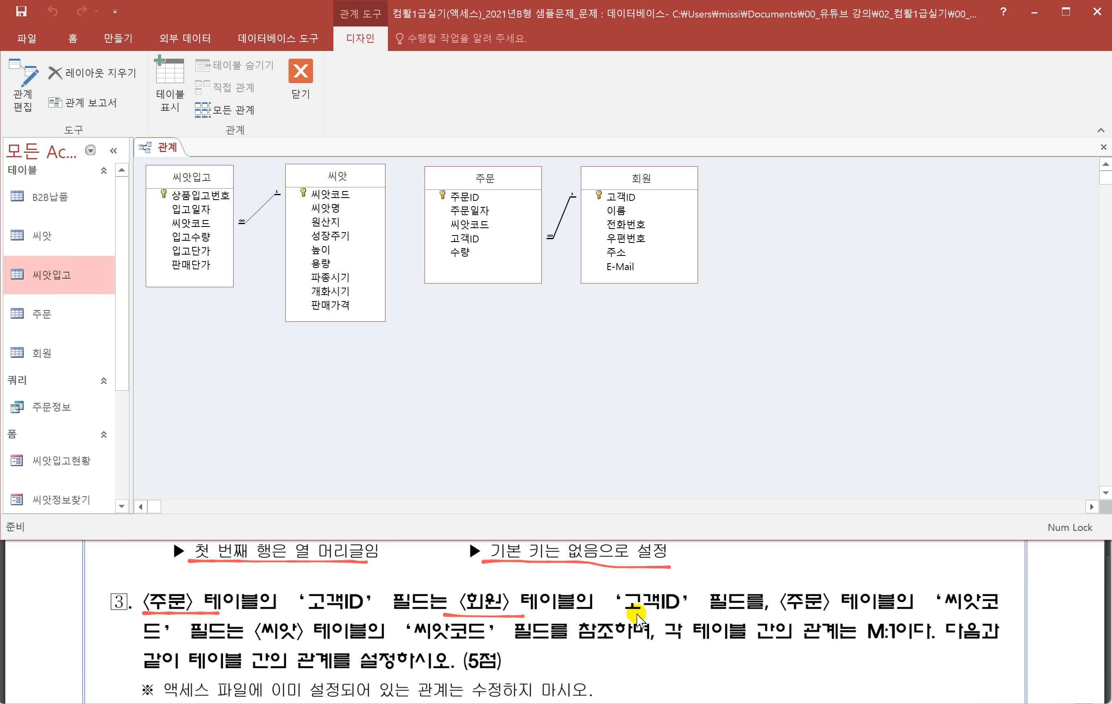
left_click(470, 225)
left_click_drag(467, 228, 337, 195)
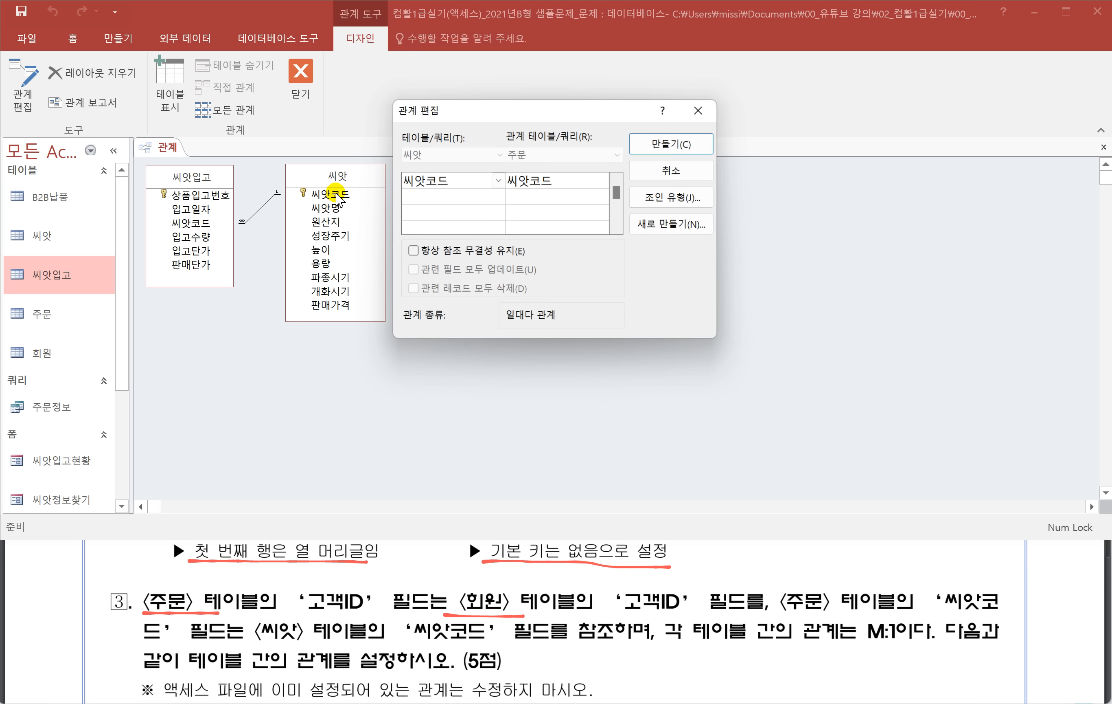
left_click(411, 254)
scroll(354, 661, "down", 2)
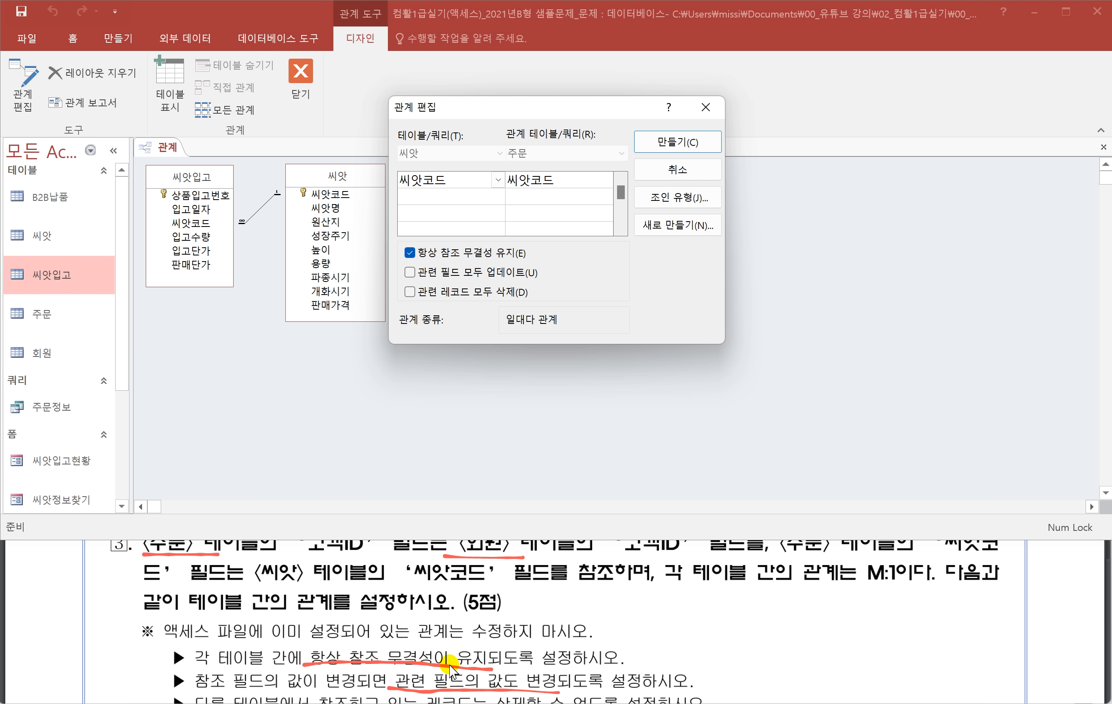
scroll(303, 675, "down", 2)
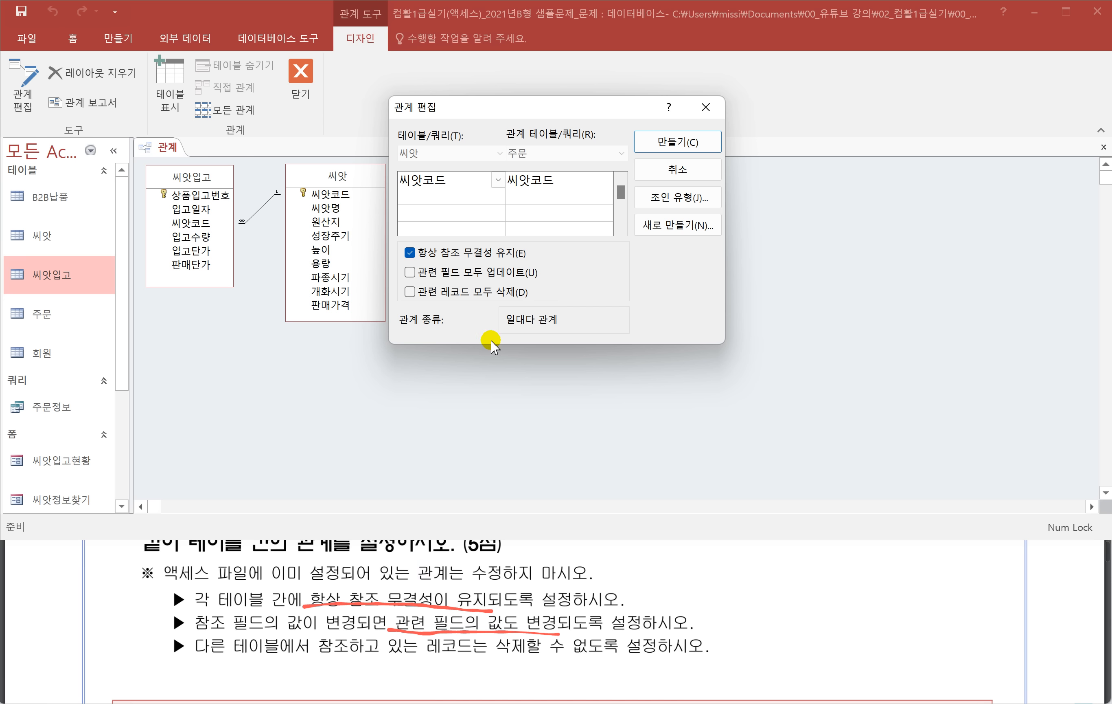
left_click(411, 272)
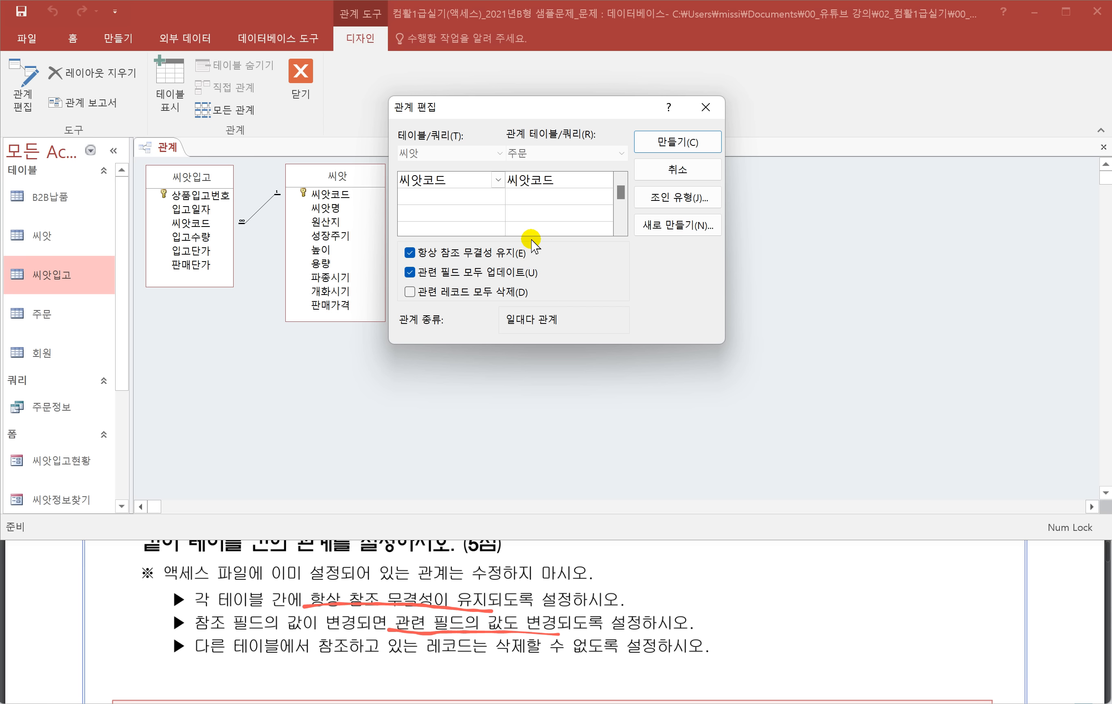
left_click(677, 143)
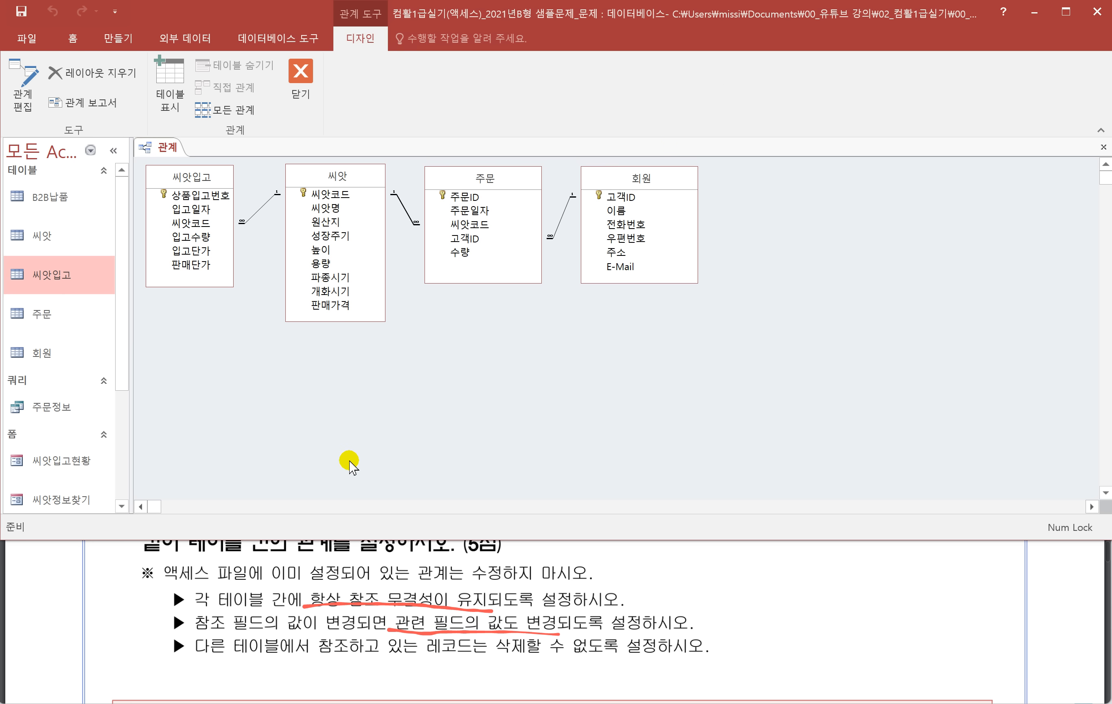
Step: Save the relationships layout and close the Relationships (관계) window
right_click(165, 147)
left_click(183, 156)
right_click(167, 148)
left_click(192, 176)
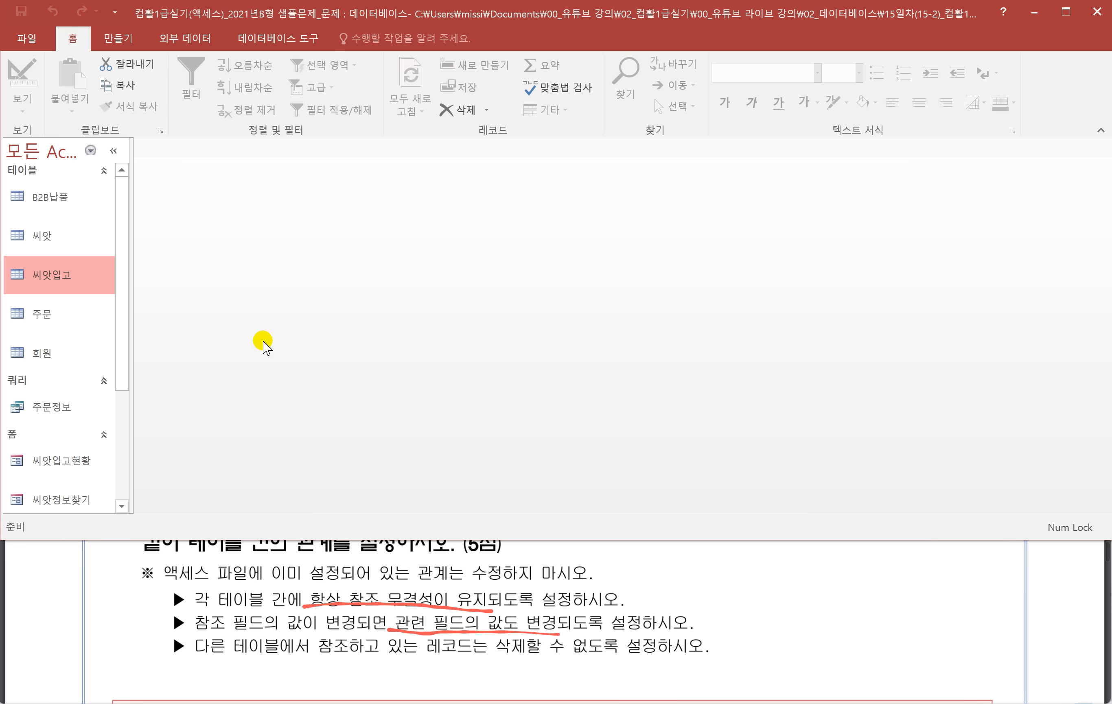
Step: Bring up 문제2 in the exam sheet, collapse the table group, and open the 씨앗입고현황 form in Design view
scroll(286, 616, "down", 2)
scroll(285, 616, "down", 2)
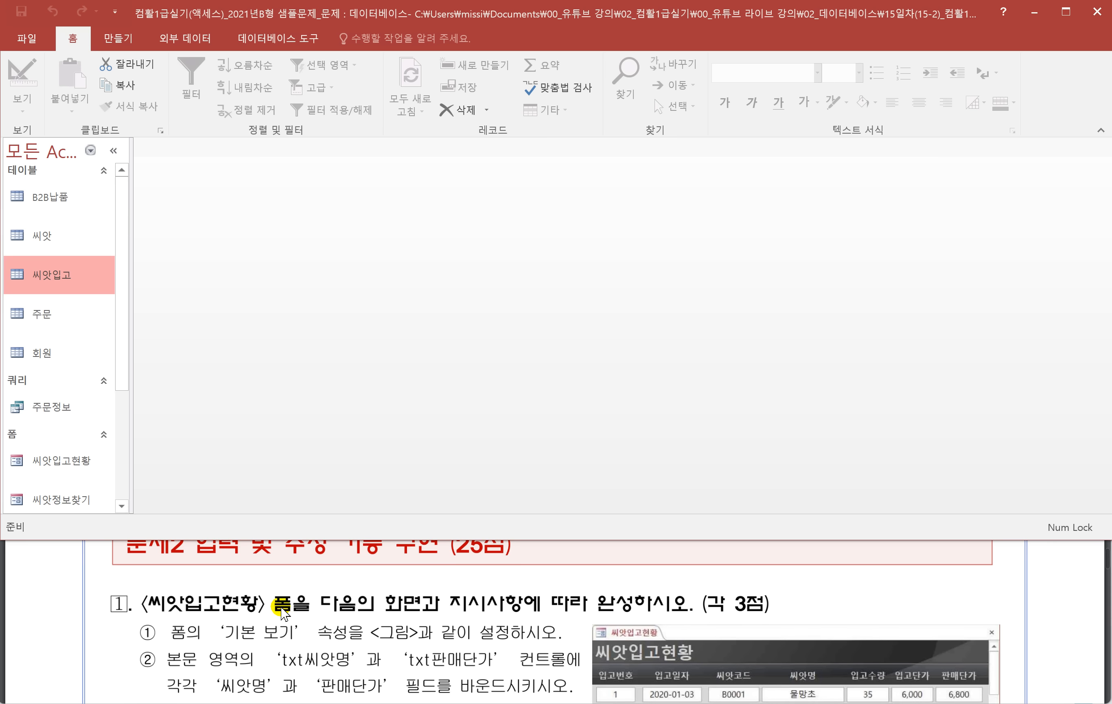
scroll(285, 612, "up", 1)
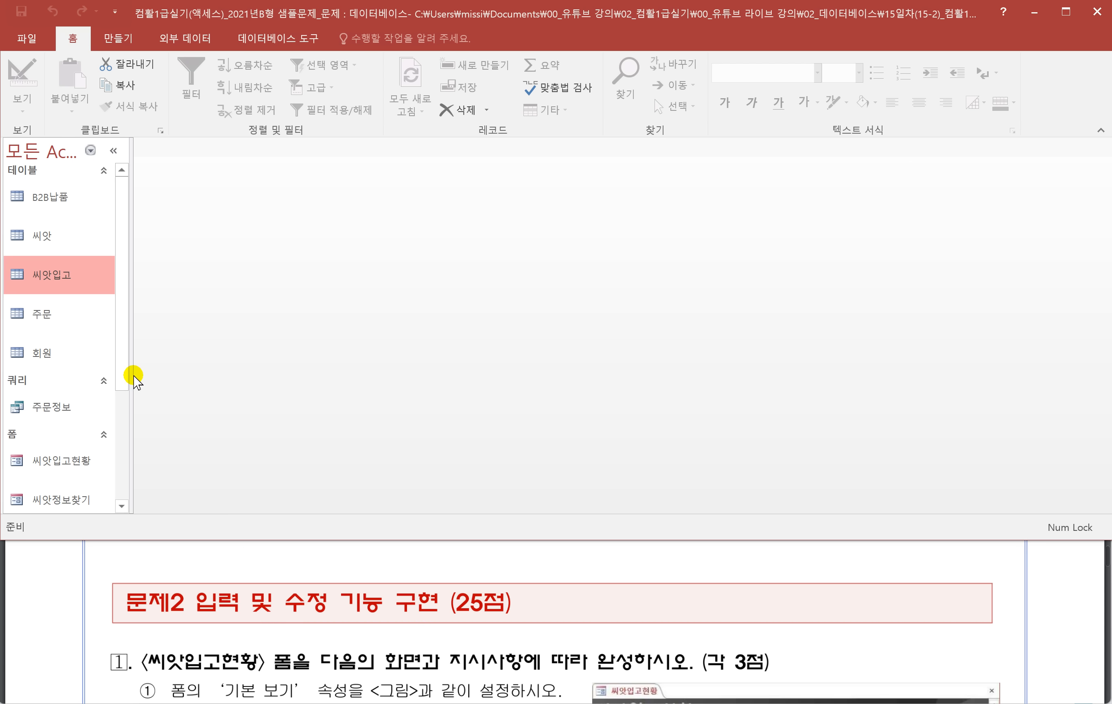
left_click(104, 171)
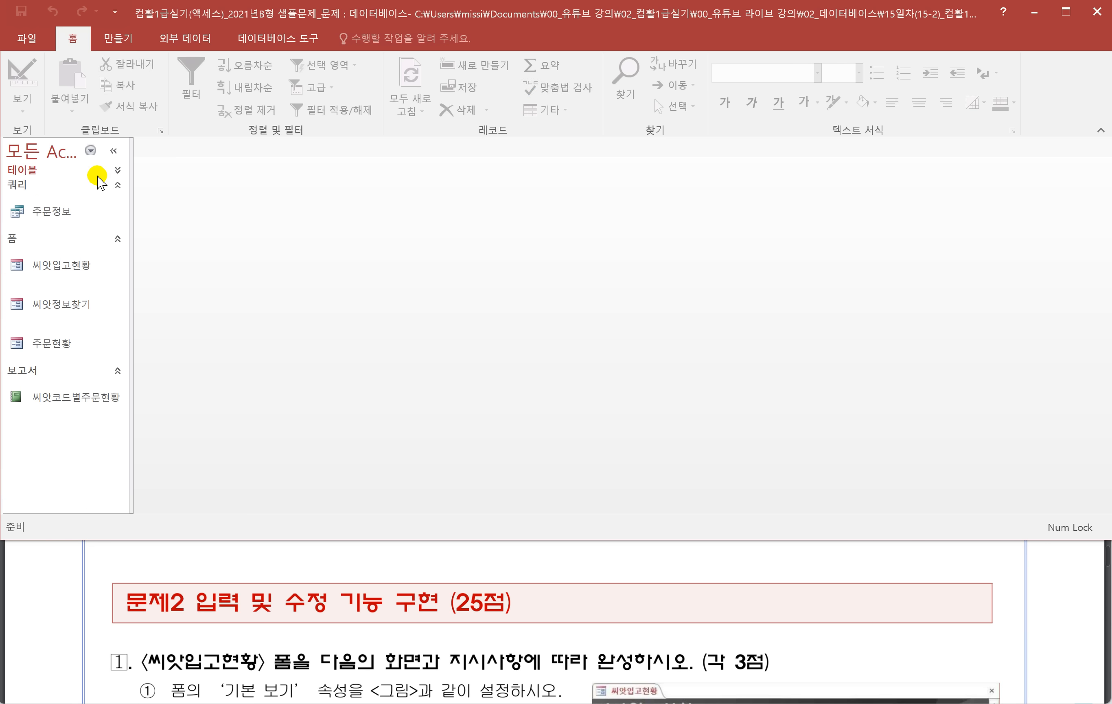
left_click(64, 270)
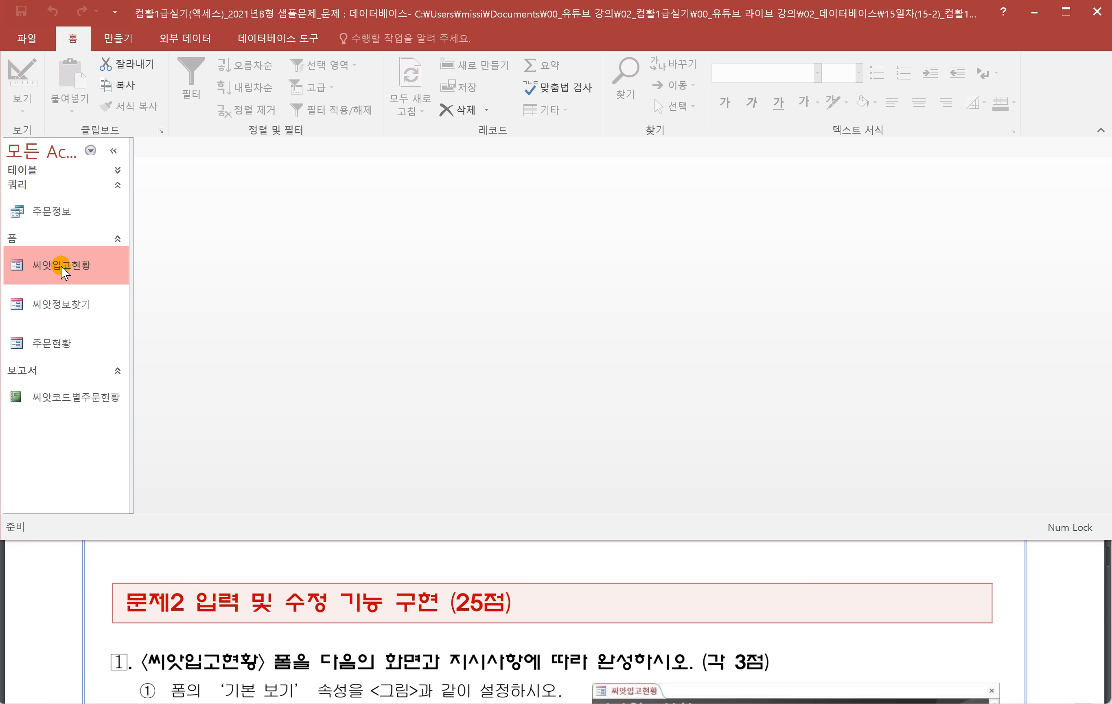
right_click(64, 270)
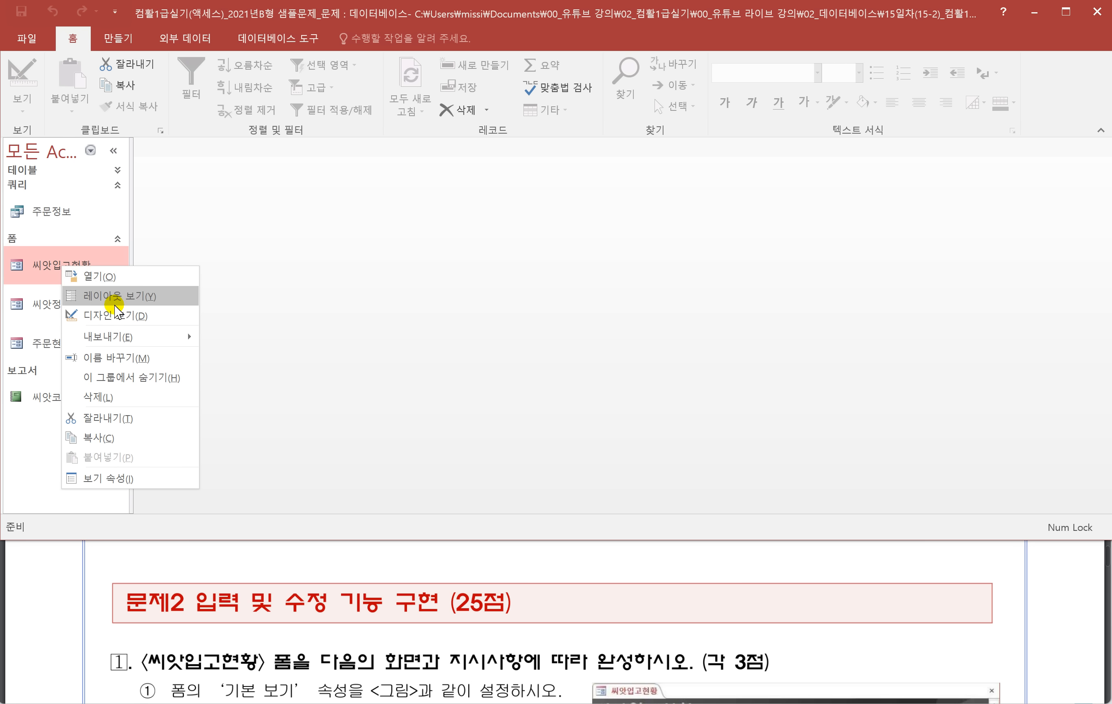
left_click(112, 316)
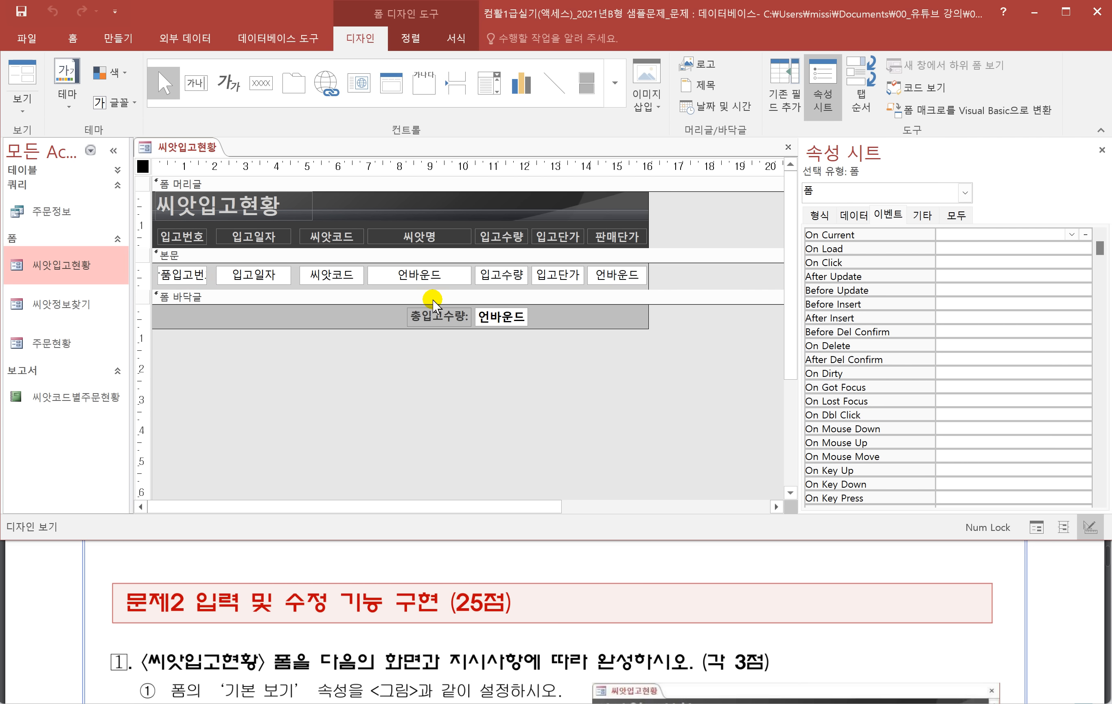
Step: Underline '기본 보기' and '<그림>과 같이 설정' in item ① of the 씨앗입고현황 form question
scroll(337, 553, "down", 1)
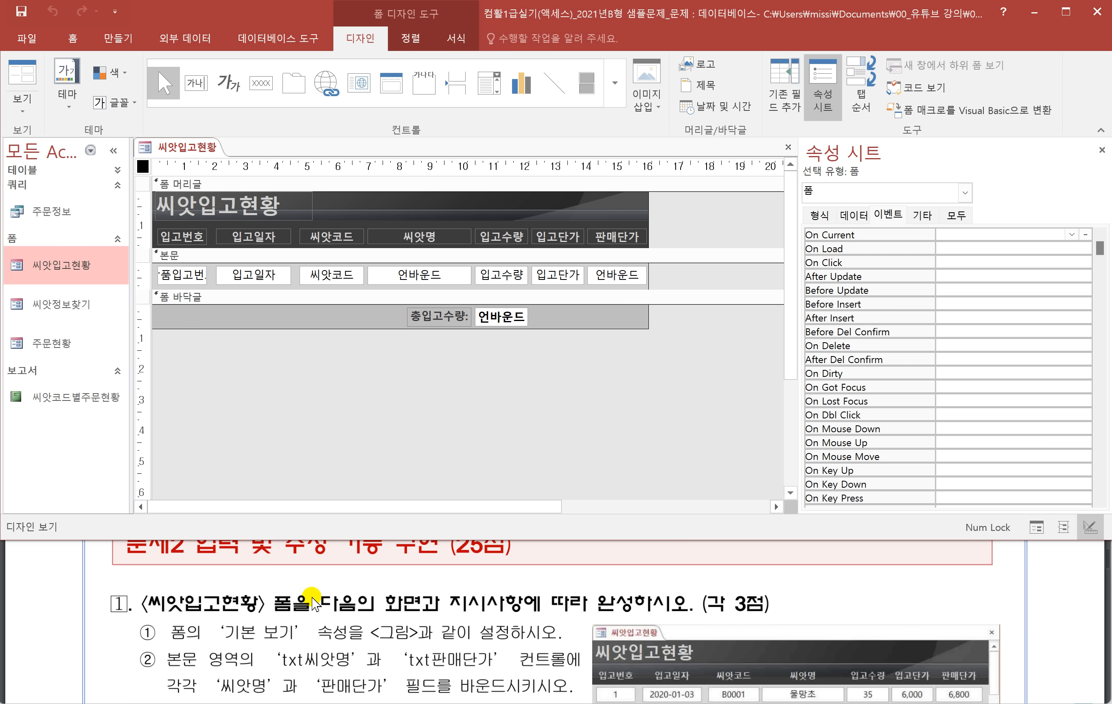
scroll(251, 651, "down", 1)
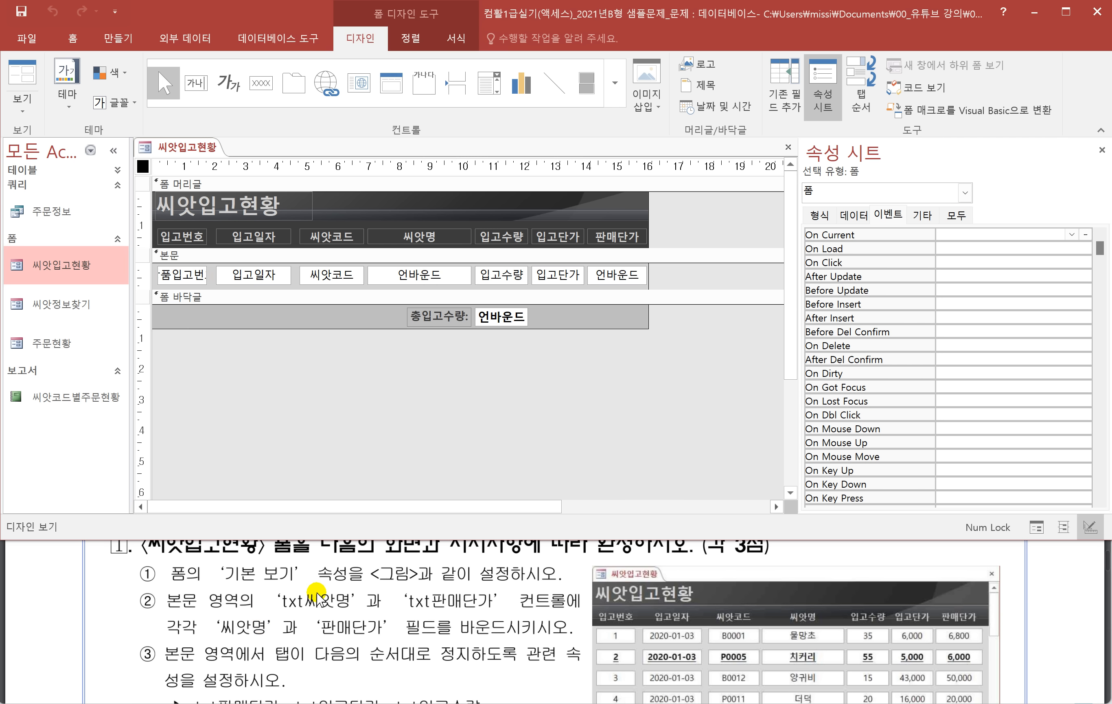
left_click_drag(226, 581, 306, 581)
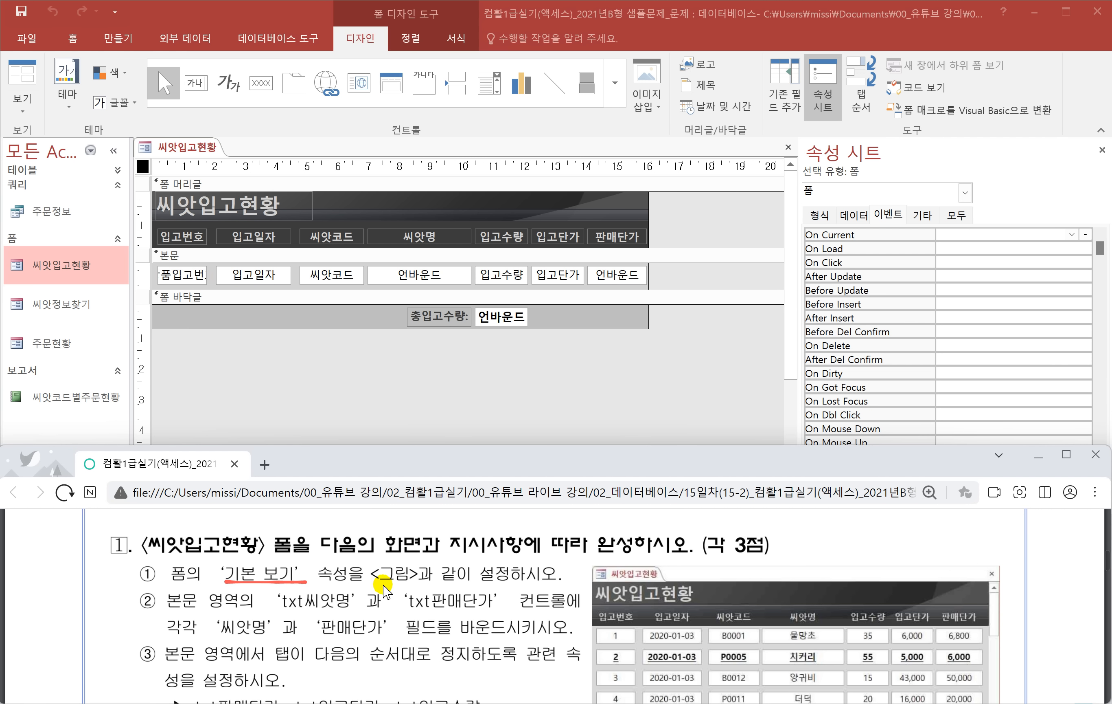
left_click_drag(376, 586, 497, 589)
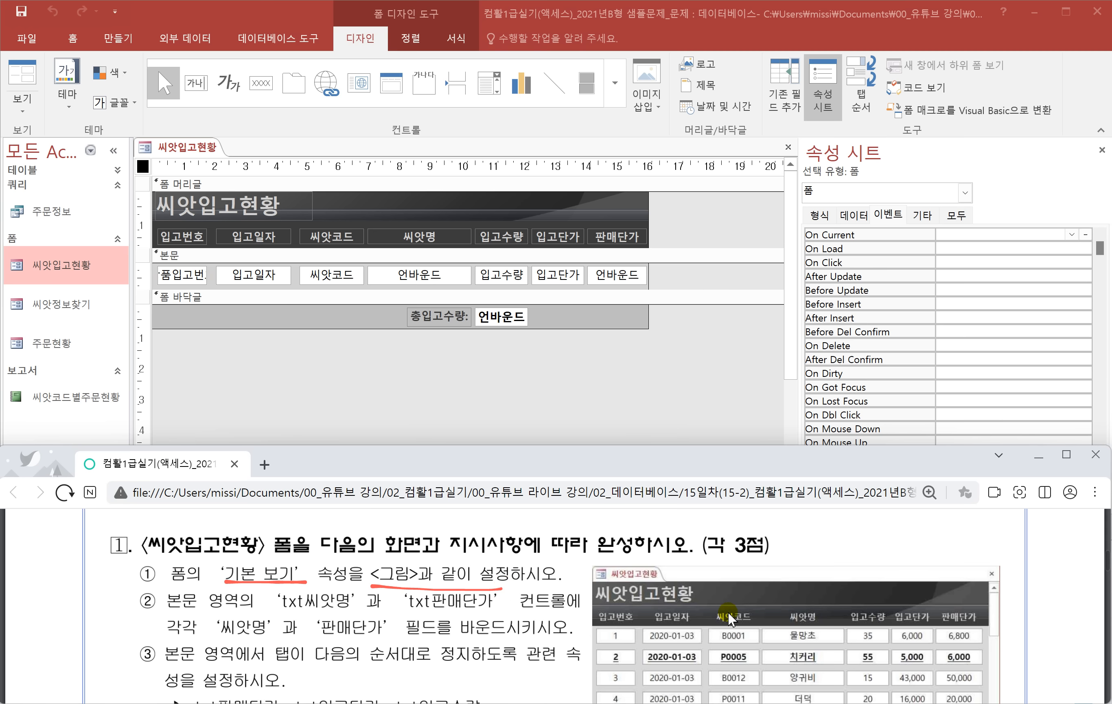
Step: Locate the form's 기본 보기 property, preview 씨앗입고현황 in Form view, and return to Design view
scroll(730, 619, "down", 1)
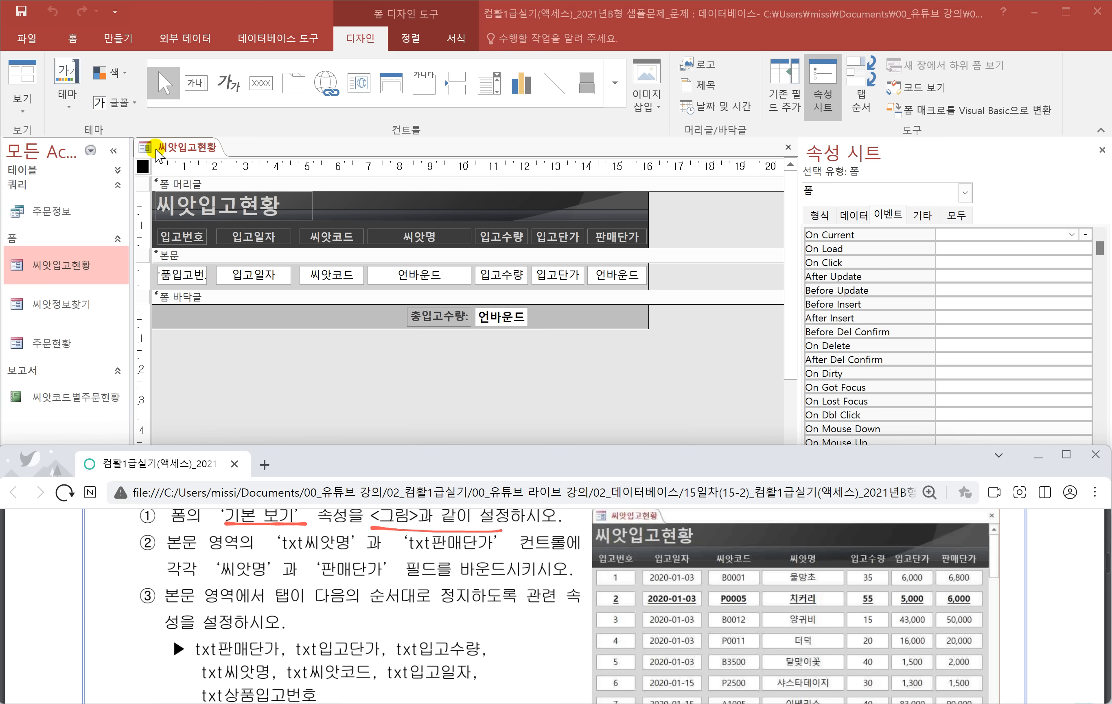
left_click(143, 167)
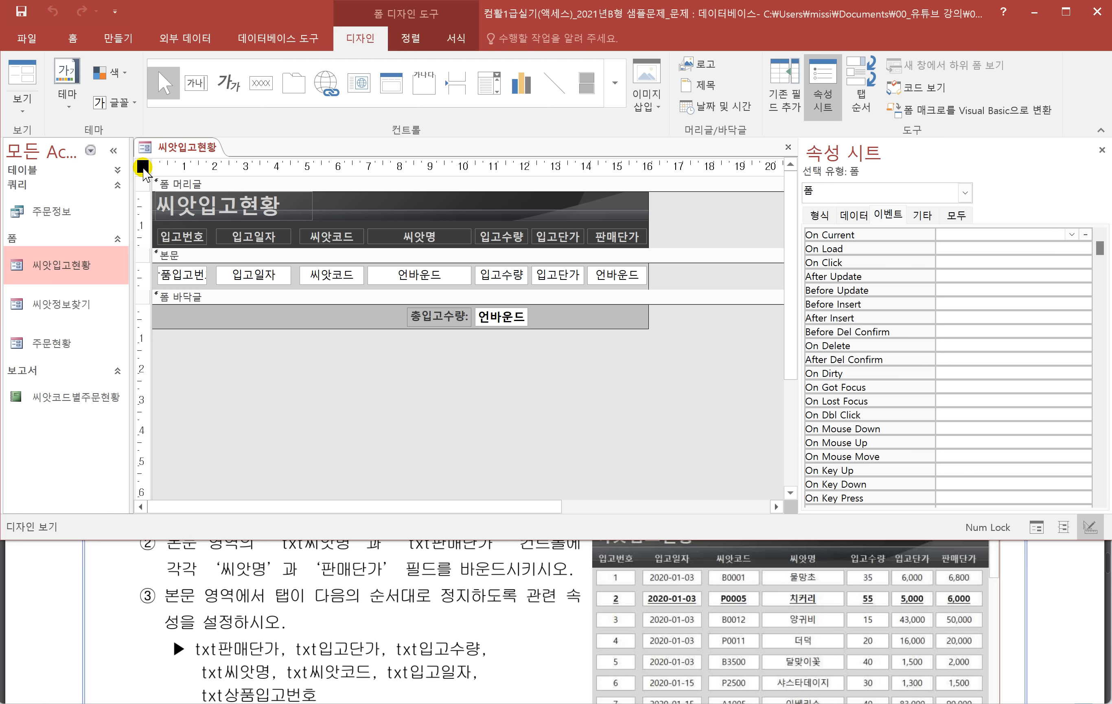
left_click(820, 215)
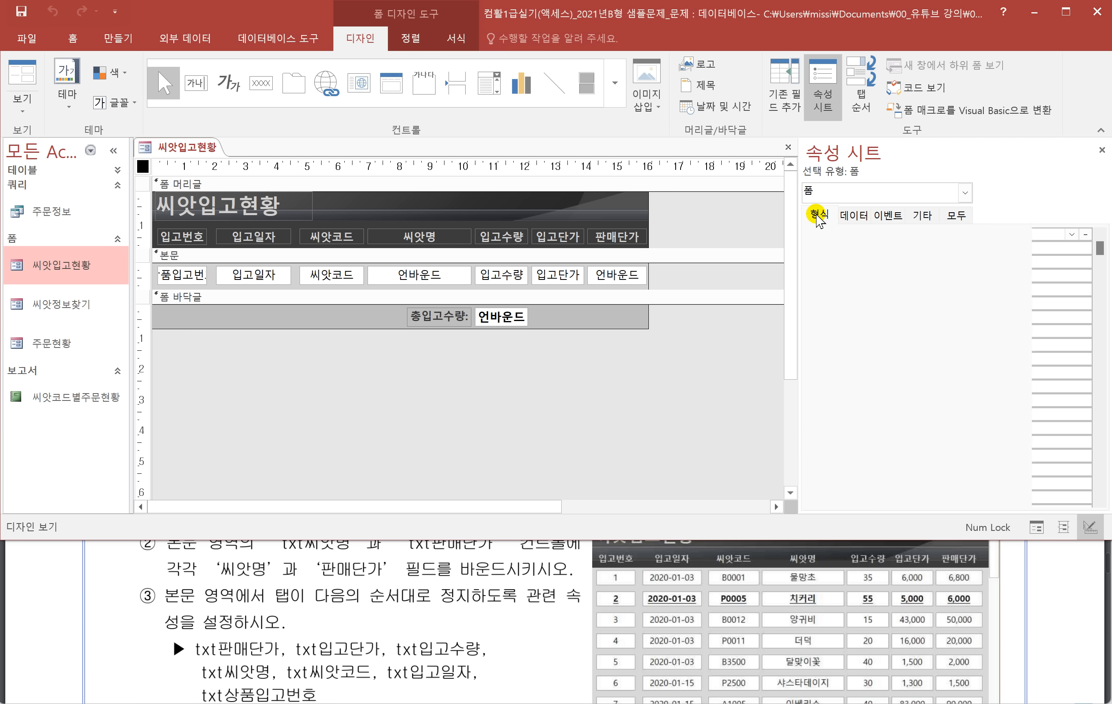
left_click(981, 245)
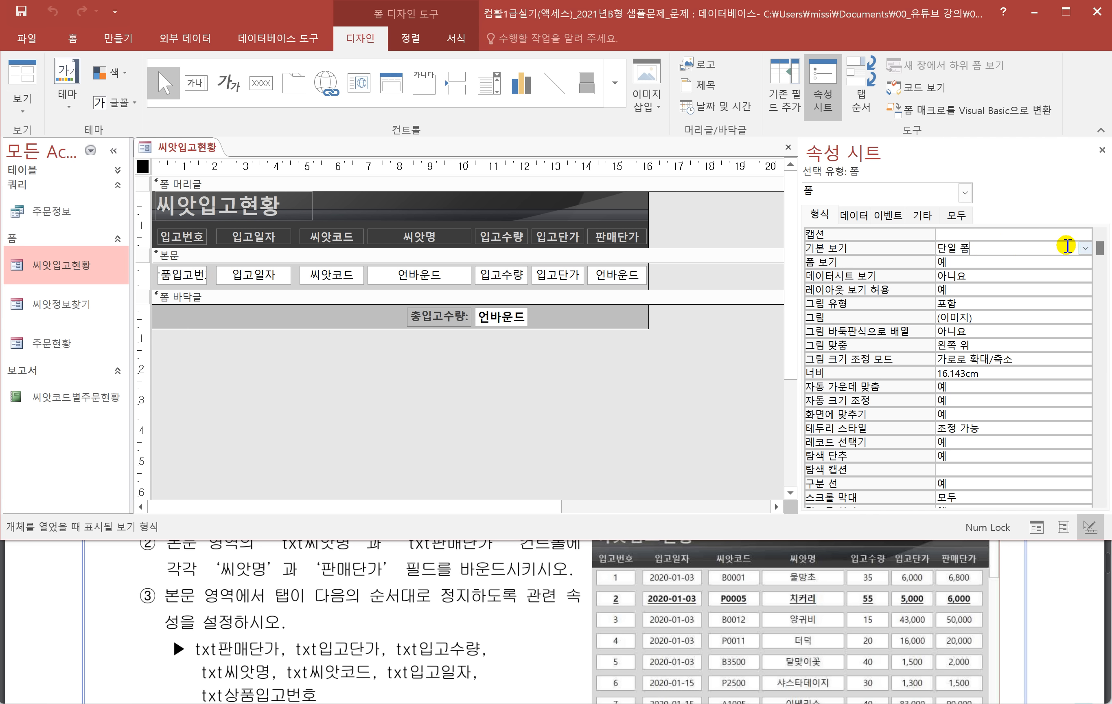
right_click(170, 147)
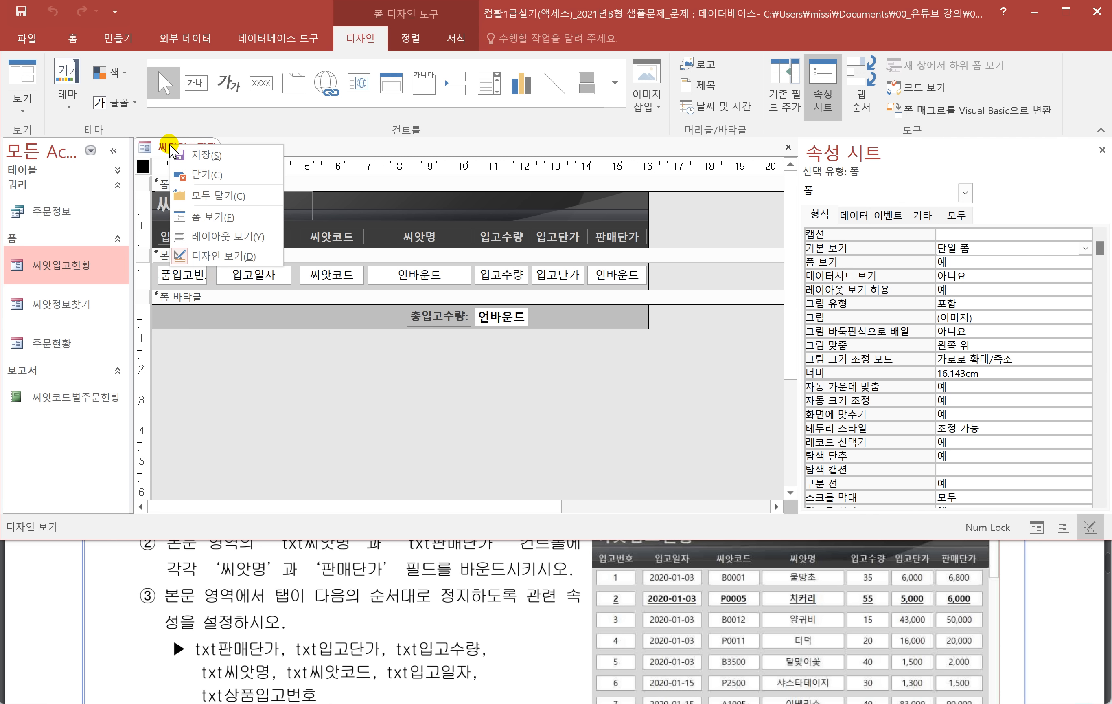
left_click(210, 210)
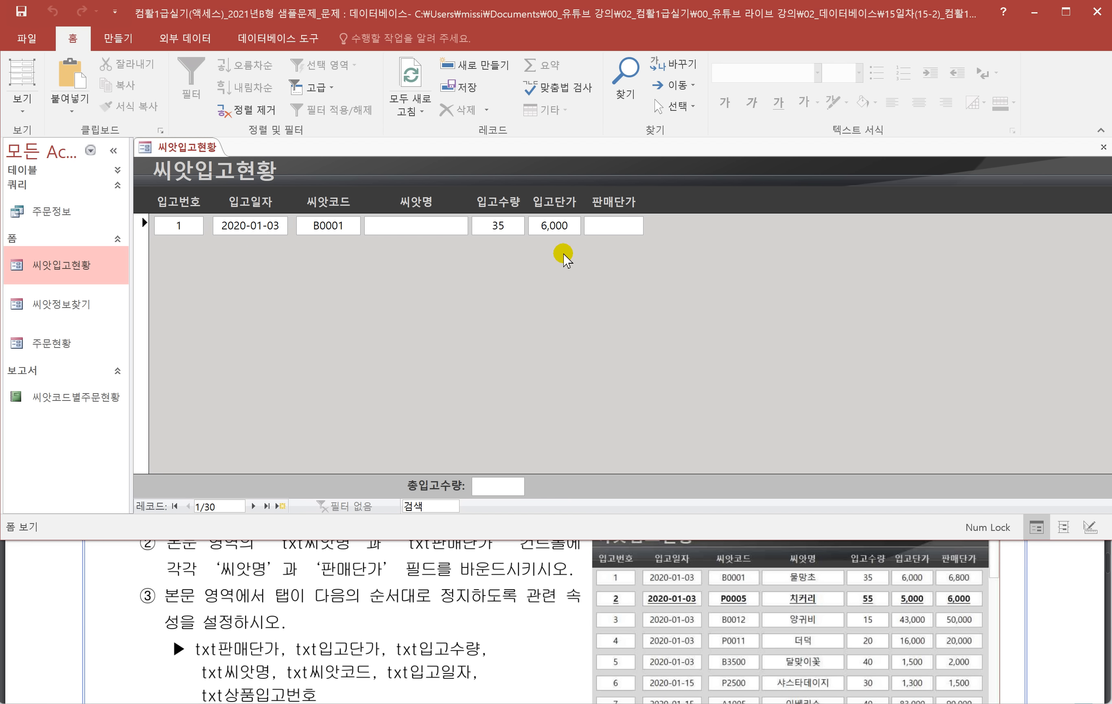
right_click(179, 143)
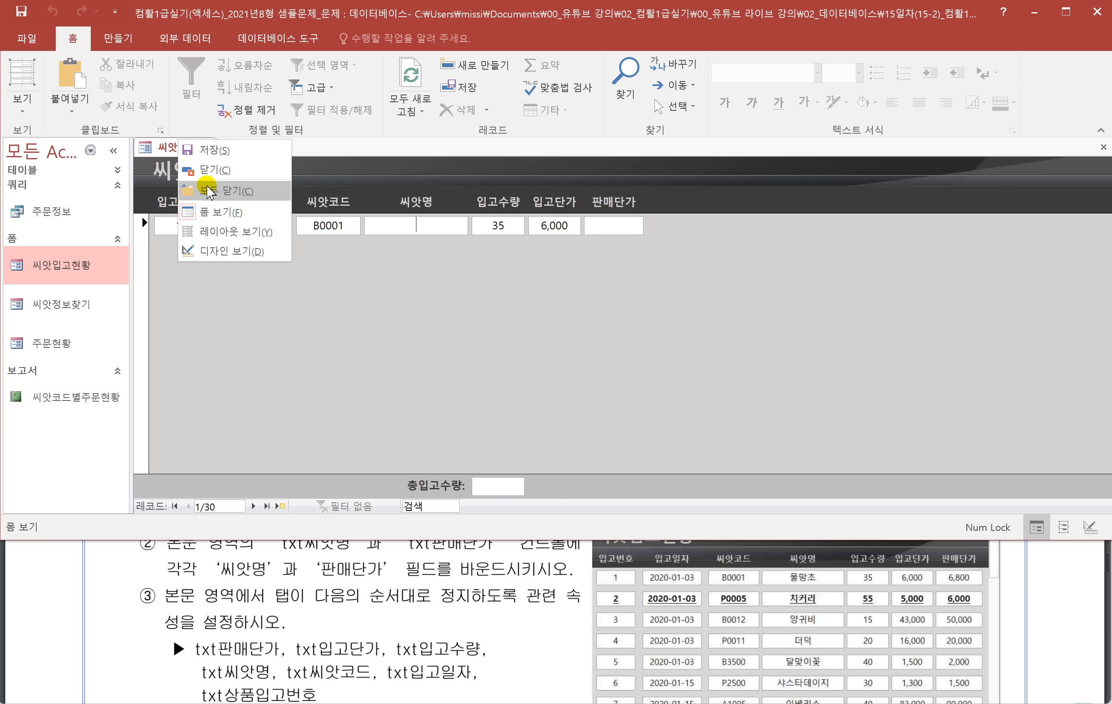
left_click(219, 251)
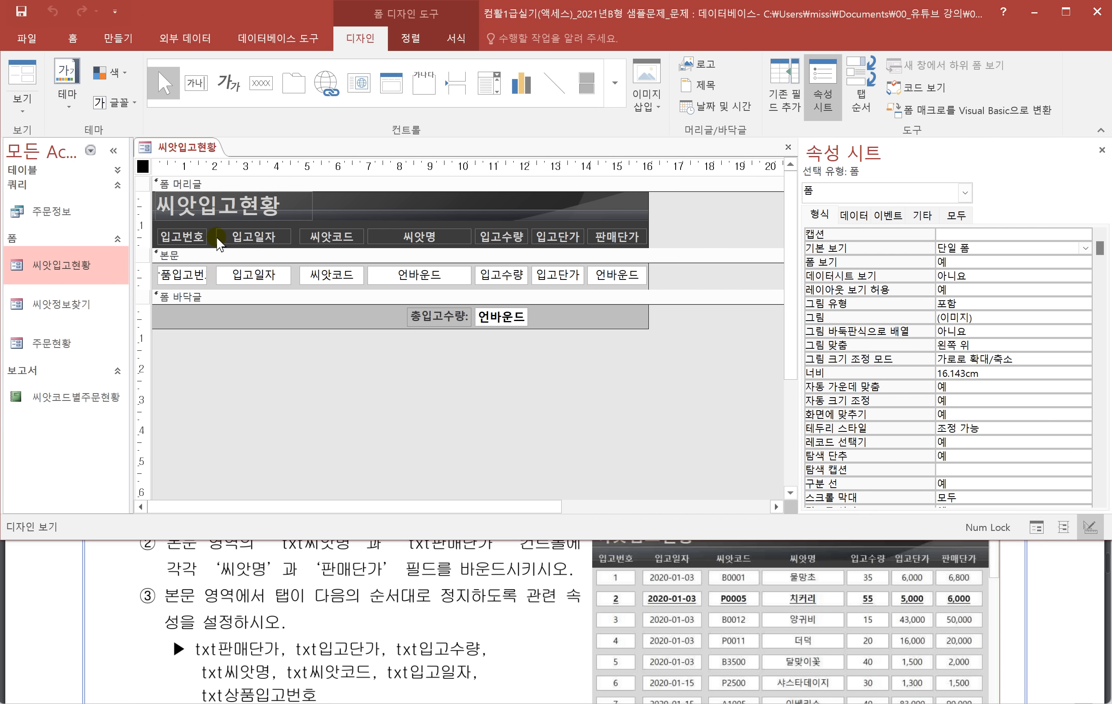
Step: Set the form's 기본 보기 property to 연속 폼 and check it in Form view before returning to Design view
left_click(1086, 249)
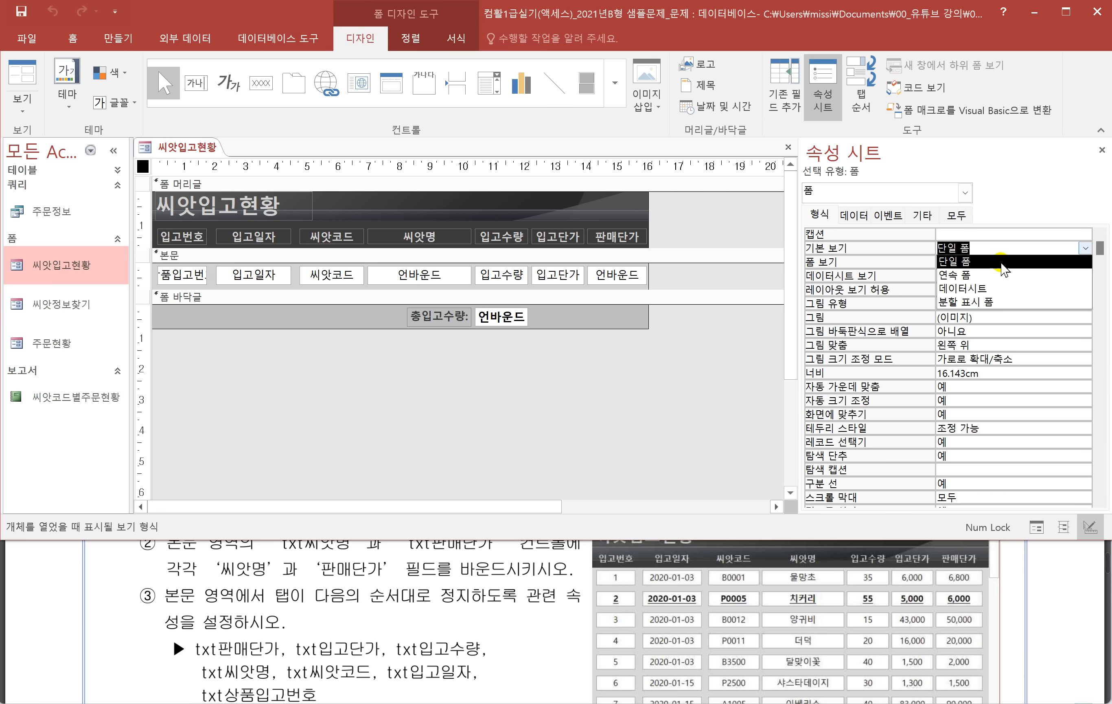
left_click(986, 275)
right_click(176, 147)
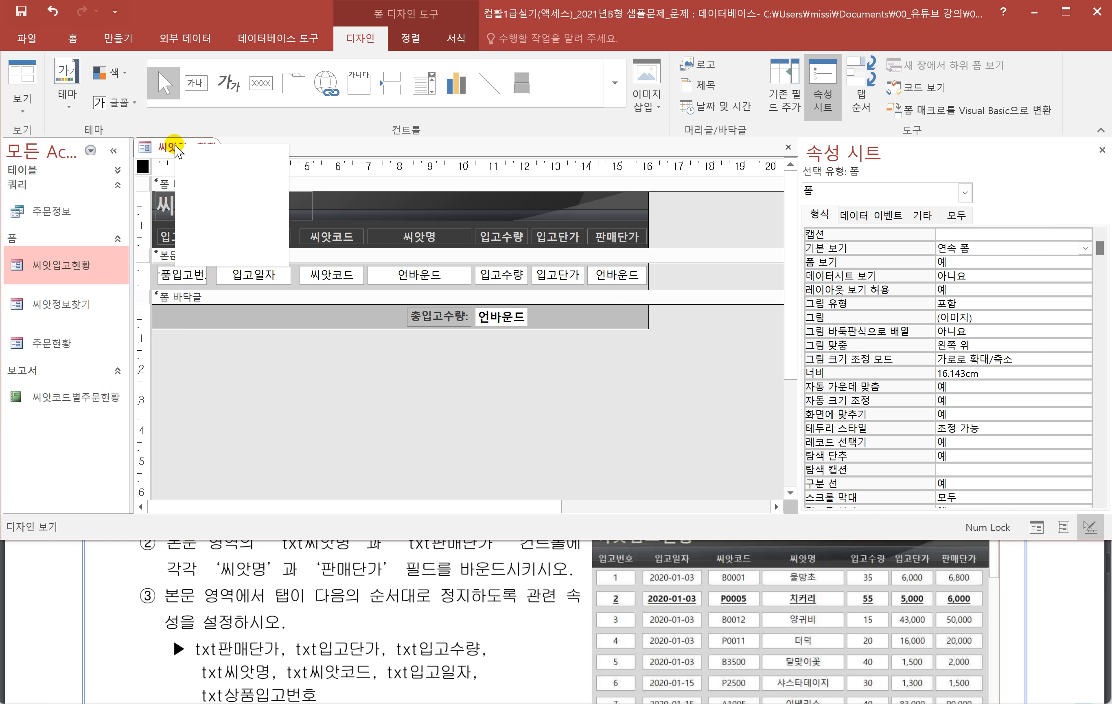
left_click(235, 218)
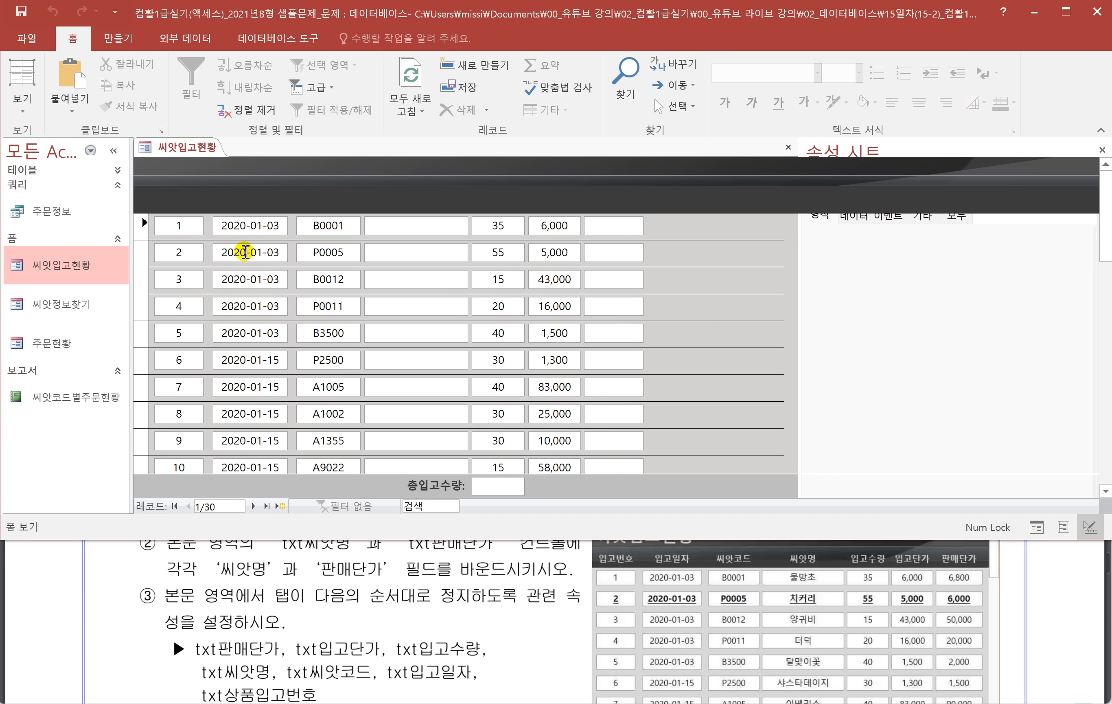
right_click(192, 146)
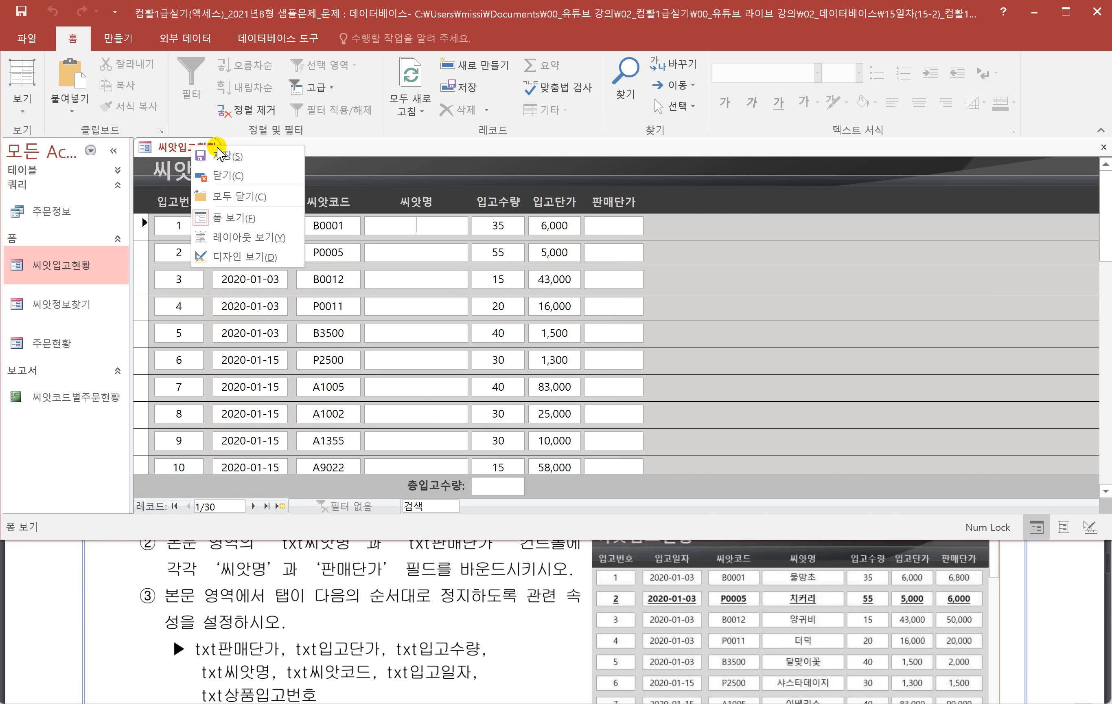
left_click(230, 256)
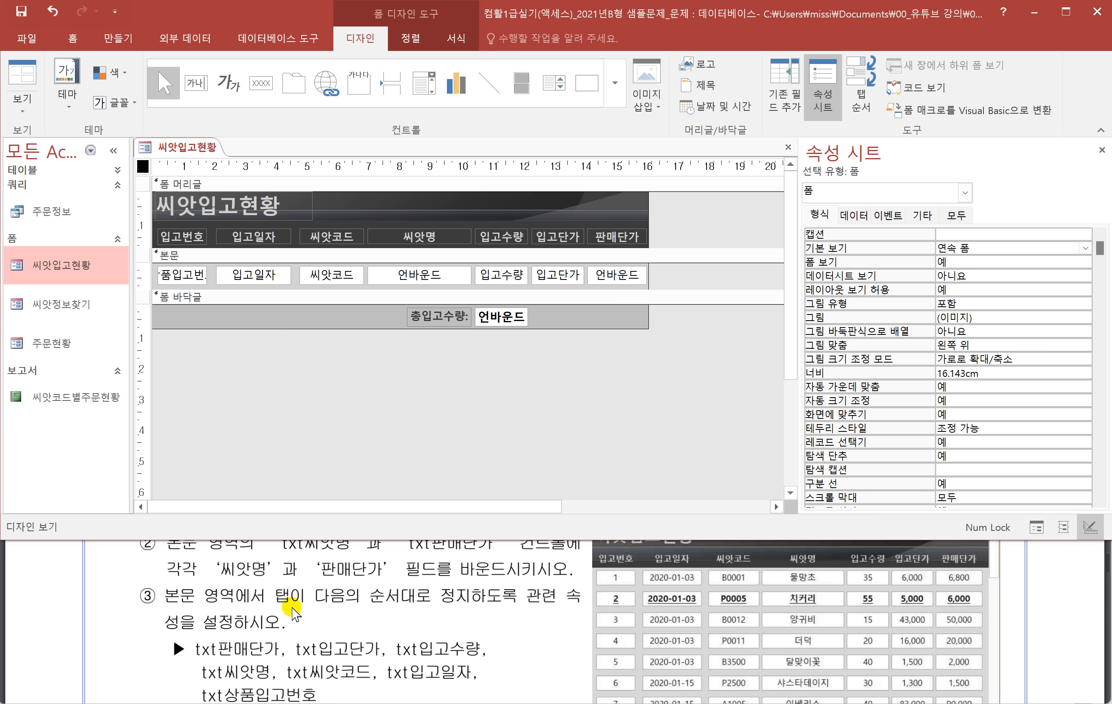
Step: Underline 'txt씨앗명', 'txt판매단가', '씨앗명' and '판매단가' in item ② of the exam sheet
scroll(292, 609, "up", 2)
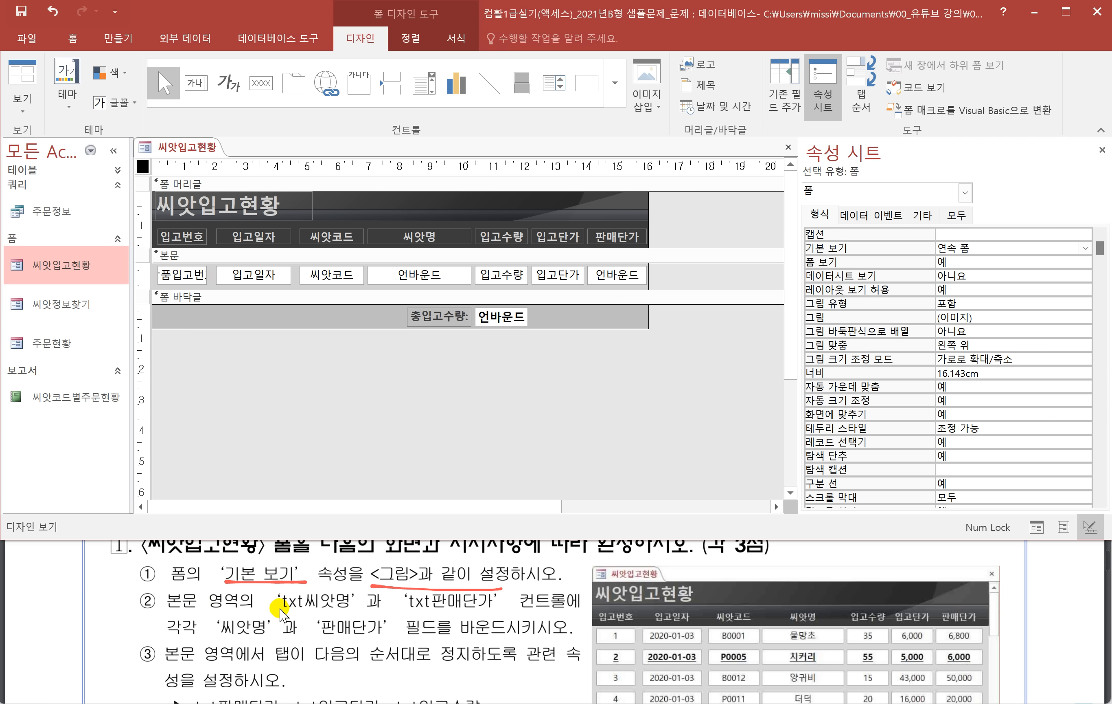
left_click_drag(268, 607, 496, 608)
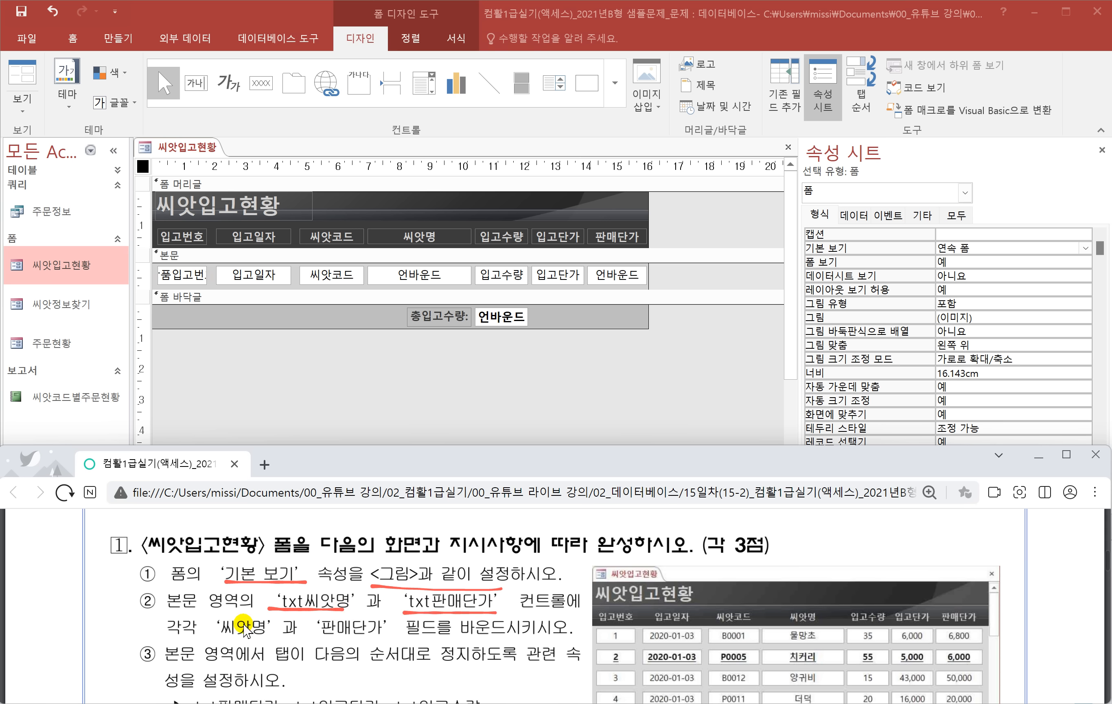
left_click_drag(218, 638, 383, 642)
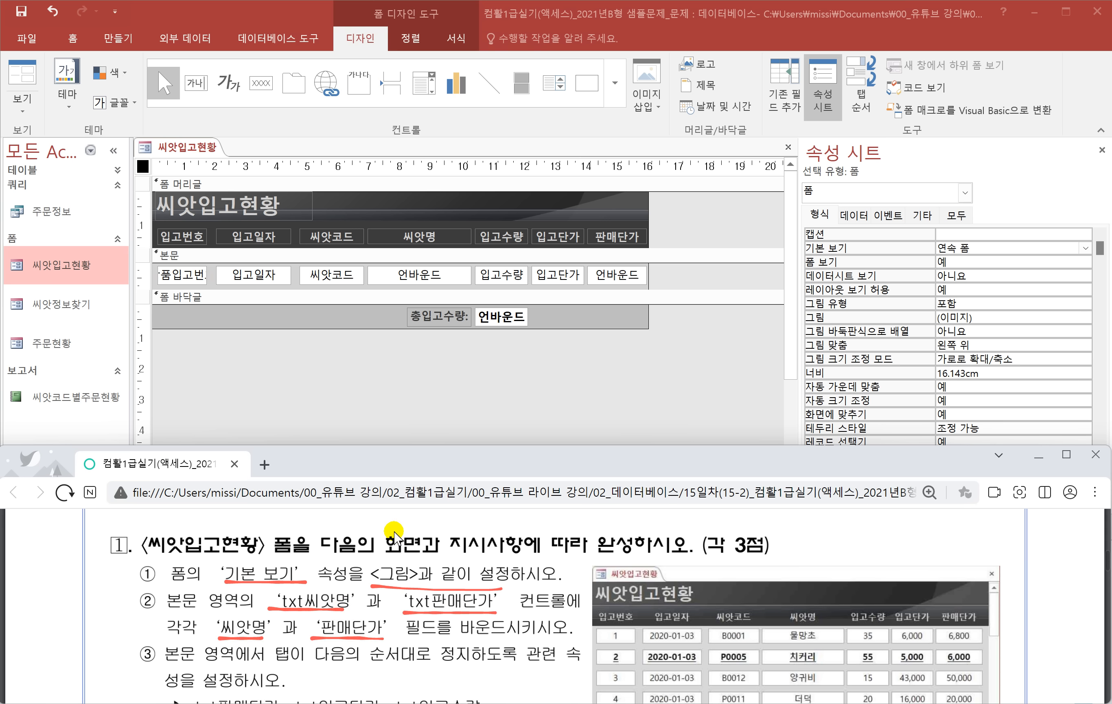
Step: Bind the txt씨앗명 text box in the 본문 section to the 씨앗명 field through its 컨트롤 원본 property
left_click(405, 281)
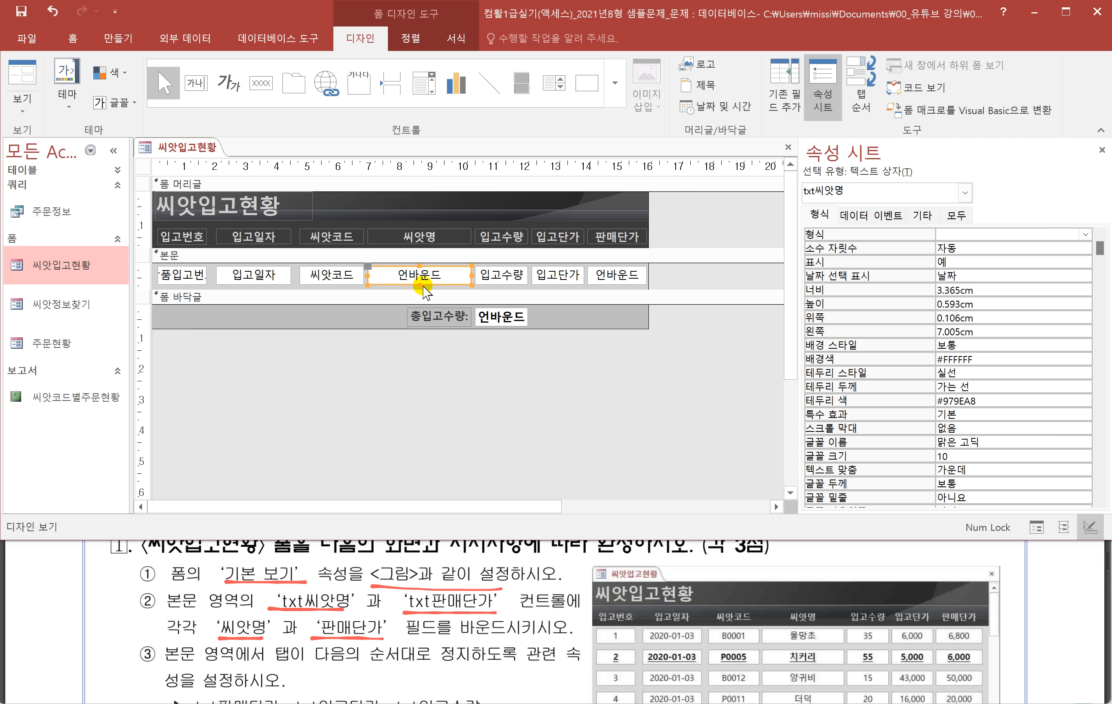
left_click(851, 215)
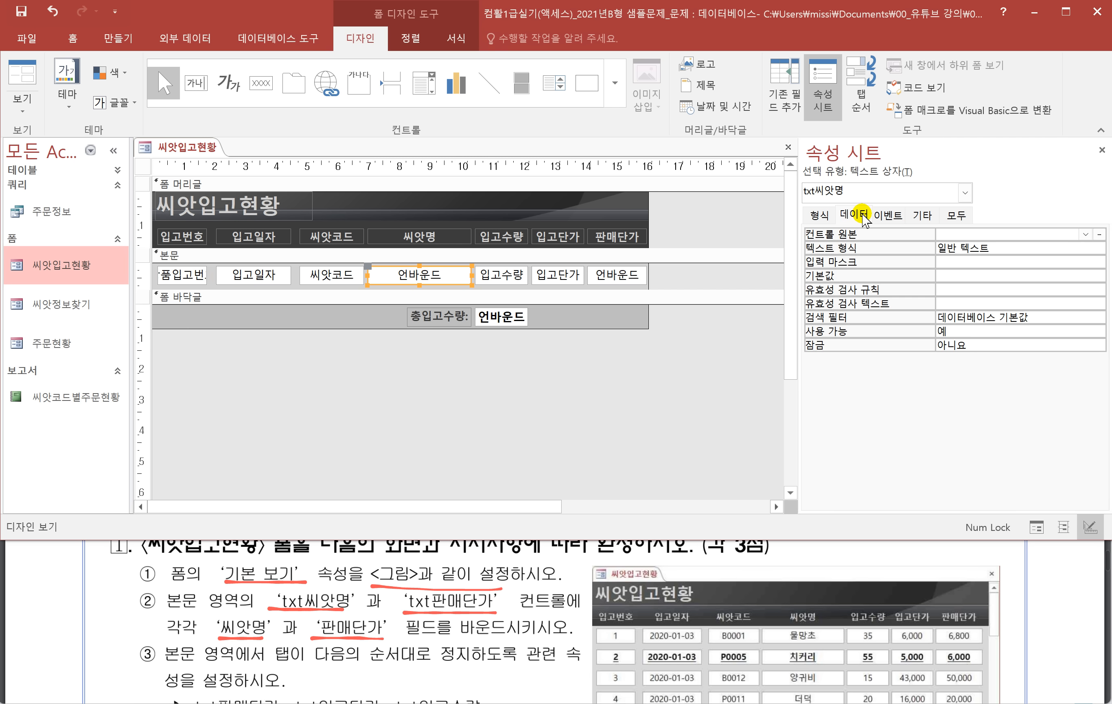
left_click(965, 234)
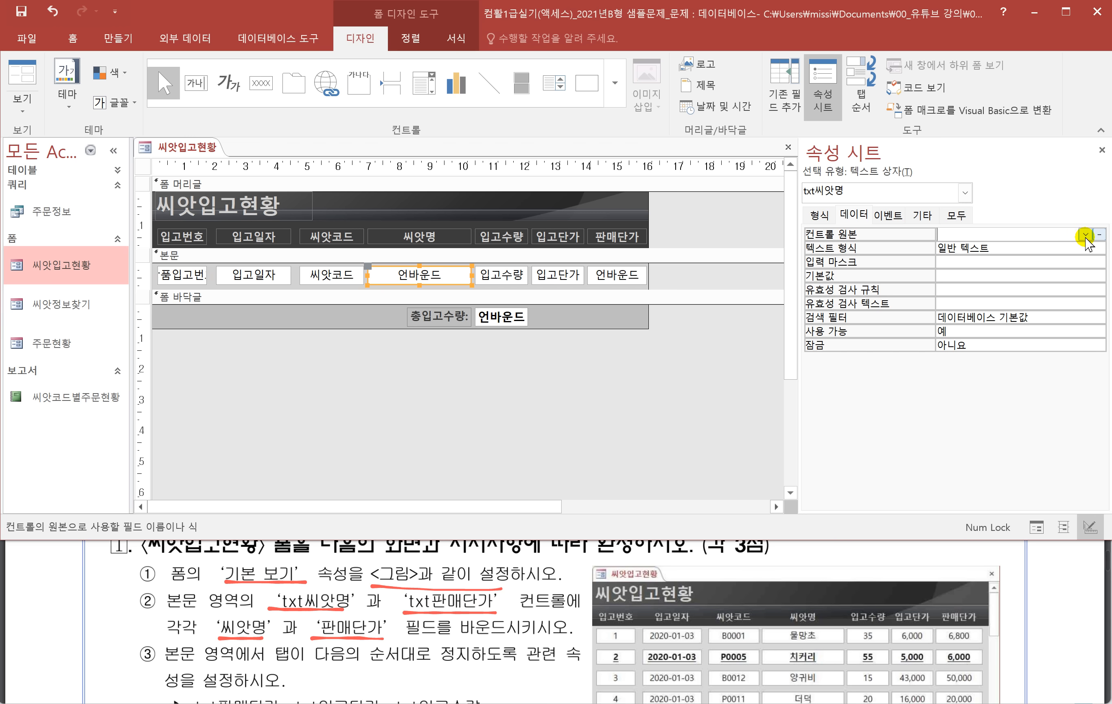
left_click(1086, 235)
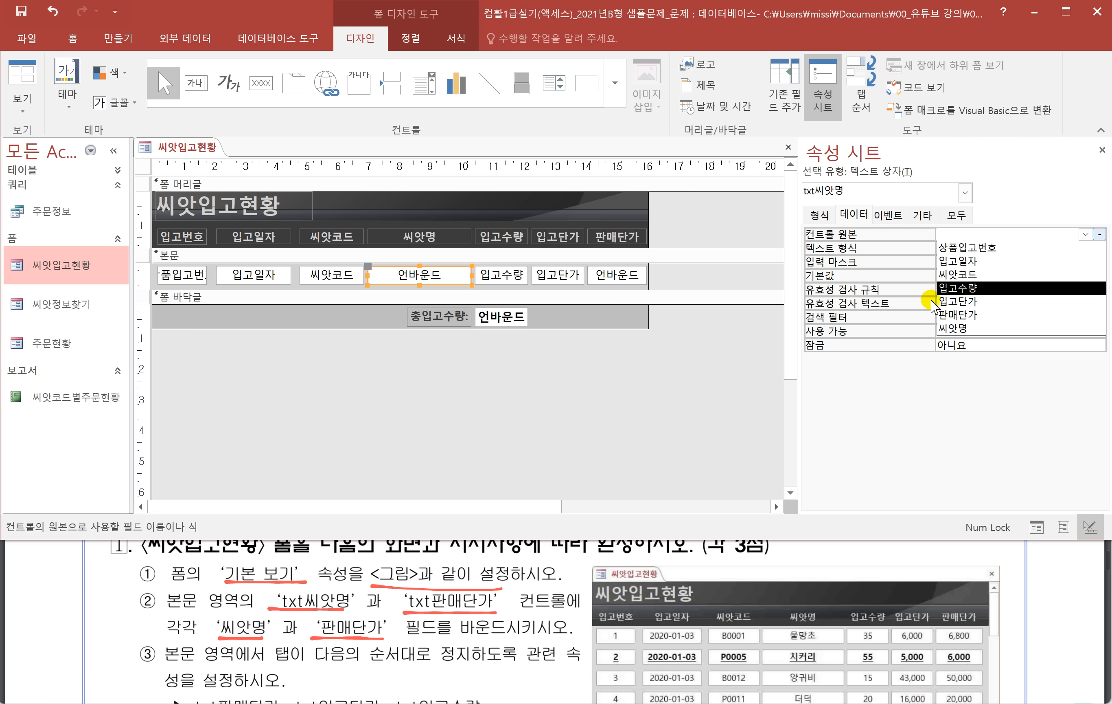
left_click(959, 326)
Step: Set the 컨트롤 원본 of the txt판매단가 text box in the 본문 section to 판매단가
left_click(634, 277)
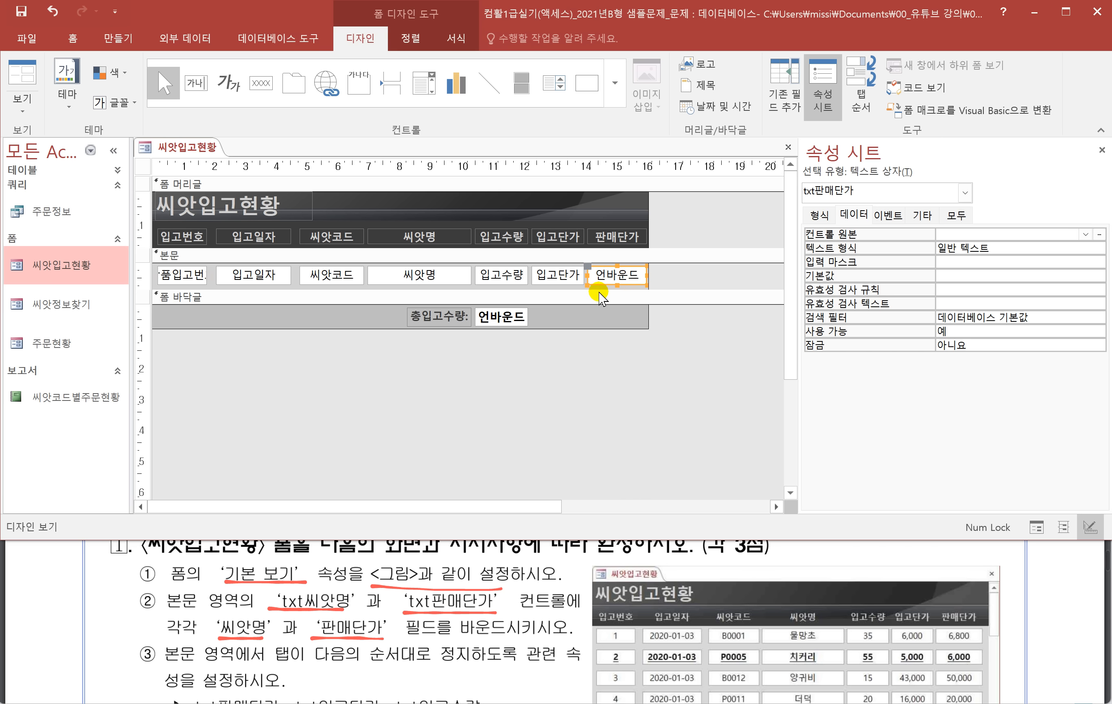
left_click(1084, 237)
left_click(962, 316)
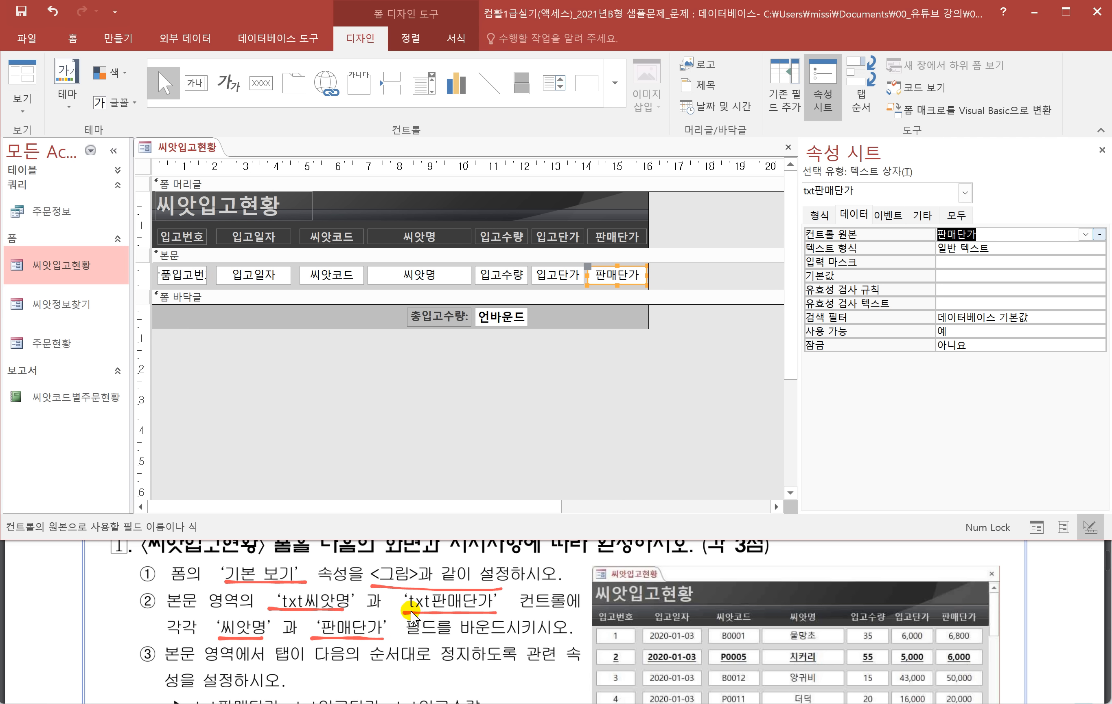
Step: Underline '탭이 다음의 순서대로 정지하도록' in item ③ of the exam sheet and handwrite '탭정지' beneath it
scroll(409, 615, "down", 1)
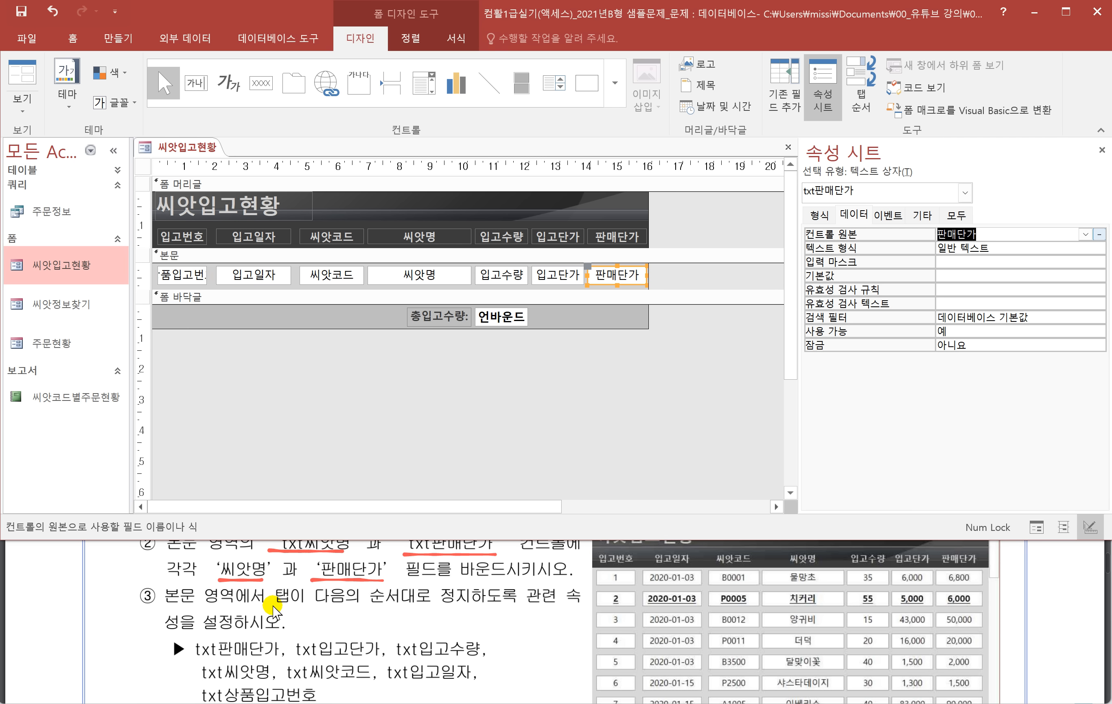
left_click_drag(274, 605, 533, 605)
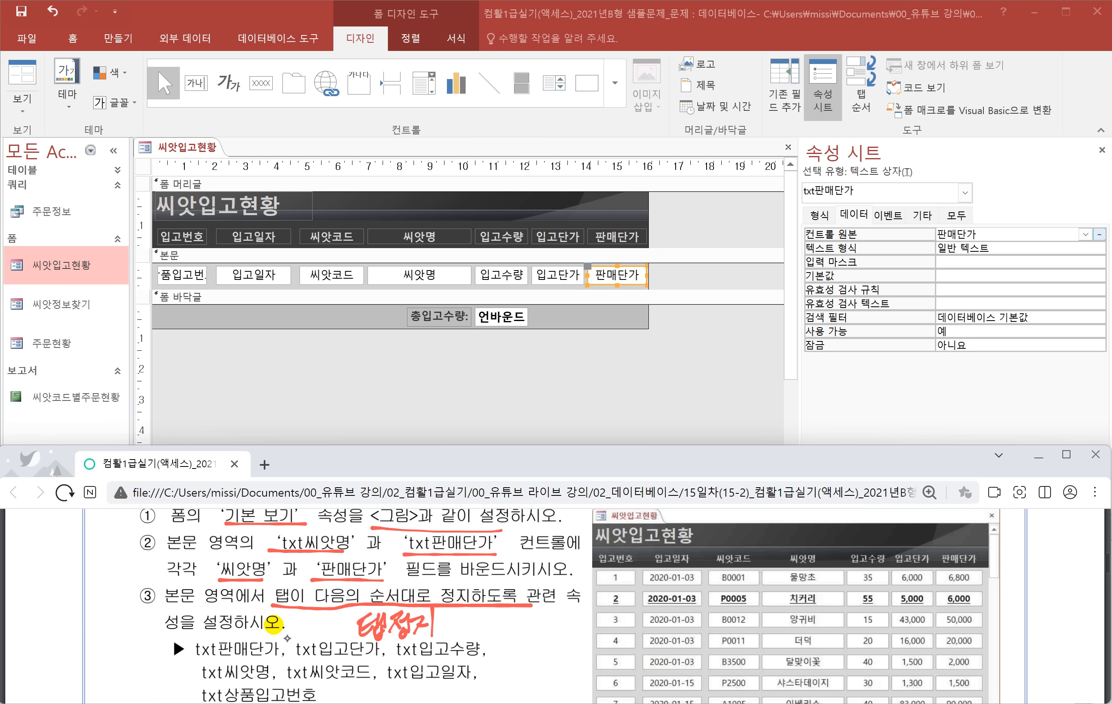
Step: Check the current tab movement through the 씨앗입고현황 fields in Form view, and return to Design view
right_click(180, 148)
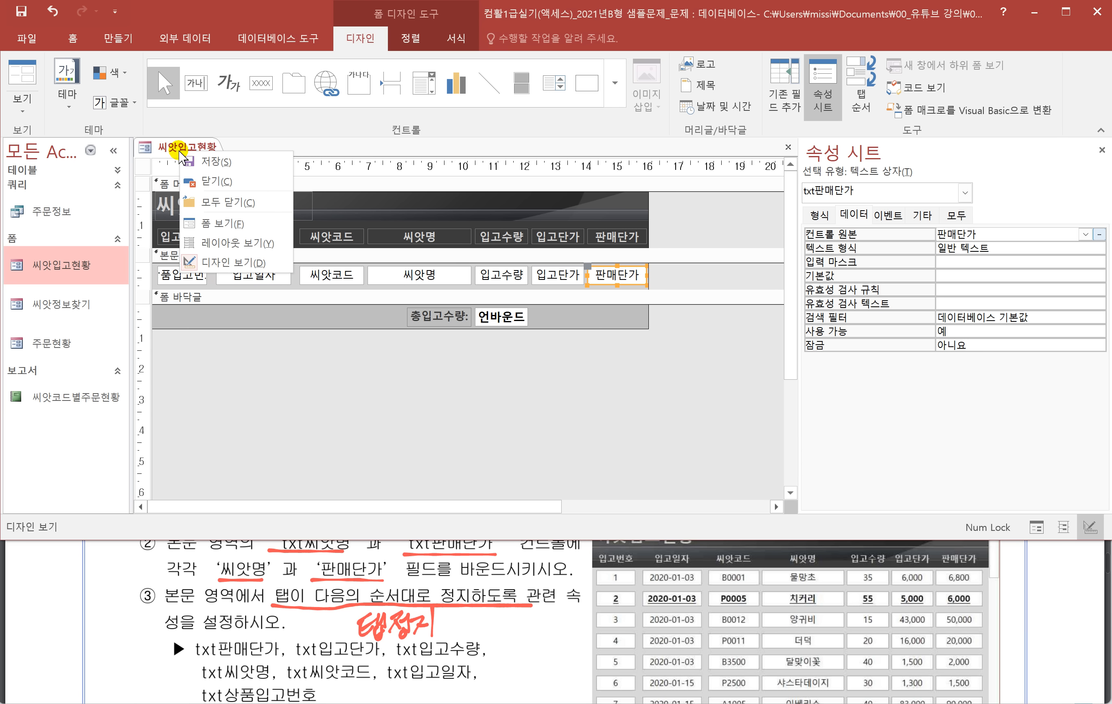
left_click(277, 226)
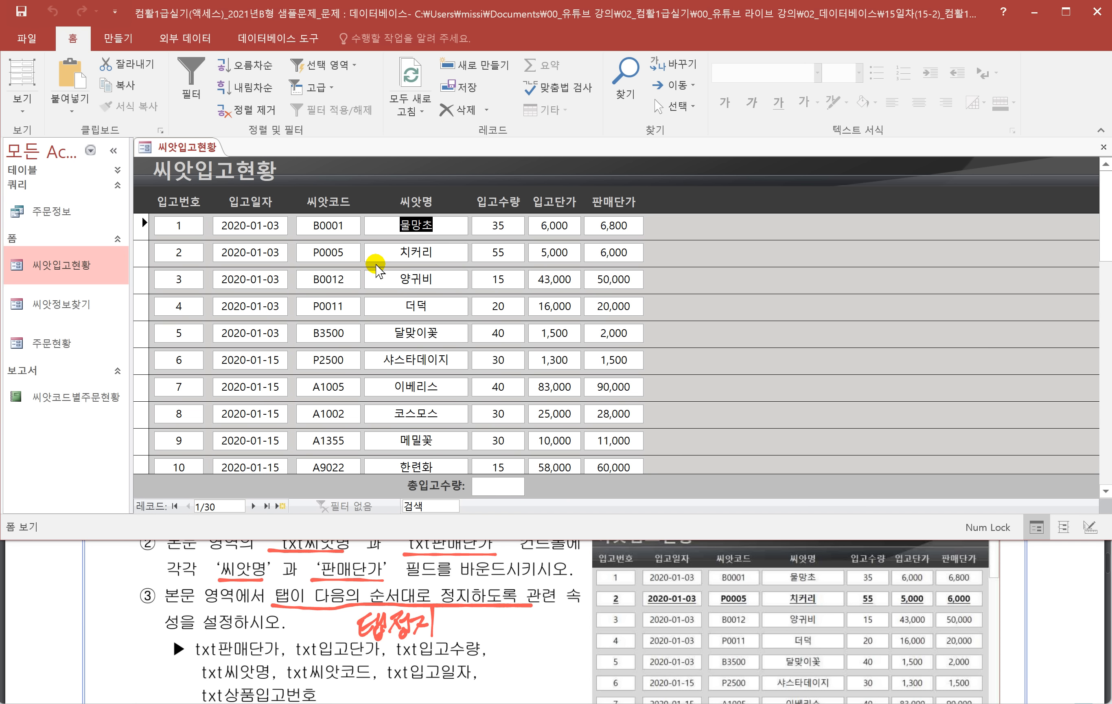
key("Tab")
key("Tab")
key("Tab")
key("Tab")
key("Tab")
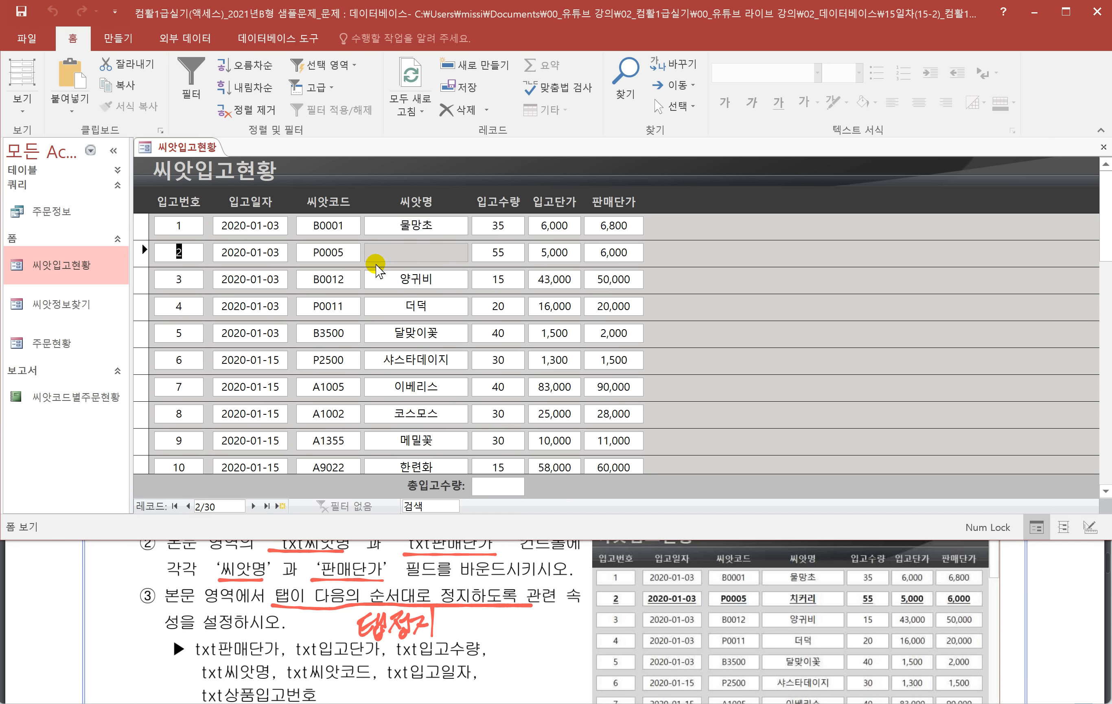
key("Tab")
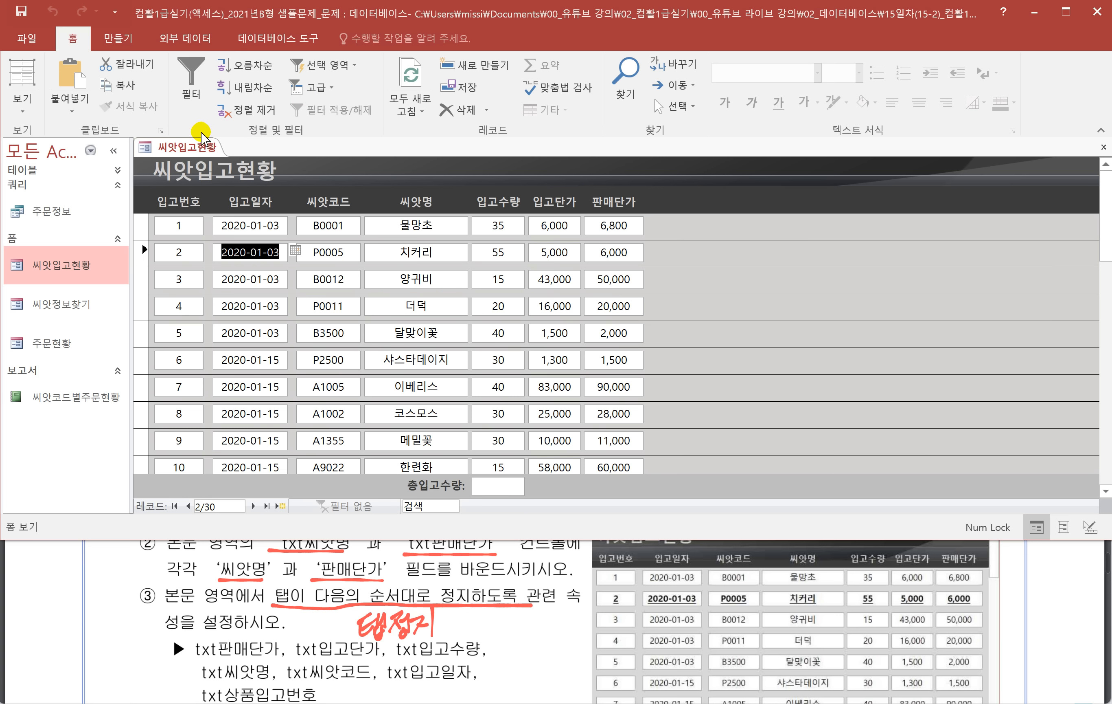
right_click(190, 147)
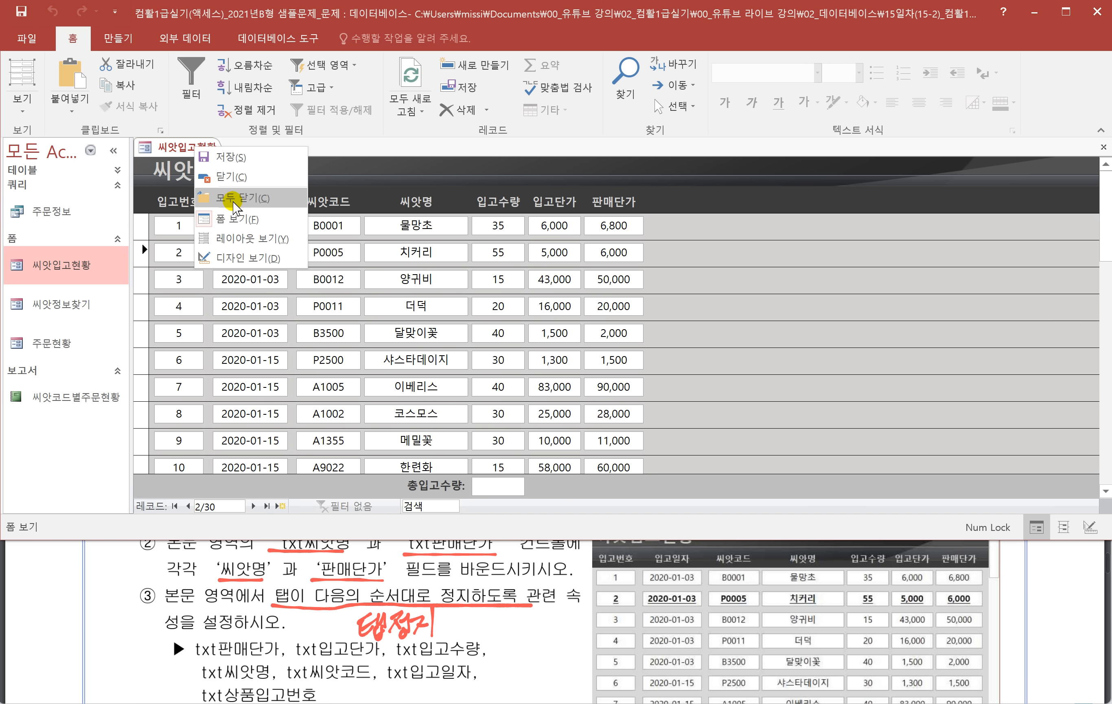
left_click(241, 258)
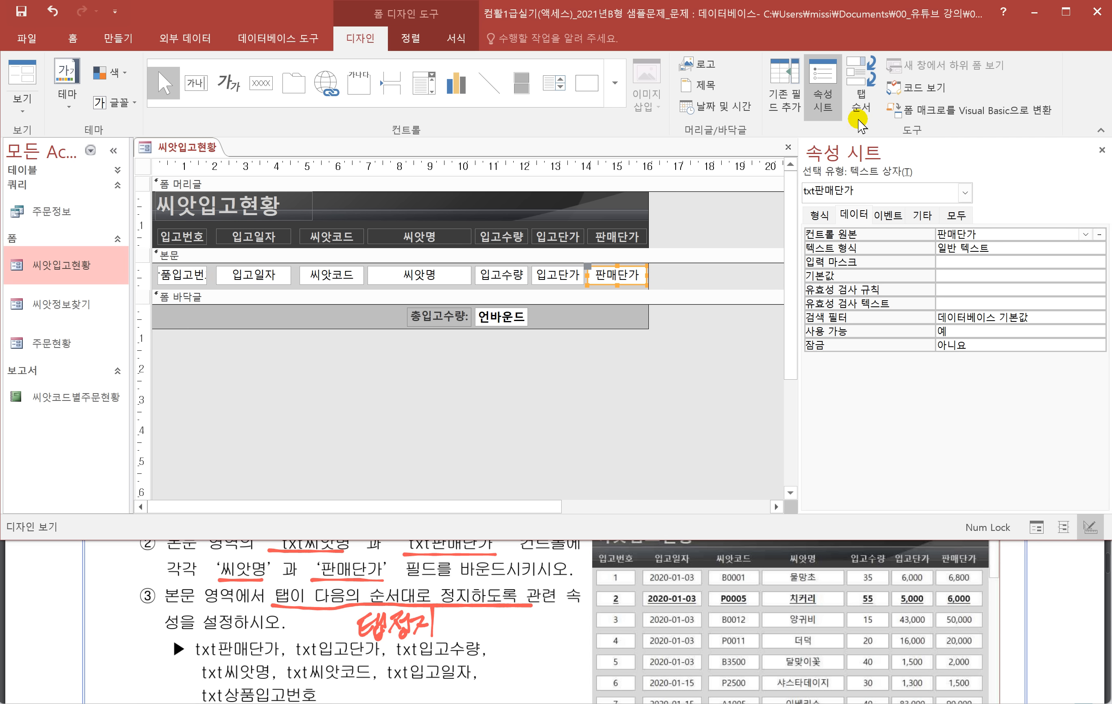
Step: In the 본문 section's tab order, place txt판매단가 first, txt입고단가 second and txt입고수량 third
left_click(859, 88)
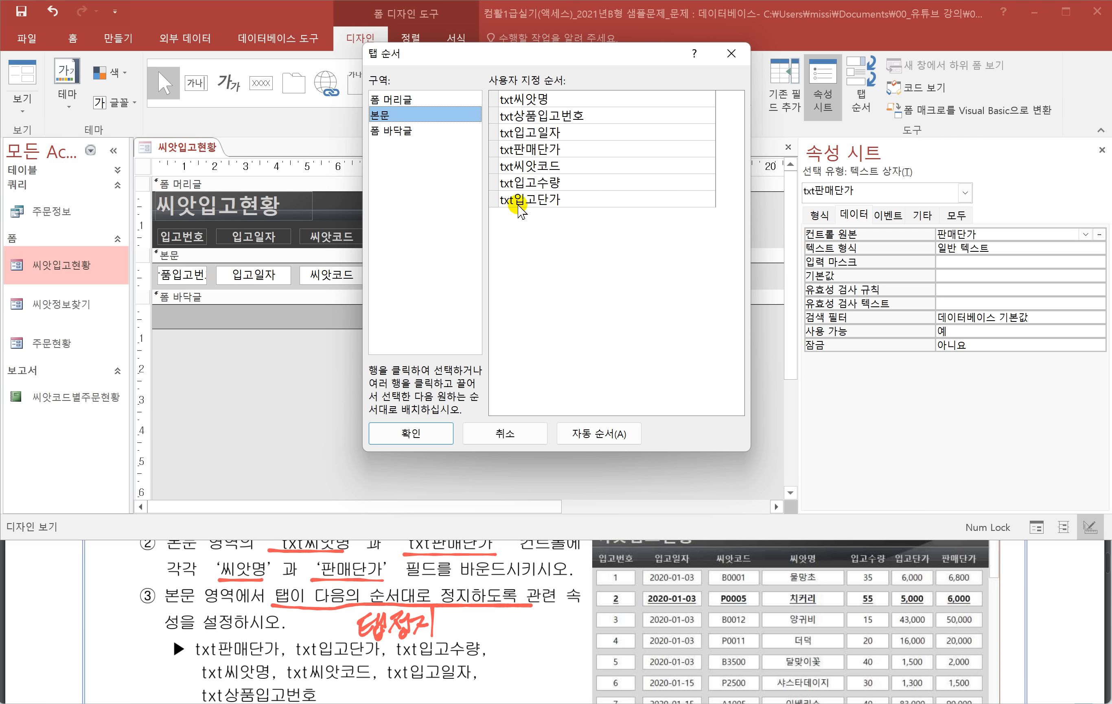
left_click(496, 147)
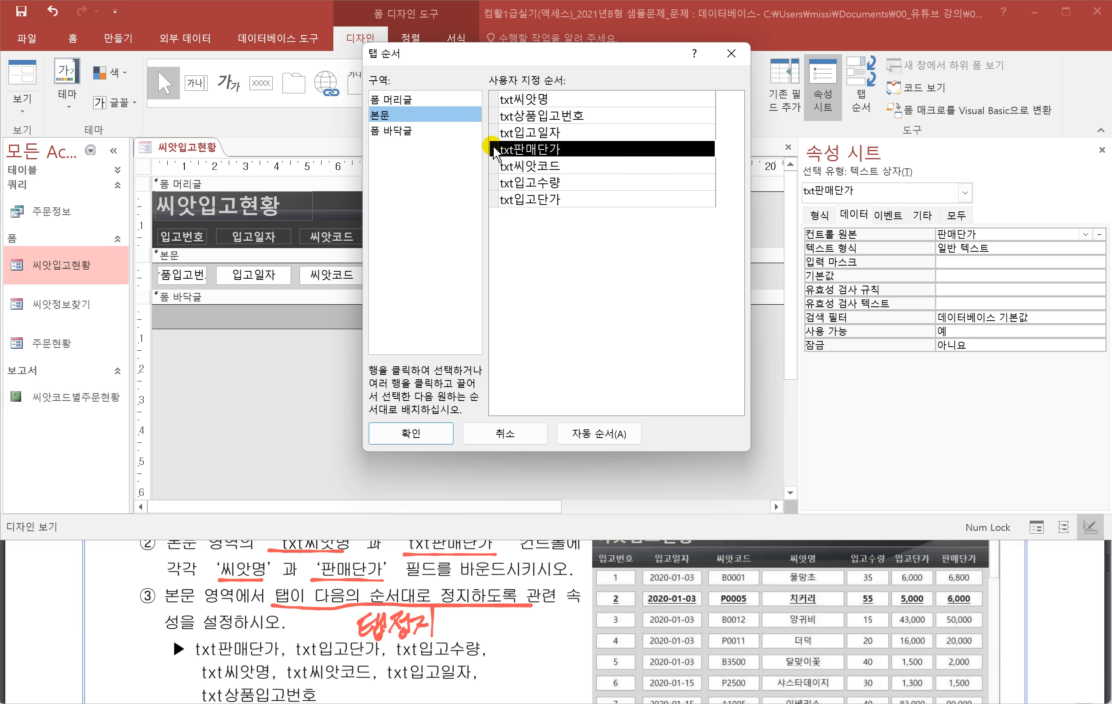
left_click_drag(495, 147, 498, 107)
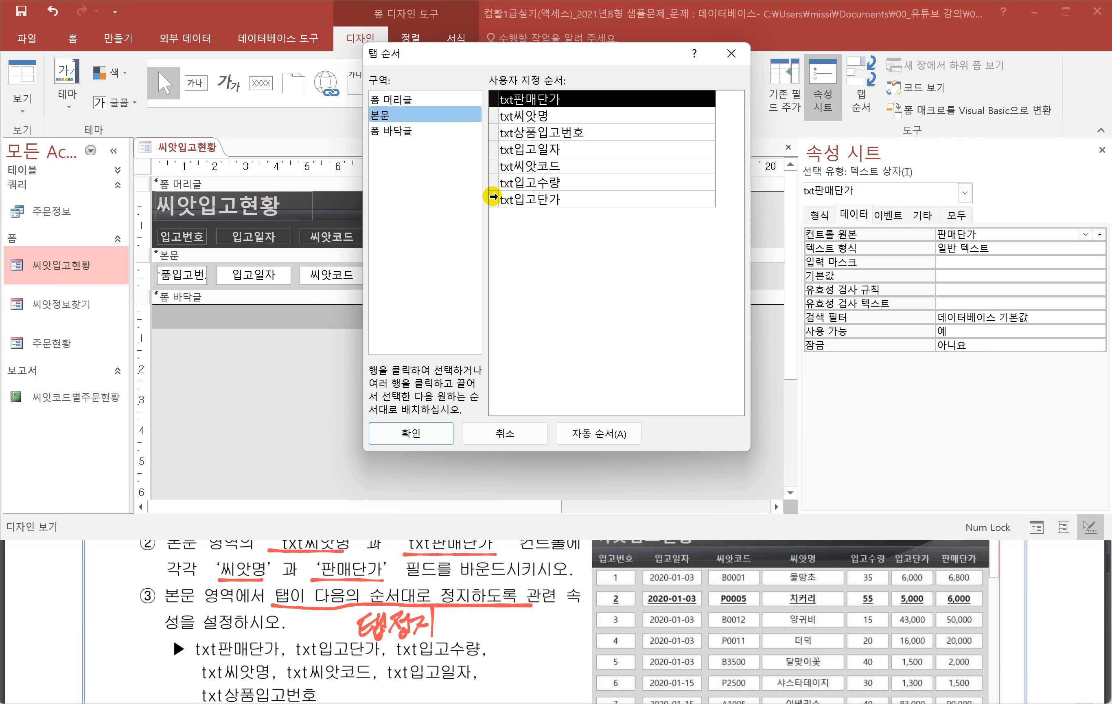
left_click(496, 200)
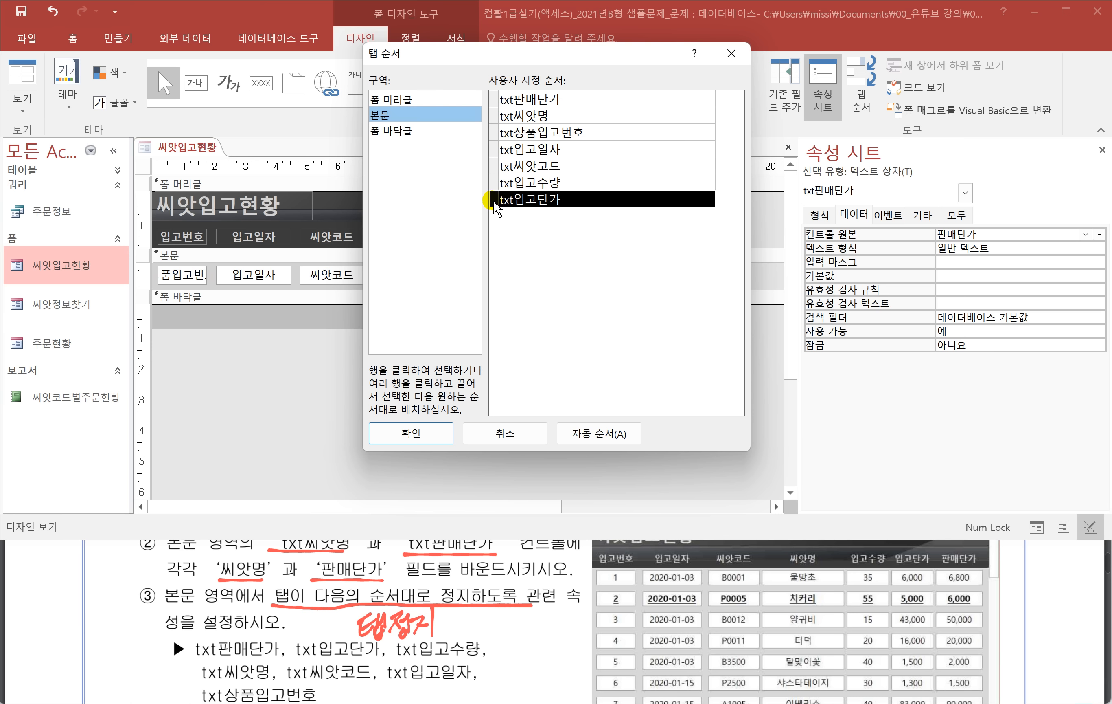
left_click_drag(495, 205, 503, 126)
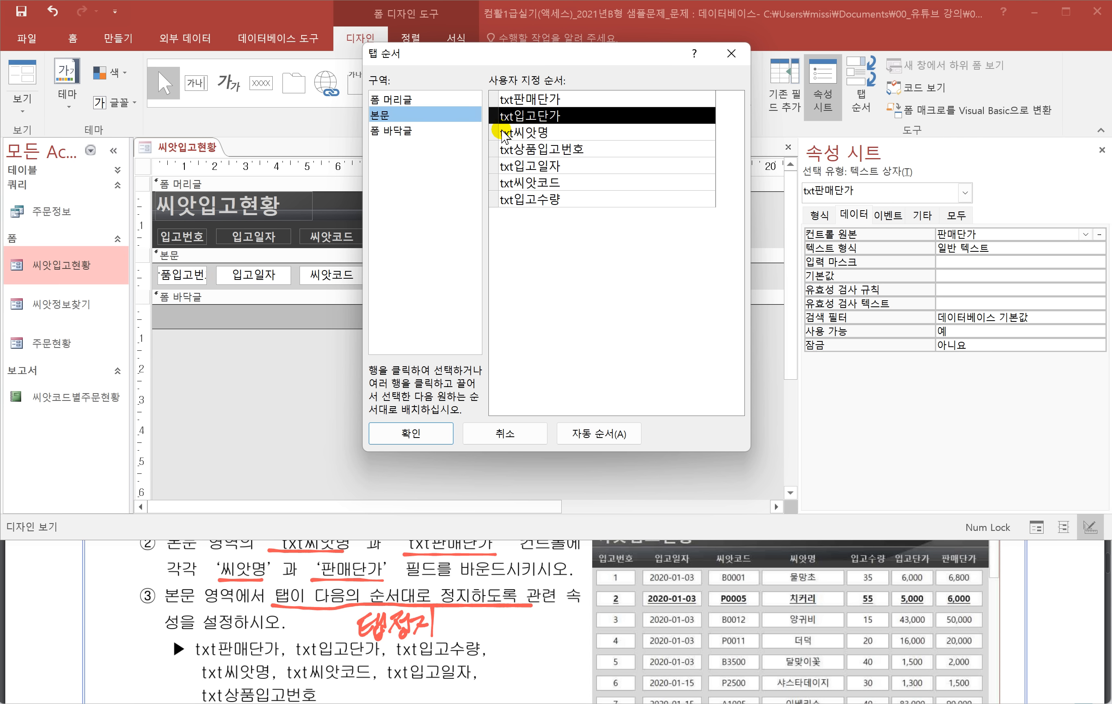
left_click(496, 200)
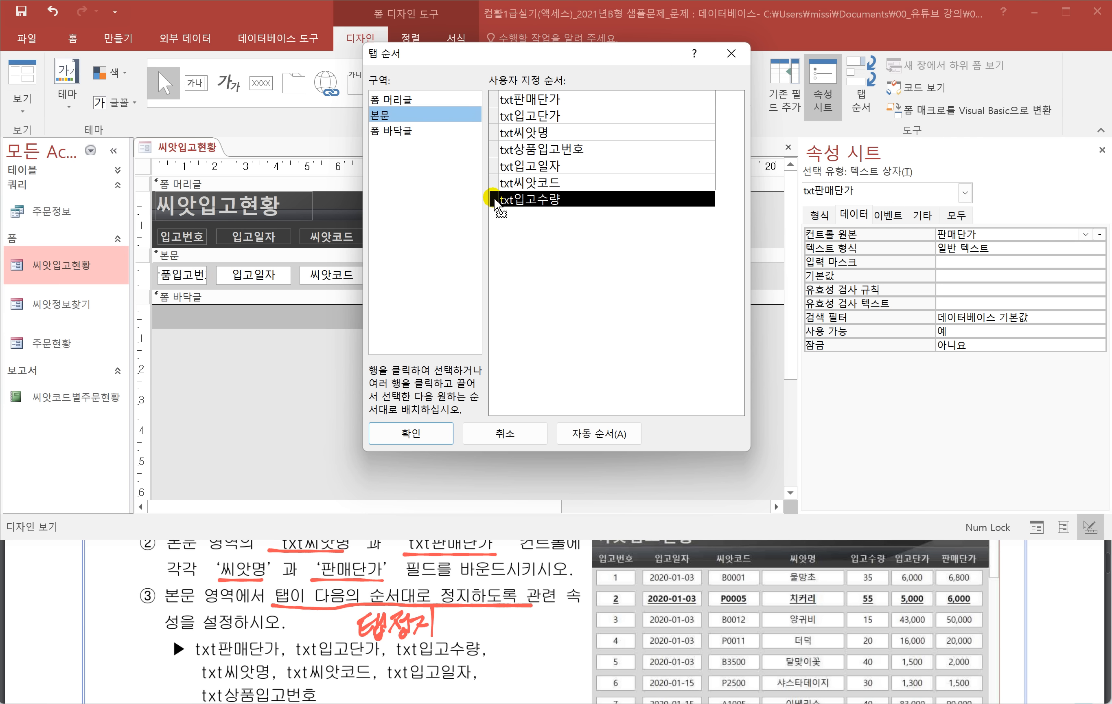
left_click_drag(496, 200, 492, 127)
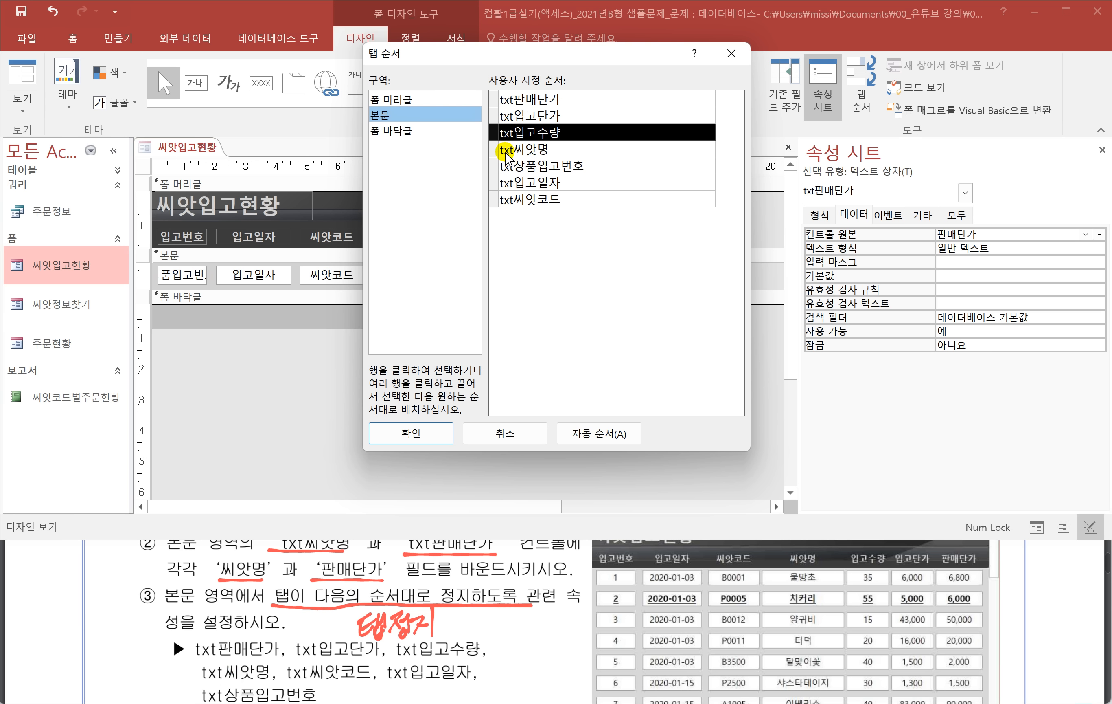
Step: Complete the 본문 tab order by moving txt씨앗코드 directly after txt씨앗명 and txt입고일자 before txt상품입고번호, and apply it
left_click(496, 199)
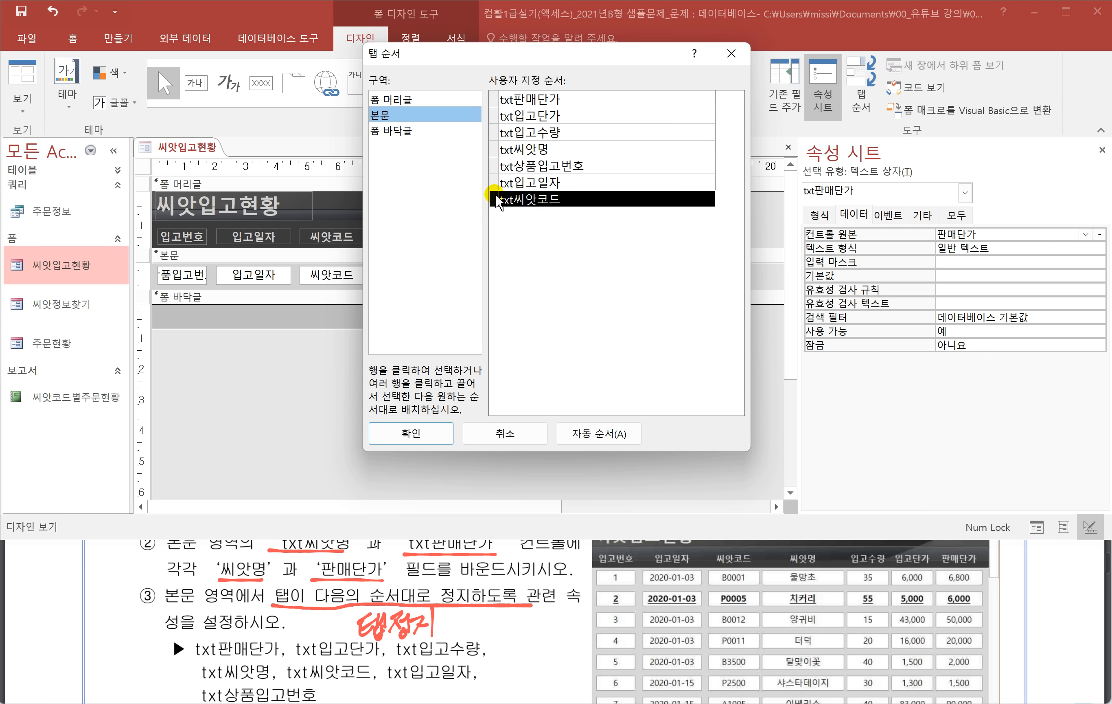
left_click_drag(497, 205, 498, 161)
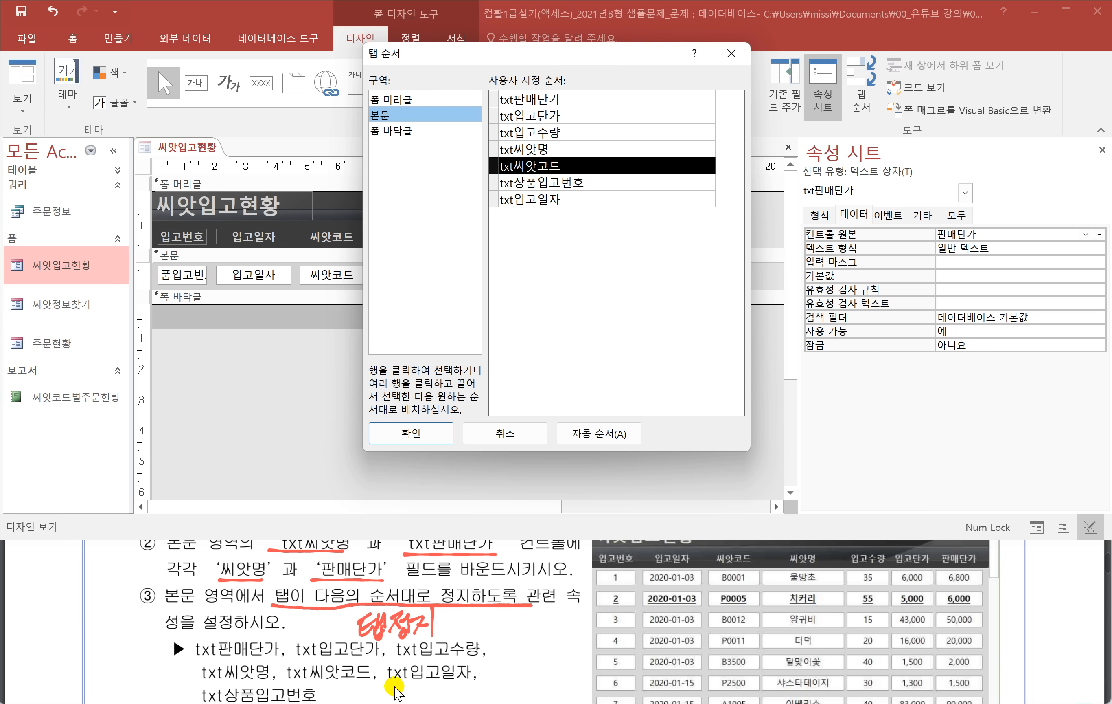
left_click(494, 199)
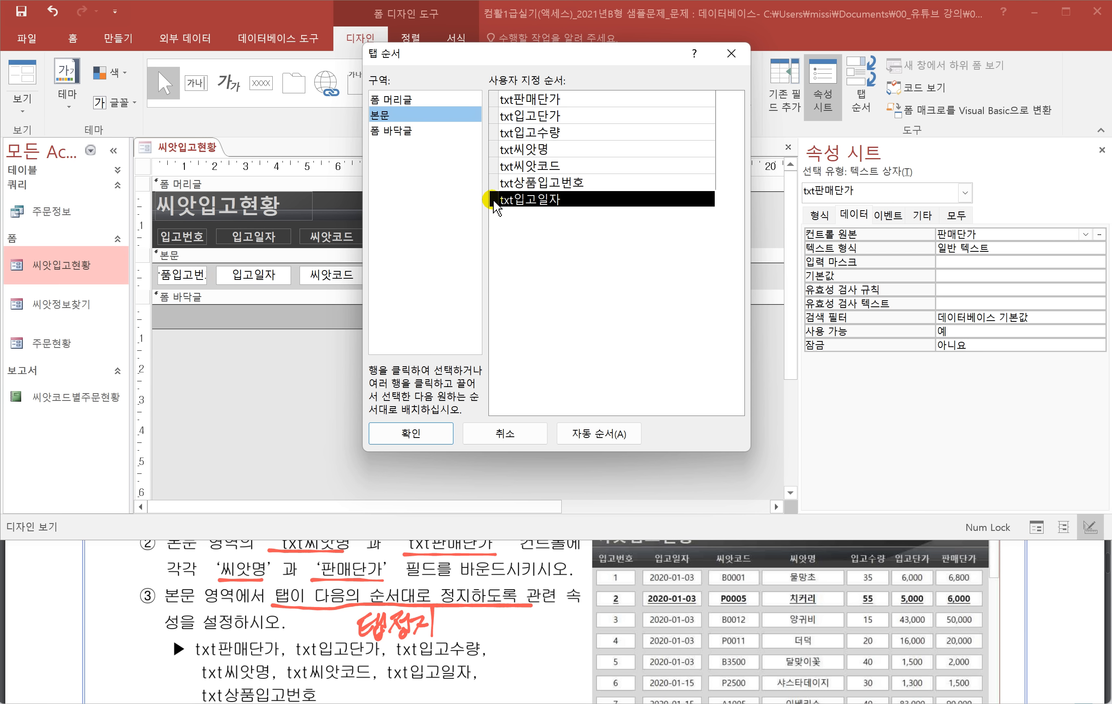
left_click_drag(492, 200, 499, 183)
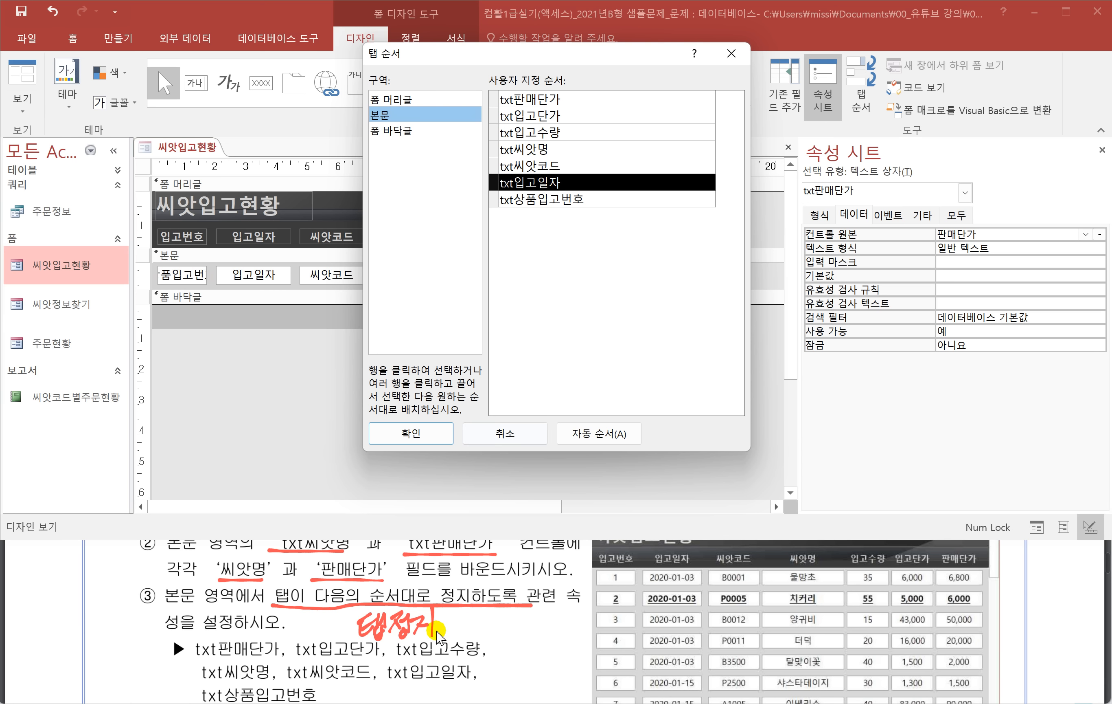
left_click(411, 433)
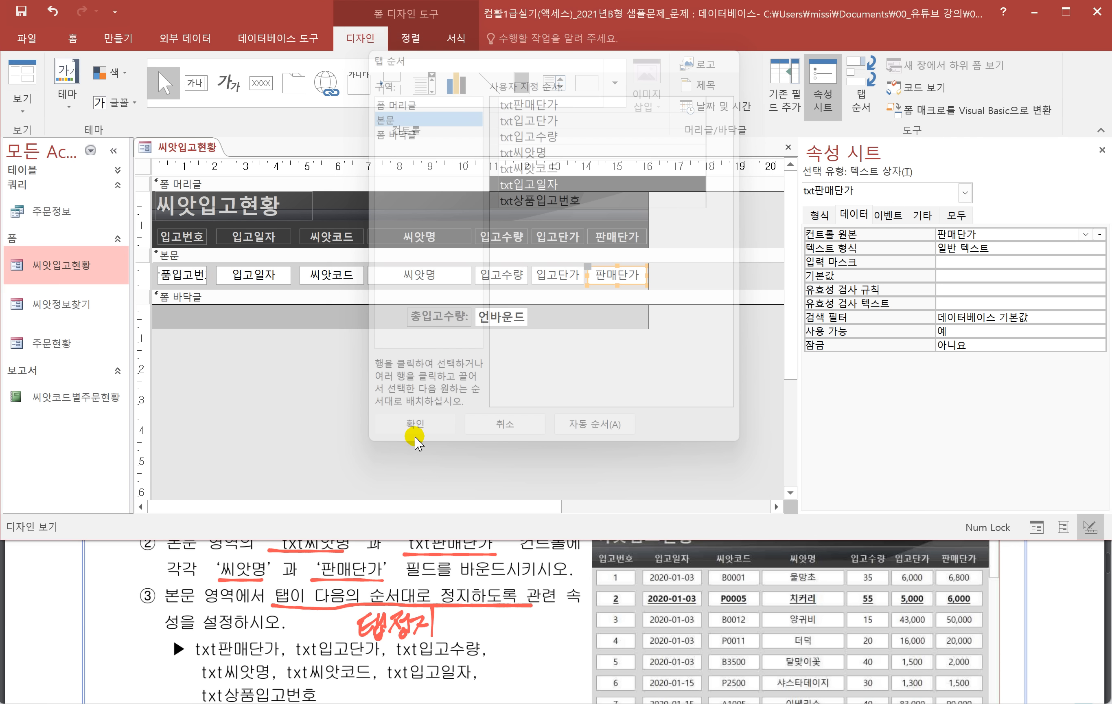
Step: Check the new tab movement through the 씨앗입고현황 records in Form view, and return to Design view
right_click(169, 146)
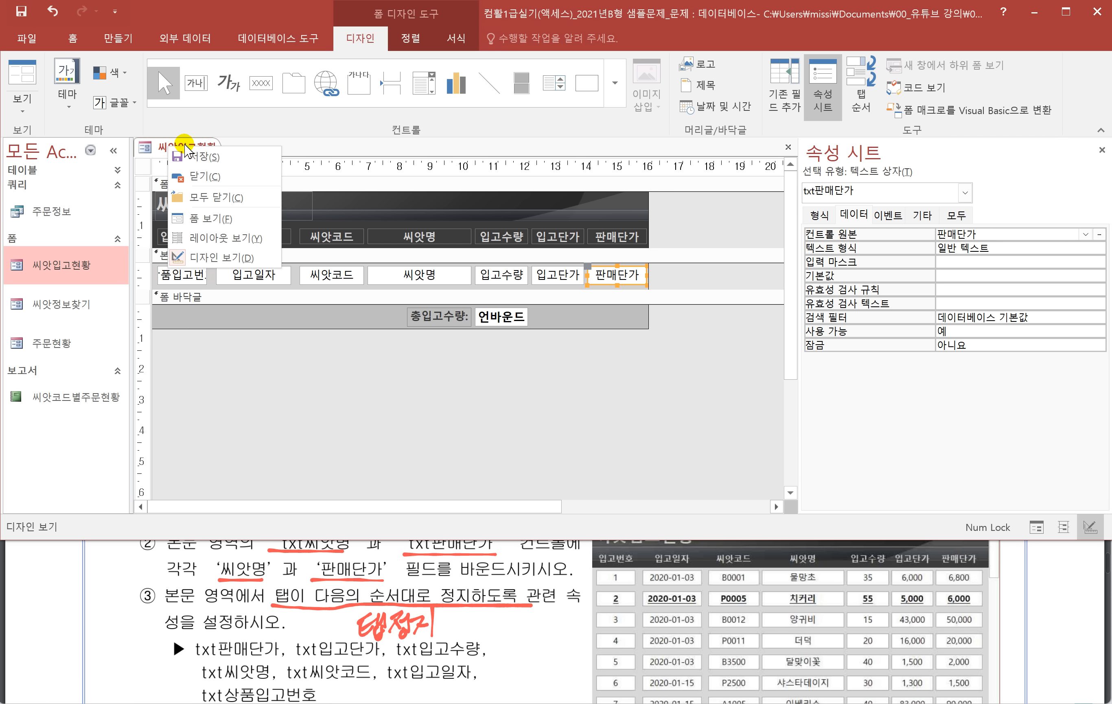
left_click(219, 218)
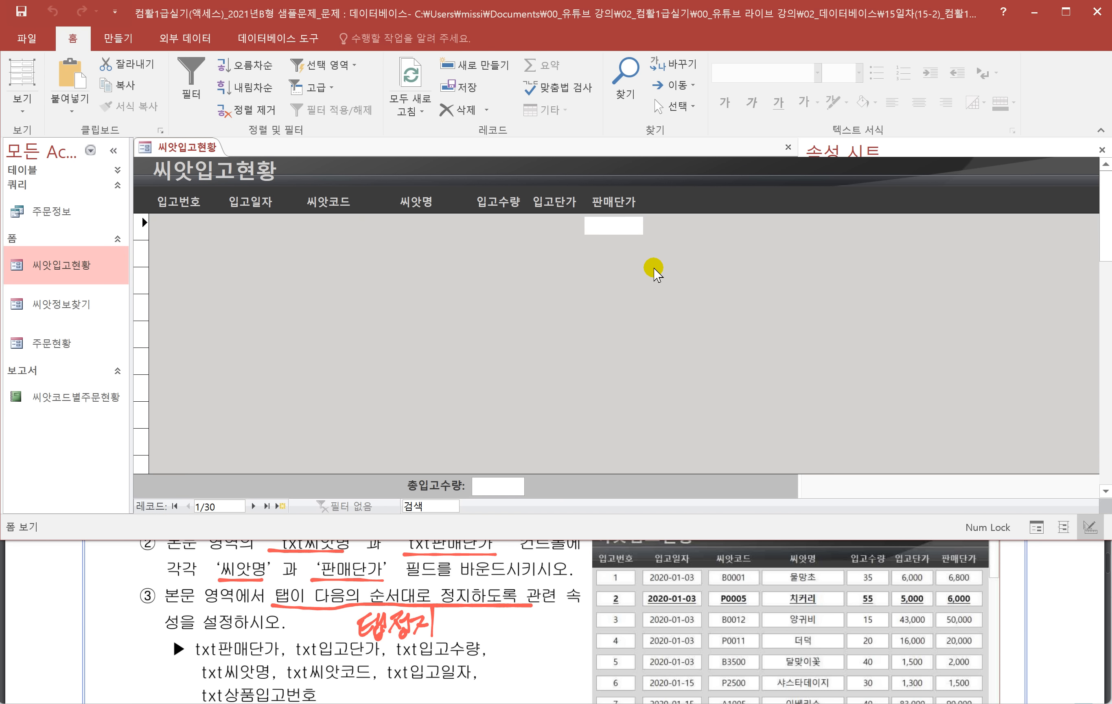
key("Tab")
key("Tab")
key("Tab")
key("Tab")
key("Tab")
key("Tab")
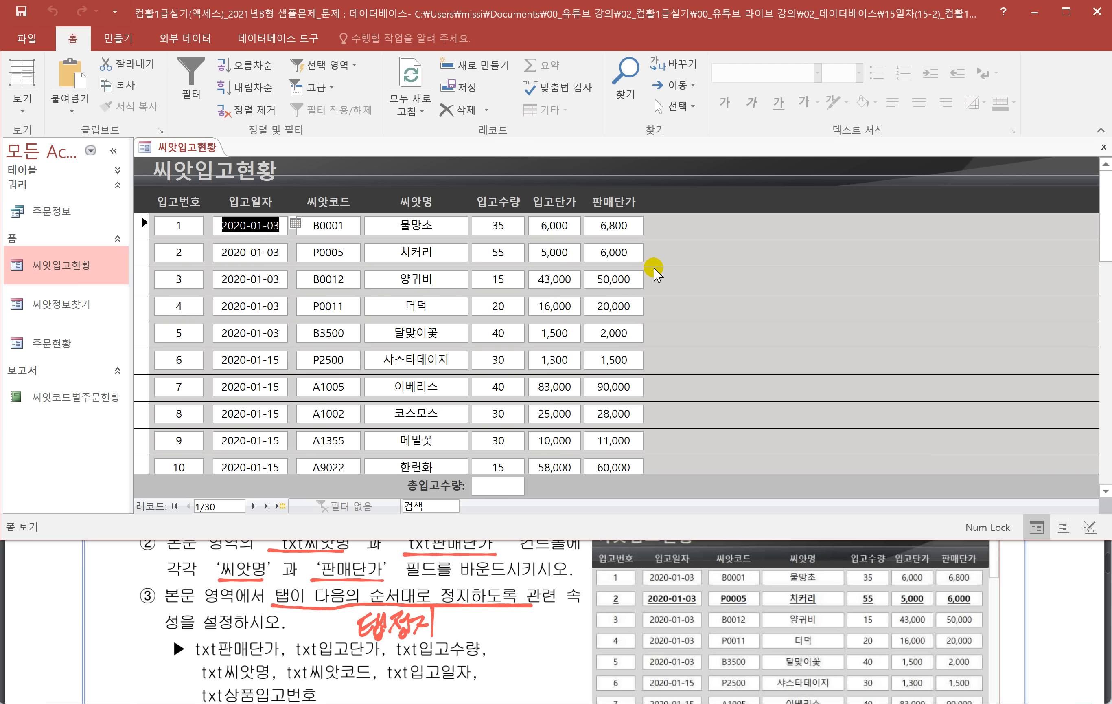
key("Tab")
key("Tab")
key("Tab")
key("Tab")
key("Tab")
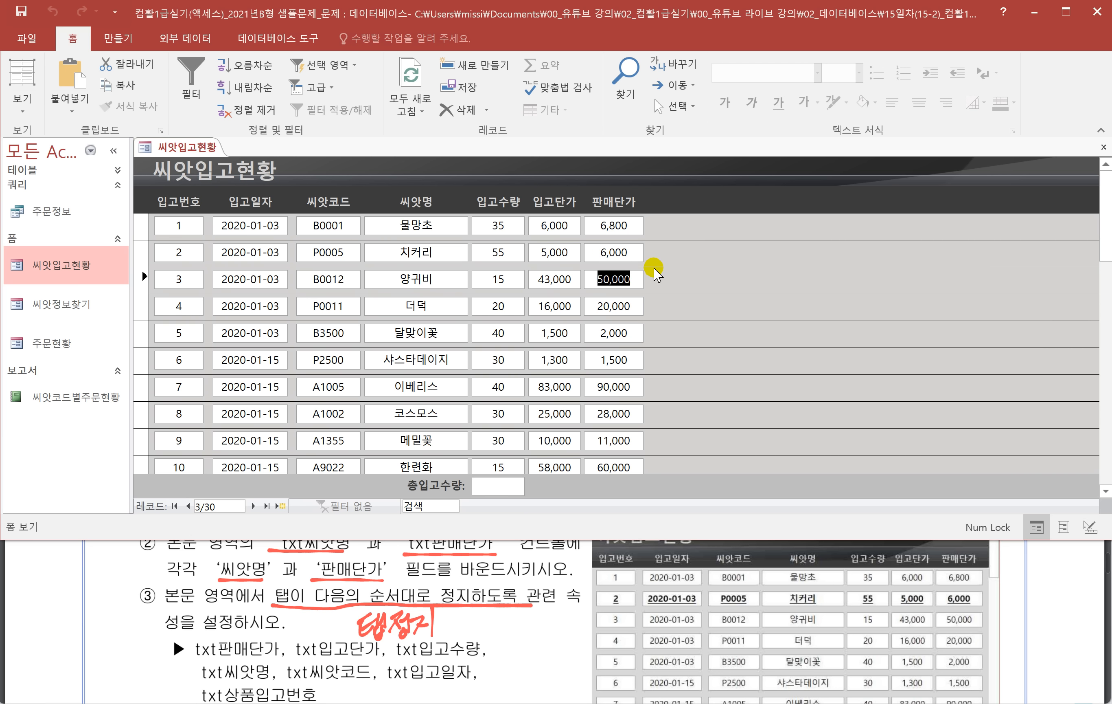
right_click(210, 146)
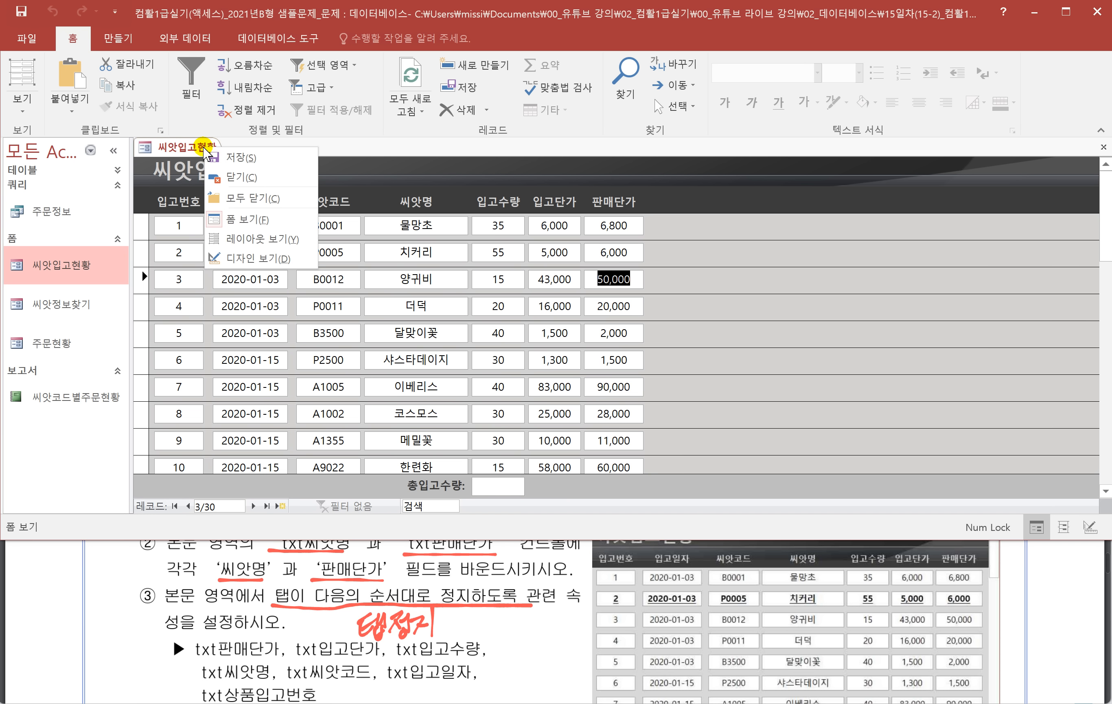
left_click(256, 255)
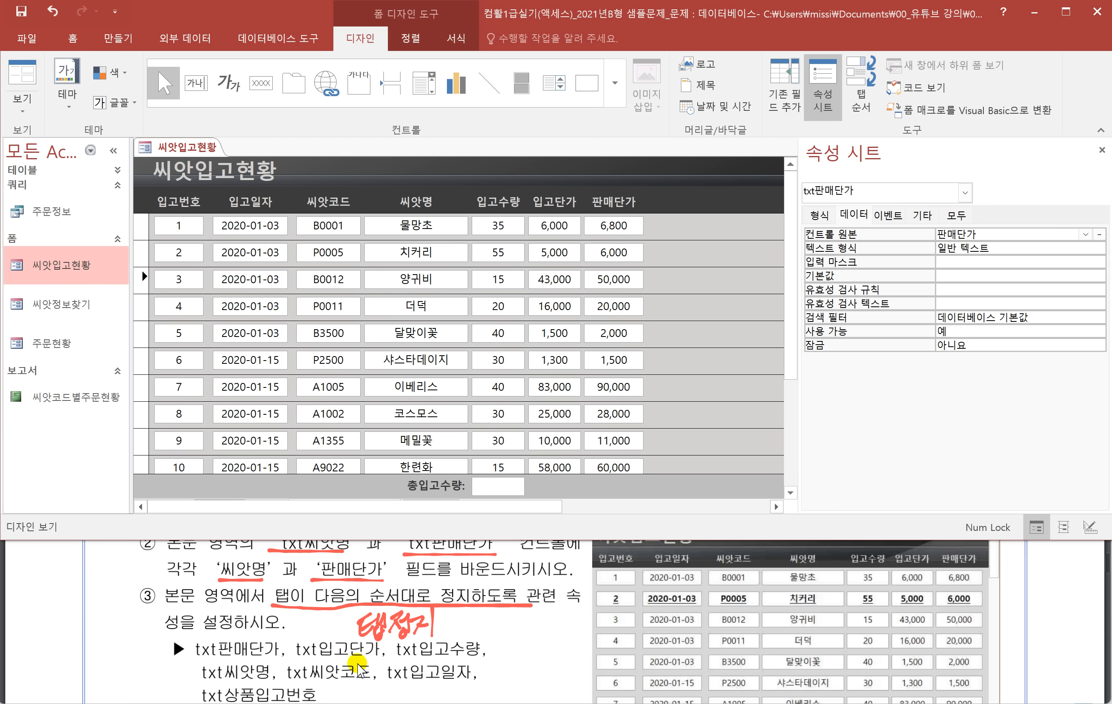
Step: Underline '구분 선' and '관련 속성' in item ④ of the exam sheet
scroll(353, 656, "down", 5)
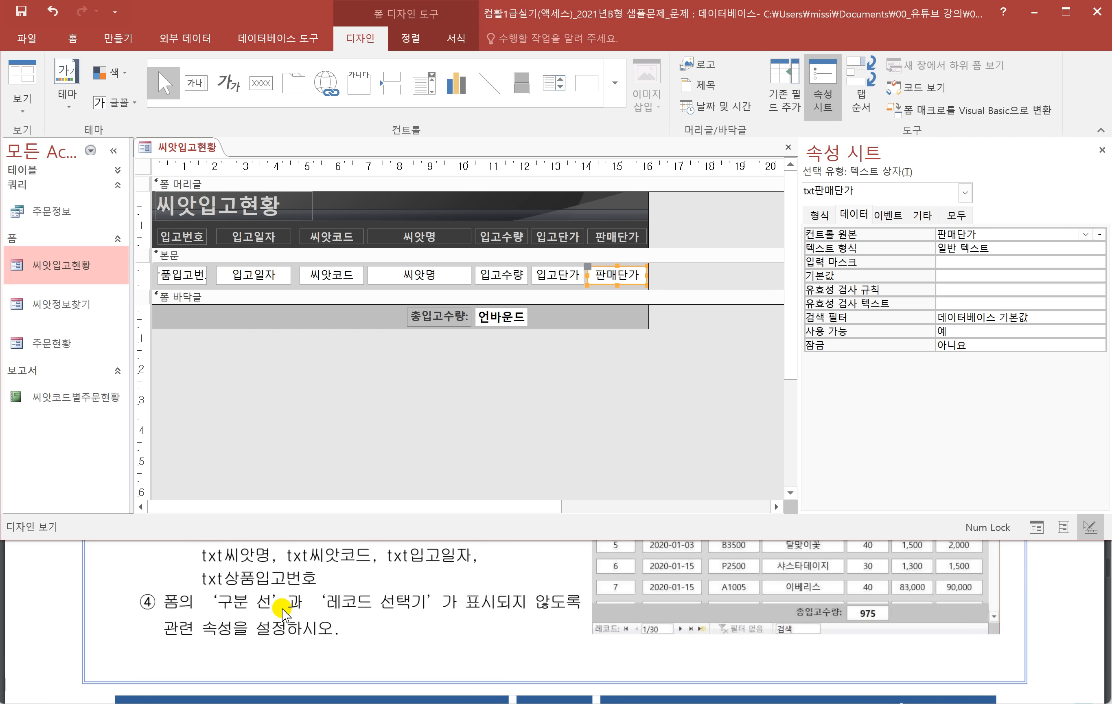
left_click(218, 610)
left_click_drag(218, 610, 300, 612)
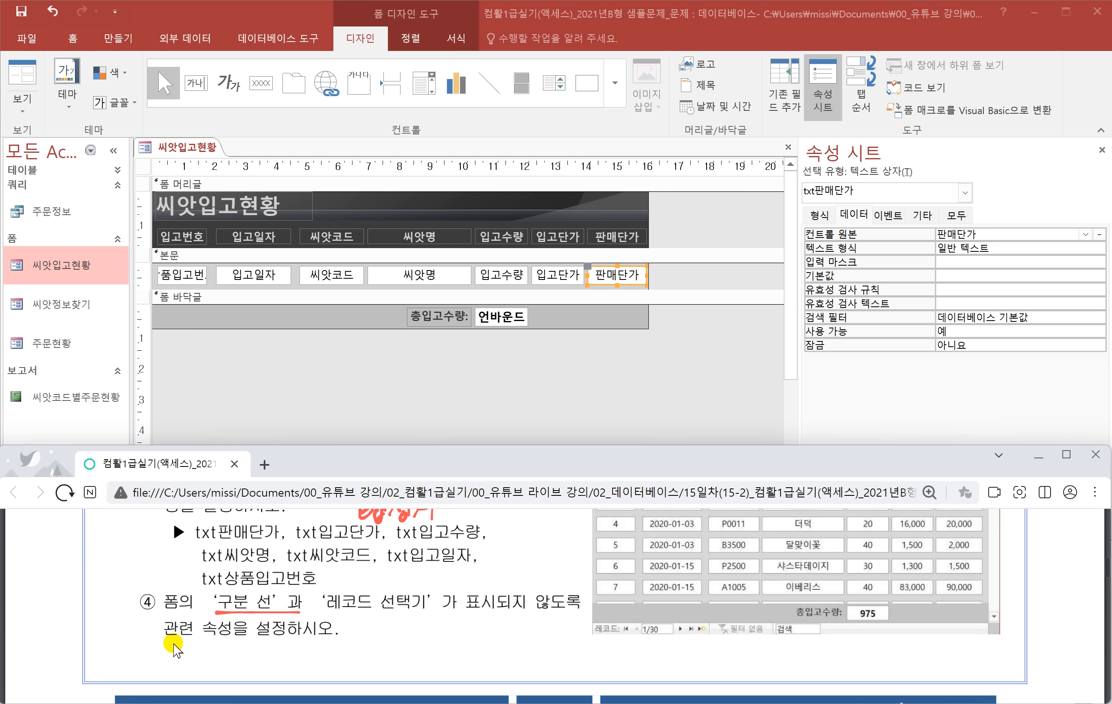
left_click_drag(174, 641, 232, 640)
Step: Examine the record selectors and dividing lines of the 씨앗입고현황 form in Form view, and return to Design view
right_click(198, 149)
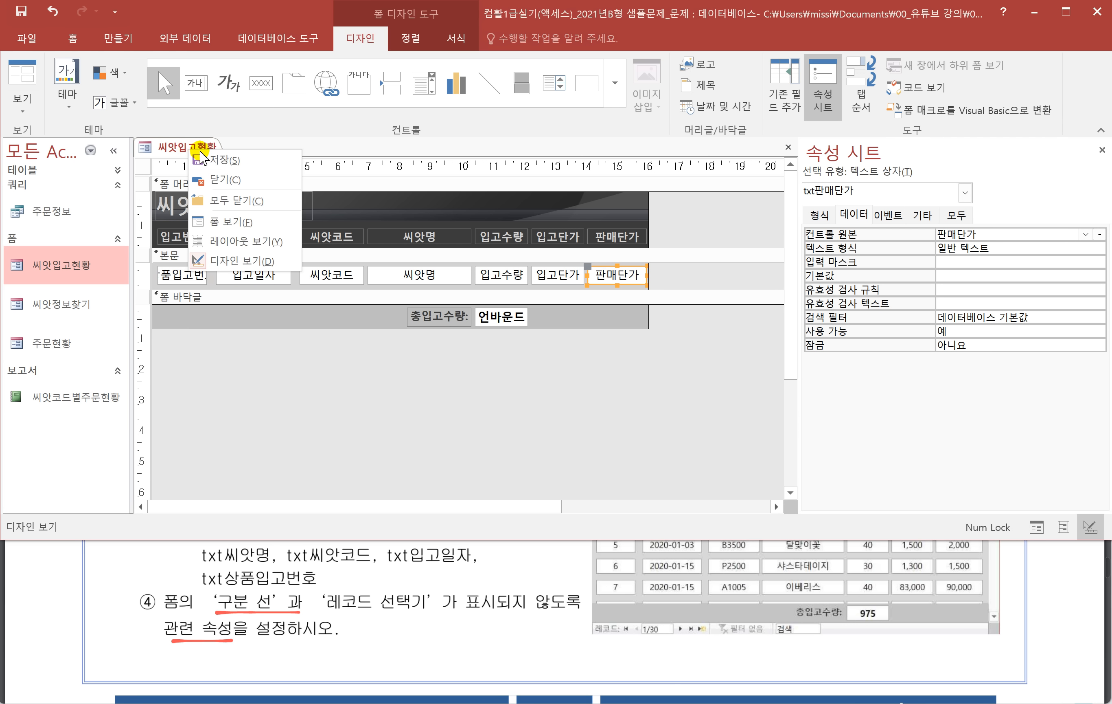
left_click(223, 221)
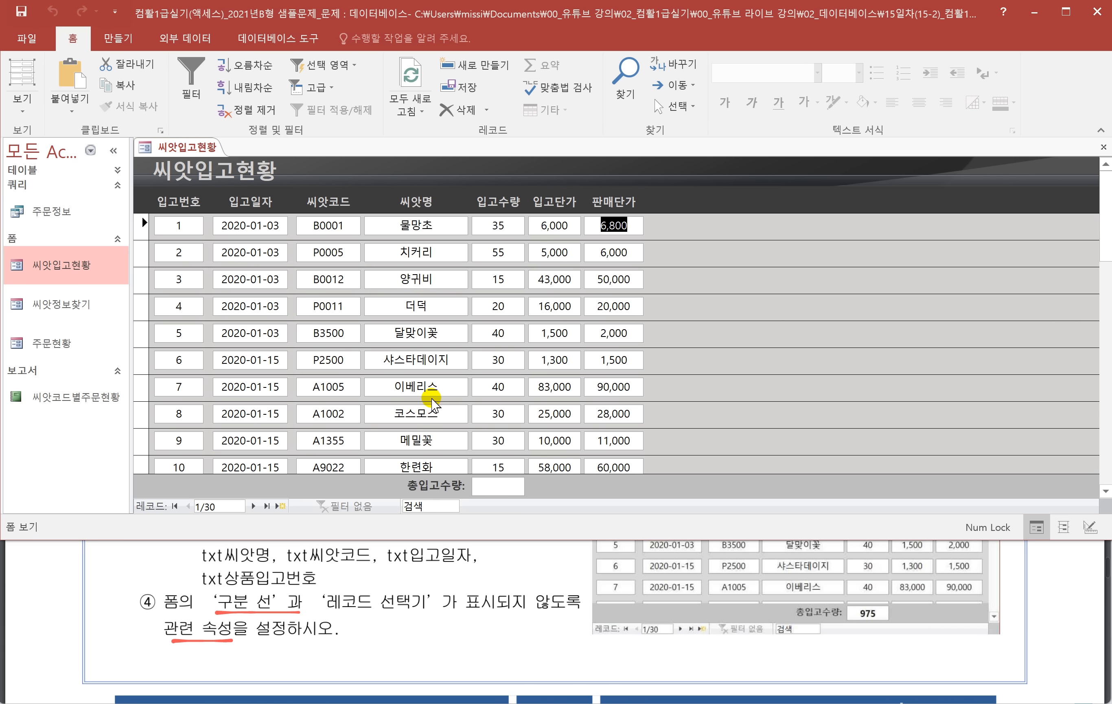
left_click(141, 359)
left_click(144, 332)
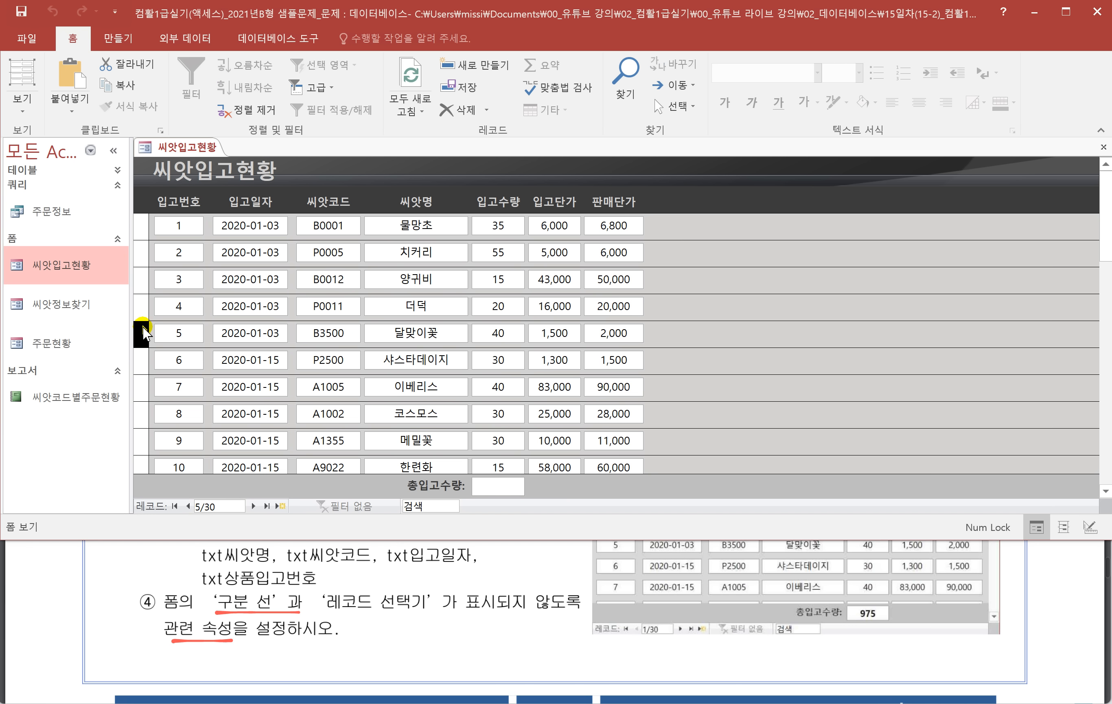
left_click(144, 303)
left_click(145, 281)
left_click(145, 257)
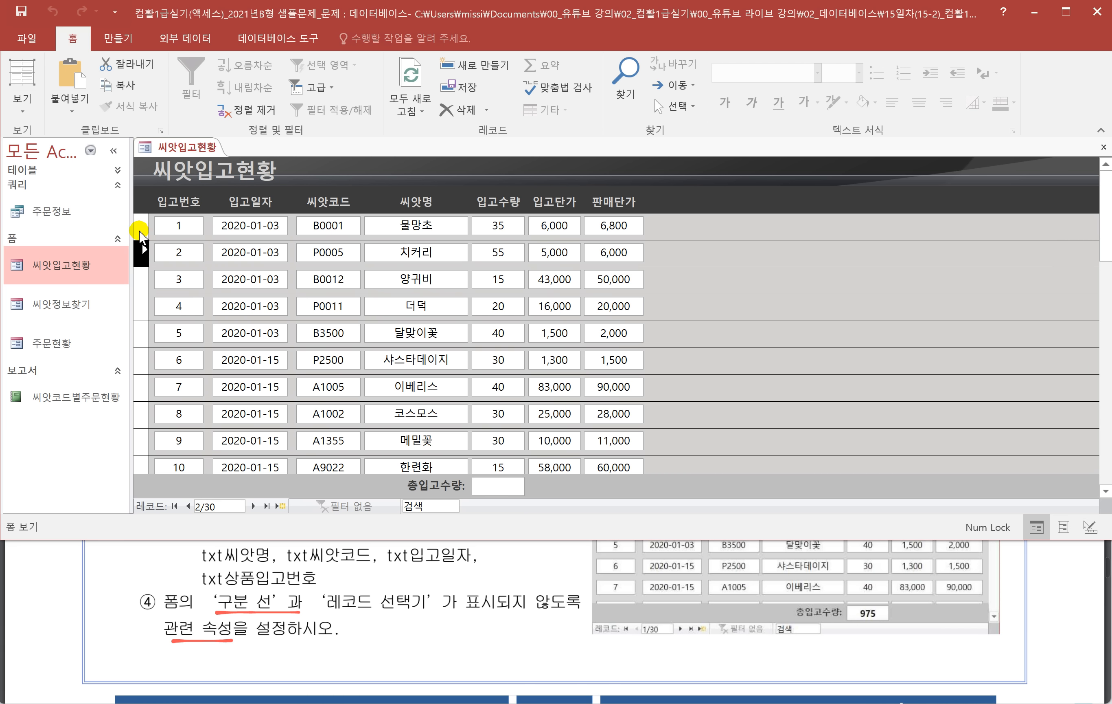
left_click(144, 233)
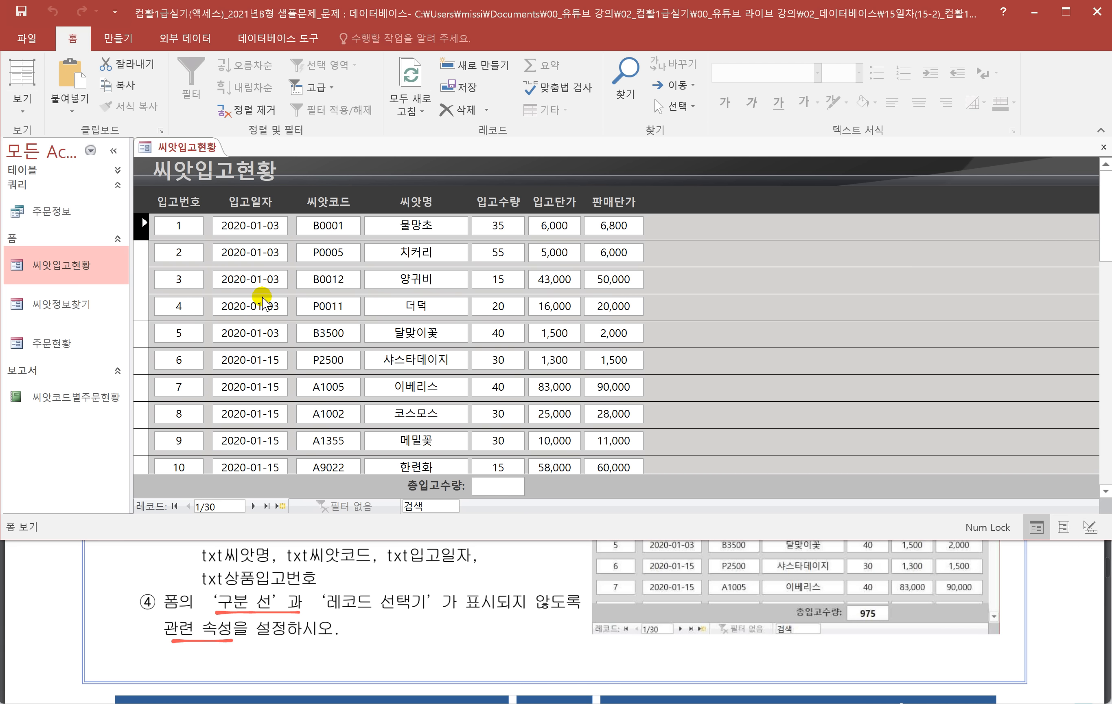
right_click(180, 147)
left_click(226, 260)
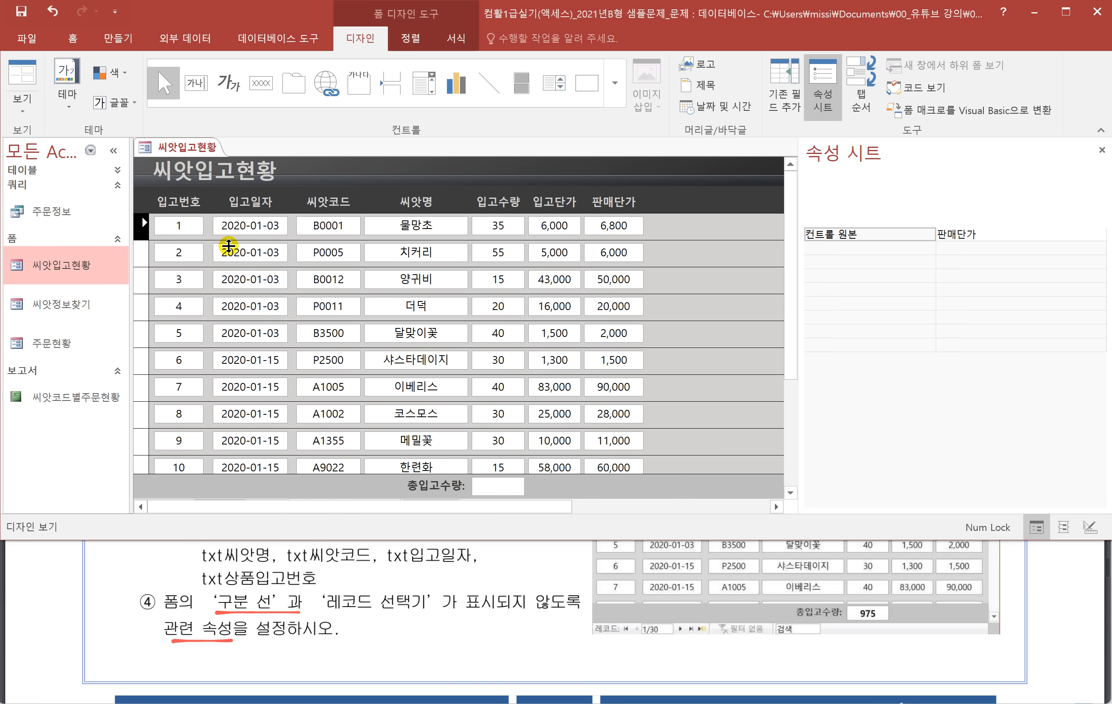
Step: Set both the 구분 선 and 레코드 선택기 properties of the 씨앗입고현황 form to 아니요
left_click(143, 167)
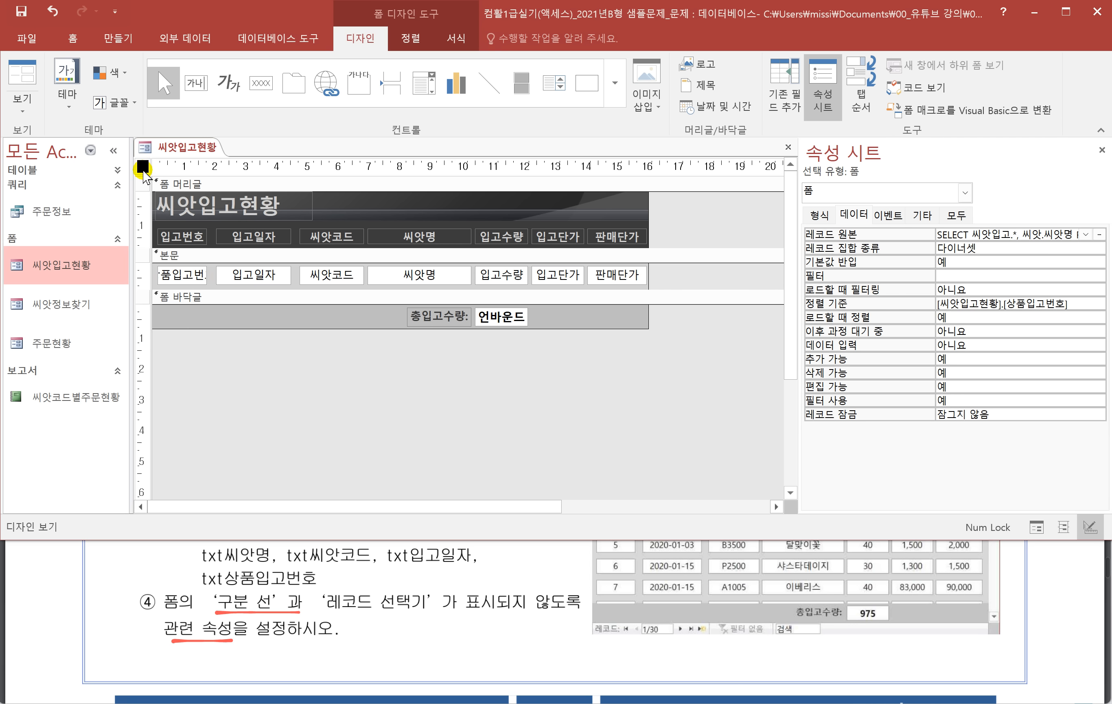
left_click(814, 216)
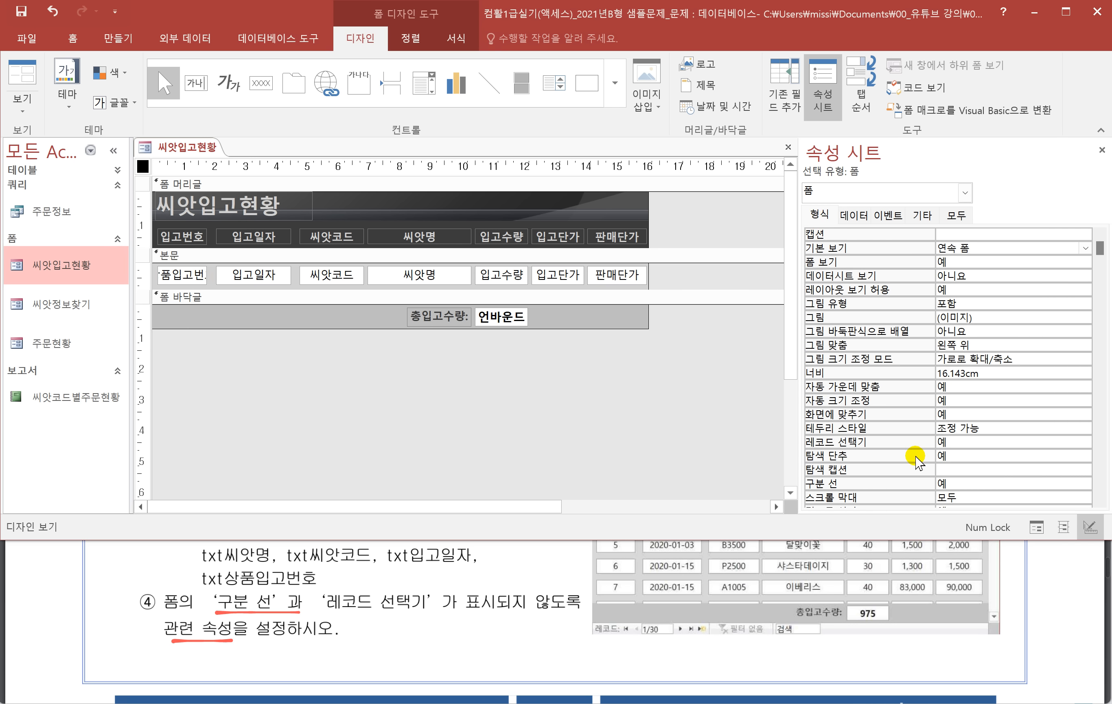
left_click(953, 486)
left_click(1086, 483)
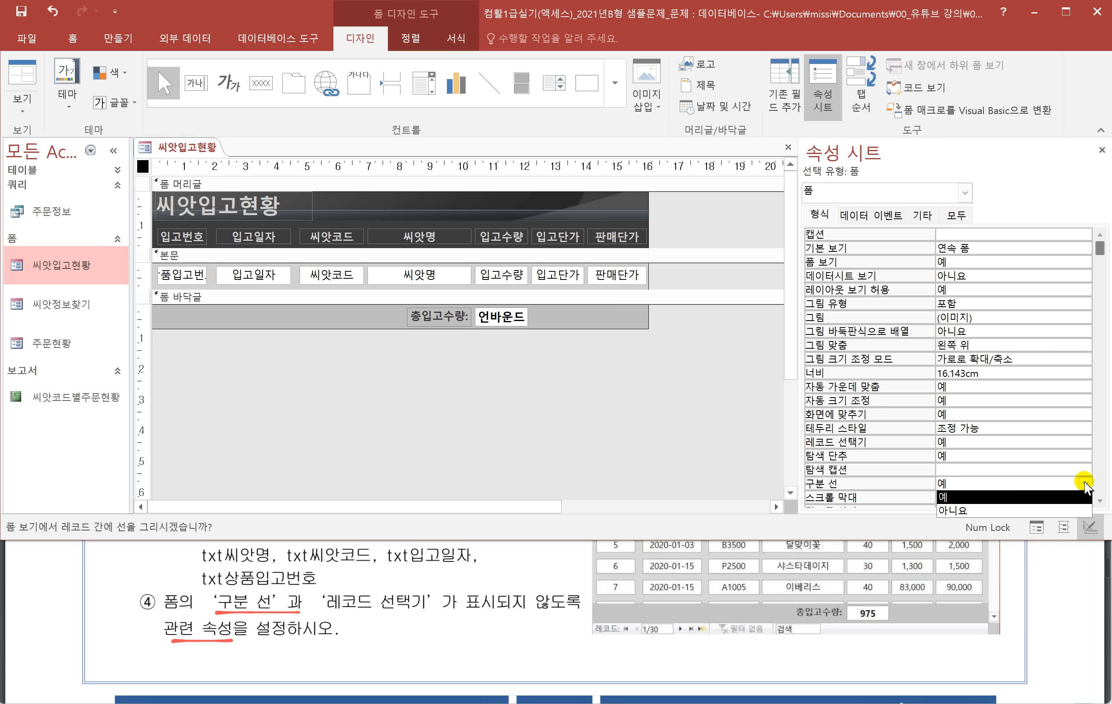
left_click(966, 511)
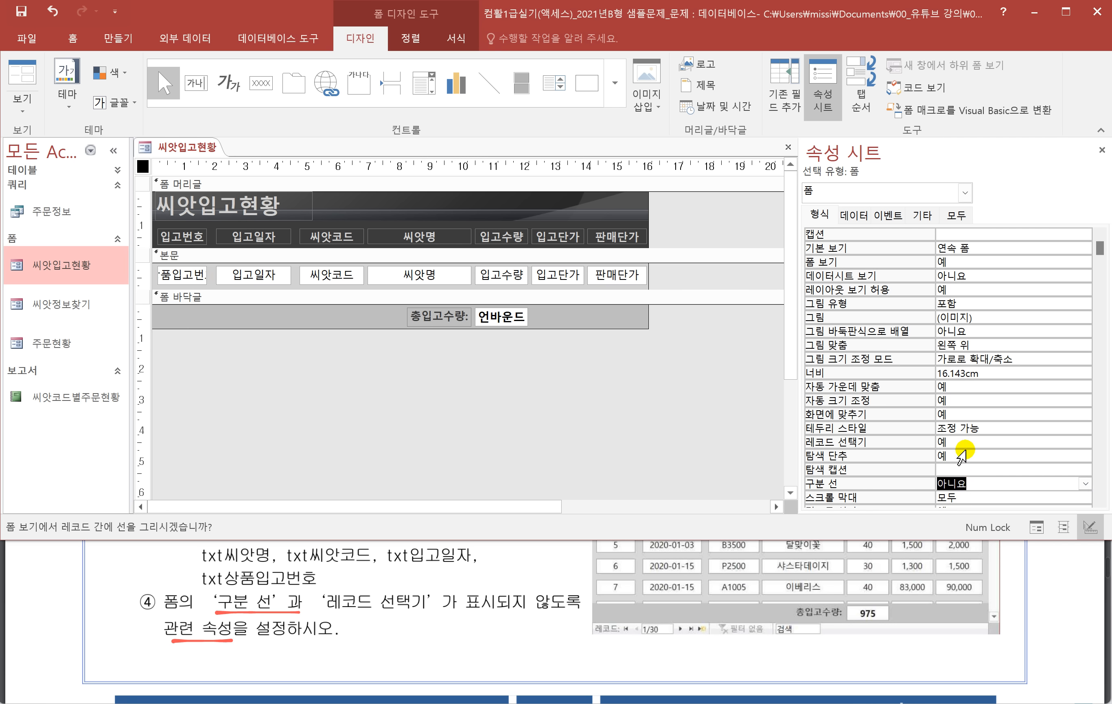
left_click(964, 443)
left_click(1086, 442)
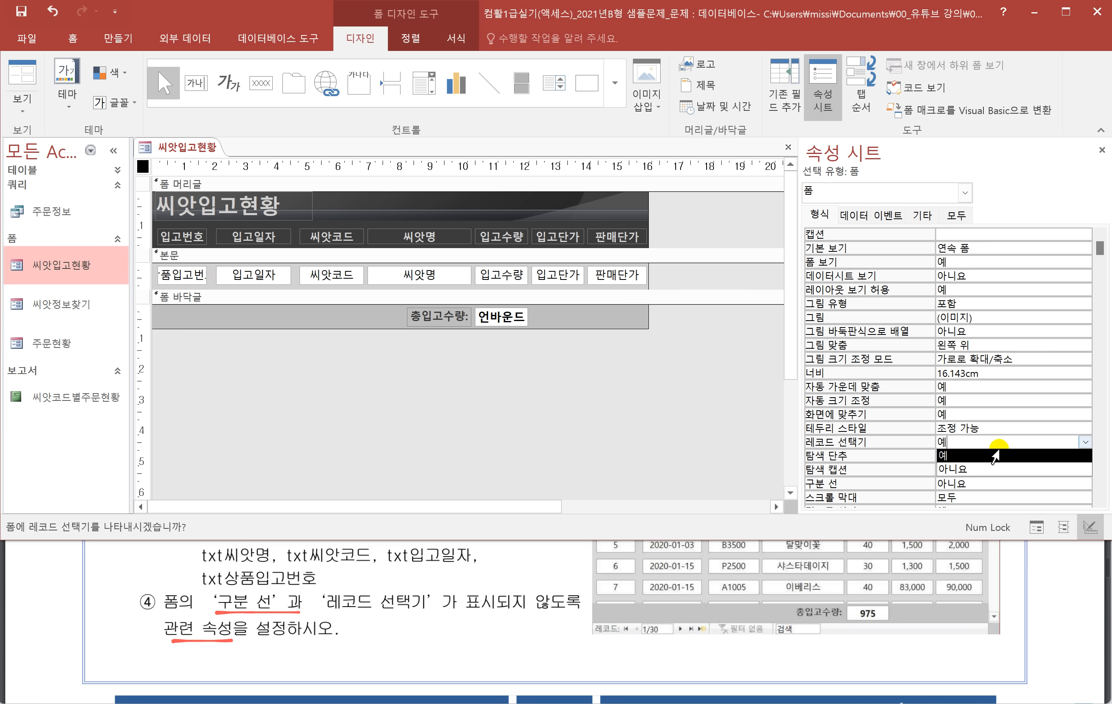
left_click(961, 468)
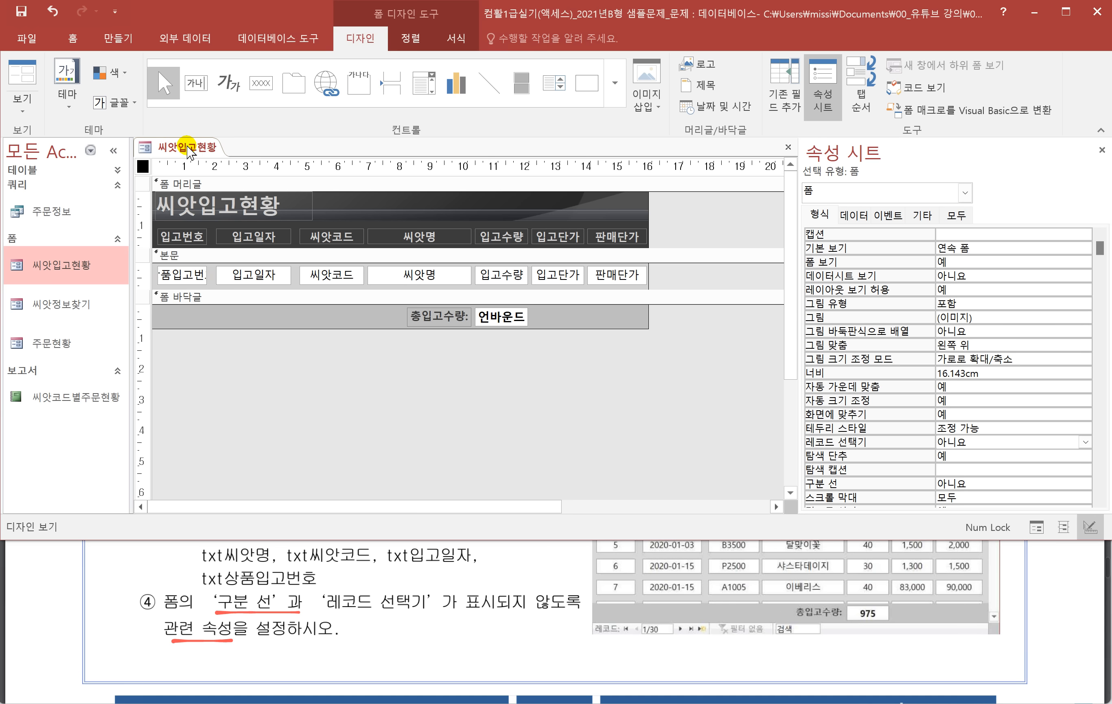
Step: Check the form's dividing lines and record selectors in Form view, return to Design view and go to item ⑤ of the exam sheet
right_click(194, 154)
left_click(220, 222)
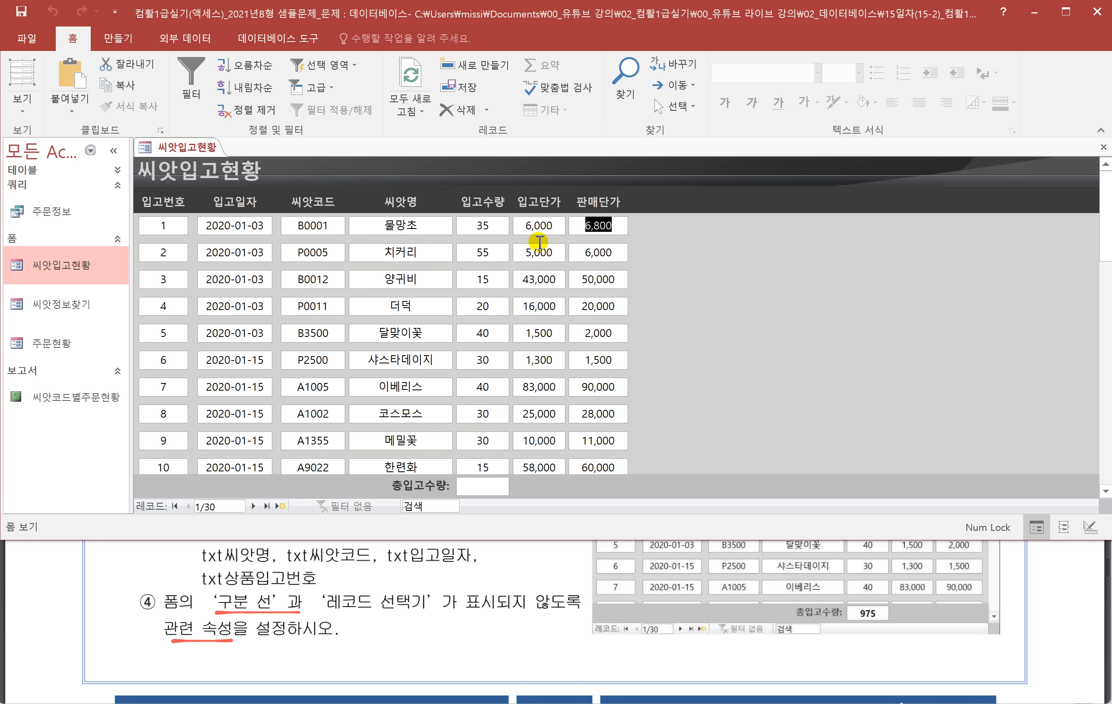
right_click(194, 148)
left_click(260, 255)
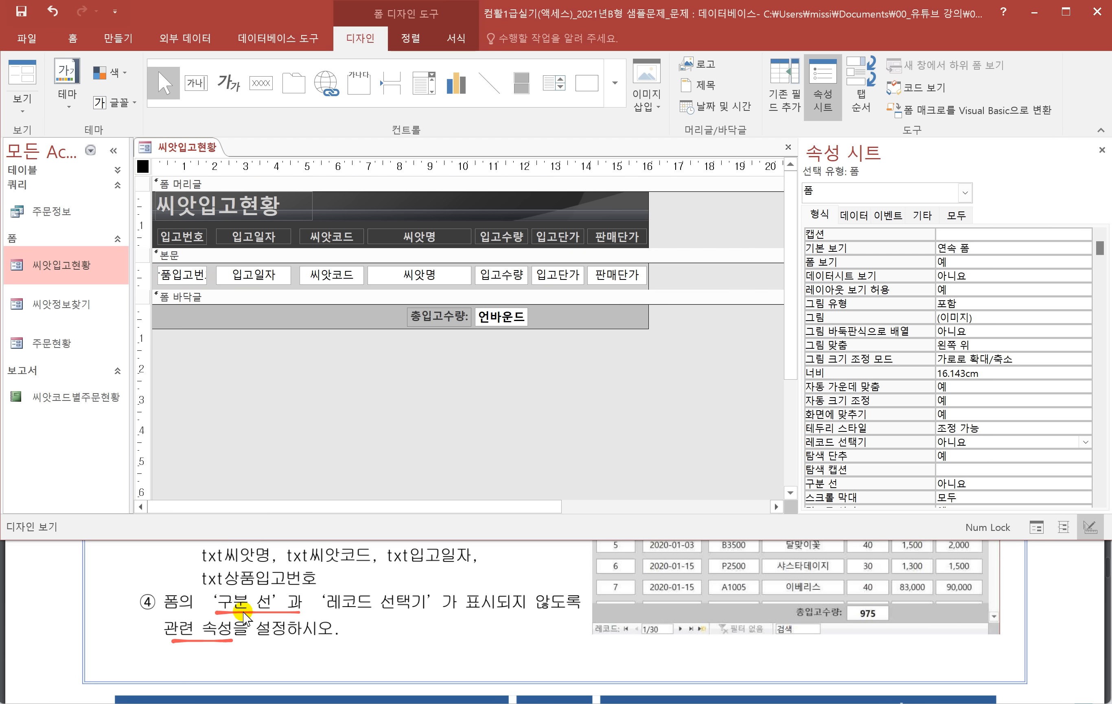
scroll(244, 616, "down", 5)
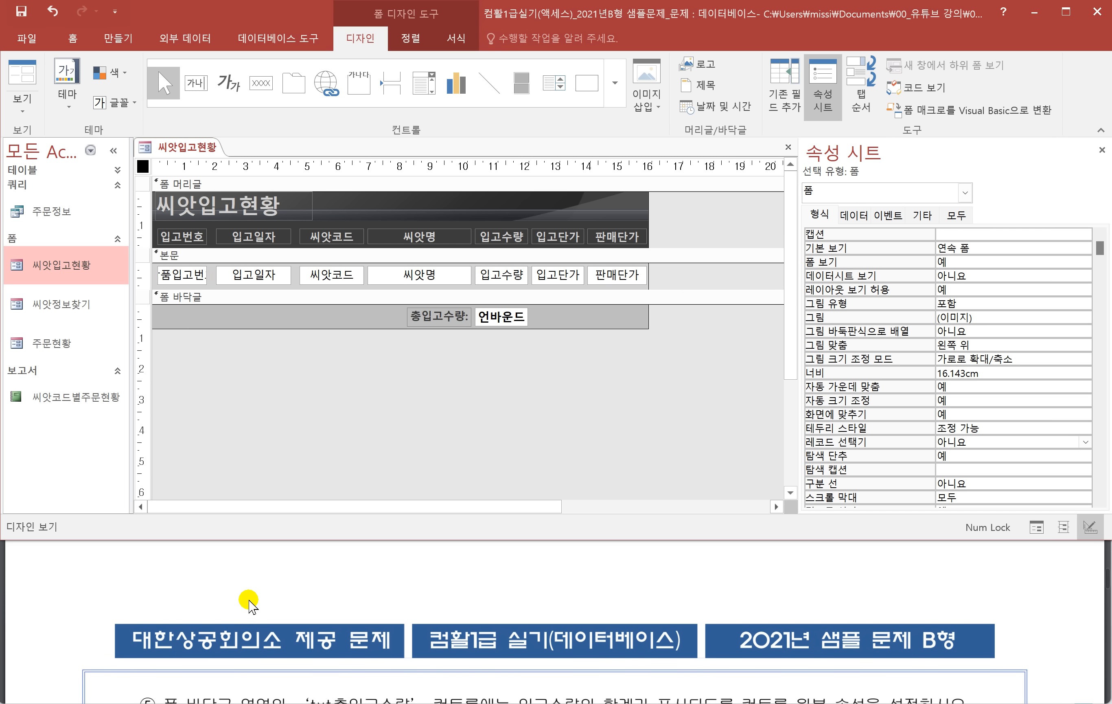
Step: In item ⑤ of the exam sheet, underline 'txt총입고수량' and '컨트롤 원본 속성', and box '입고수량의 합계'
scroll(251, 604, "down", 1)
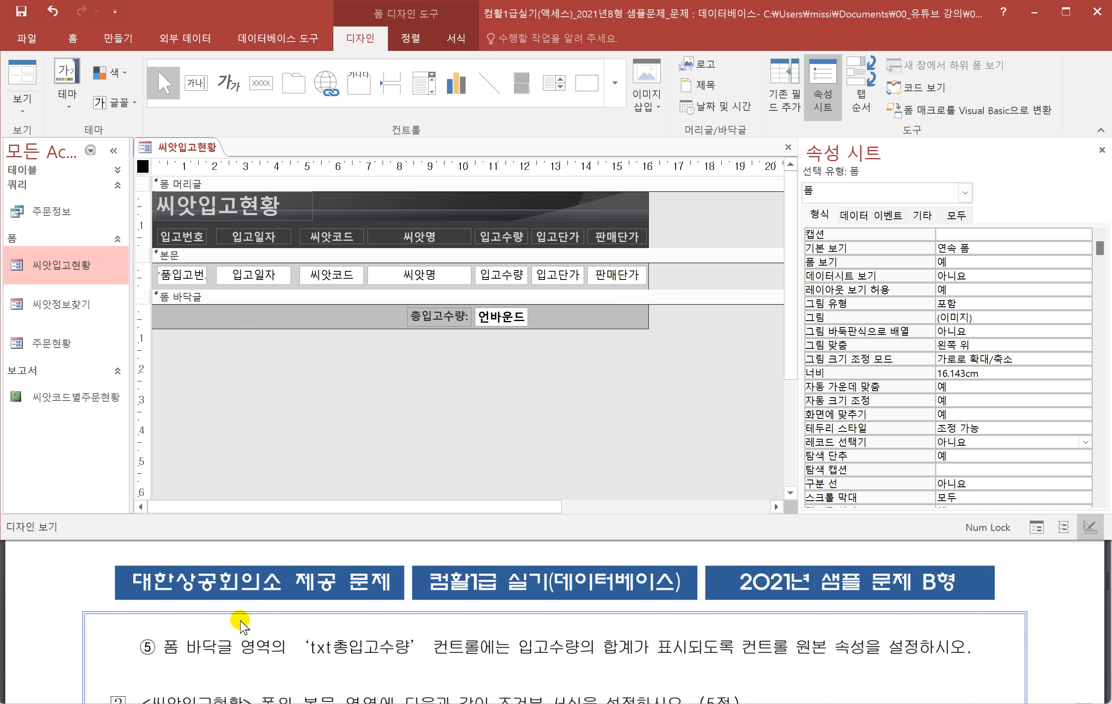
left_click_drag(306, 659, 399, 661)
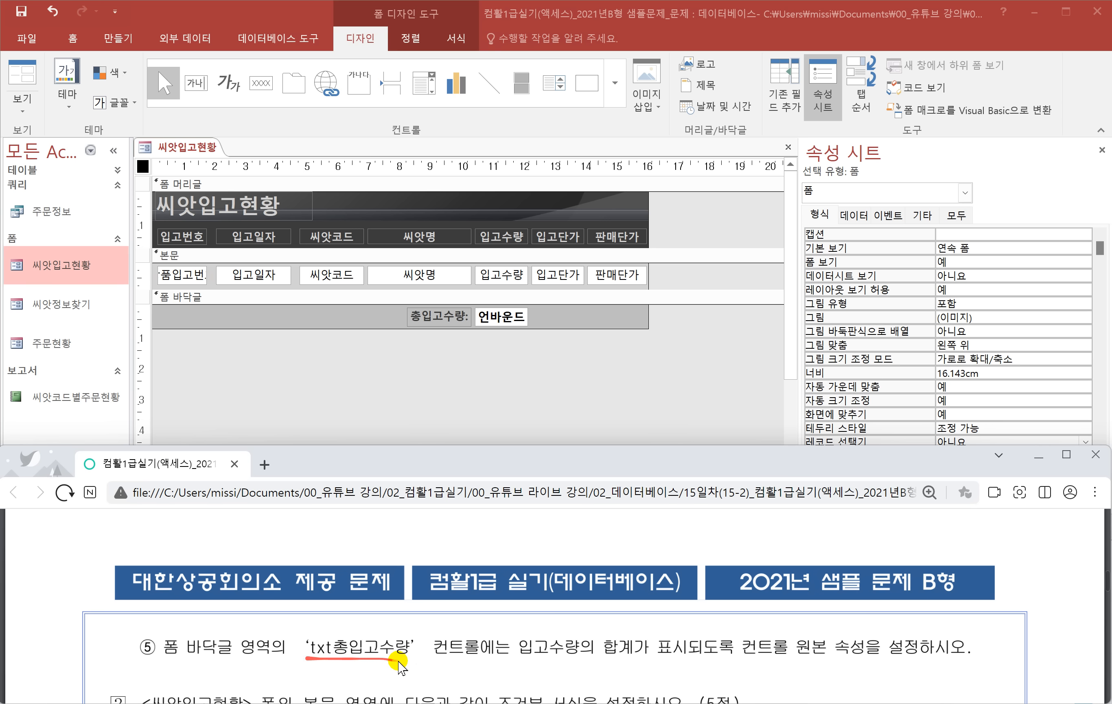
mouse_move(517, 658)
left_mouse_down()
mouse_move(628, 661)
mouse_move(537, 628)
mouse_move(515, 651)
mouse_move(631, 656)
left_mouse_up()
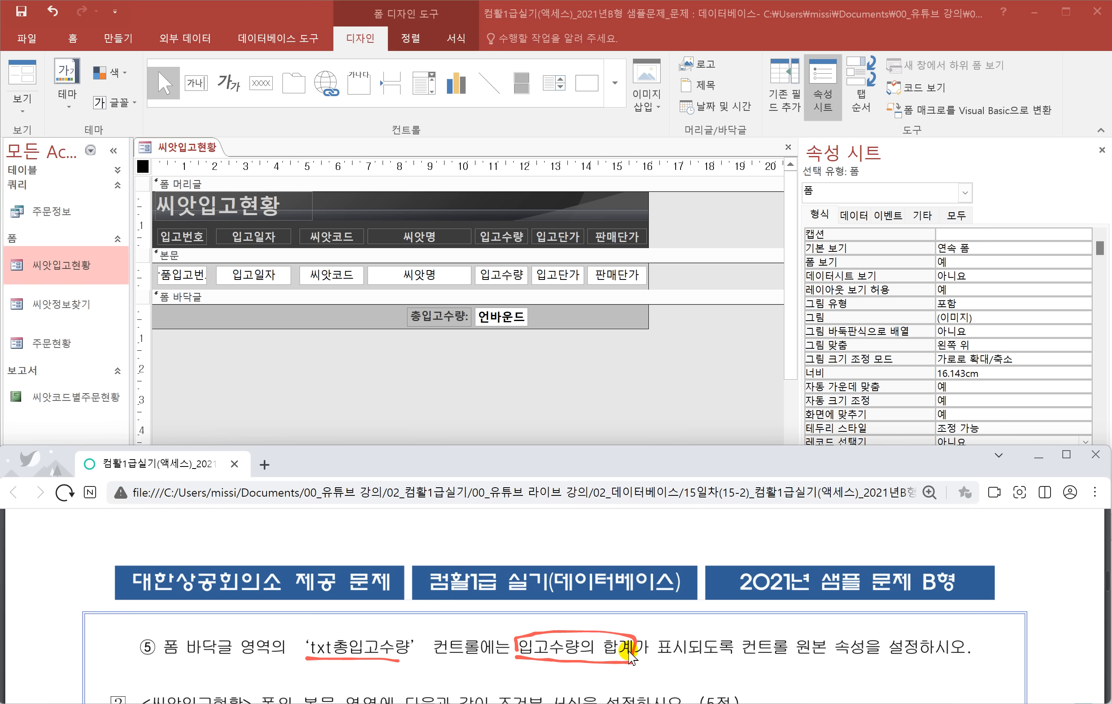
left_click_drag(733, 659, 863, 660)
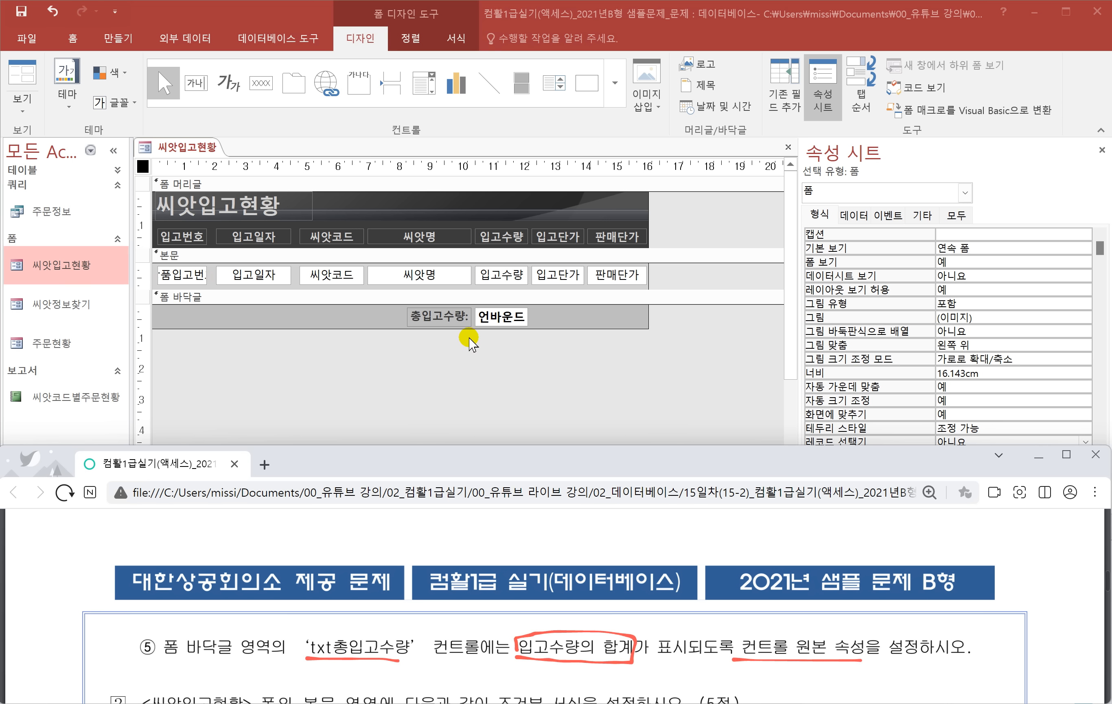
Step: Open the 컨트롤 원본 property of the footer control txt총입고수량 in the 확대/축소 editor
left_click(497, 325)
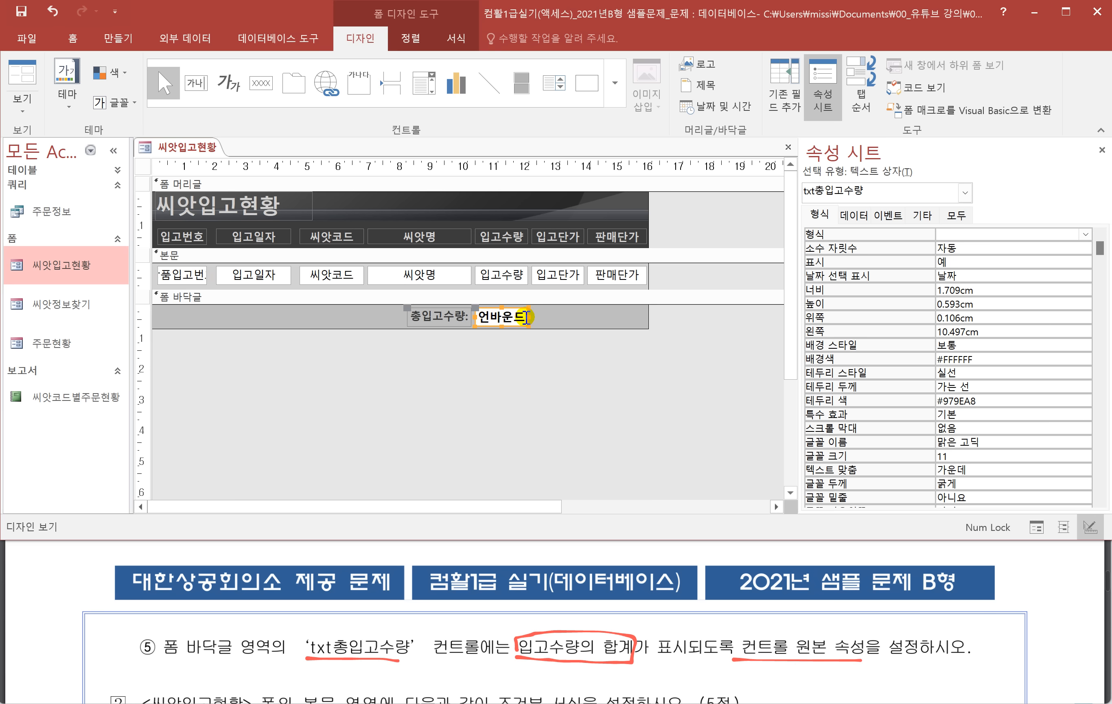
left_click(854, 216)
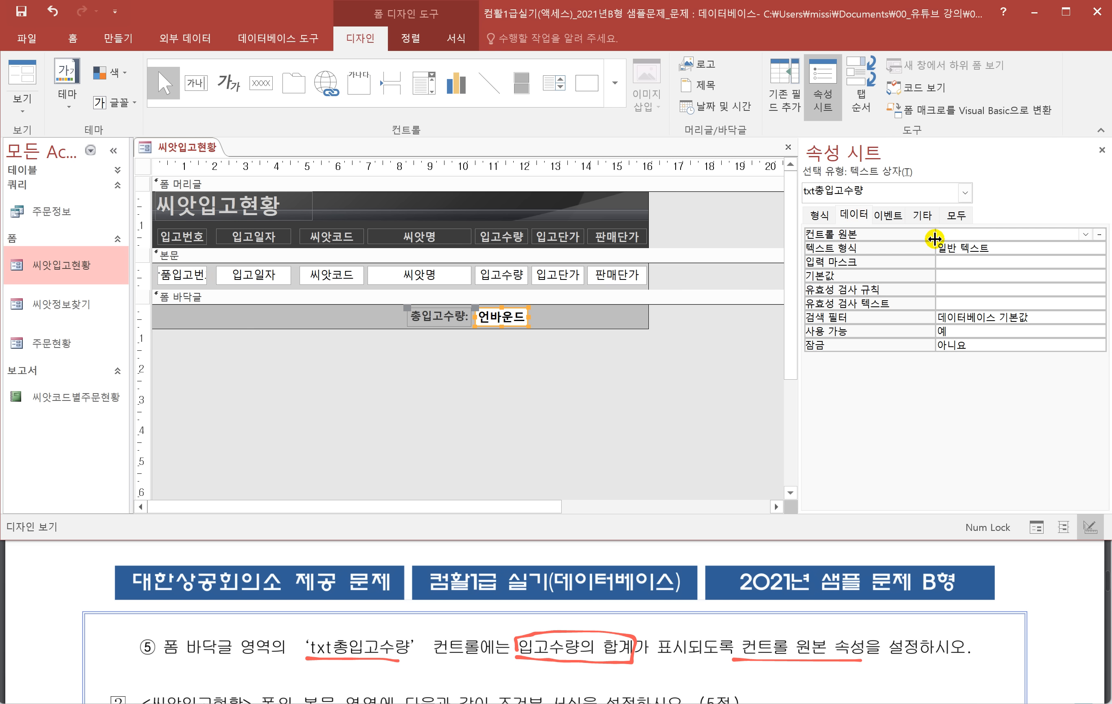
left_click(948, 235)
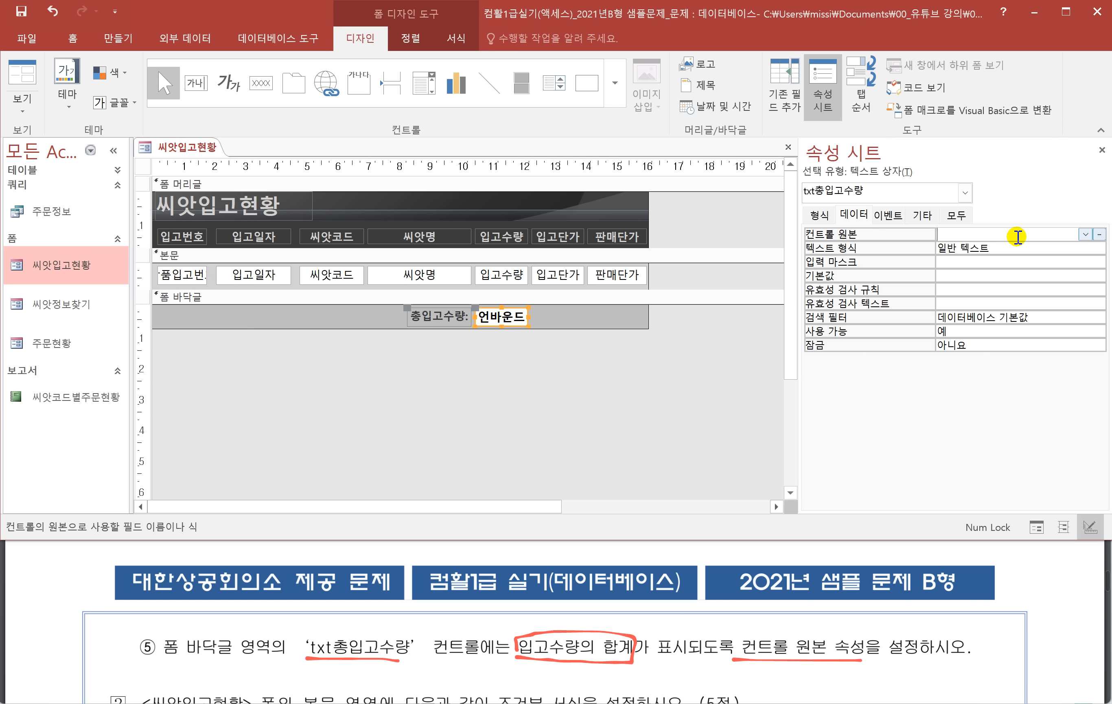
left_click(1099, 235)
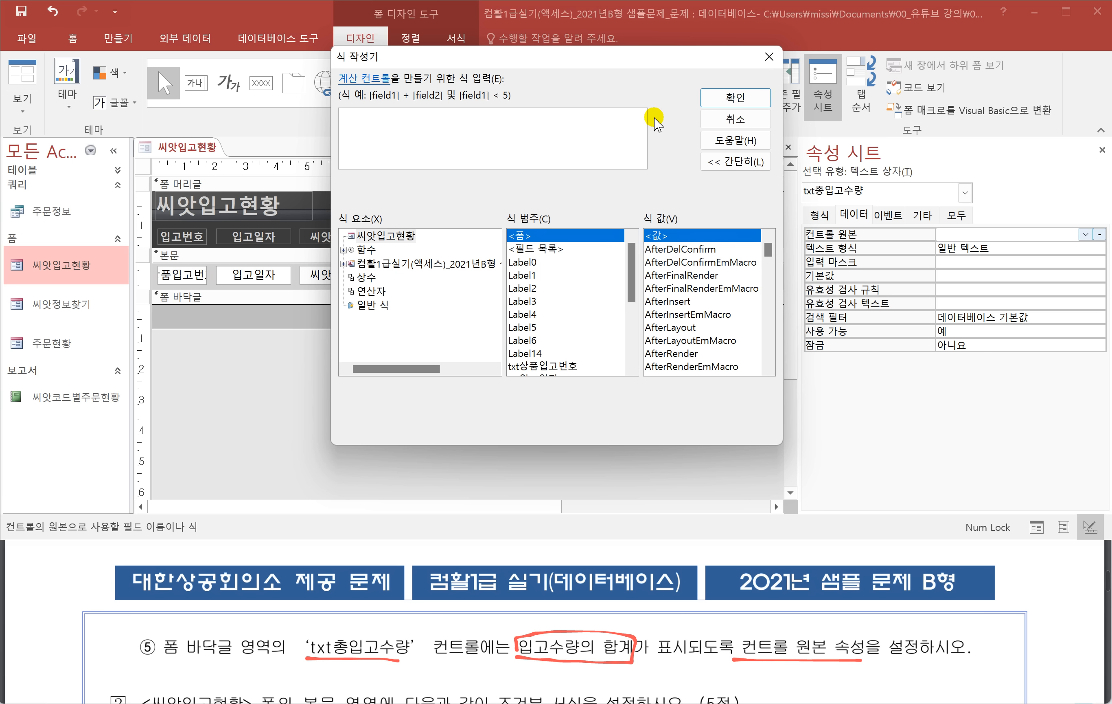
left_click(769, 56)
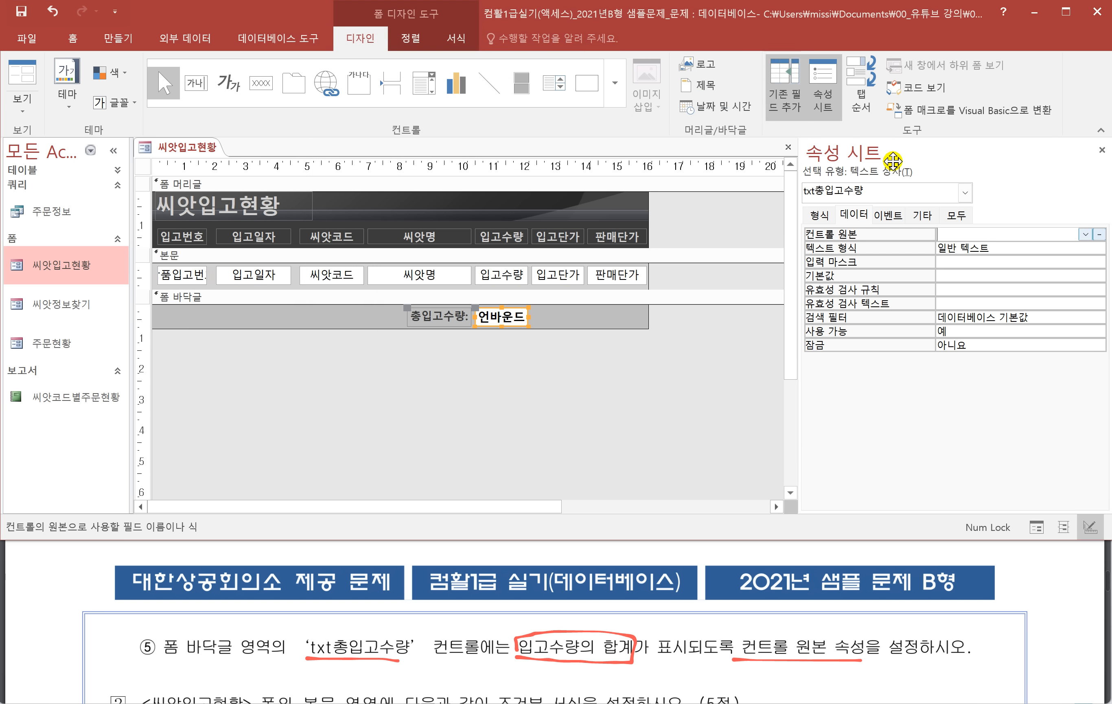
right_click(962, 235)
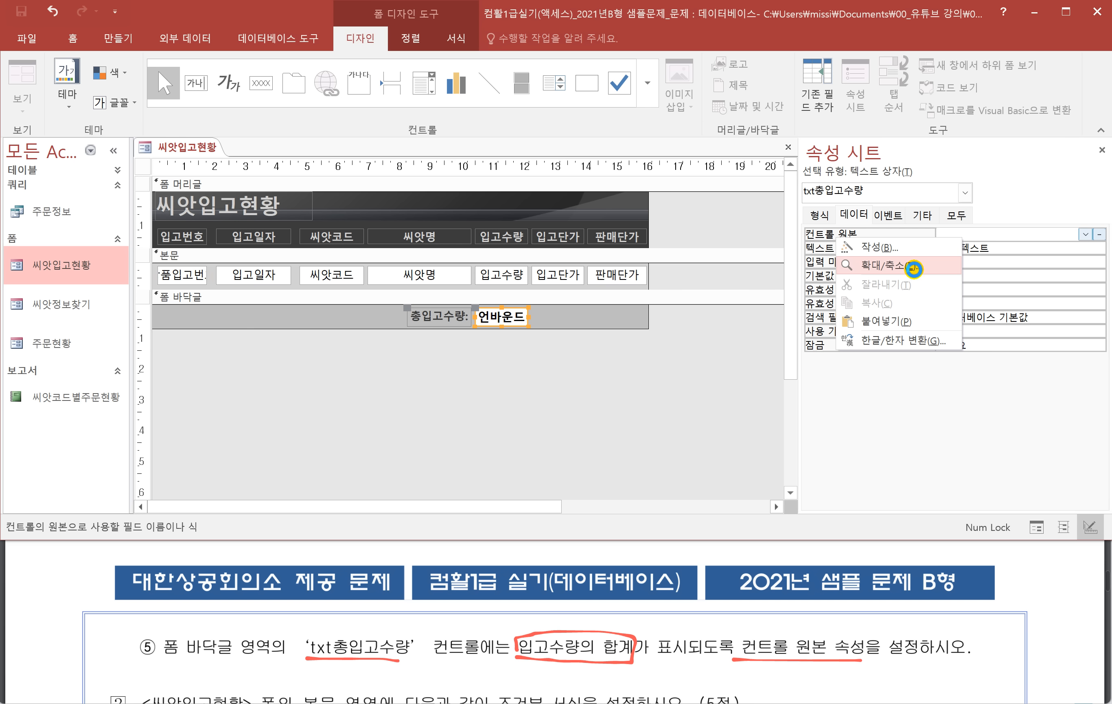
left_click(914, 268)
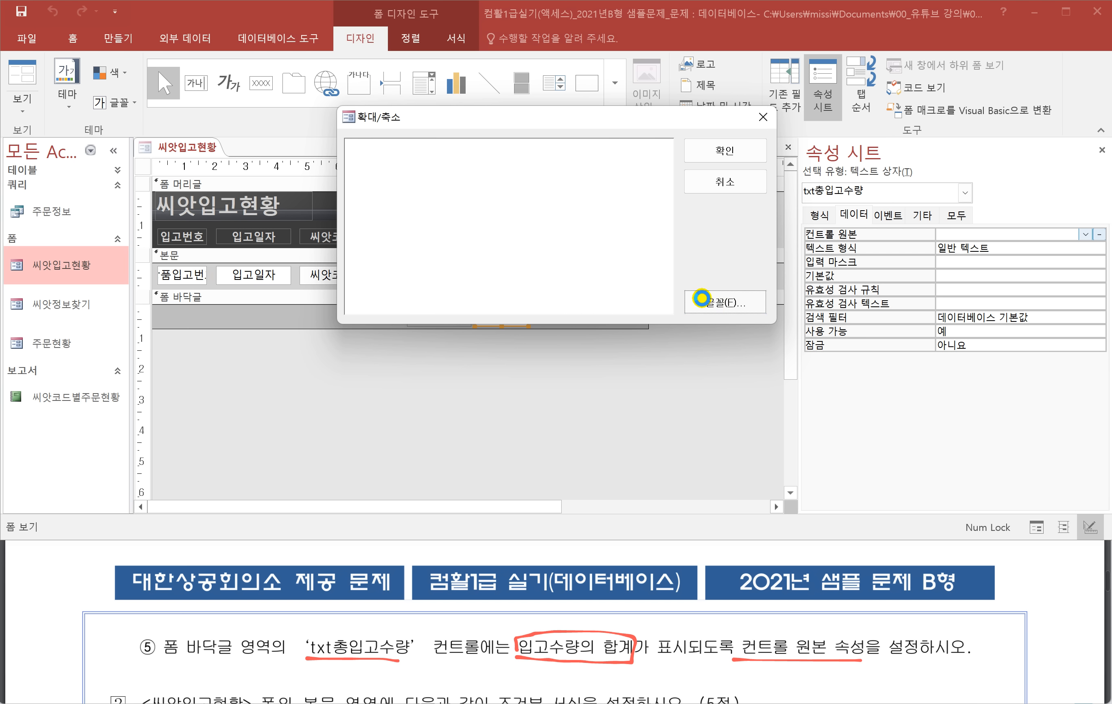
Step: Set the 확대/축소 editor font to 굵게, size 20, and enter =sum([입고수량]) as the control source
left_click(700, 299)
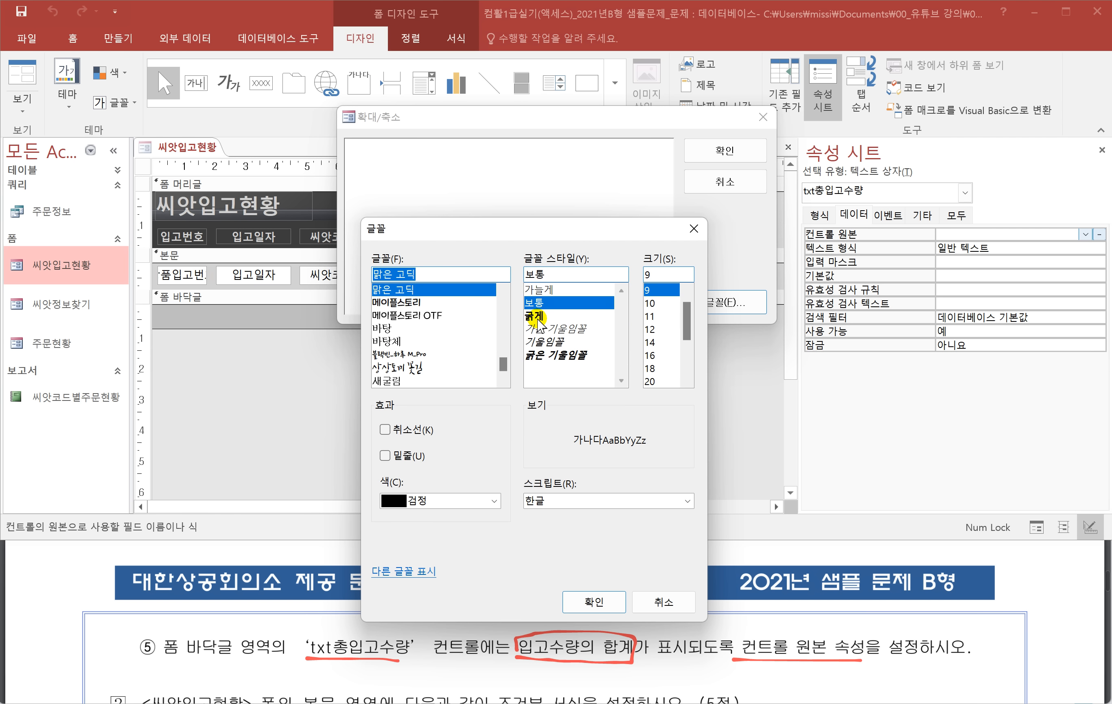
left_click(535, 316)
left_click(651, 381)
left_click(586, 600)
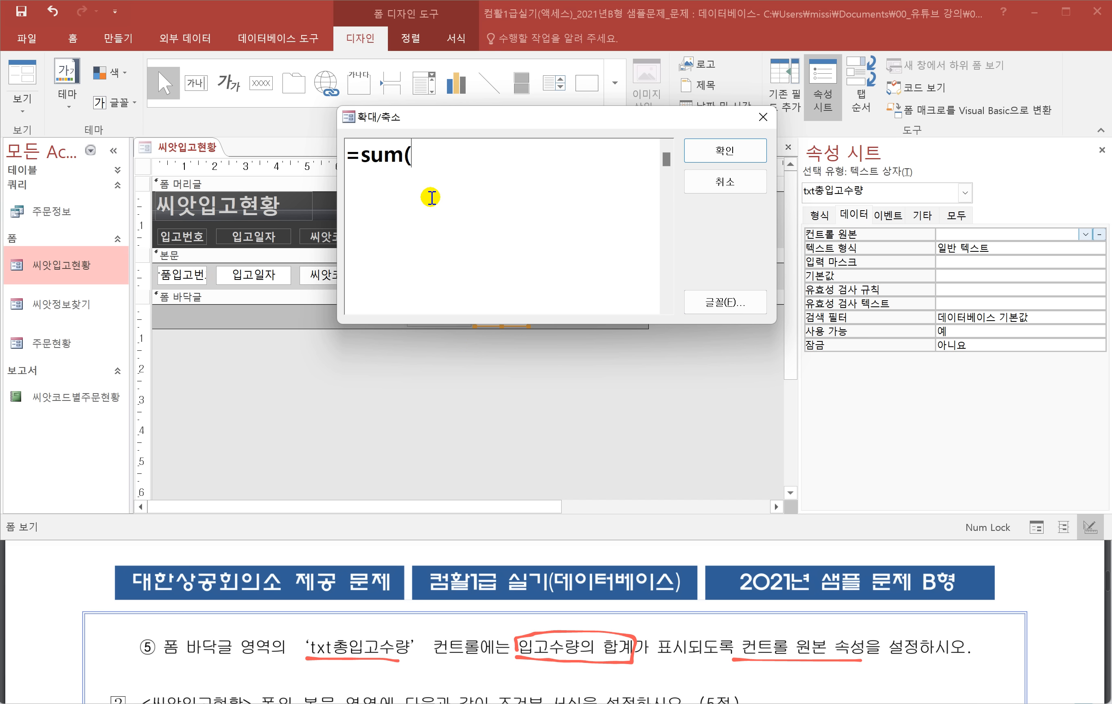
type("입고수량")
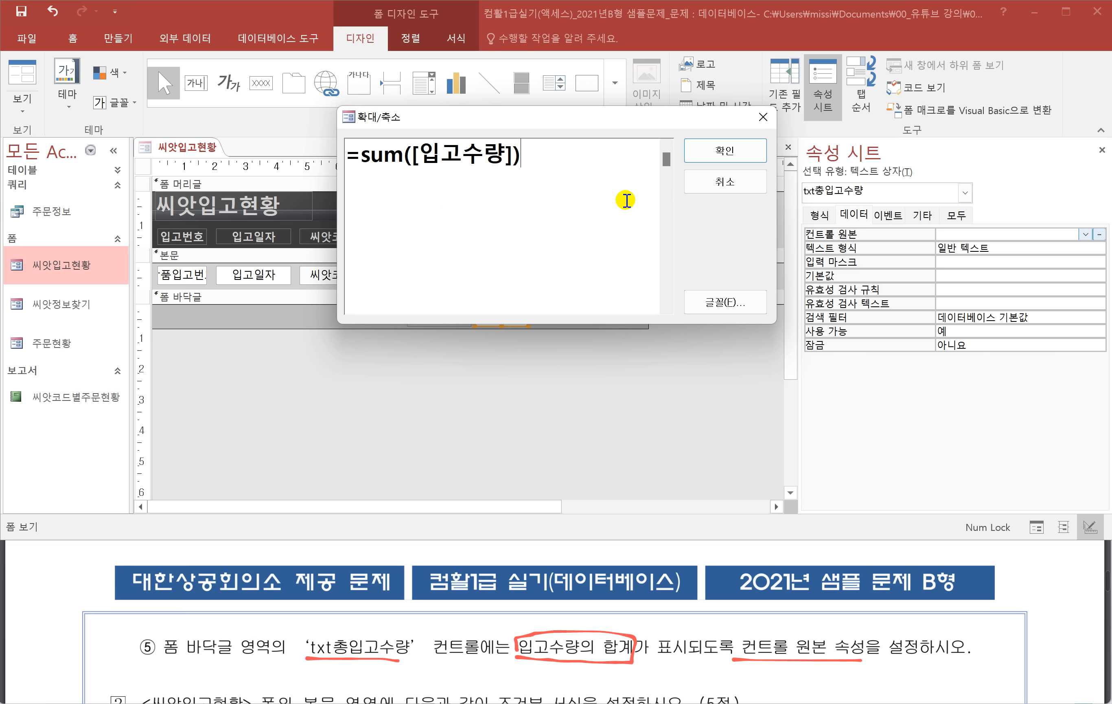
left_click(725, 151)
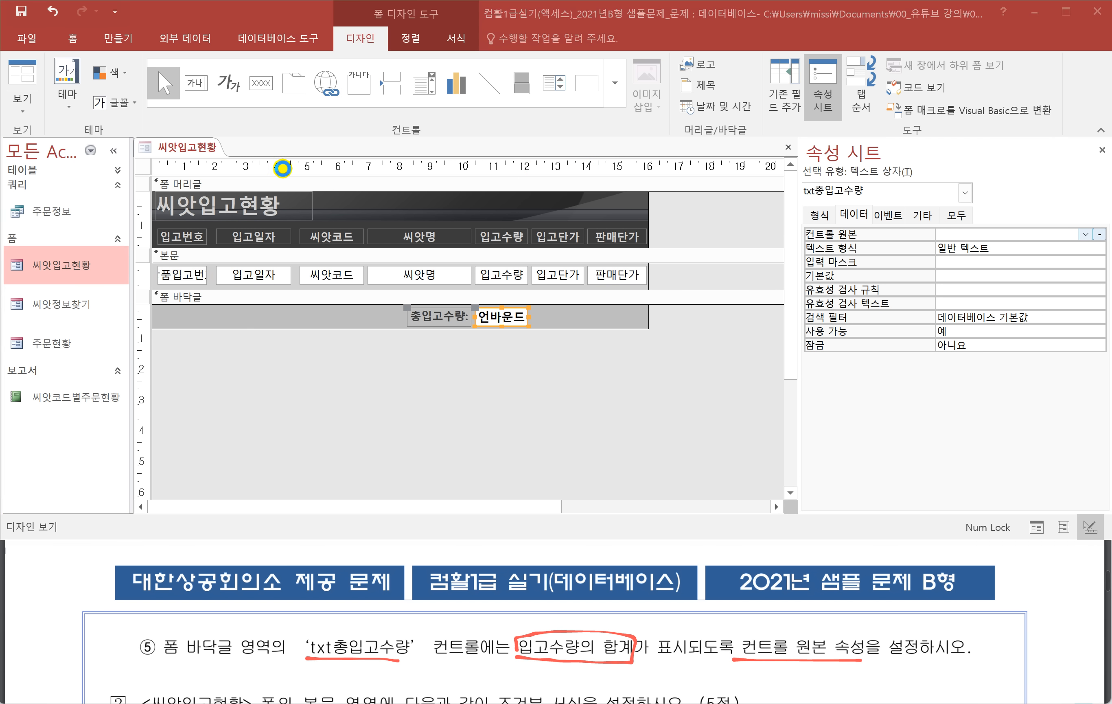
Step: Compare the footer total in Form view with the exam sheet's sample image, and return to Design view
right_click(187, 148)
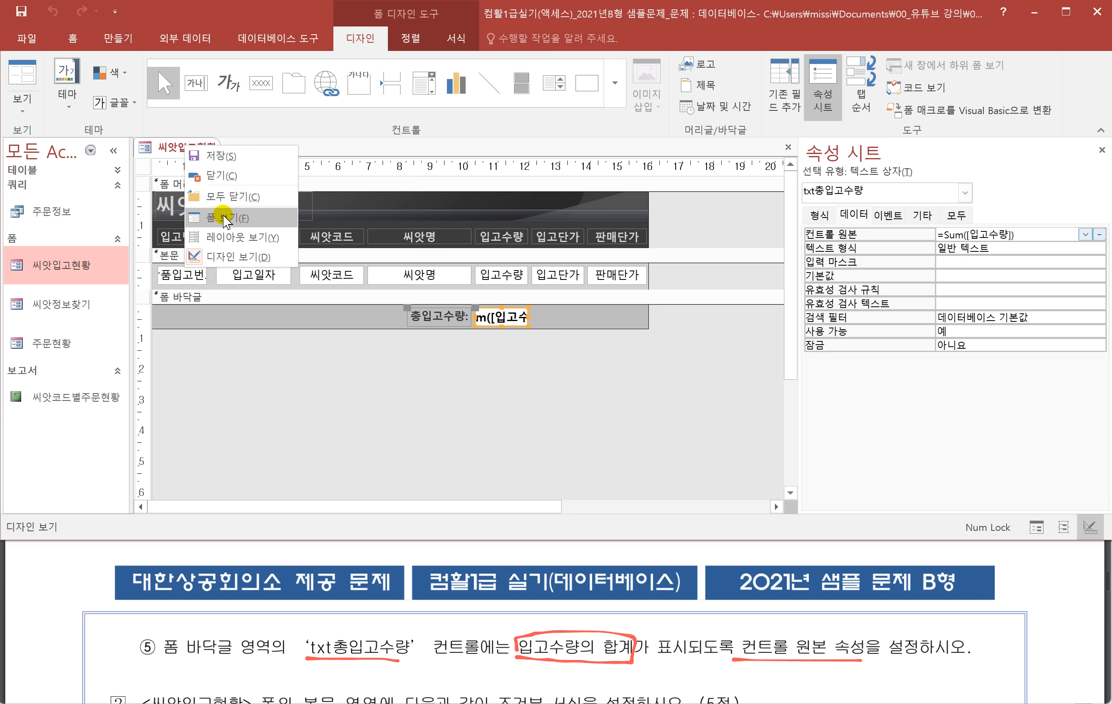
left_click(223, 217)
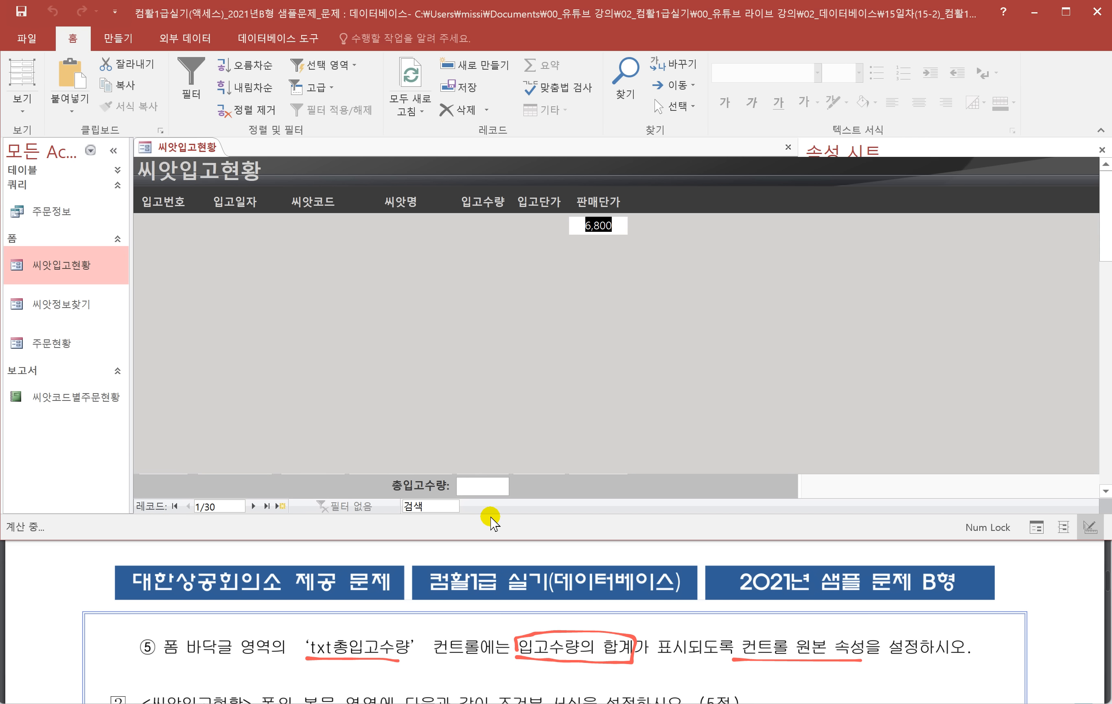
scroll(634, 623, "up", 1)
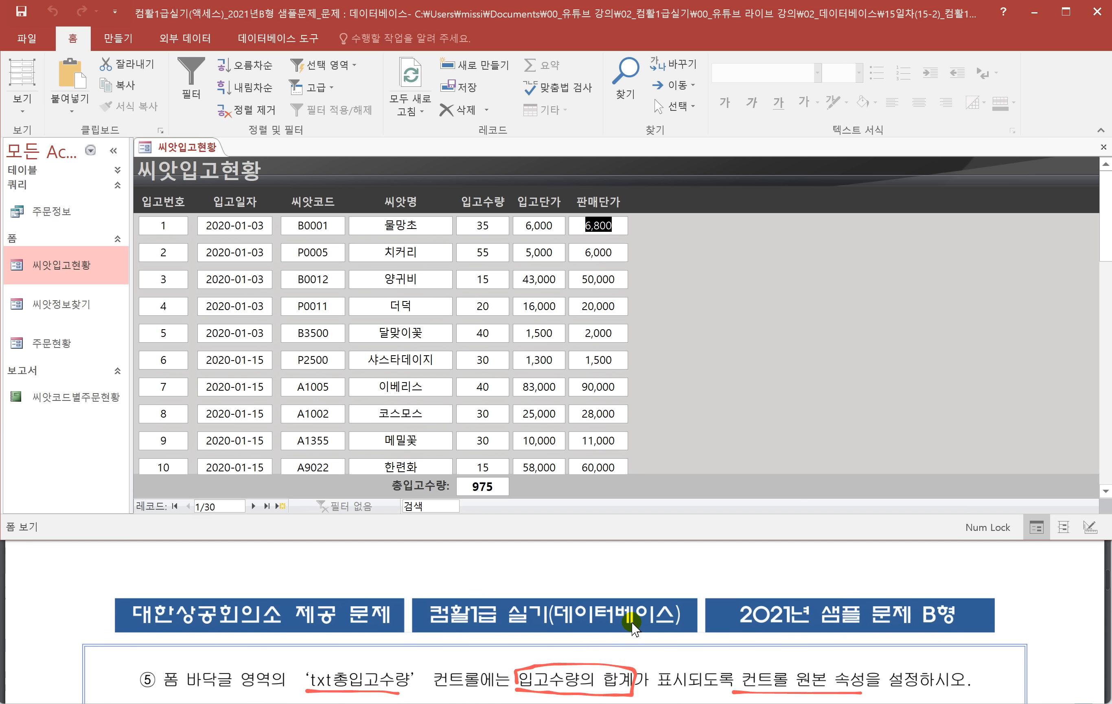
scroll(633, 624, "up", 5)
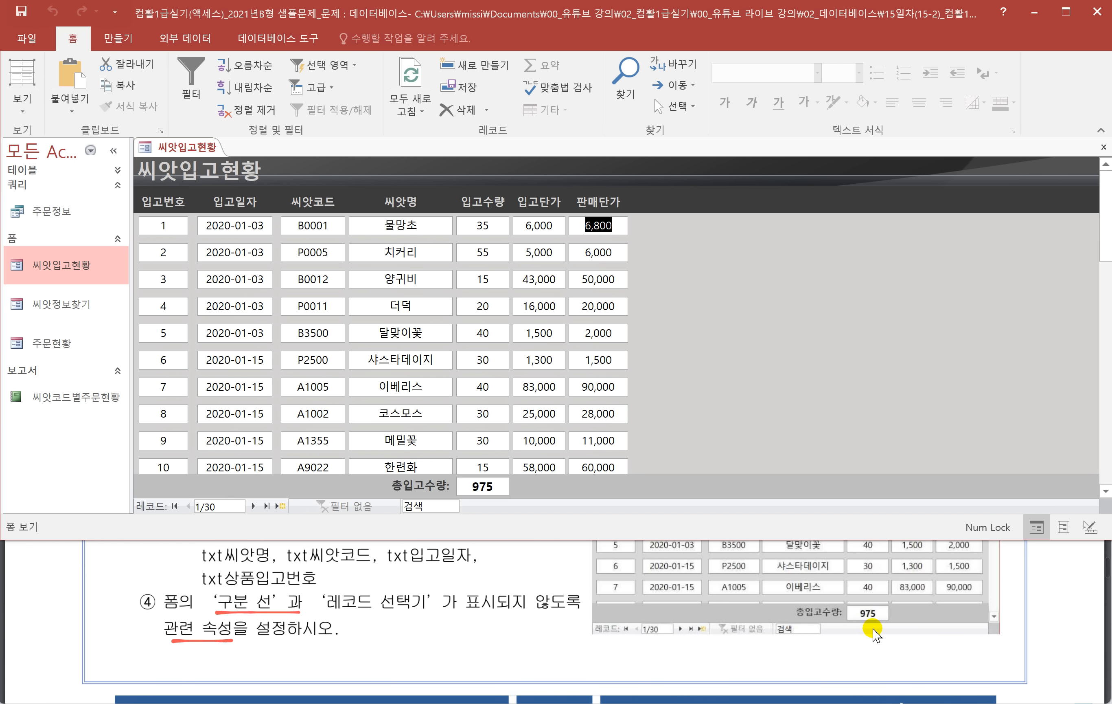
left_click(194, 147)
right_click(194, 147)
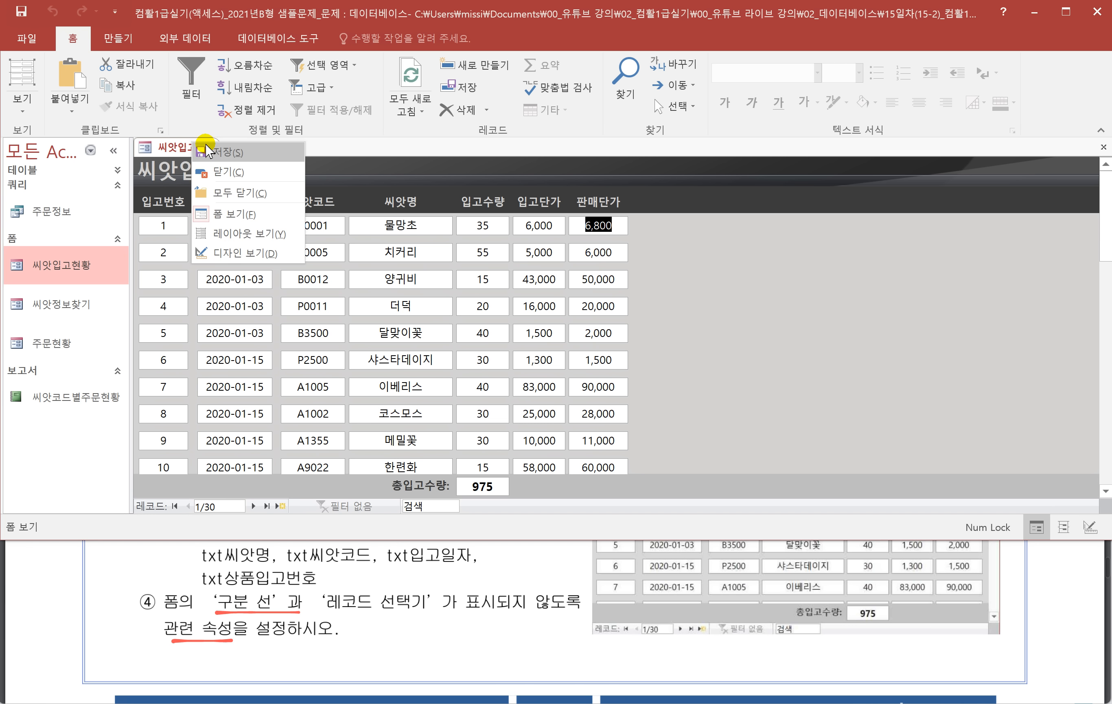
key("Escape")
right_click(213, 140)
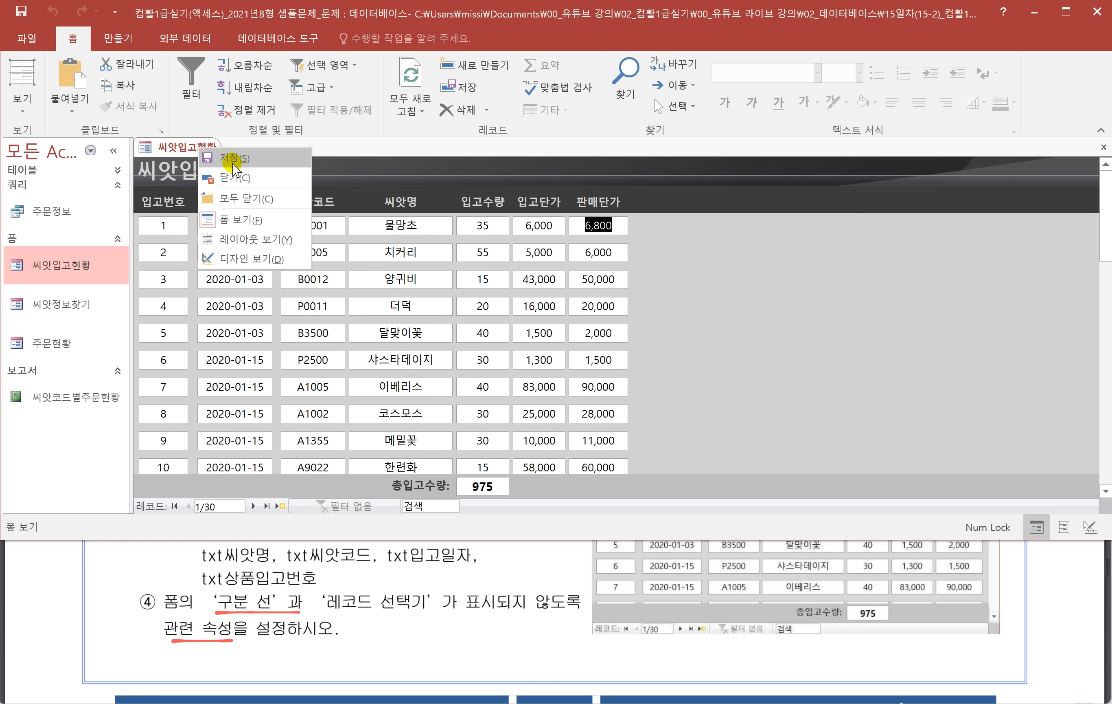
left_click(235, 240)
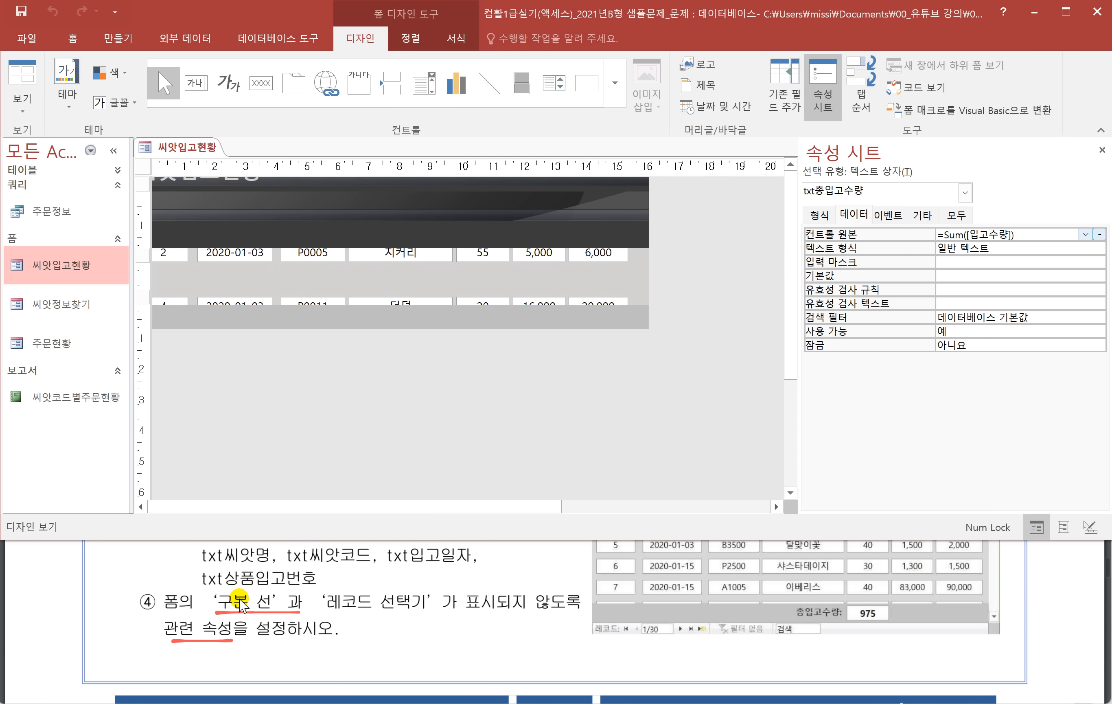
Step: In question 2 of the exam sheet, underline '씨앗입고현황' and '본문 영역', and box '조건부 서식'
scroll(256, 593, "down", 5)
scroll(257, 601, "down", 3)
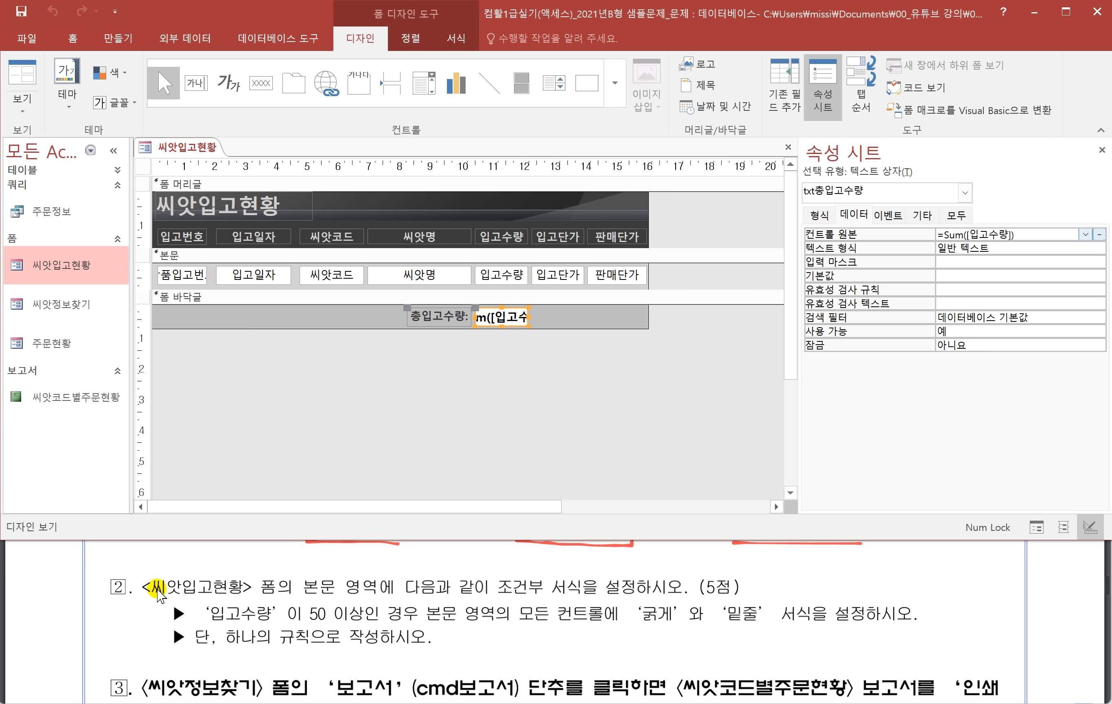
left_click(153, 600)
left_click_drag(220, 593, 368, 597)
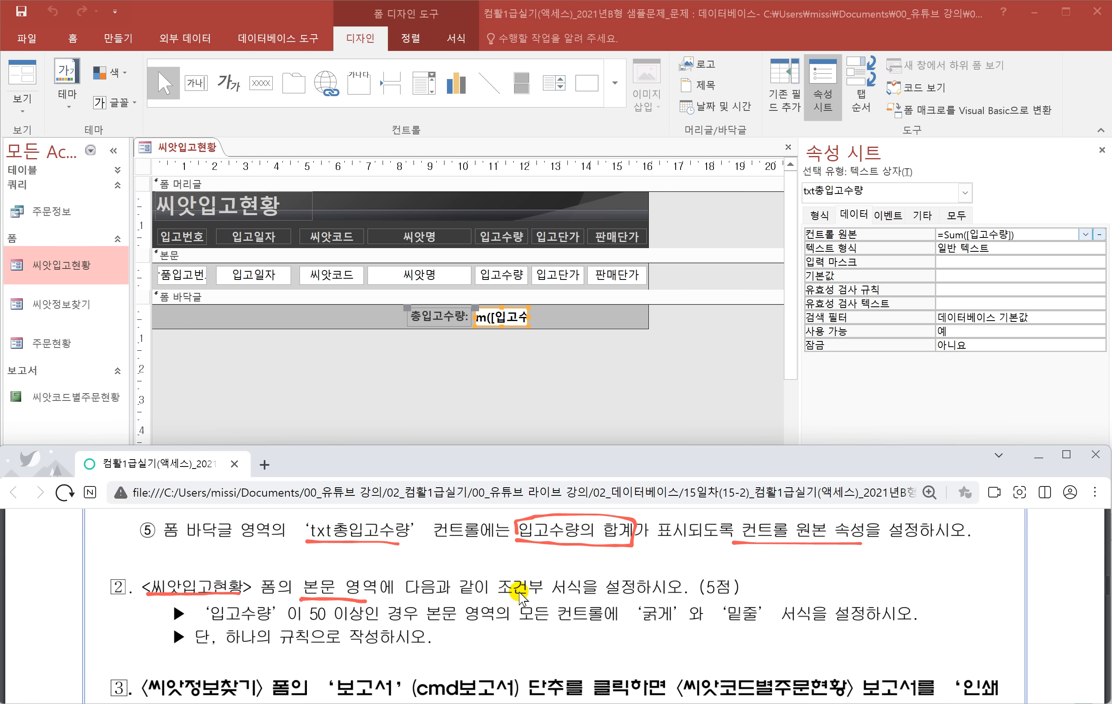
mouse_move(495, 576)
left_mouse_down()
mouse_move(530, 602)
mouse_move(581, 601)
mouse_move(589, 571)
mouse_move(499, 577)
left_mouse_up()
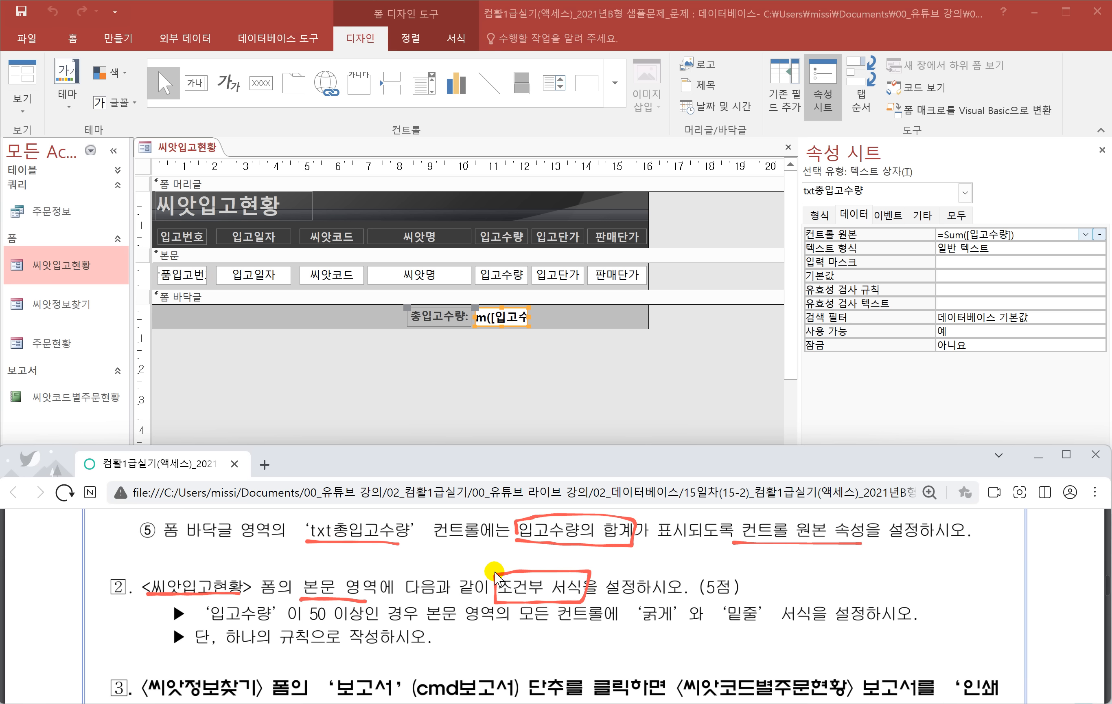
Step: Underline '입고수량'이 50 이상 in question 2 and label it with an arrow and the handwritten word 조건
left_click_drag(207, 632, 370, 624)
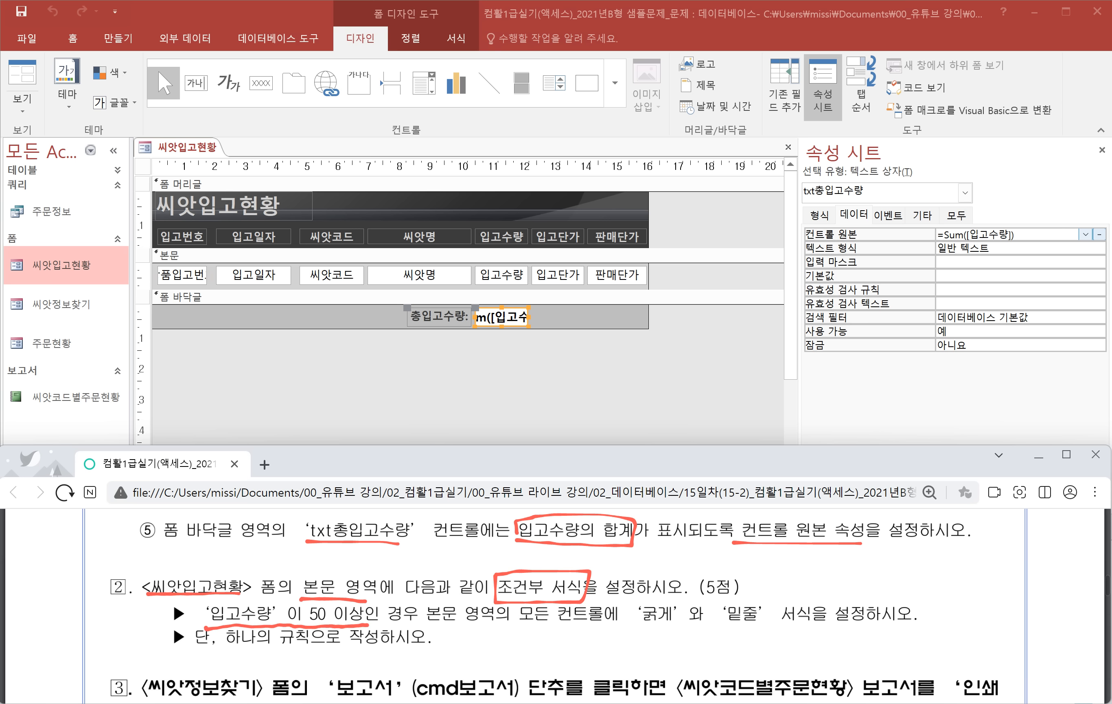
left_click_drag(277, 654, 280, 629)
mouse_move(267, 642)
left_mouse_down()
mouse_move(281, 628)
mouse_move(291, 635)
mouse_move(287, 673)
mouse_move(296, 672)
left_mouse_up()
left_click_drag(288, 677, 307, 673)
left_click_drag(314, 663, 324, 670)
left_click_drag(310, 670, 335, 674)
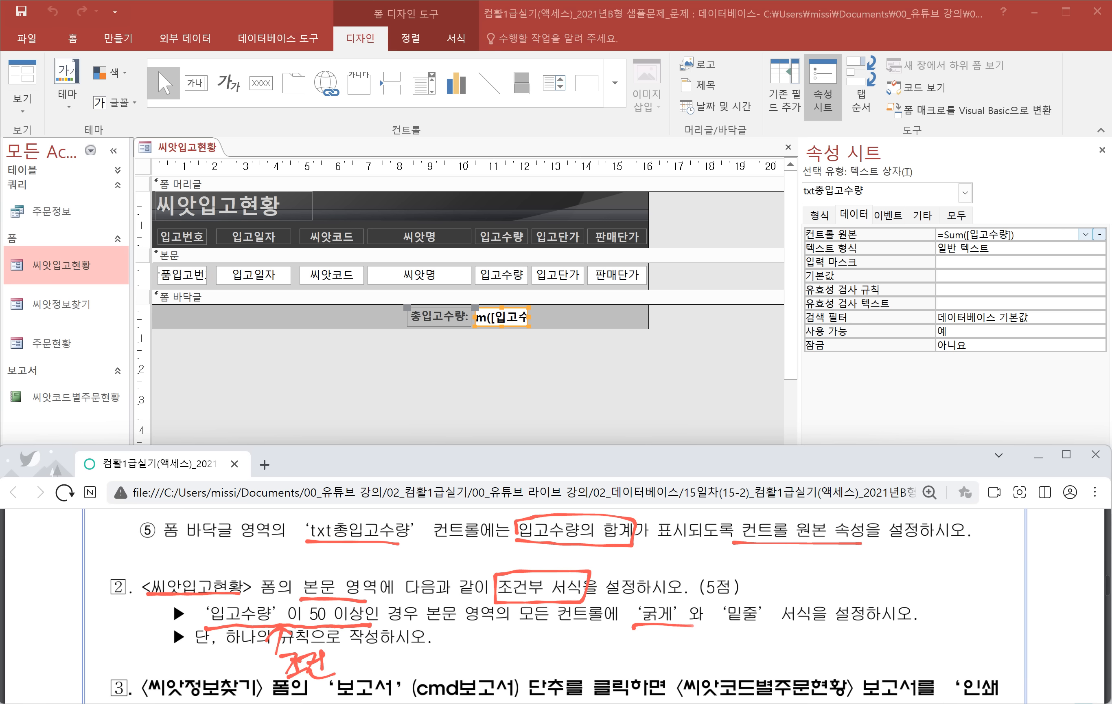
Step: Underline the '굵게' and '밑줄' requirement with the handwritten label 서식, and box '본문 영역의 모든 컨트롤'
left_click_drag(765, 626, 800, 620)
left_click_drag(687, 636, 663, 656)
left_click_drag(670, 642, 695, 656)
left_click_drag(698, 648, 712, 644)
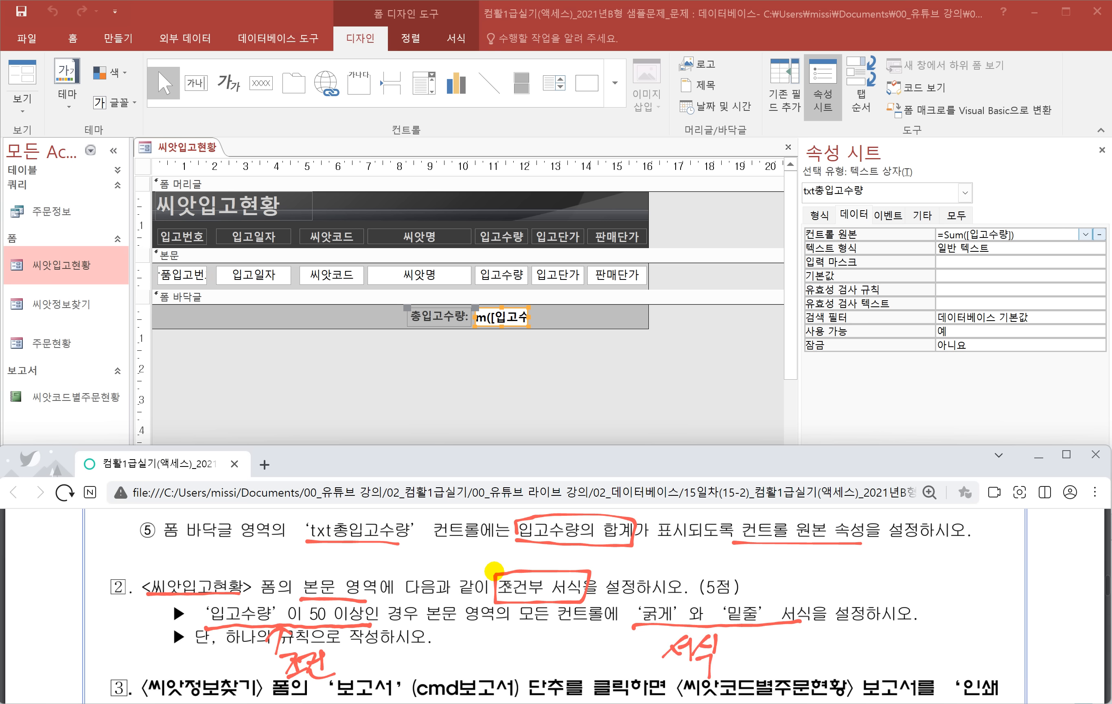
left_click_drag(426, 601, 423, 634)
left_click_drag(596, 610, 595, 626)
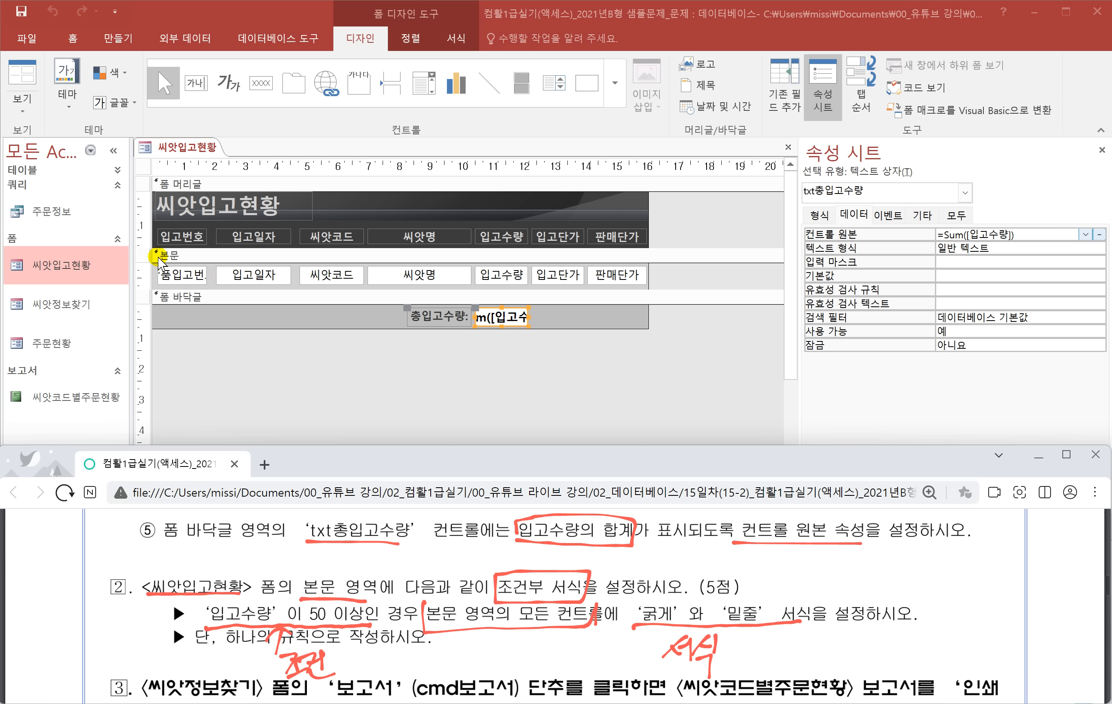
Step: Select all controls in the body section and start a new conditional formatting rule with the expression [입고수량]>=50
left_click(142, 274)
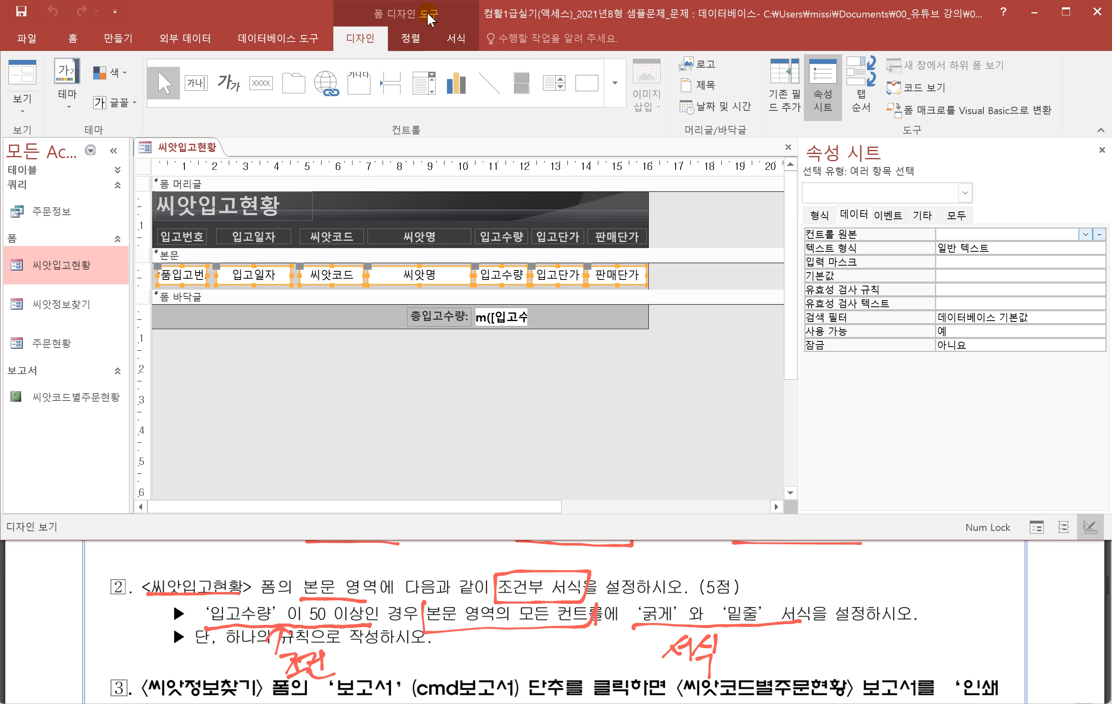
left_click(447, 39)
left_click(670, 105)
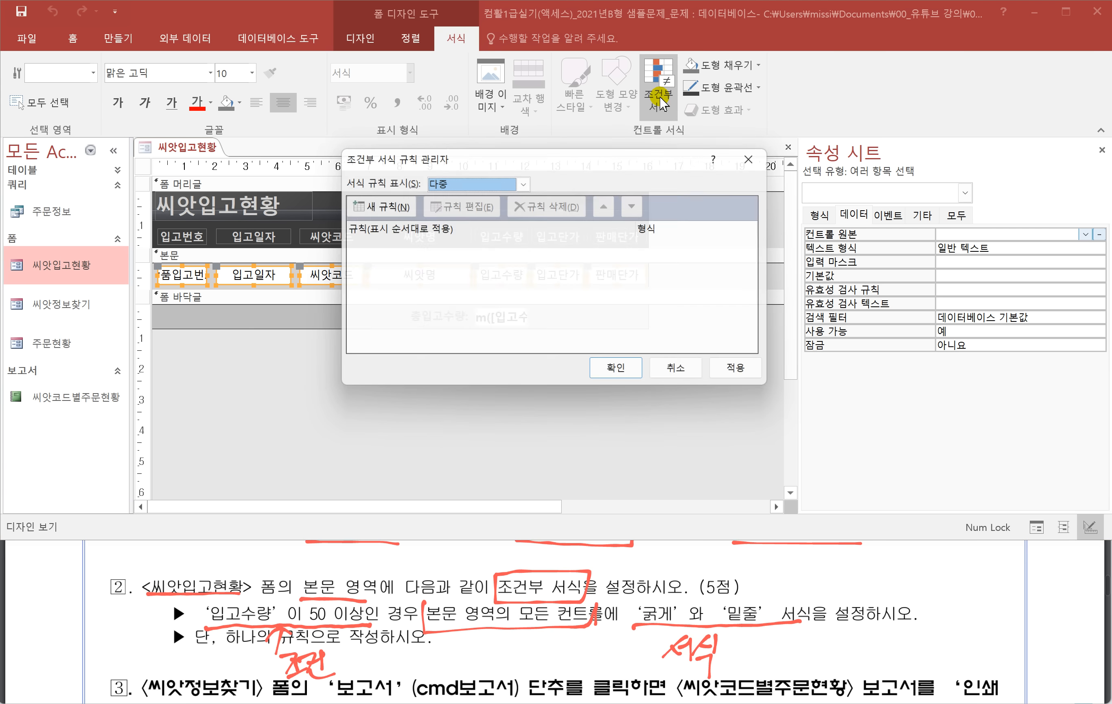
left_click(389, 205)
left_click(408, 268)
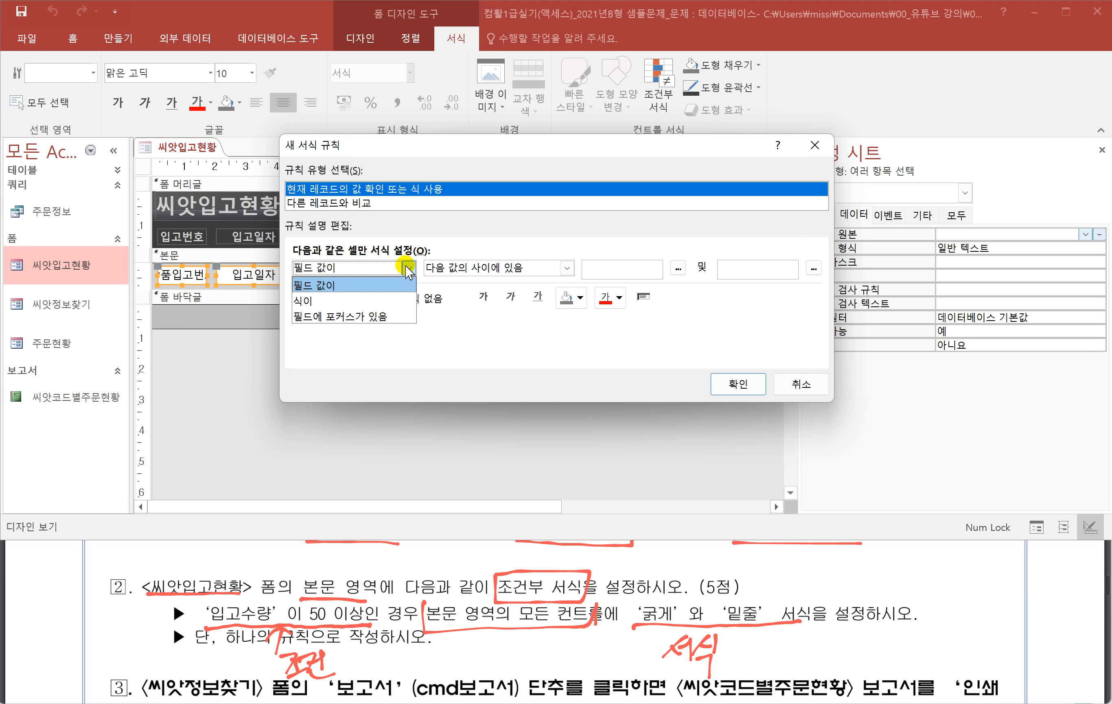
left_click(332, 301)
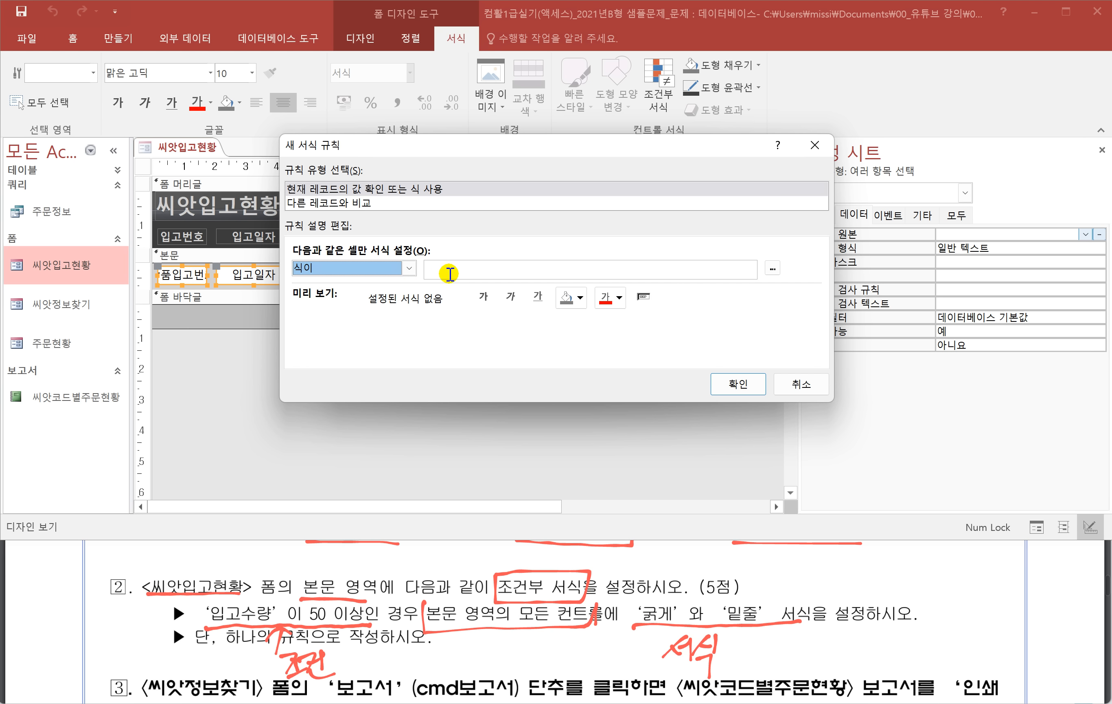
left_click(458, 271)
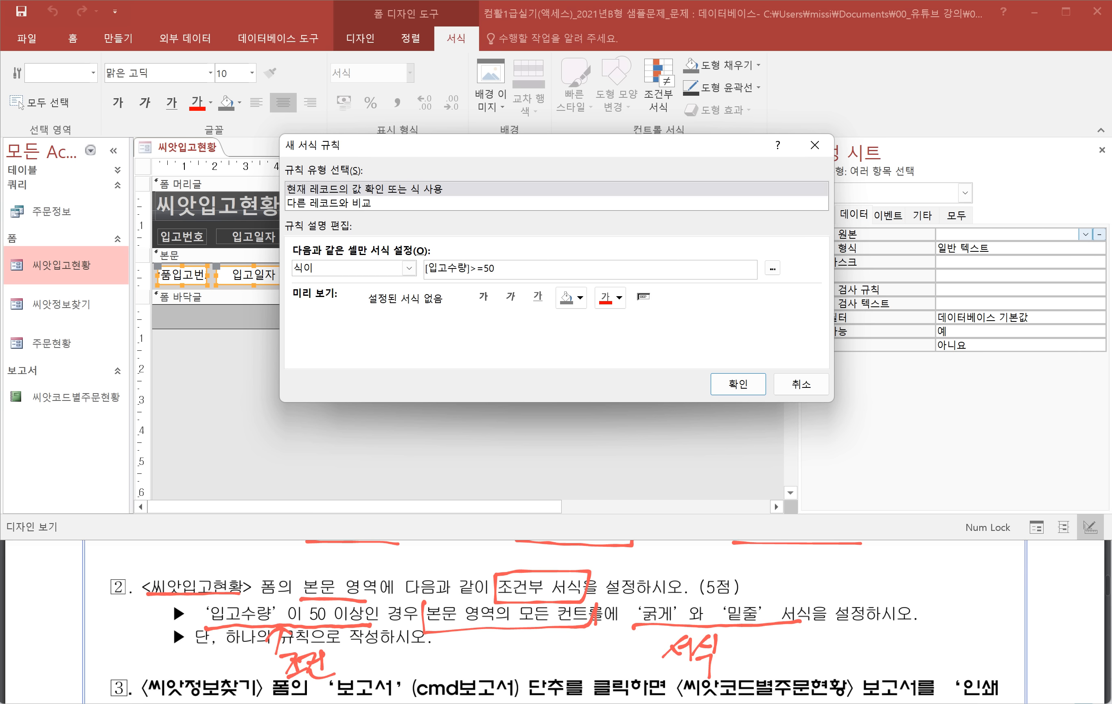
Step: Give the new conditional formatting rule bold and underline, and apply it to the selected controls
left_click(484, 298)
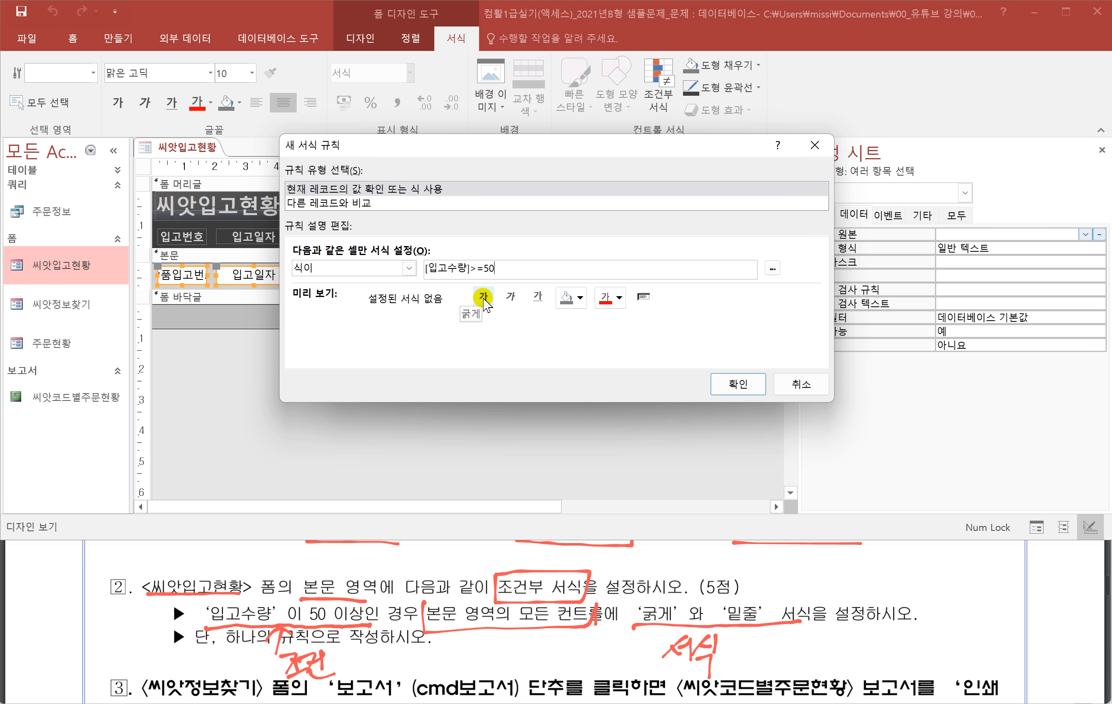
left_click(538, 298)
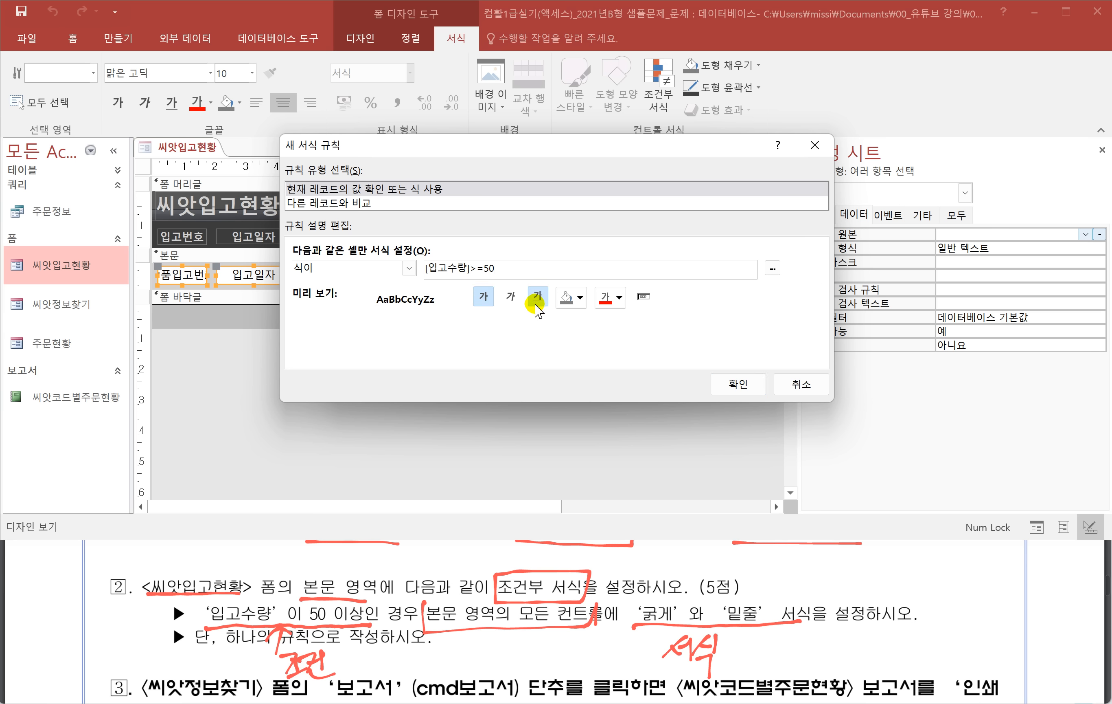
left_click(739, 384)
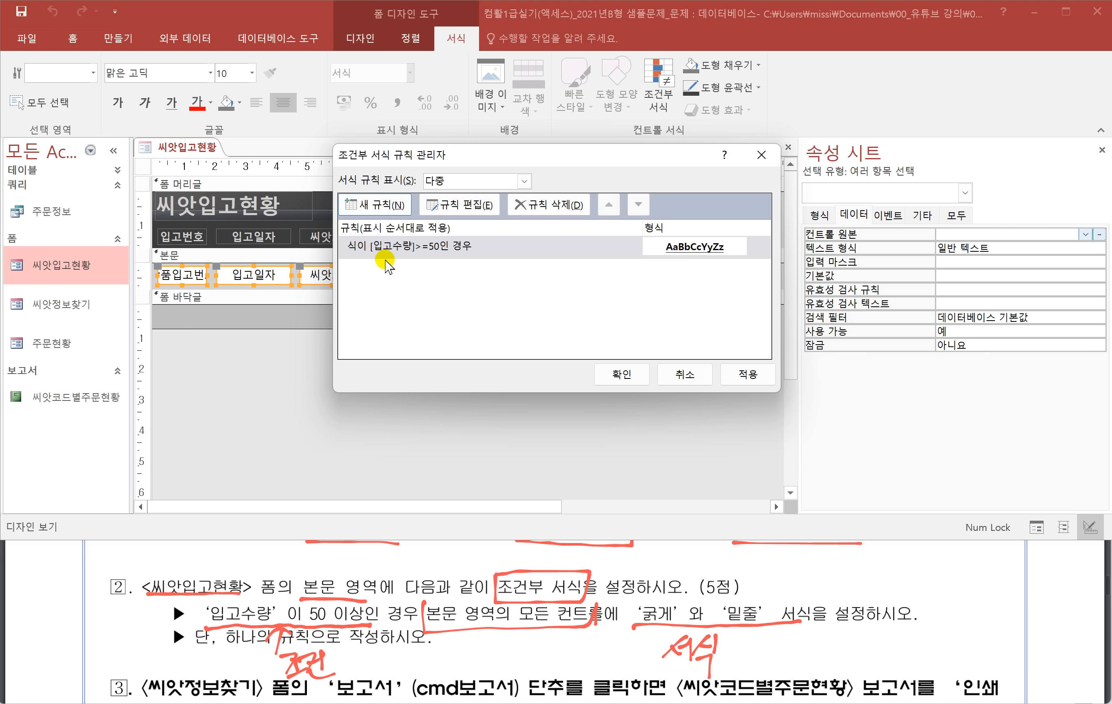
left_click(623, 375)
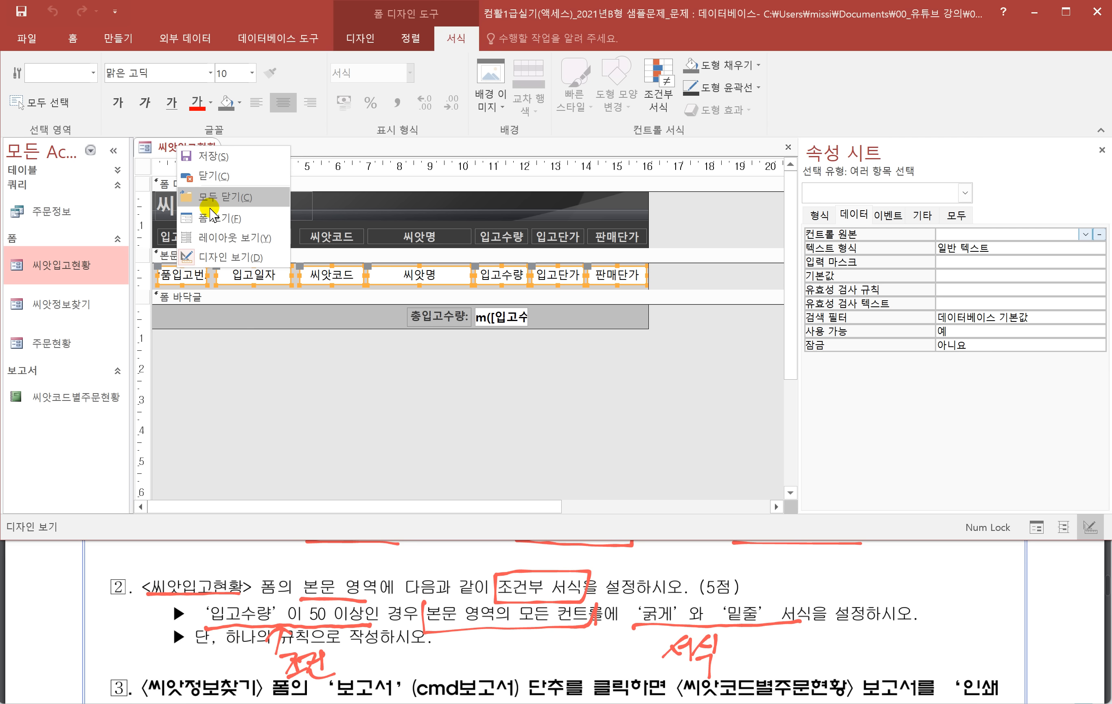
Step: Check the conditional formatting across the records in Form view, and close the 씨앗입고현황 form
left_click(219, 213)
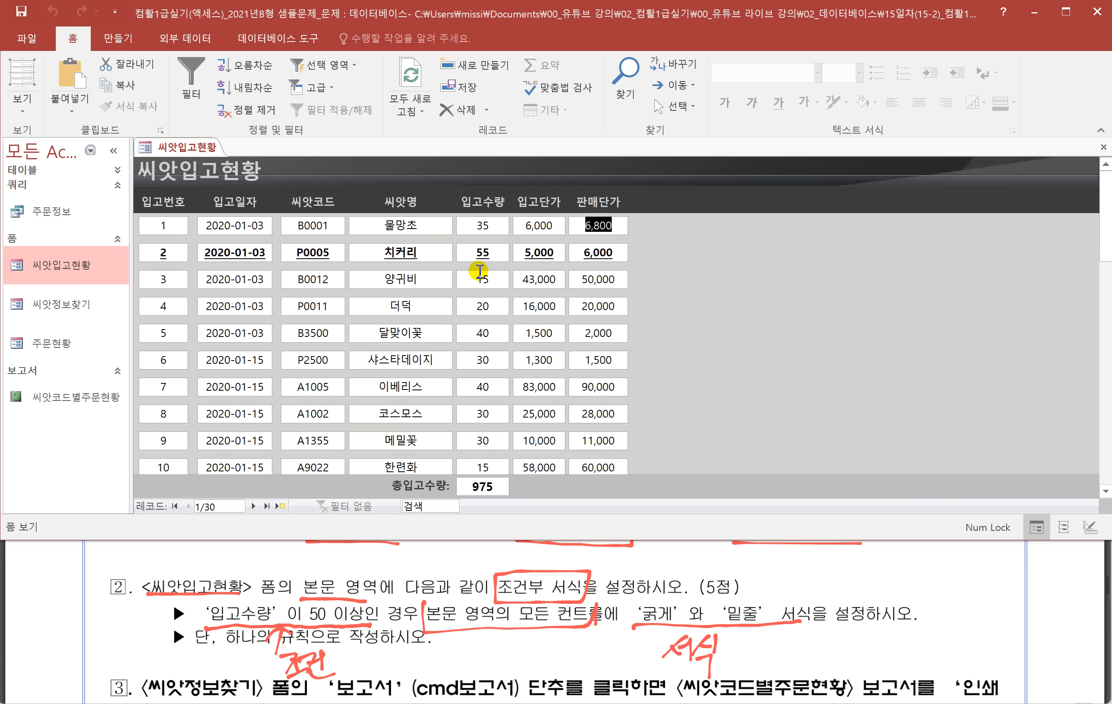
scroll(473, 282, "down", 1)
scroll(473, 282, "down", 1)
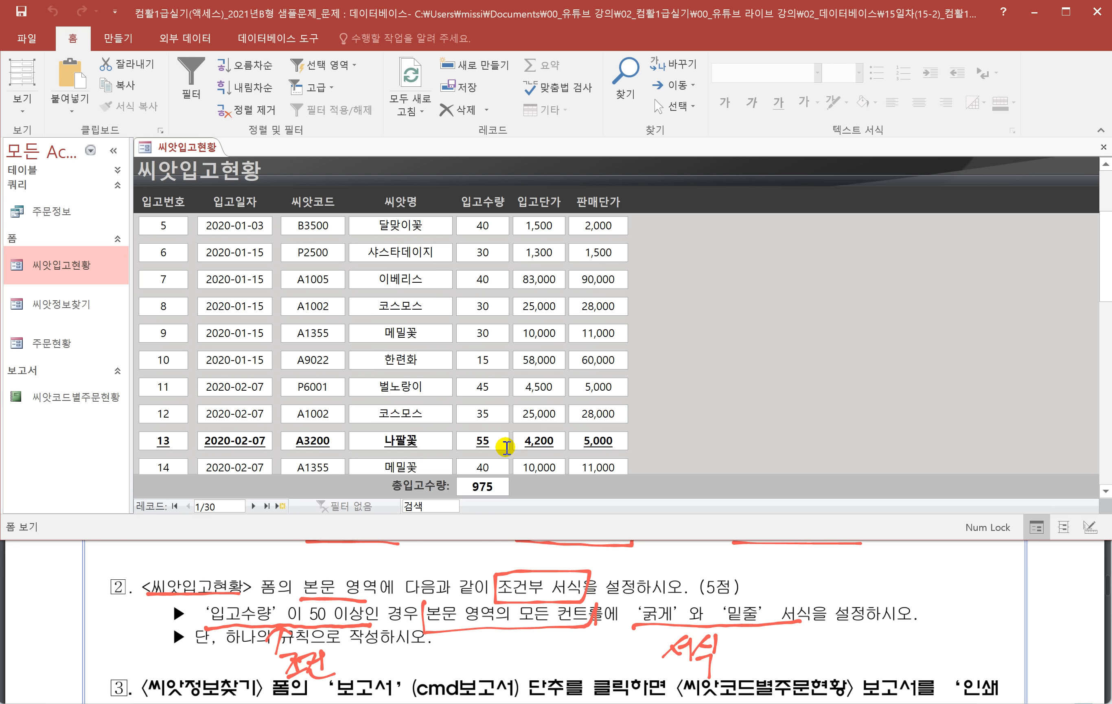
right_click(179, 142)
left_click(178, 151)
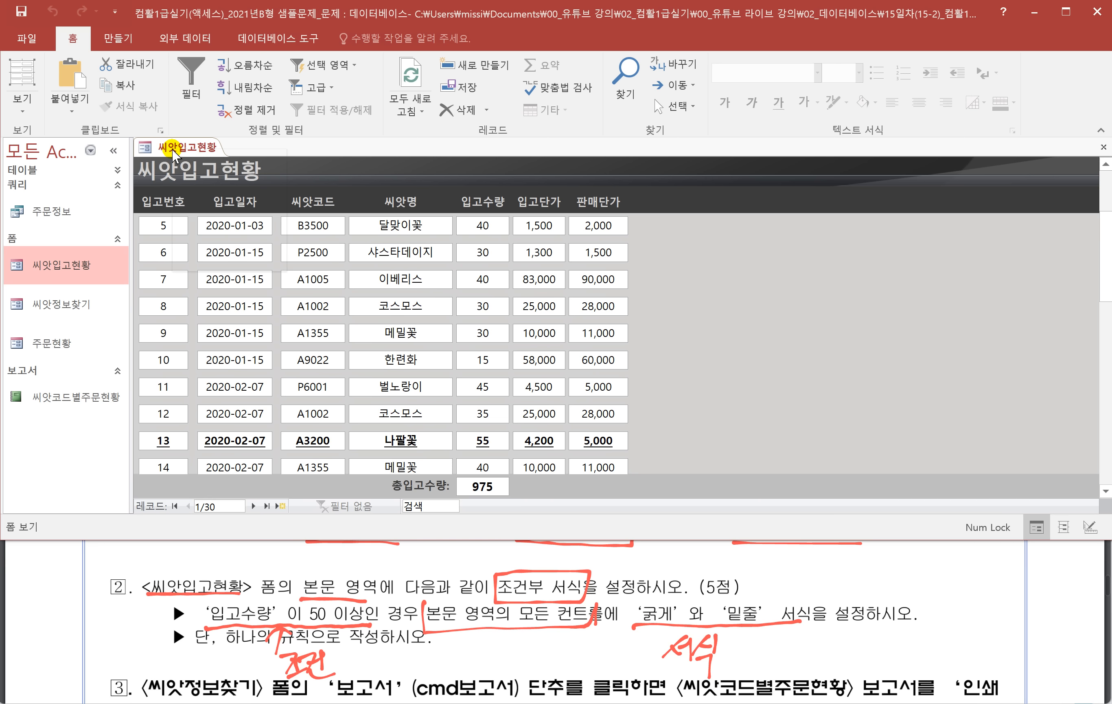
right_click(173, 156)
left_click(203, 183)
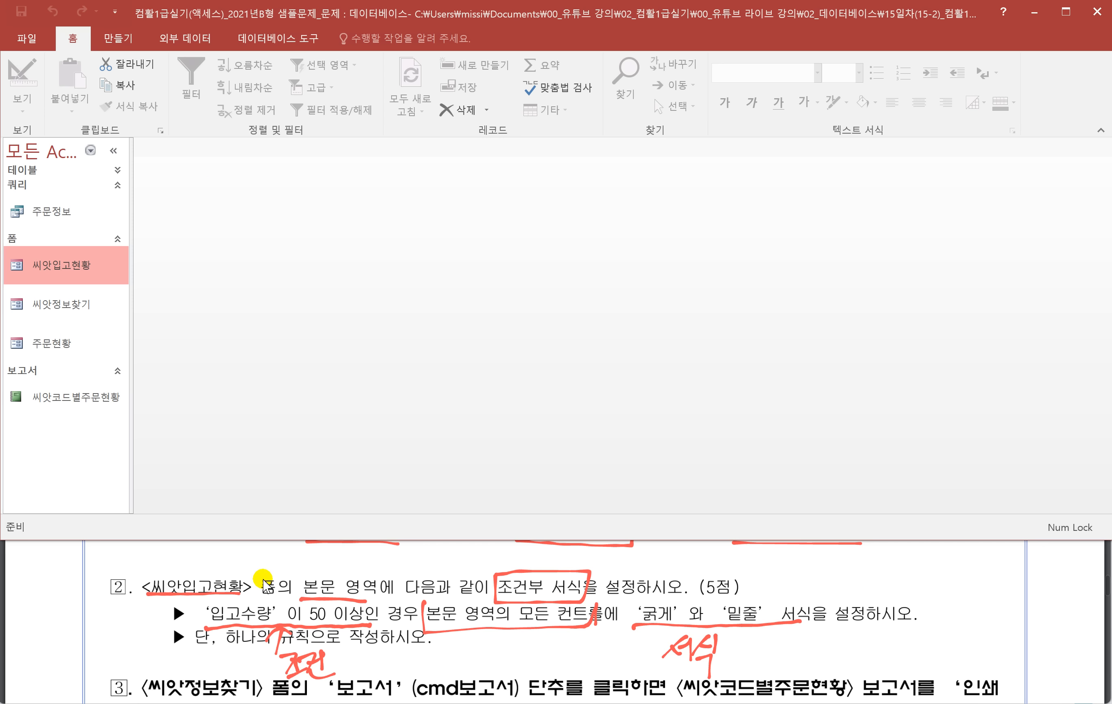
Step: Underline '씨앗정보찾기' in question 3, and open the 씨앗정보찾기 form in Design view with its 보고서 button selected
scroll(267, 618, "down", 2)
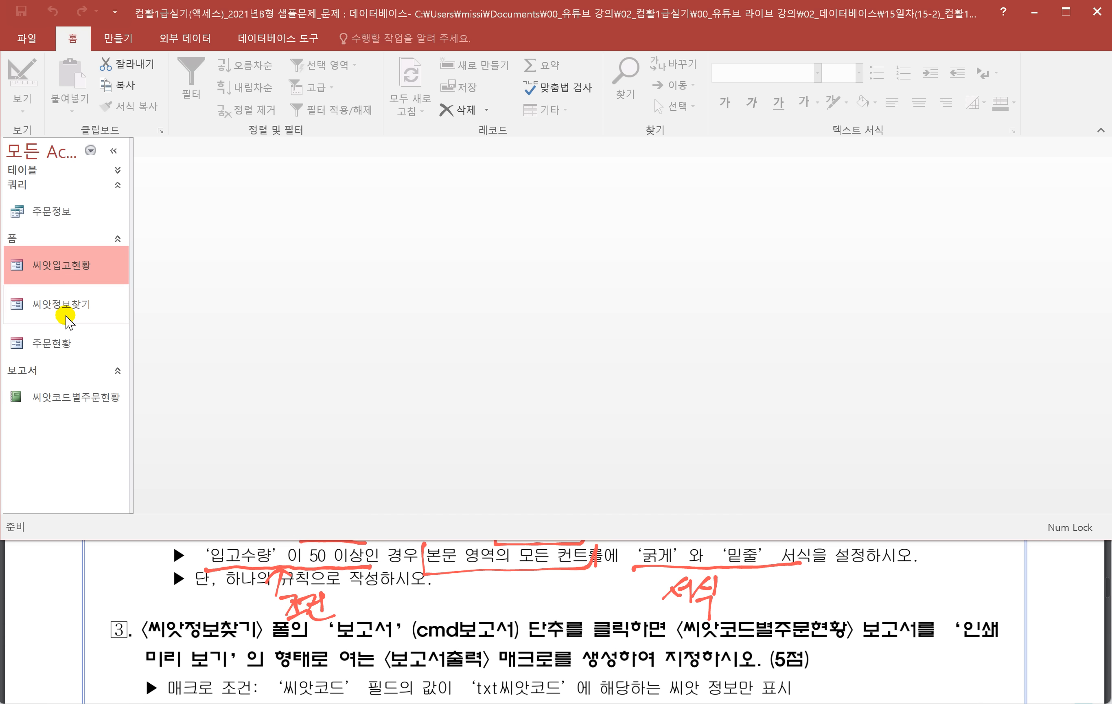
left_click_drag(140, 638, 264, 634)
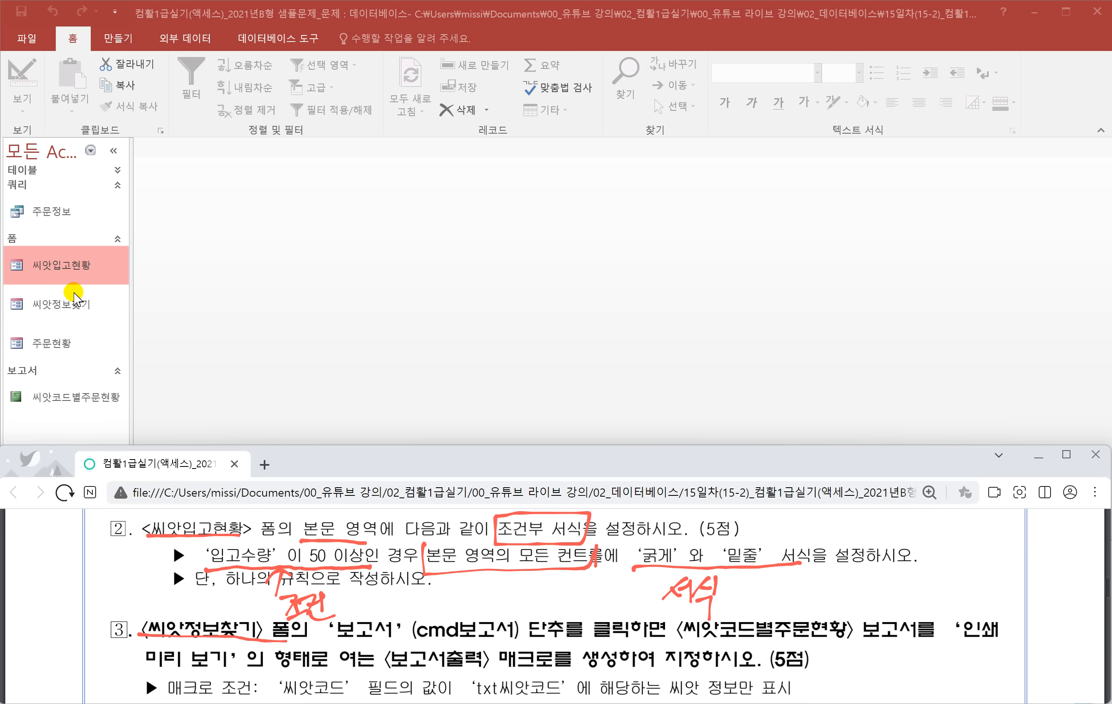
left_click(68, 306)
right_click(68, 306)
left_click(109, 356)
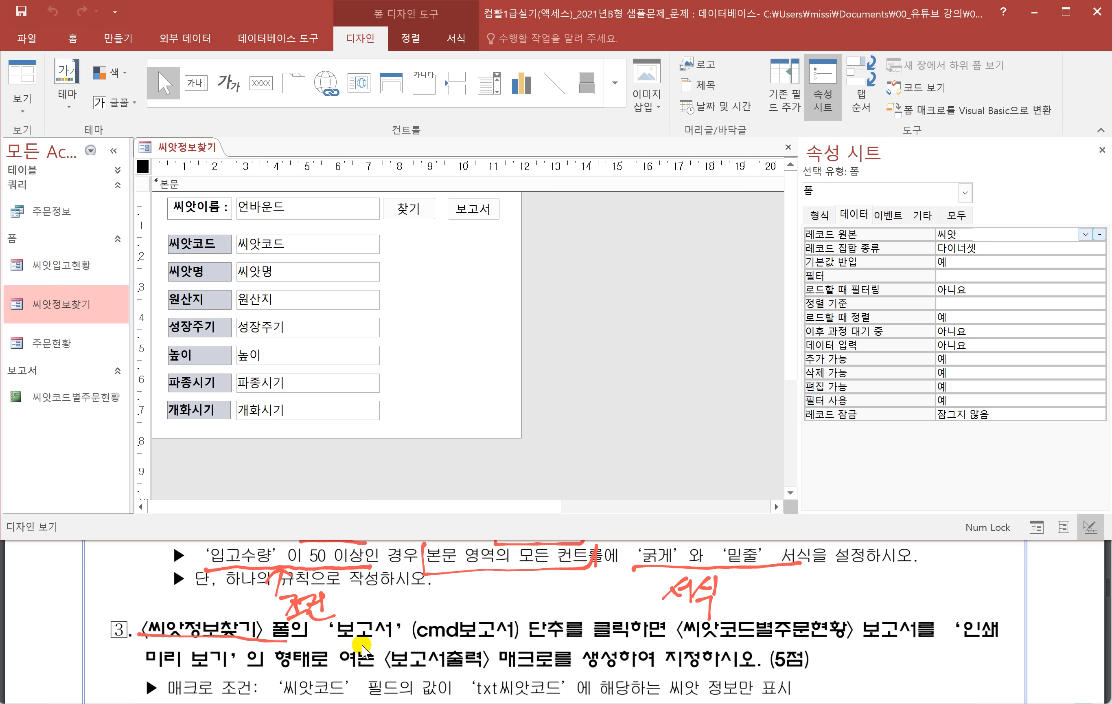
left_click(485, 212)
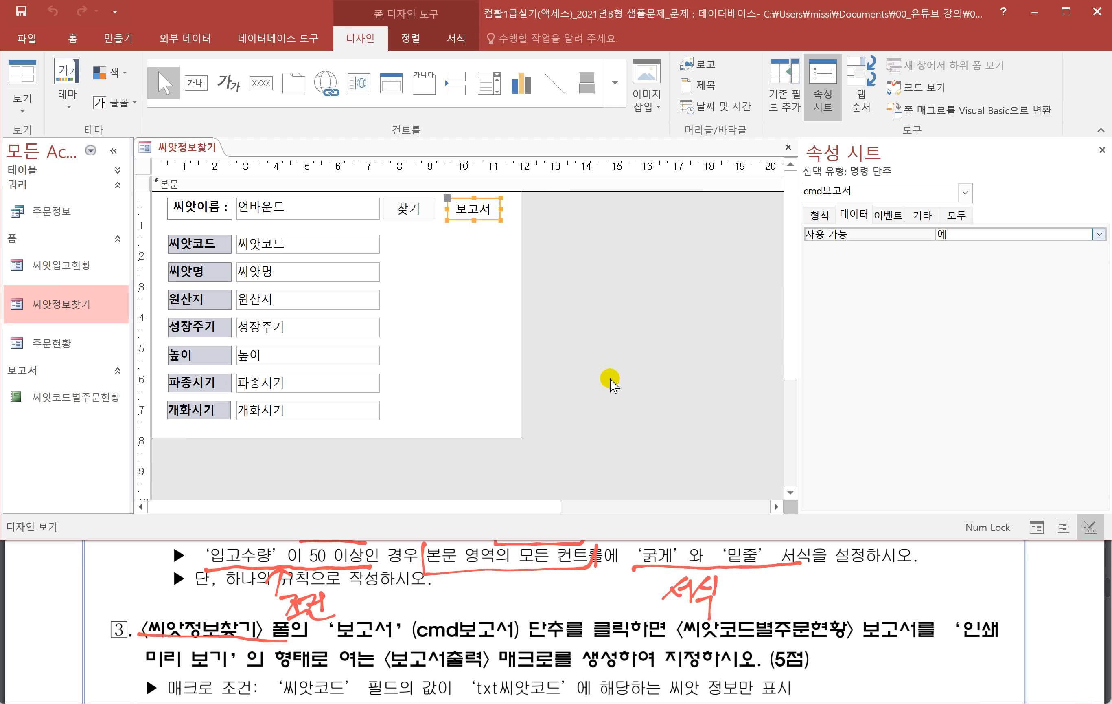
Step: In question 3 of the exam sheet, underline '씨앗코드별주문현황', '인쇄 미리 보기' and '보고서출력'
left_click(686, 644)
left_click_drag(874, 645, 993, 638)
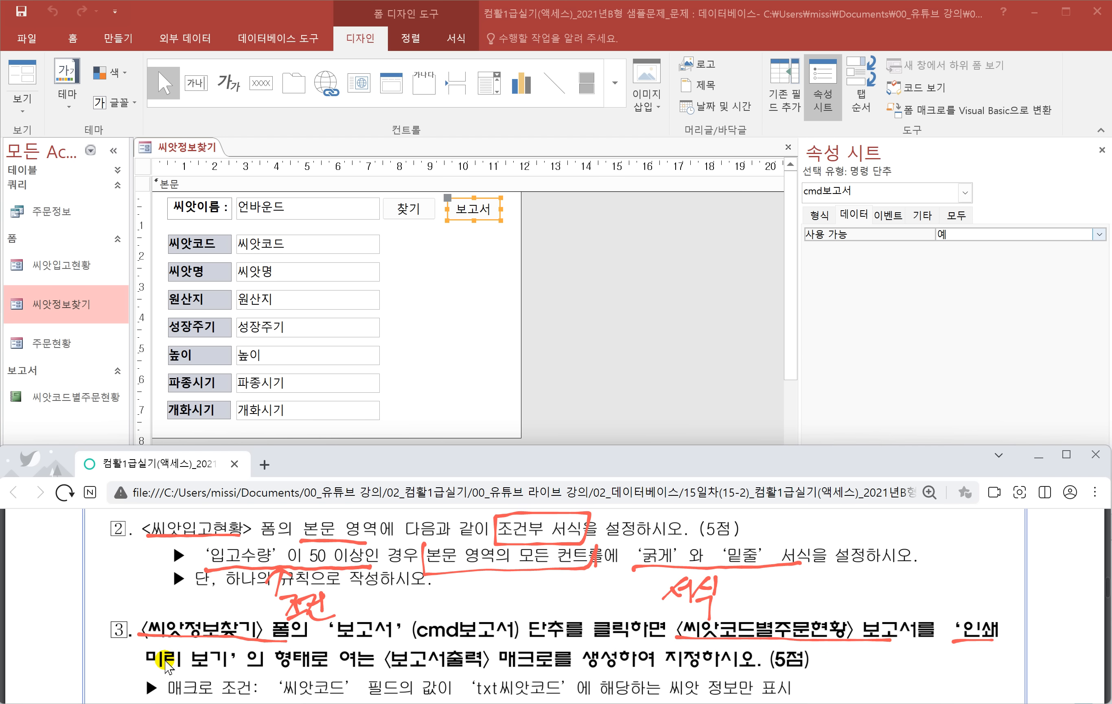
left_click_drag(146, 661, 222, 658)
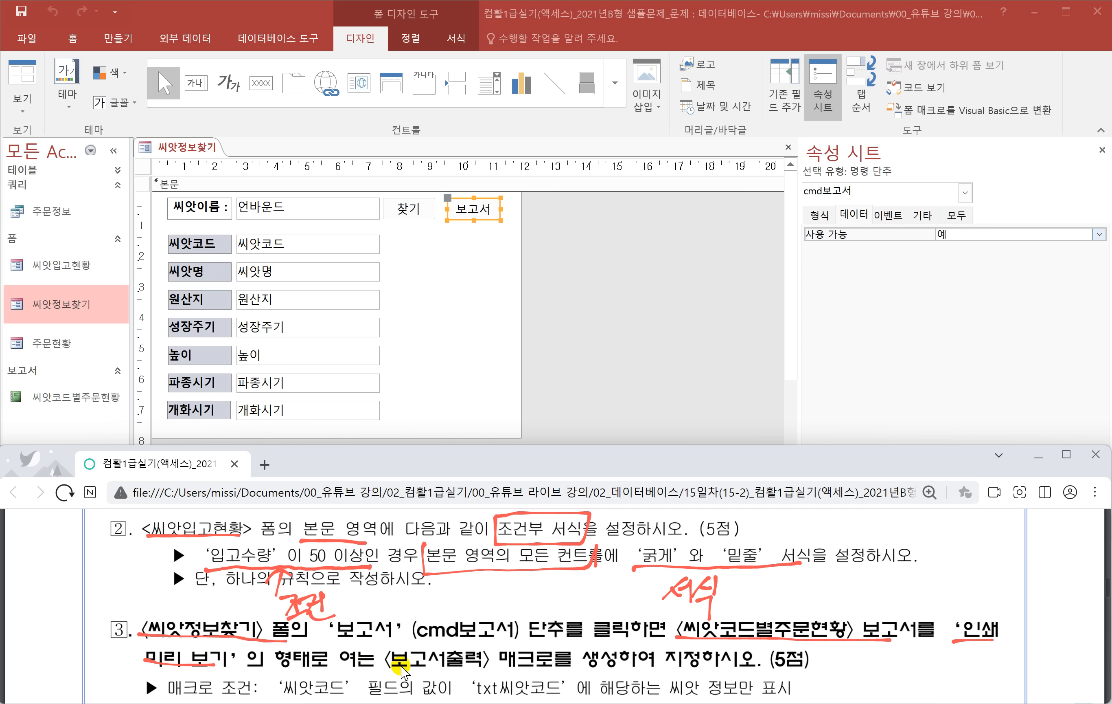
left_click_drag(375, 670, 526, 673)
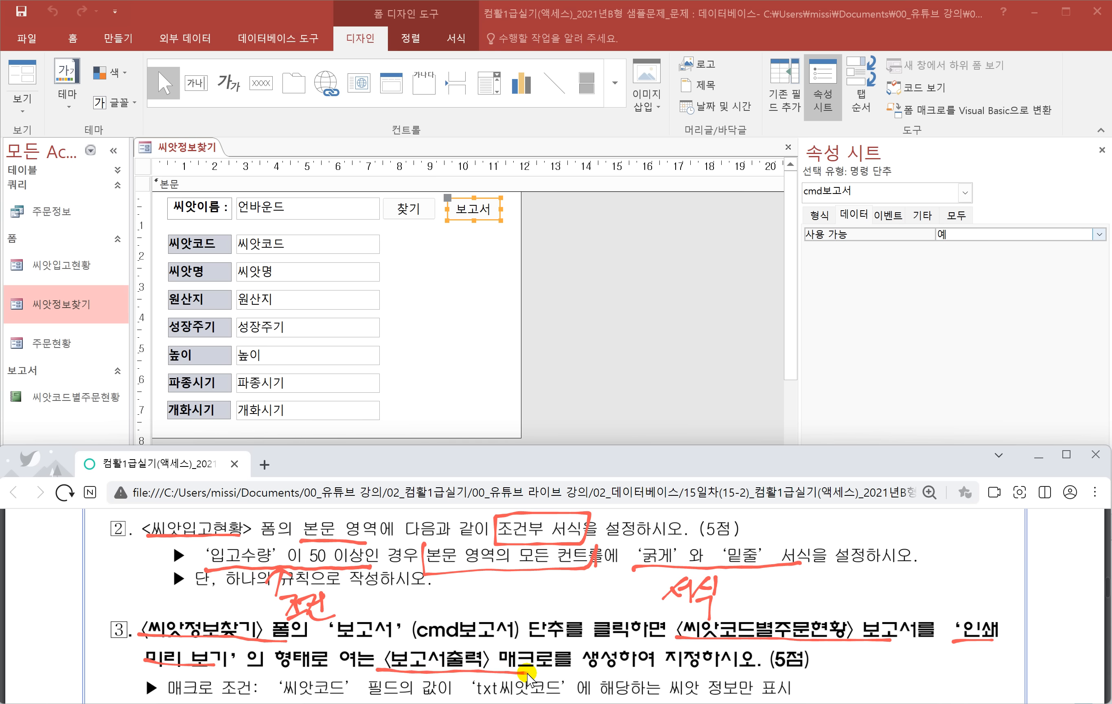
Step: Underline '씨앗코드' and 'txt씨앗코드' in the macro condition, and check the name of the form's 씨앗코드 text box
scroll(528, 674, "down", 1)
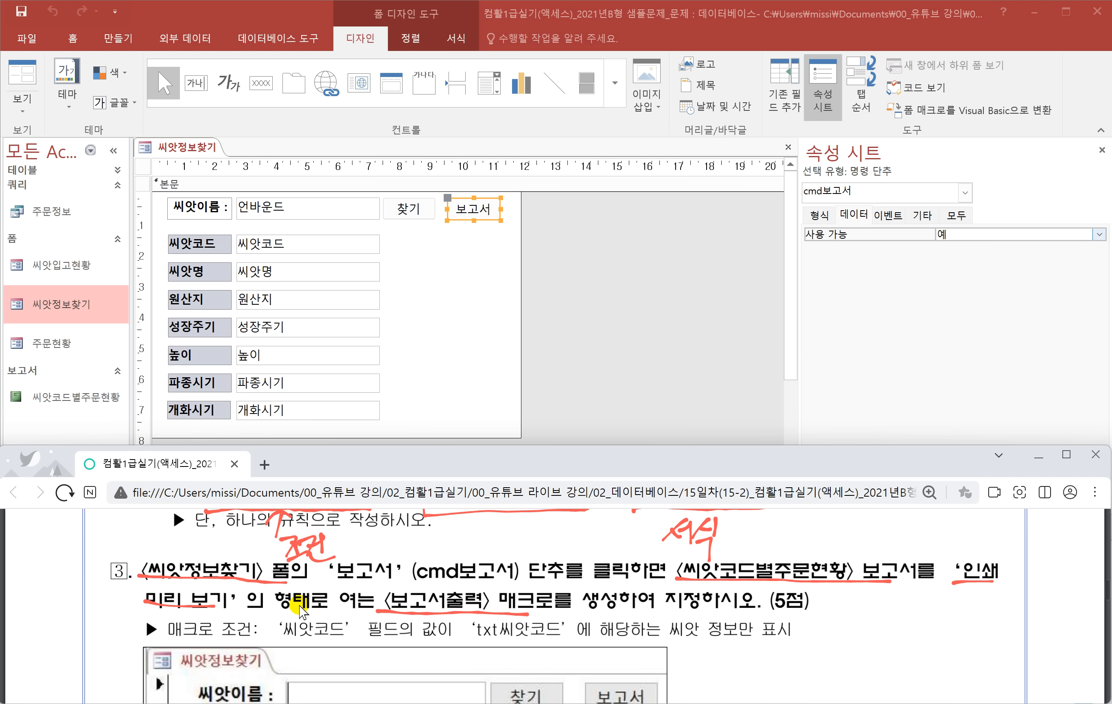
left_click_drag(278, 642, 363, 644)
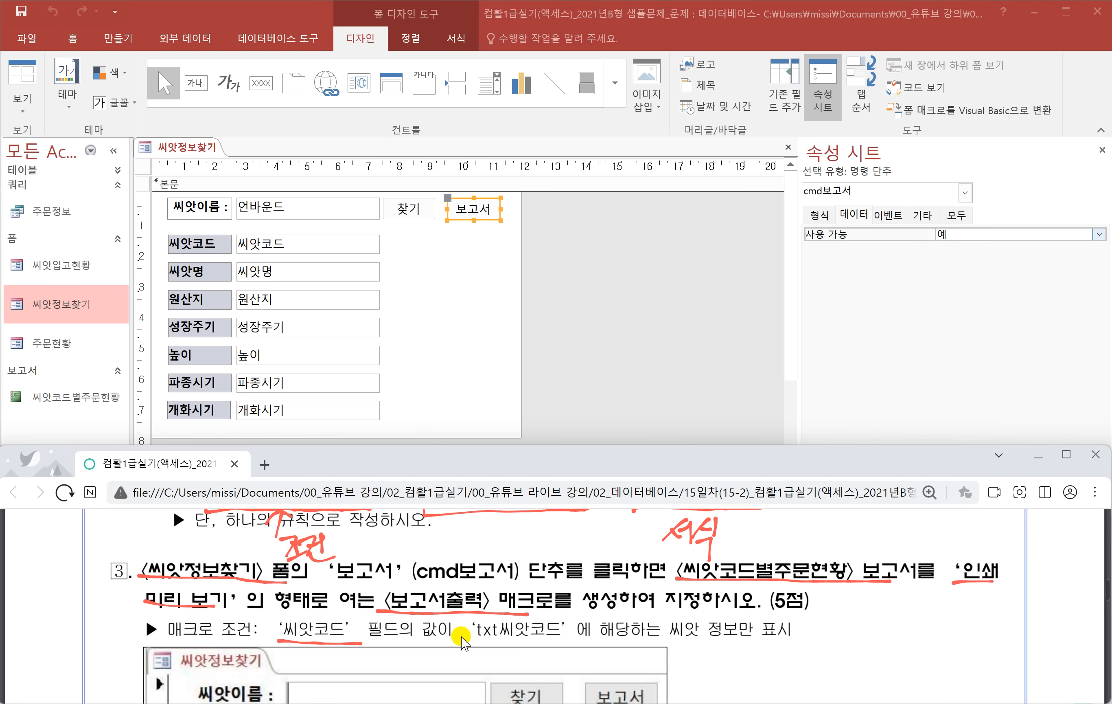
left_click_drag(472, 638, 545, 641)
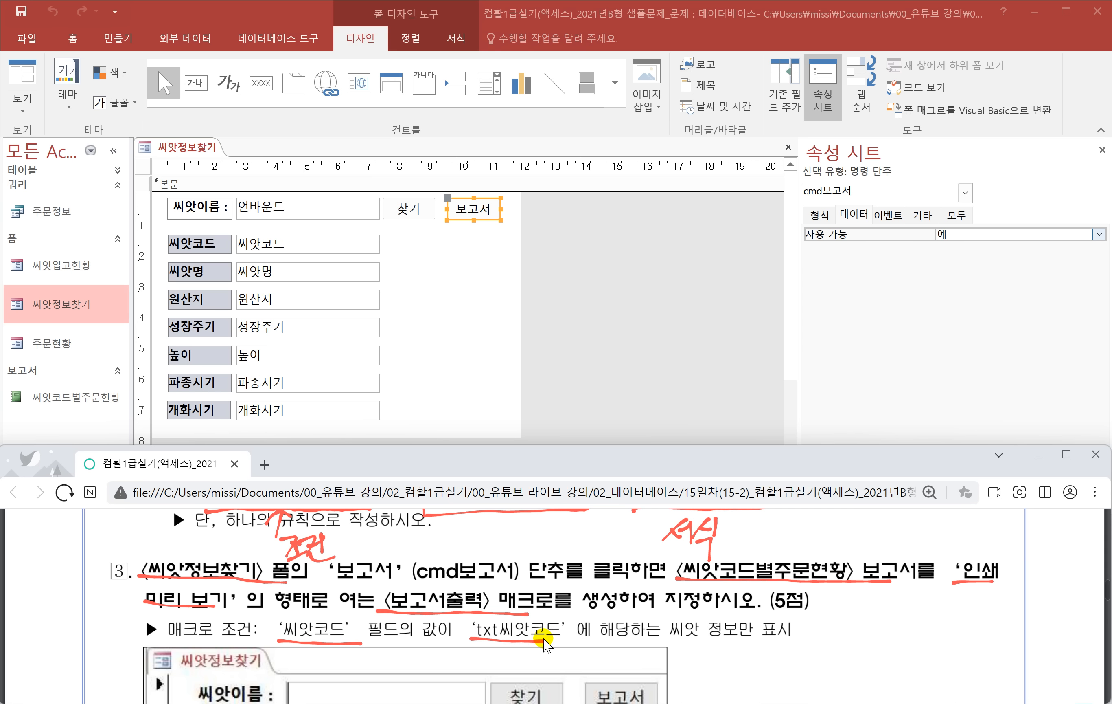
left_click(268, 250)
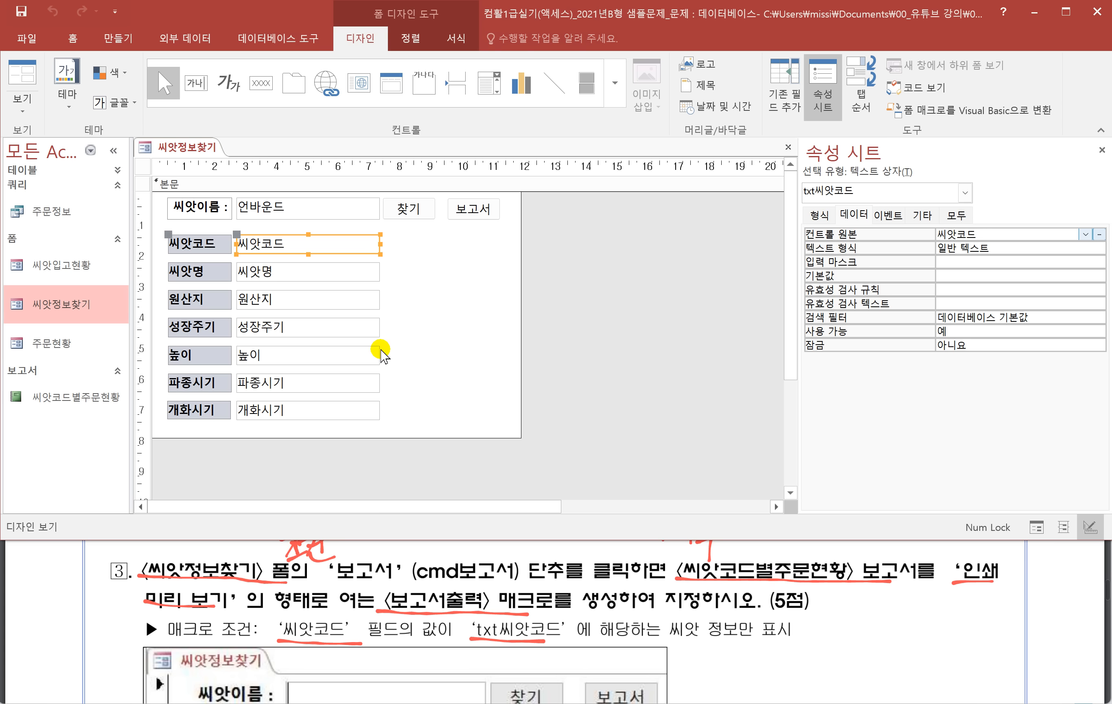
left_click(577, 279)
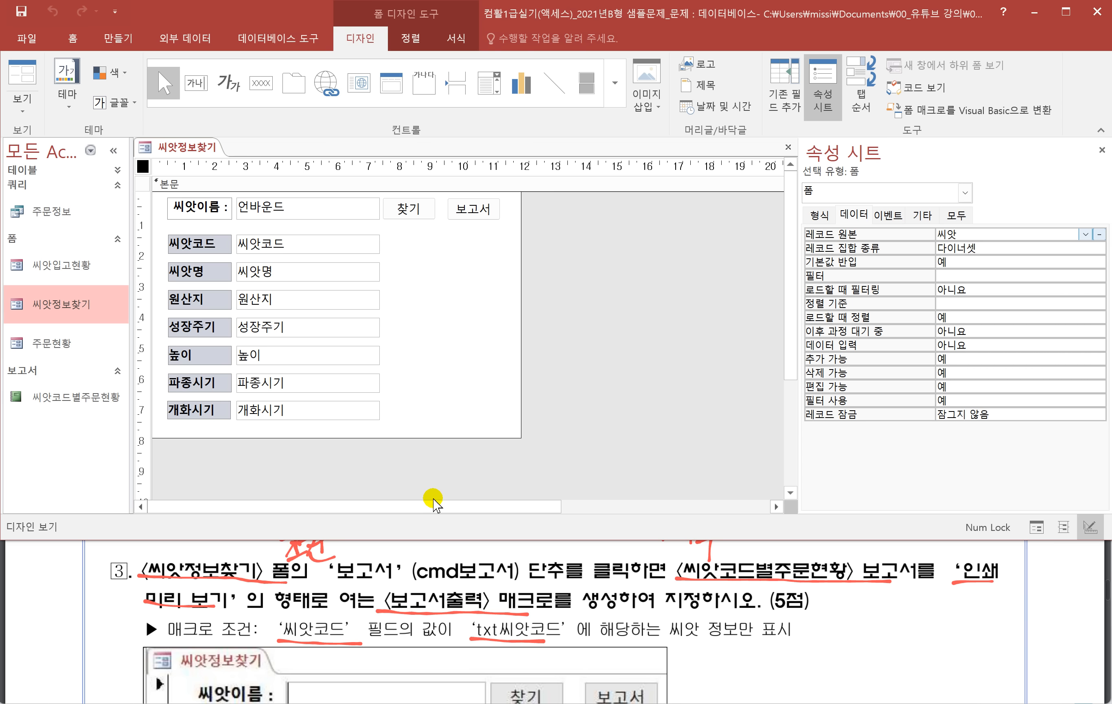
Step: Create a new macro and add an OpenReport action to it
left_click(124, 43)
left_click(820, 94)
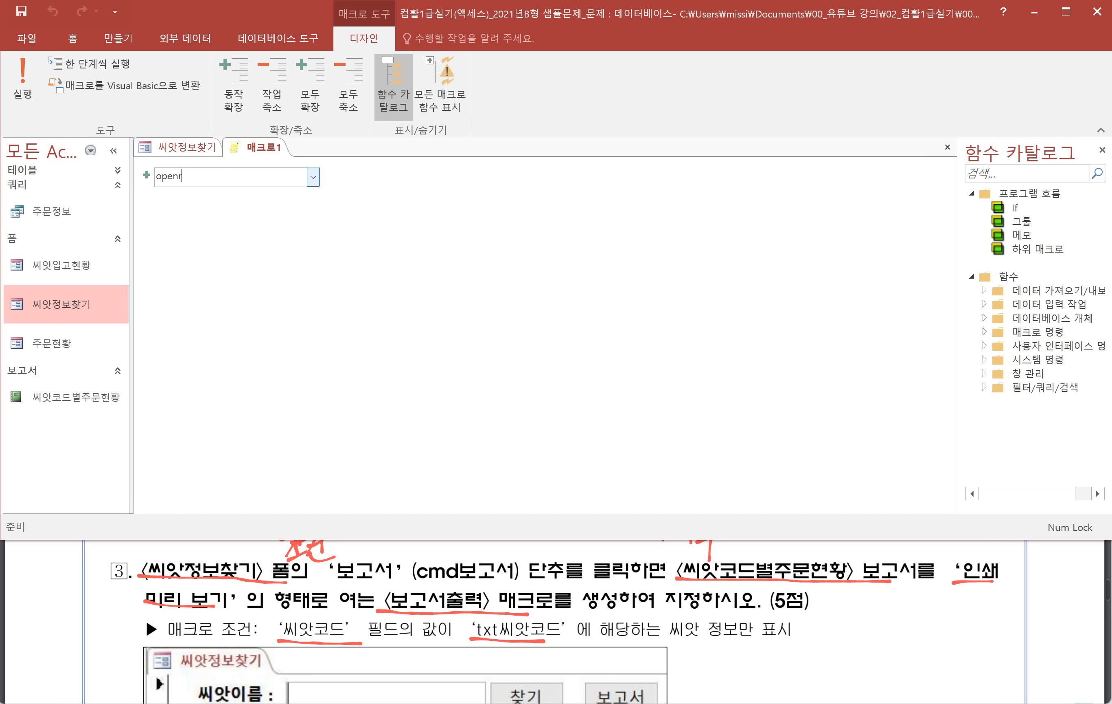
left_click(220, 183)
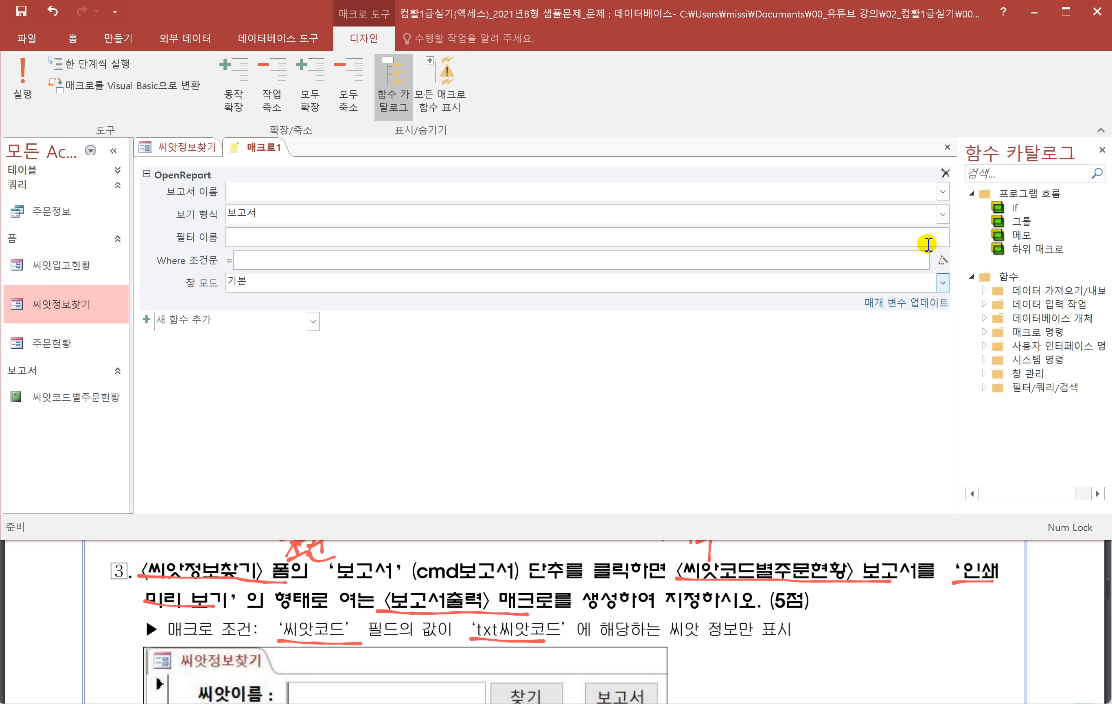
Step: Set the OpenReport action's report name to 씨앗코드별주문현황 and its view type to 인쇄 미리 보기
left_click(942, 192)
left_click(323, 213)
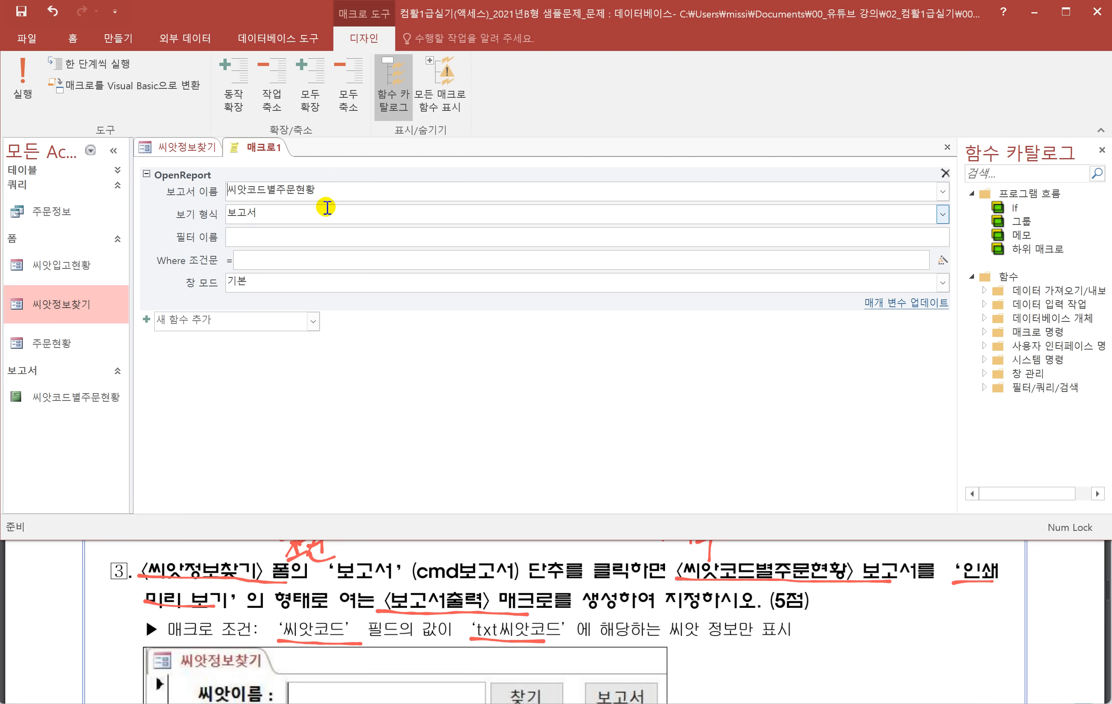
left_click(278, 214)
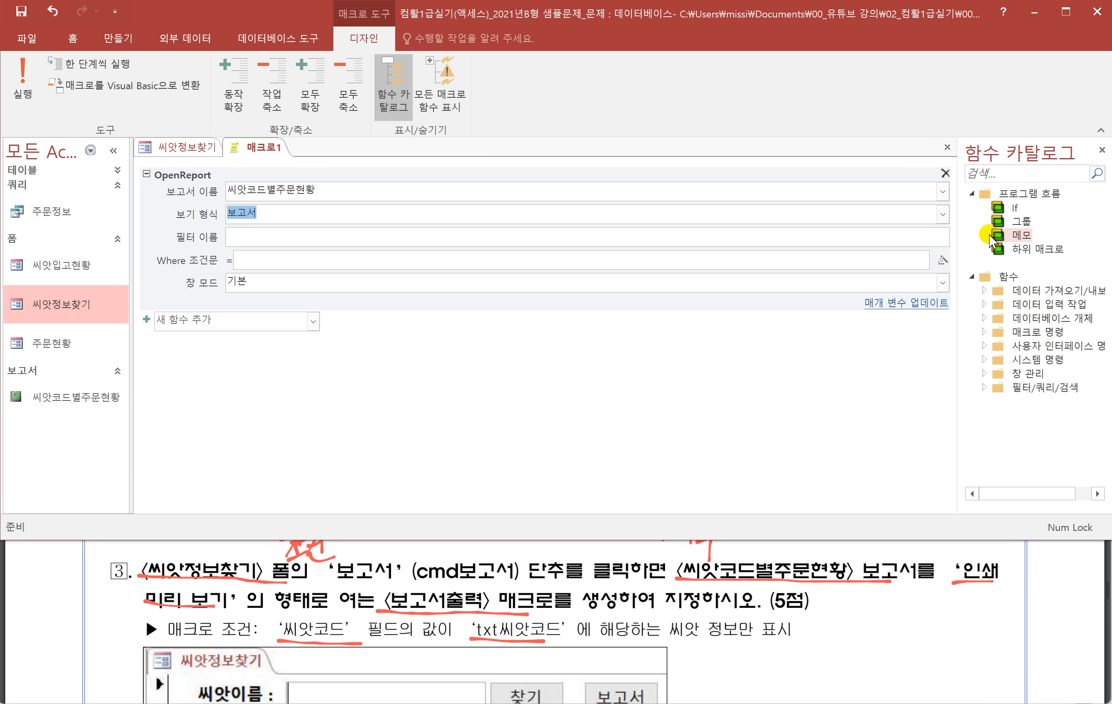
left_click(942, 215)
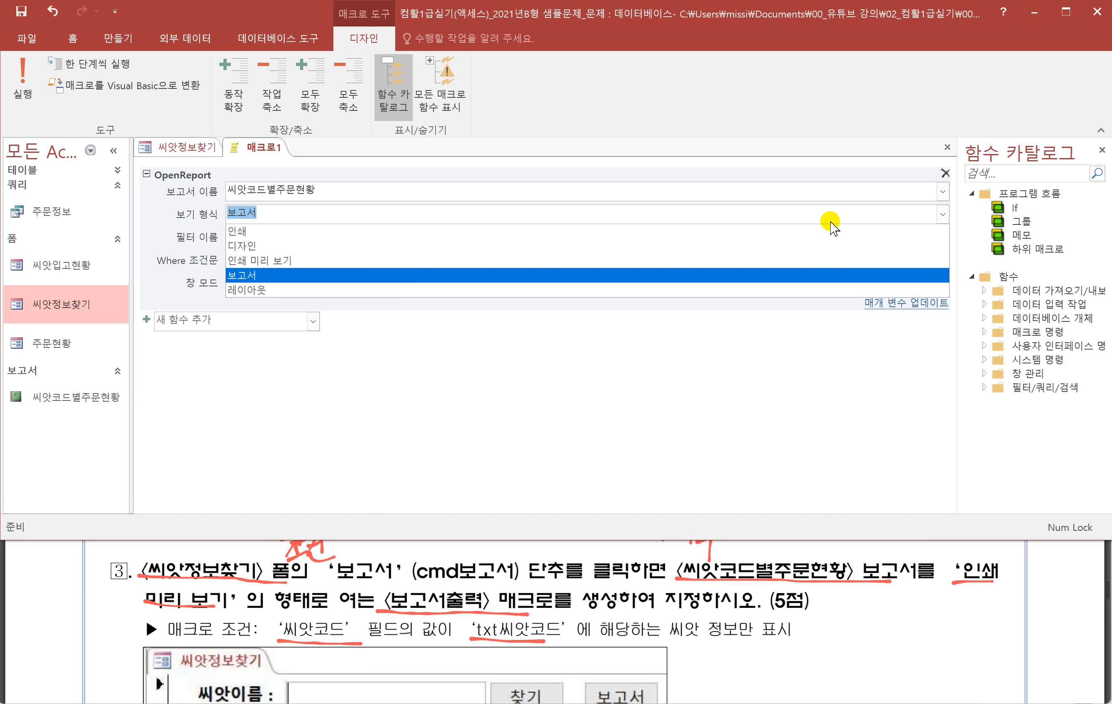
left_click(447, 254)
left_click(279, 259)
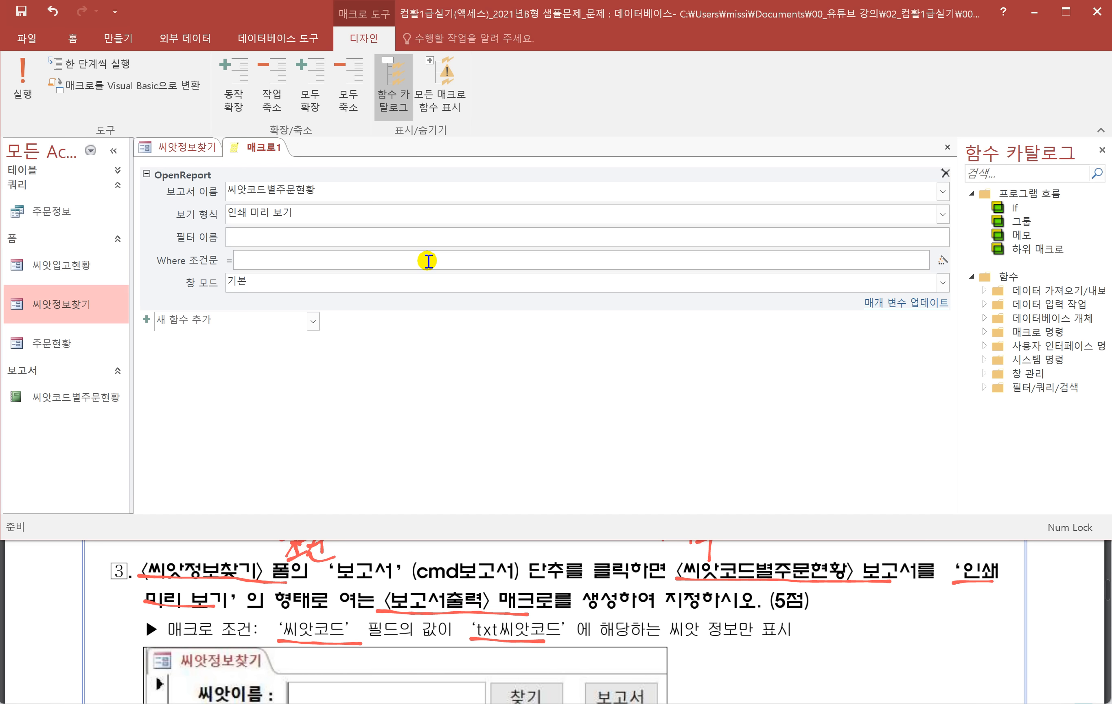
Step: Handwrite '폼 조건' followed by an arrow below the sample image of question 3 in the exam sheet
left_click(559, 621)
scroll(559, 621, "up", 1)
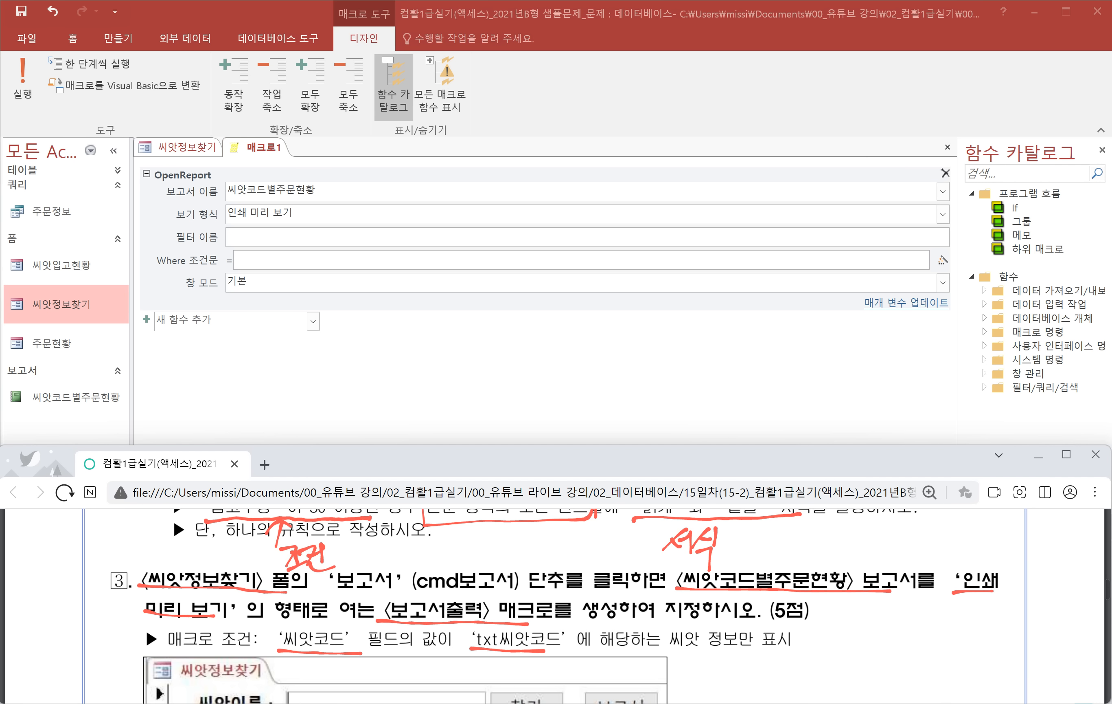
scroll(556, 605, "down", 2)
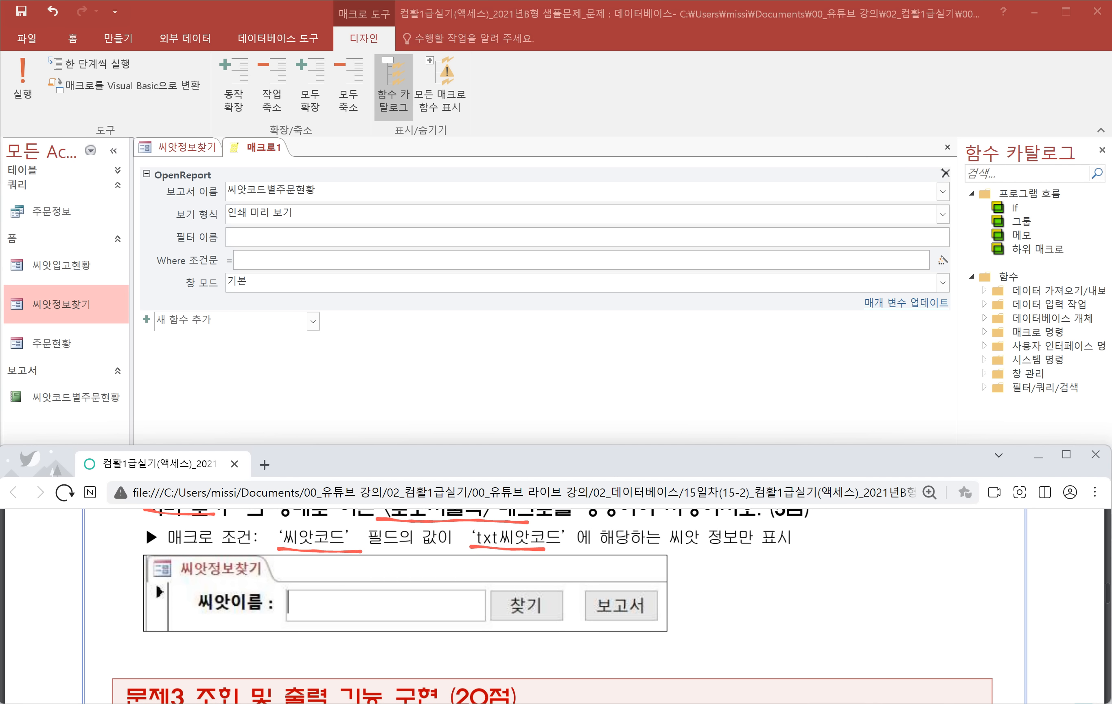
left_click_drag(153, 655, 174, 645)
left_click_drag(160, 652, 166, 661)
left_click_drag(154, 662, 173, 658)
left_click_drag(163, 661, 174, 662)
left_click_drag(160, 672, 153, 680)
mouse_move(163, 672)
left_mouse_down()
mouse_move(200, 654)
mouse_move(209, 670)
left_mouse_up()
mouse_move(203, 653)
left_mouse_down()
mouse_move(207, 669)
mouse_move(219, 657)
left_mouse_up()
left_click_drag(226, 646, 225, 669)
left_click_drag(216, 665, 230, 674)
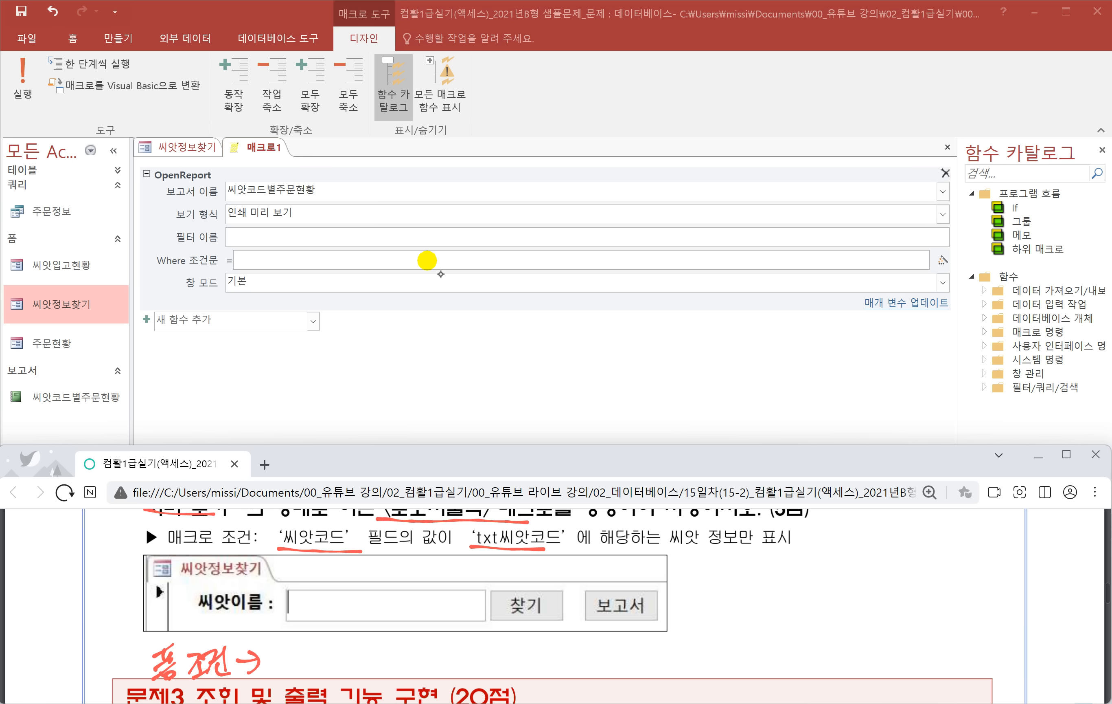
Step: Handwrite the condition pattern '[필드명]=[forms]![현재폼명]![컨트롤명]' after the '폼 조건' arrow in the exam sheet
mouse_move(301, 641)
left_mouse_down()
mouse_move(284, 673)
mouse_move(298, 671)
left_mouse_up()
left_click_drag(298, 648, 312, 644)
left_click_drag(300, 649, 299, 665)
left_click_drag(317, 644, 317, 657)
left_click_drag(300, 668, 318, 674)
mouse_move(318, 651)
left_mouse_down()
mouse_move(331, 648)
mouse_move(331, 661)
left_mouse_up()
left_click_drag(319, 671, 349, 647)
mouse_move(339, 654)
left_mouse_down()
mouse_move(351, 671)
mouse_move(356, 652)
left_mouse_up()
left_click_drag(359, 645, 361, 673)
mouse_move(358, 648)
left_mouse_down()
mouse_move(375, 645)
mouse_move(366, 676)
mouse_move(403, 661)
left_mouse_up()
mouse_move(387, 671)
left_mouse_down()
mouse_move(405, 668)
mouse_move(425, 638)
mouse_move(409, 674)
left_mouse_up()
mouse_move(410, 647)
left_mouse_down()
mouse_move(449, 628)
mouse_move(435, 686)
mouse_move(441, 656)
left_mouse_up()
left_click_drag(437, 658, 450, 675)
mouse_move(452, 671)
left_mouse_down()
mouse_move(471, 659)
mouse_move(478, 673)
mouse_move(547, 668)
mouse_move(559, 645)
left_mouse_up()
mouse_move(554, 651)
left_mouse_down()
mouse_move(548, 664)
mouse_move(566, 649)
left_mouse_up()
left_click_drag(566, 645, 572, 666)
left_click_drag(571, 646, 587, 660)
left_click_drag(591, 644, 589, 668)
mouse_move(597, 645)
left_mouse_down()
mouse_move(609, 640)
mouse_move(612, 657)
left_mouse_up()
mouse_move(590, 663)
left_mouse_down()
mouse_move(612, 657)
mouse_move(602, 675)
left_mouse_up()
left_click_drag(599, 665, 611, 668)
left_click_drag(616, 646, 620, 671)
left_click_drag(618, 648, 637, 665)
mouse_move(620, 661)
left_mouse_down()
mouse_move(634, 674)
mouse_move(650, 642)
left_mouse_up()
left_click_drag(650, 643, 641, 671)
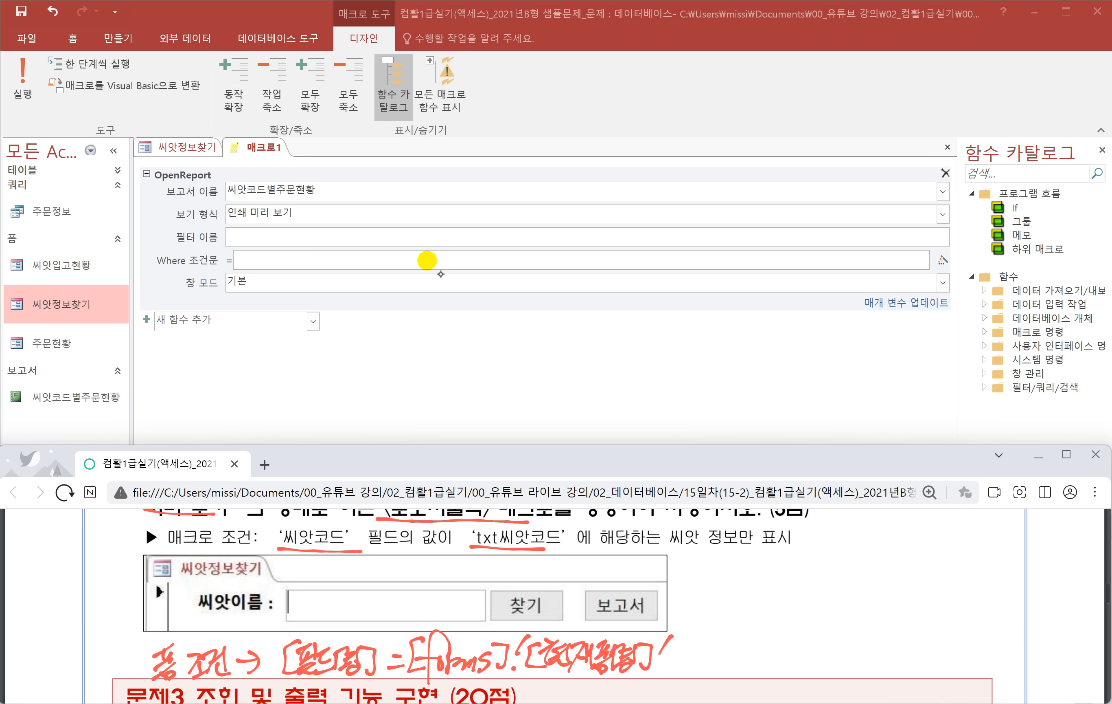
mouse_move(688, 641)
left_mouse_down()
mouse_move(679, 644)
mouse_move(688, 671)
mouse_move(703, 643)
mouse_move(695, 663)
left_mouse_up()
mouse_move(683, 656)
left_mouse_down()
mouse_move(701, 650)
mouse_move(703, 669)
left_mouse_up()
left_click_drag(711, 652, 711, 663)
mouse_move(729, 641)
left_mouse_down()
mouse_move(721, 650)
mouse_move(751, 661)
left_mouse_up()
left_click_drag(751, 648, 757, 667)
mouse_move(755, 651)
left_mouse_down()
mouse_move(767, 647)
mouse_move(772, 667)
left_mouse_up()
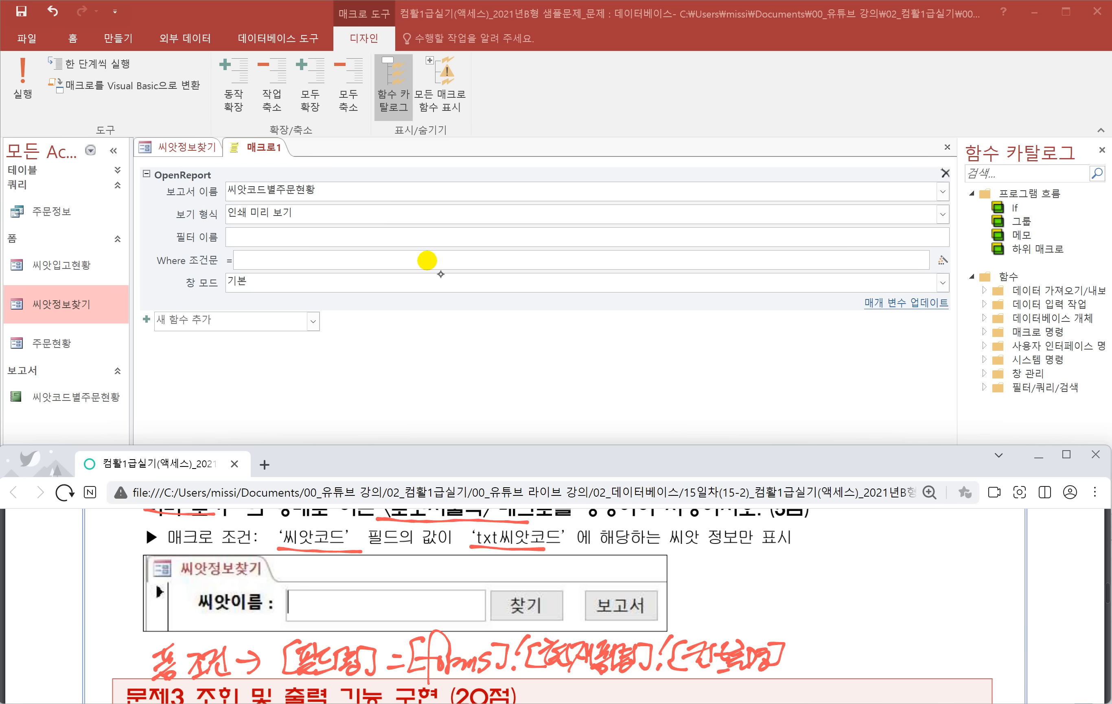
Step: Handwrite '씨앗코드' above the '[필드명]' part of the pattern, linked to it by an arrow
left_click_drag(327, 638, 333, 629)
left_click_drag(308, 588, 286, 612)
mouse_move(317, 590)
left_mouse_down()
mouse_move(298, 614)
mouse_move(315, 601)
left_mouse_up()
mouse_move(320, 587)
left_mouse_down()
mouse_move(318, 614)
mouse_move(333, 590)
left_mouse_up()
mouse_move(340, 582)
left_mouse_down()
mouse_move(337, 611)
mouse_move(348, 596)
left_mouse_up()
mouse_move(334, 602)
left_mouse_down()
mouse_move(324, 622)
mouse_move(341, 615)
left_mouse_up()
left_click_drag(346, 592, 355, 599)
left_click_drag(344, 618, 376, 602)
left_click_drag(356, 620, 382, 612)
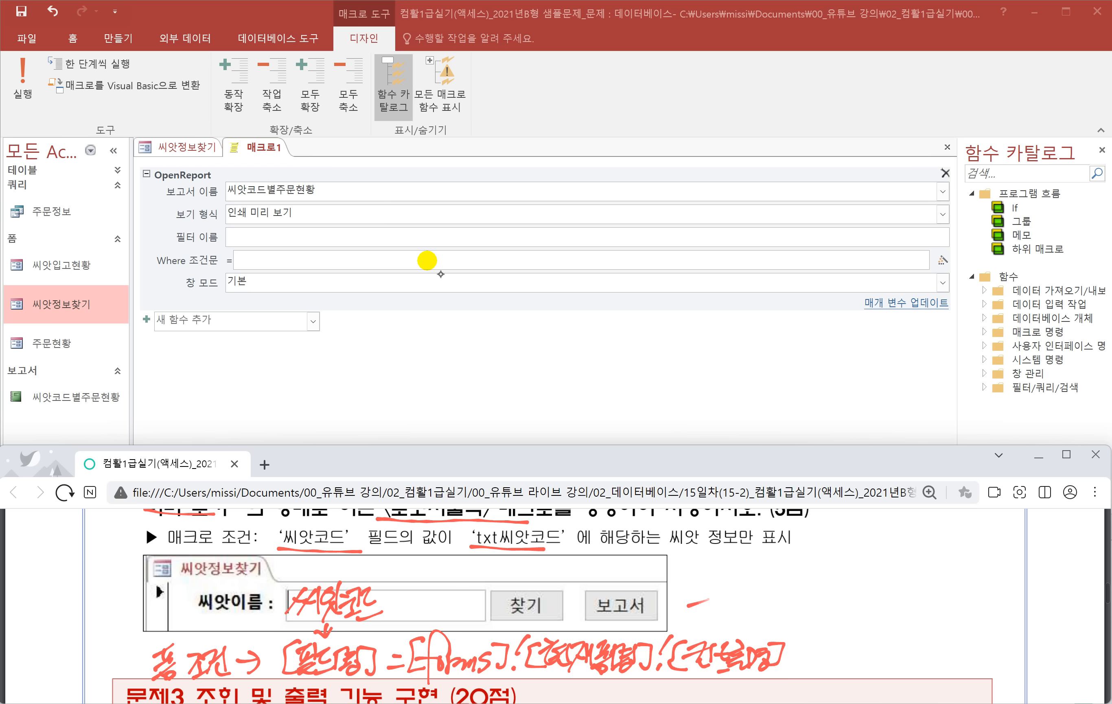
Step: Handwrite 'txt씨앗코드' above the '[컨트롤명]' part of the pattern and draw a box around it
left_click_drag(698, 594, 695, 617)
mouse_move(704, 598)
left_mouse_down()
mouse_move(722, 606)
mouse_move(701, 619)
left_mouse_up()
mouse_move(714, 608)
left_mouse_down()
mouse_move(740, 598)
mouse_move(734, 612)
left_mouse_up()
left_click_drag(755, 599, 758, 616)
mouse_move(765, 596)
left_mouse_down()
mouse_move(773, 591)
mouse_move(778, 616)
left_mouse_up()
mouse_move(788, 595)
left_mouse_down()
mouse_move(801, 591)
mouse_move(795, 607)
left_mouse_up()
left_click_drag(792, 600, 790, 613)
left_click_drag(781, 618, 798, 611)
left_click_drag(804, 593, 818, 605)
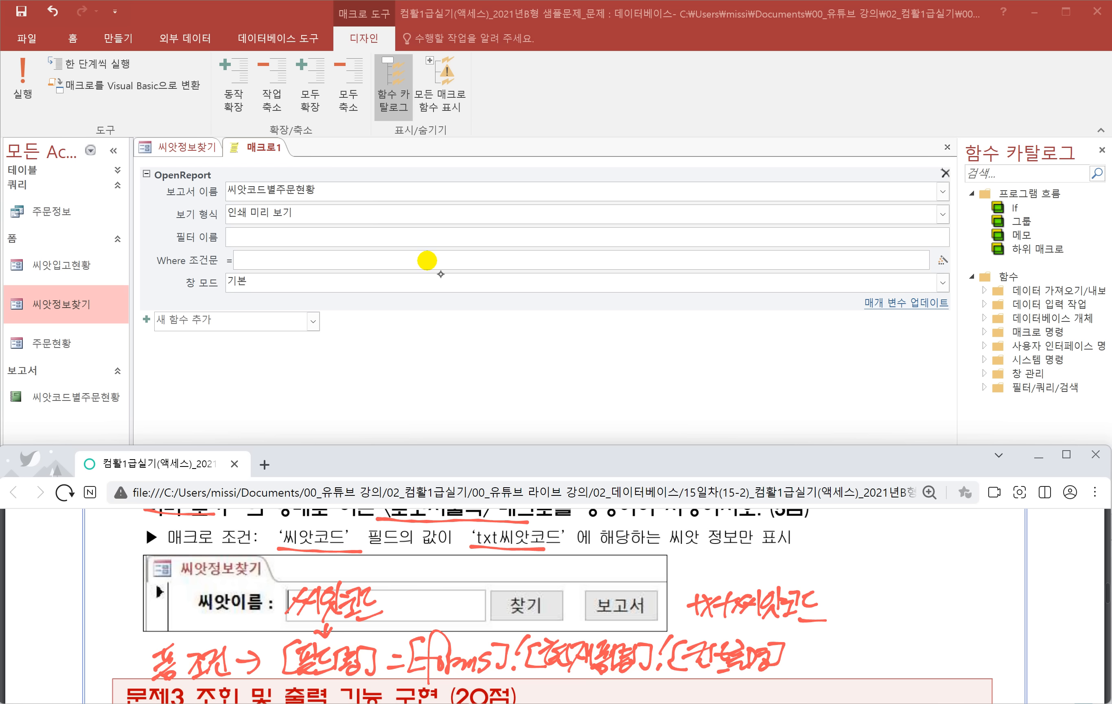
mouse_move(693, 627)
left_mouse_down()
mouse_move(773, 629)
mouse_move(831, 577)
mouse_move(680, 627)
left_mouse_up()
Step: Handwrite the example value 'A0005' beside the boxed 'txt씨앗코드' and draw a box around it
left_click(858, 583)
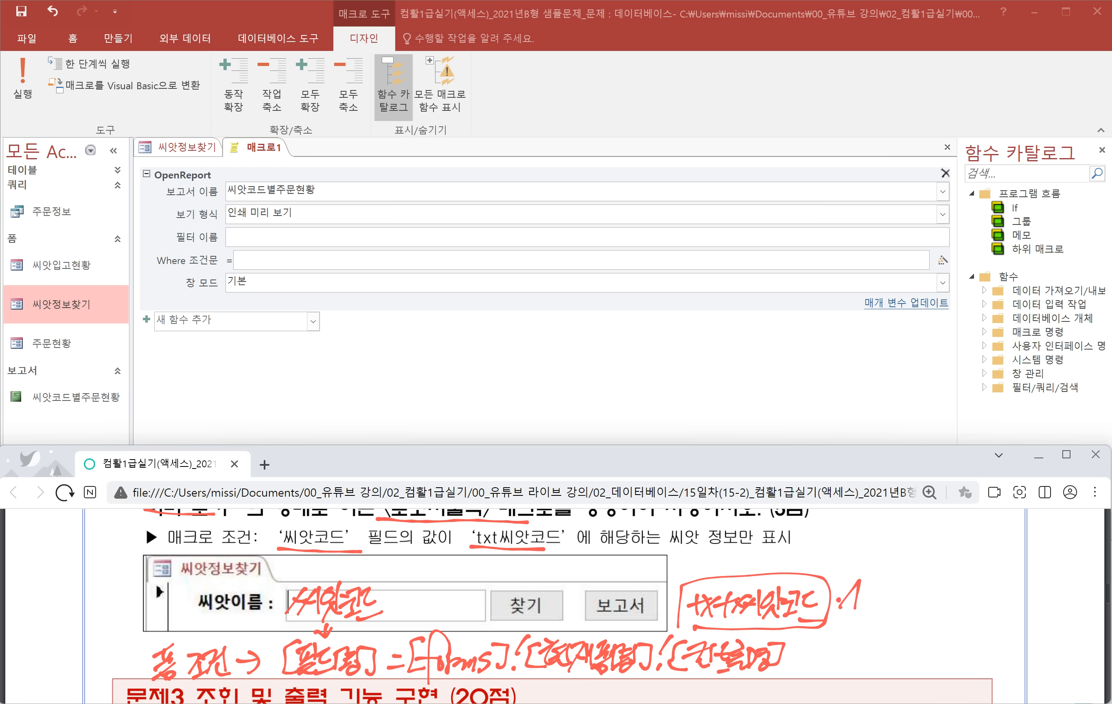
left_click_drag(839, 600, 858, 598)
left_click_drag(878, 590, 894, 590)
mouse_move(904, 589)
left_mouse_down()
mouse_move(910, 596)
mouse_move(906, 588)
left_mouse_up()
mouse_move(935, 577)
left_mouse_down()
mouse_move(914, 606)
mouse_move(945, 592)
left_mouse_up()
mouse_move(837, 616)
left_mouse_down()
mouse_move(886, 619)
mouse_move(825, 600)
mouse_move(828, 617)
left_mouse_up()
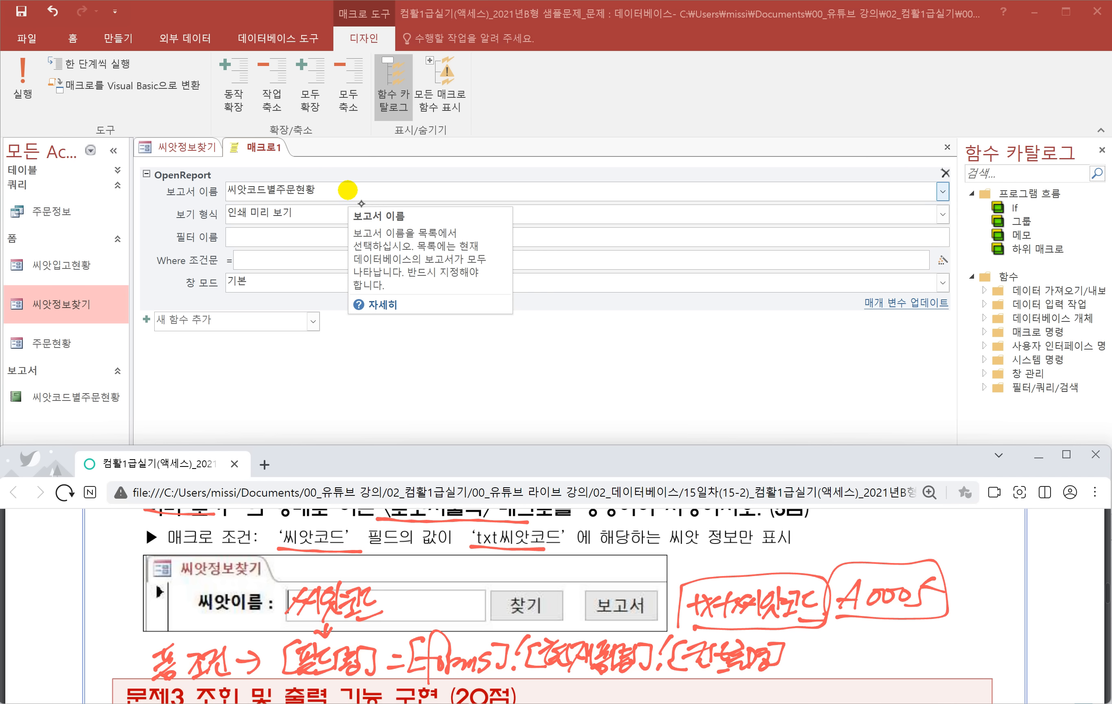
Step: Handwrite '씨앗정보찾기' above the '[현재폼명]' part of the pattern, over the sample form image
mouse_move(549, 600)
left_mouse_down()
mouse_move(535, 622)
mouse_move(549, 615)
left_mouse_up()
mouse_move(559, 600)
left_mouse_down()
mouse_move(544, 622)
mouse_move(560, 624)
left_mouse_up()
left_click_drag(570, 599, 574, 619)
mouse_move(570, 604)
left_mouse_down()
mouse_move(585, 605)
mouse_move(562, 627)
left_mouse_up()
left_click_drag(568, 617, 585, 625)
left_click_drag(602, 605, 614, 615)
mouse_move(601, 614)
left_mouse_down()
mouse_move(611, 624)
mouse_move(632, 612)
left_mouse_up()
mouse_move(634, 597)
left_mouse_down()
mouse_move(644, 609)
mouse_move(620, 634)
left_mouse_up()
left_click_drag(626, 624, 644, 622)
left_click_drag(656, 596, 649, 625)
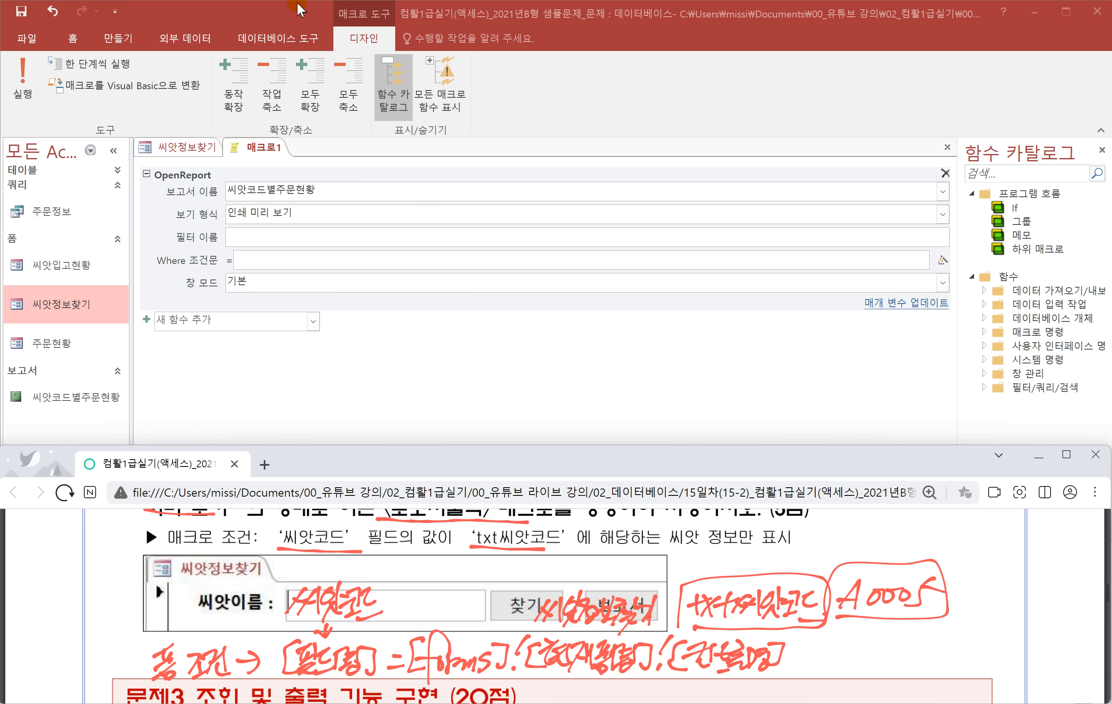
Step: Set the OpenReport action's Where condition to [씨앗코드]=[Forms]![씨앗정보찾기]![txt씨앗코드]
left_click(258, 259)
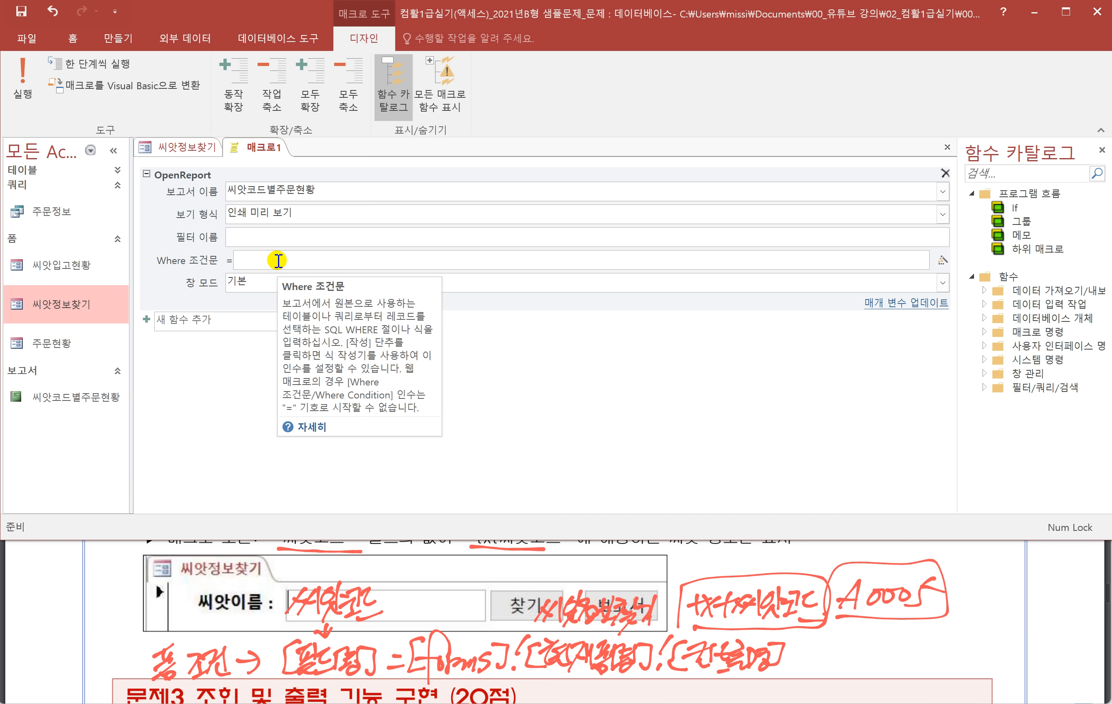
type("[")
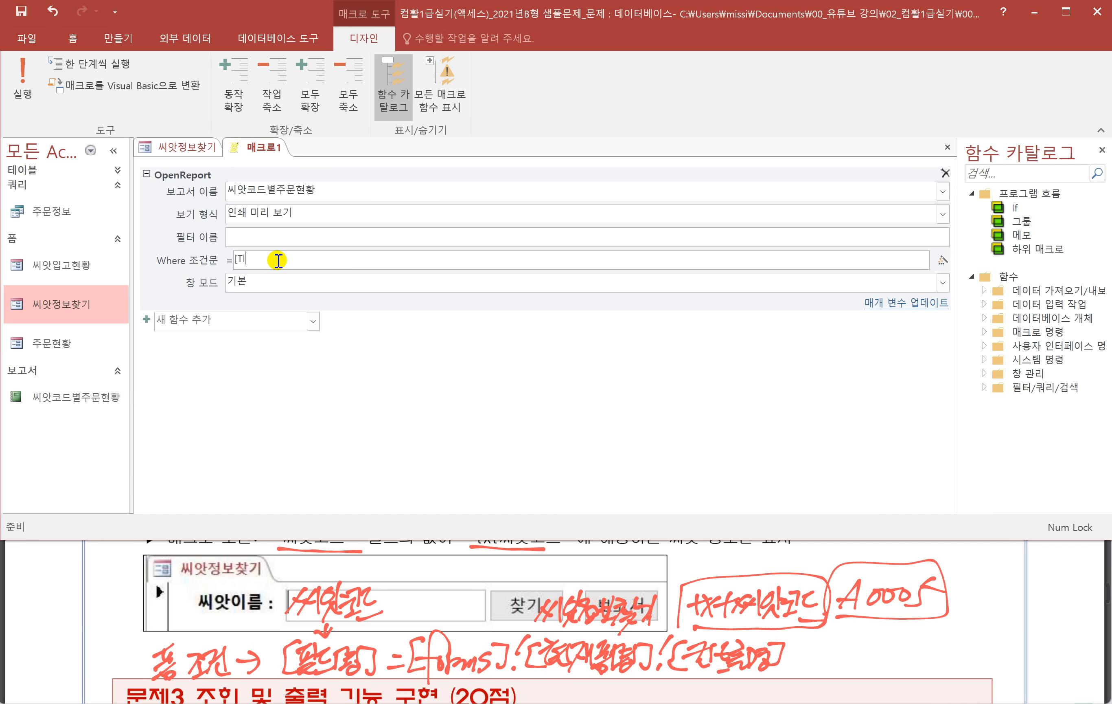
type("씨앗코드]=[f")
key("Tab")
type("![")
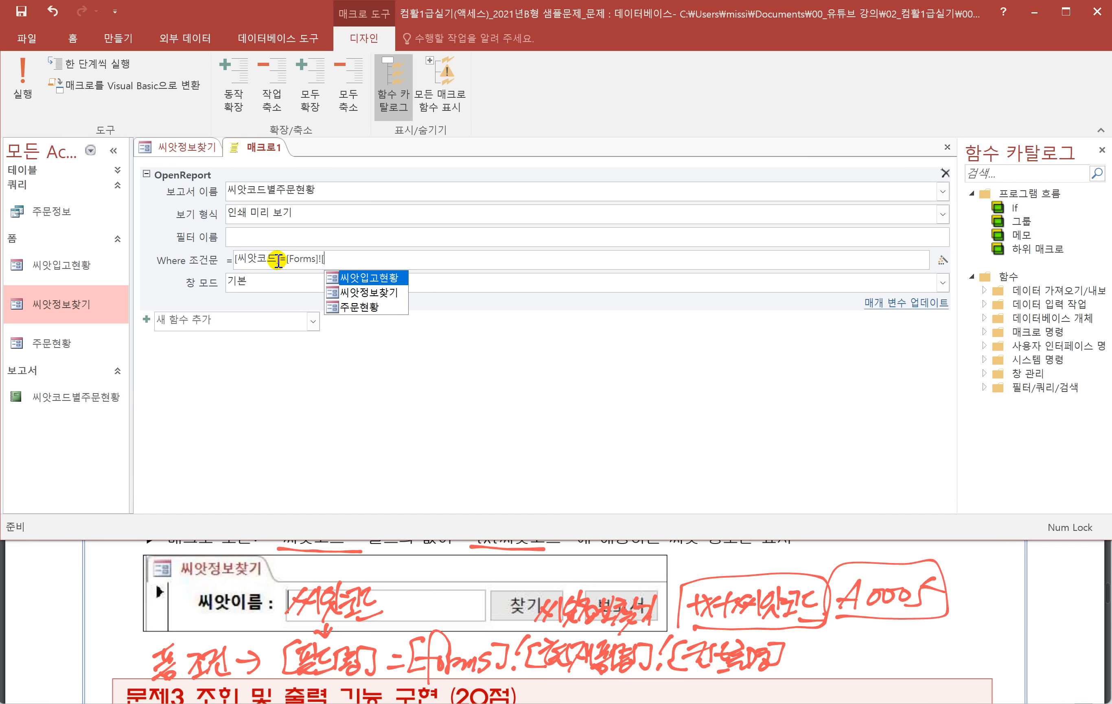
key("Down")
key("Tab")
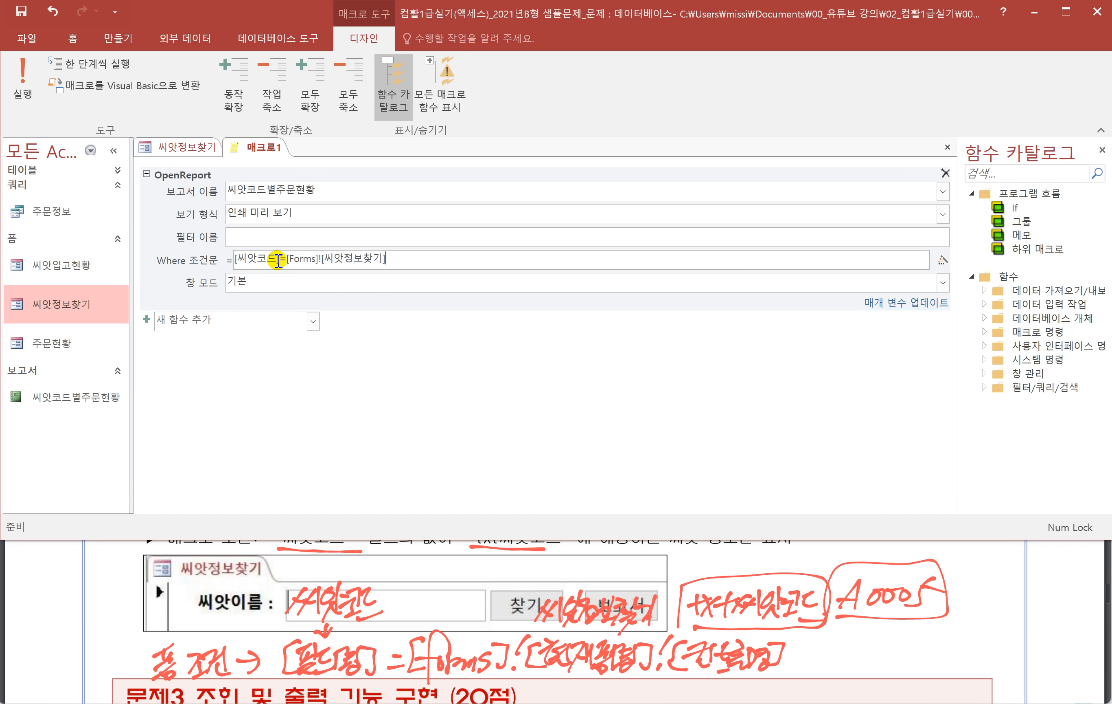
type("![")
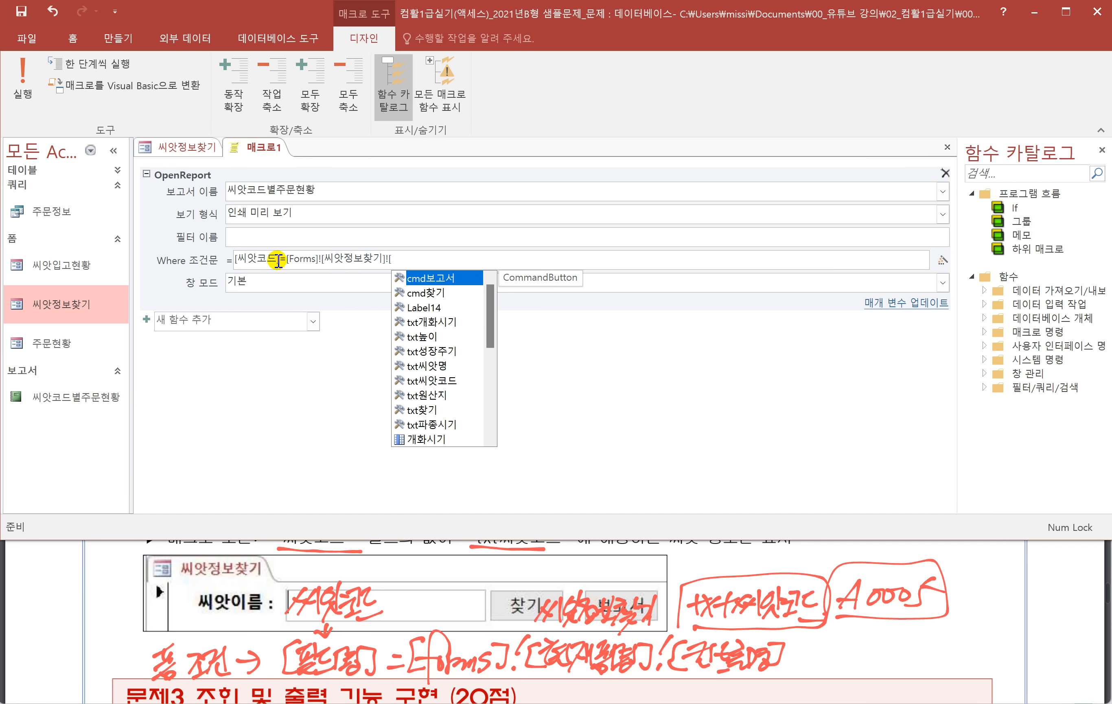
type("ㅅ")
type("txt")
type("ㅆ")
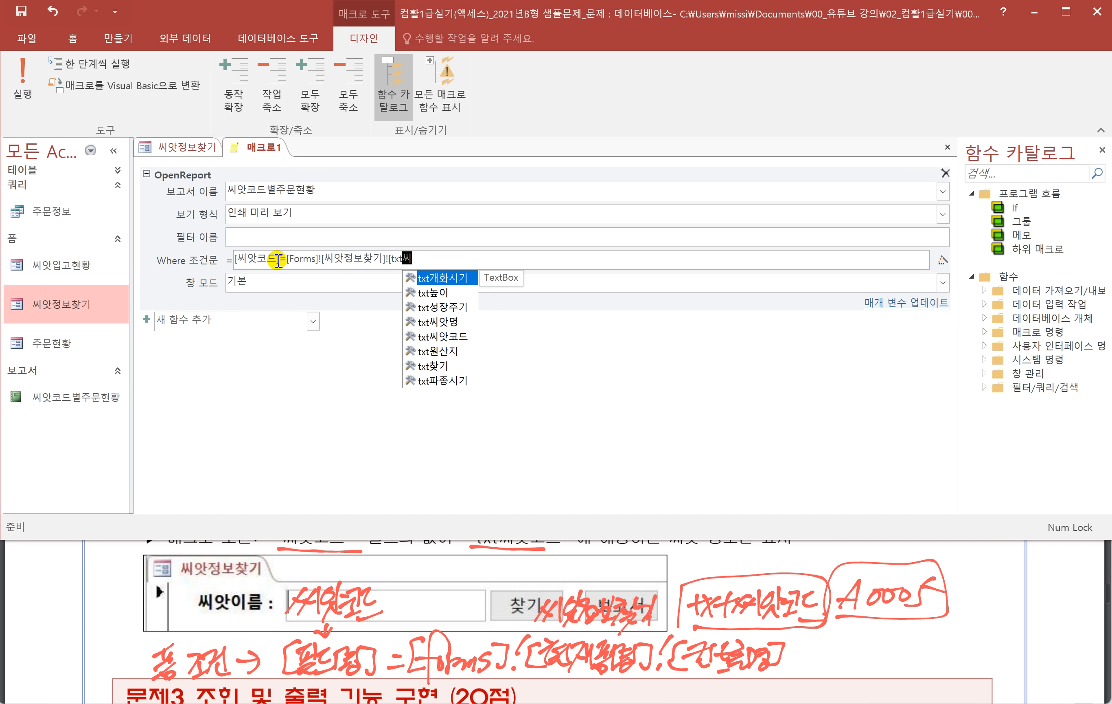
type("씨앗코드]")
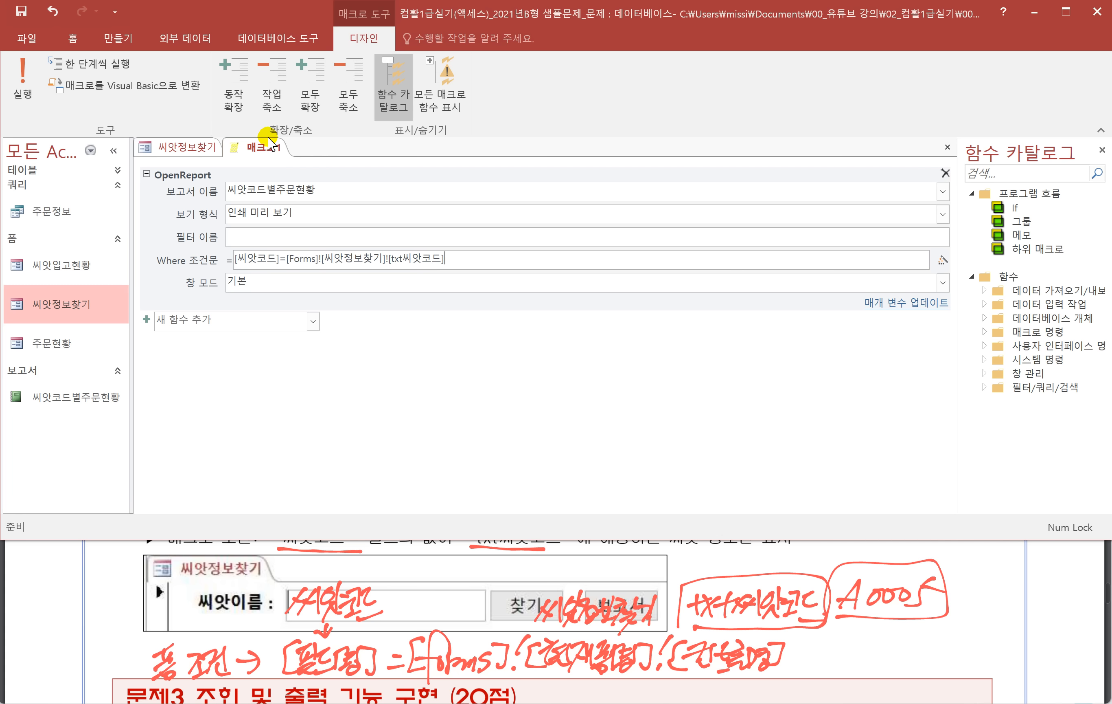
Step: Save the macro under the name 보고서출력 and close it
scroll(356, 617, "up", 1)
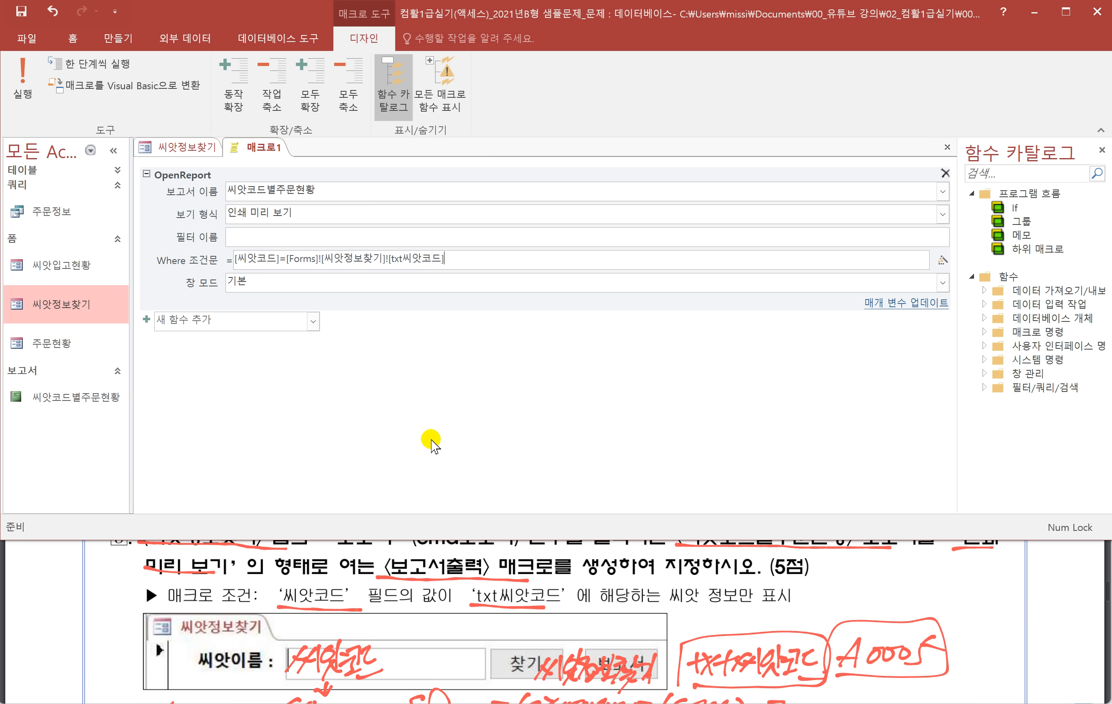
right_click(263, 148)
left_click(270, 156)
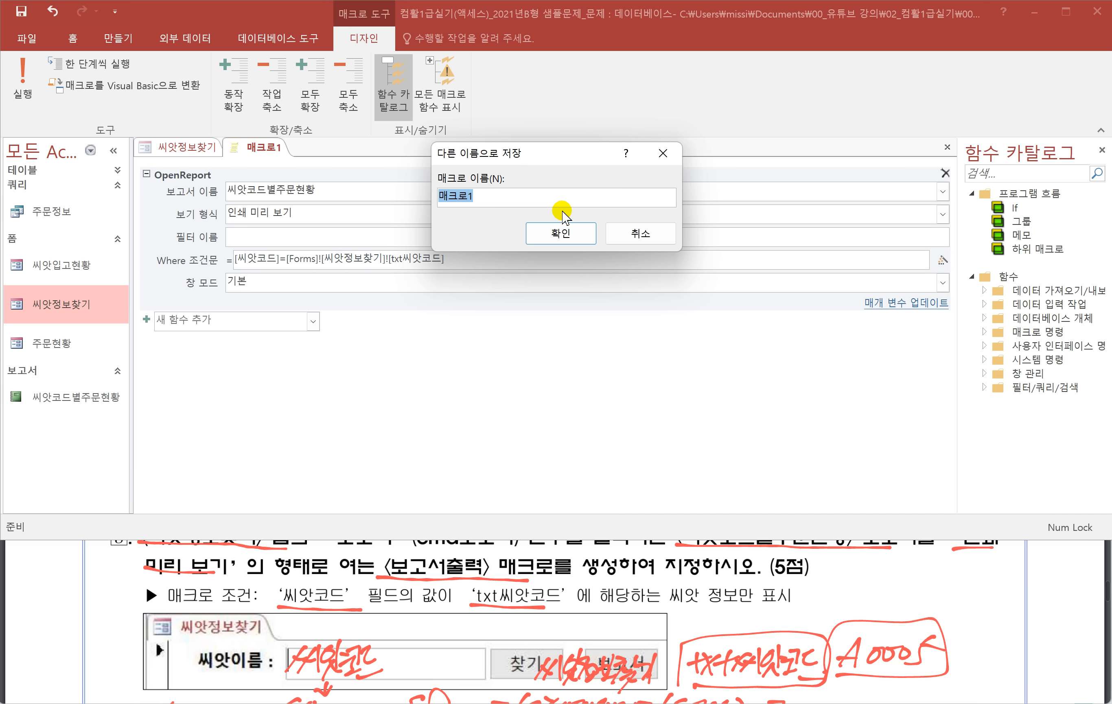
type("qhrh")
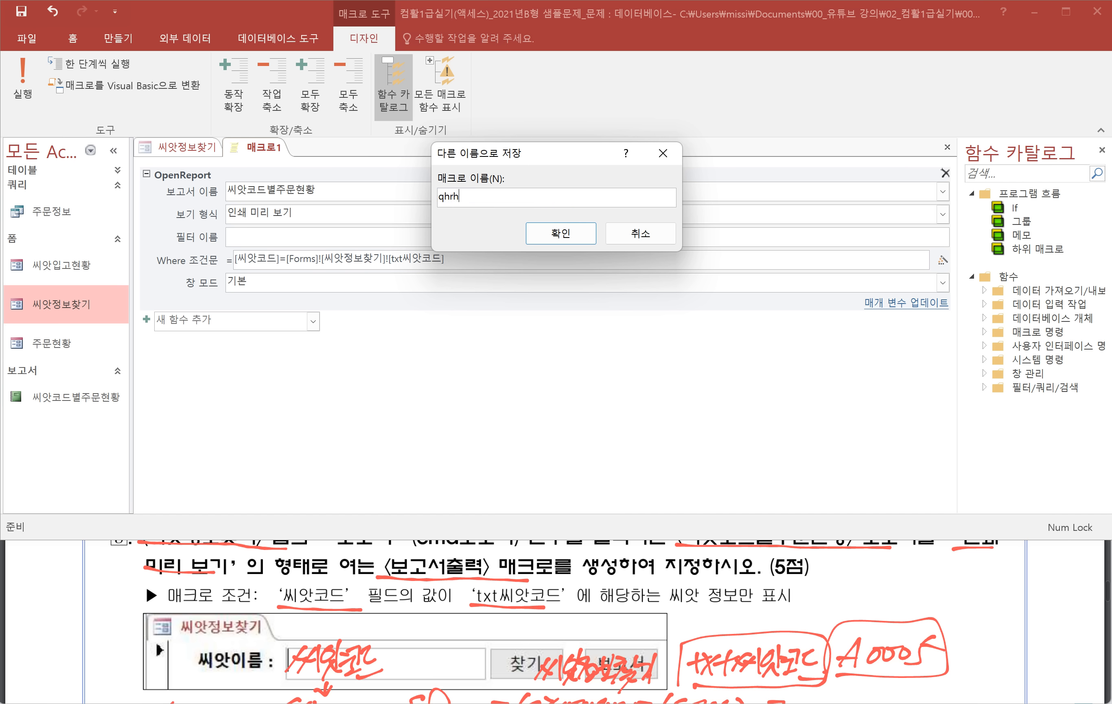
type("보고서출력")
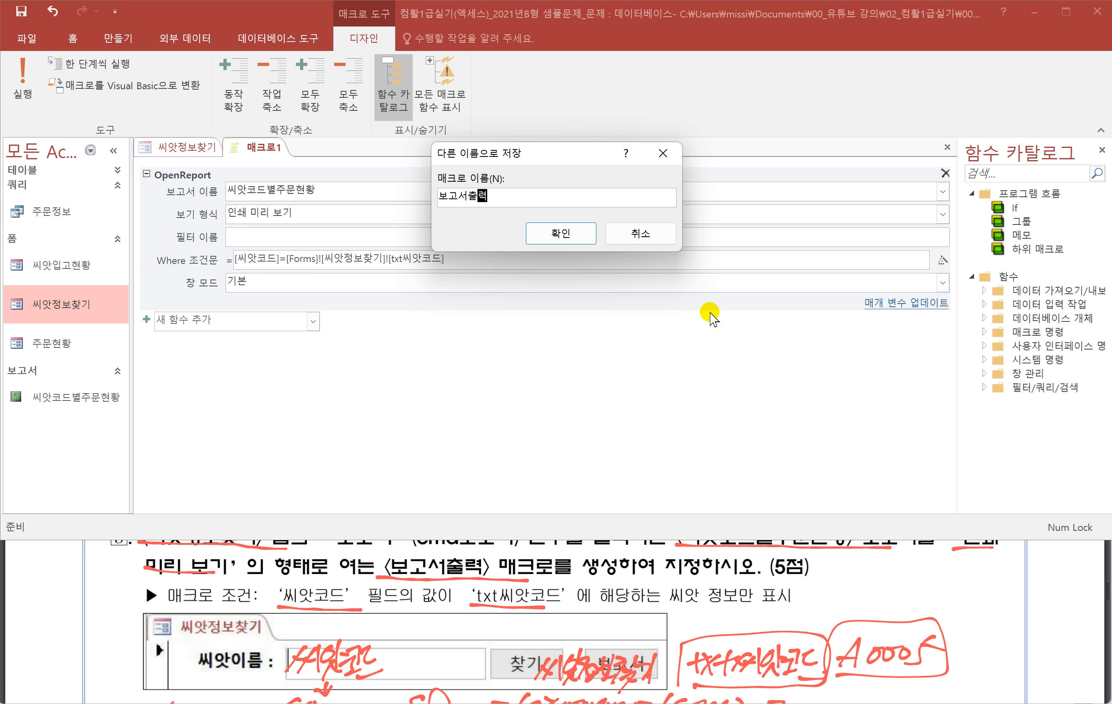
left_click(563, 235)
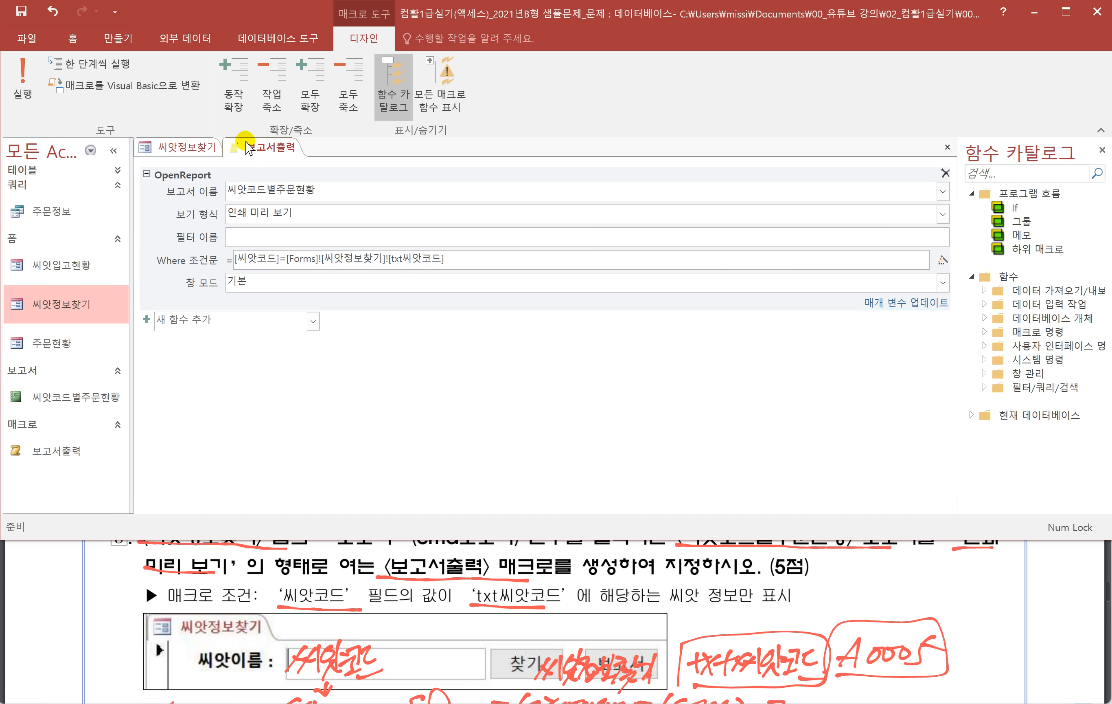
right_click(256, 147)
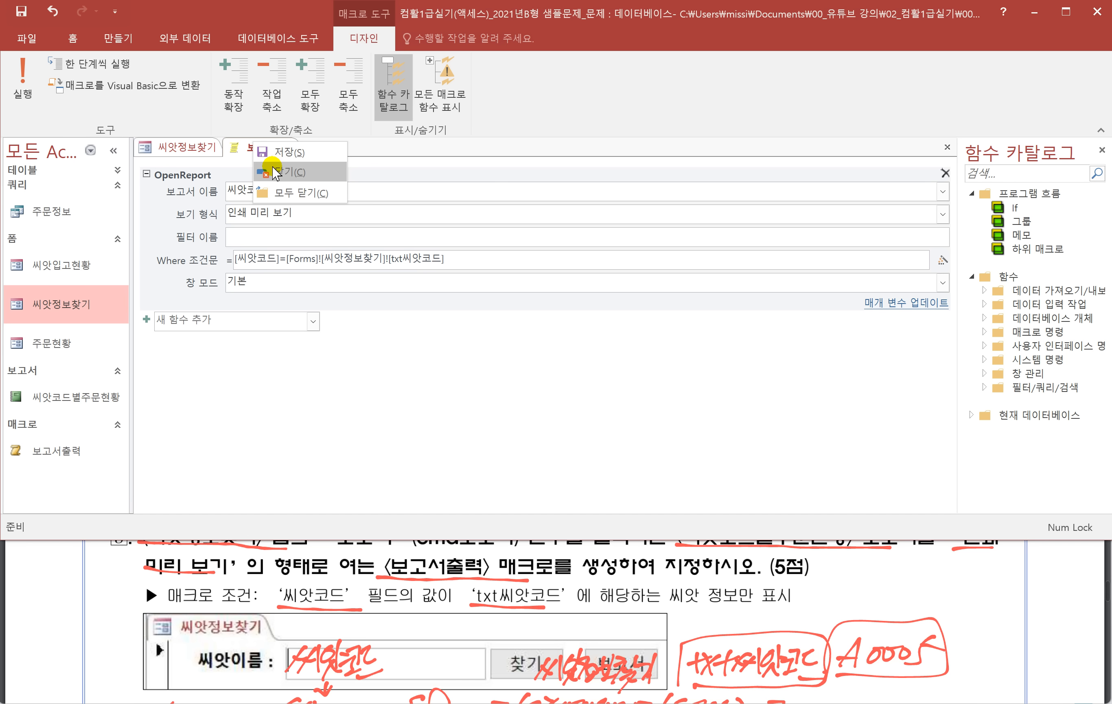
left_click(276, 173)
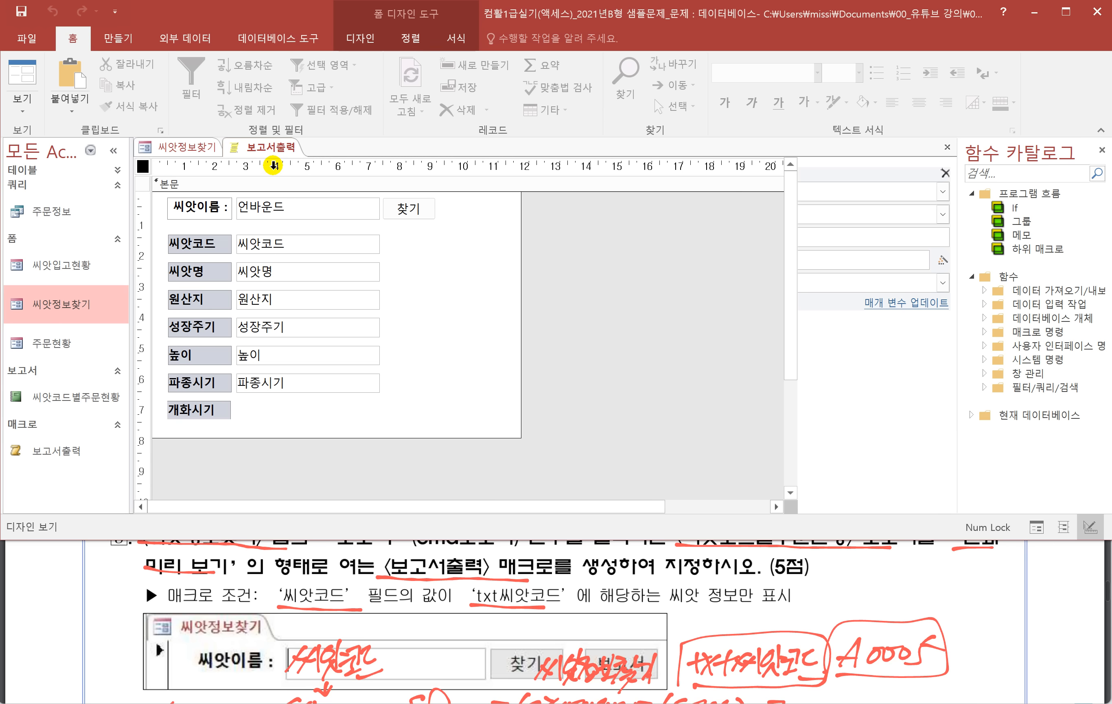
Step: Assign the 보고서출력 macro to the On Click event of the cmd보고서 button on the 씨앗정보찾기 form
left_click(473, 210)
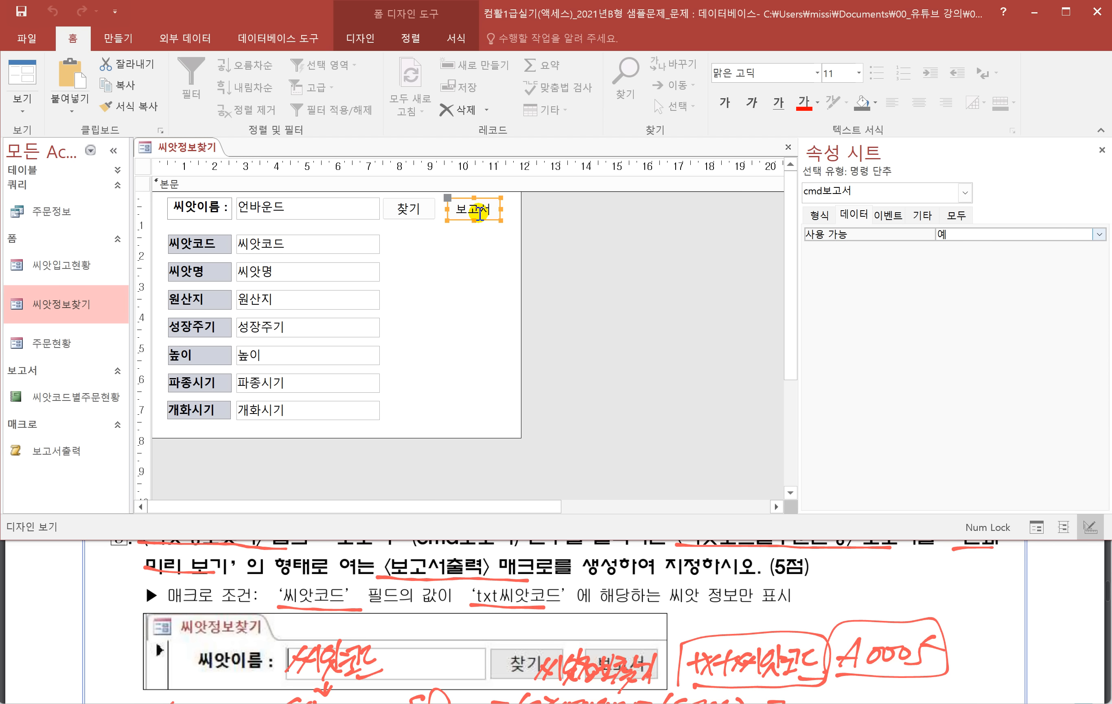
scroll(547, 563, "up", 1)
scroll(549, 566, "up", 1)
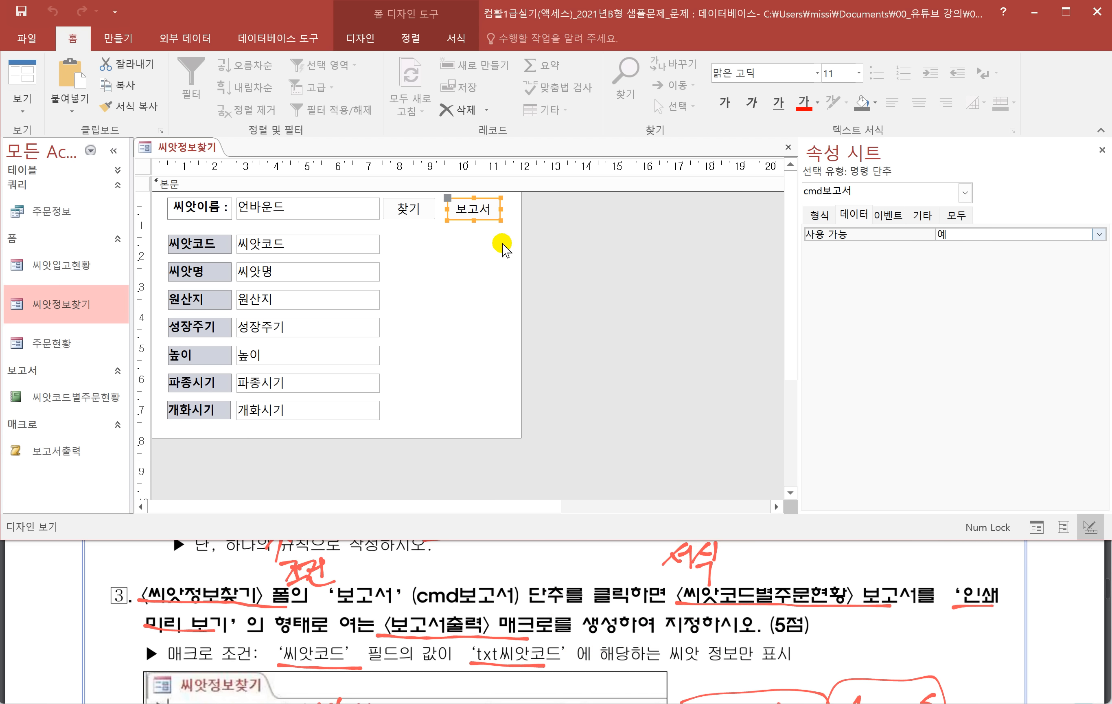
left_click(890, 215)
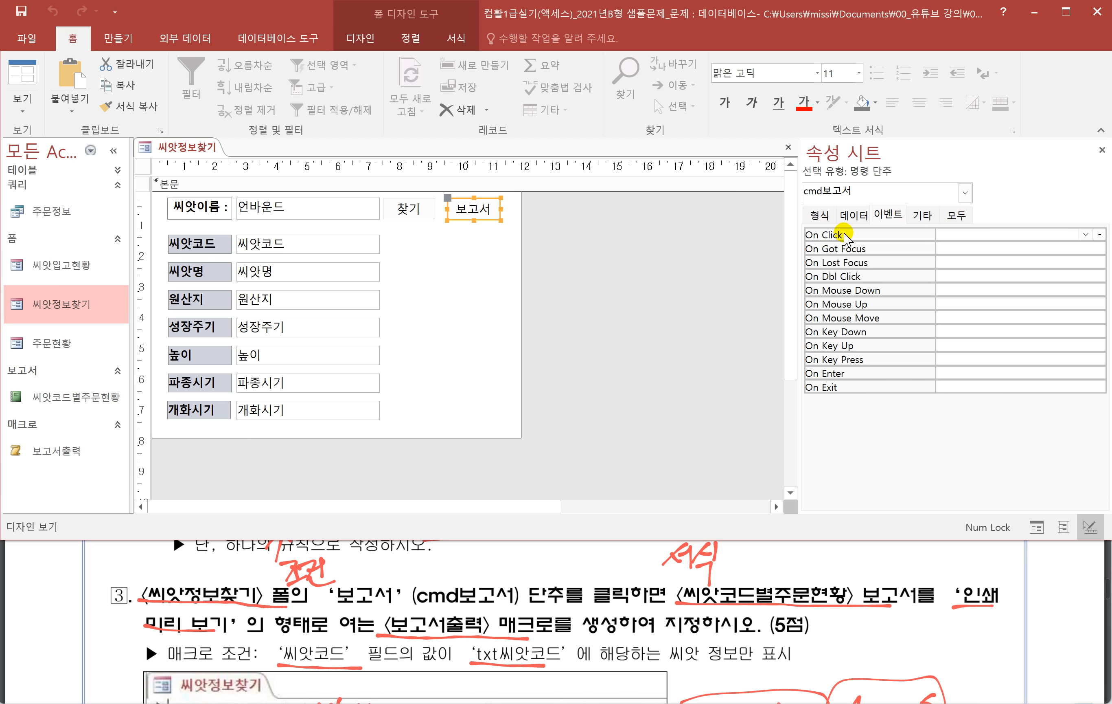
left_click(1033, 235)
left_click(1086, 235)
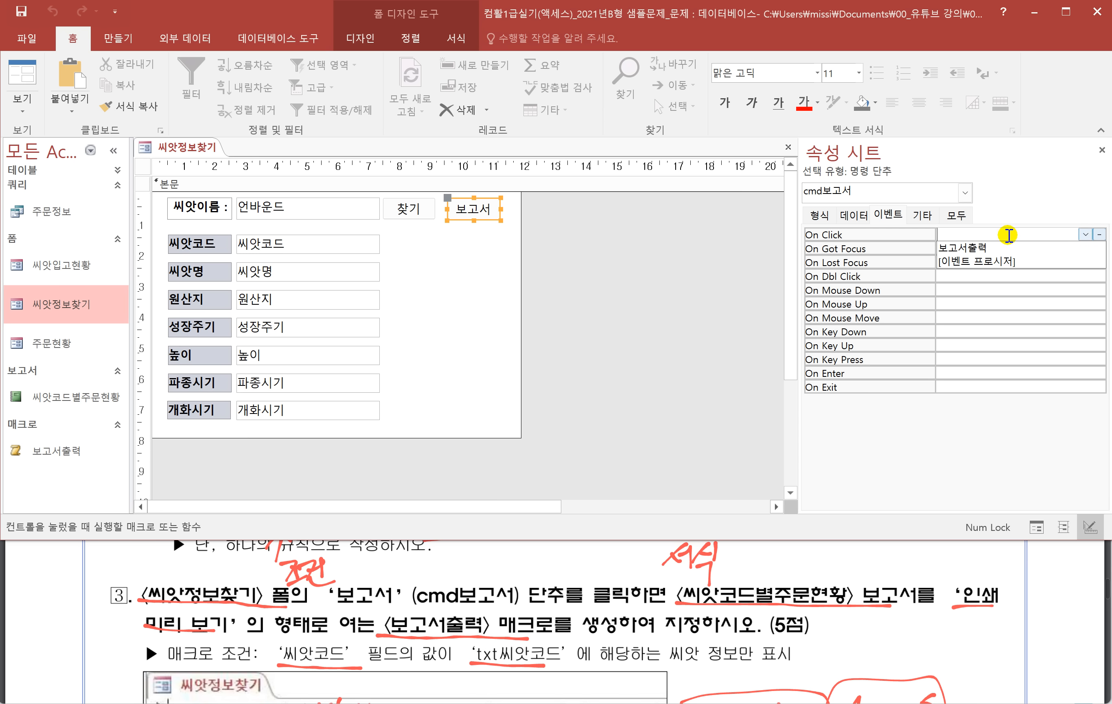
left_click(979, 248)
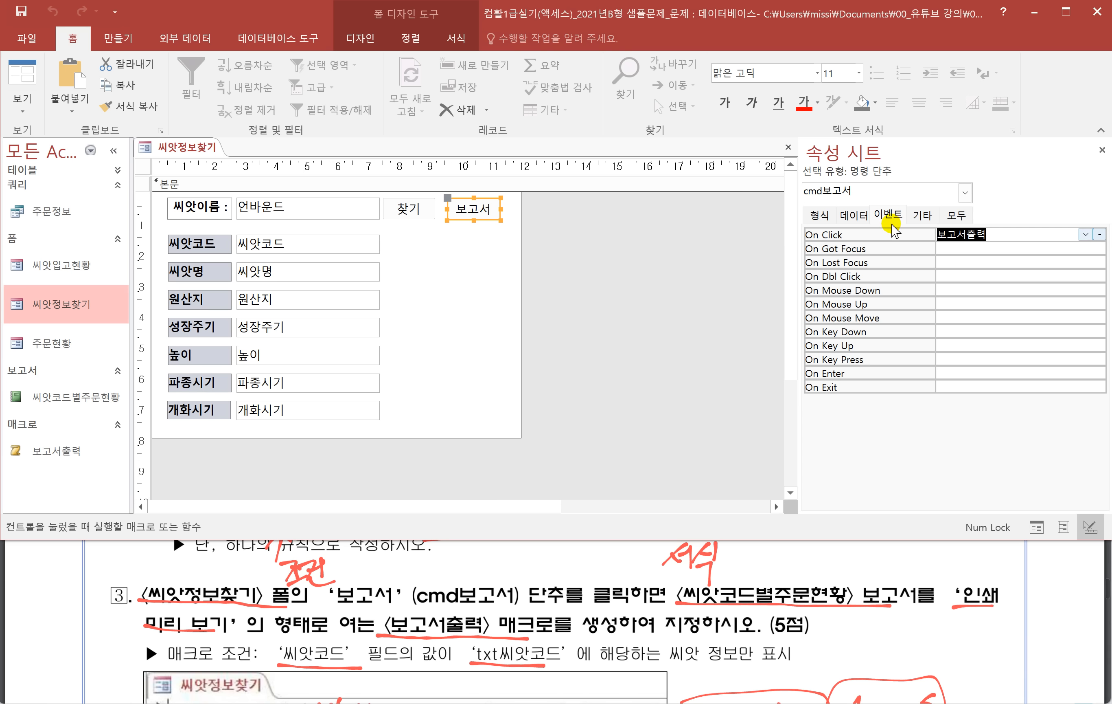
Step: Test the 보고서 button in form view on the first record, seed code A0077, and close the report preview
right_click(178, 150)
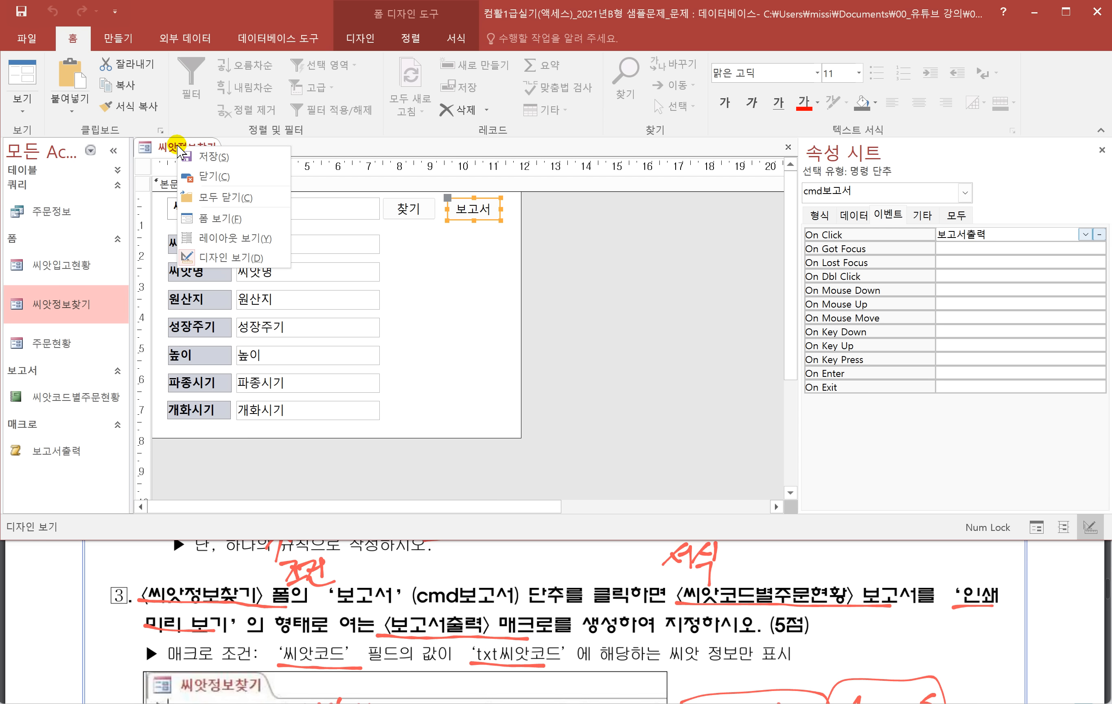
left_click(209, 188)
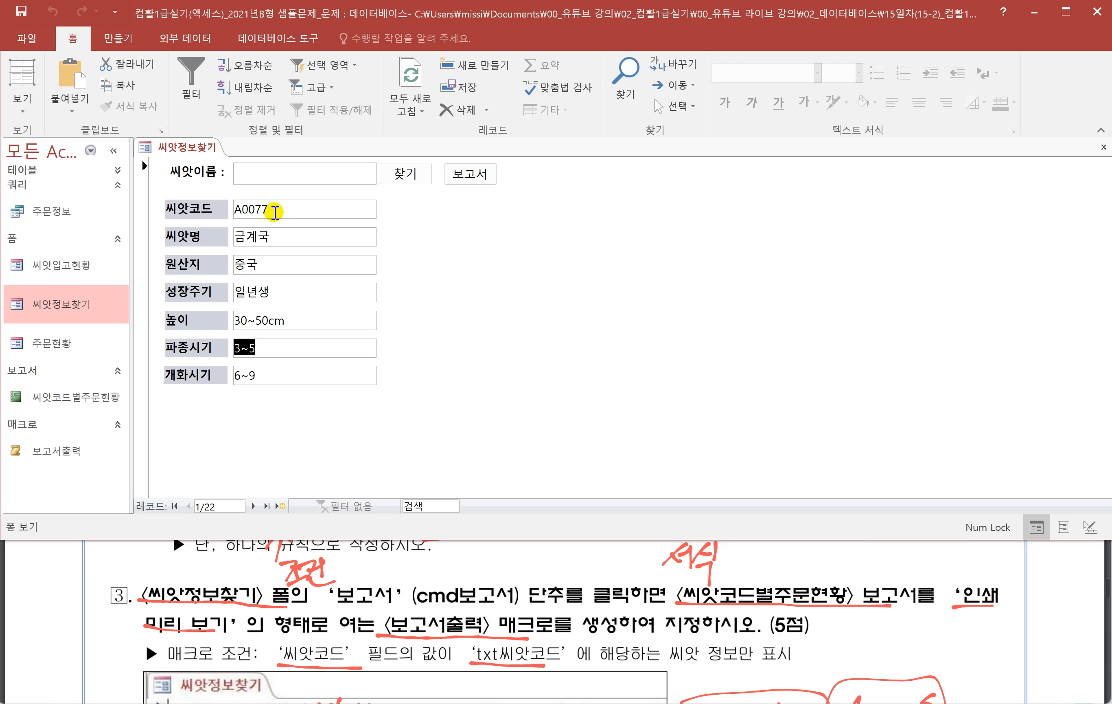
left_click(487, 176)
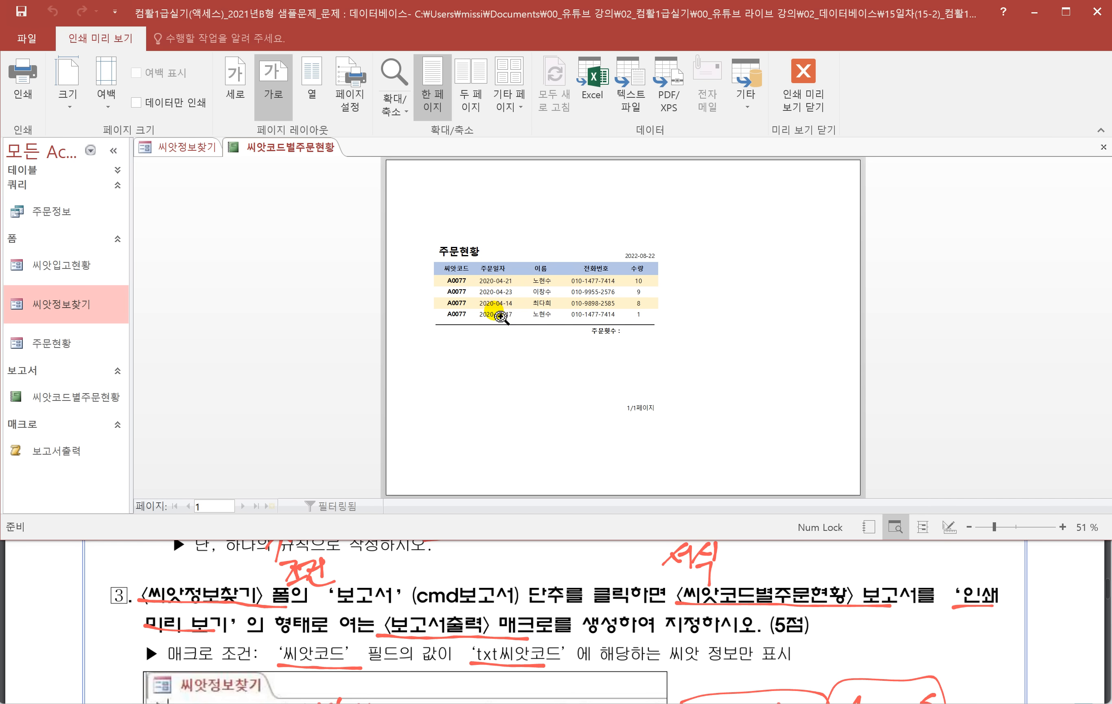
right_click(305, 150)
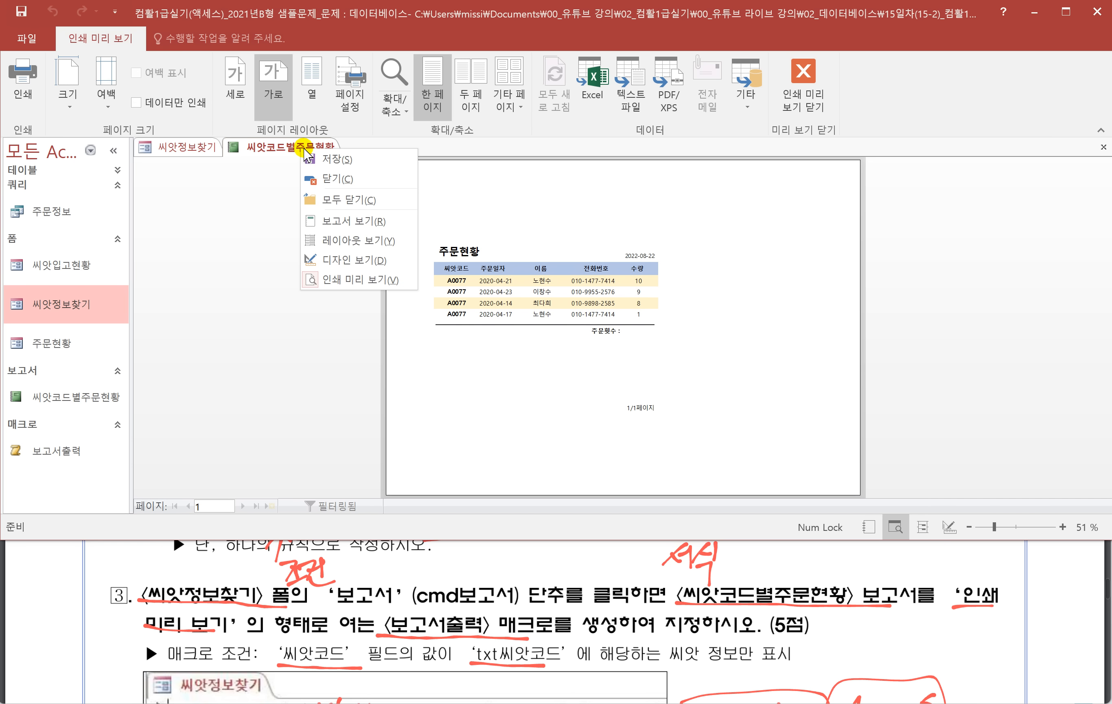
left_click(306, 176)
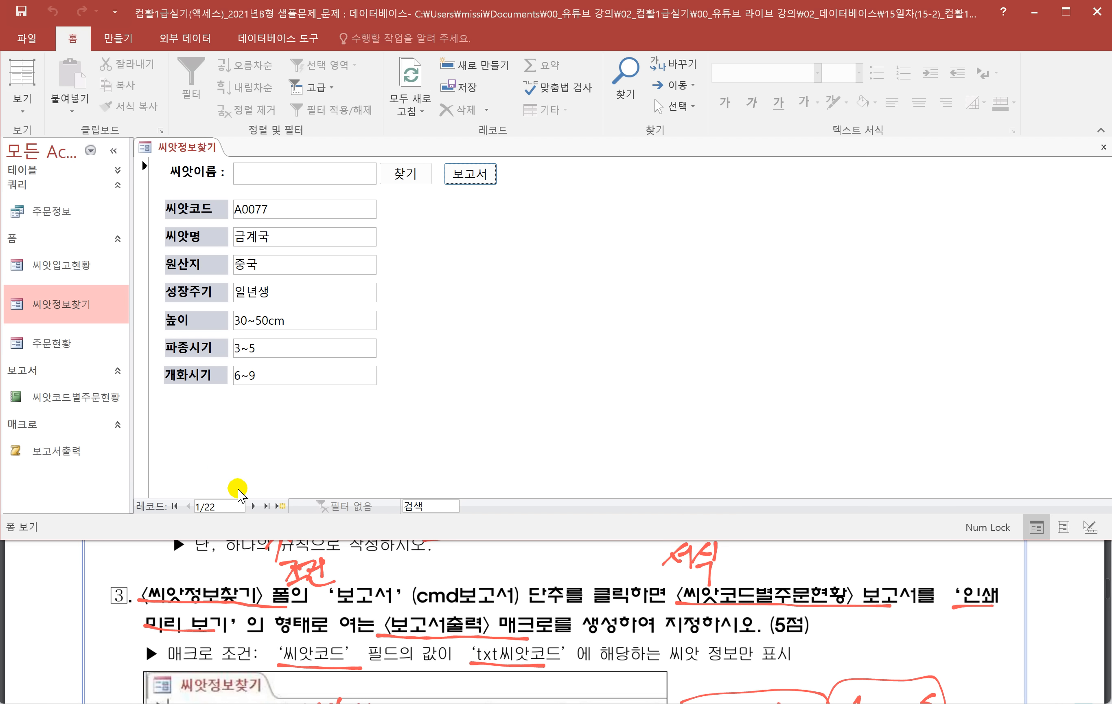
Step: Preview the report for the second record, seed code A1002, and close the preview
left_click(253, 506)
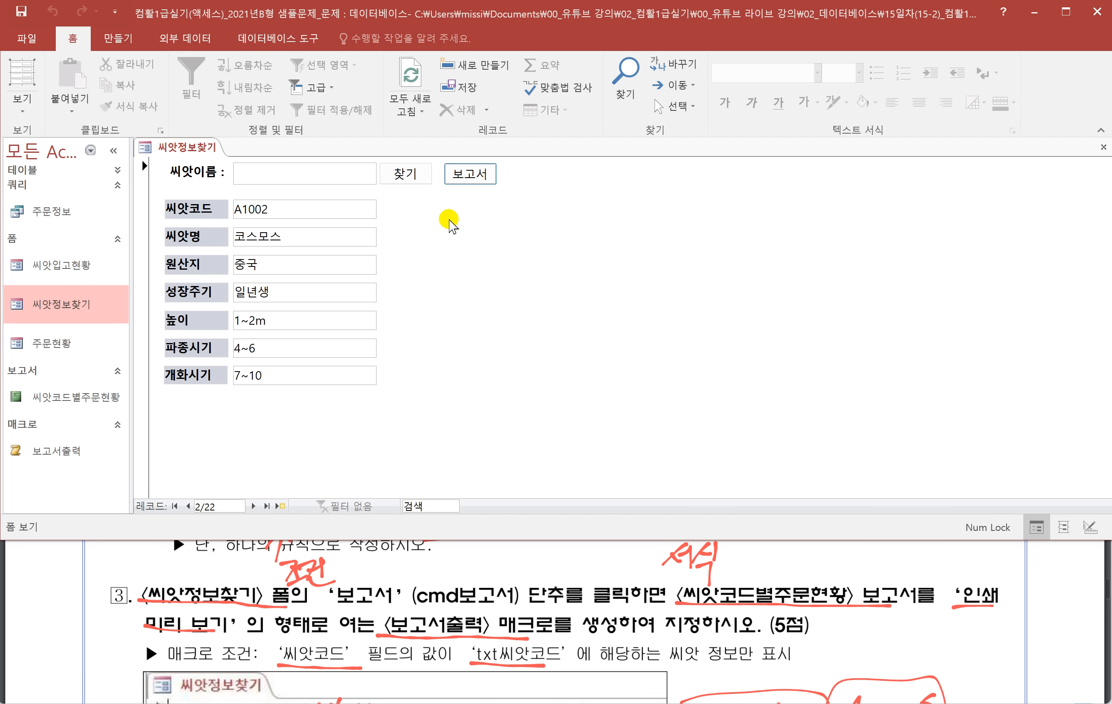
left_click(477, 174)
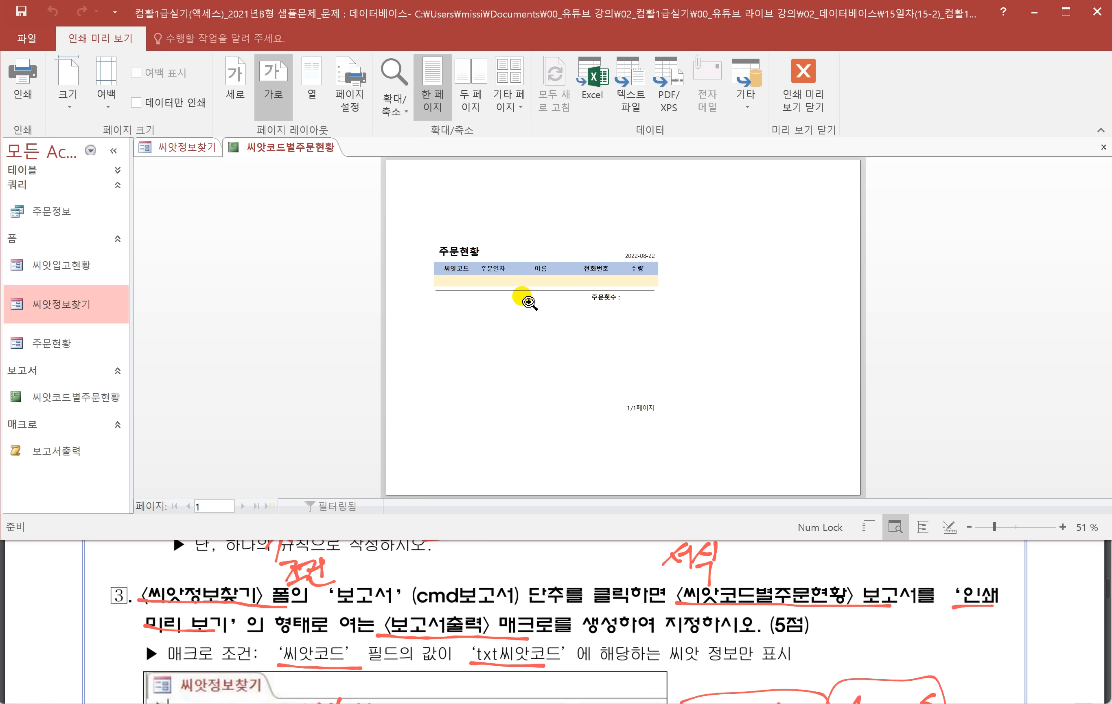
right_click(305, 150)
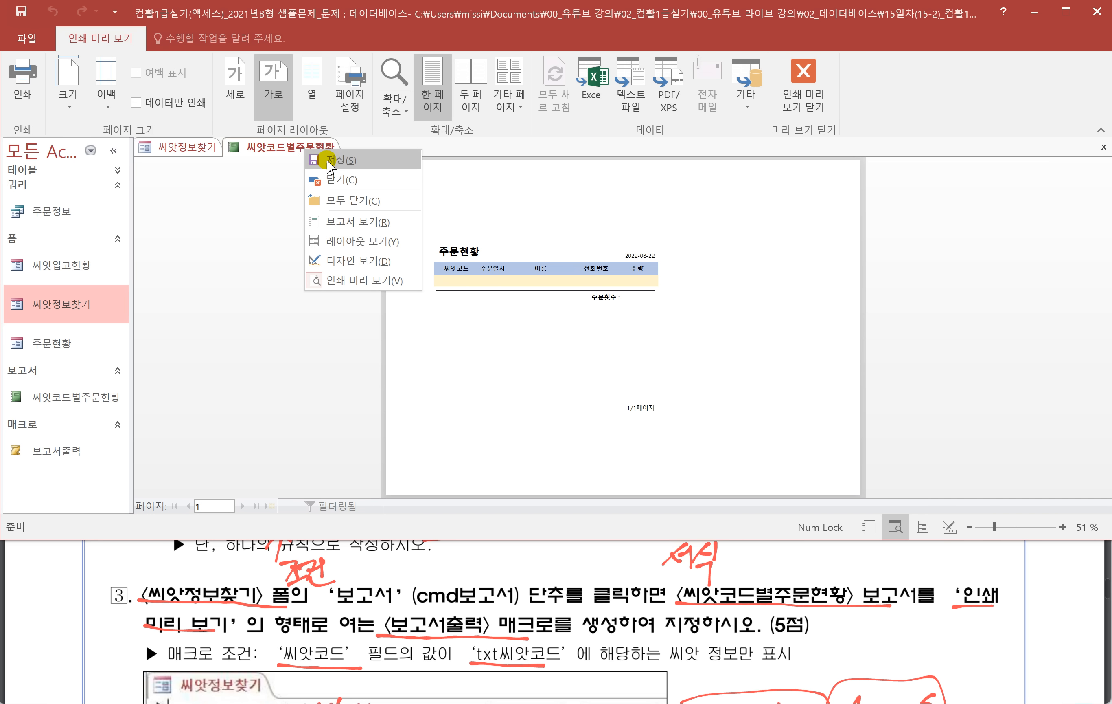
left_click(322, 172)
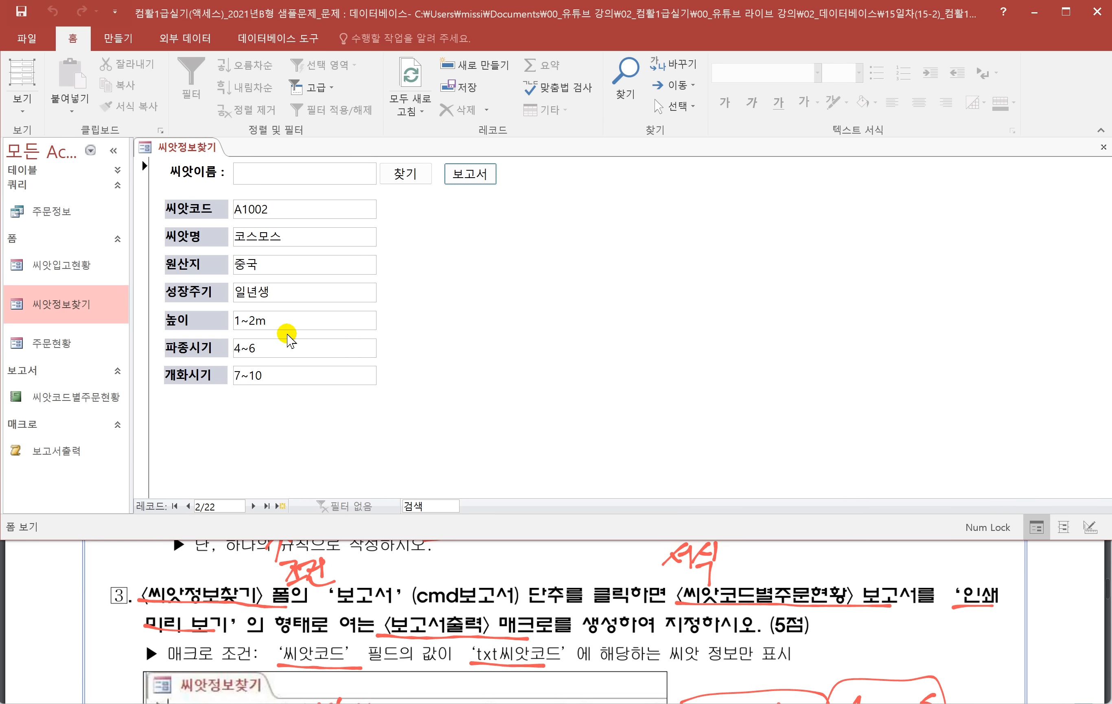
Step: Preview the report for the fourth record, seed code A1355, from the 보고서 button and close the preview
left_click(252, 506)
left_click(253, 506)
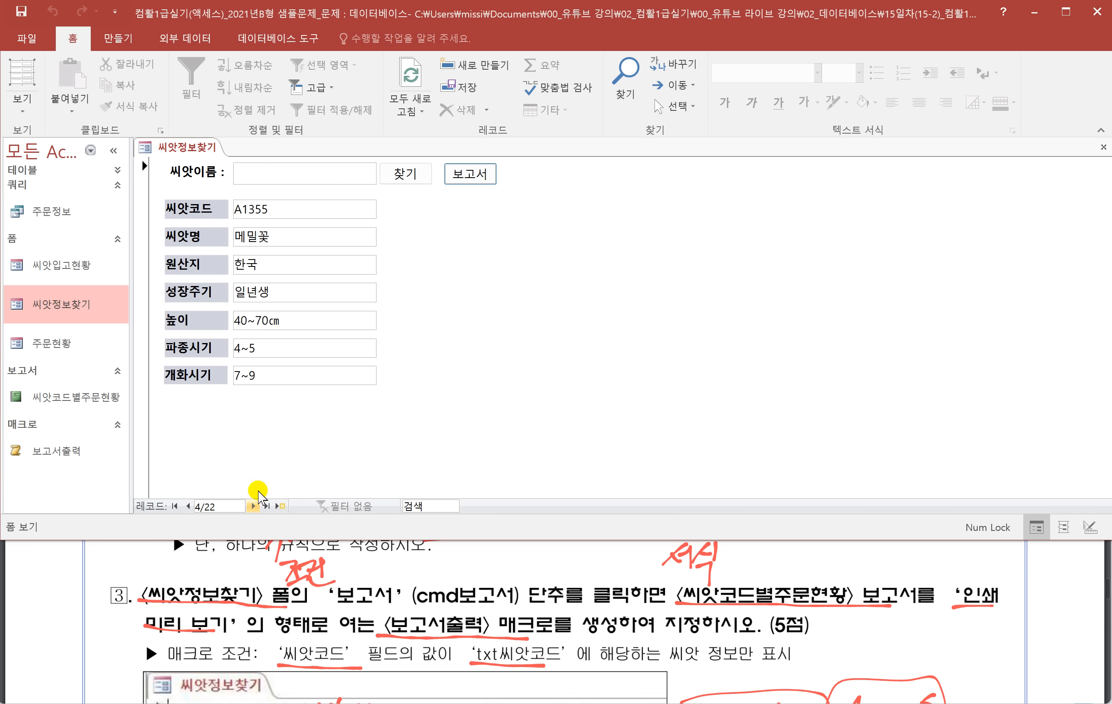
left_click(467, 173)
left_click(467, 172)
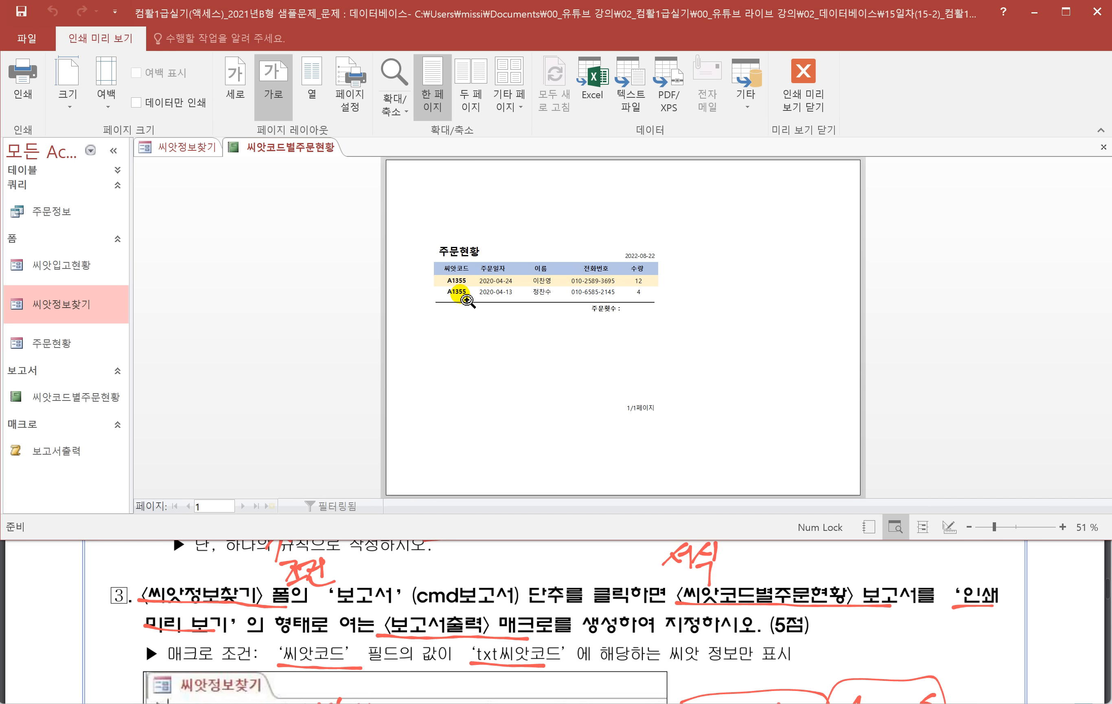
right_click(303, 147)
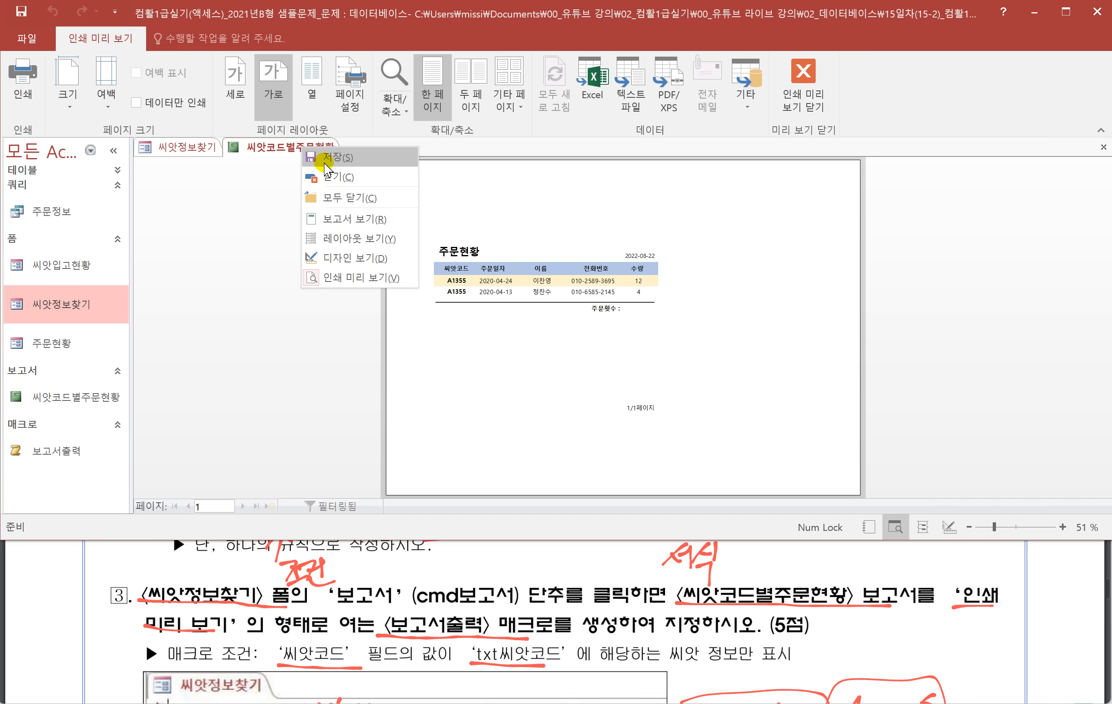
left_click(331, 177)
Step: Close the 씨앗정보찾기 form
right_click(188, 146)
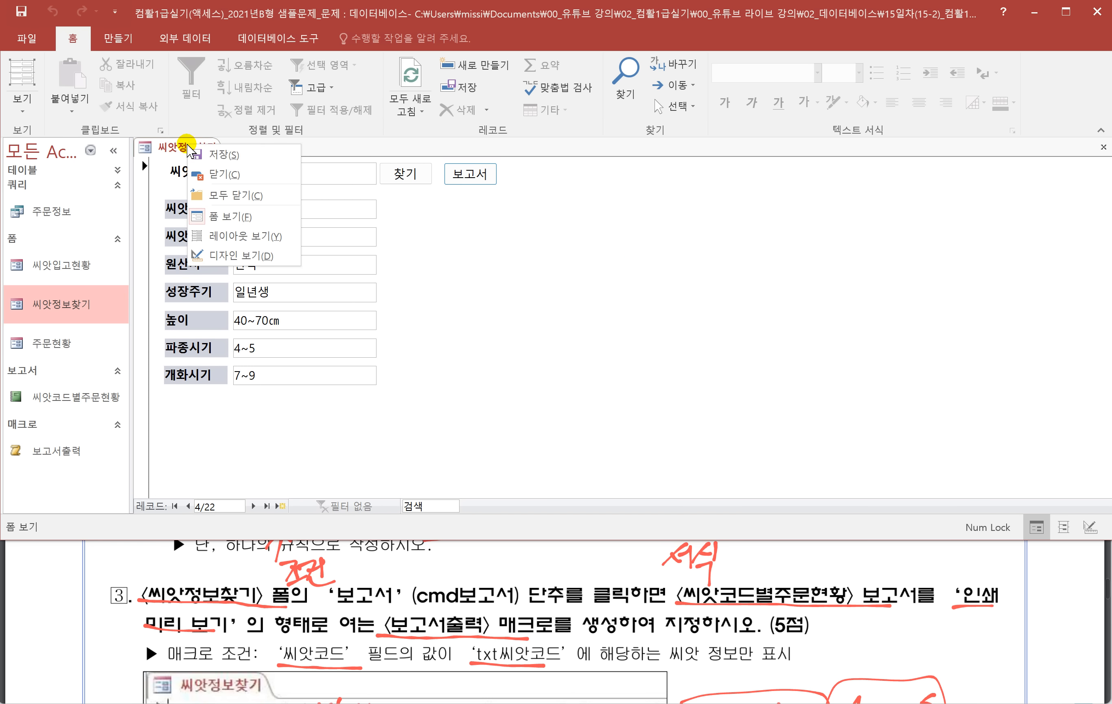
key("Escape")
right_click(197, 148)
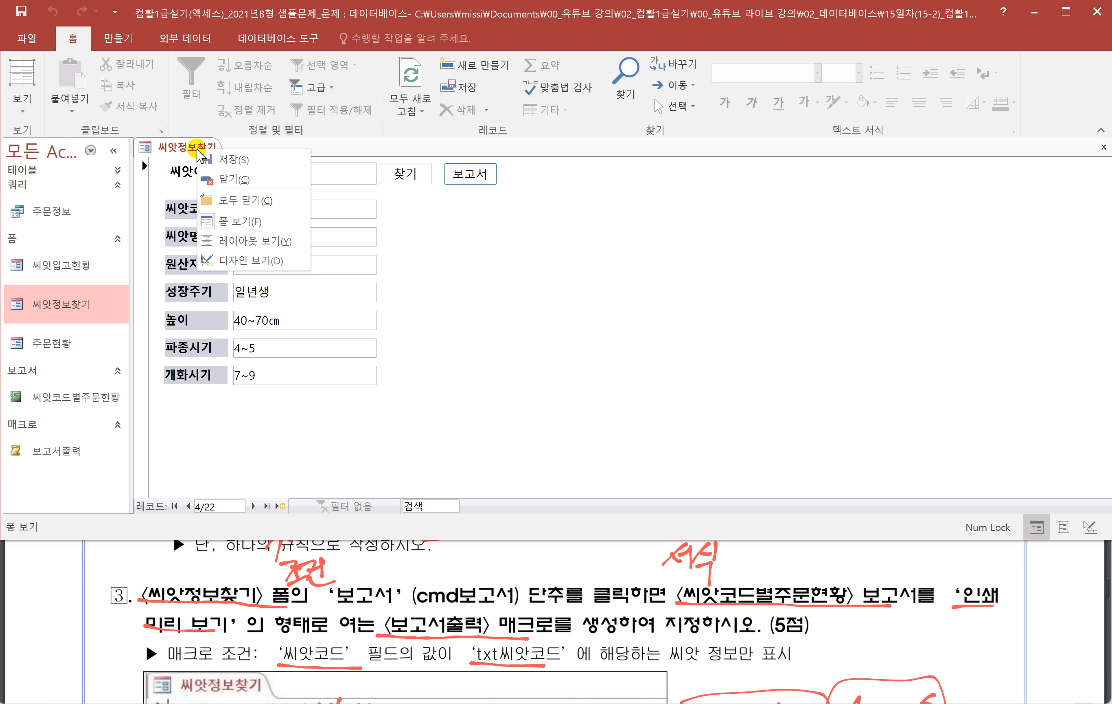
left_click(228, 180)
Step: Underline the report name 씨앗코드별주문현황 in question 1 of 문제3 on the exam sheet
scroll(294, 630, "down", 5)
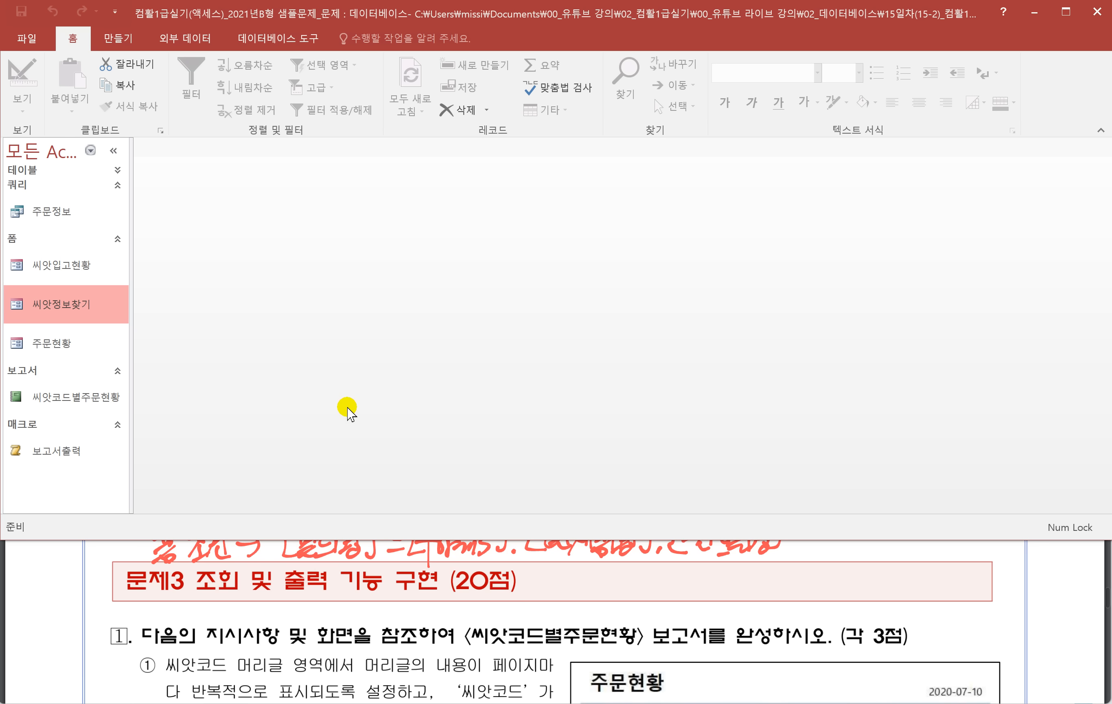
scroll(255, 609, "down", 1)
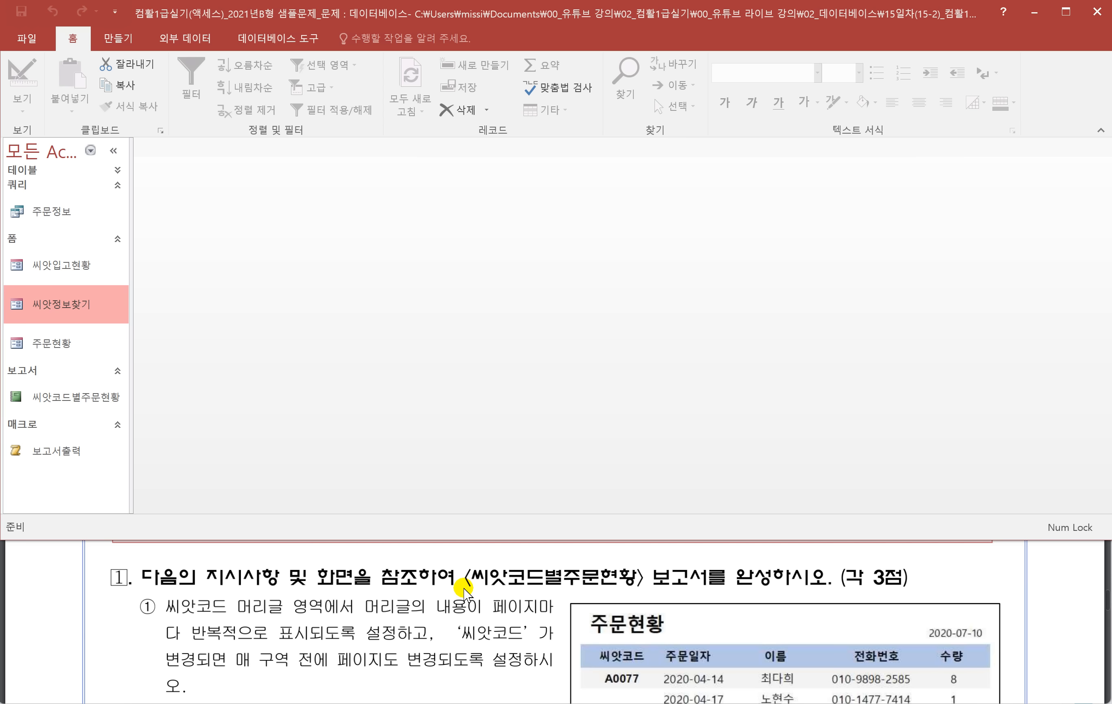
left_click_drag(465, 589, 623, 595)
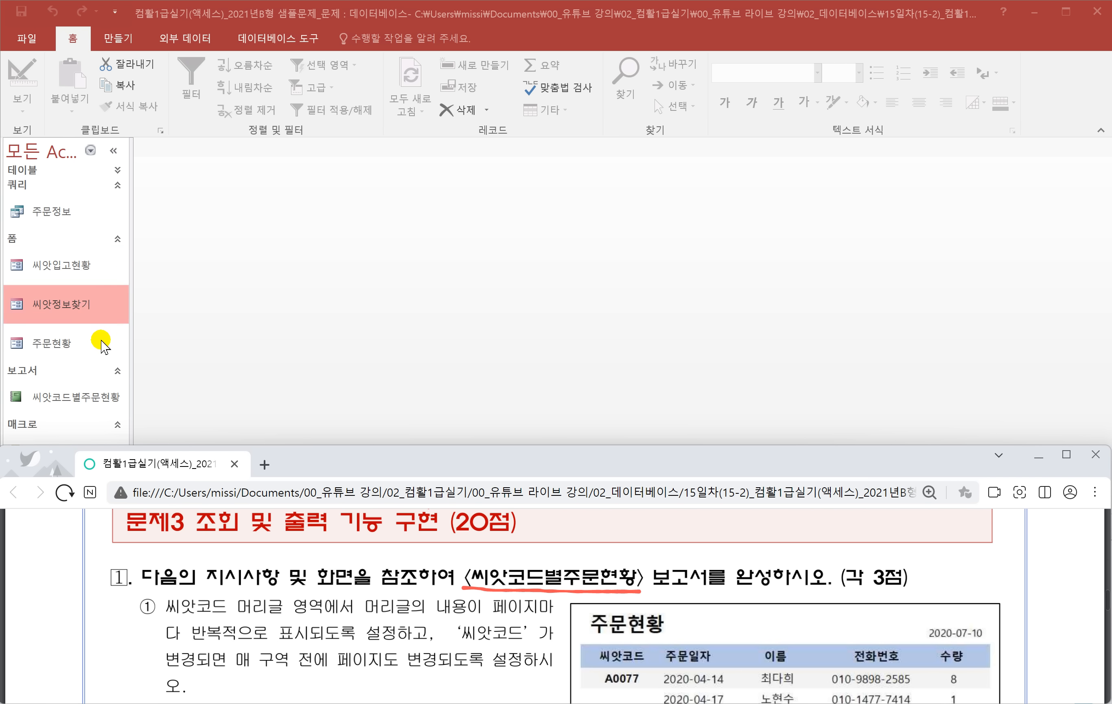
Step: Open the 씨앗코드별주문현황 report in design view and hide its grouping and sorting pane
left_click(116, 239)
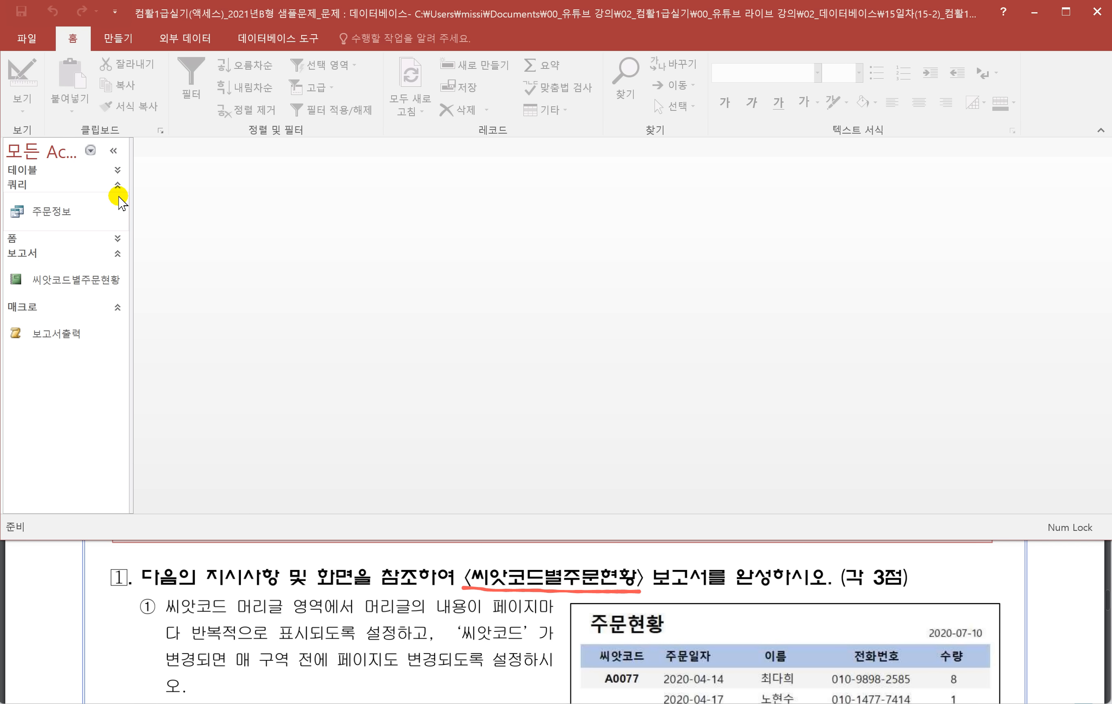
right_click(70, 280)
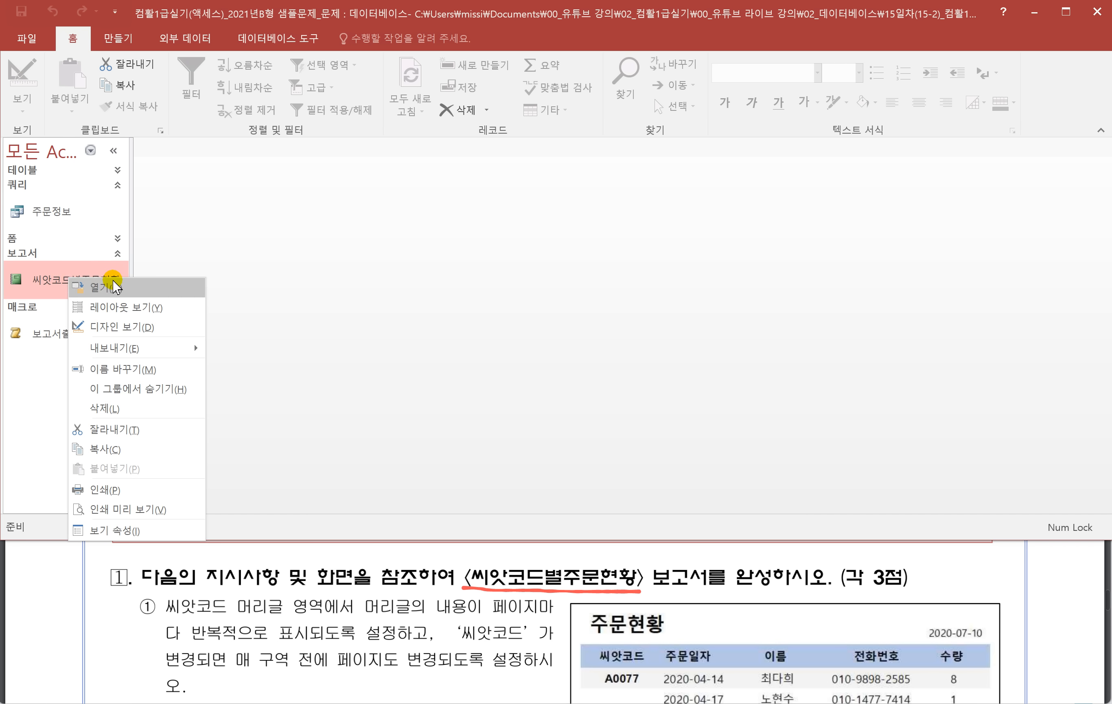
left_click(186, 327)
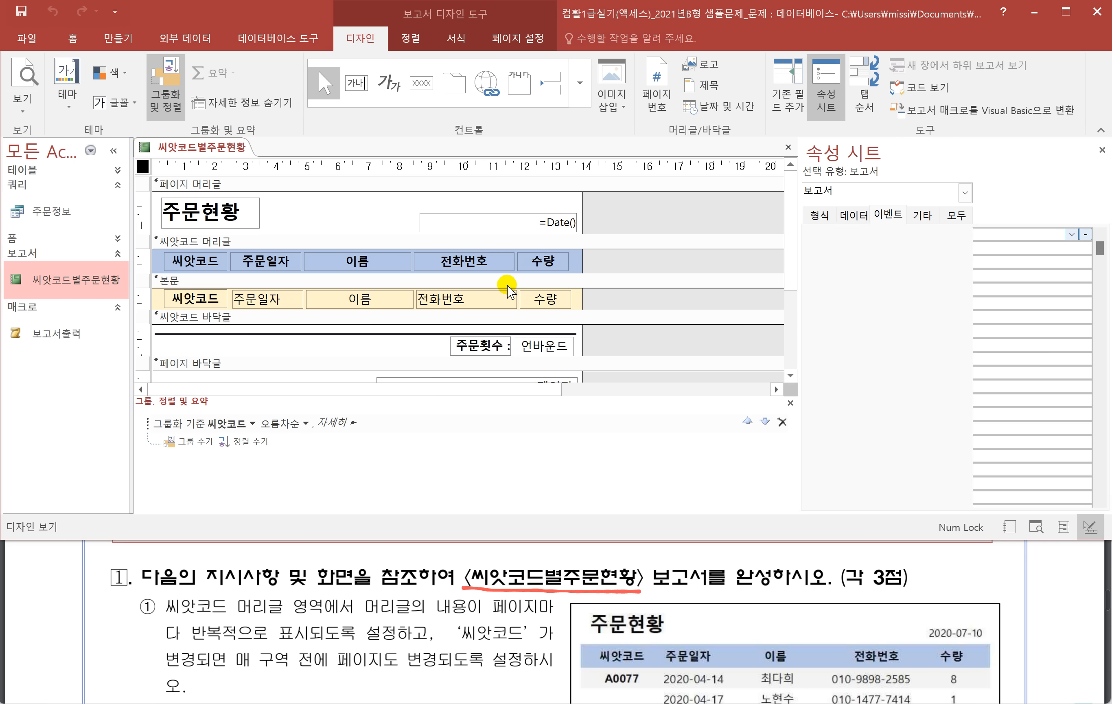
left_click(790, 403)
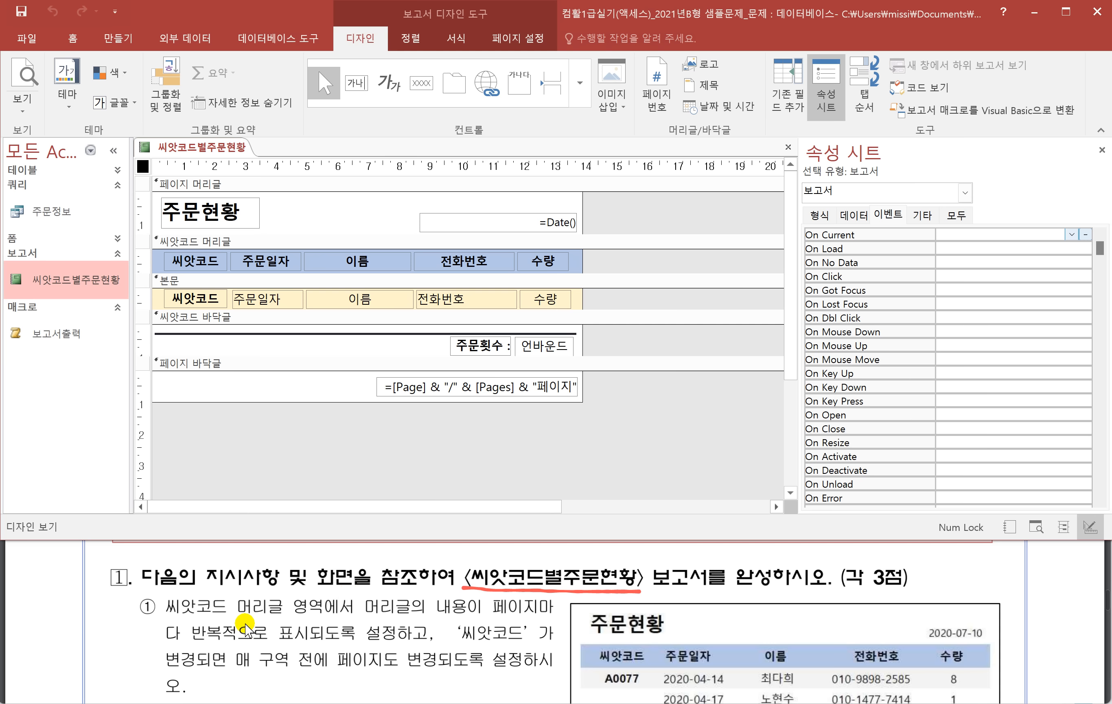
Step: Underline the header-area, repeat-on-every-page and page-change-before-section requirements in item ① of the exam sheet
left_click_drag(239, 615, 329, 616)
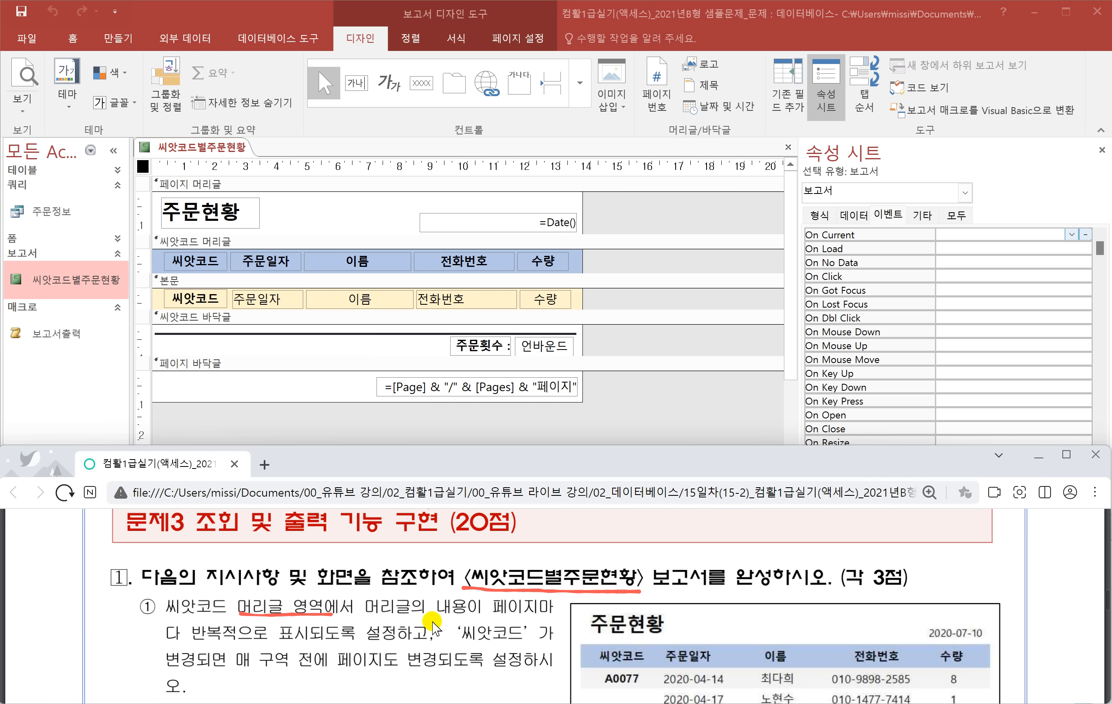
left_click_drag(500, 615, 542, 619)
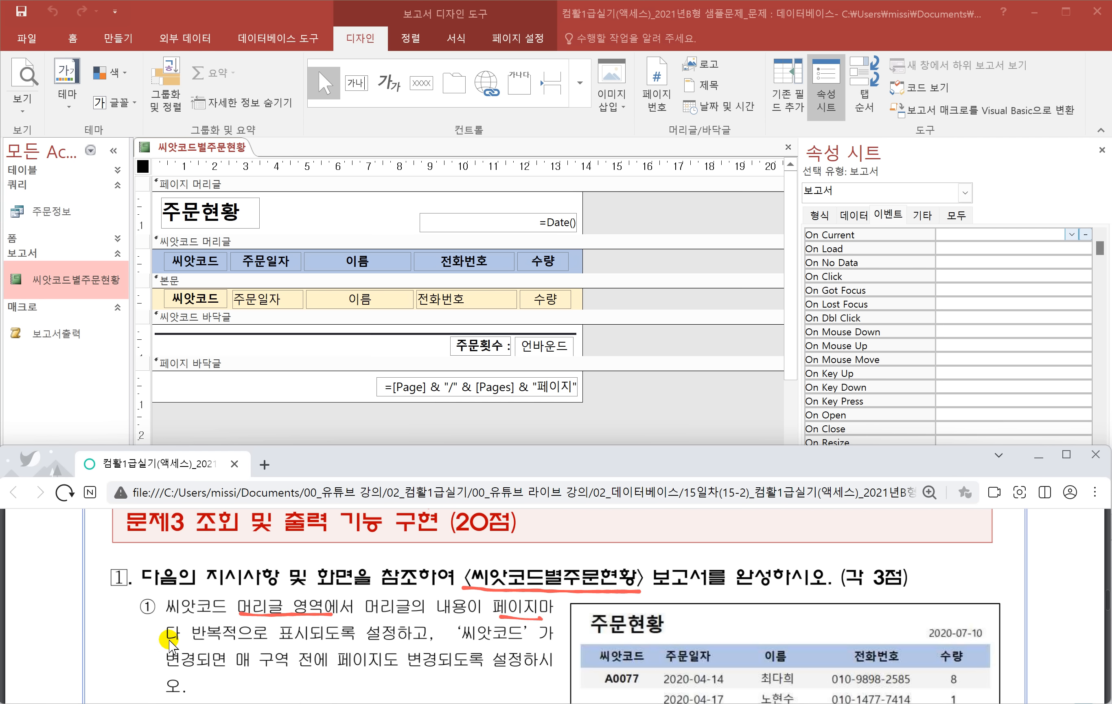
left_click_drag(166, 639, 303, 644)
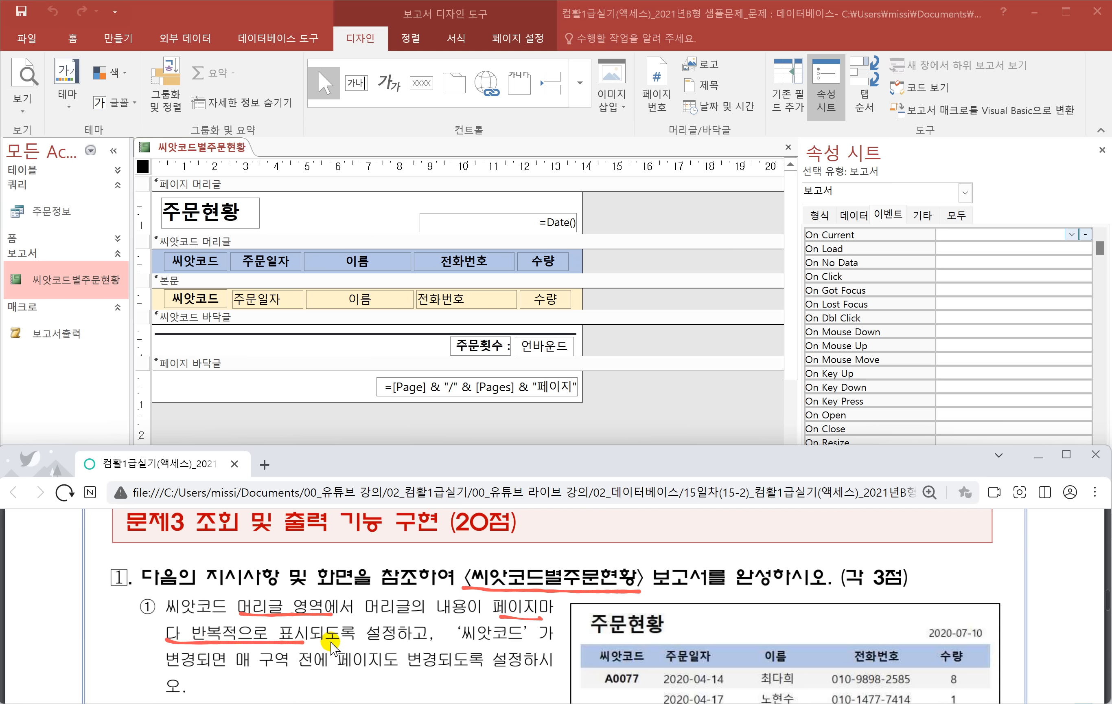
left_click_drag(303, 644, 371, 646)
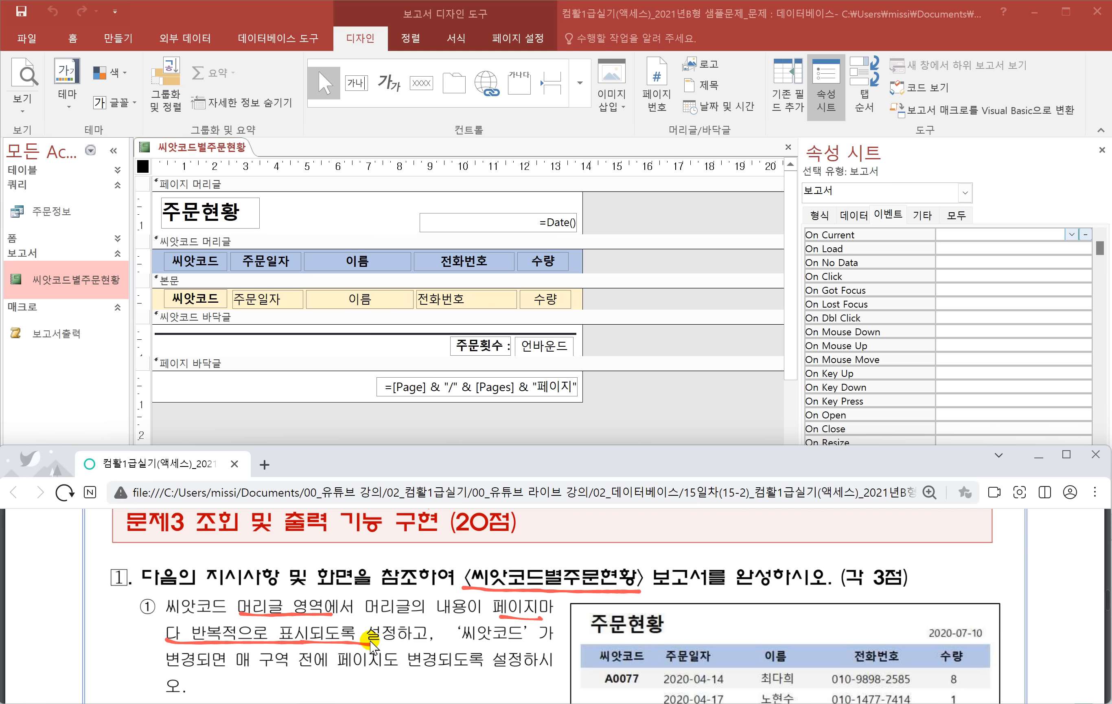
scroll(460, 654, "down", 1)
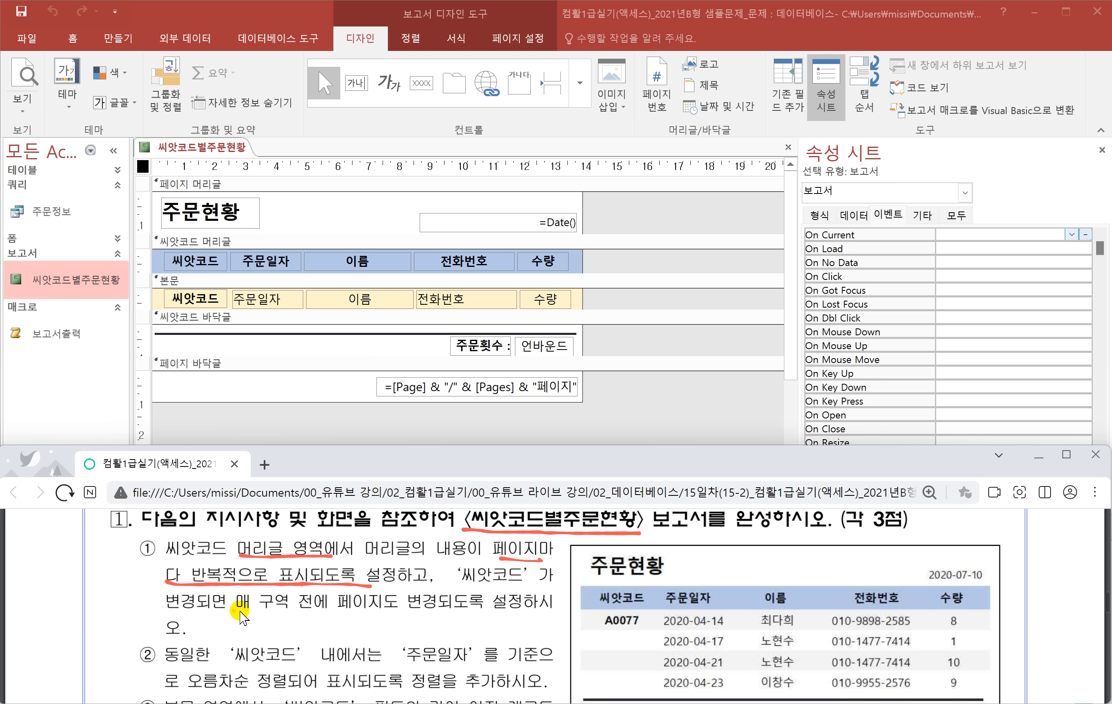
left_click_drag(232, 610, 471, 615)
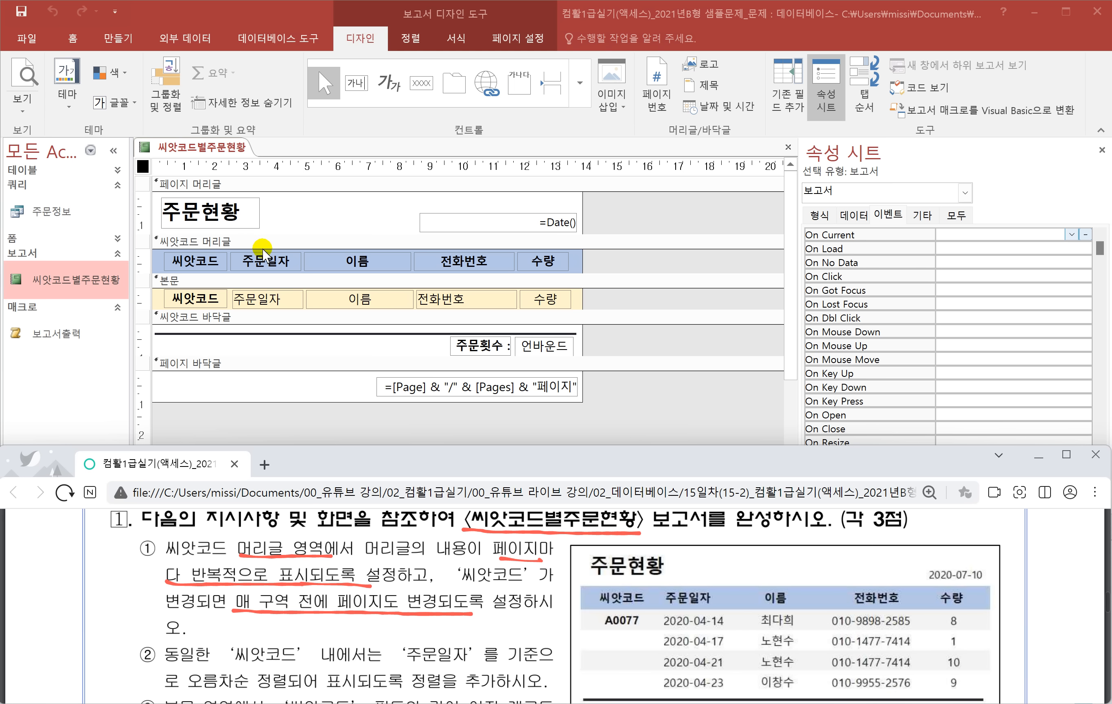
Step: Select the 씨앗코드 머리글 section of the report
left_click(308, 241)
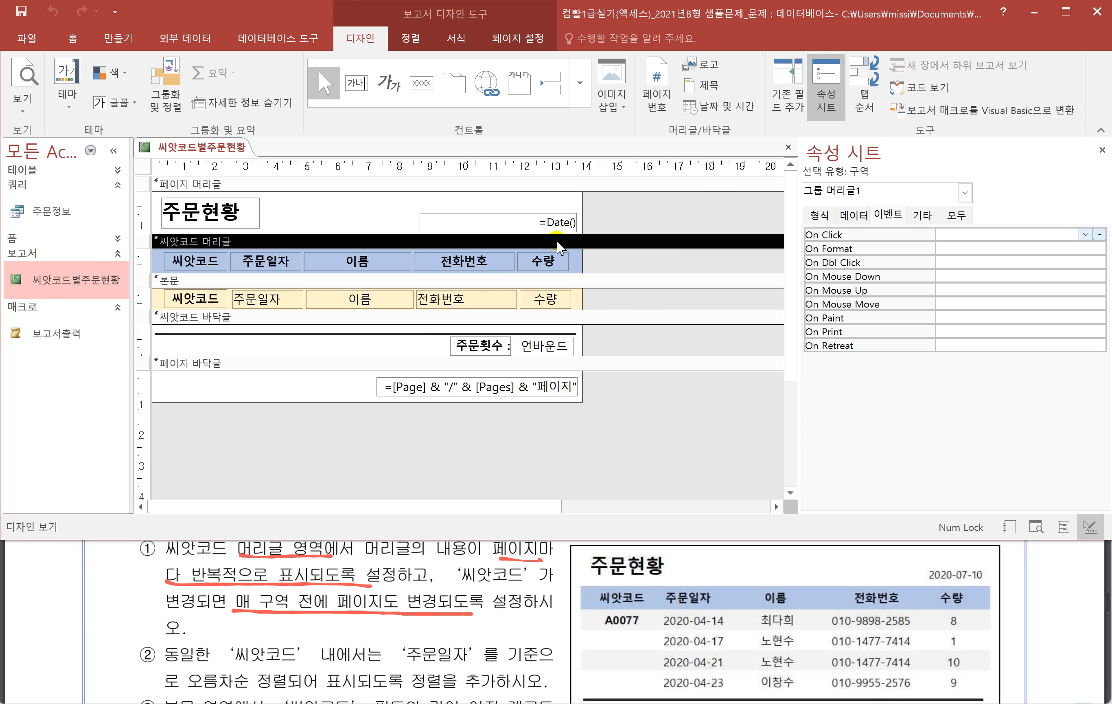
Step: Set the 씨앗코드 group header's repeat section property (반복 실행 구역) to 예
left_click(853, 215)
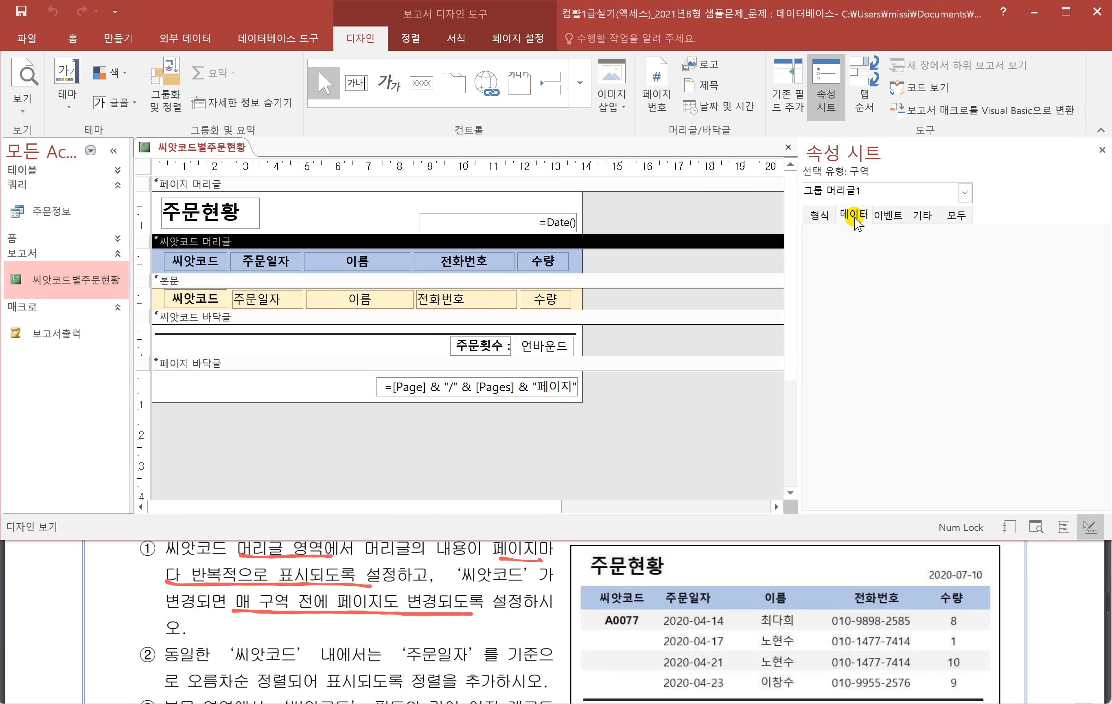
left_click(812, 215)
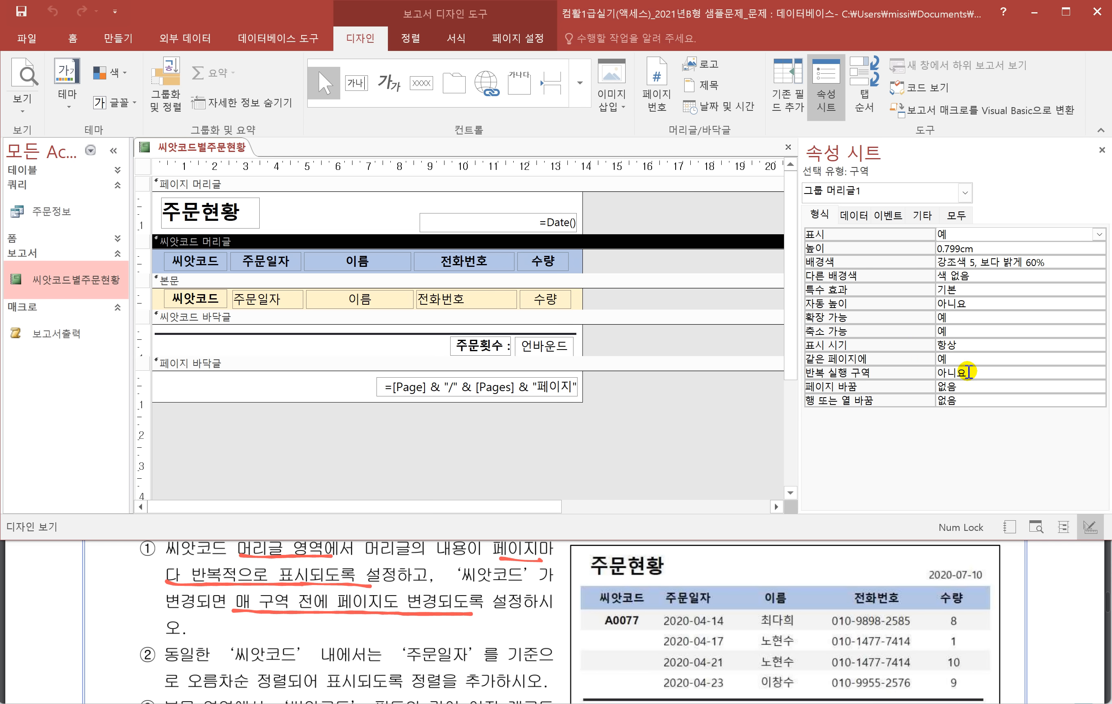
left_click(1031, 372)
left_click(1096, 375)
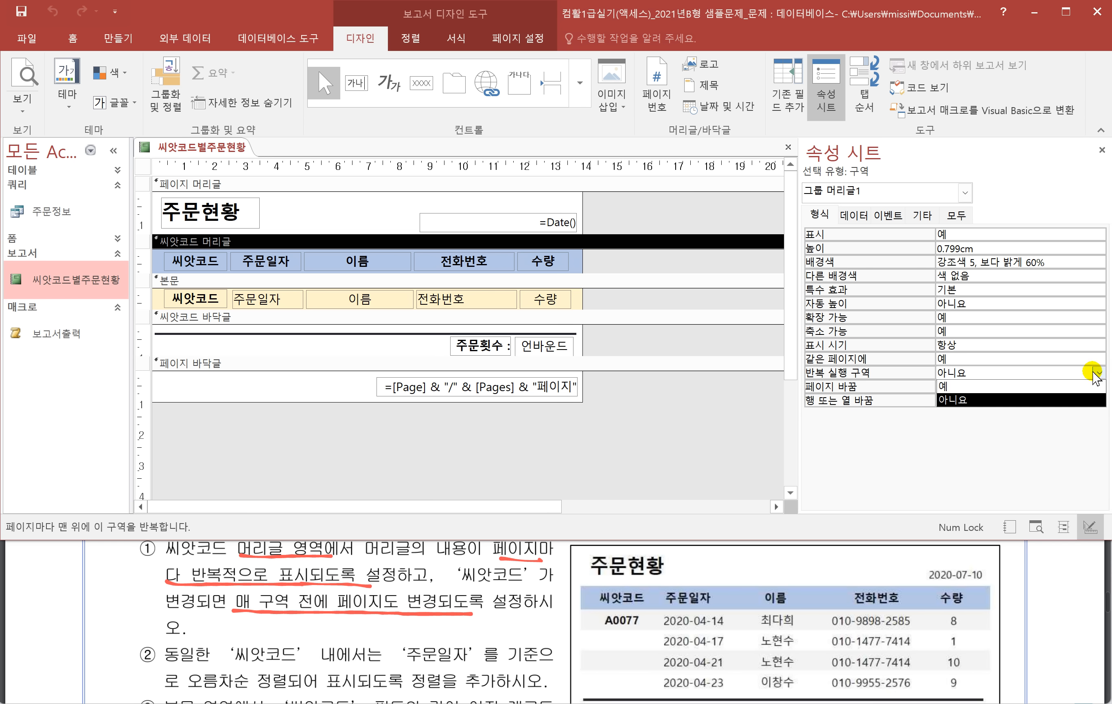
left_click(975, 388)
Step: Set the 씨앗코드 group header's page break property (페이지 바꿈) to 구역 전
left_click(1012, 382)
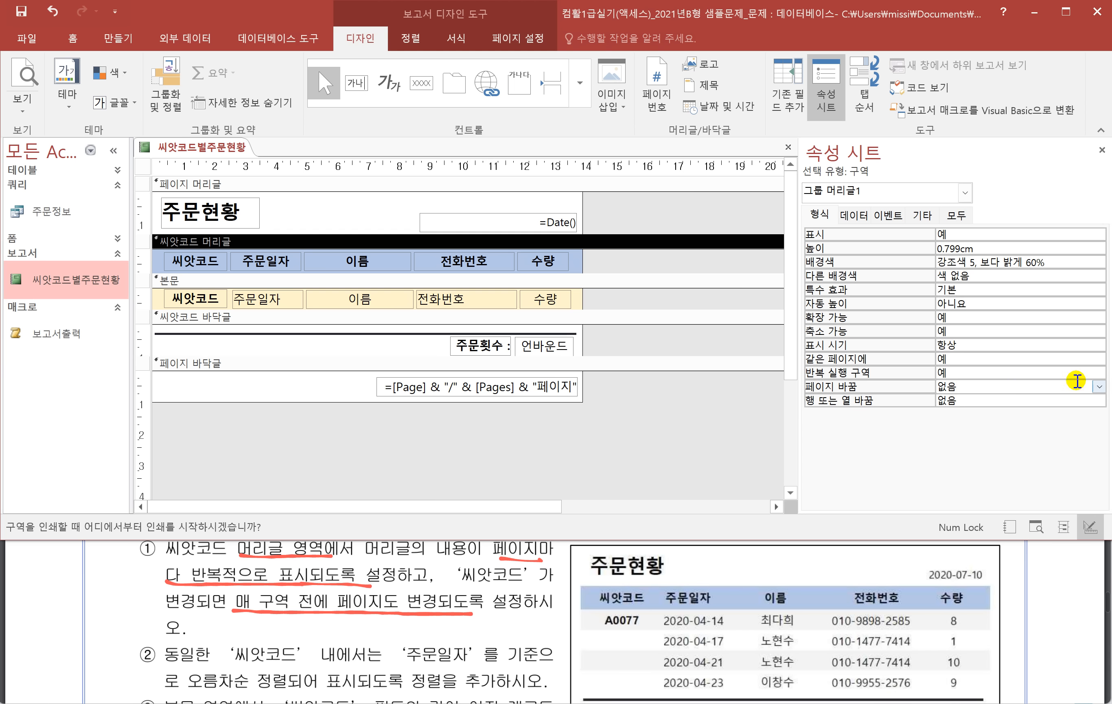
left_click(267, 601)
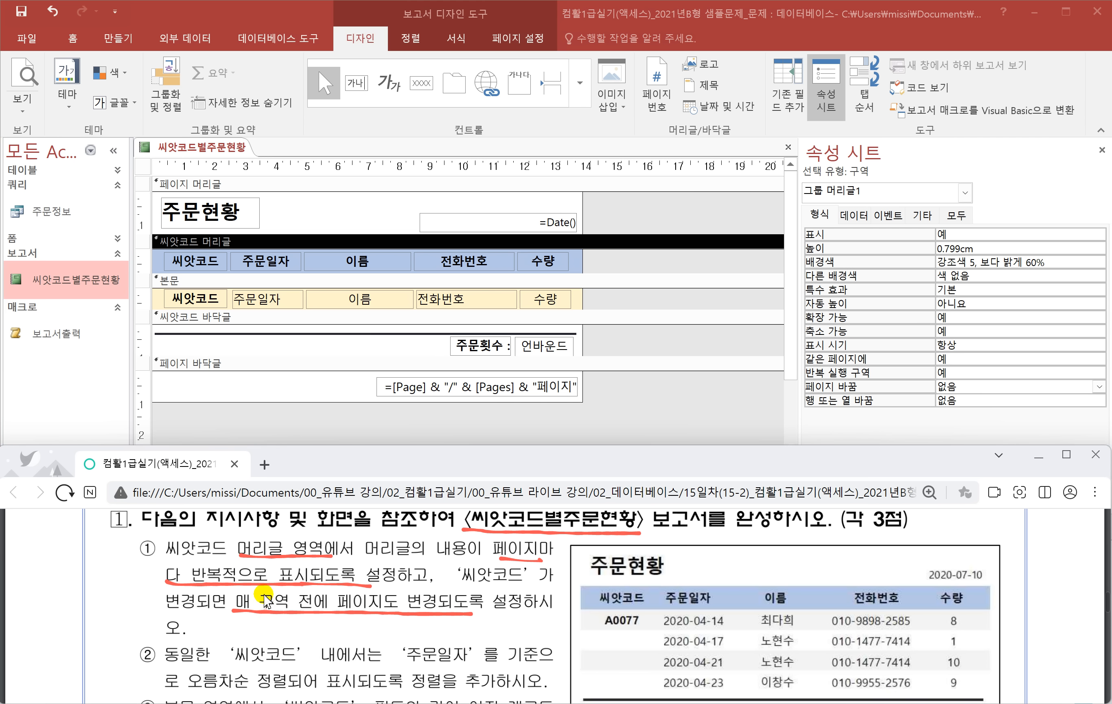
left_click(987, 386)
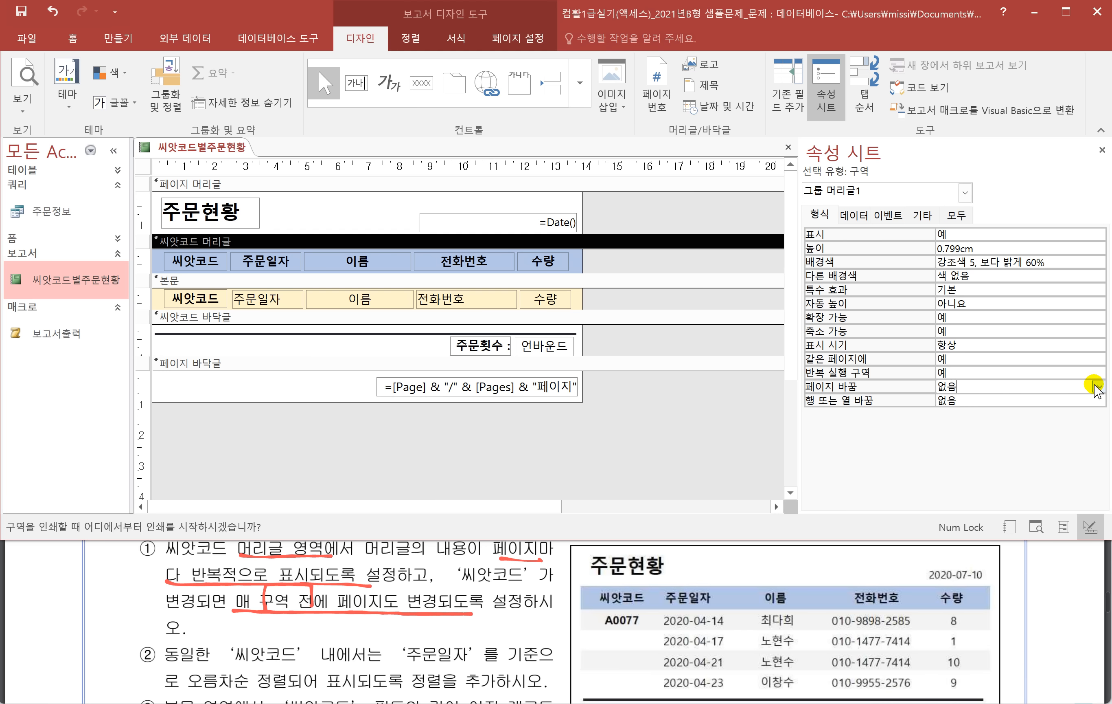
left_click(1097, 387)
left_click(958, 415)
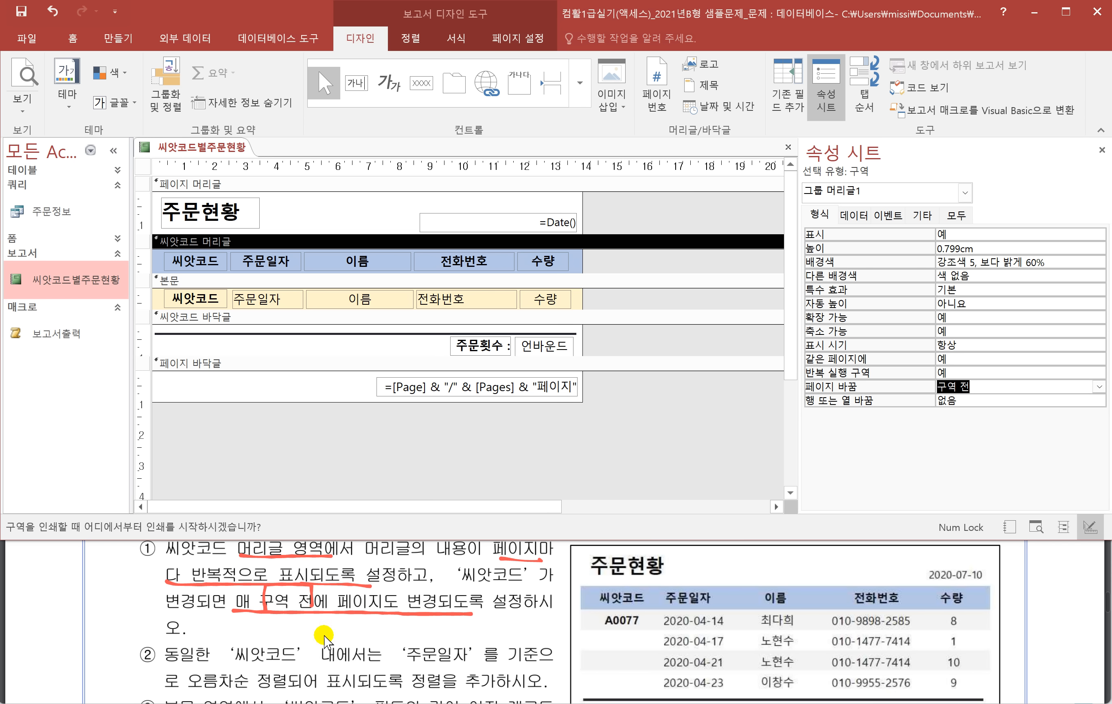
Step: Add an ascending (오름차순) sort on 주문일자 within the 씨앗코드 grouping of the report
scroll(299, 645, "down", 1)
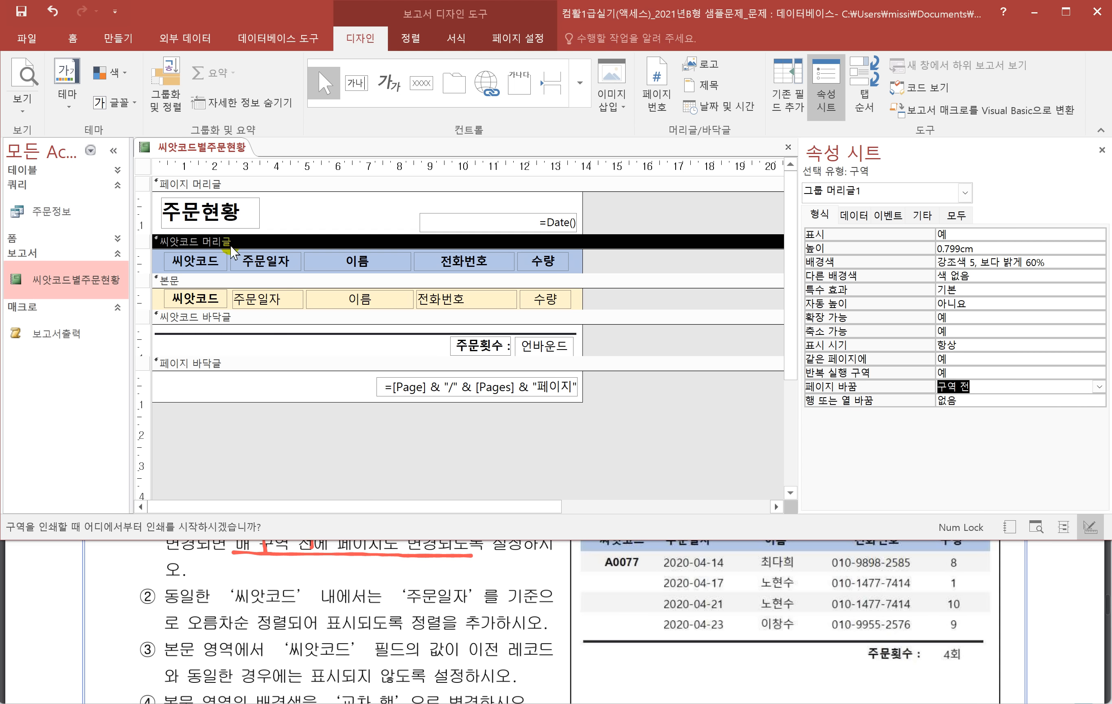
left_click(173, 92)
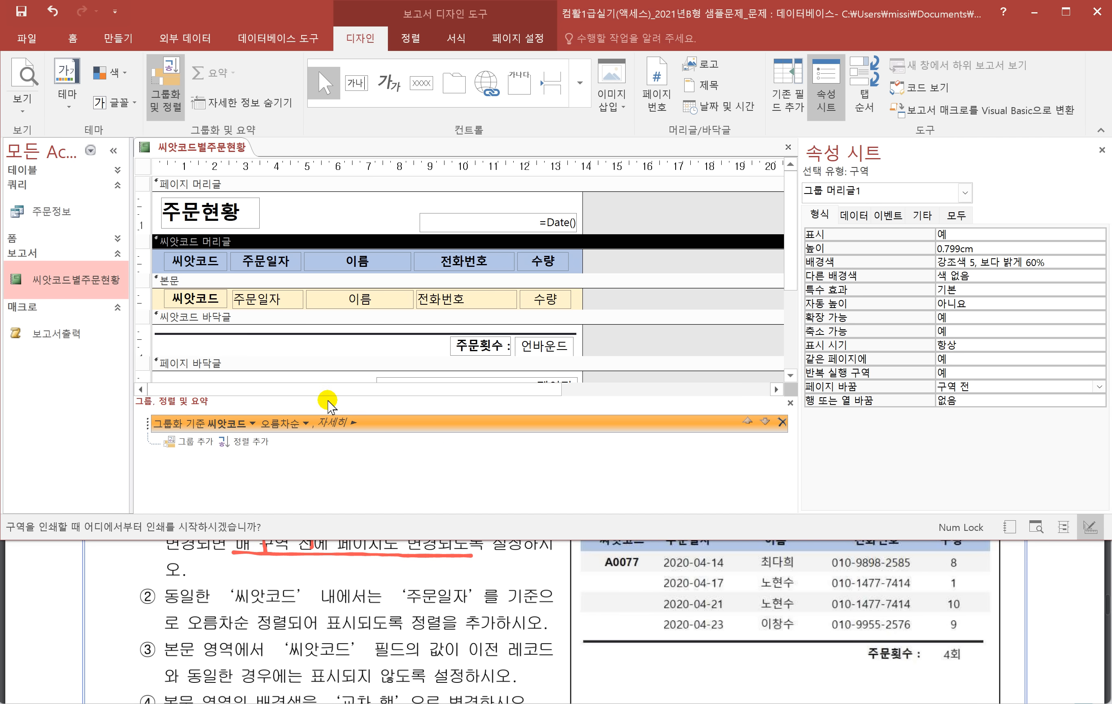
left_click(172, 93)
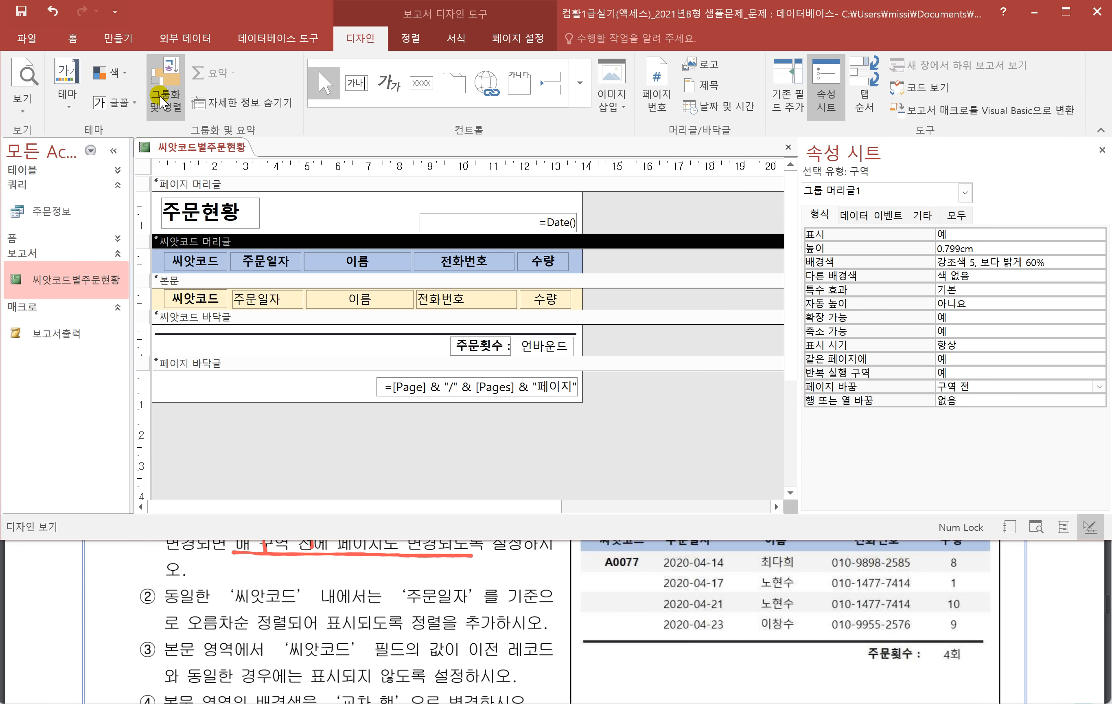
left_click(166, 97)
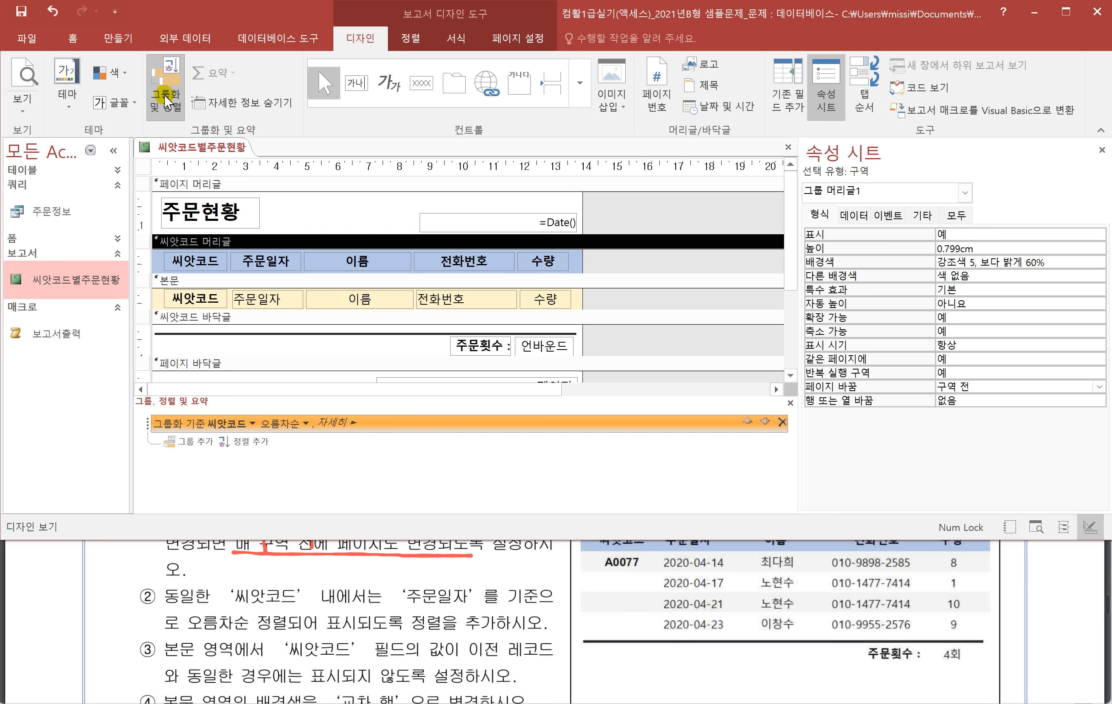
left_click(242, 442)
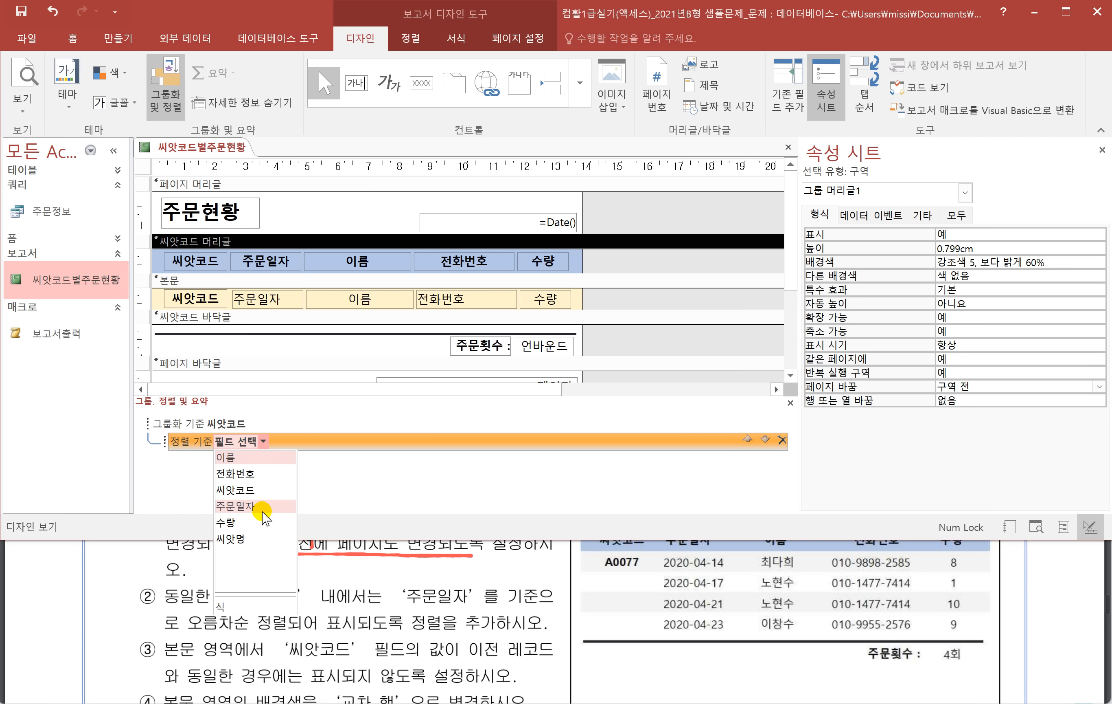
left_click(254, 509)
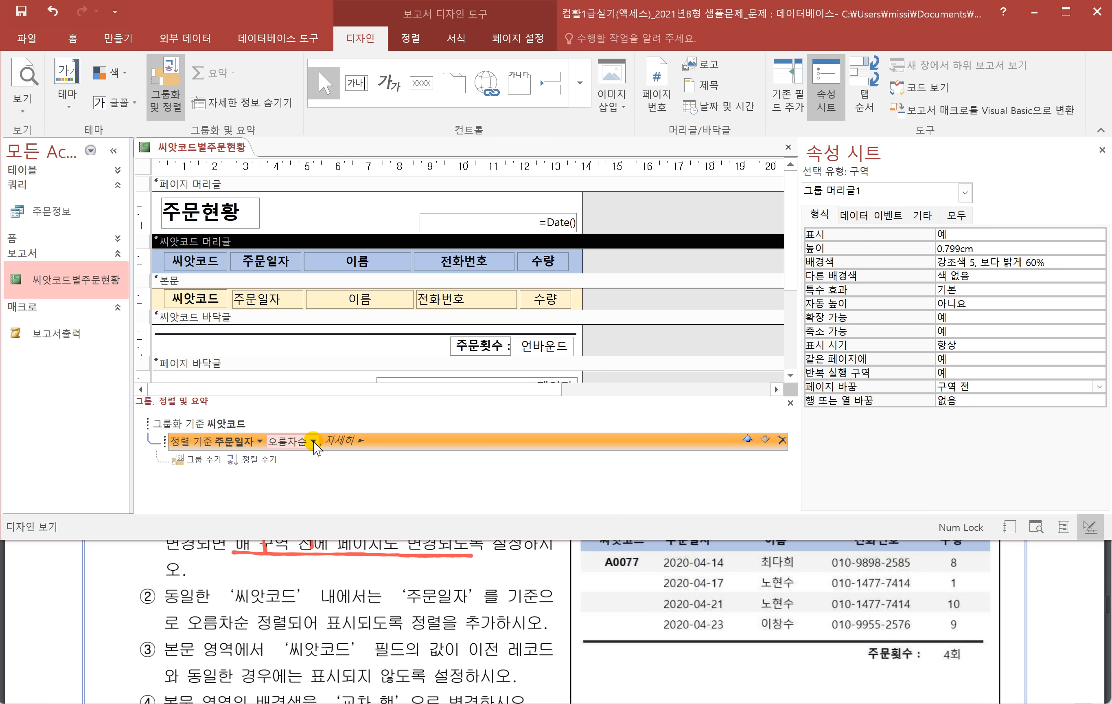
left_click(314, 441)
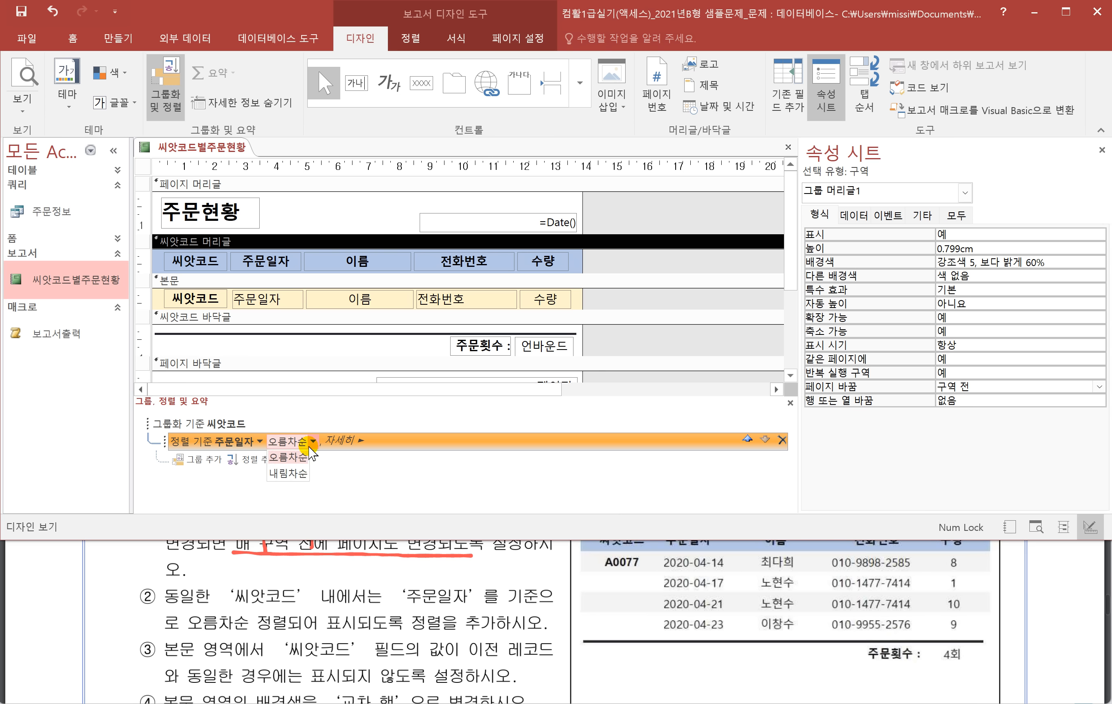
left_click(366, 408)
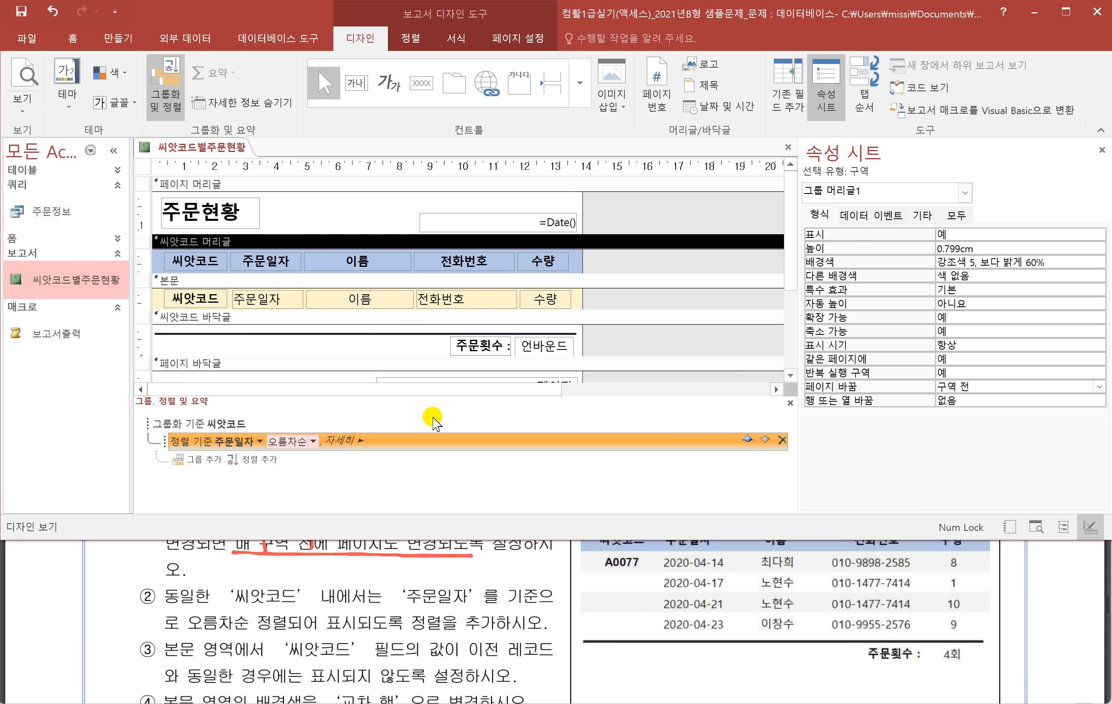
left_click(171, 106)
Step: Read task item 3, check the 씨앗코드 column in the report's print preview, and return to design view
scroll(202, 652, "down", 1)
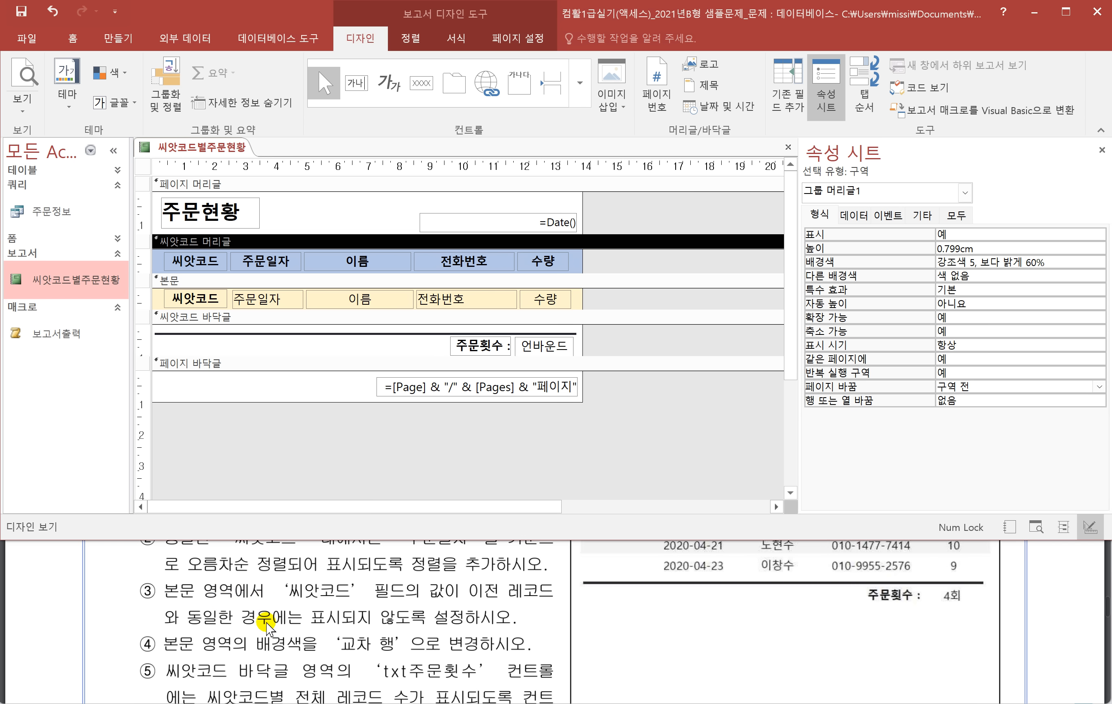
left_click(528, 594)
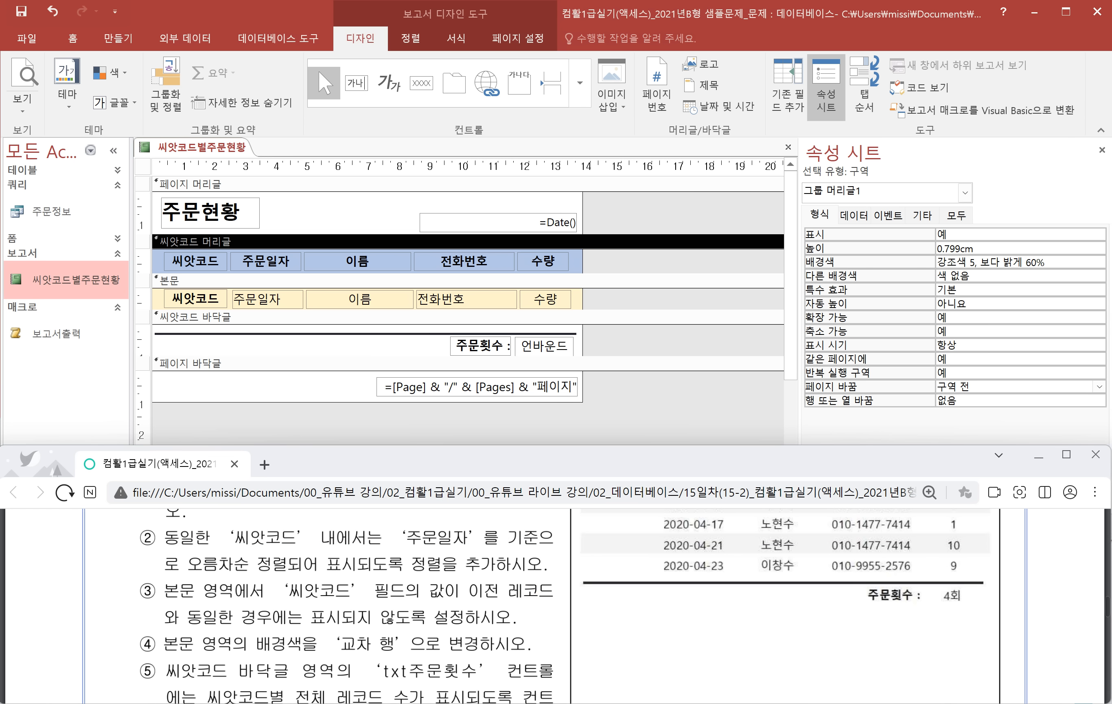
left_click_drag(465, 605, 527, 603)
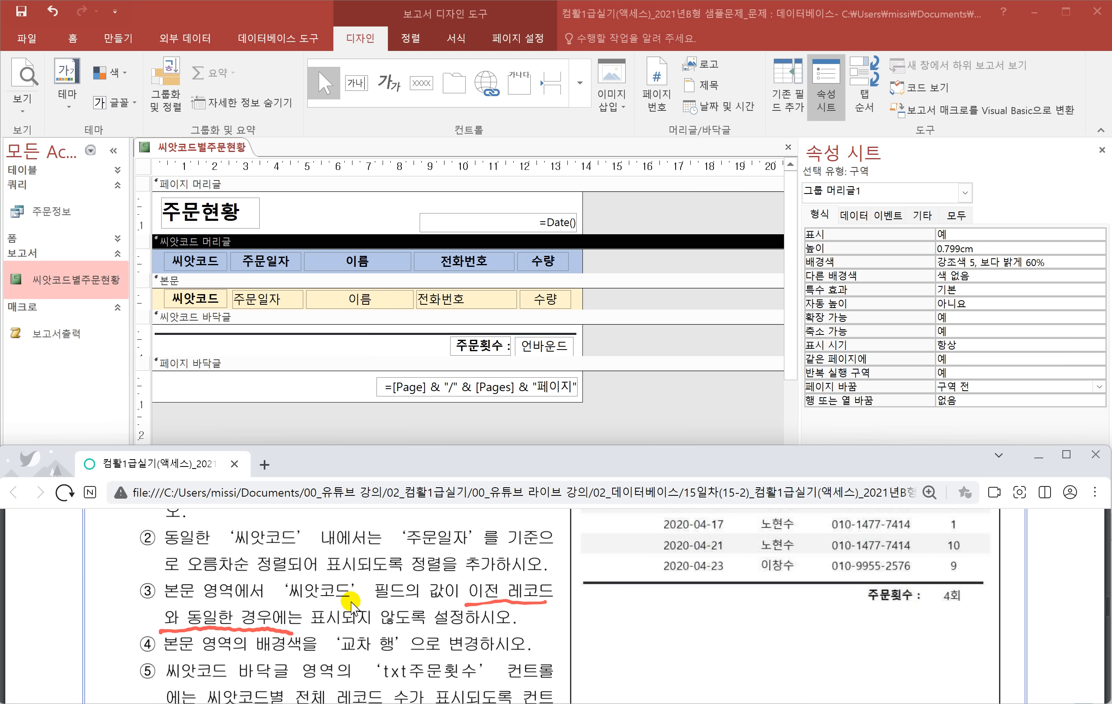
right_click(177, 147)
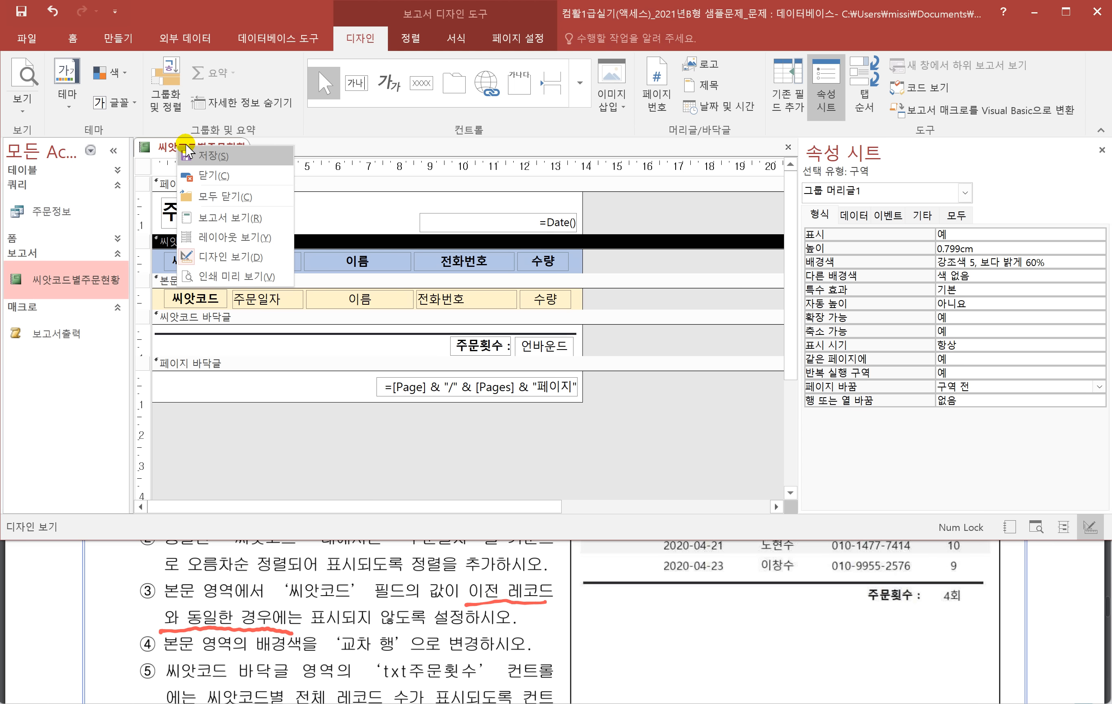
left_click(225, 277)
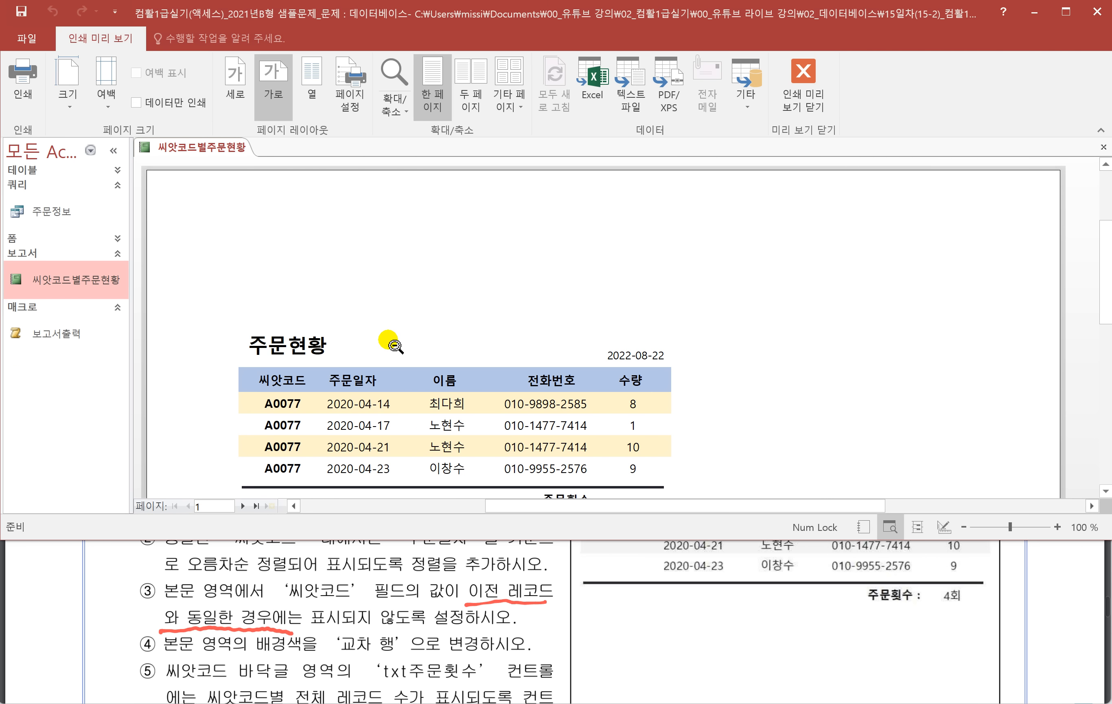
scroll(376, 354, "down", 1)
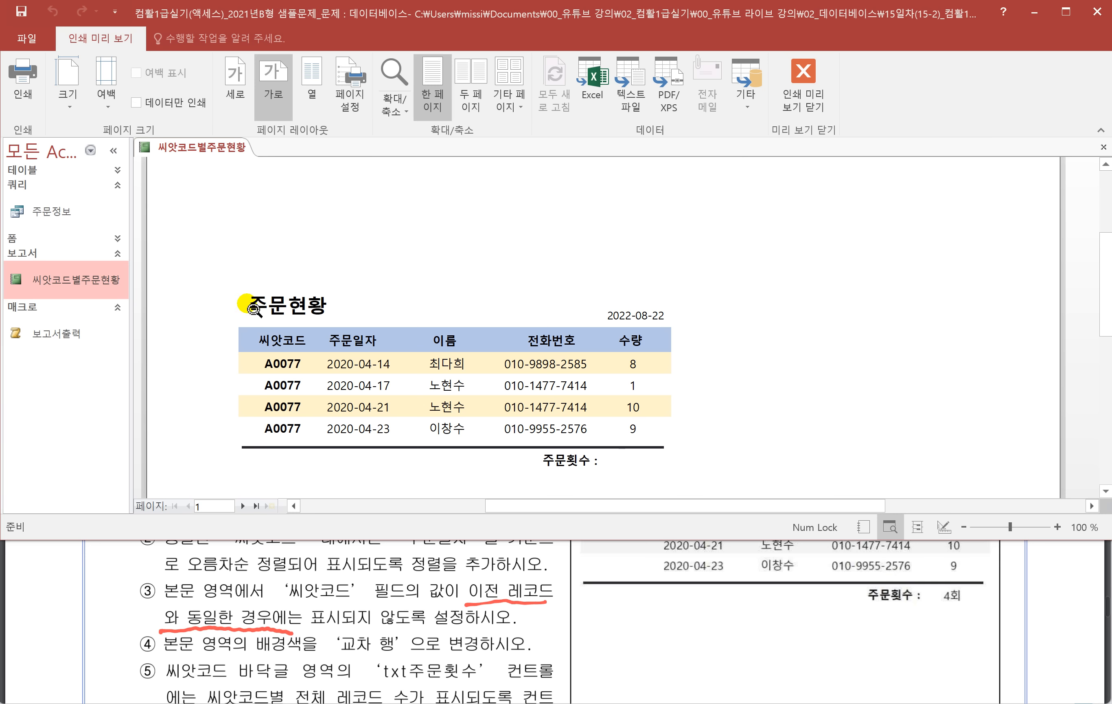
right_click(205, 147)
left_click(265, 256)
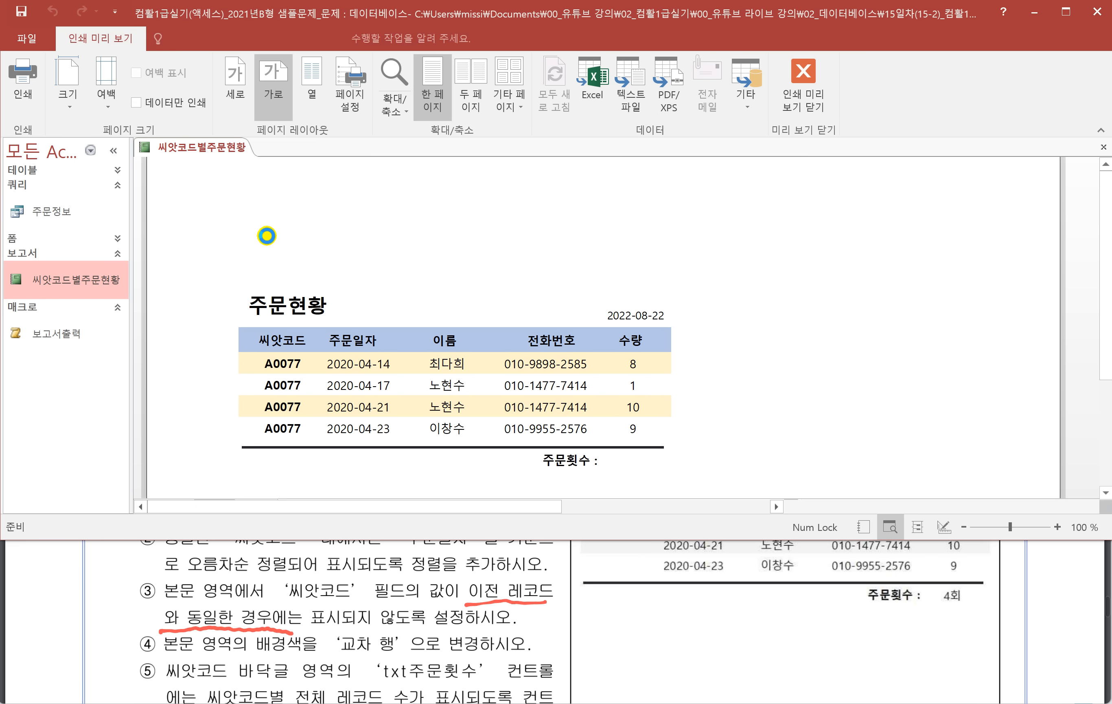
Step: Set the hide duplicates property (중복 내용 숨기기) of the txt씨앗코드 text box in the 본문 section to 예
left_click(197, 303)
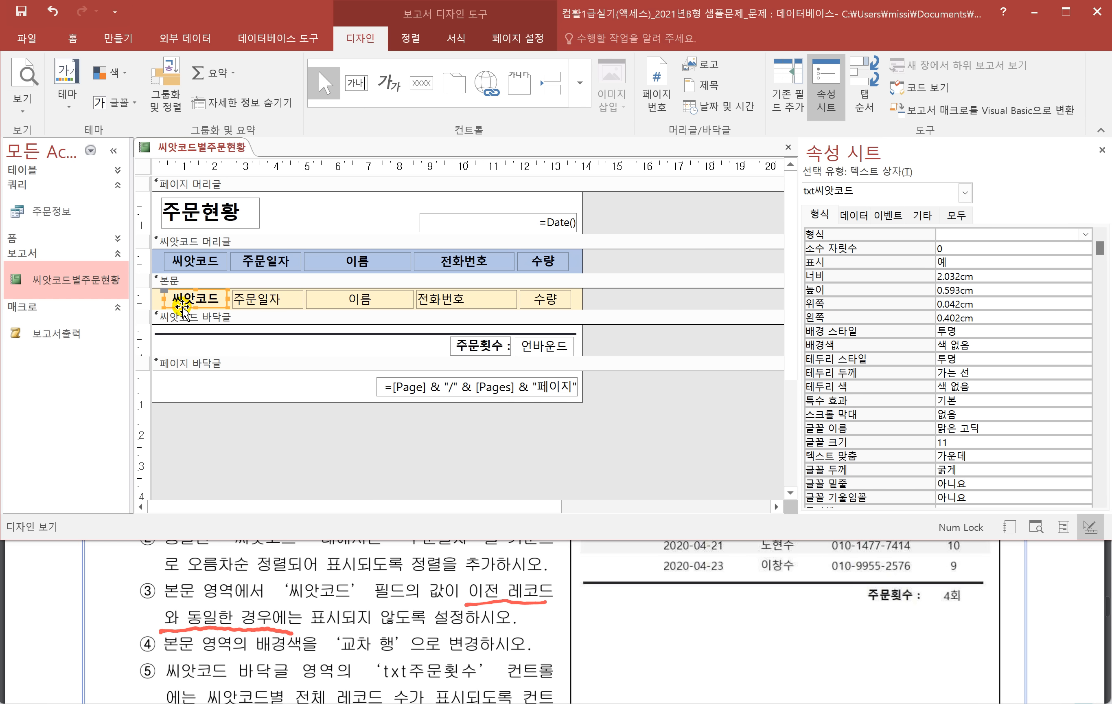
left_click(820, 217)
left_click_drag(1100, 251, 1093, 491)
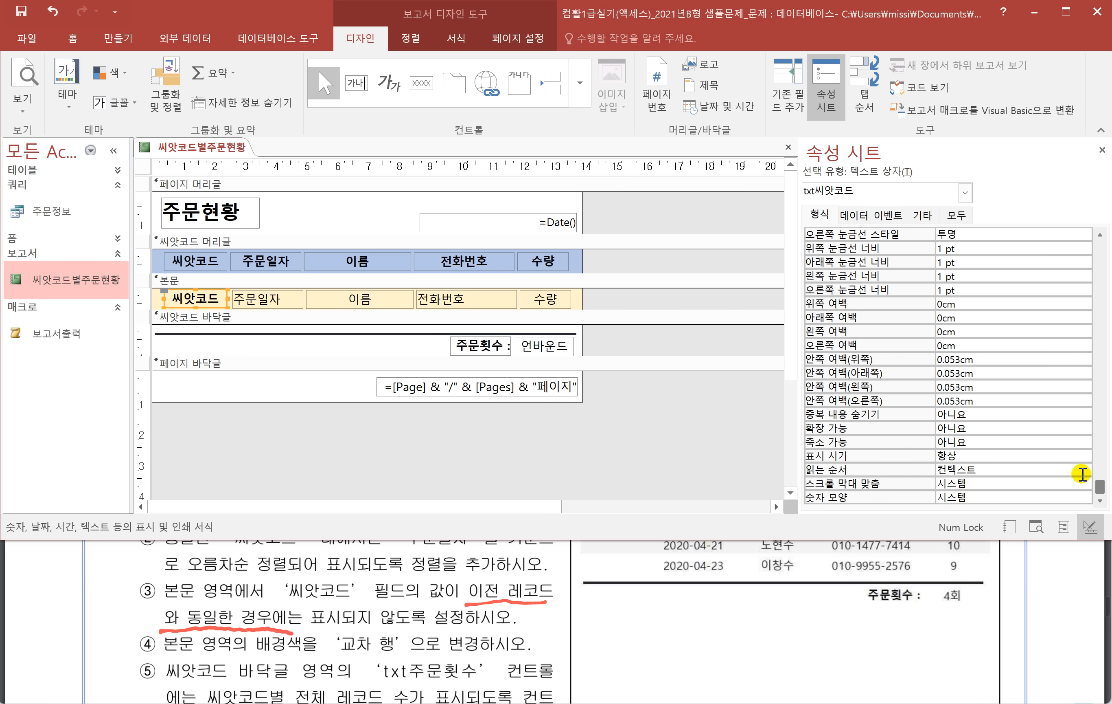
left_click(977, 414)
left_click(1086, 414)
left_click(1070, 427)
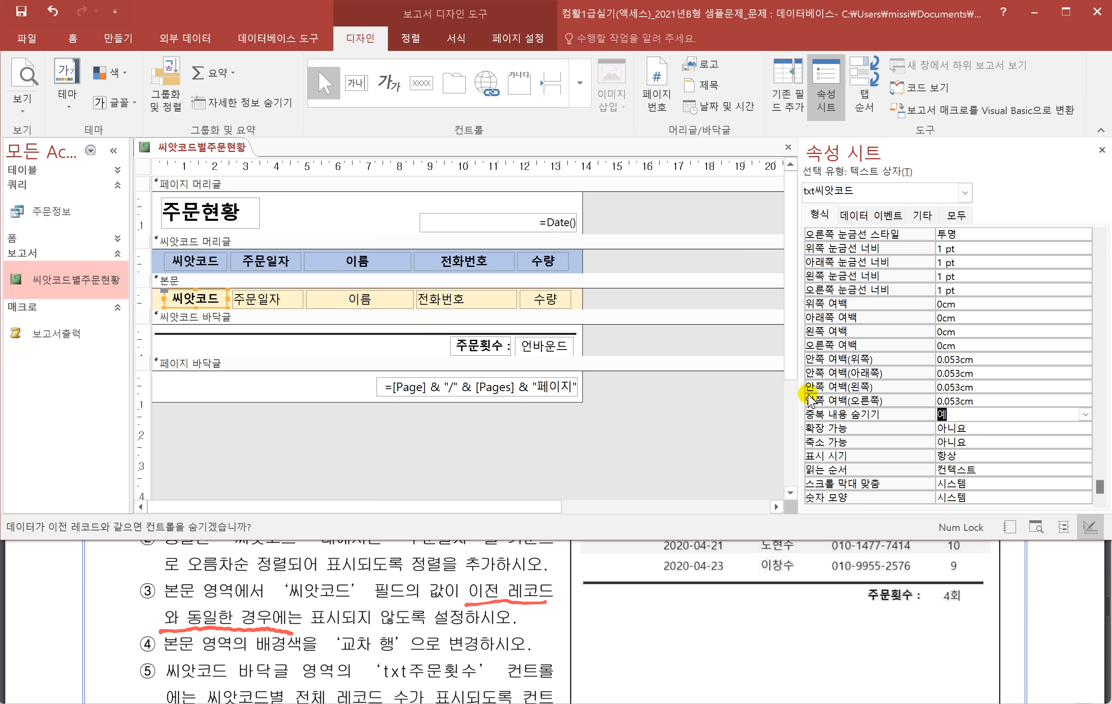
Step: Check in print preview how the 씨앗코드 values appear in each order row, and return to design view
right_click(193, 150)
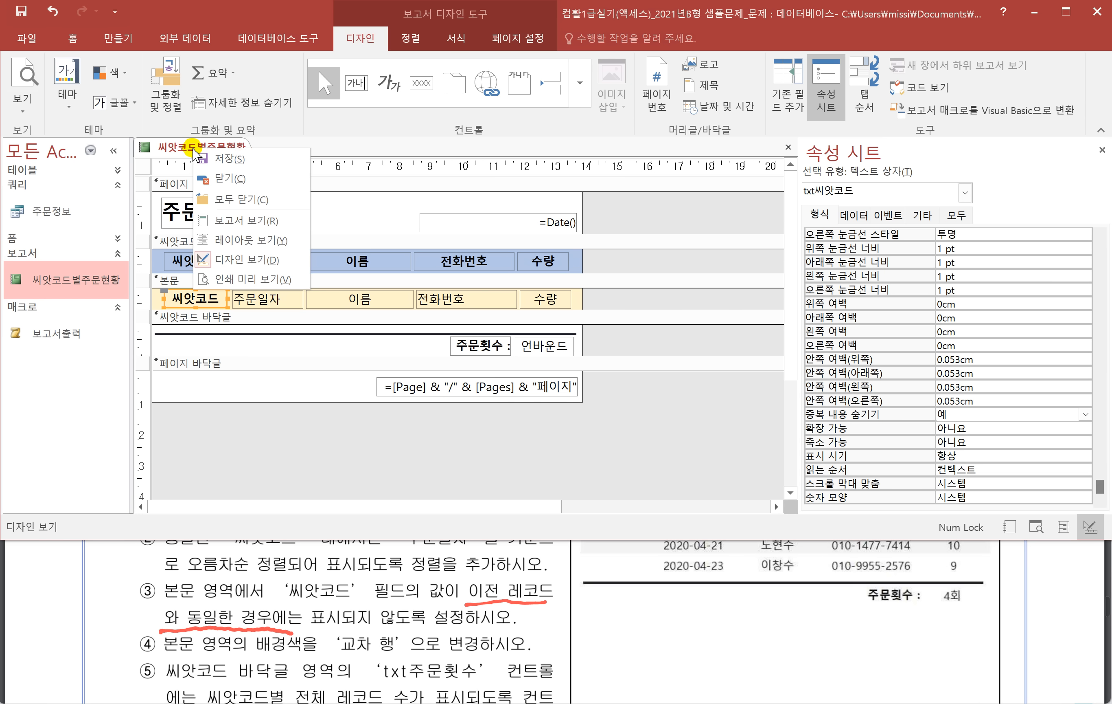
left_click(251, 278)
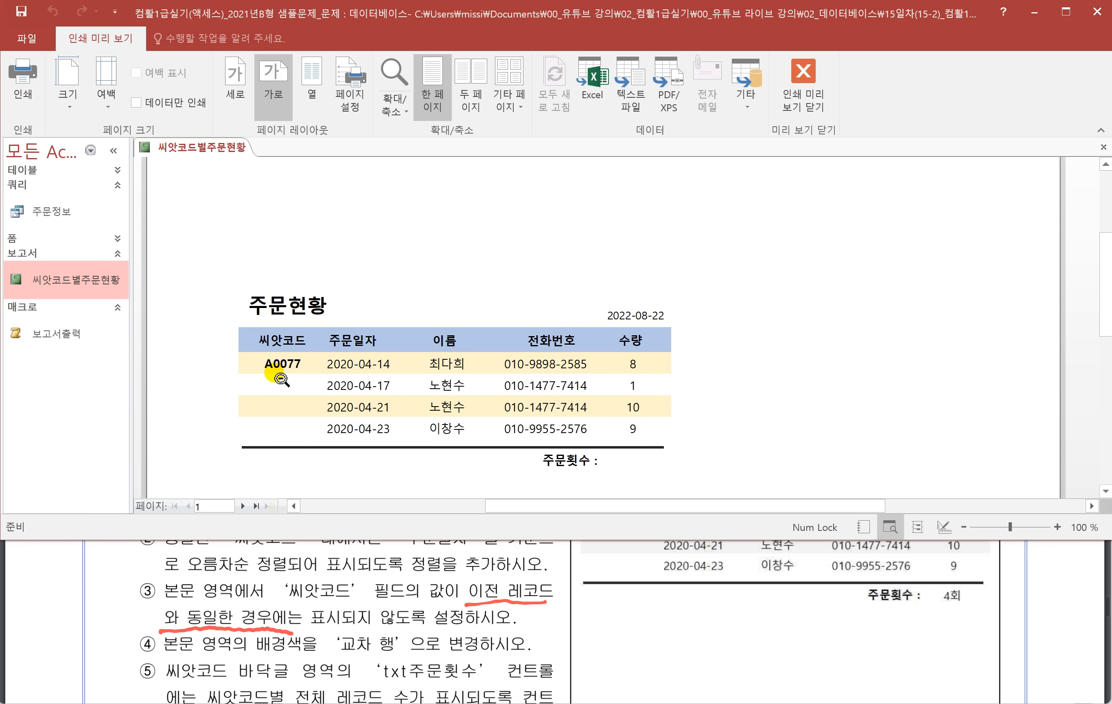
right_click(204, 153)
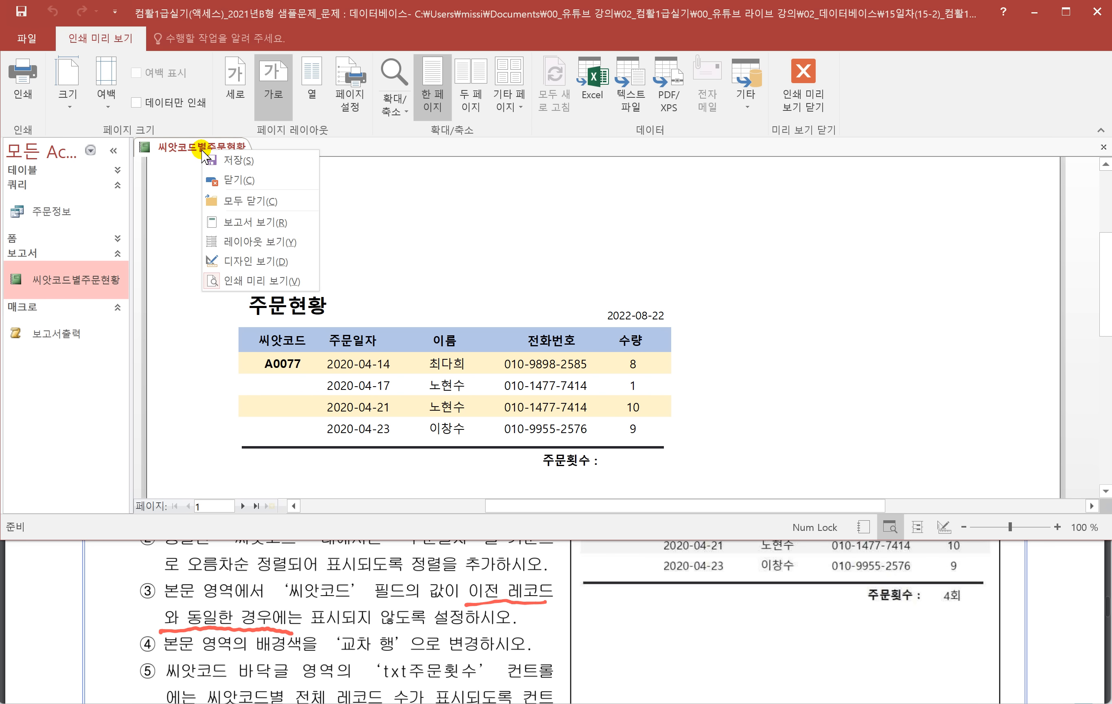
left_click(243, 256)
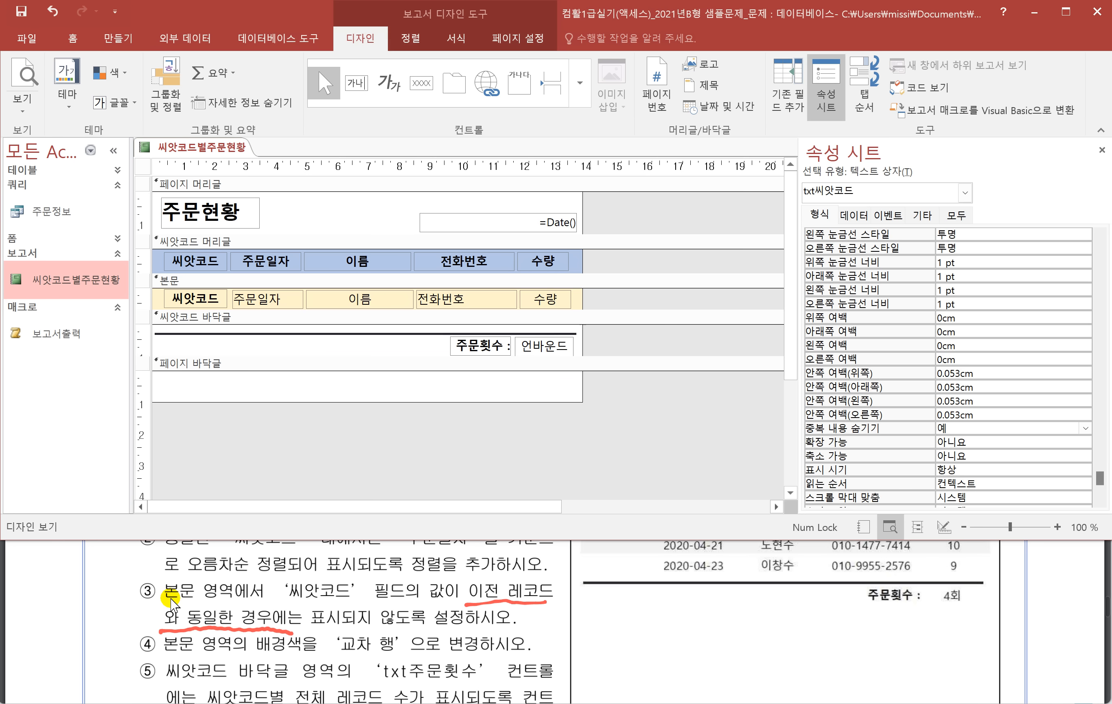
Step: Set the 본문 section's background color (배경색) to 교차 행
left_click(255, 656)
left_click_drag(257, 655, 388, 655)
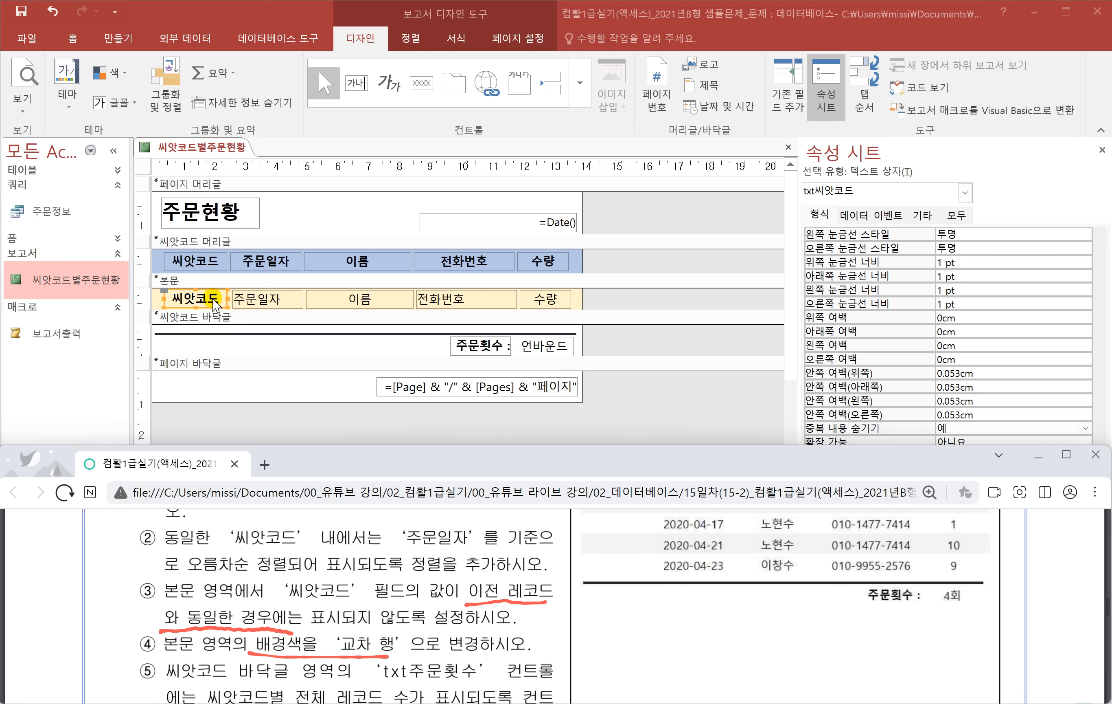
left_click(222, 282)
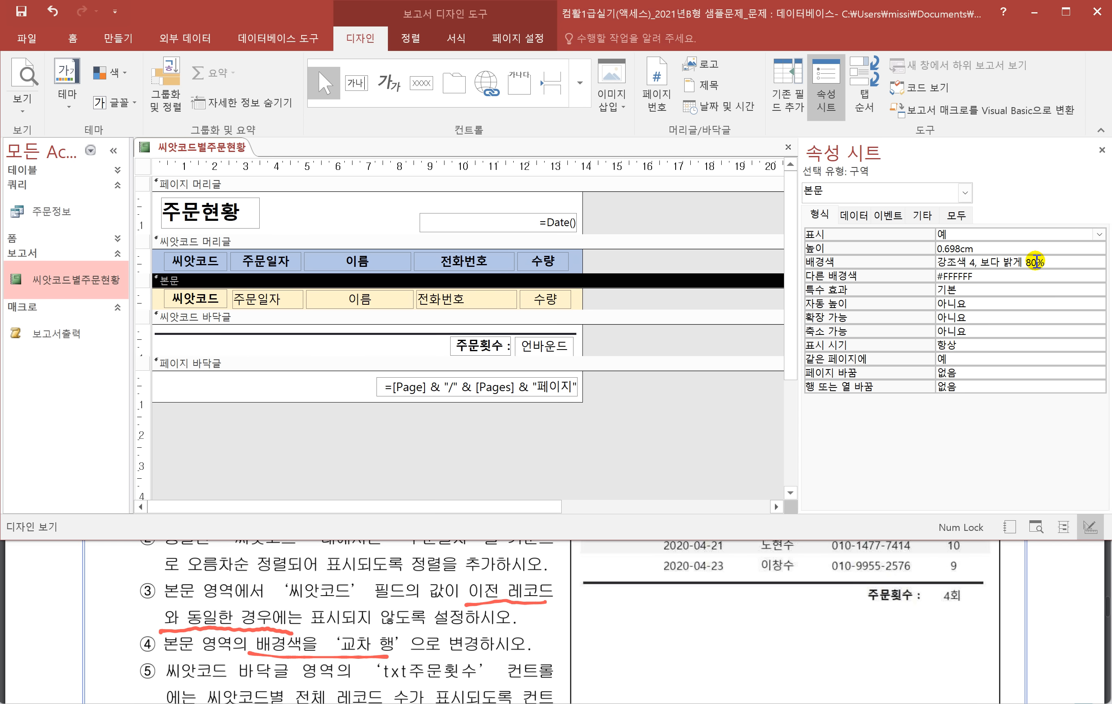
left_click(1068, 261)
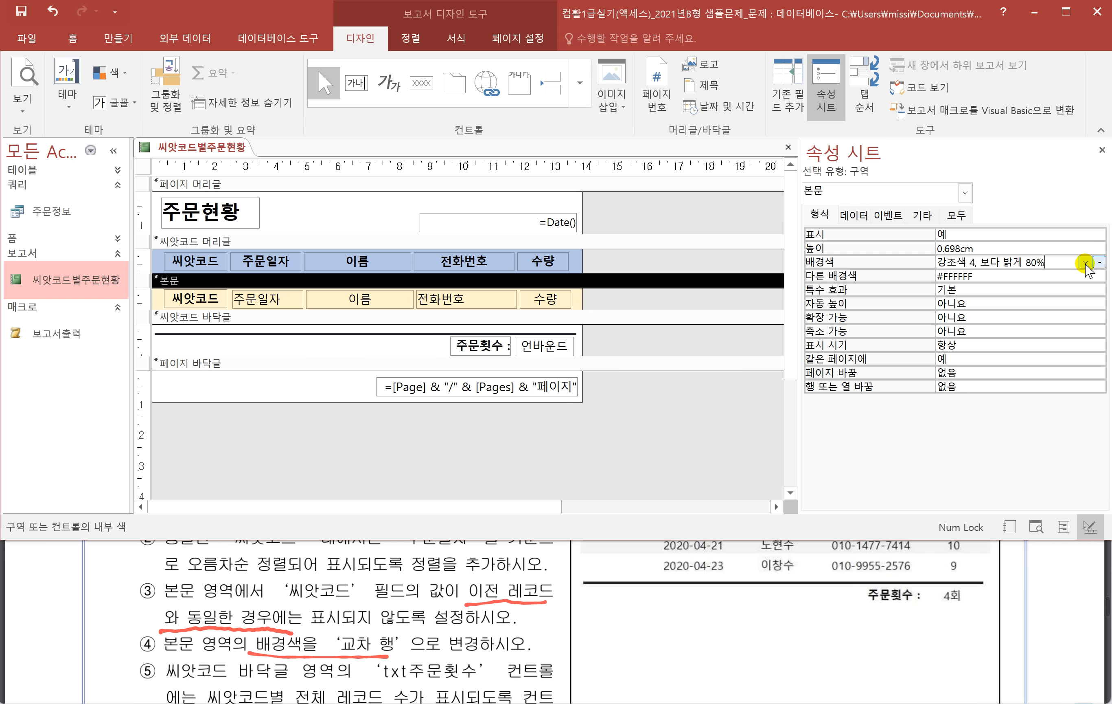
left_click(1086, 263)
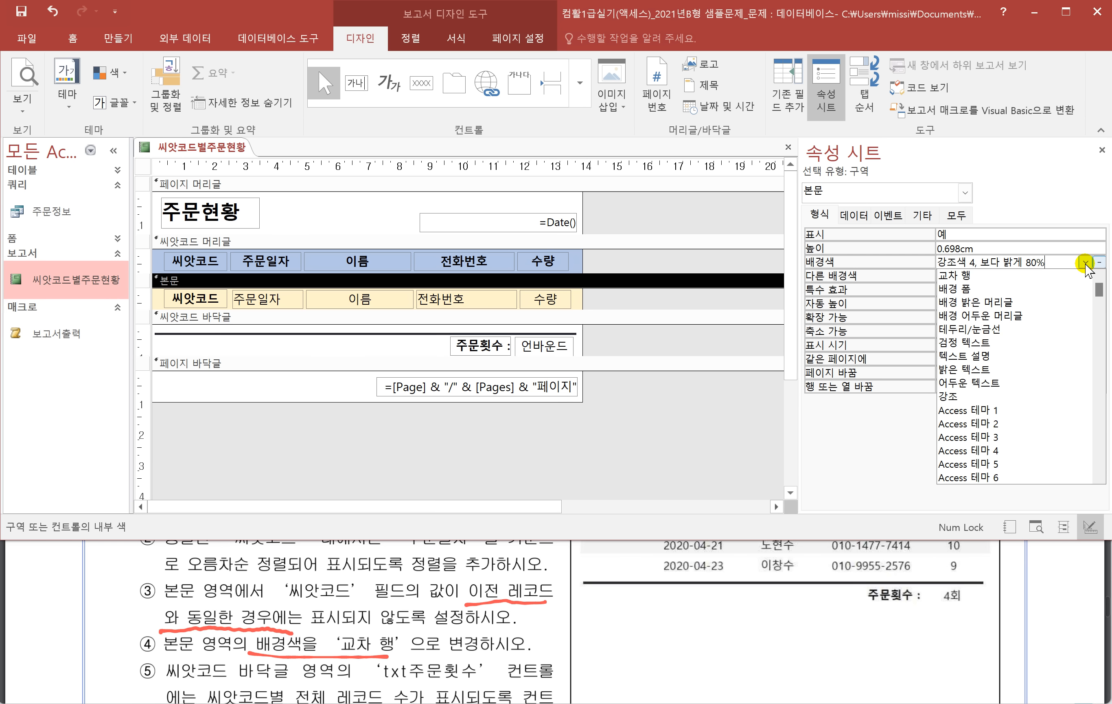
left_click(965, 276)
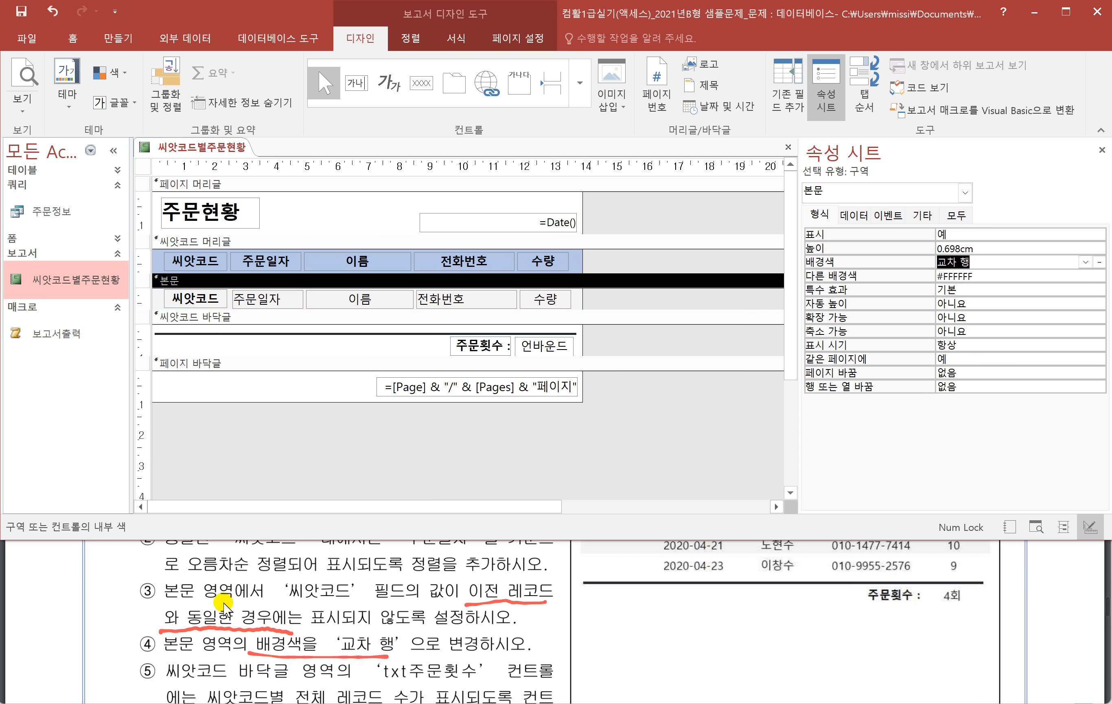
scroll(249, 644, "down", 2)
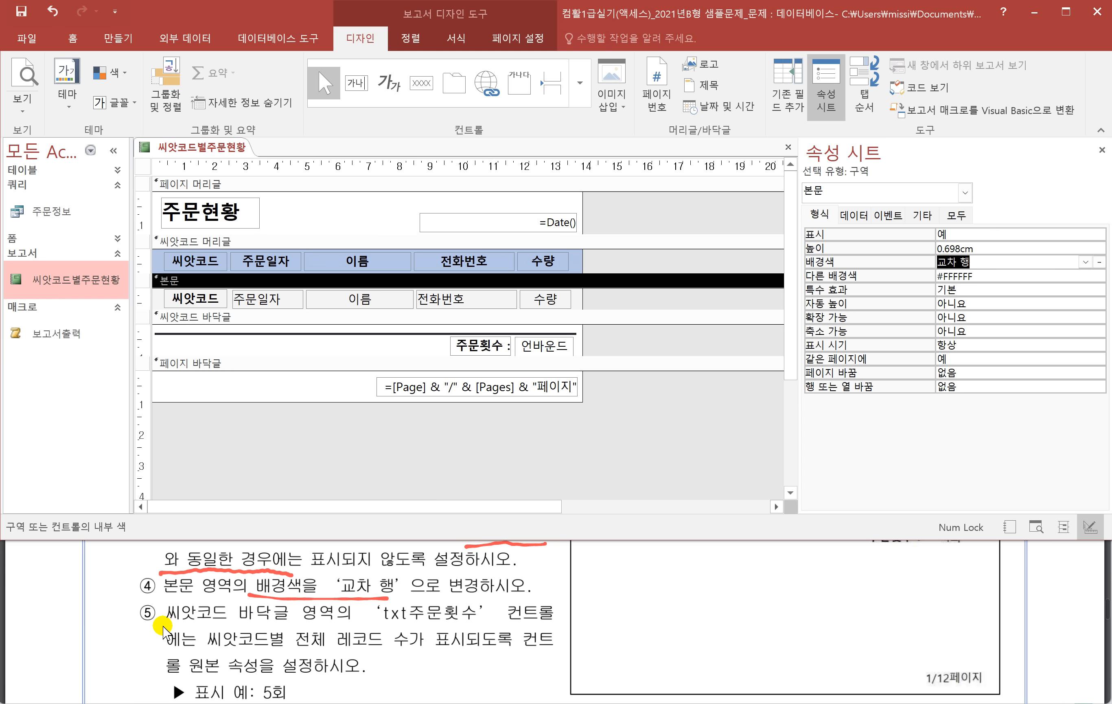
Step: Set the control source (컨트롤 원본) of the txt주문횟수 text box in the 씨앗코드 바닥글 section to =Count(*) & "회"
left_click(375, 620)
left_click_drag(375, 621, 463, 620)
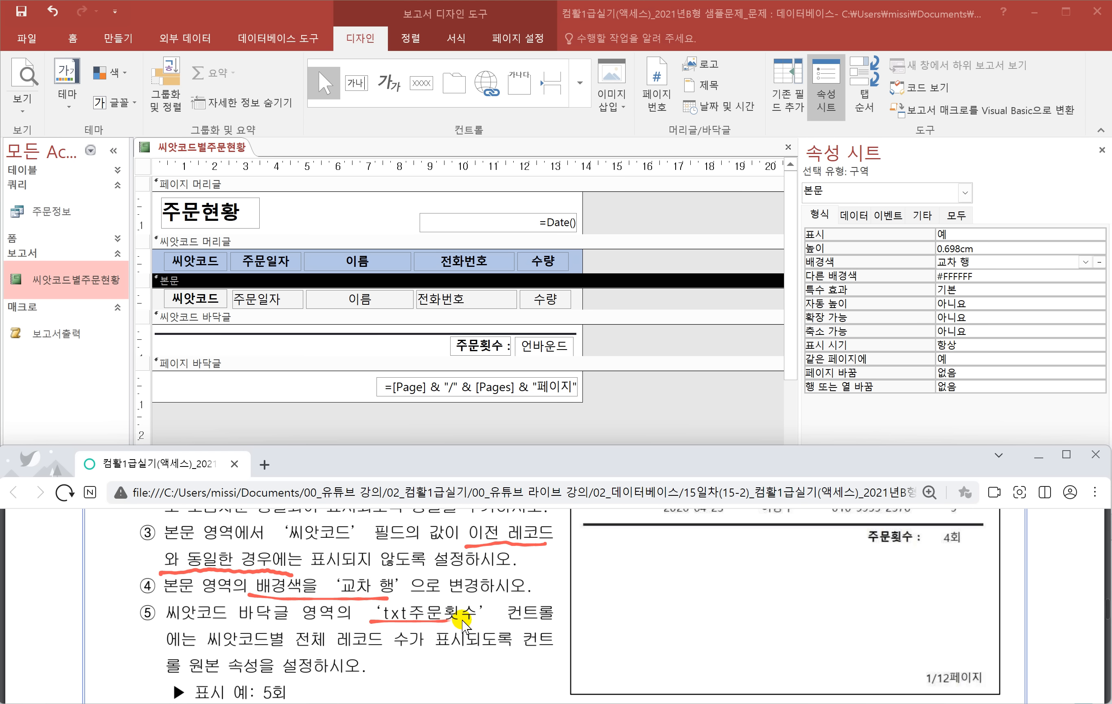
left_click(545, 344)
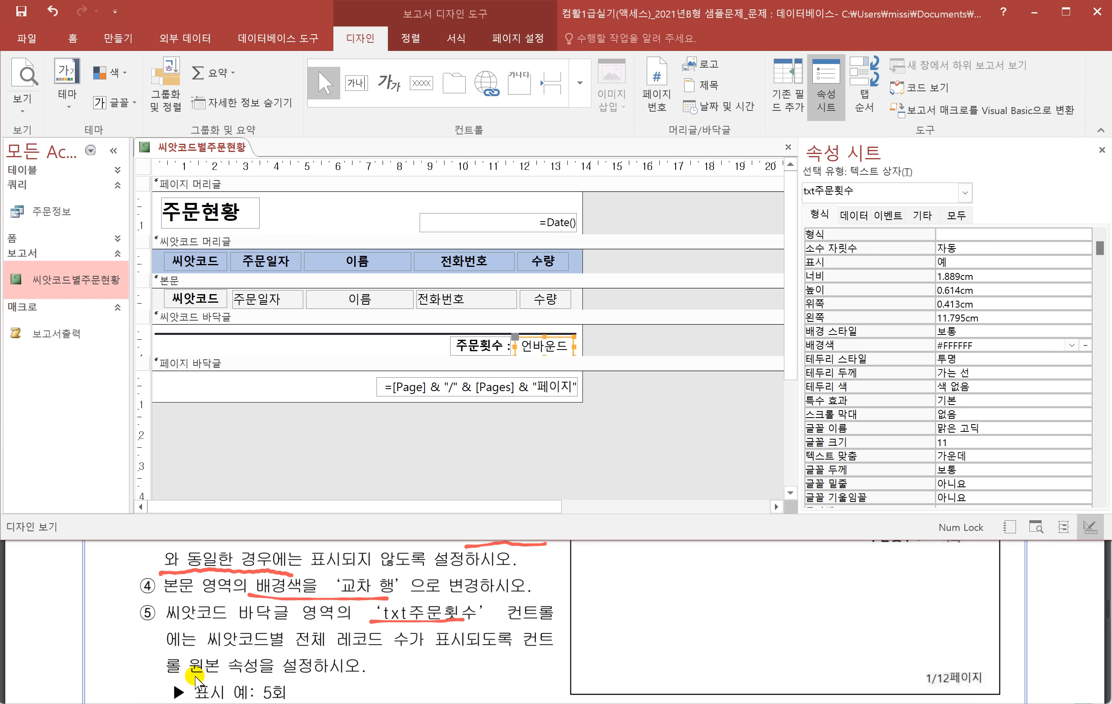
scroll(367, 663, "down", 1)
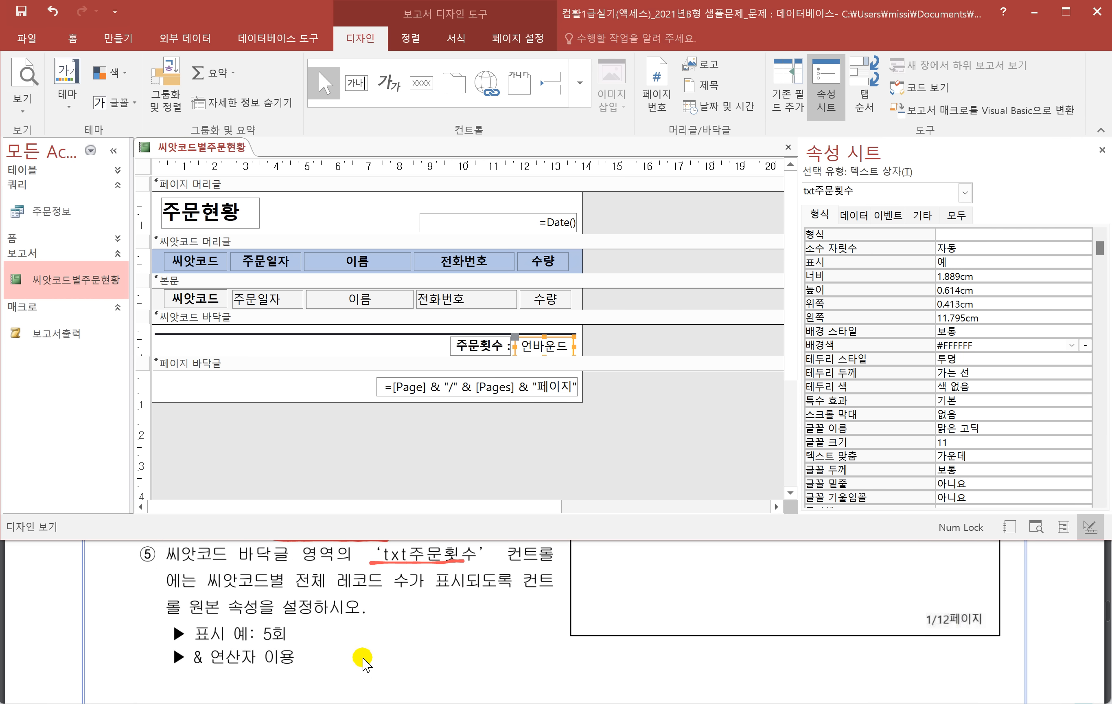
left_click(623, 346)
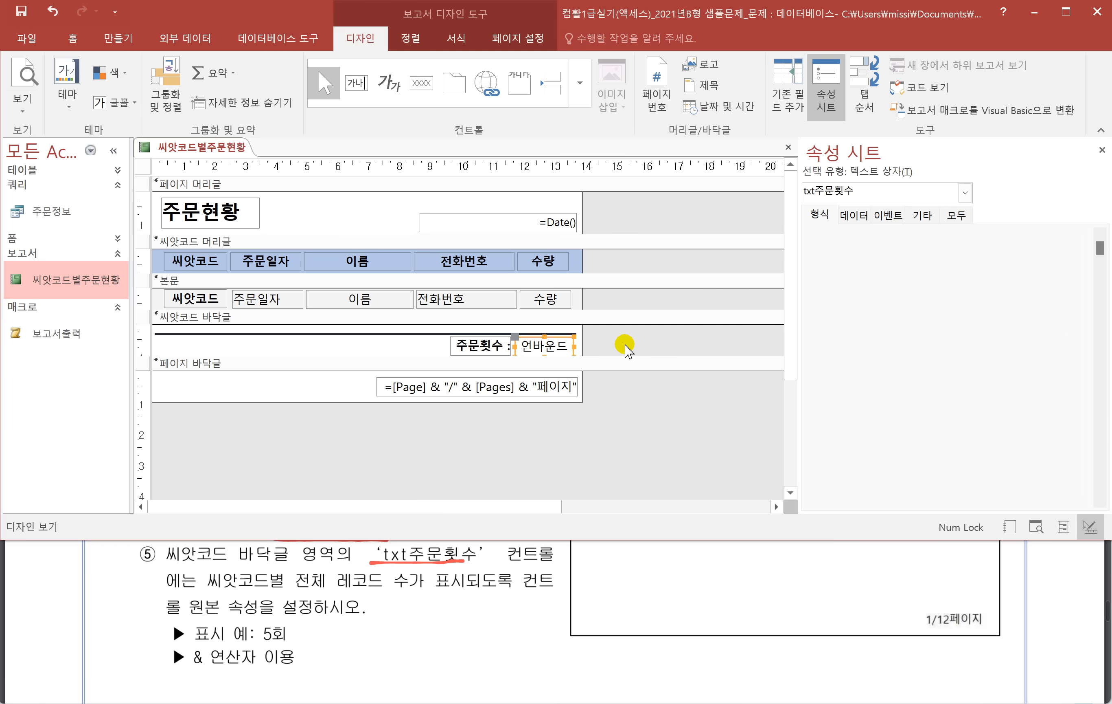
left_click(572, 350)
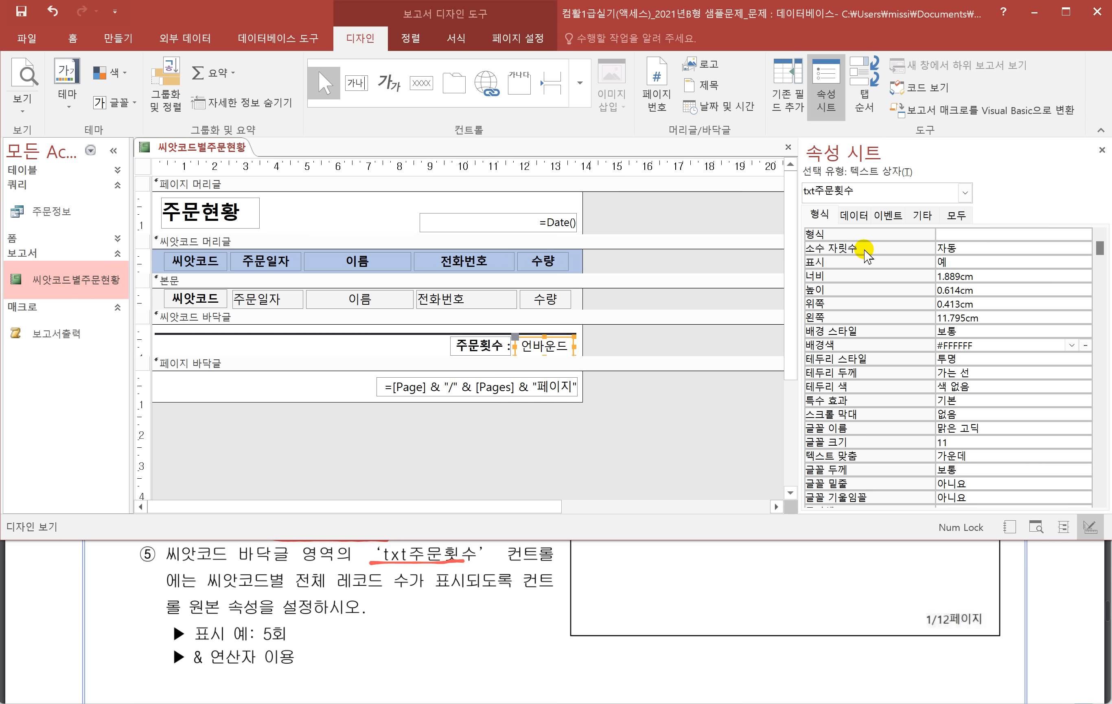
left_click(854, 214)
left_click(951, 234)
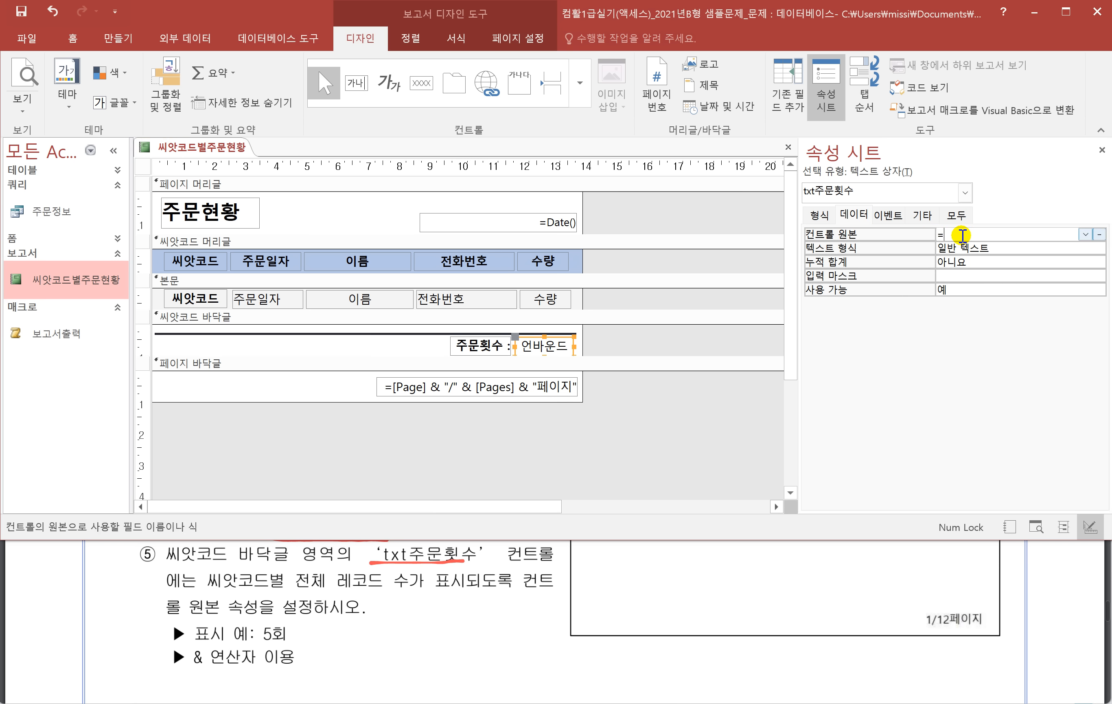
type("count(*)&\"=")
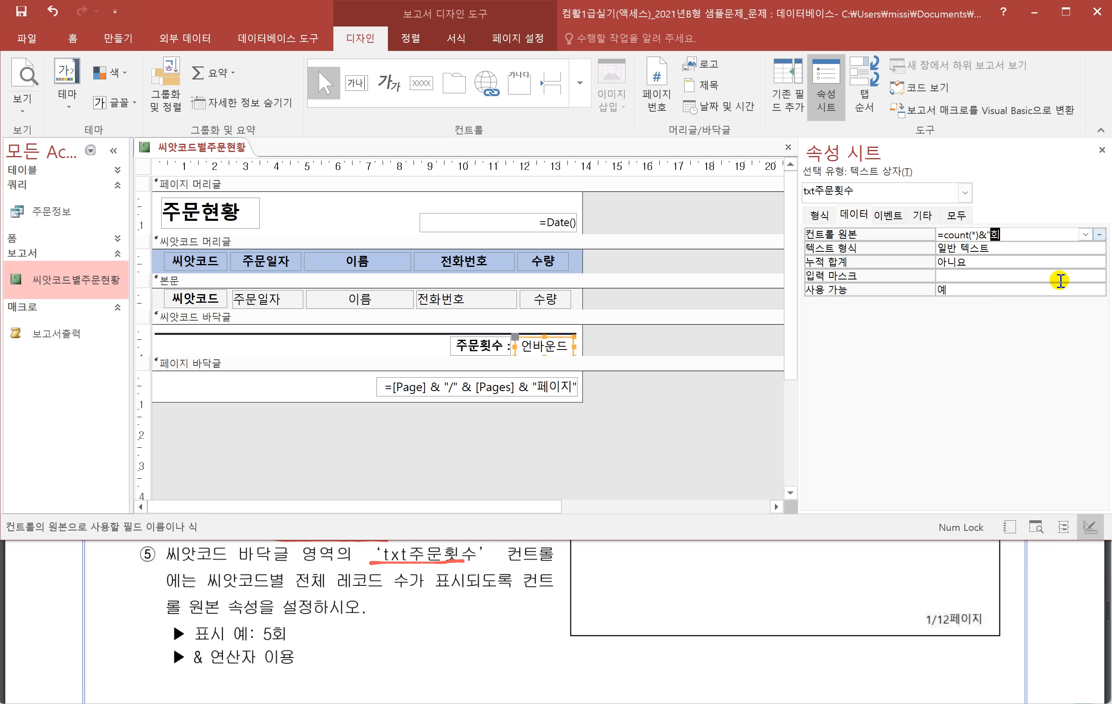
type("회\"")
key("Return")
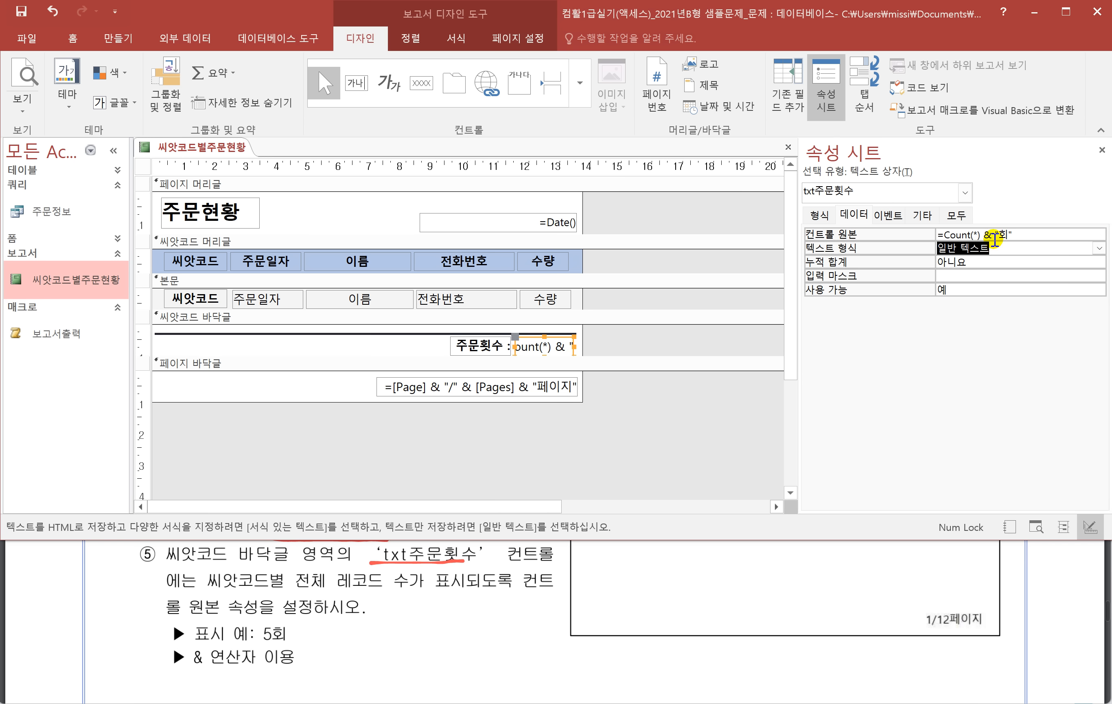
Step: View the txt주문횟수 control source expression enlarged in the 확대/축소 window, and close that window
left_click(979, 234)
right_click(979, 234)
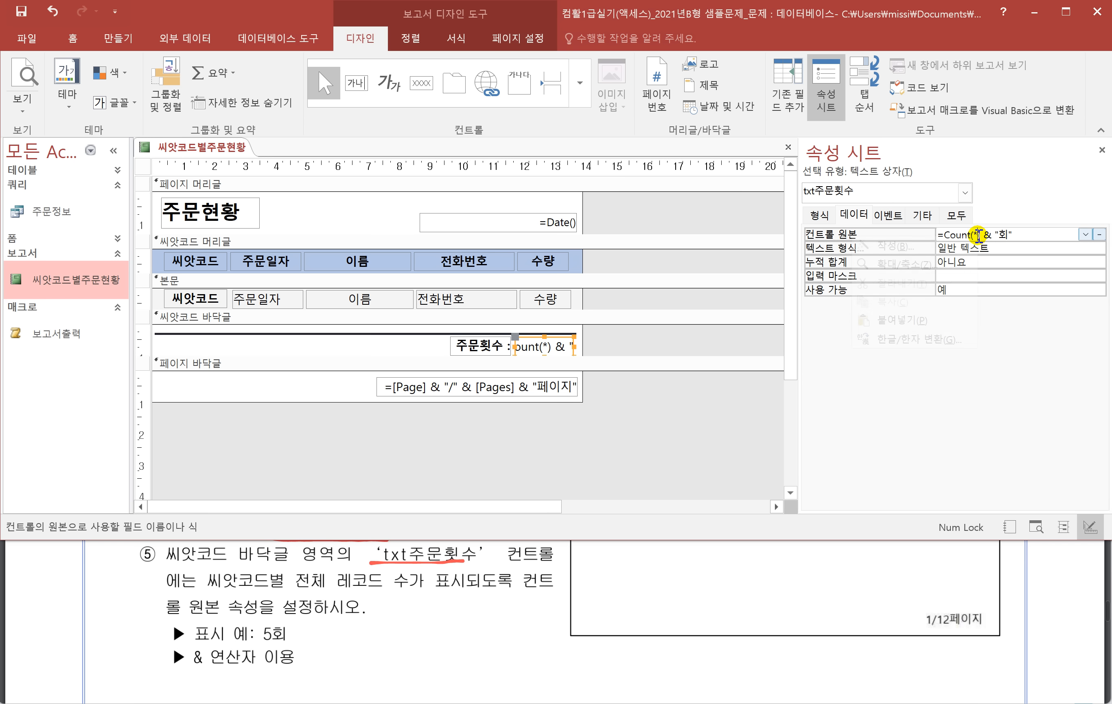
left_click(909, 265)
left_click(426, 179)
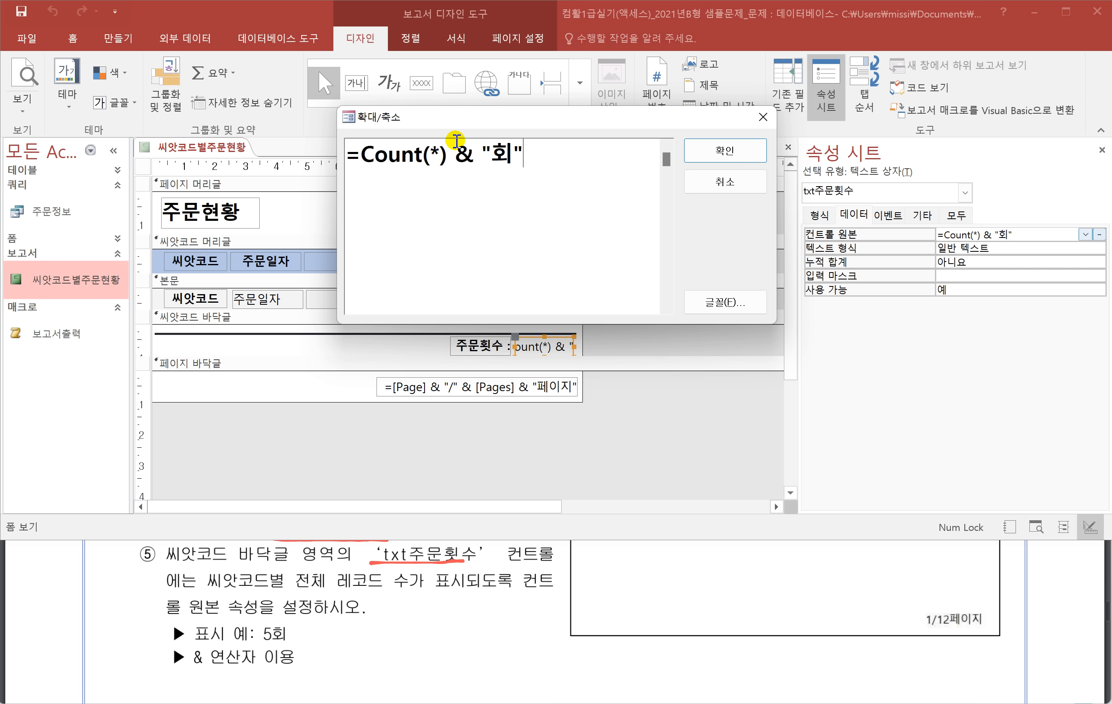
left_click(715, 159)
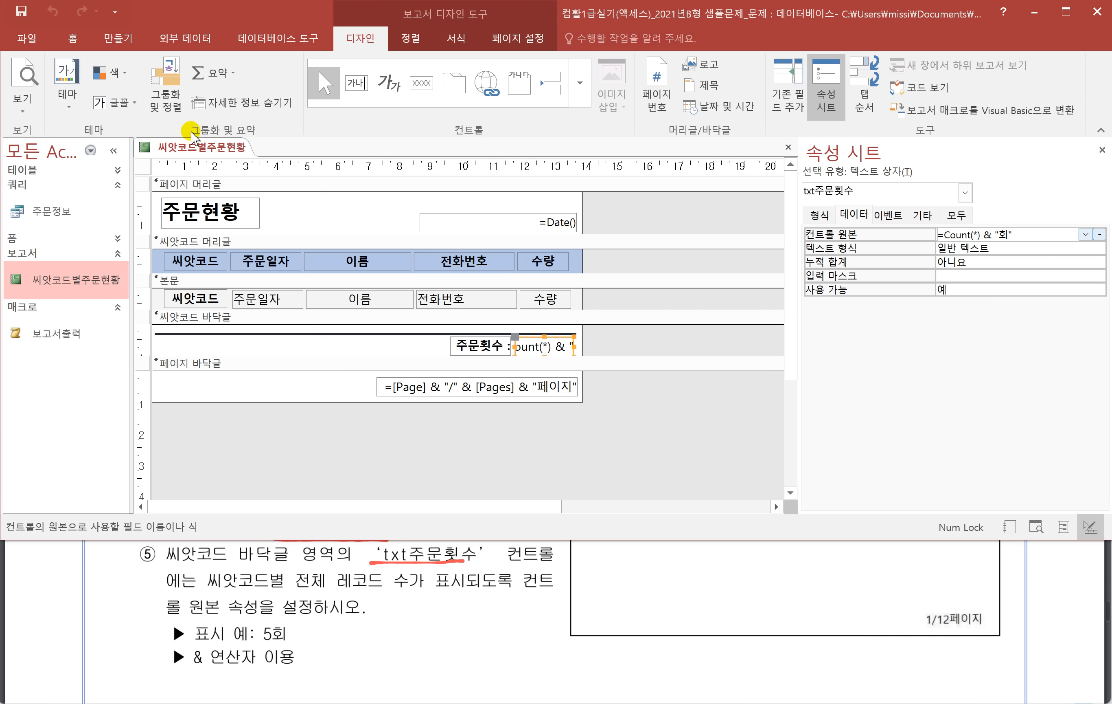
Step: Check the 주문횟수 value in the report's print preview, and return to design view
right_click(184, 146)
left_click(242, 274)
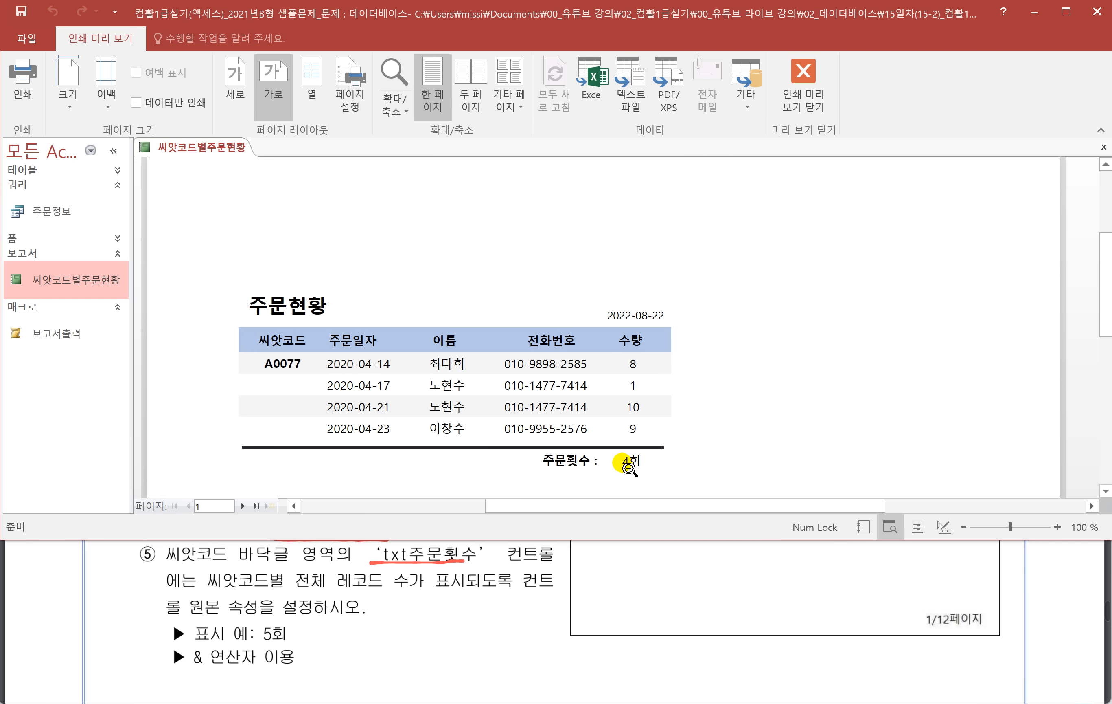
right_click(207, 147)
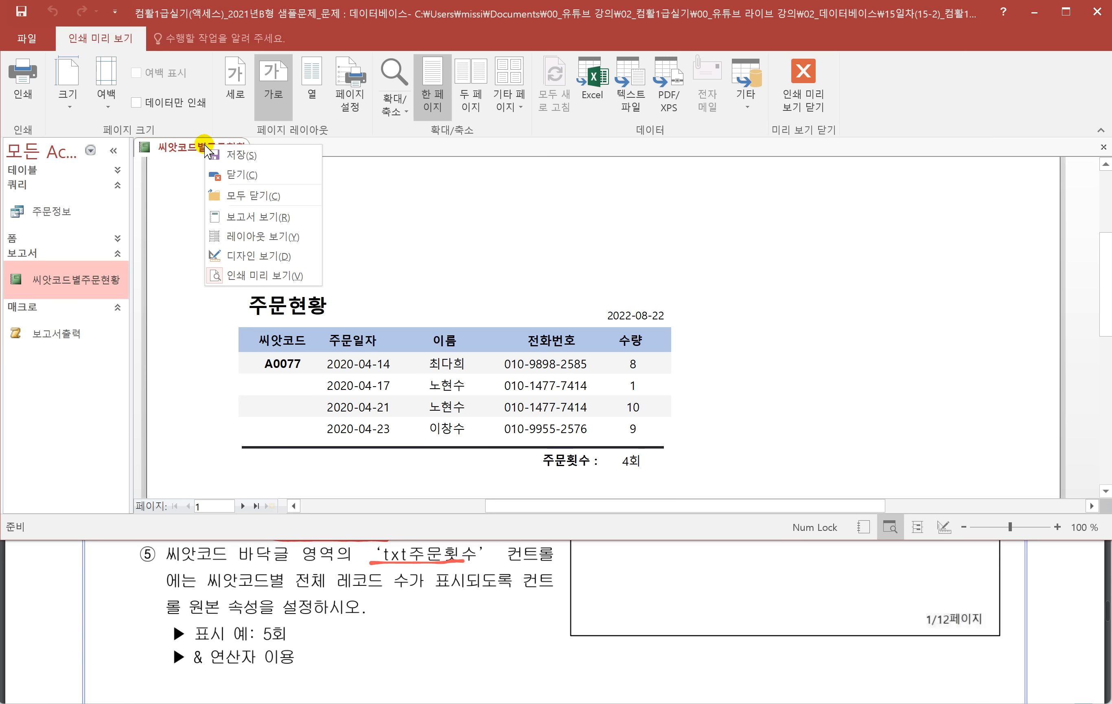
left_click(252, 254)
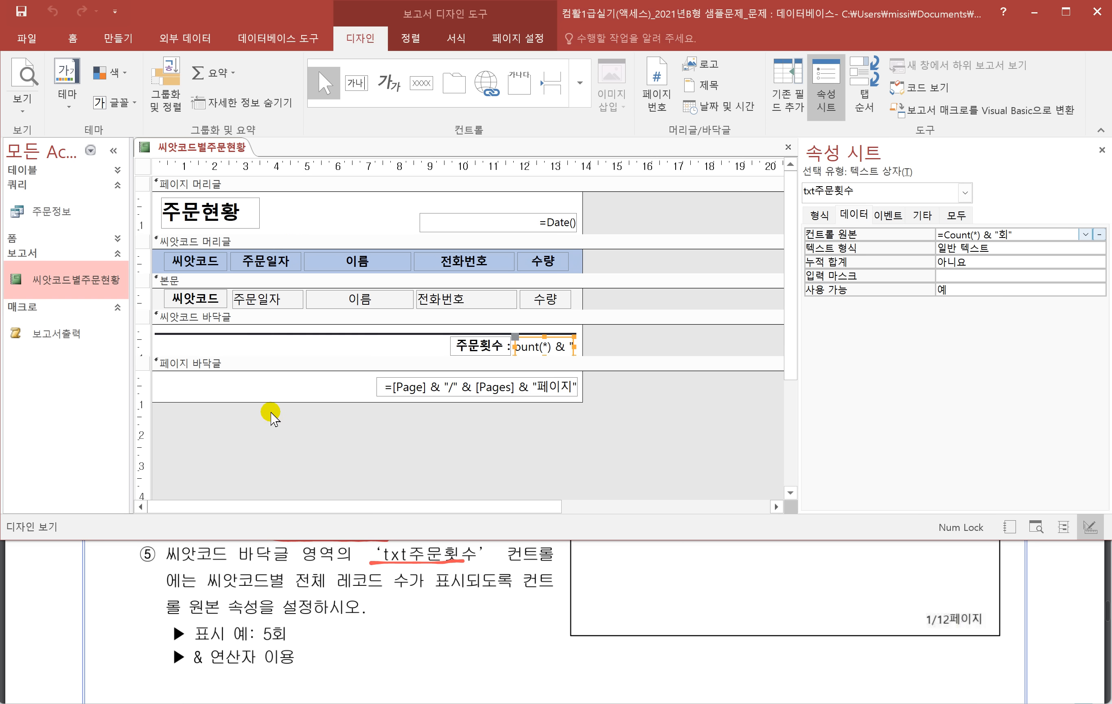
Step: Save the 씨앗코드별주문현황 report and close it
scroll(271, 656, "down", 2)
scroll(271, 656, "down", 2)
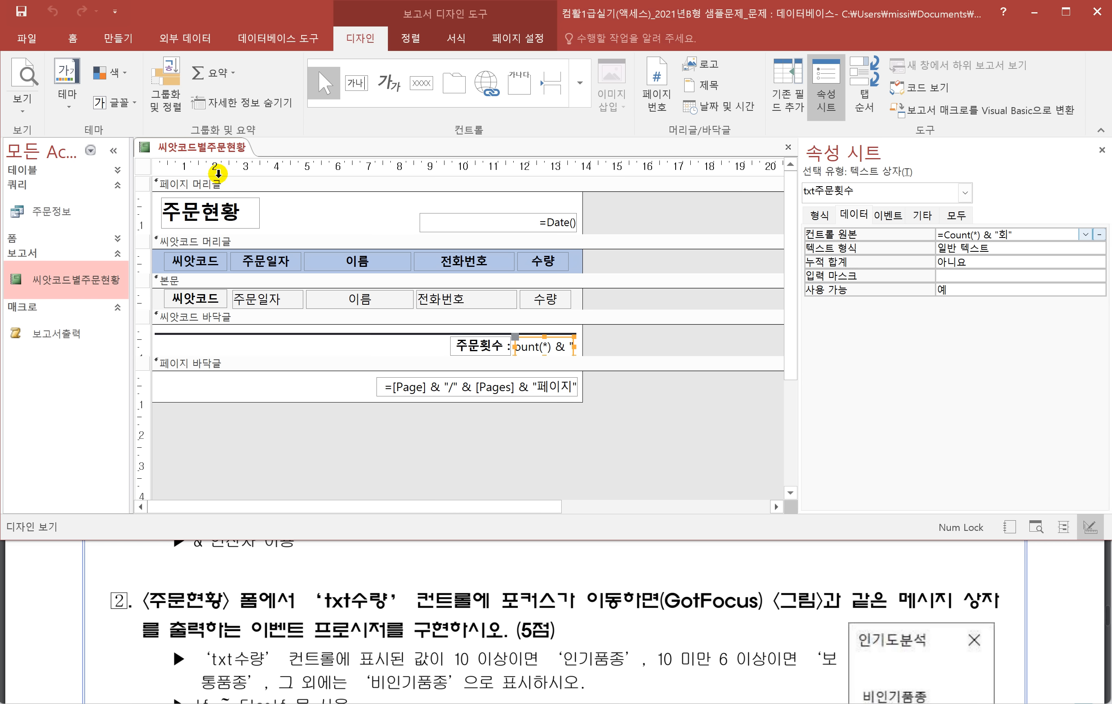
right_click(219, 145)
left_click(230, 151)
right_click(215, 143)
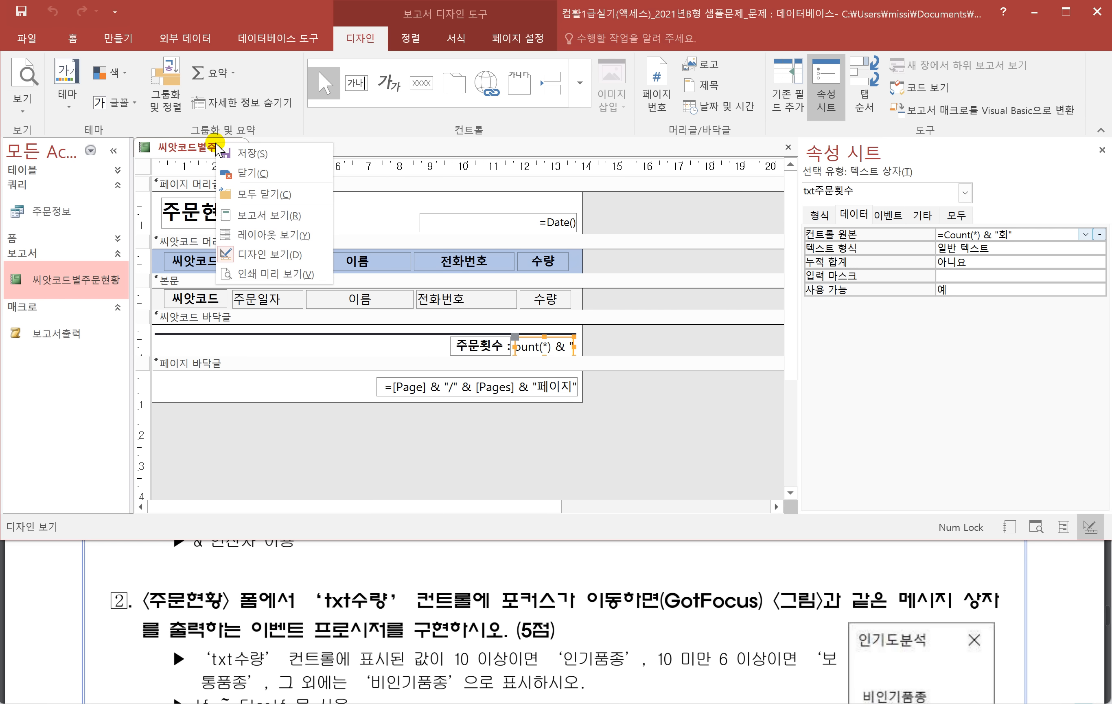
left_click(249, 167)
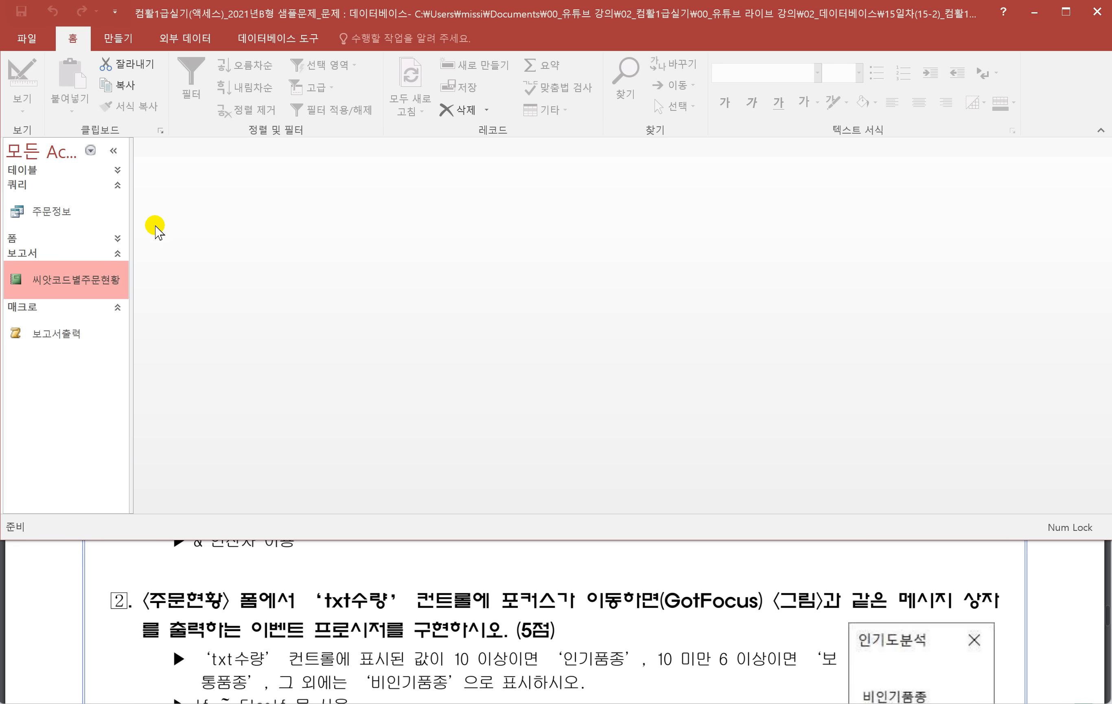
Step: Open the 주문현황 form in design view and select the txt수량 text box in the 본문 section
left_click(119, 253)
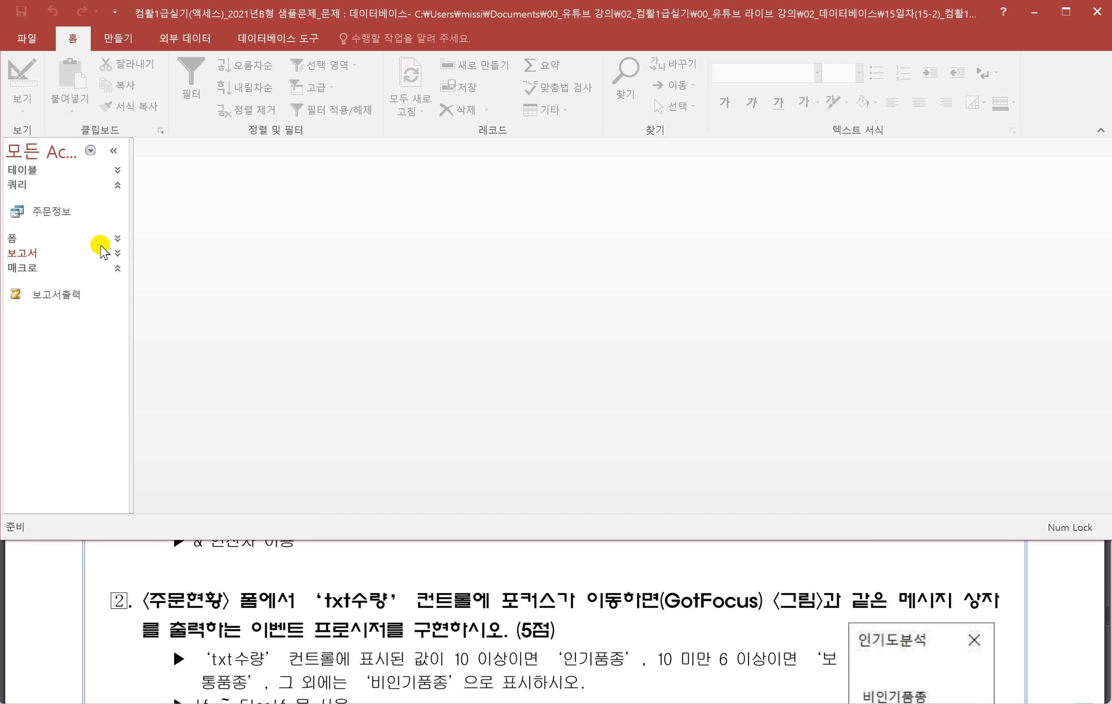
left_click(118, 238)
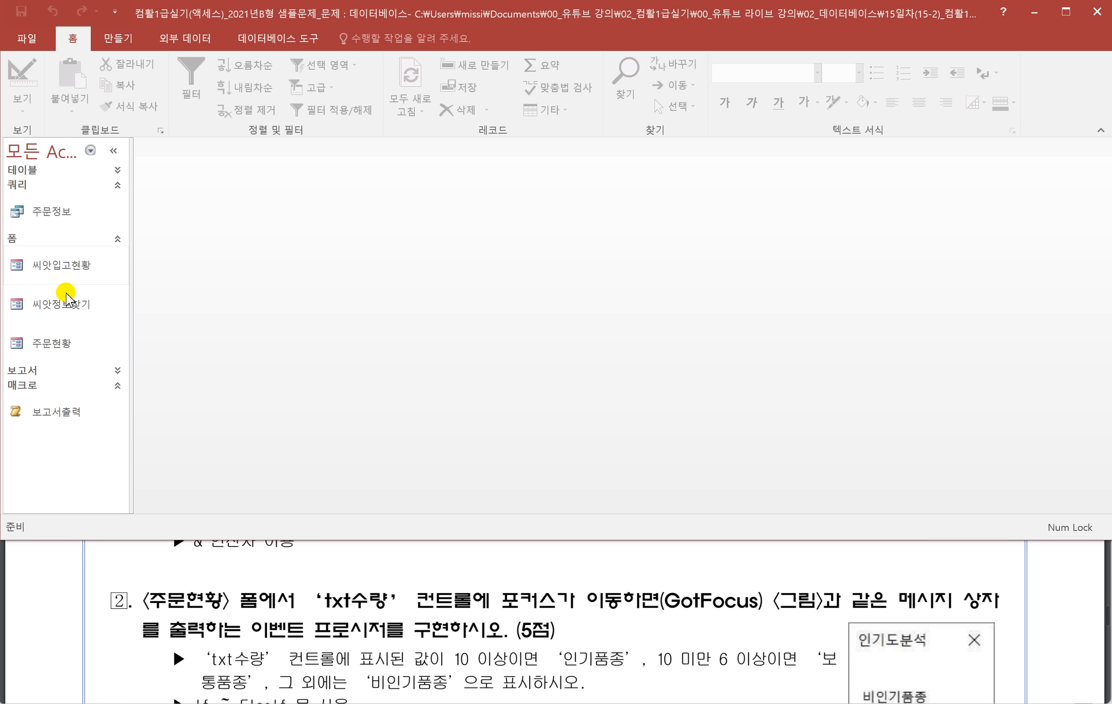
right_click(44, 345)
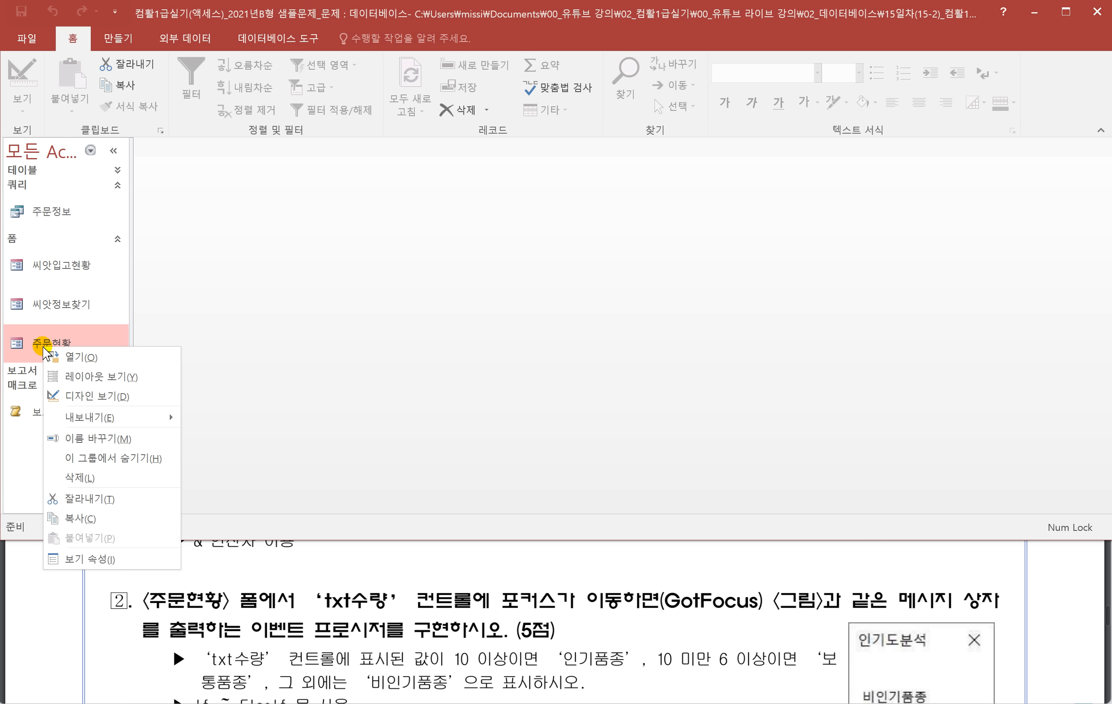
left_click(98, 396)
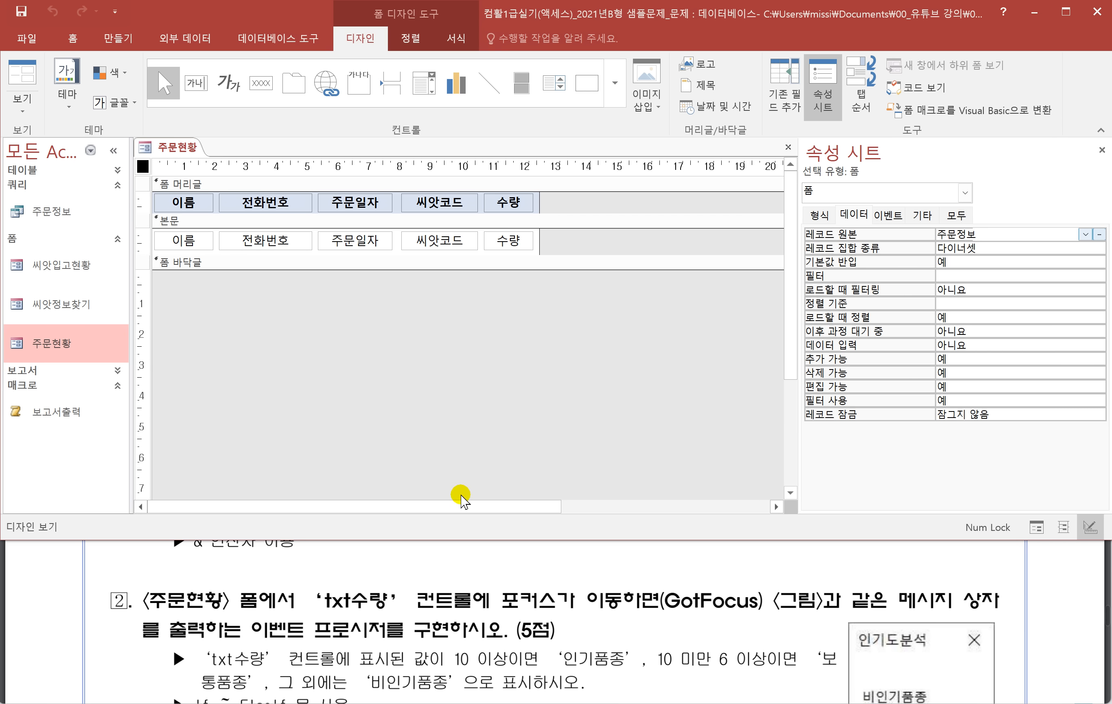
left_click_drag(317, 609, 366, 612)
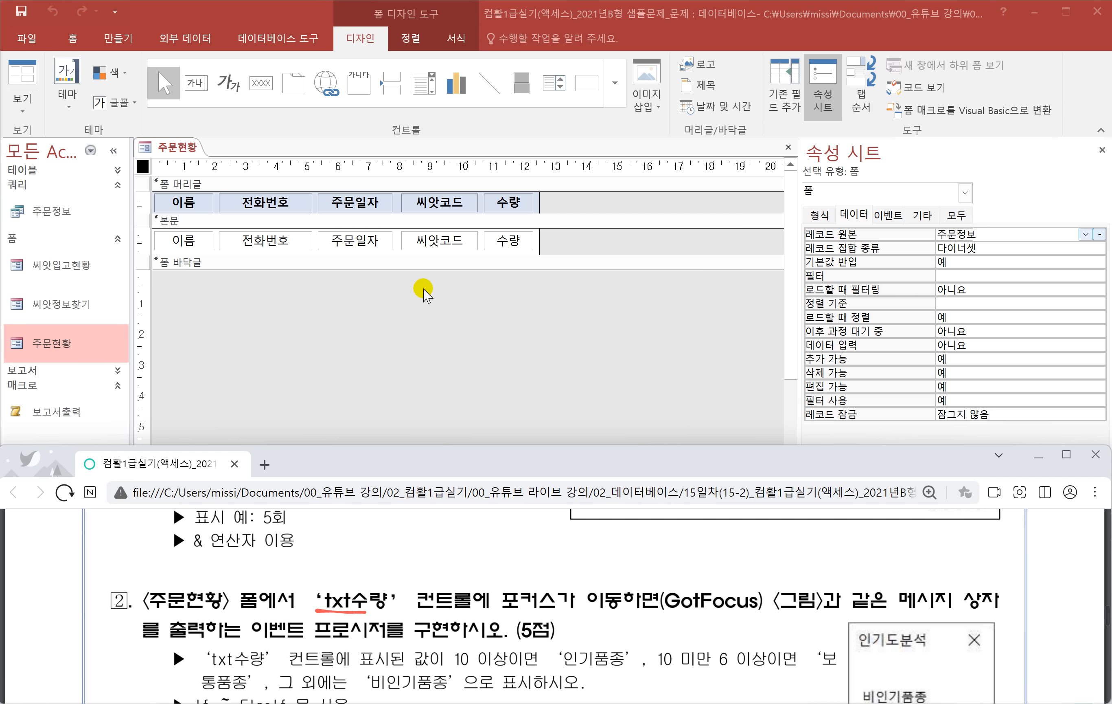
left_click(499, 242)
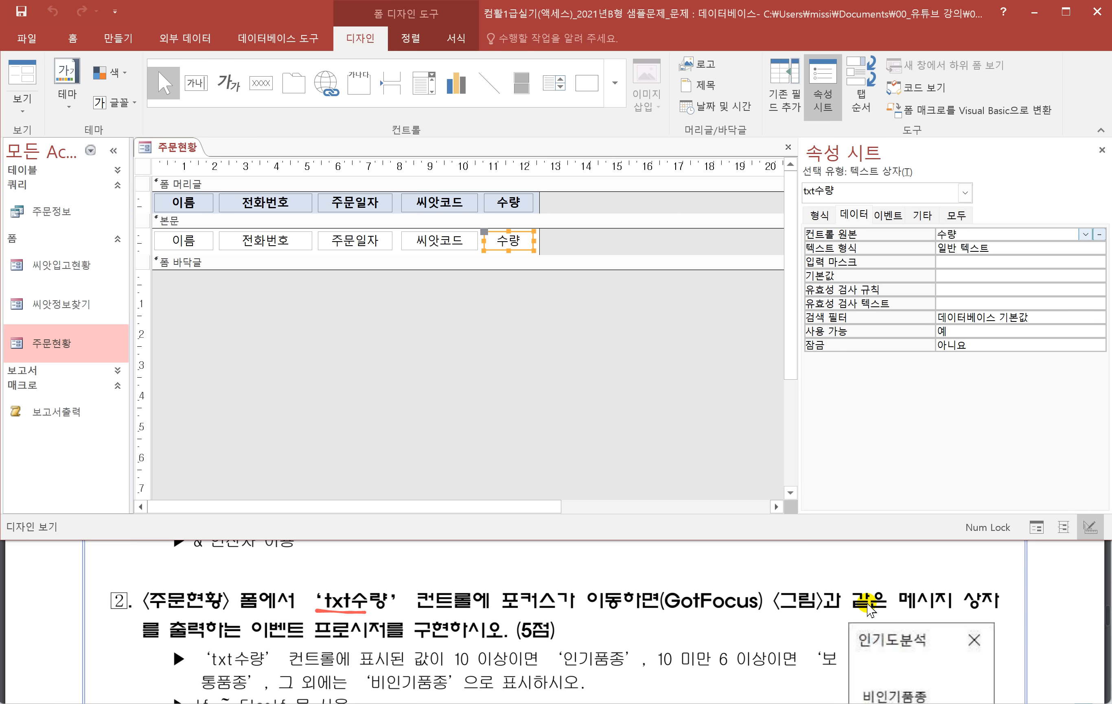
Step: Read task 2's requirements for the txt수량 event procedure: the quantity conditions, message texts and the If ~ ElseIf statement
scroll(869, 607, "down", 2)
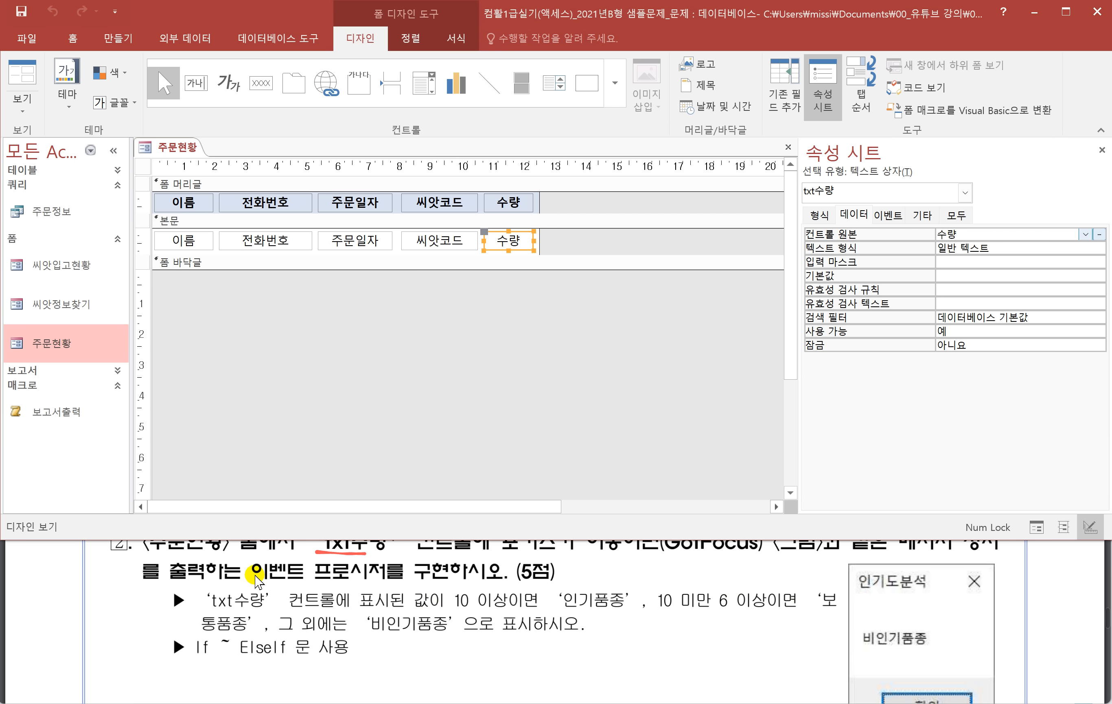
left_click_drag(251, 578, 378, 582)
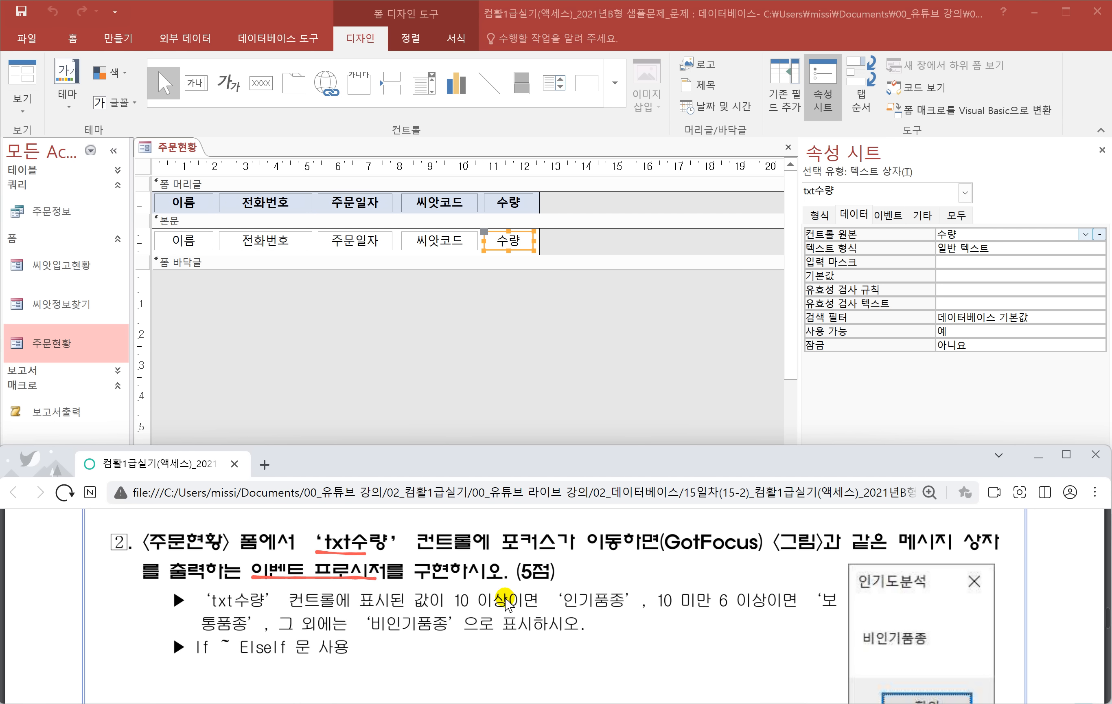
scroll(849, 582, "down", 1)
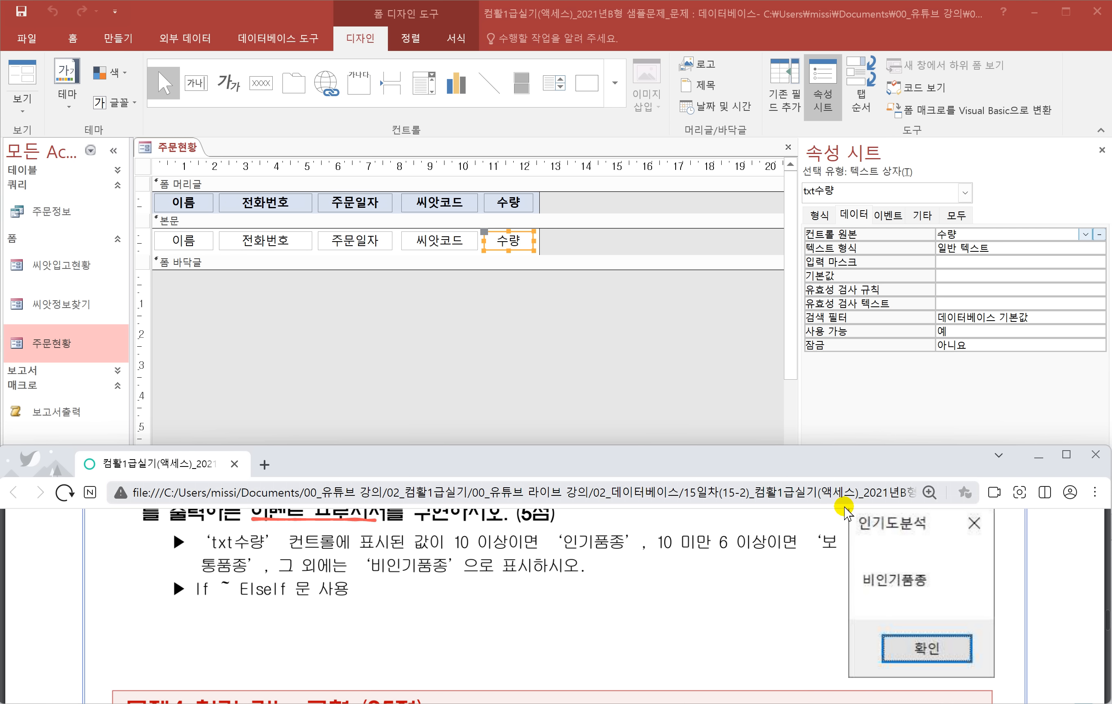
scroll(999, 557, "up", 1)
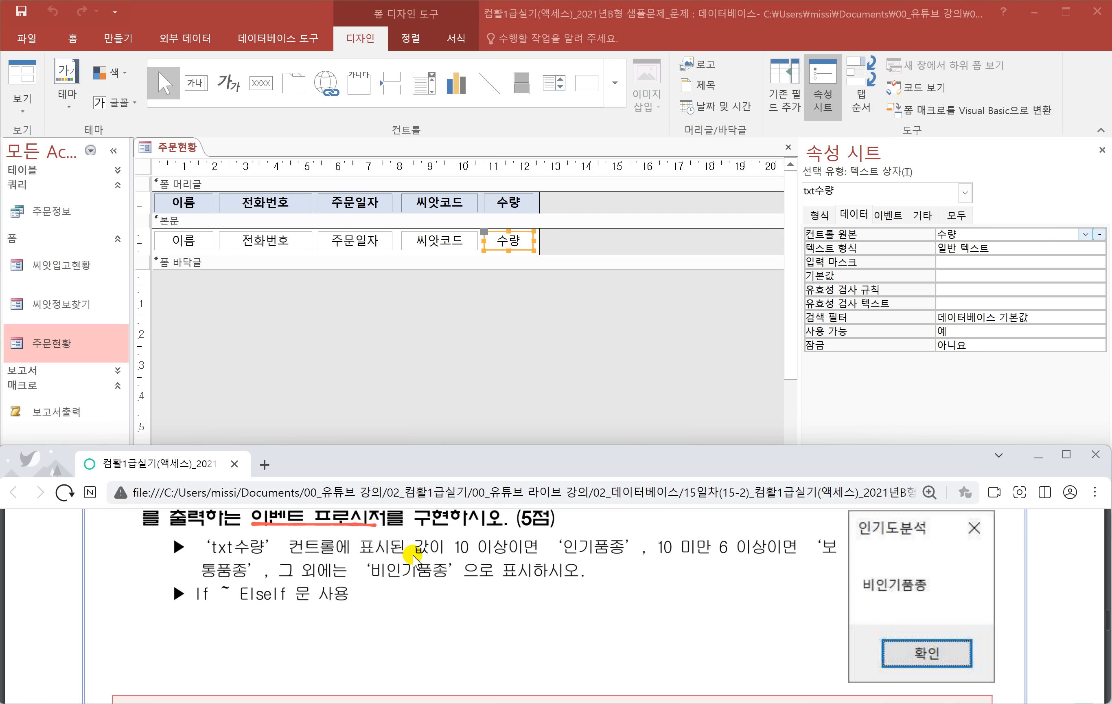
left_click_drag(448, 554, 609, 560)
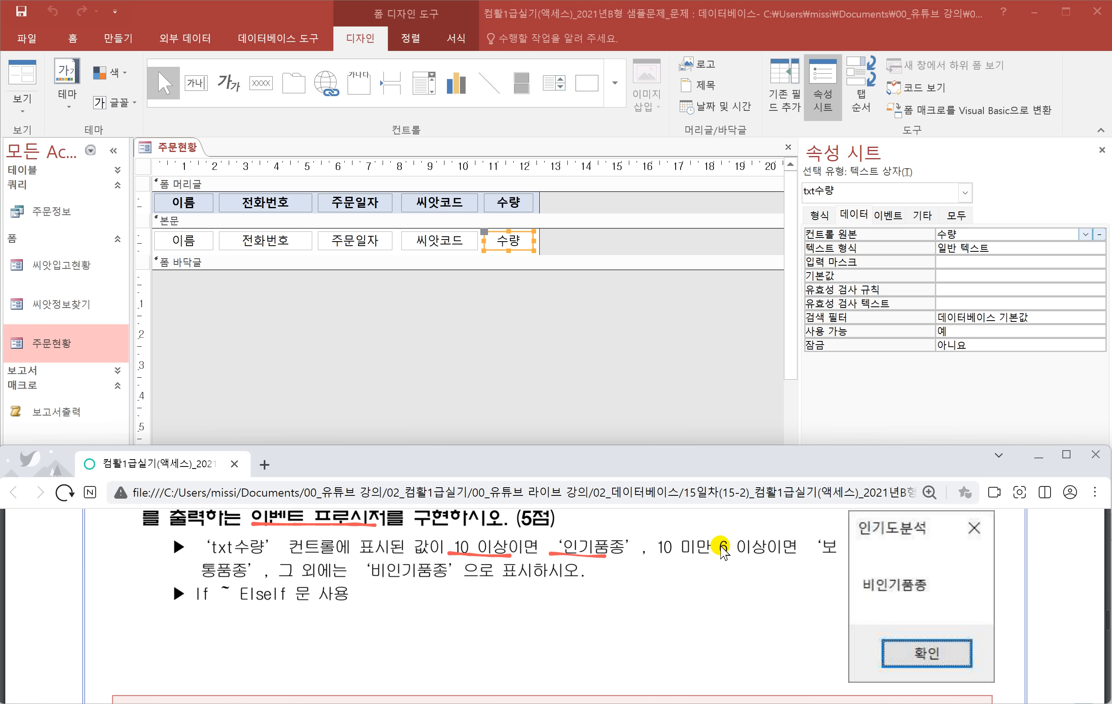
left_click_drag(723, 560, 795, 561)
left_click_drag(197, 574, 228, 573)
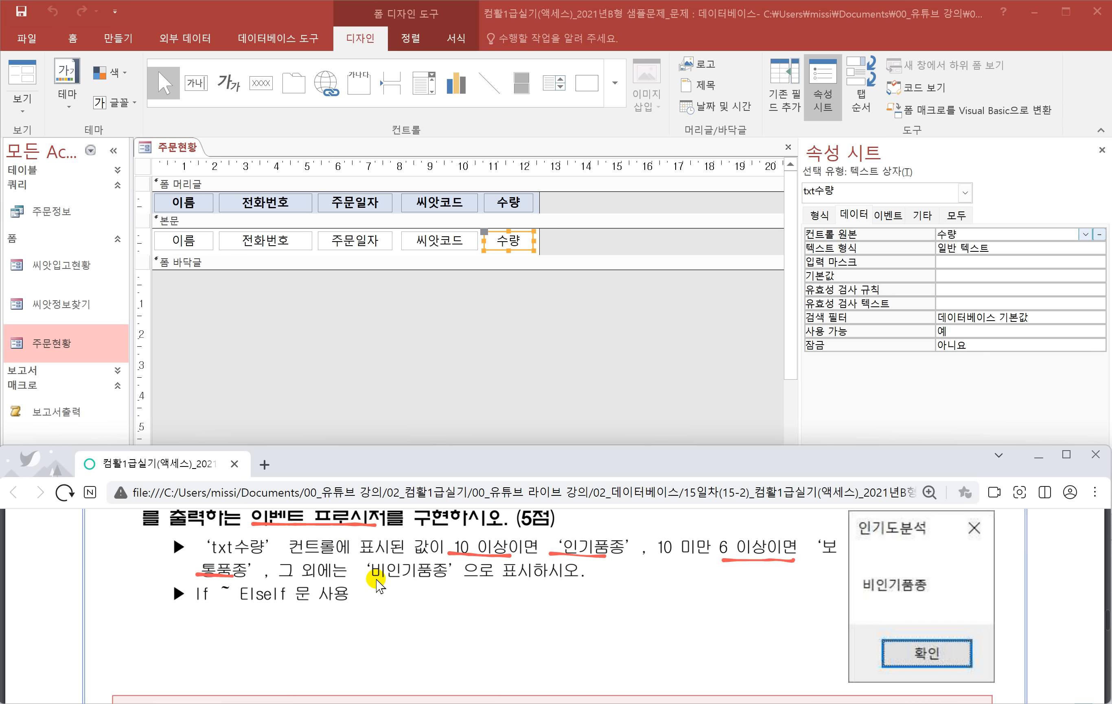
left_click_drag(369, 587, 439, 590)
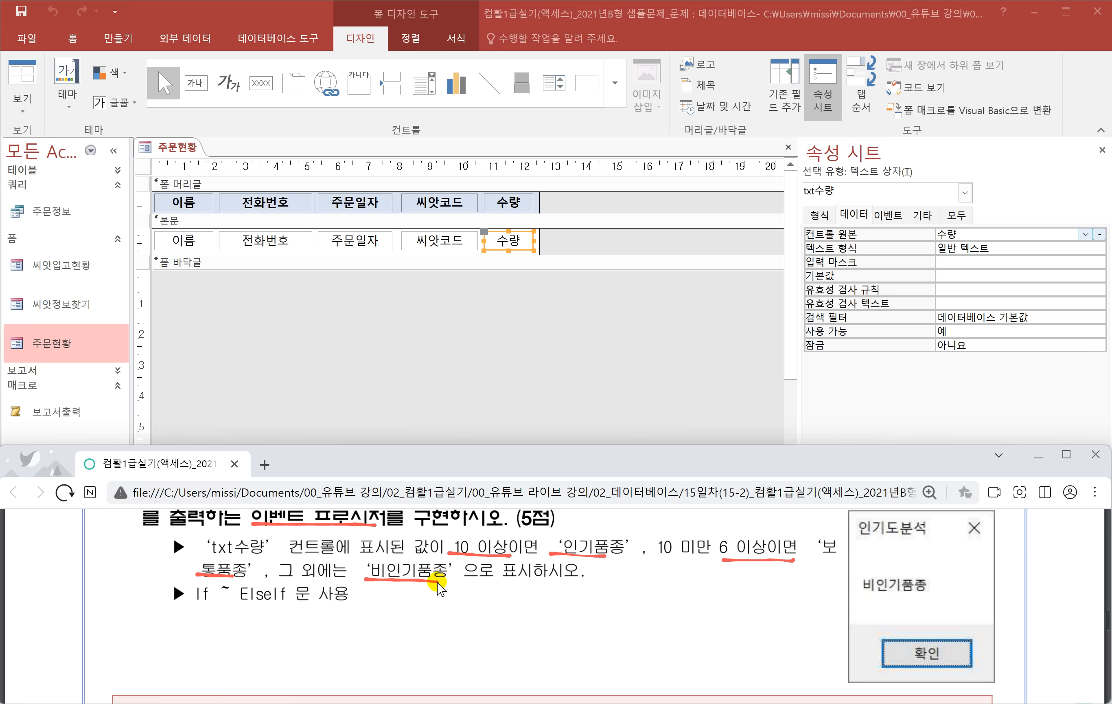
left_click_drag(185, 607, 334, 608)
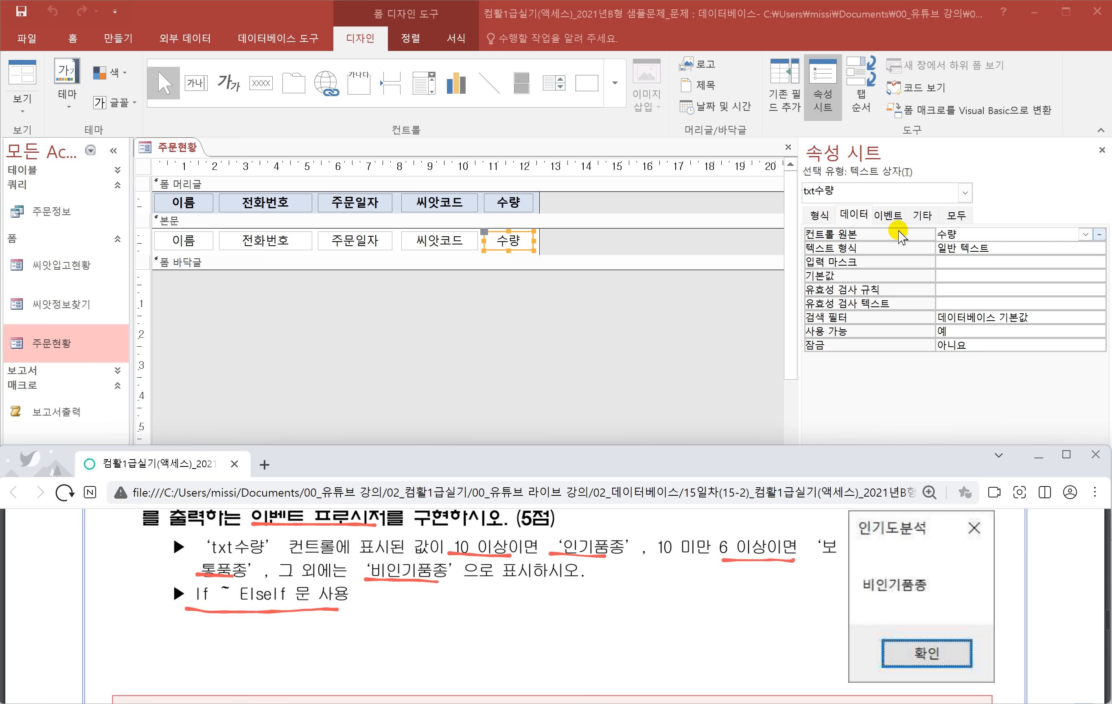
Step: Show the event properties of the txt수량 text box and recheck which event task 2 requires
left_click(889, 216)
left_click(889, 216)
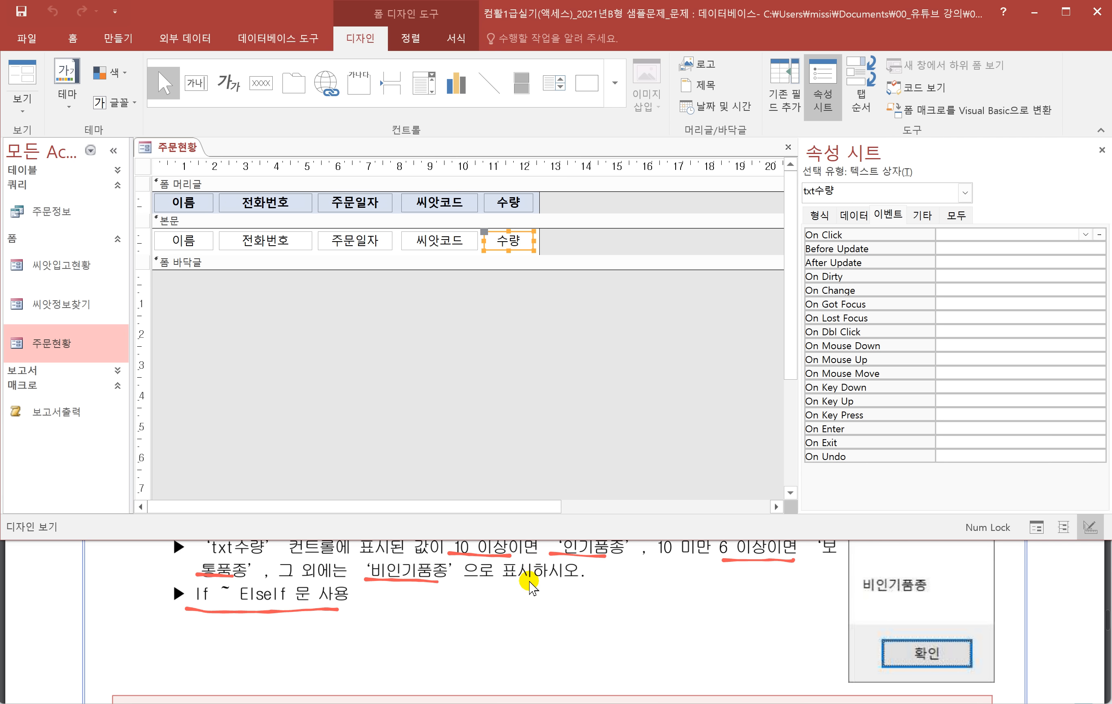
scroll(520, 582, "up", 2)
scroll(559, 604, "up", 1)
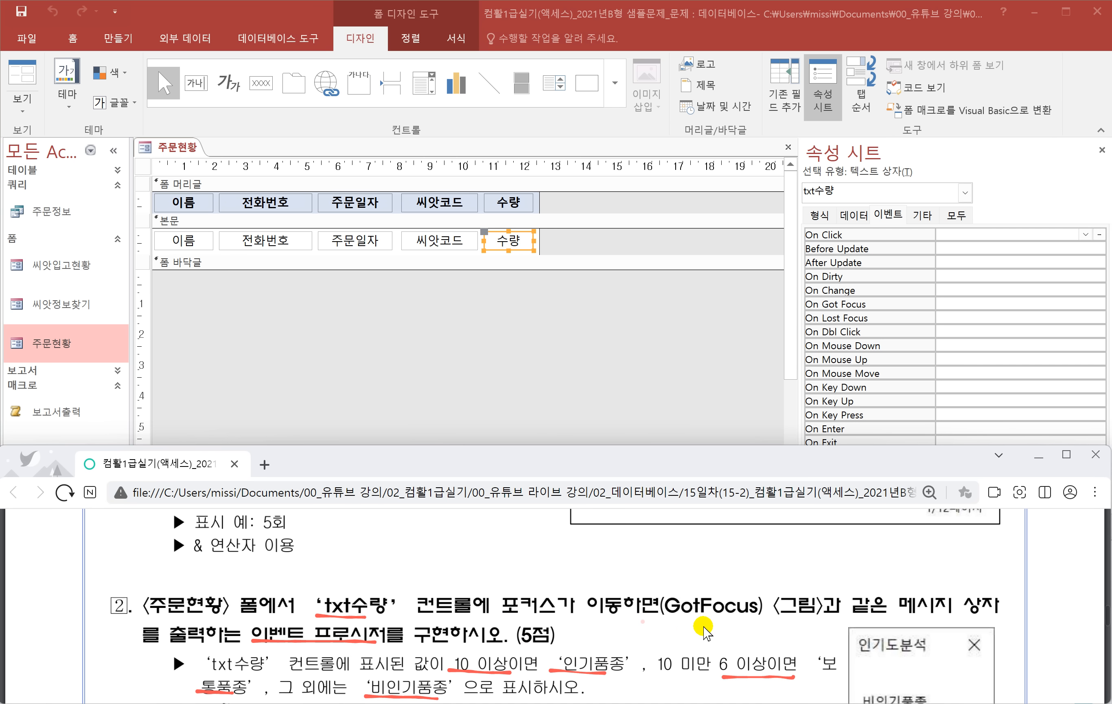
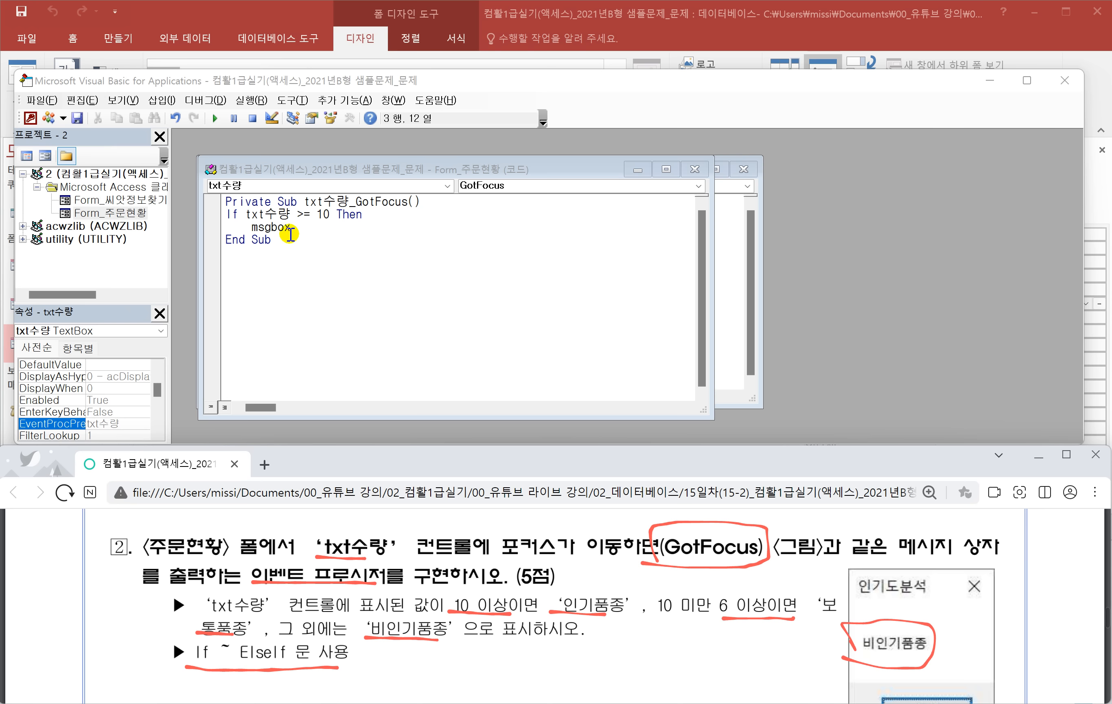
Step: Complete the >= 10 branch's MsgBox with the message "인기품종" and the vbOKOnly button option, checking the sample dialog's button
left_click(307, 231)
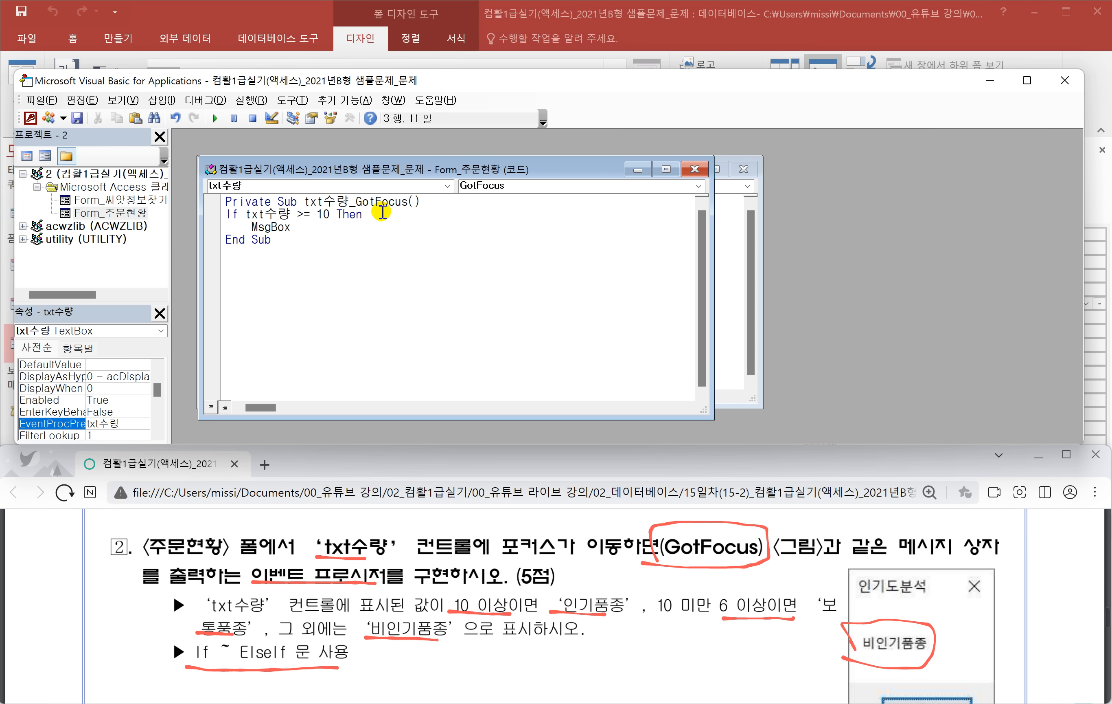
type("\"ㅇ")
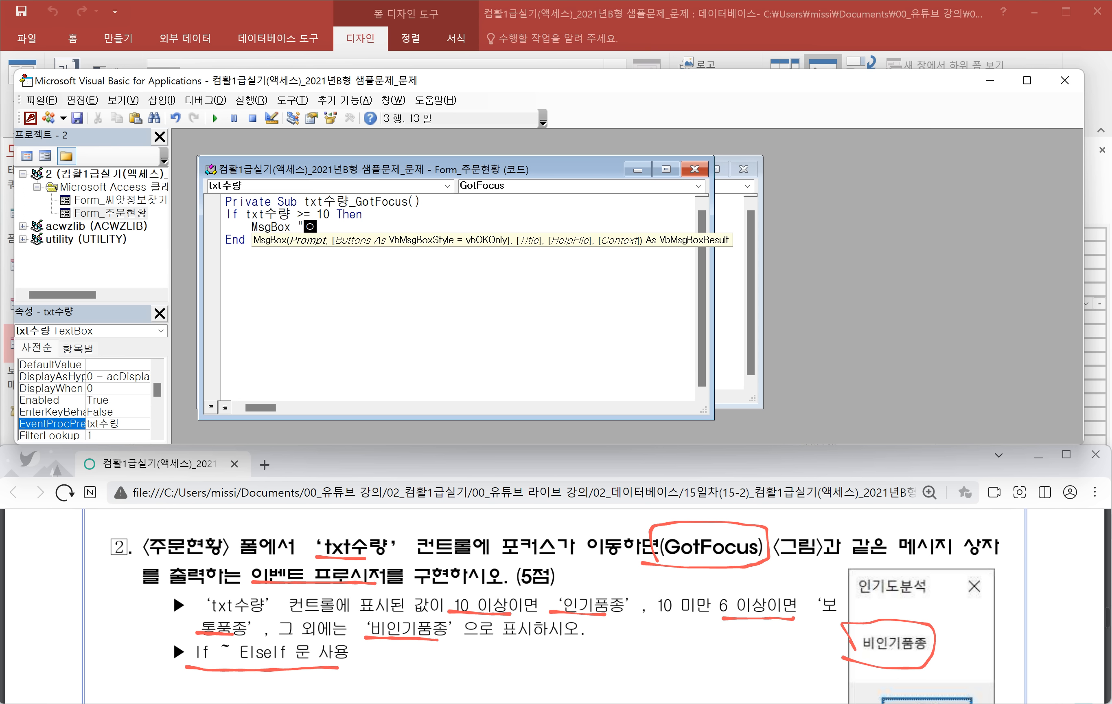
type("기품종\",")
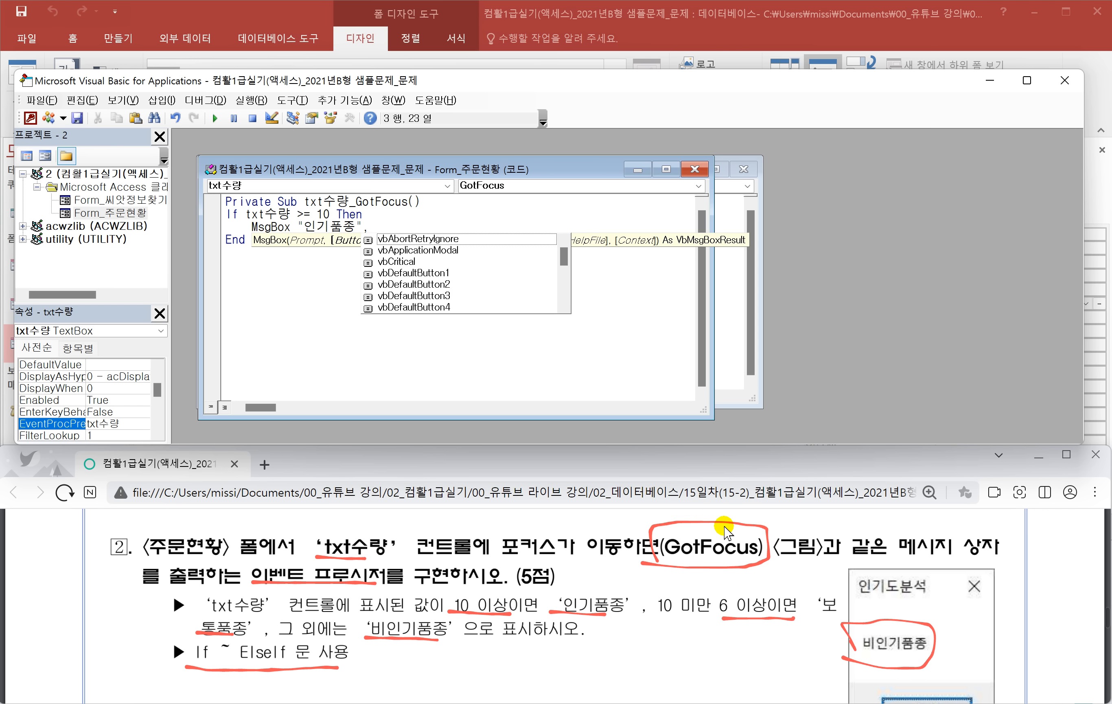
scroll(876, 666, "down", 1)
mouse_move(856, 628)
left_mouse_down()
mouse_move(878, 664)
mouse_move(969, 633)
mouse_move(914, 624)
left_mouse_up()
left_click(393, 224)
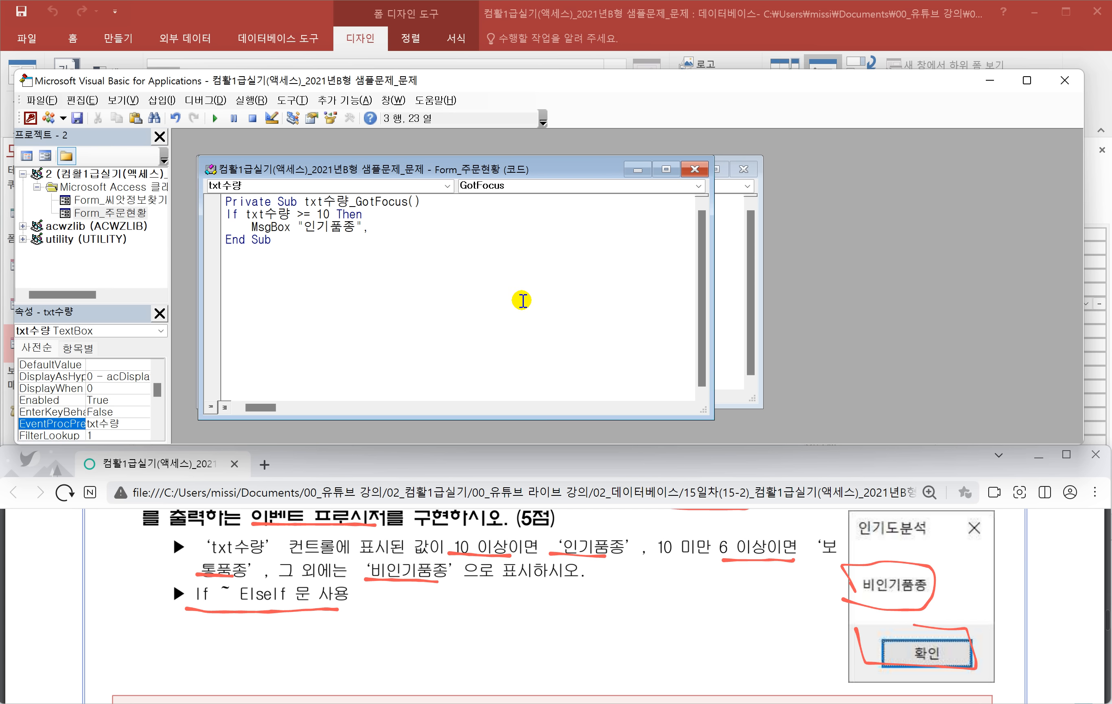
type("vbokonly,")
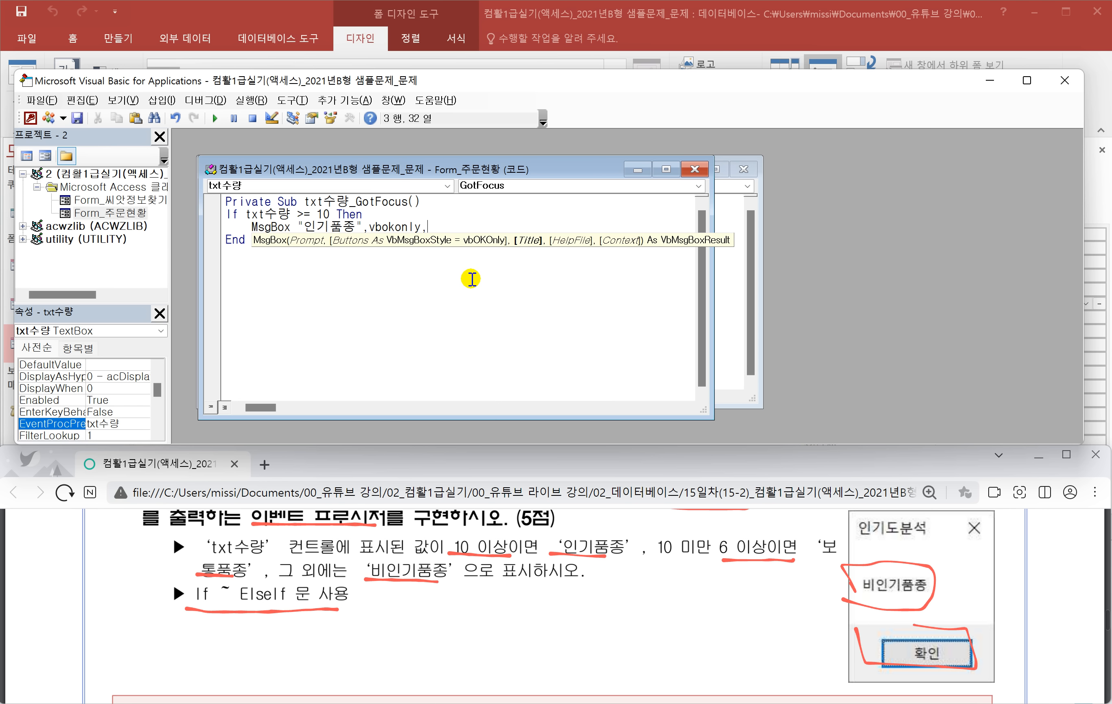
Step: Finish the "인기품종" MsgBox statement with the dialog title "인기도분석" from the task's sample picture
left_click(851, 538)
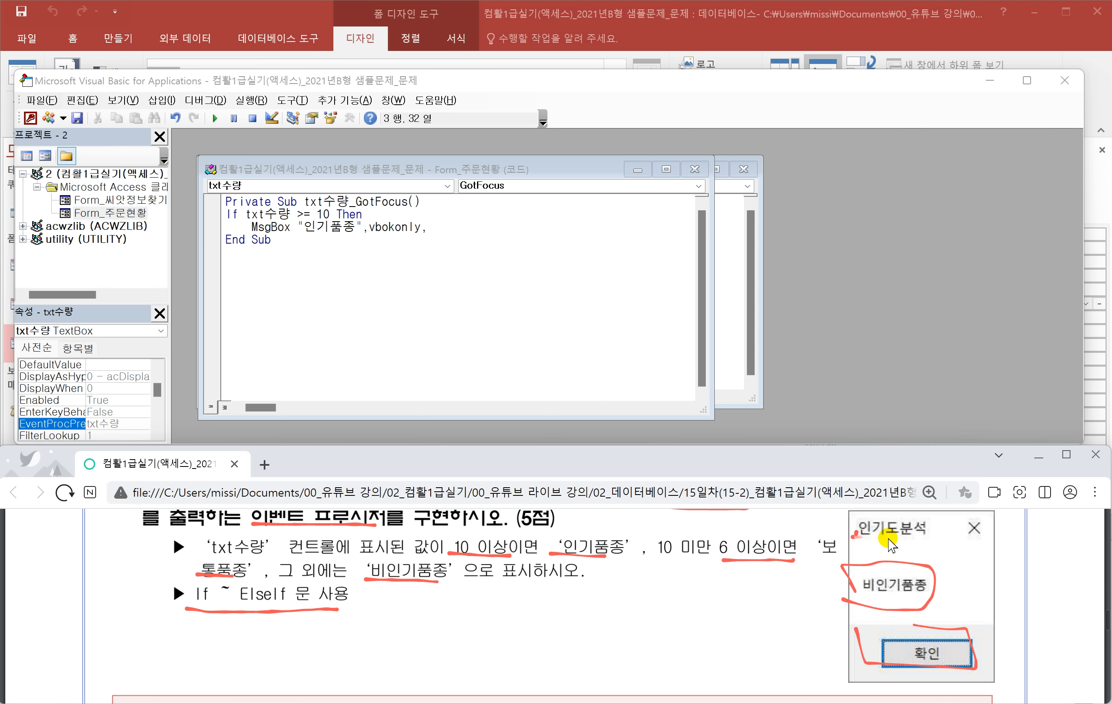
left_click_drag(854, 538, 879, 521)
left_click(447, 229)
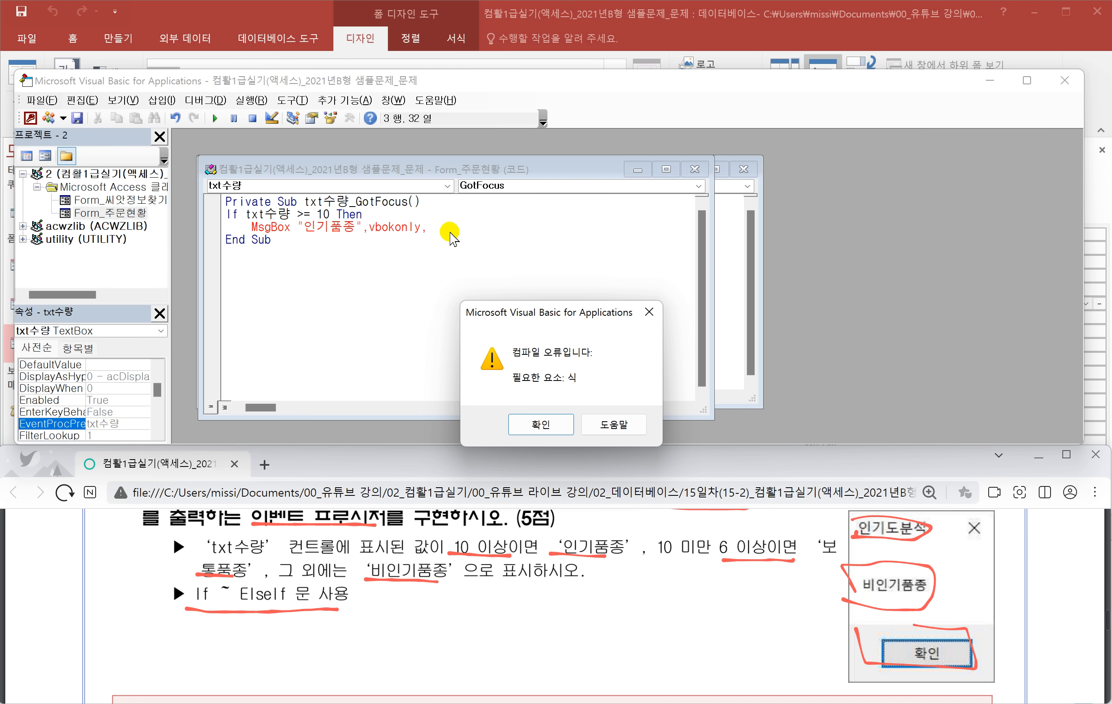
left_click(541, 425)
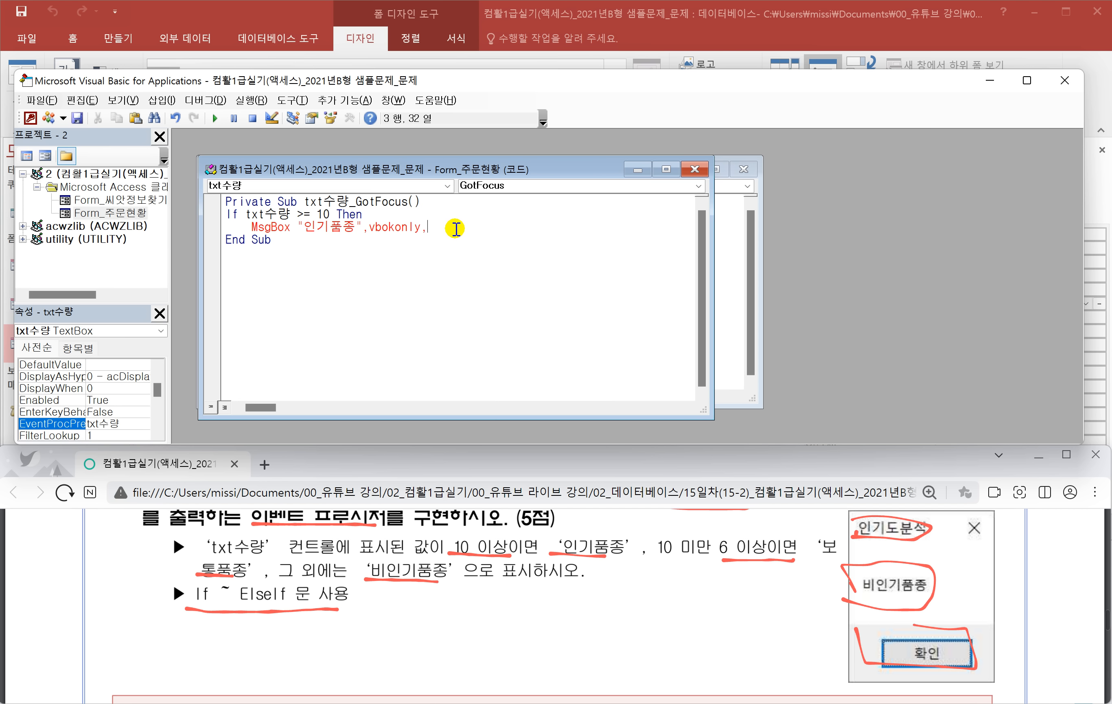
type("\"인기돕")
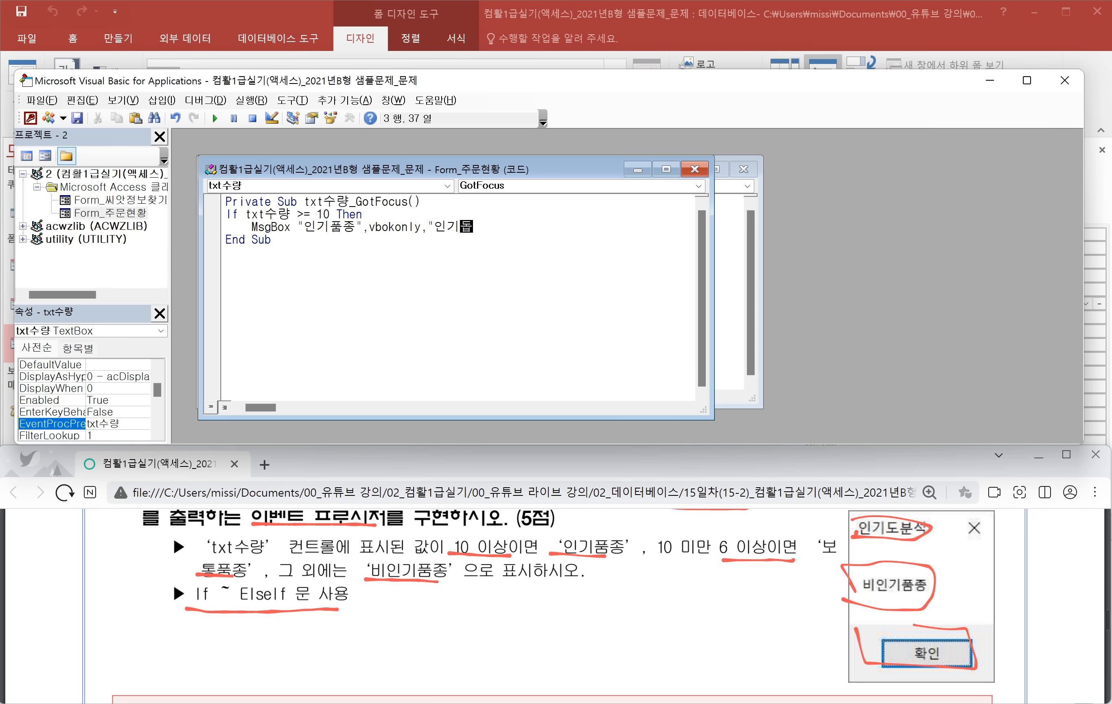
type("분서")
type("\"")
key("Return")
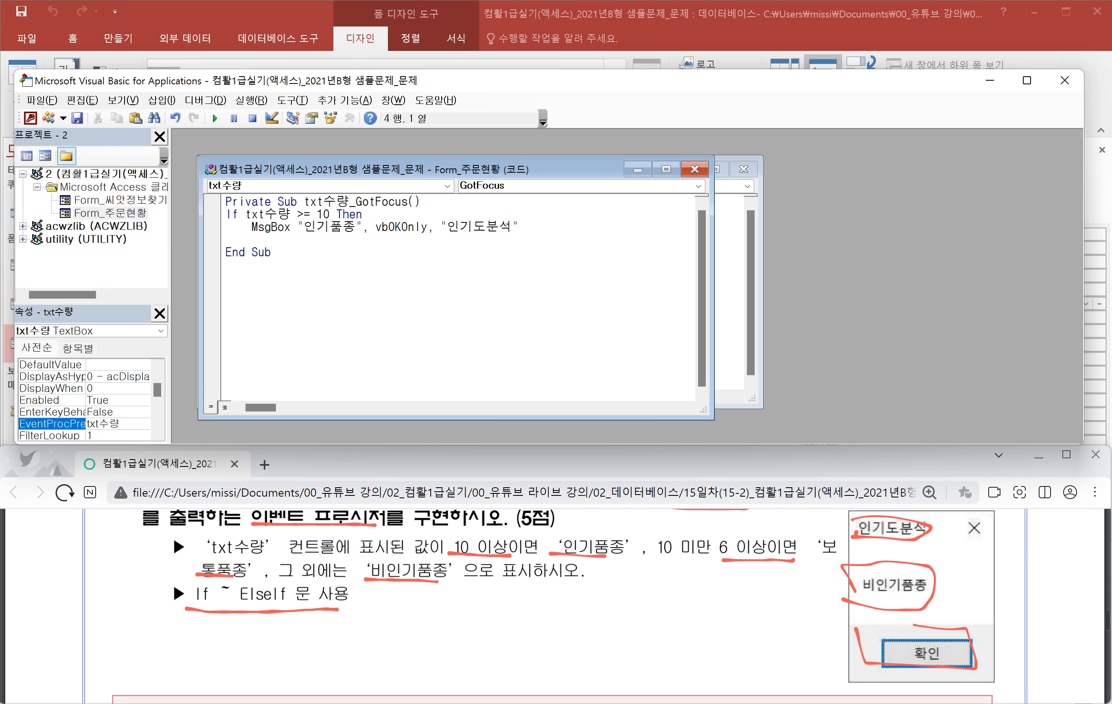
Step: Add an ElseIf condition to the procedure that tests whether txt수량 >= 6
type("elseif")
type(" txt")
type("수량 ")
type(">=")
type("6 ㅅ")
type("then")
key("Return")
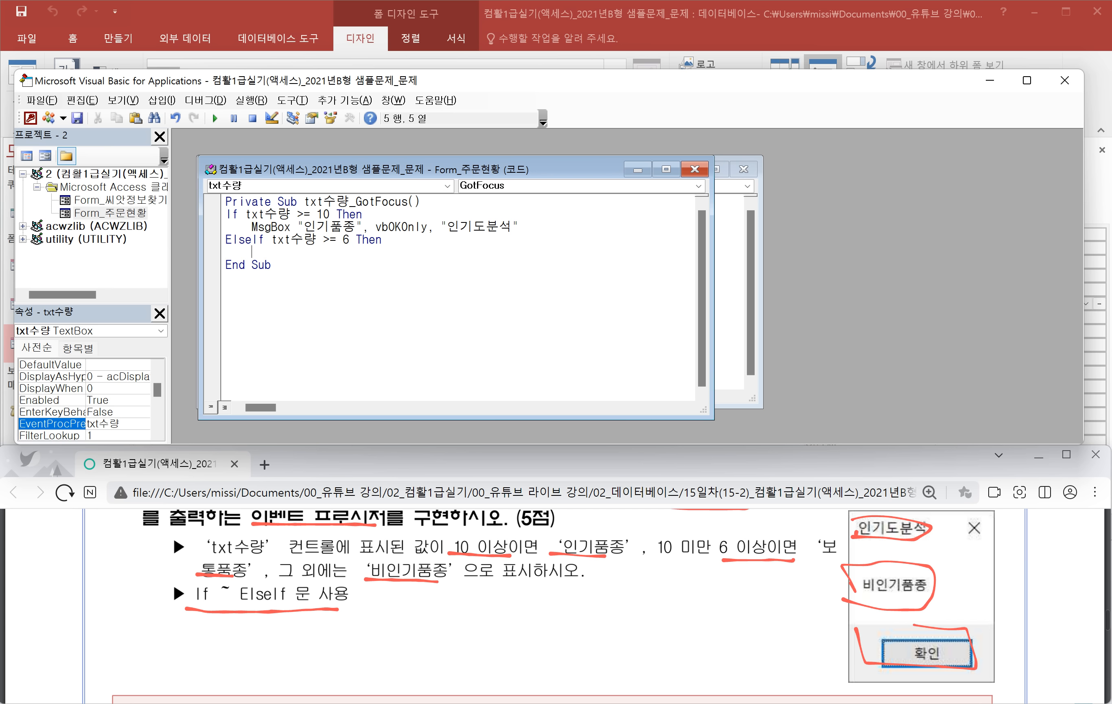
Step: Under the ElseIf condition, add a MsgBox with the message "보통품종", vbOKOnly and the title "인기도분석"
type("msgbox")
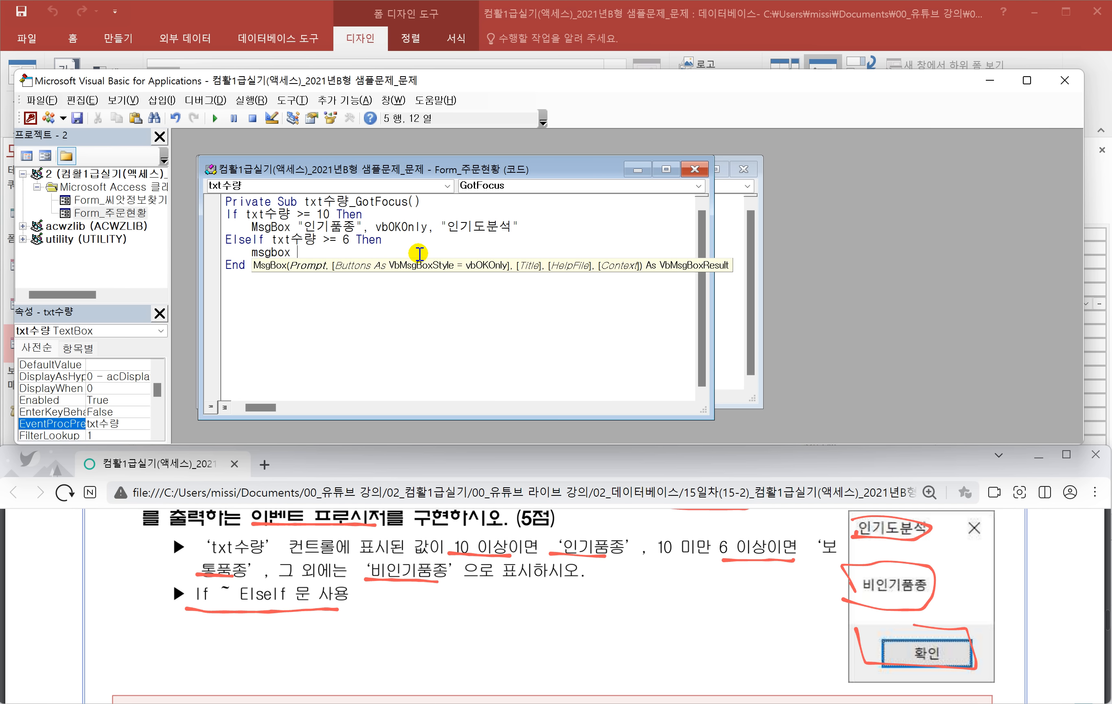
type("\"보통품종")
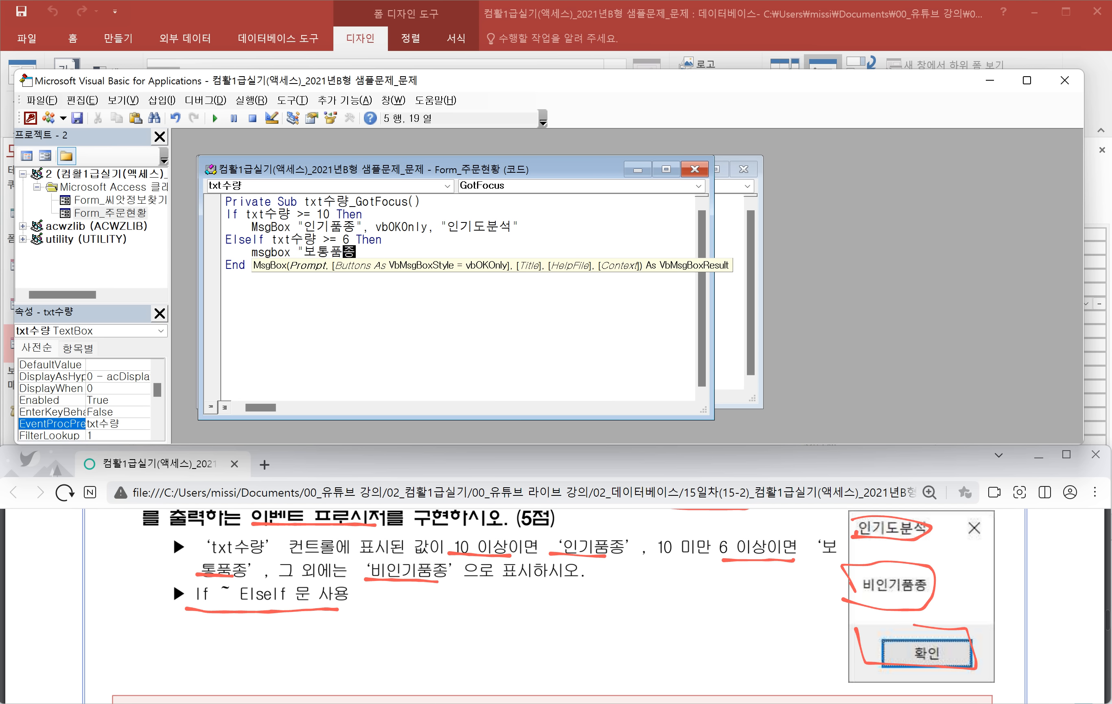
type("\",")
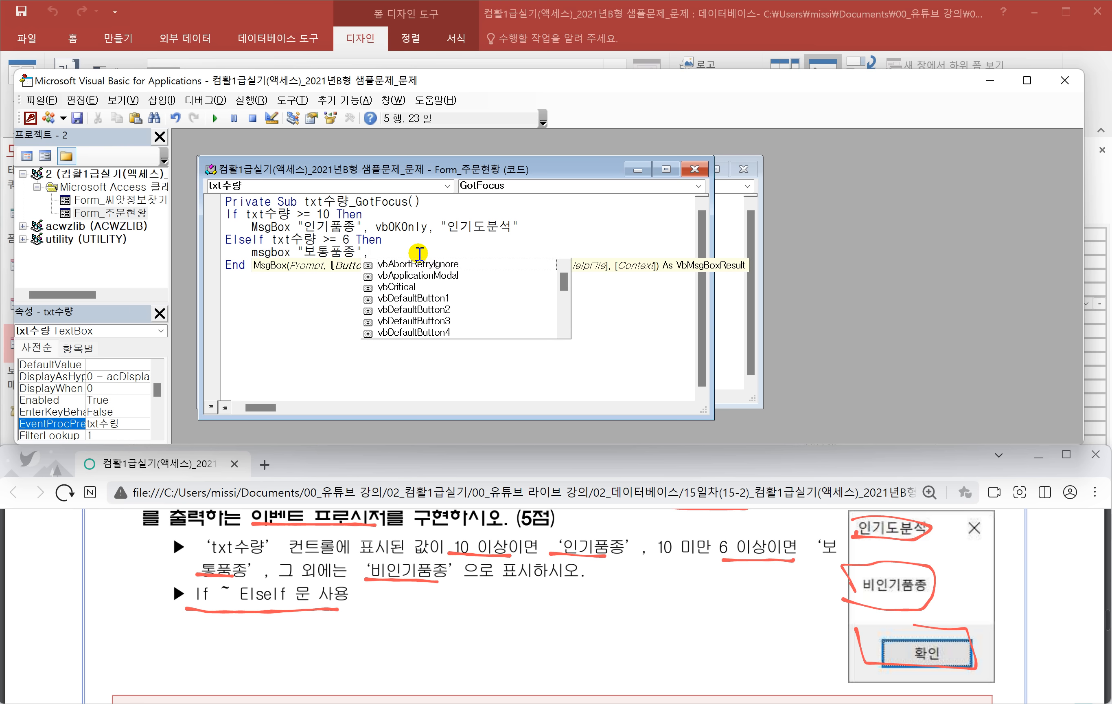
type("vb")
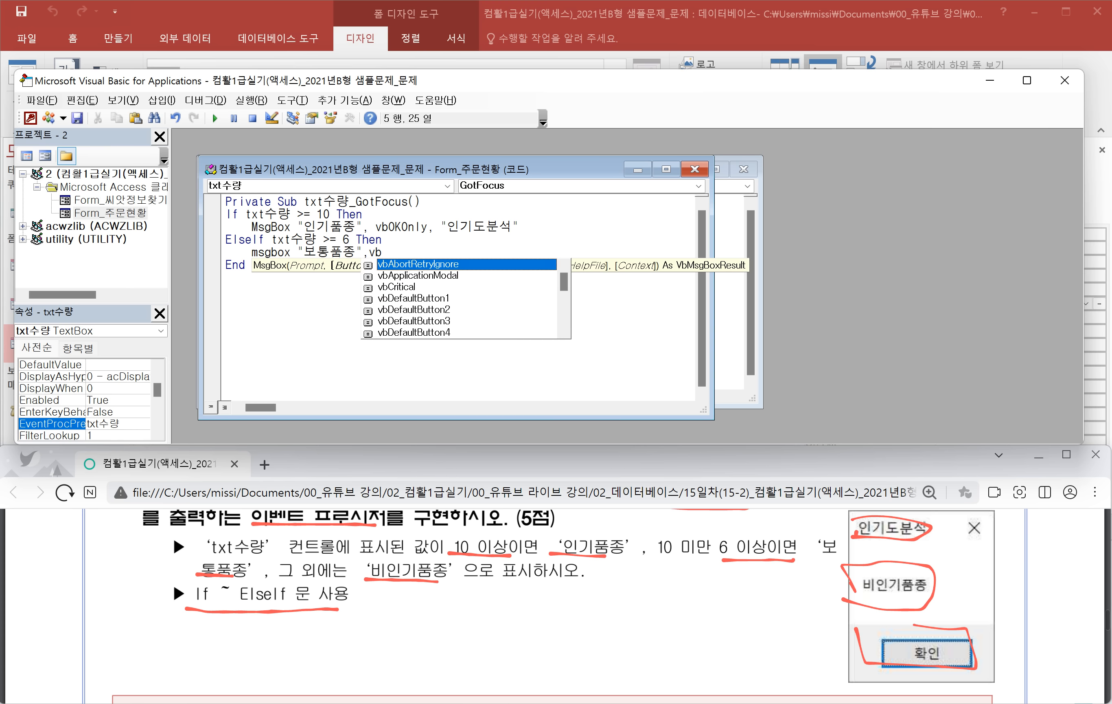
type("ok")
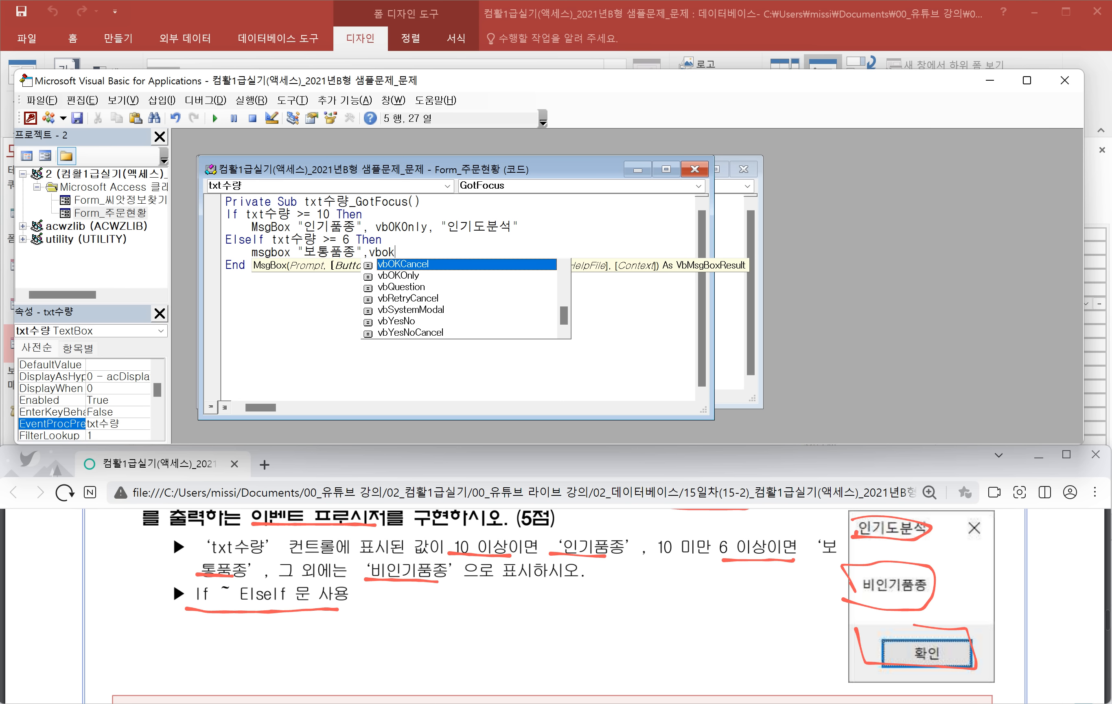
key("Down")
key("Tab")
type(",")
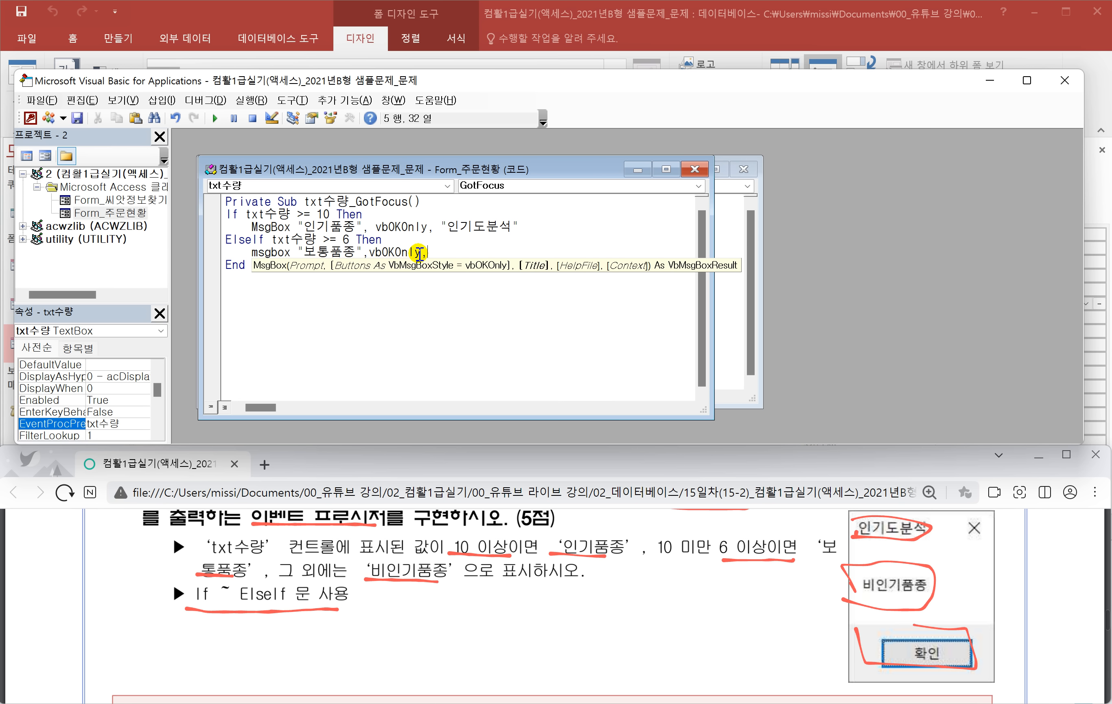
type("\"인기도분서")
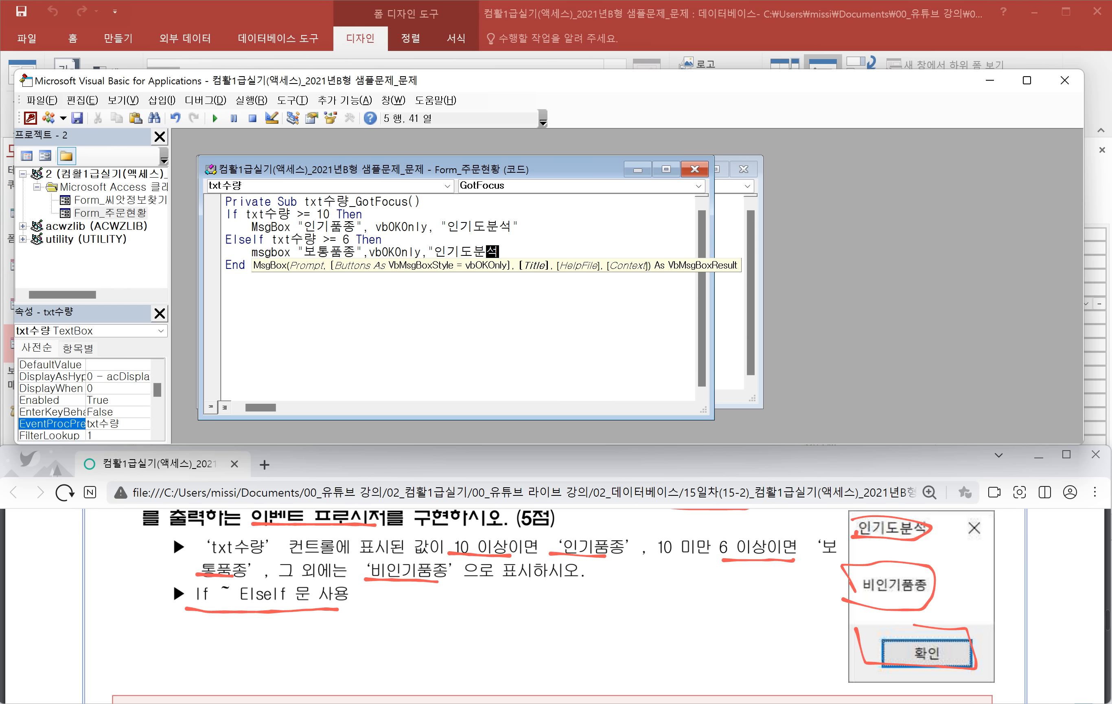
type("\"")
key("Return")
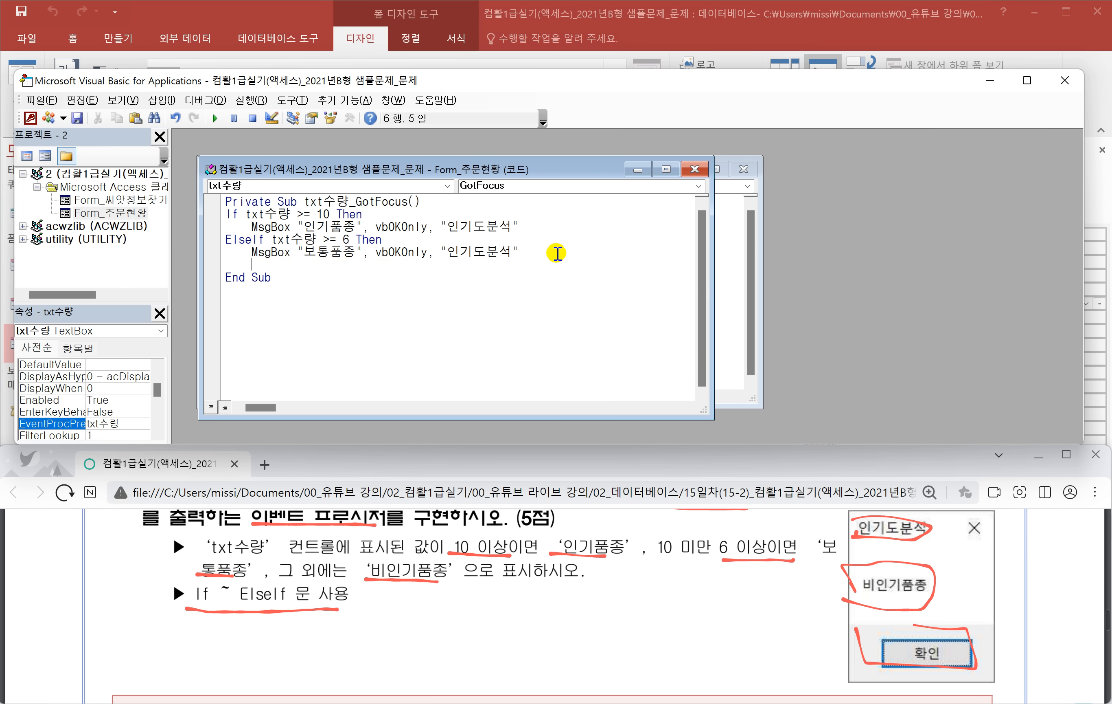
Step: Add an Else branch with a MsgBox showing "비인기품종" with the vbOKOnly button option
key("BackSpace")
type("else")
key("Return")
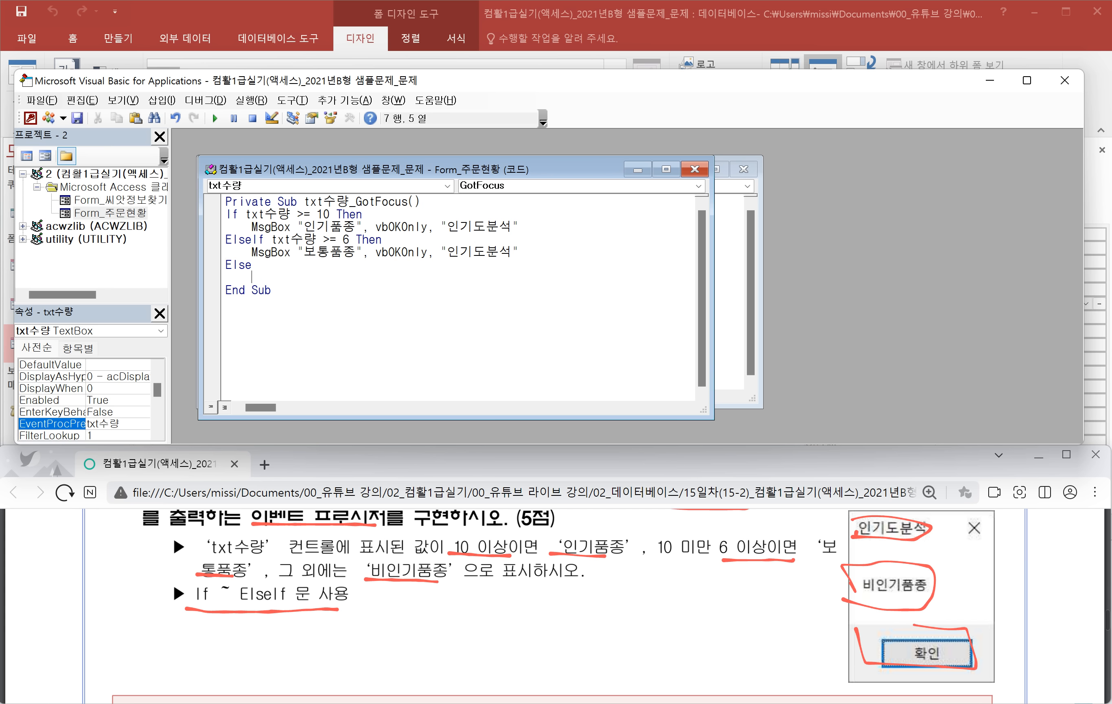
type("Msgbox \"")
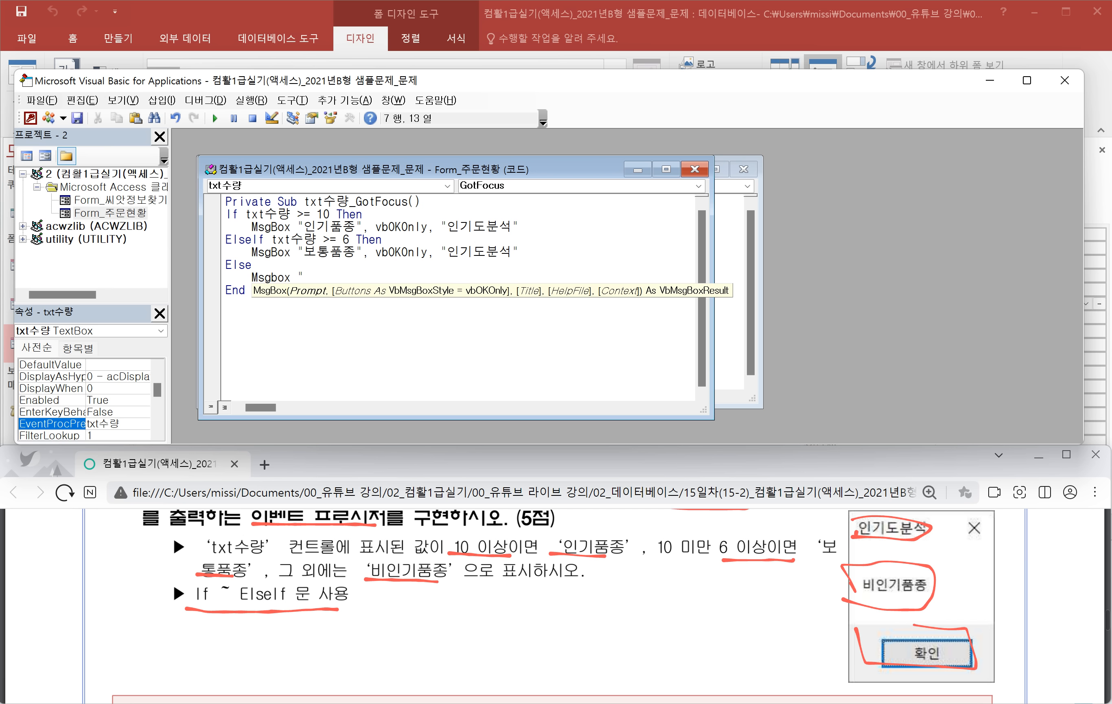
type("비인기품종\",vb")
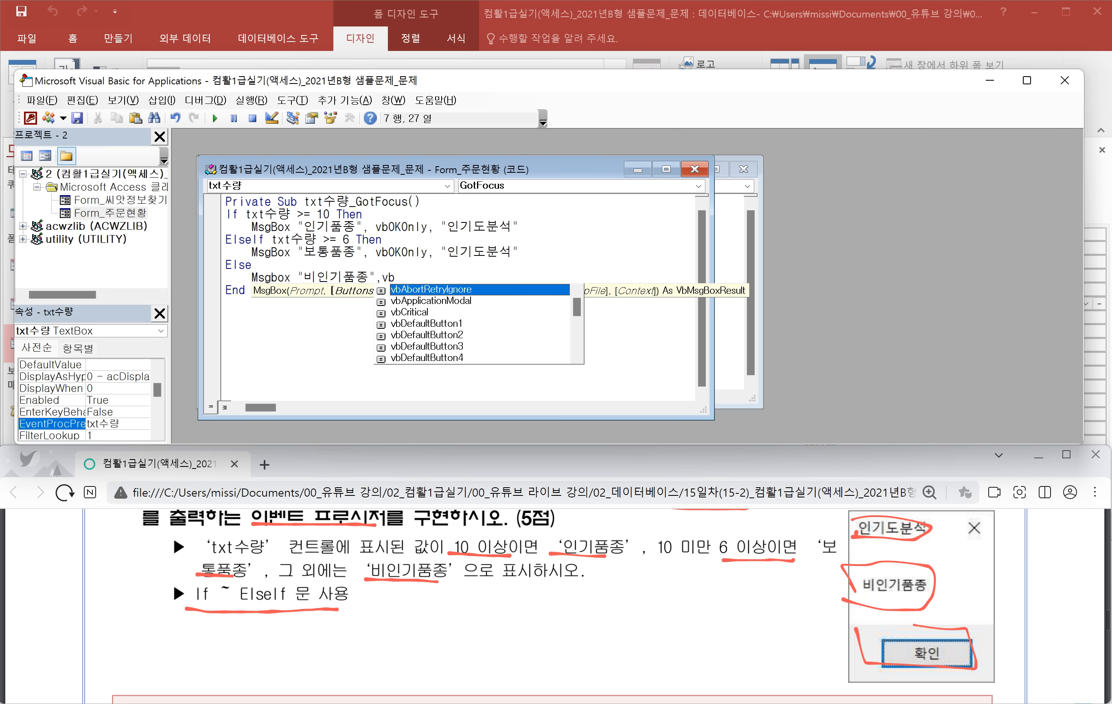
type("o")
type("ko")
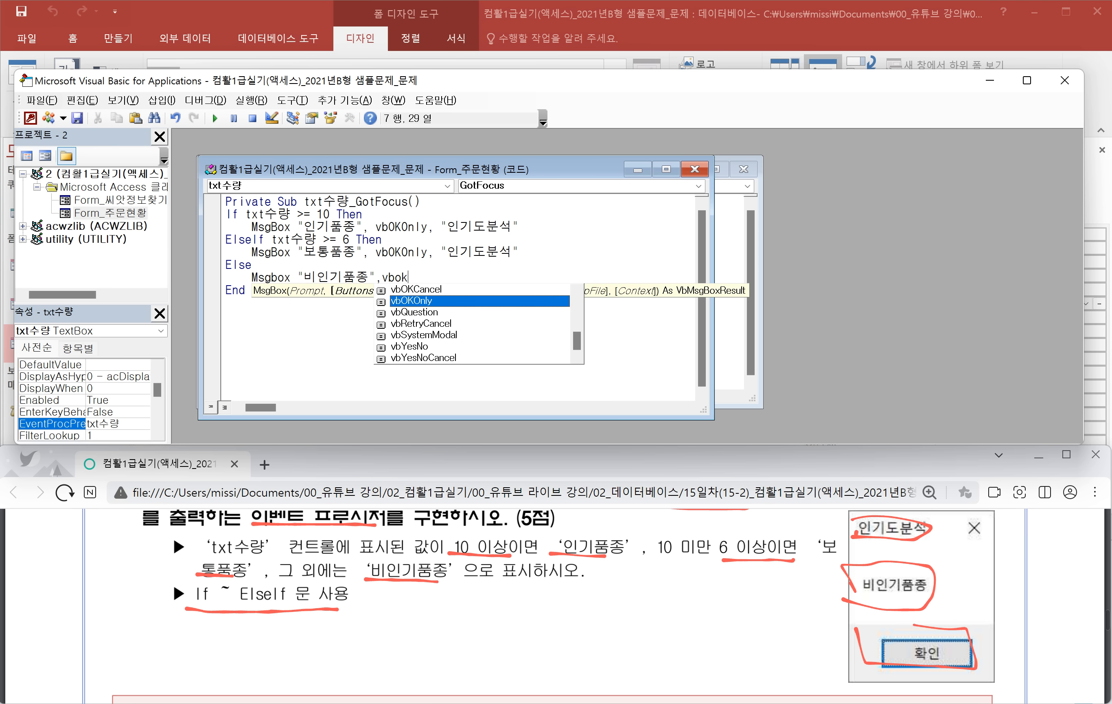
key("Tab")
Step: Give the Else branch's MsgBox the title "인기도분석"
type(", \"")
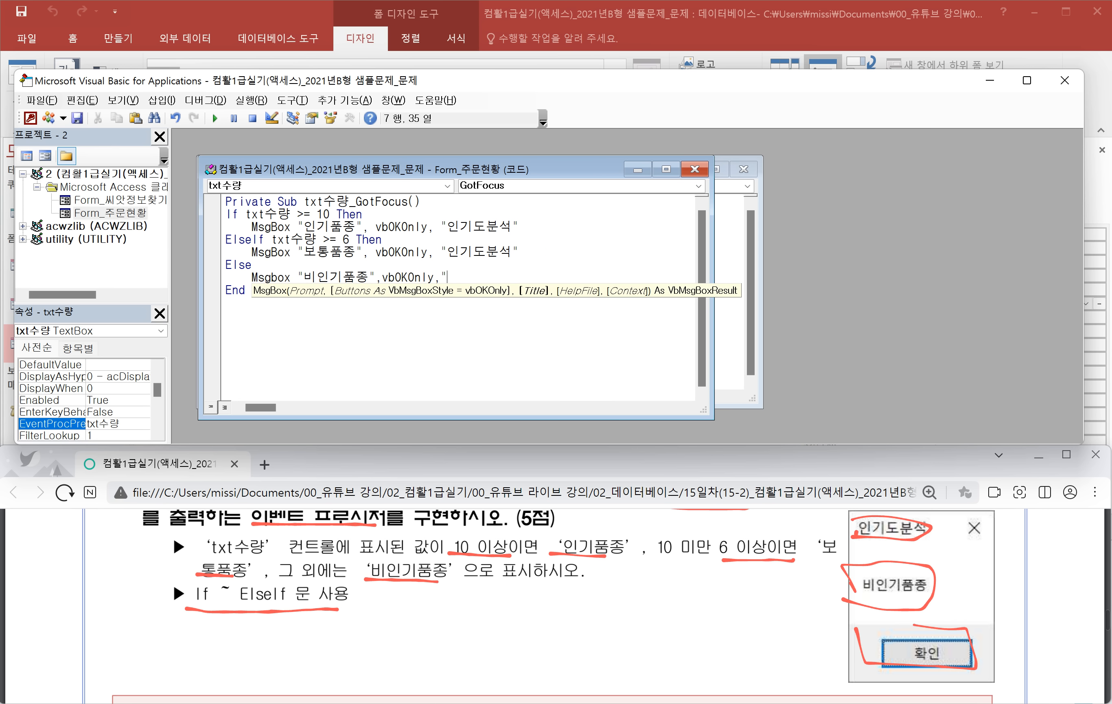
type("인기도\"")
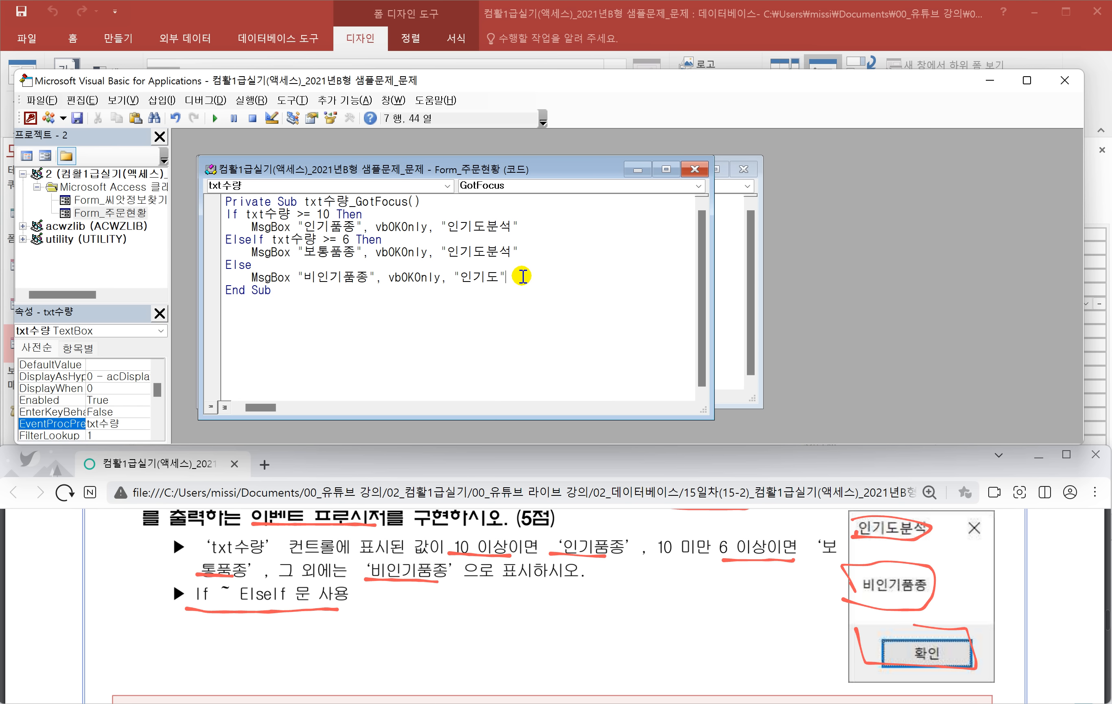
key("Left")
type("분석")
key("Right")
key("Return")
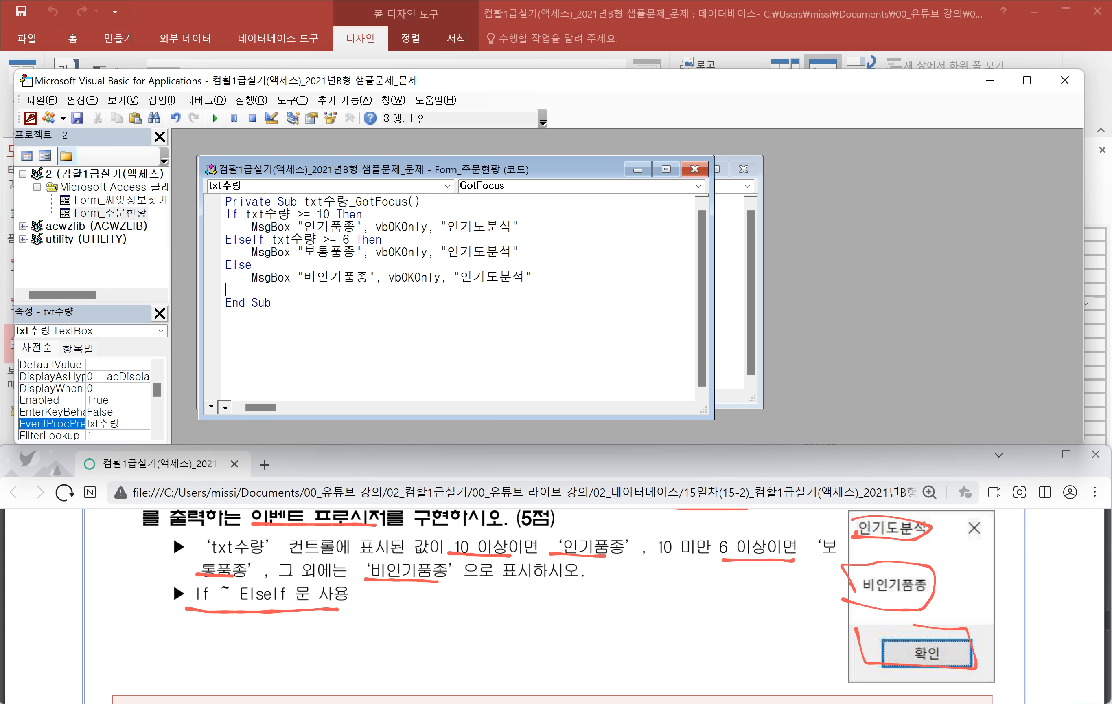
Step: End the conditional block with End If, and close the code editor to return to Access
type("ㄷ")
key("BackSpace")
key("BackSpace")
type("end if")
key("Return")
key("BackSpace")
left_click(42, 99)
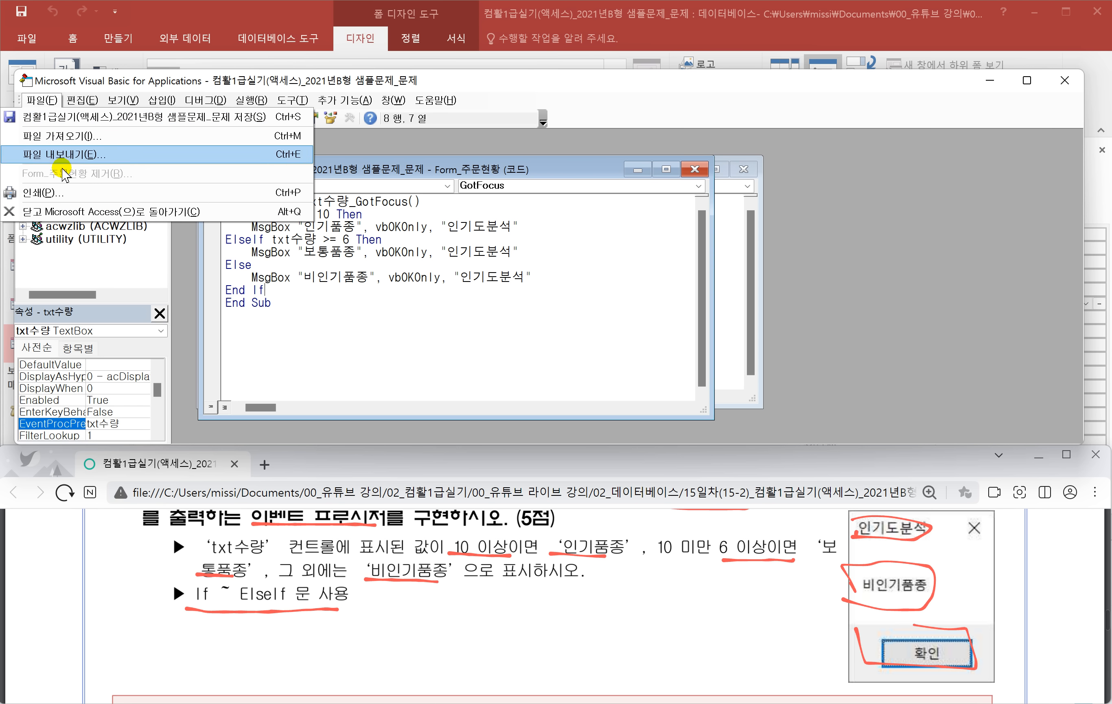
left_click(72, 208)
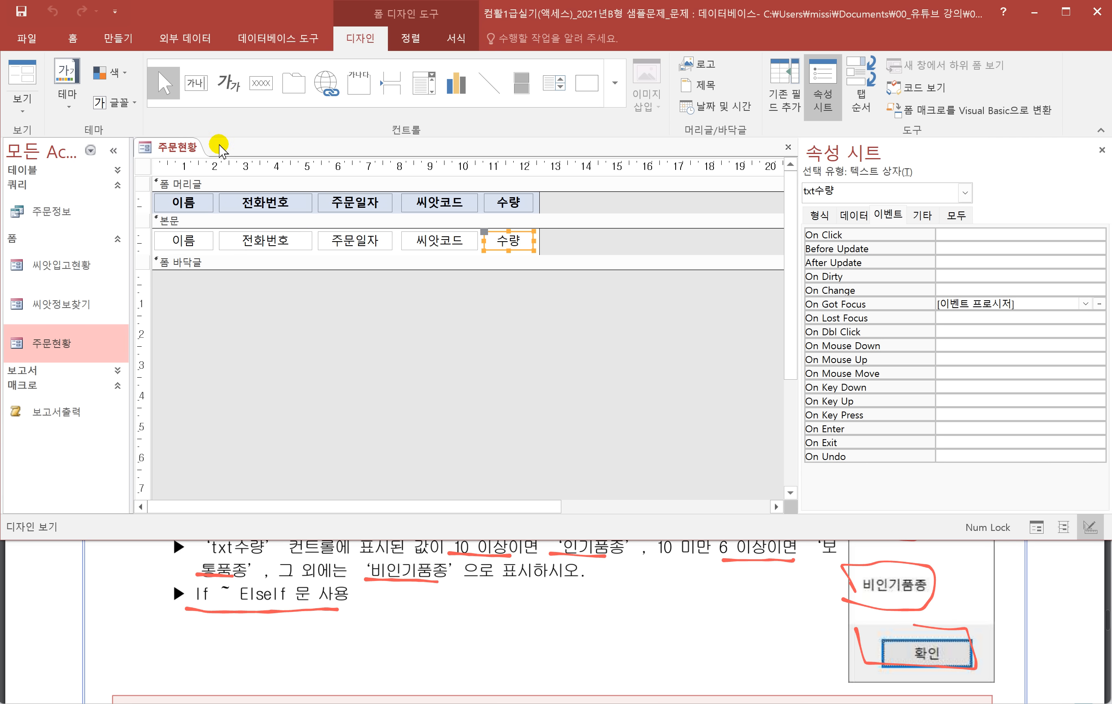
Step: Show the 주문현황 form in form view and test the message box on the 수량 values 6, 11 and 1
right_click(171, 148)
left_click(200, 222)
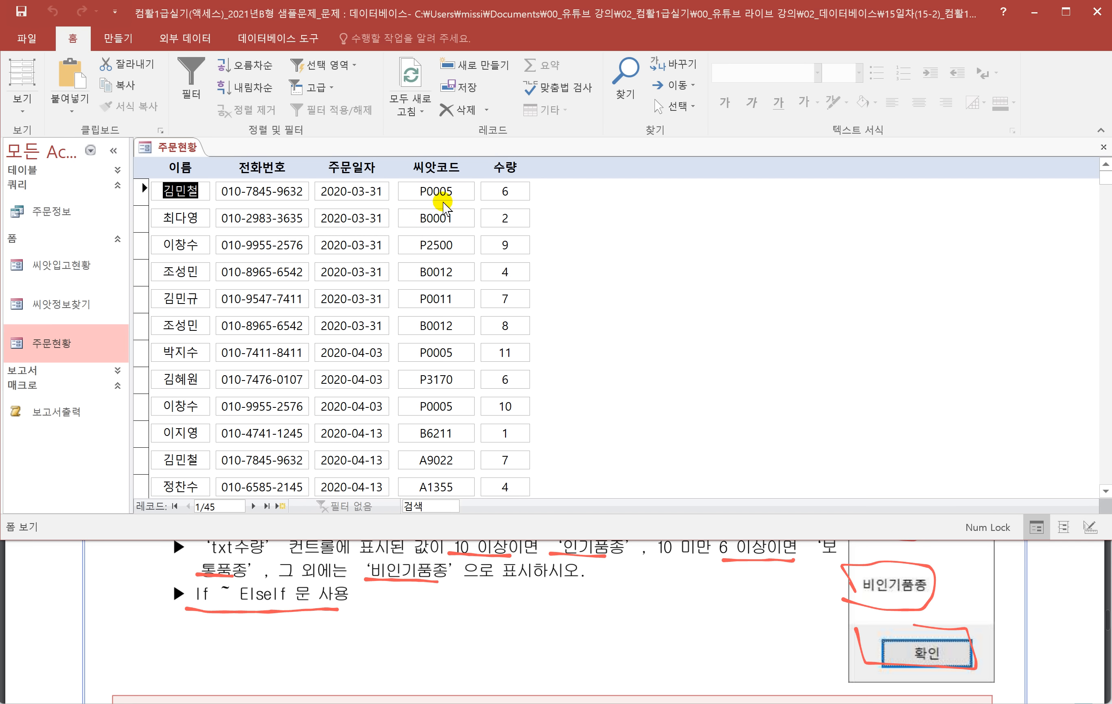
left_click(497, 196)
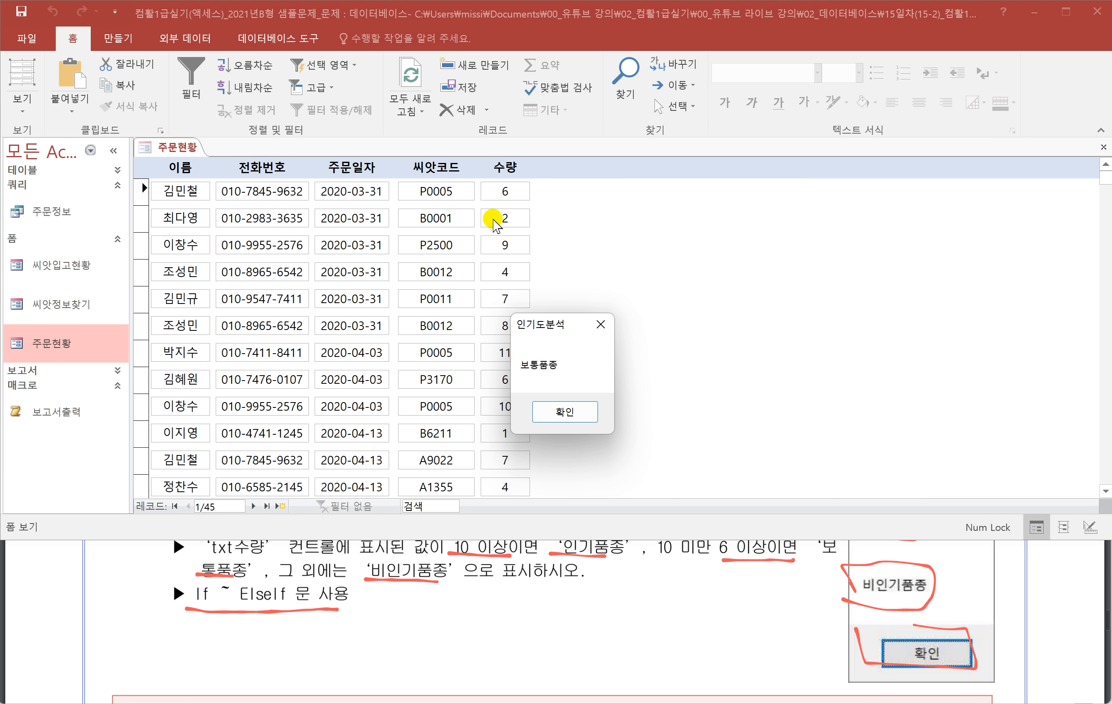
left_click(566, 411)
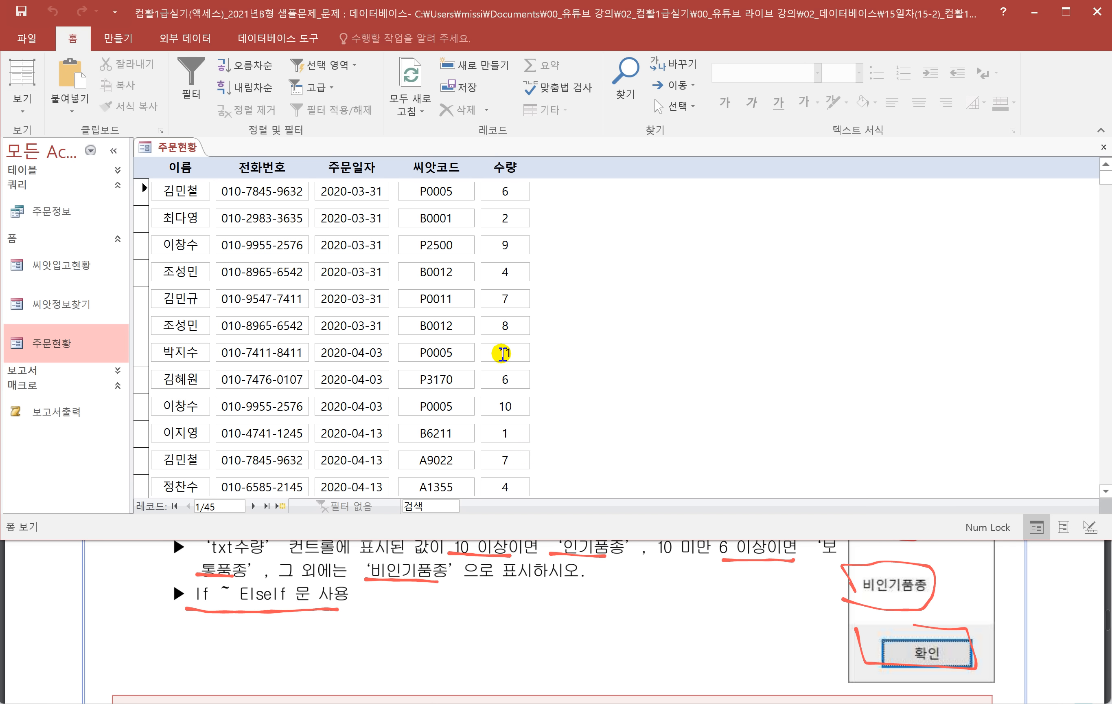
left_click(503, 352)
left_click(570, 413)
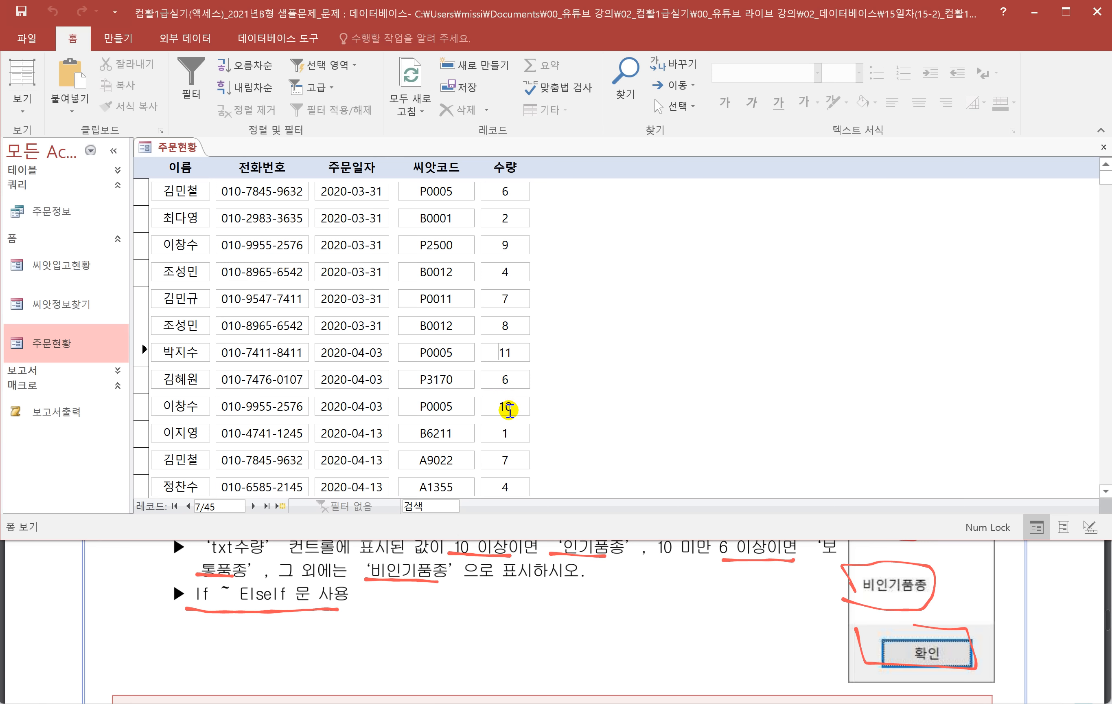
left_click(499, 438)
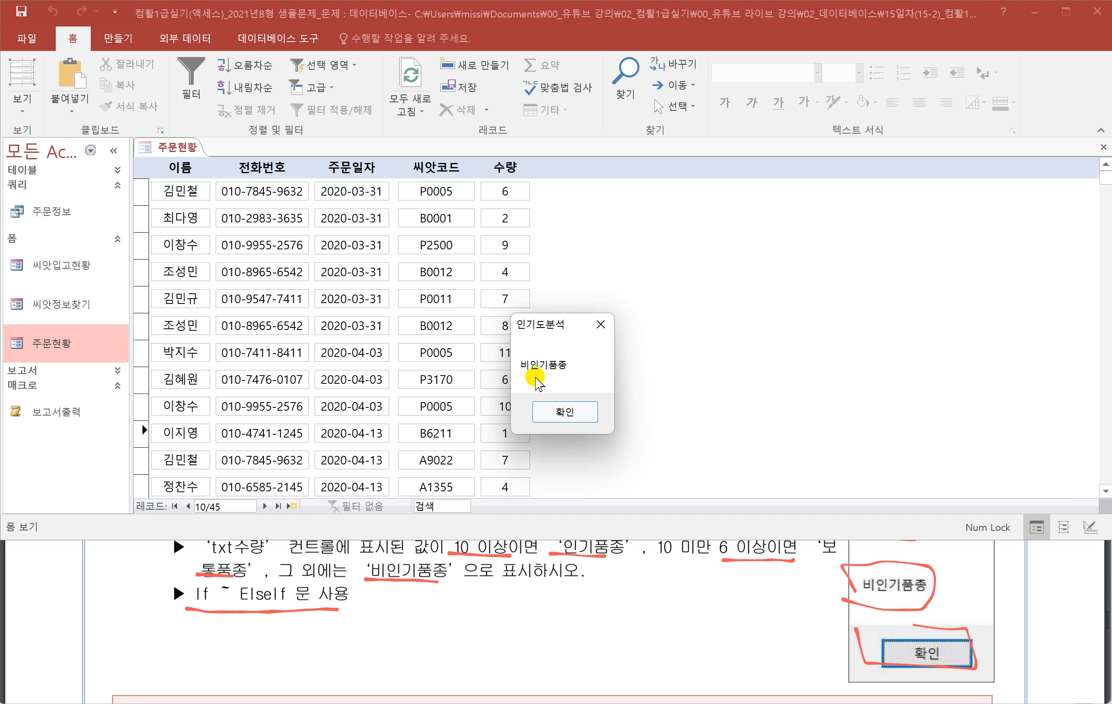
left_click(554, 415)
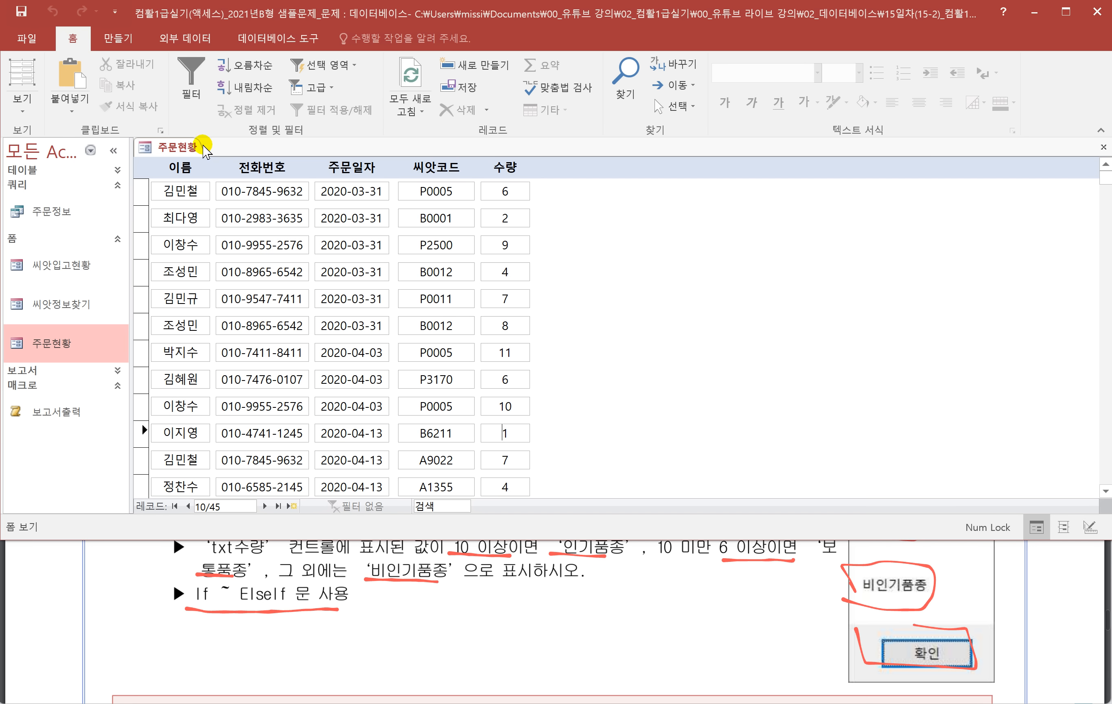
Step: Save the changes to the 주문현황 form and close it
right_click(182, 147)
left_click(204, 150)
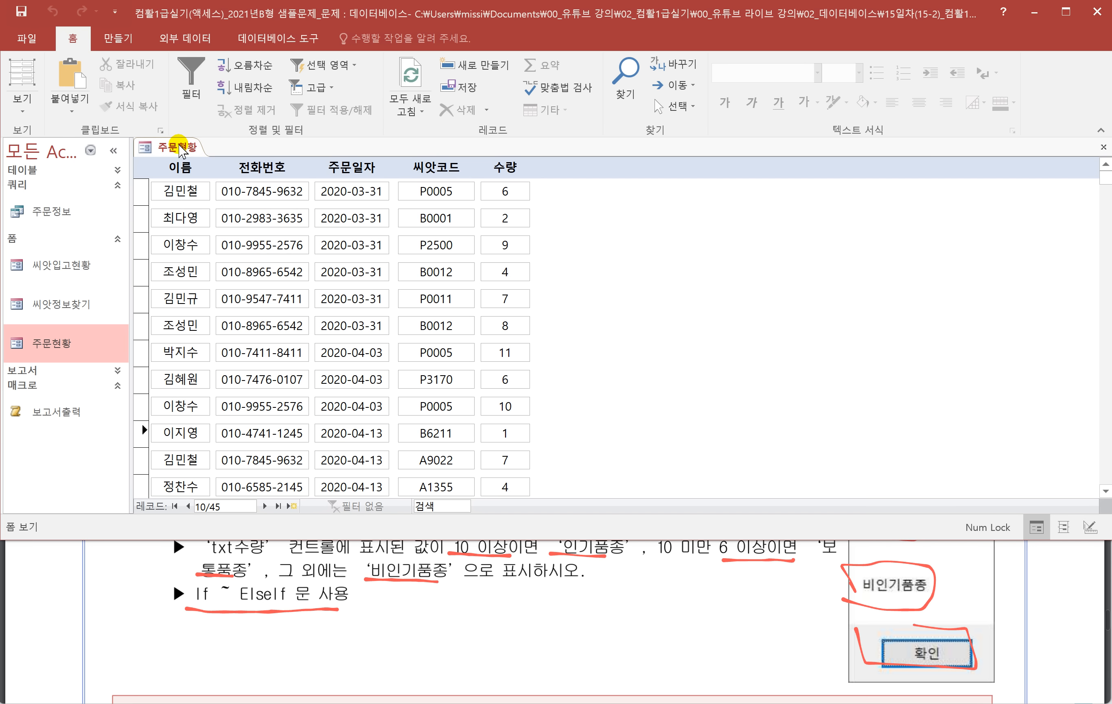
right_click(180, 146)
left_click(205, 173)
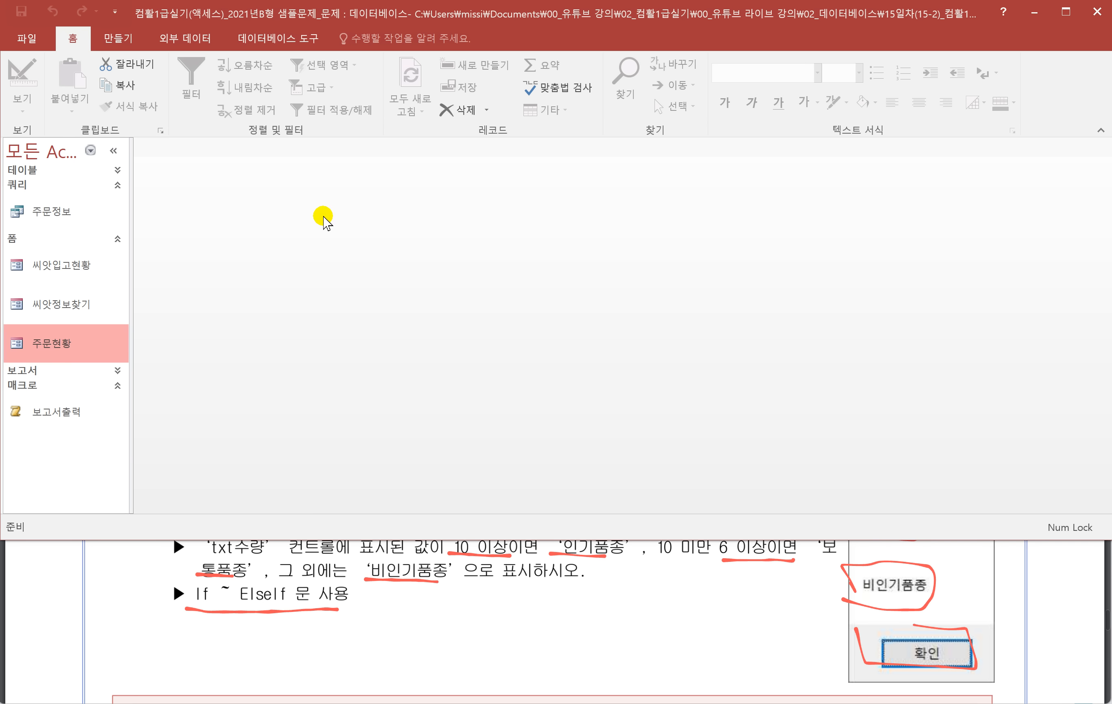
Step: Read item 1 of 문제4 in the exam sheet, underlining the source query, 치커리 filter, query name and sort order, and circling the sample result
scroll(388, 591, "down", 2)
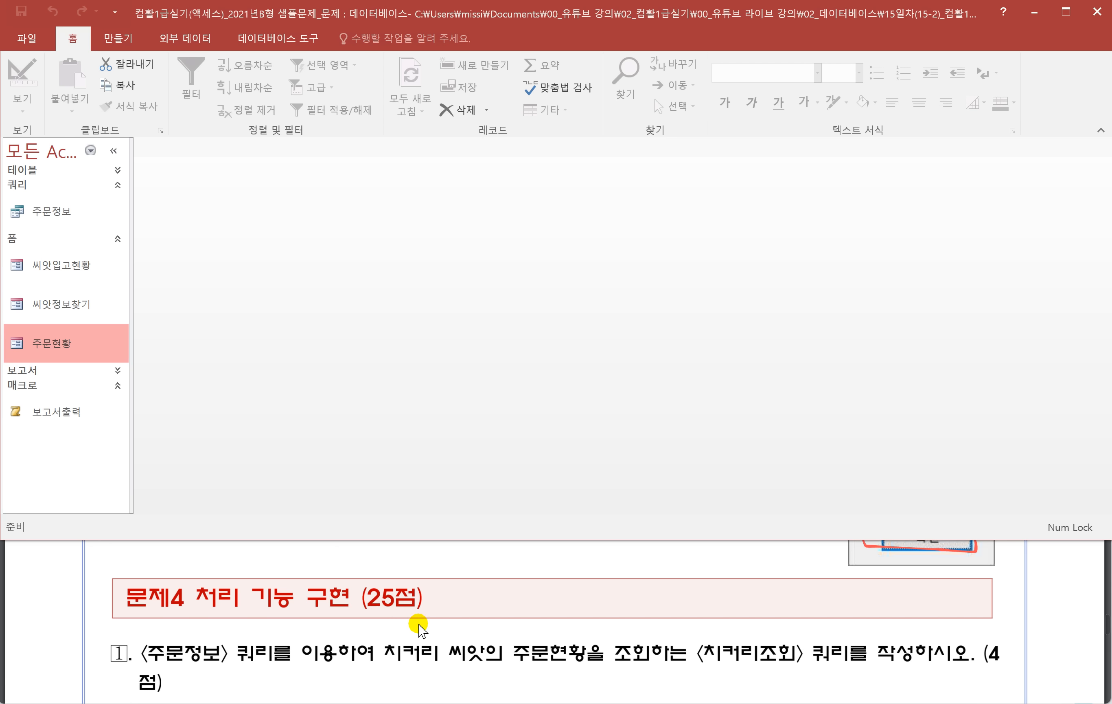
scroll(306, 571, "down", 1)
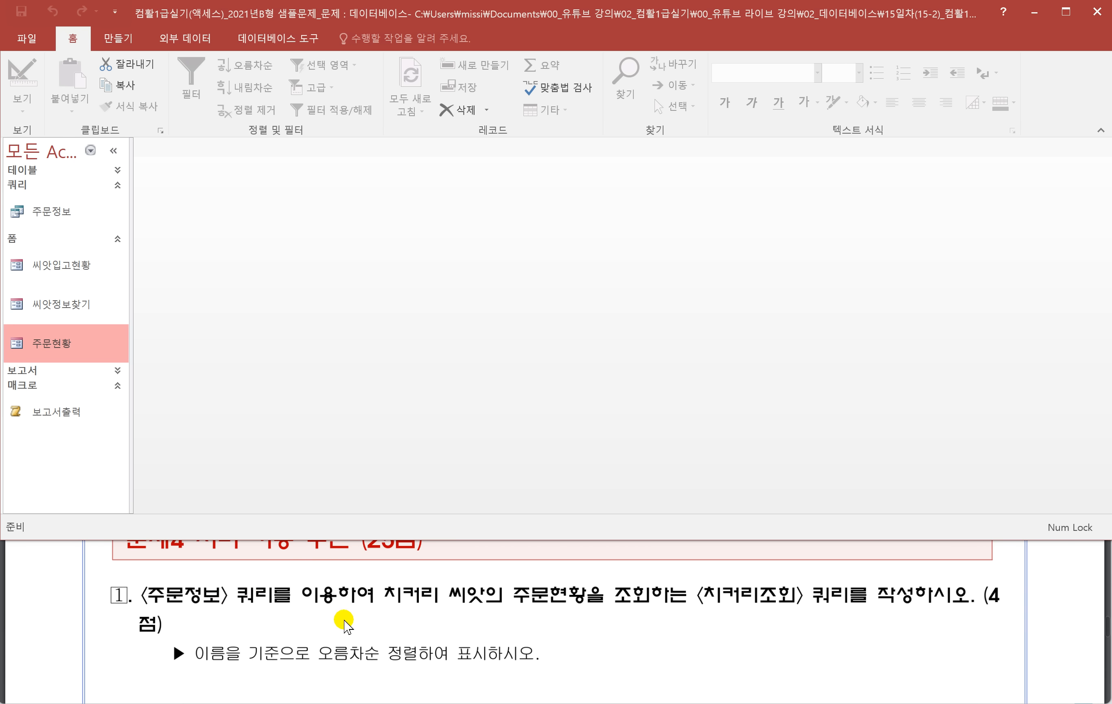
left_click(399, 611)
left_click_drag(376, 605, 481, 607)
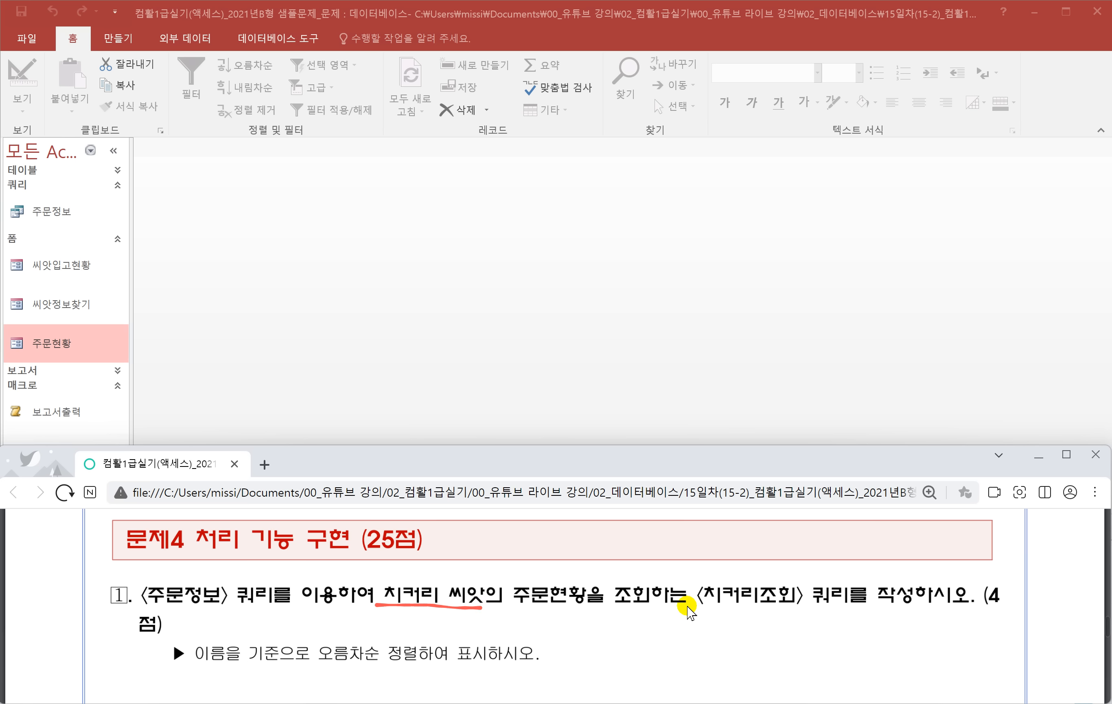
left_click_drag(688, 606, 835, 609)
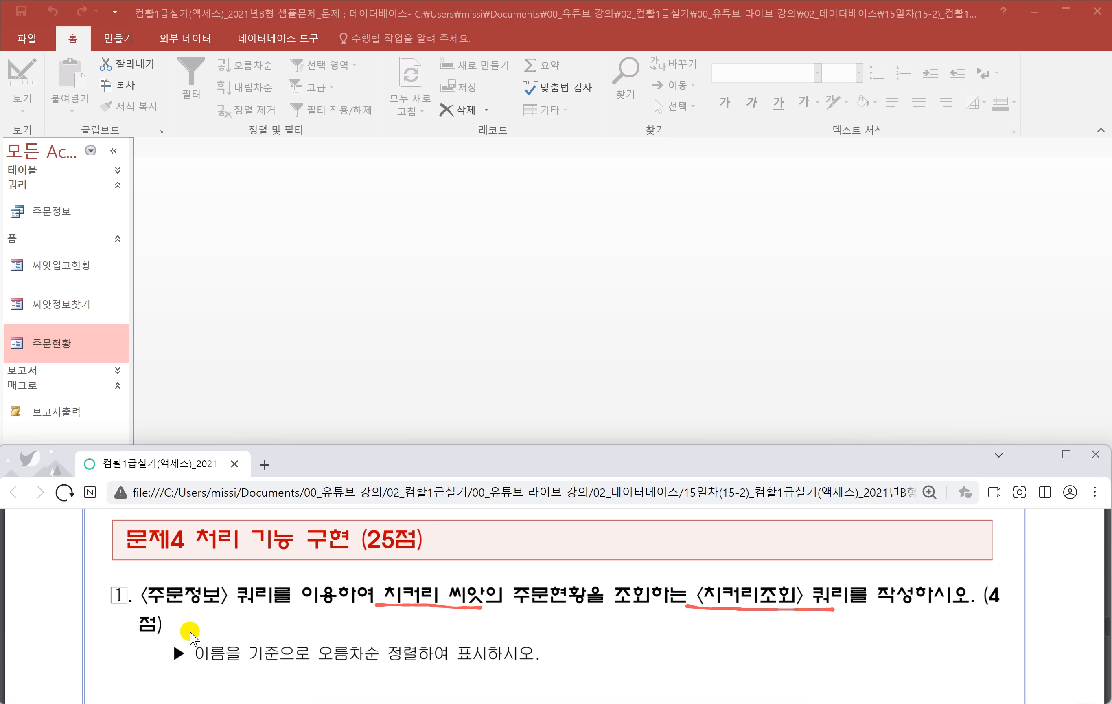
scroll(196, 630, "down", 1)
left_click_drag(311, 605, 419, 605)
scroll(406, 612, "down", 2)
scroll(399, 608, "down", 3)
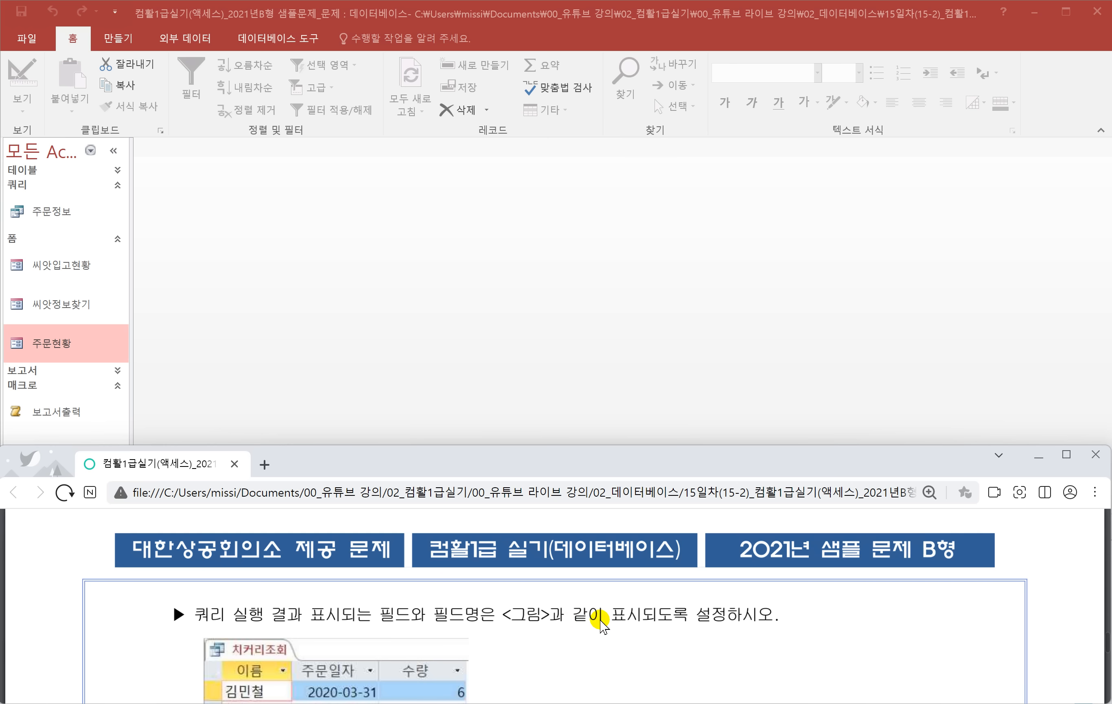
scroll(697, 617, "down", 1)
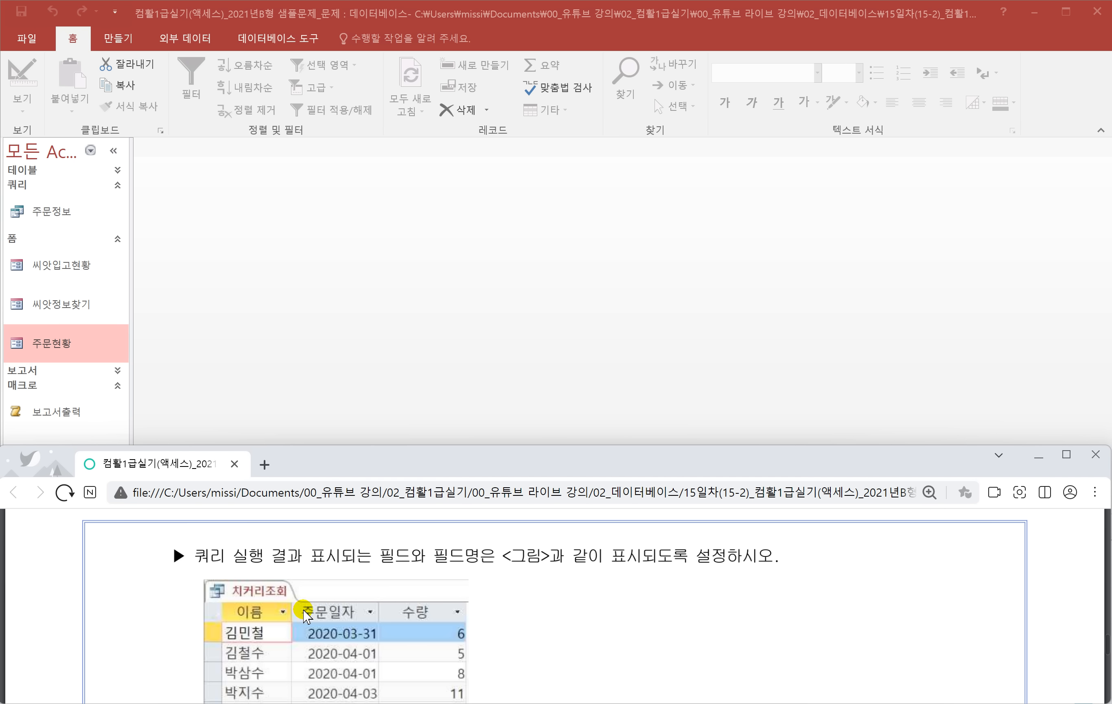
scroll(308, 605, "down", 1)
mouse_move(196, 524)
left_mouse_down()
mouse_move(202, 685)
mouse_move(481, 683)
mouse_move(472, 525)
mouse_move(260, 516)
mouse_move(207, 518)
mouse_move(200, 531)
left_mouse_up()
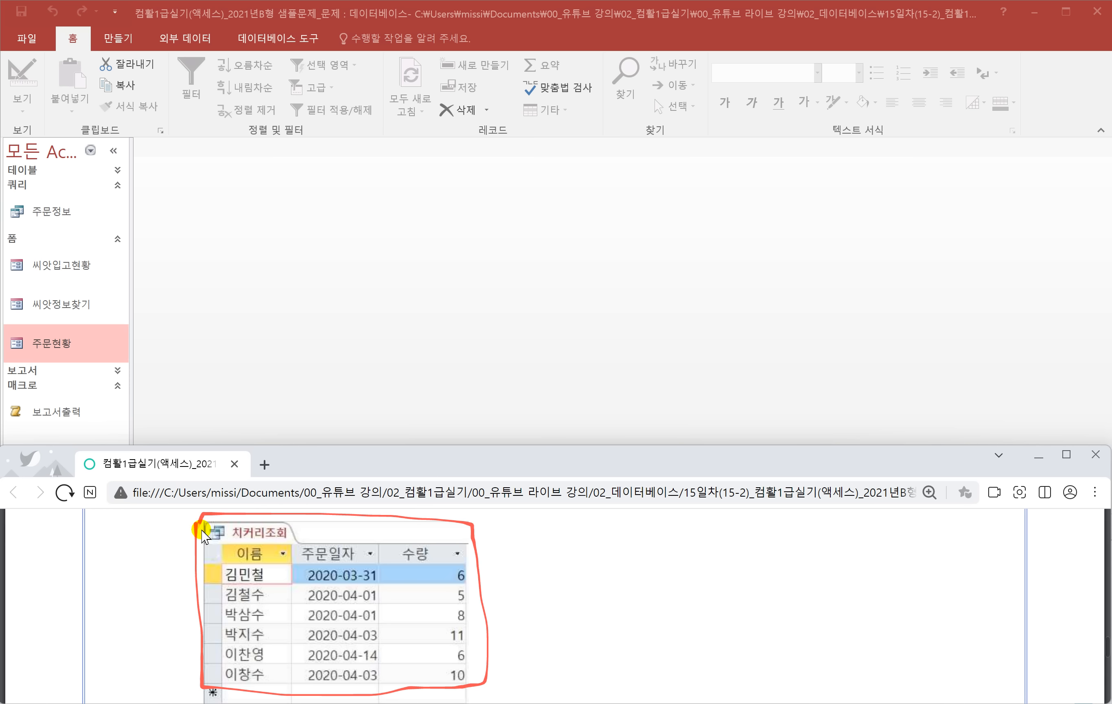
scroll(291, 561, "up", 1)
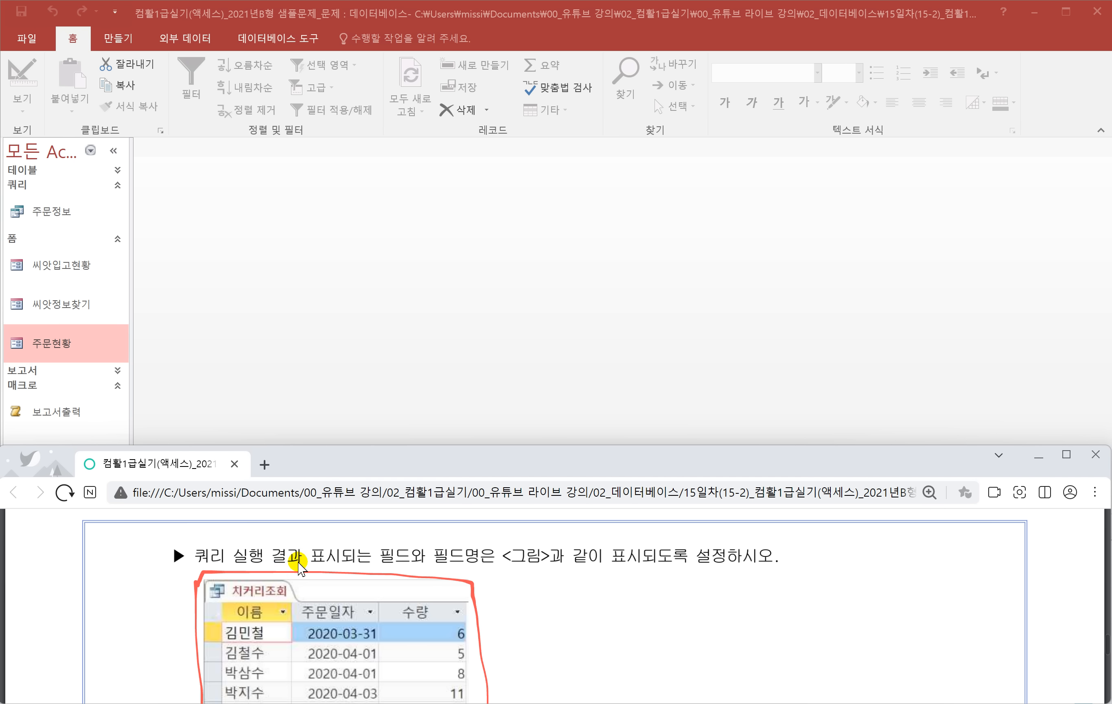
scroll(317, 589, "up", 1)
scroll(317, 592, "up", 6)
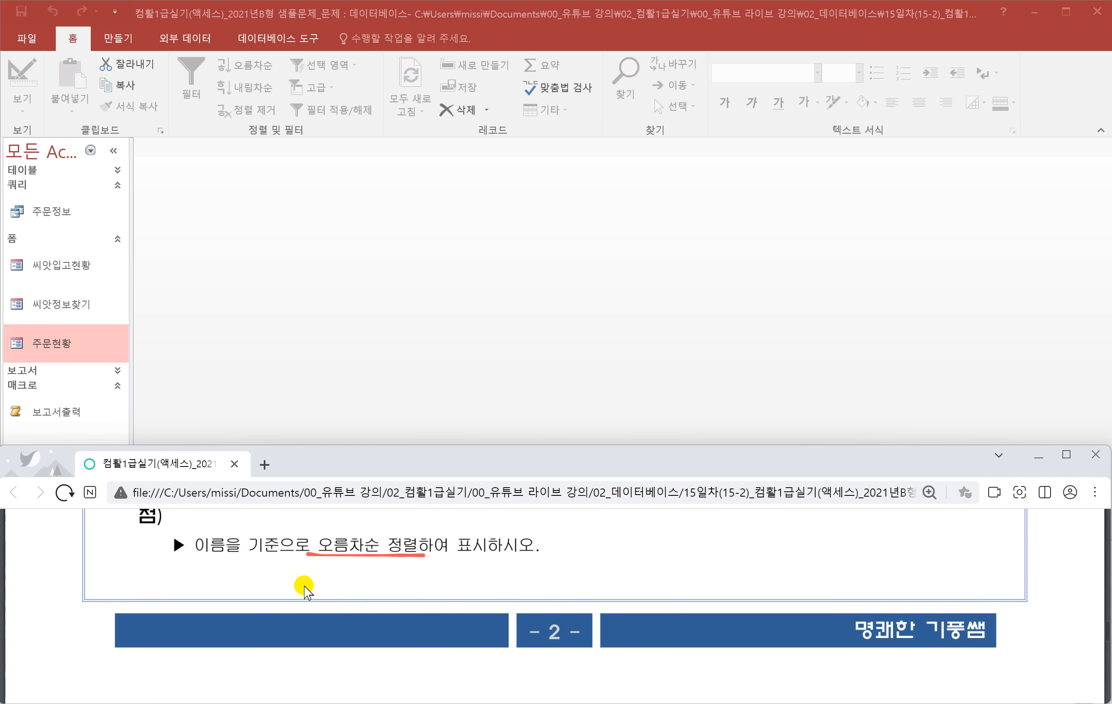
left_click_drag(134, 551, 267, 553)
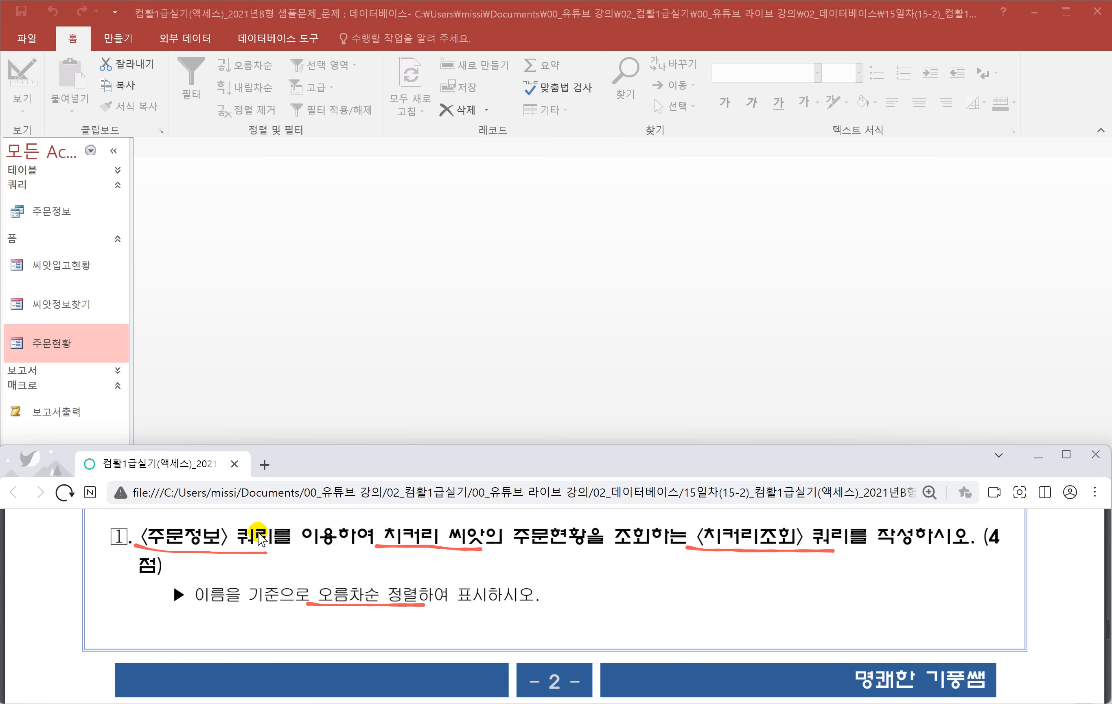
Step: Create a new query in design view based on the 주문정보 query, and enlarge the design grid
left_click(211, 237)
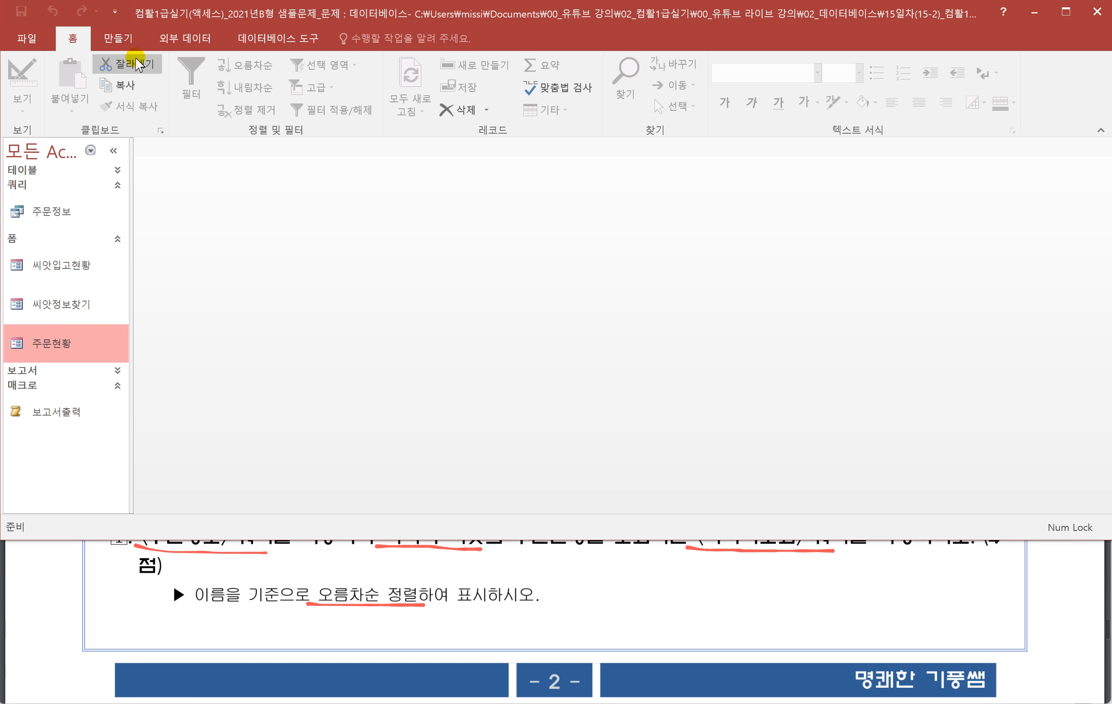
left_click(120, 40)
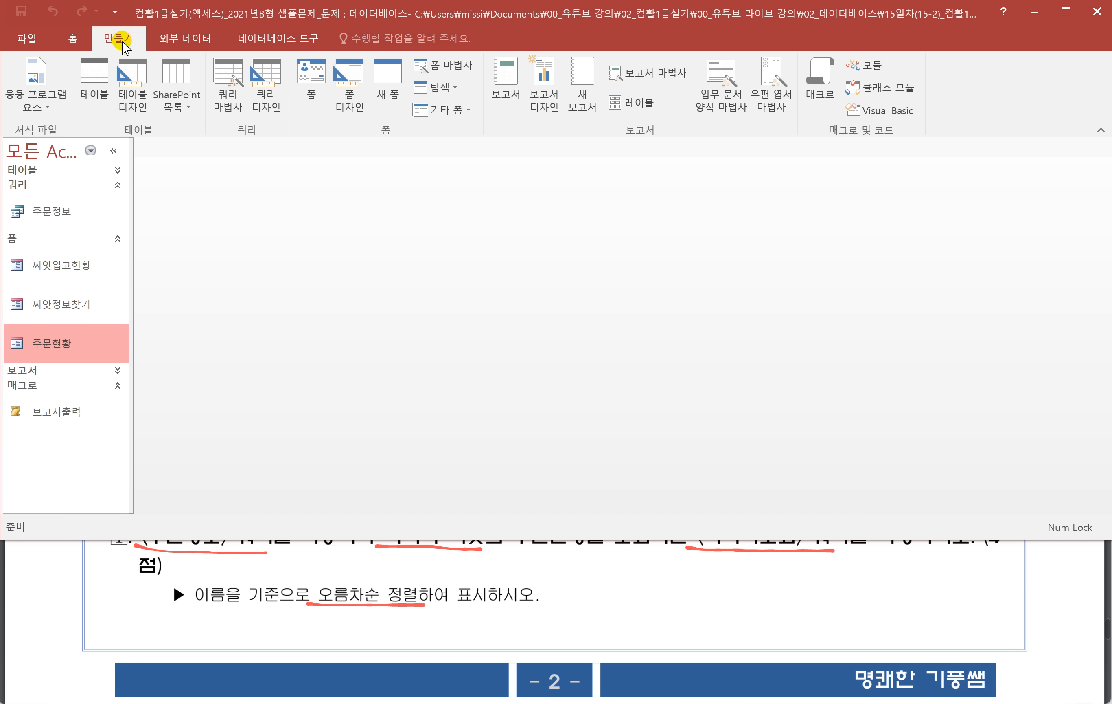
left_click(266, 100)
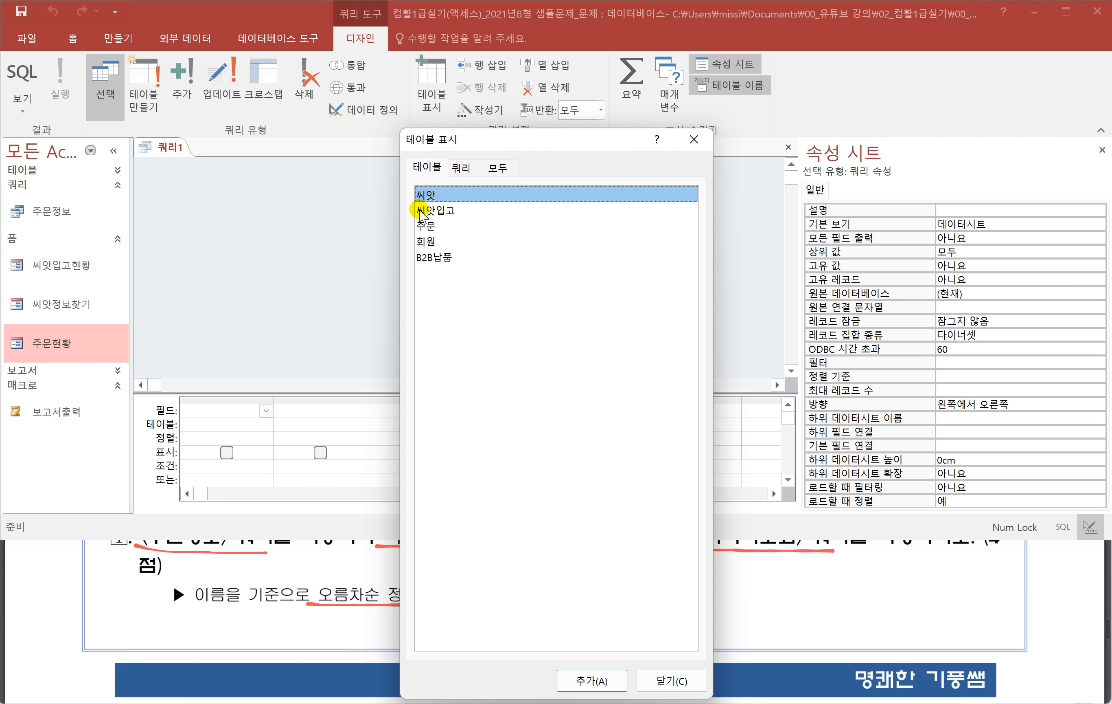
left_click(460, 167)
double_click(440, 194)
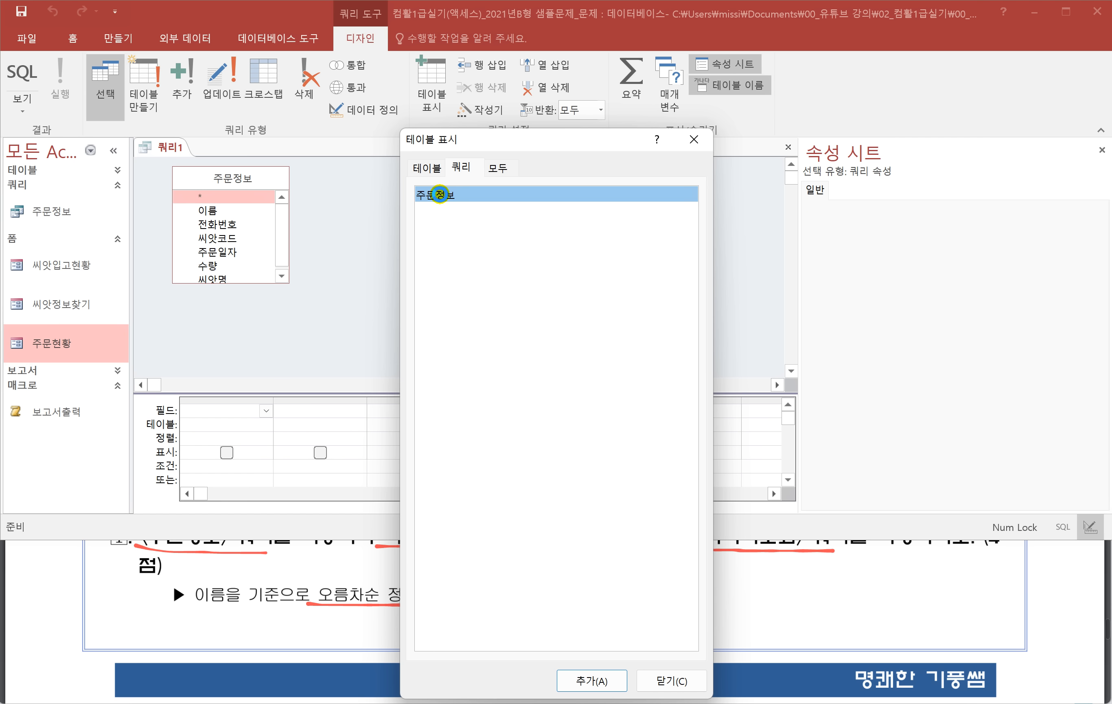
left_click(680, 681)
left_click_drag(337, 392, 334, 305)
Step: Add the 이름, 주문일자 and 수량 fields from 주문정보 to the query grid
scroll(300, 633, "down", 3)
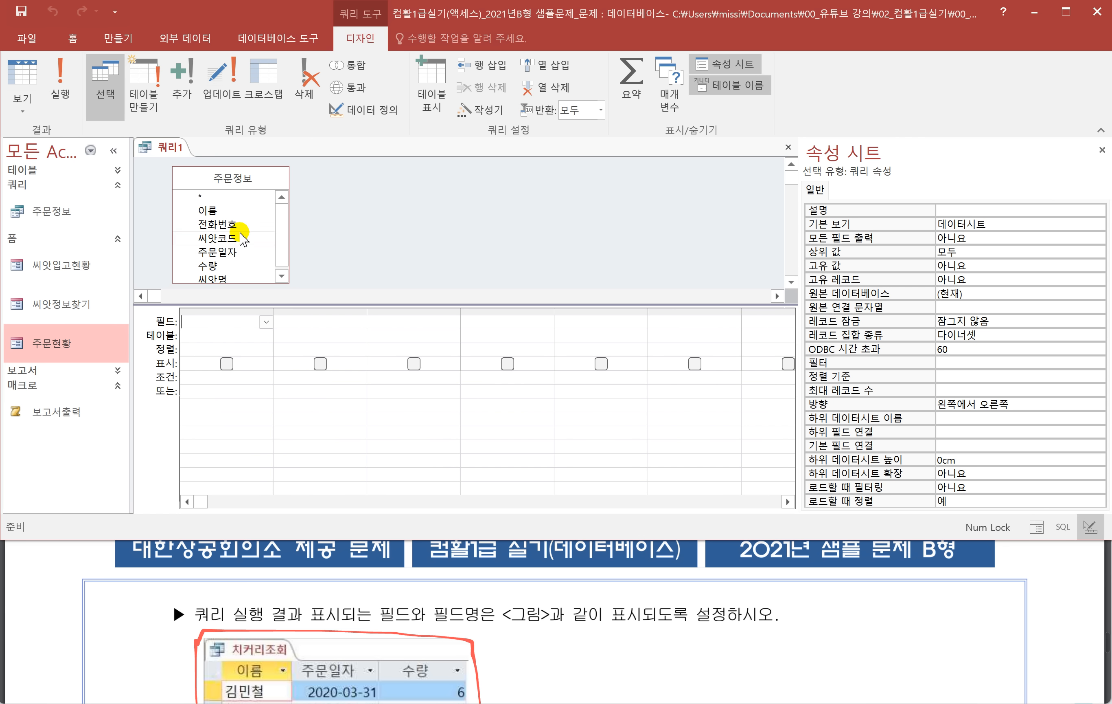
double_click(212, 212)
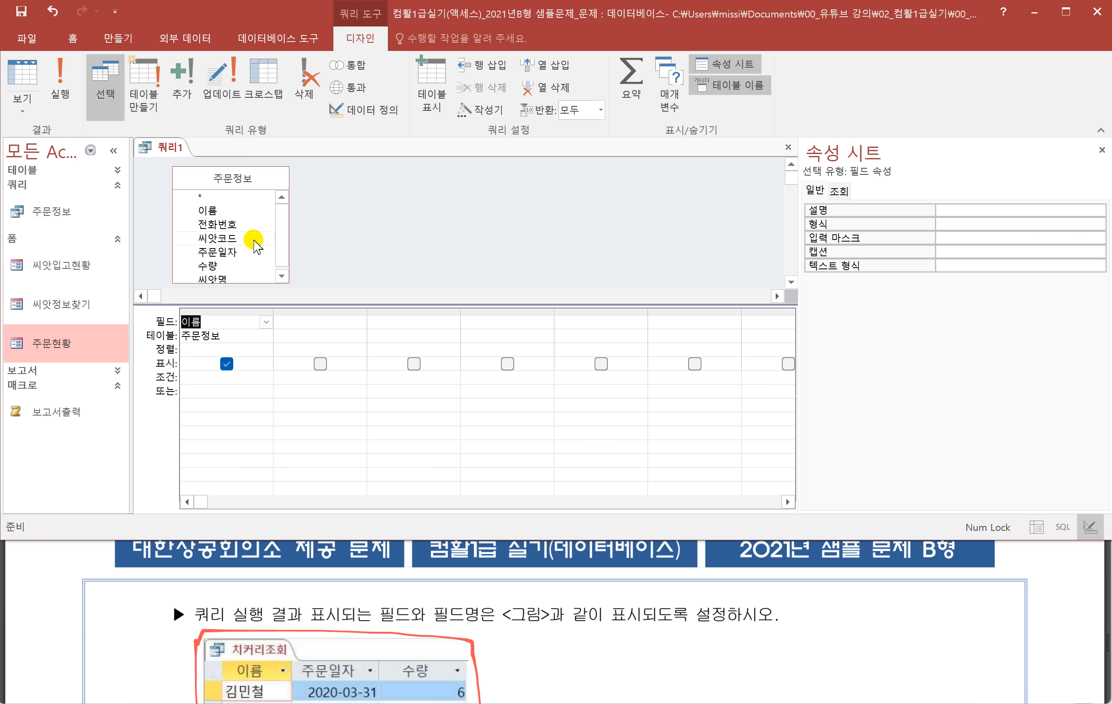
left_click(230, 258)
double_click(230, 258)
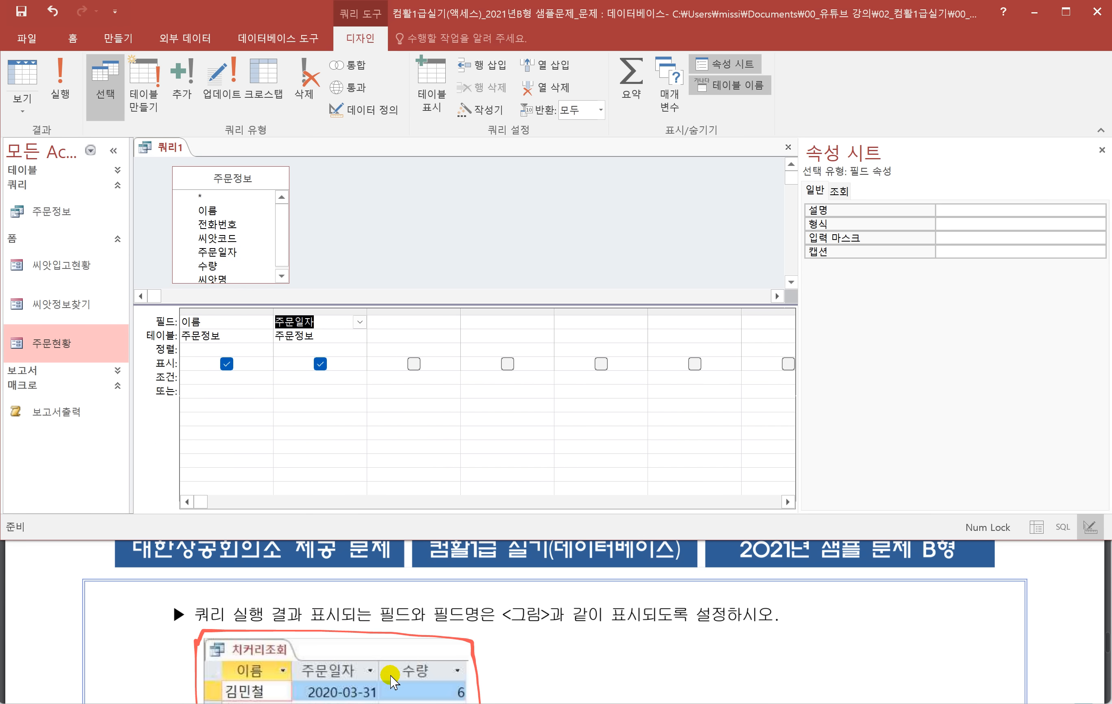
left_click_drag(212, 265, 415, 421)
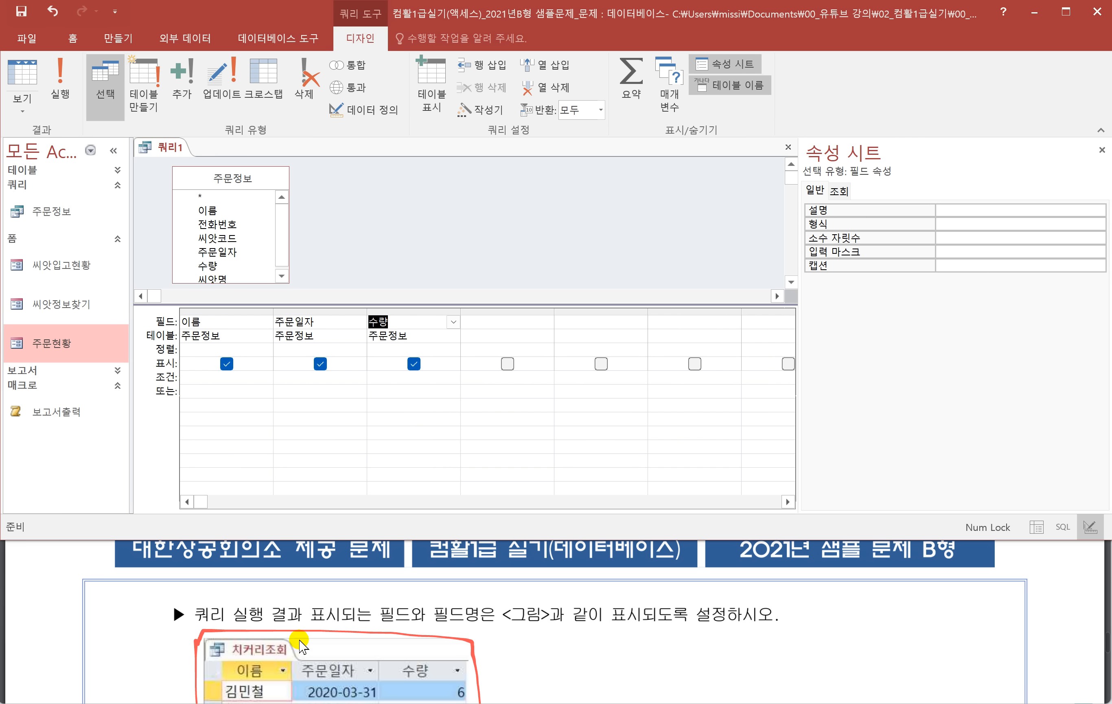
Step: Sort the query by the 이름 field in ascending order (오름차순)
scroll(313, 652, "up", 3)
scroll(310, 647, "up", 4)
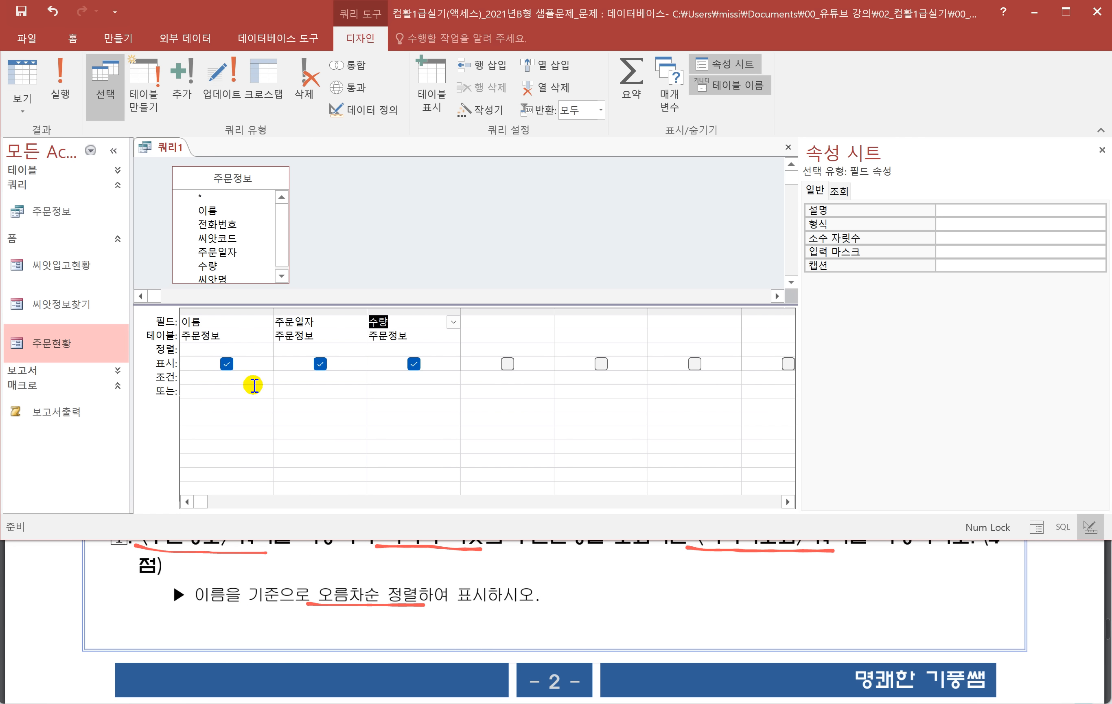
left_click(232, 350)
left_click(266, 350)
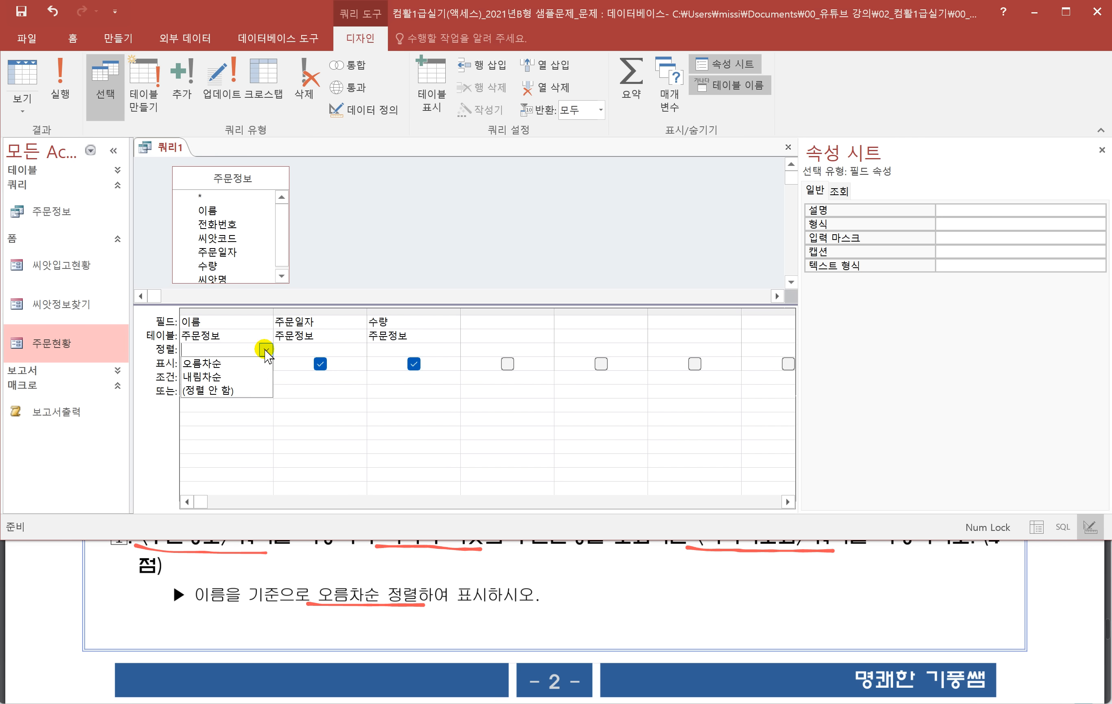
left_click(249, 362)
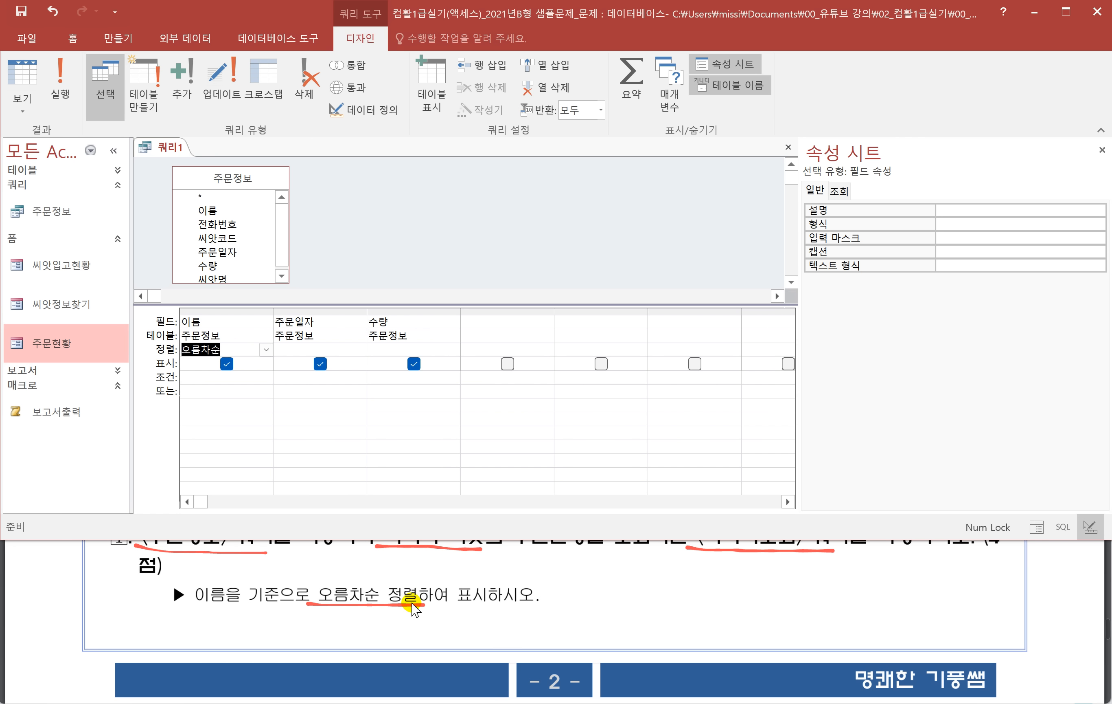
Step: Add the 씨앗명 field to the query grid and hide it from the results
scroll(409, 605, "up", 1)
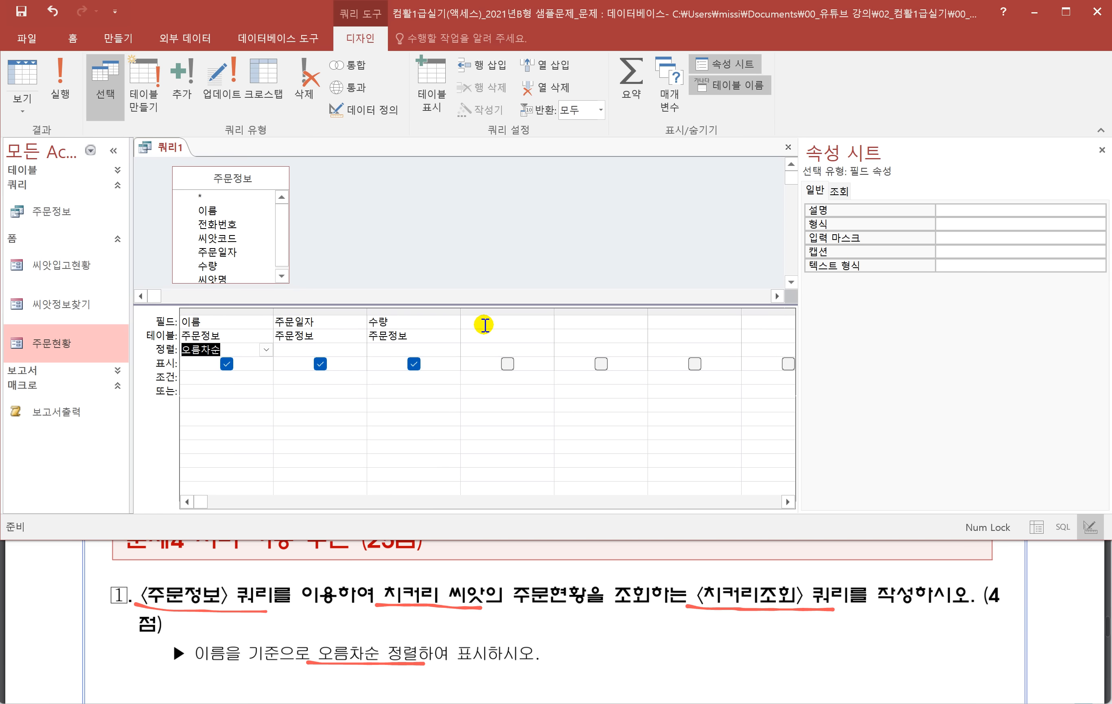
scroll(269, 267, "down", 1)
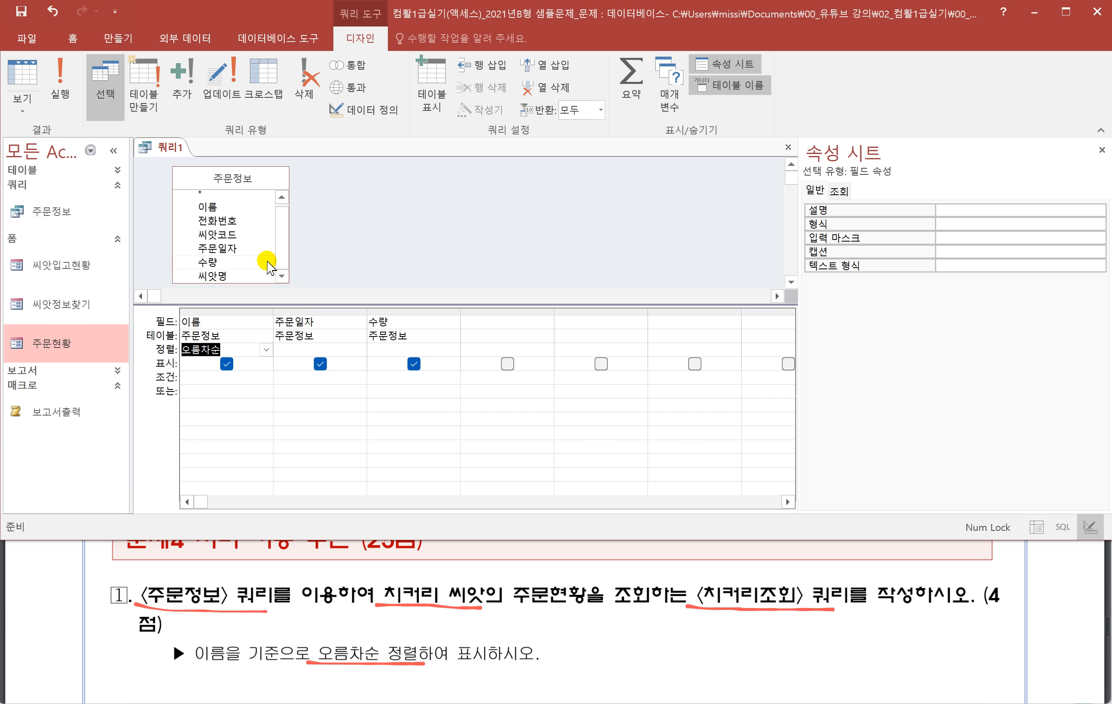
double_click(215, 275)
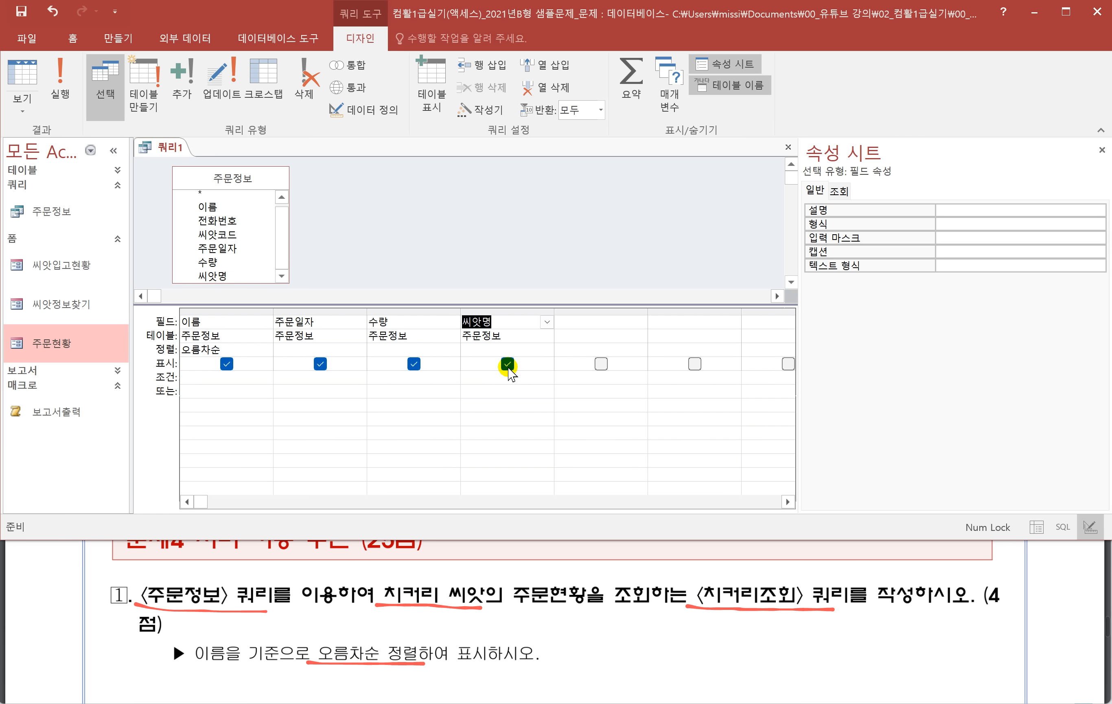
scroll(507, 598, "down", 5)
scroll(425, 684, "down", 5)
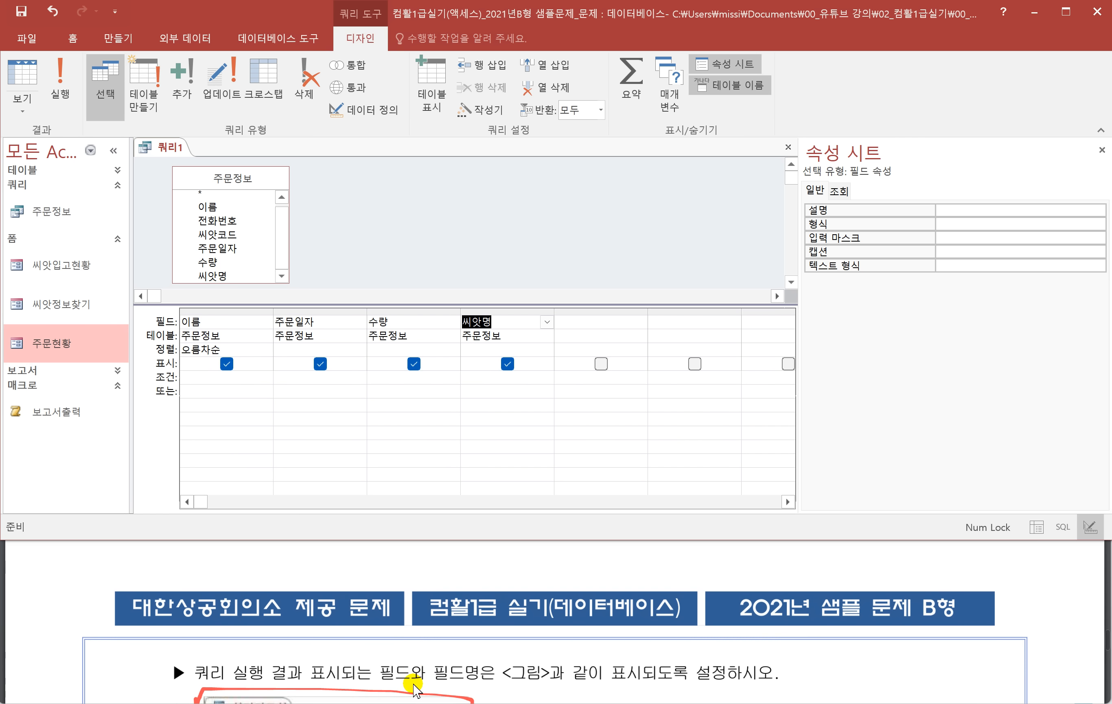
left_click(507, 364)
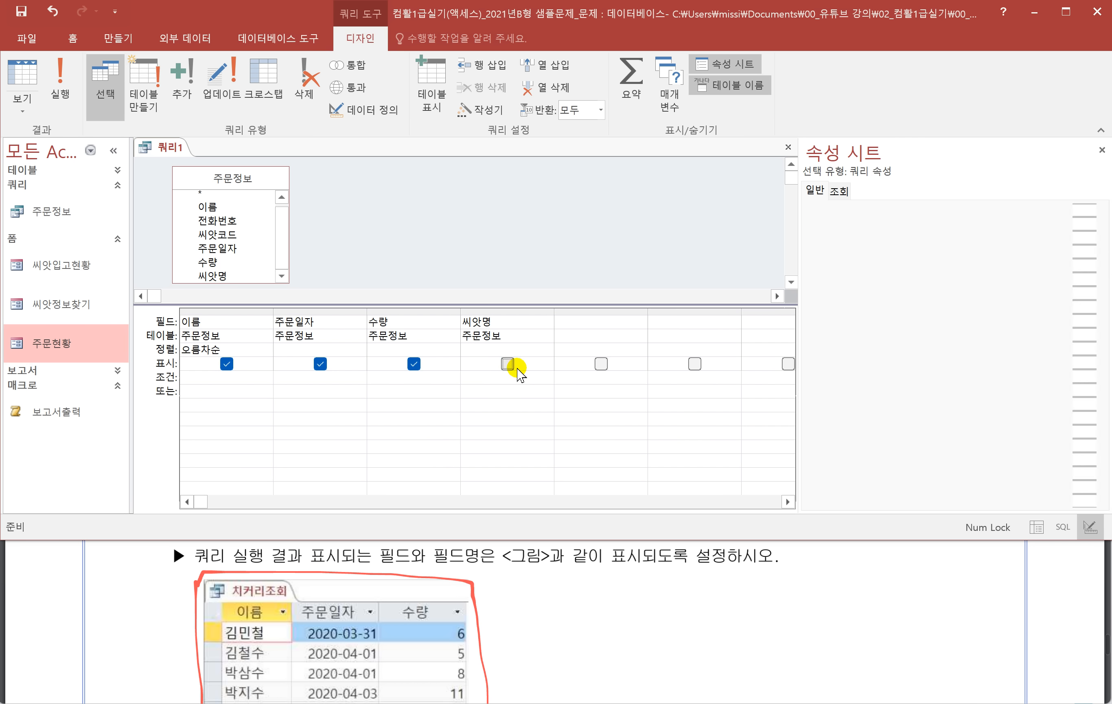
Step: Set the criterion of the 씨앗명 field to "치커리"
left_click(486, 377)
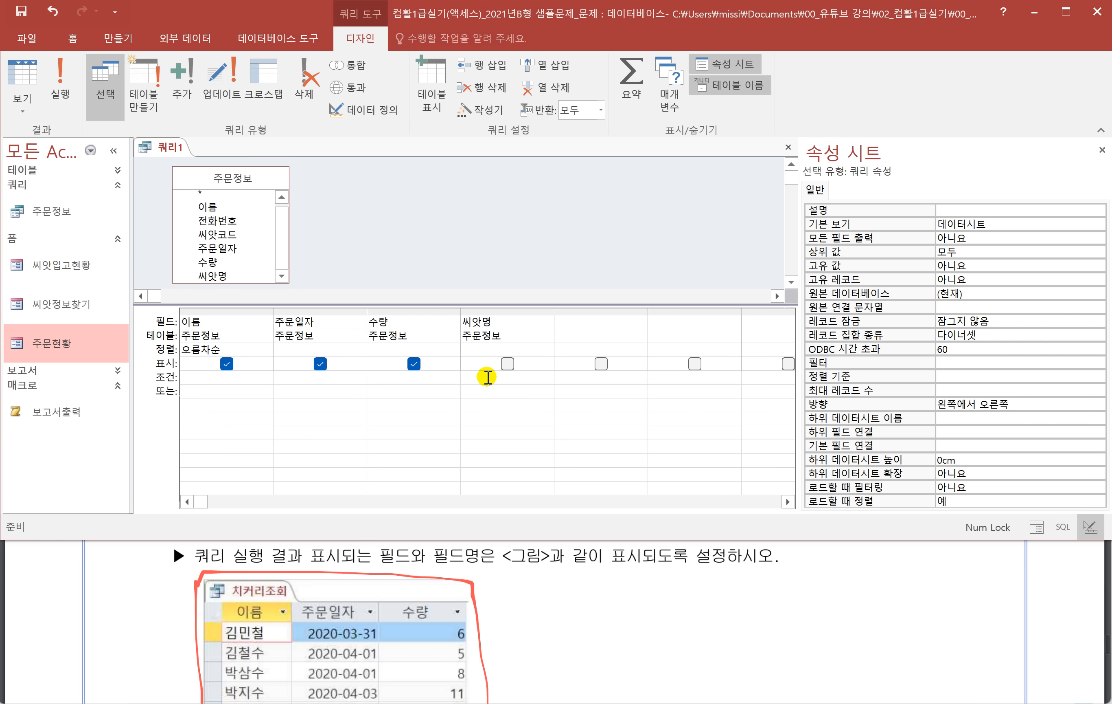
type("치커리")
left_click(395, 398)
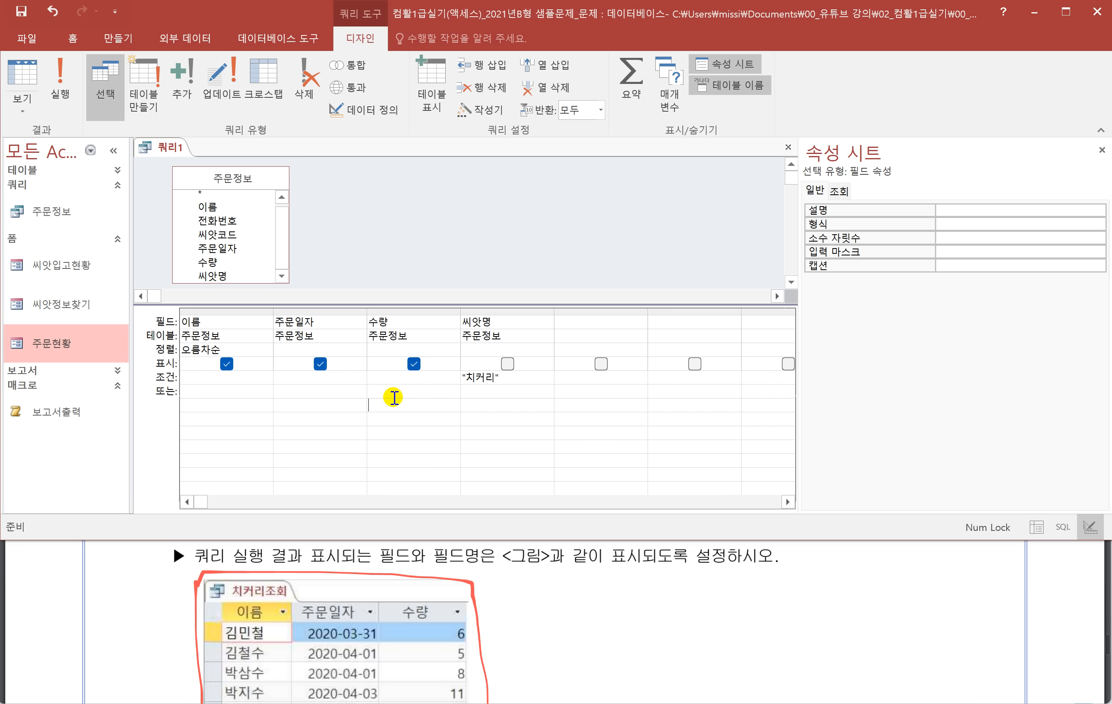
Step: Run the query and compare its records with the sample result in the exam sheet
left_click(64, 97)
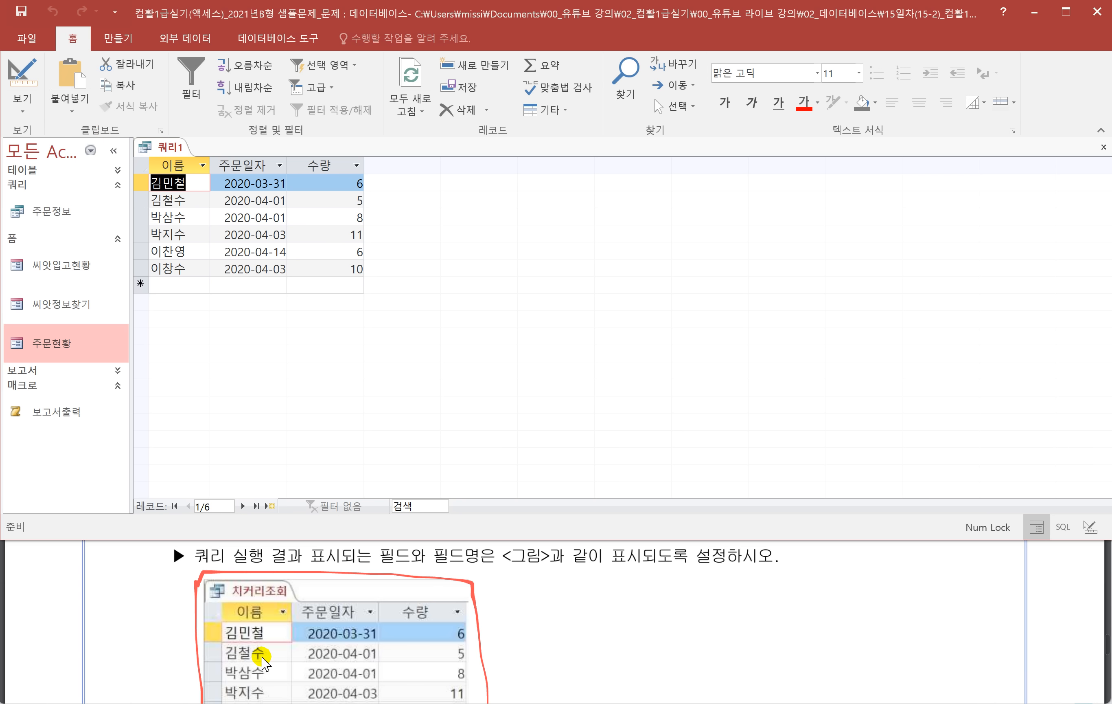
scroll(265, 658, "down", 2)
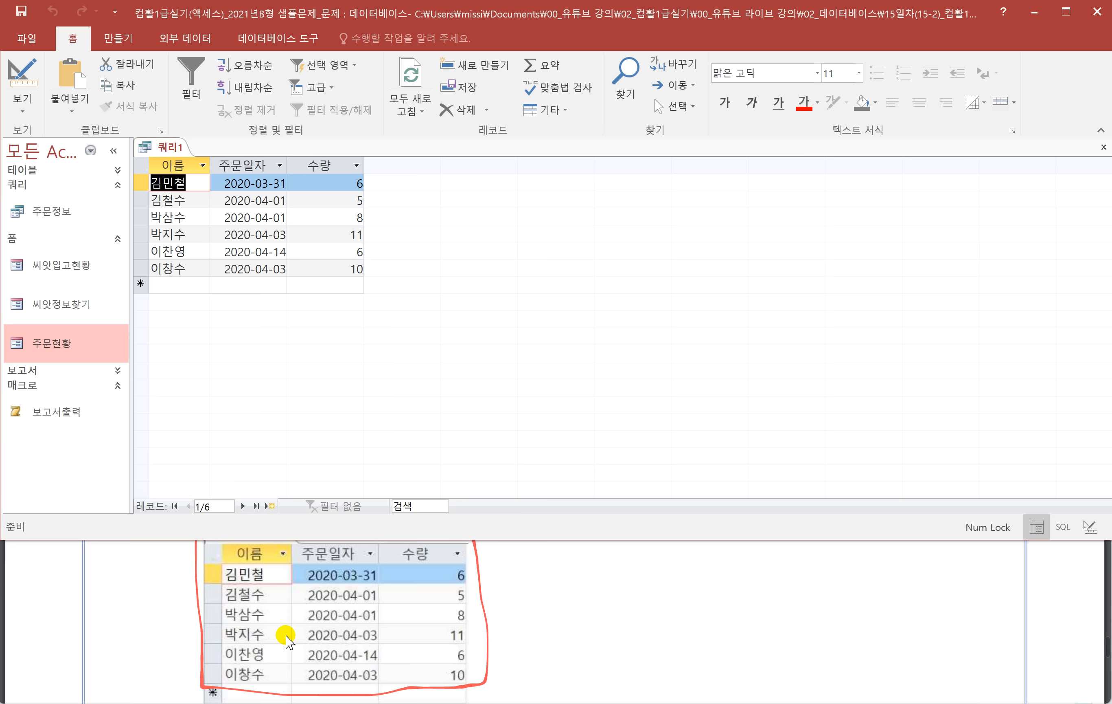
scroll(286, 638, "up", 2)
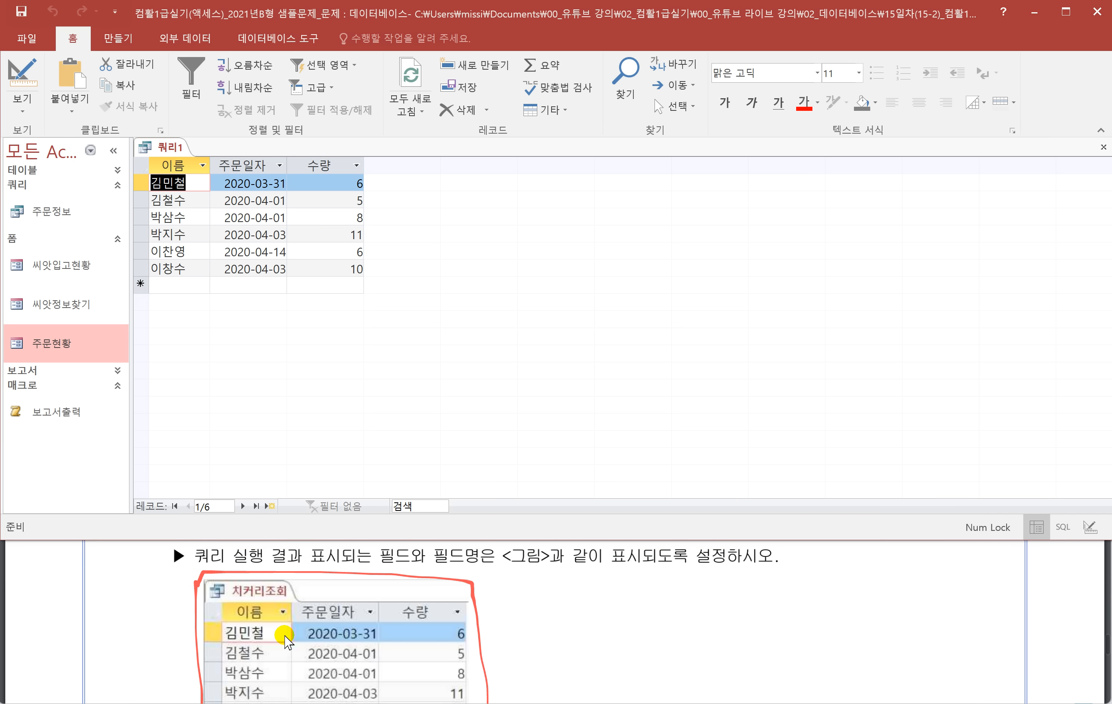
Step: Save the query under the name 치커리조회 and close it
right_click(165, 154)
left_click(171, 155)
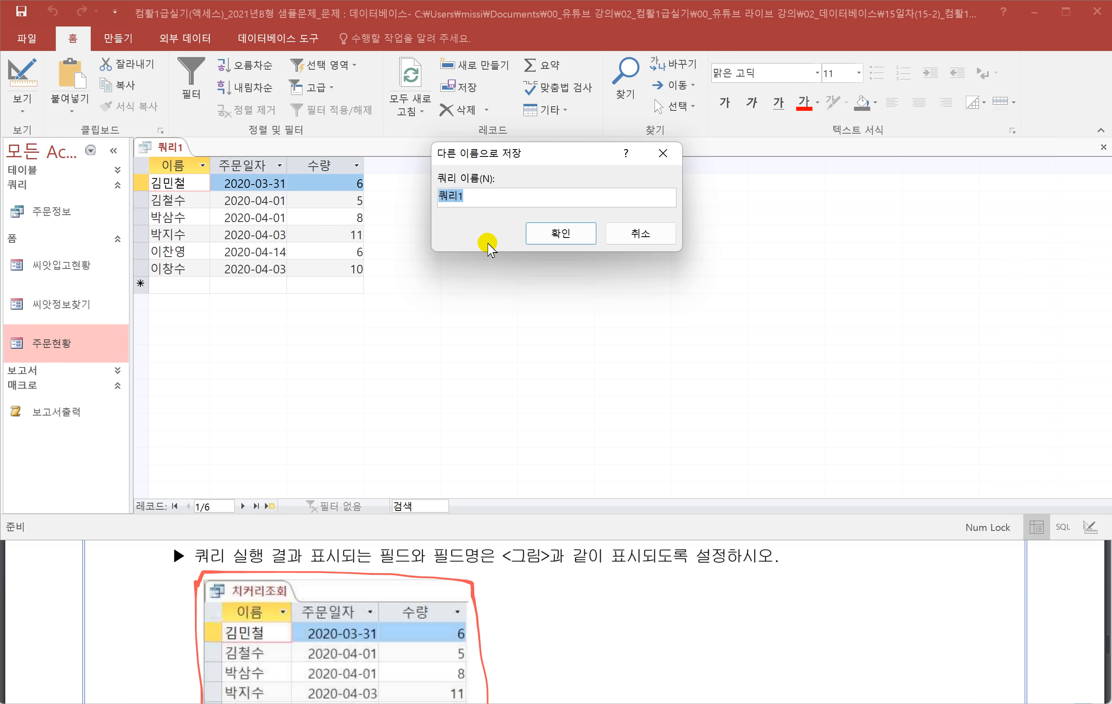
type("c")
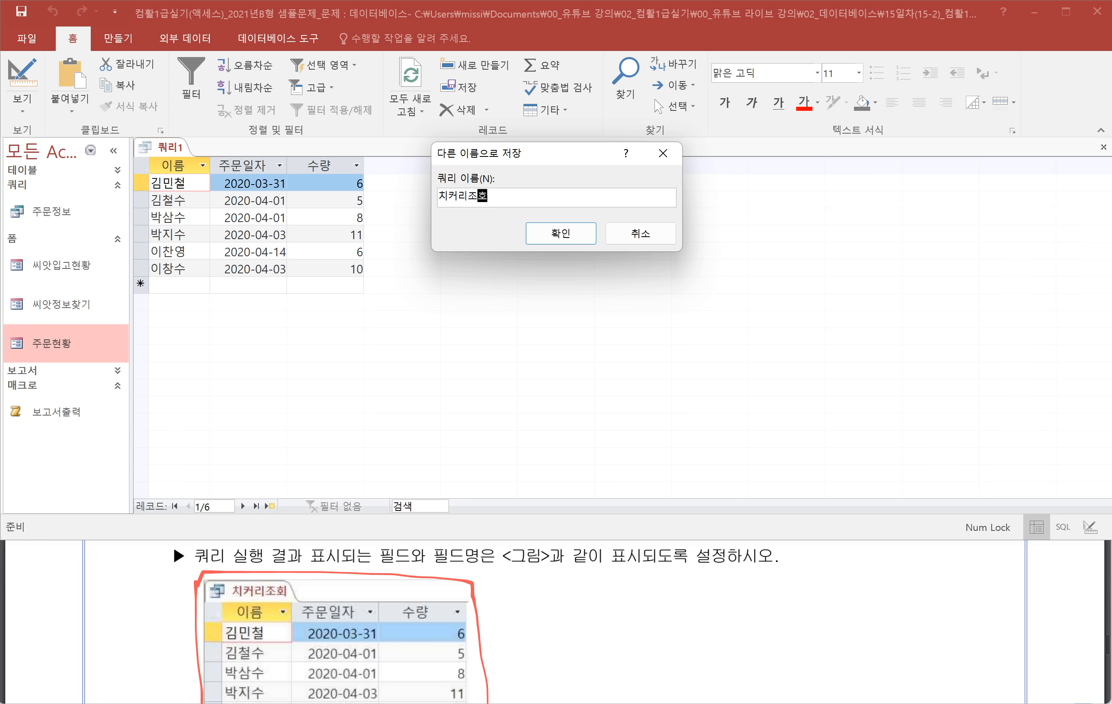
left_click(535, 233)
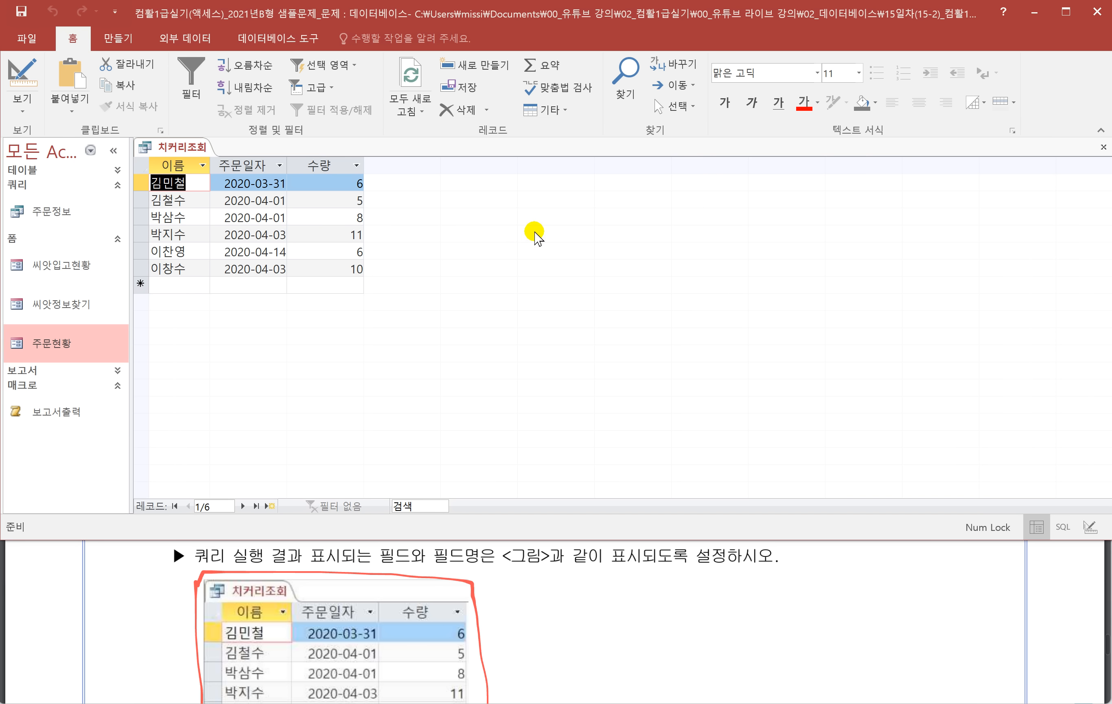
right_click(169, 153)
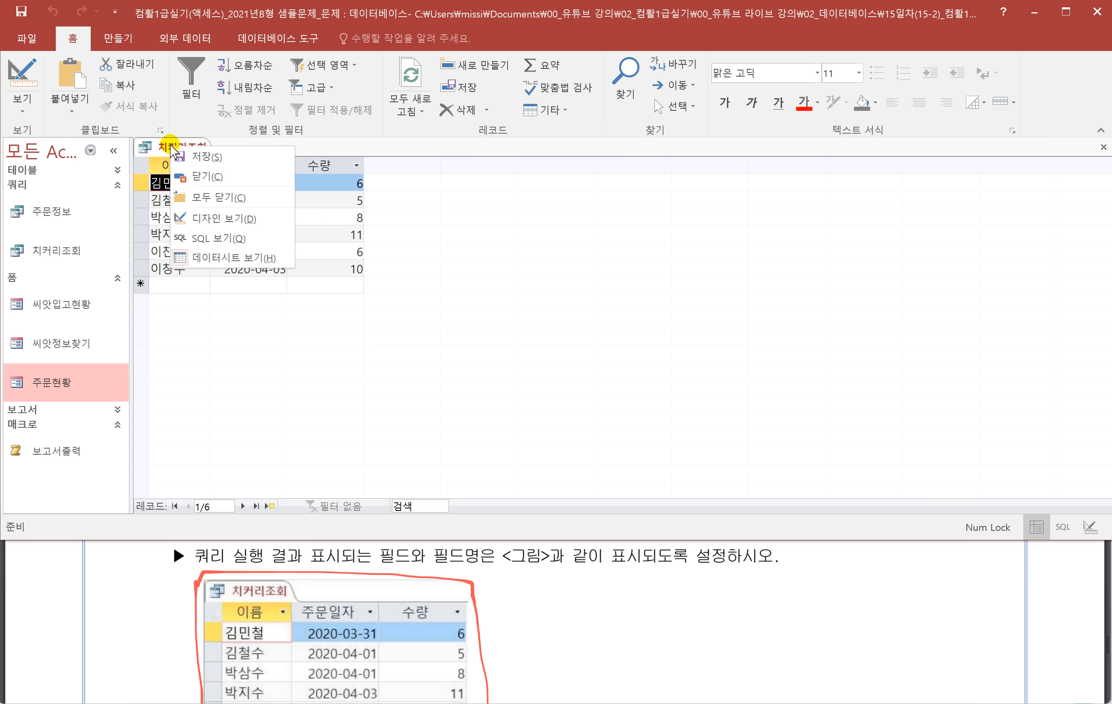
left_click(199, 177)
Step: Examine the exam task for the 주문횟수조회 crosstab query, checking its row headings, column headings and values in the sample result
scroll(262, 625, "down", 5)
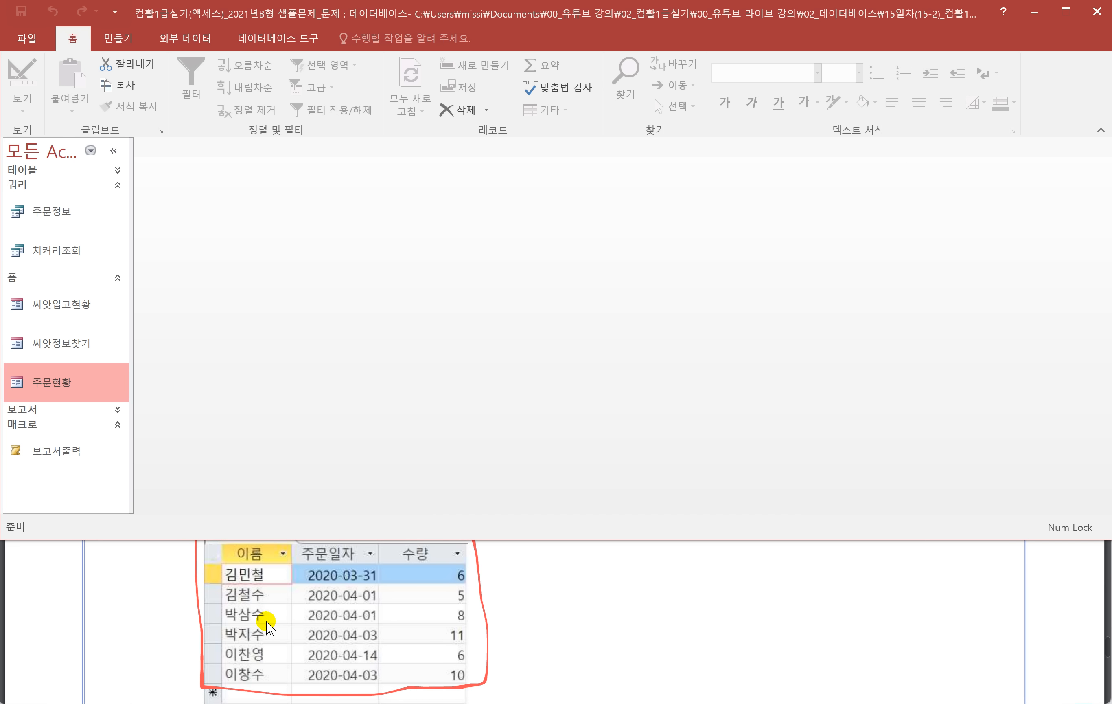
scroll(268, 626, "down", 2)
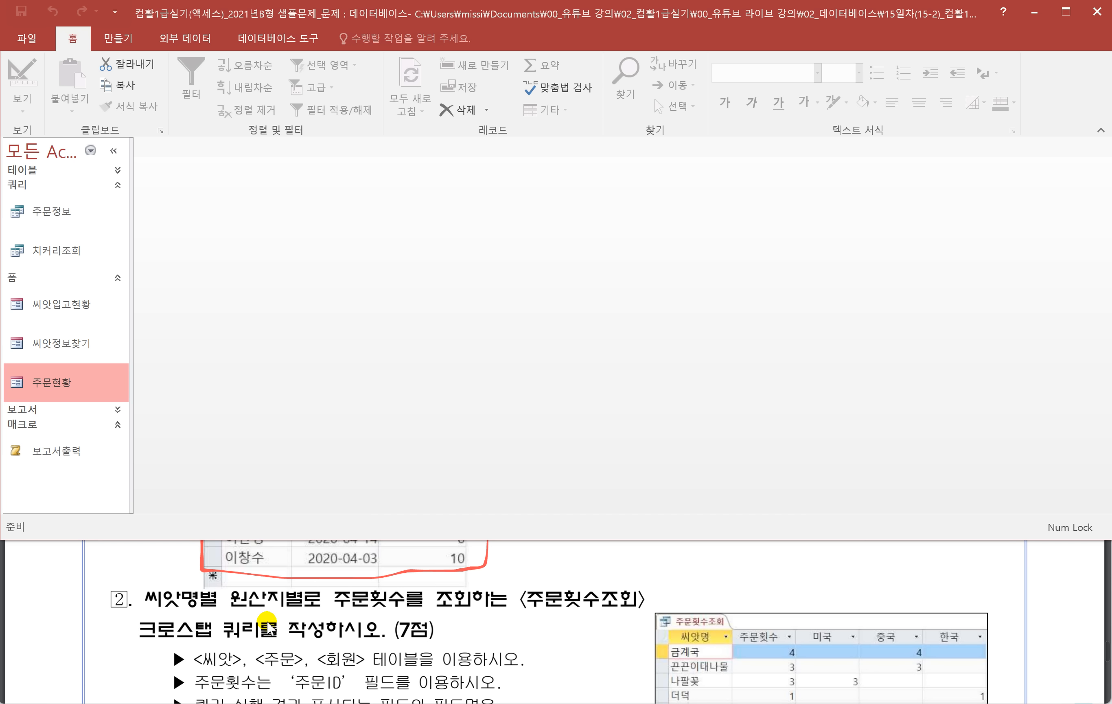
left_click(153, 613)
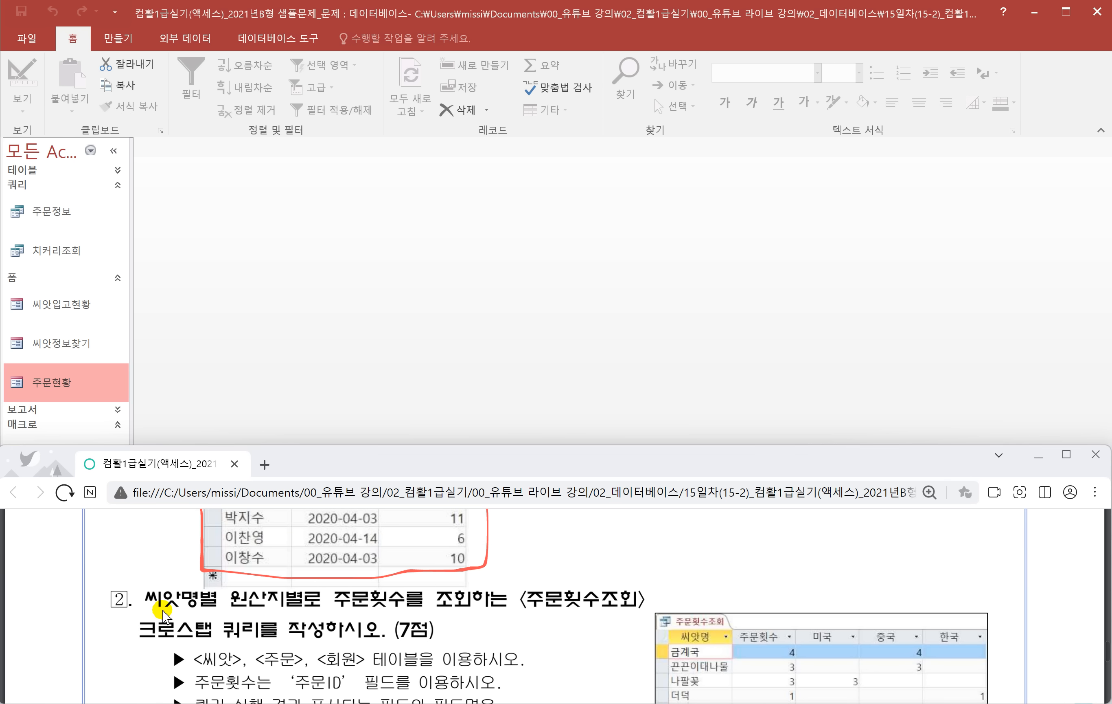
mouse_move(148, 606)
left_mouse_down()
mouse_move(219, 606)
mouse_move(220, 593)
mouse_move(140, 583)
mouse_move(133, 605)
mouse_move(146, 609)
left_mouse_up()
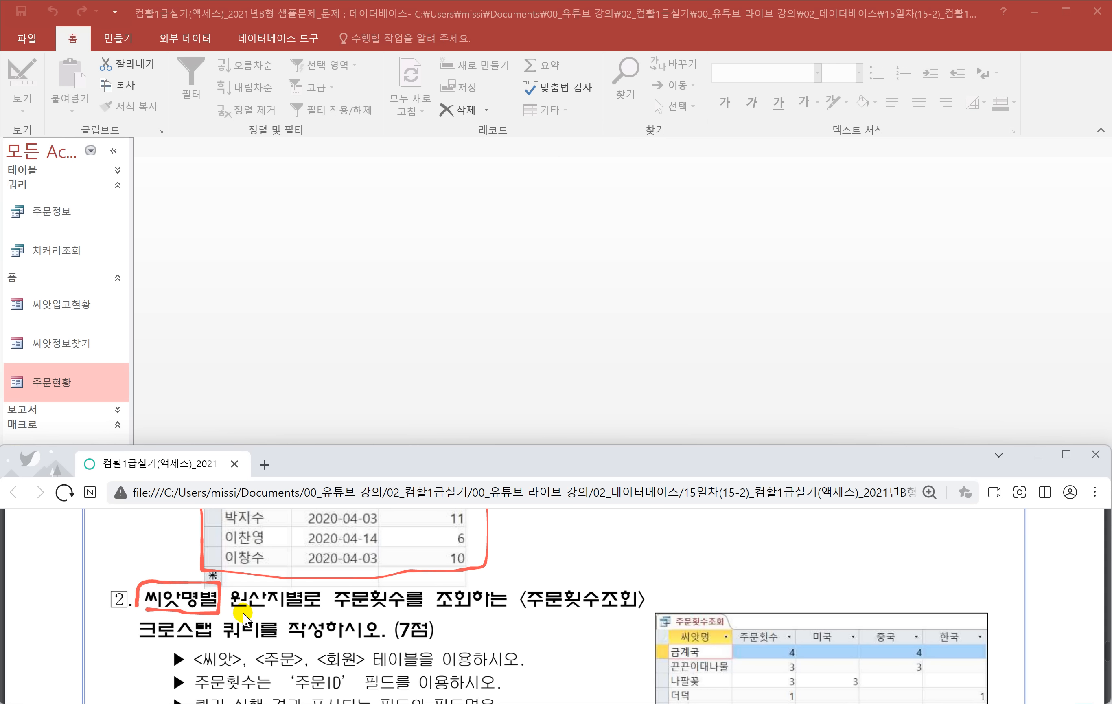
mouse_move(231, 609)
left_mouse_down()
mouse_move(293, 613)
mouse_move(303, 589)
mouse_move(228, 584)
mouse_move(230, 615)
left_mouse_up()
left_click_drag(329, 605, 426, 609)
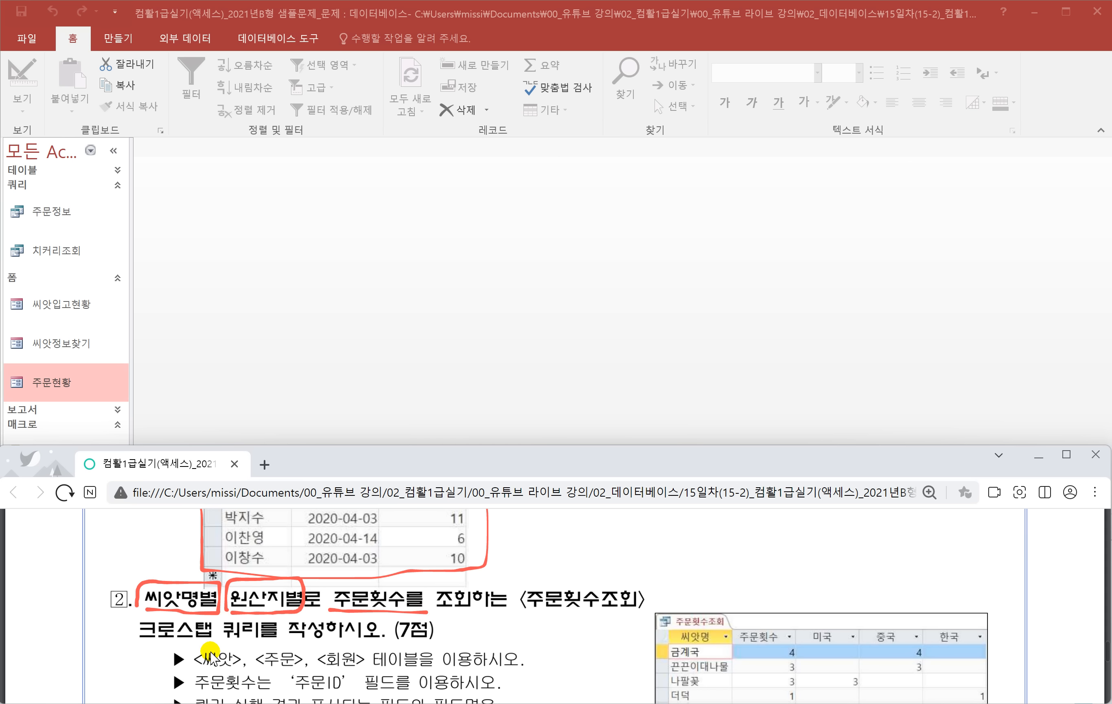
left_click_drag(140, 638, 282, 638)
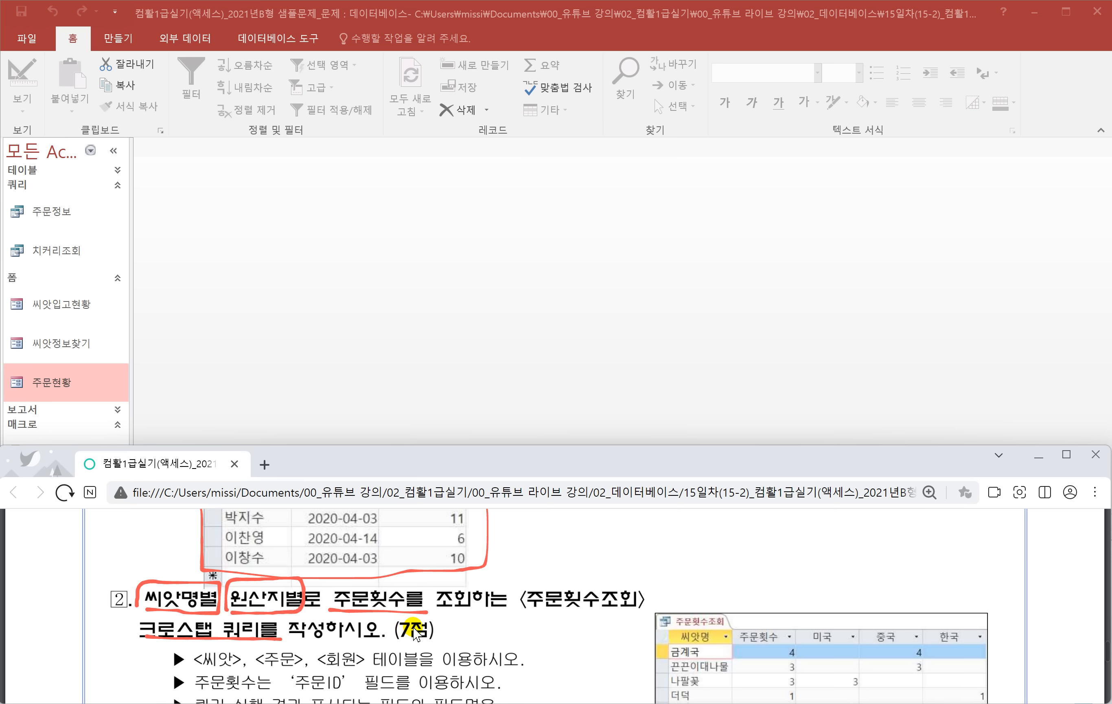
scroll(578, 644, "down", 1)
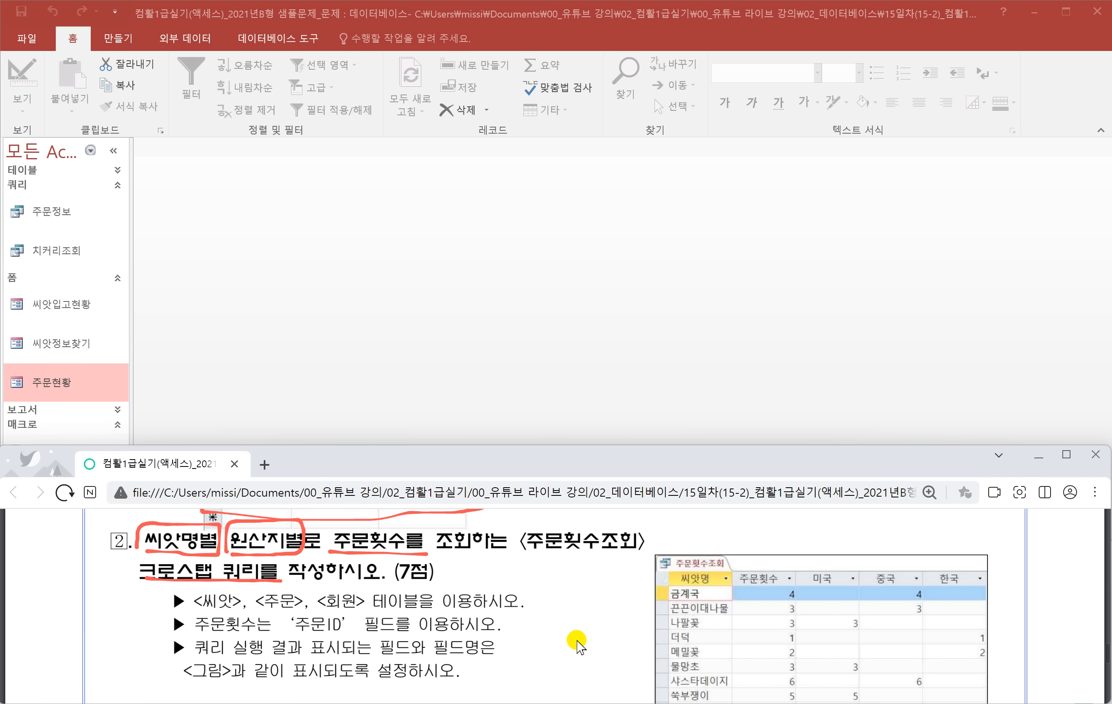
scroll(578, 645, "down", 2)
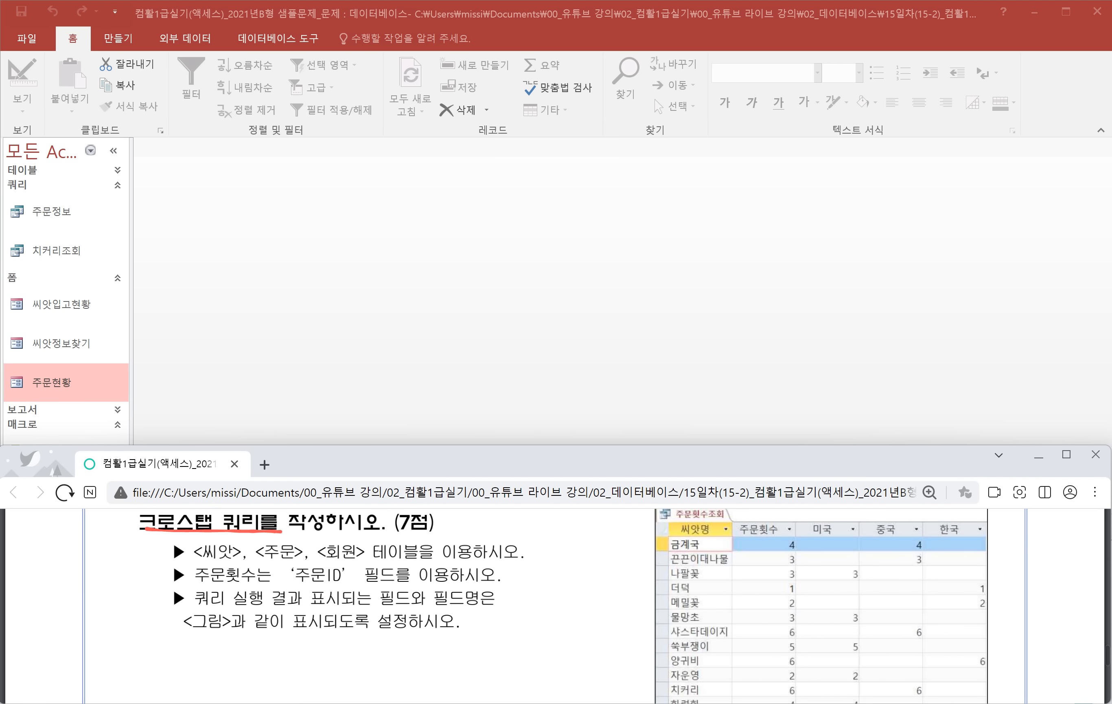
scroll(600, 648, "up", 1)
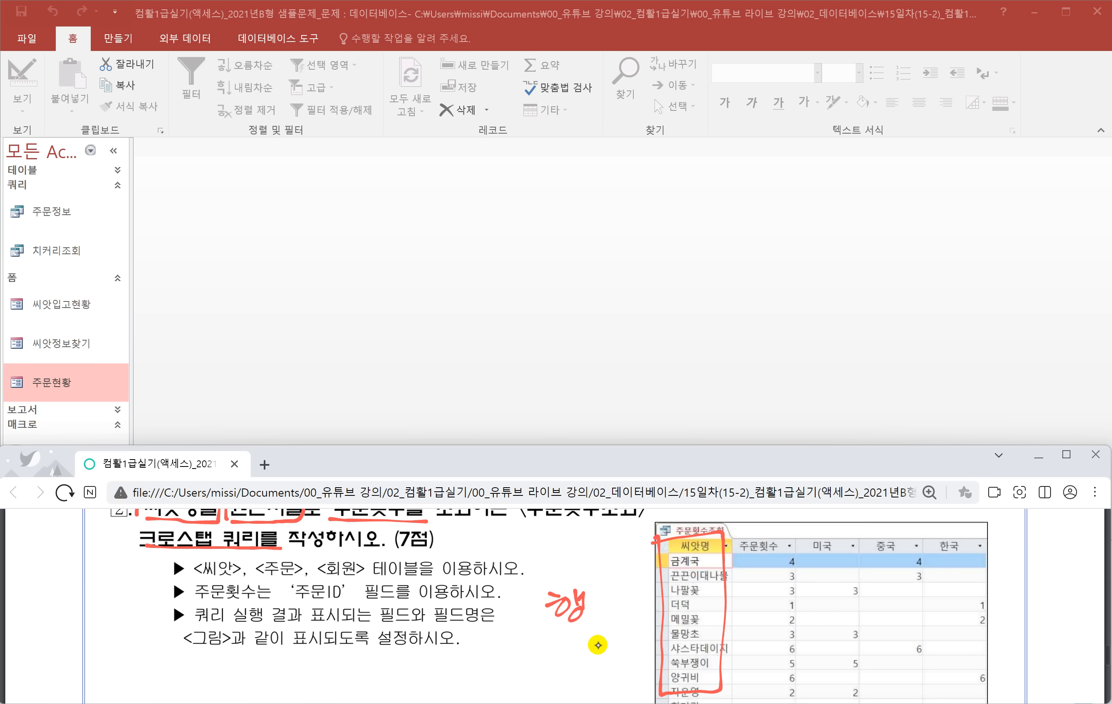
mouse_move(588, 595)
left_mouse_down()
mouse_move(601, 606)
mouse_move(629, 590)
left_mouse_up()
left_click_drag(623, 600, 641, 588)
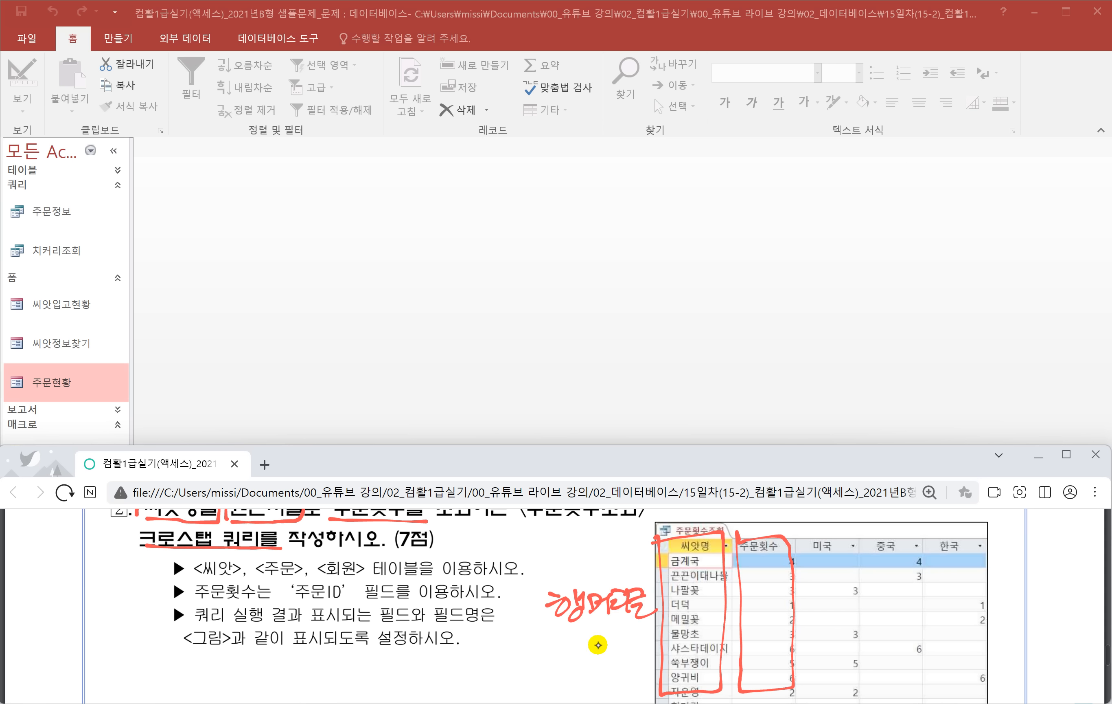
scroll(356, 651, "up", 1)
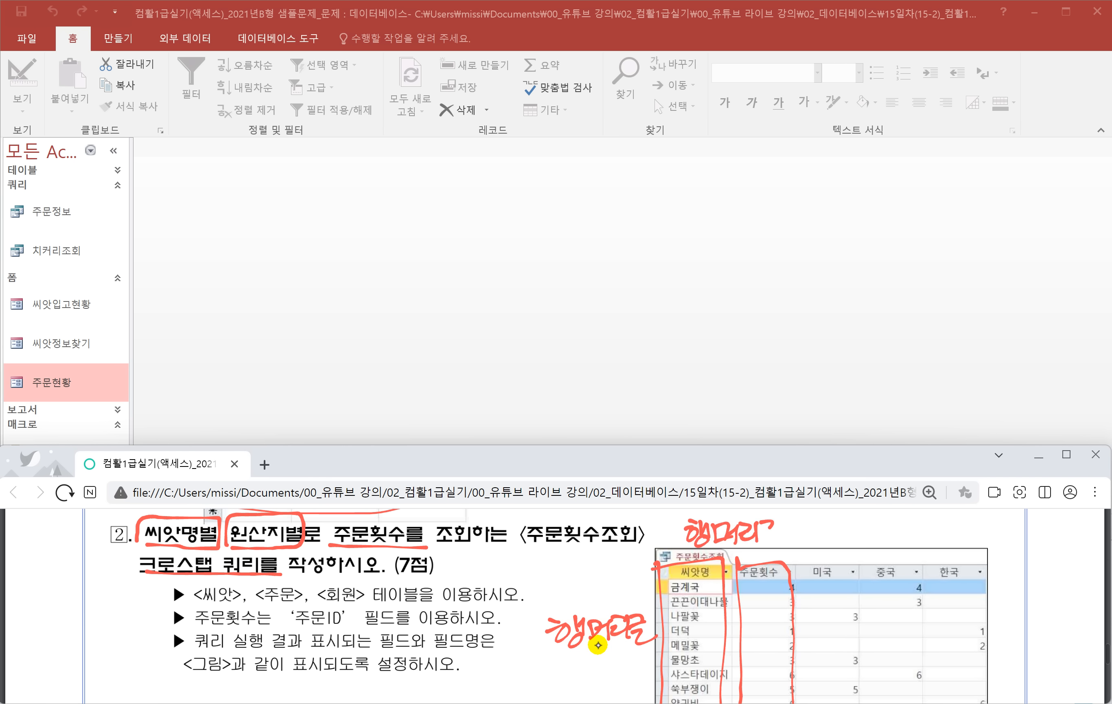
left_click_drag(799, 525, 796, 545)
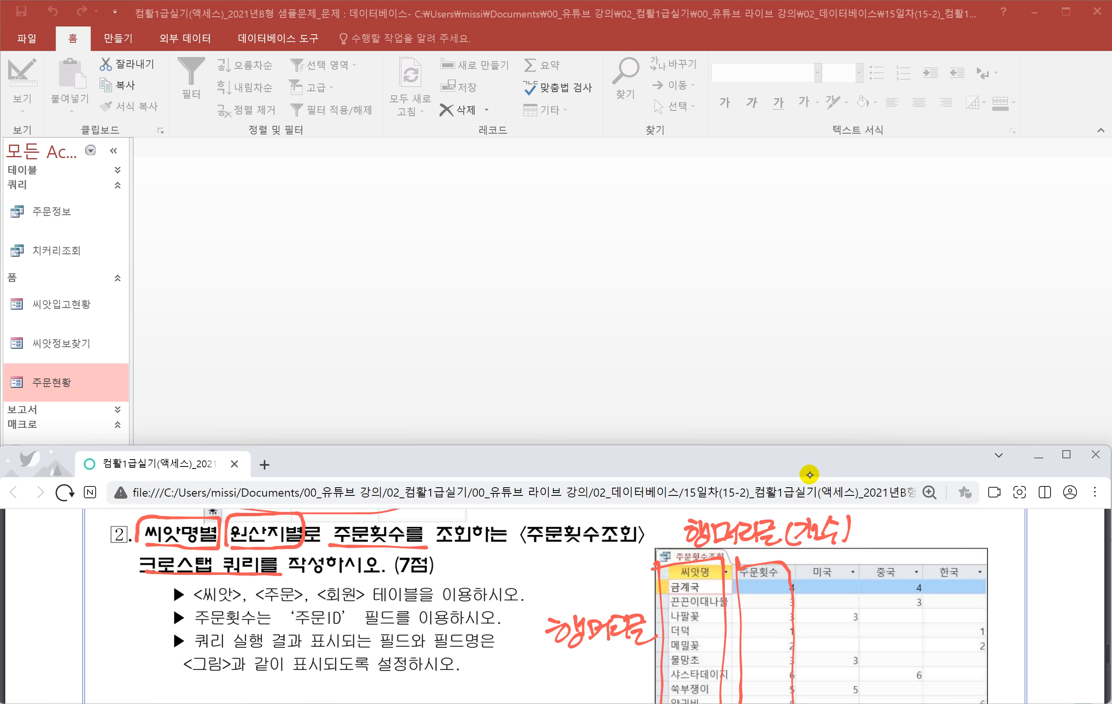
left_click_drag(205, 626, 393, 629)
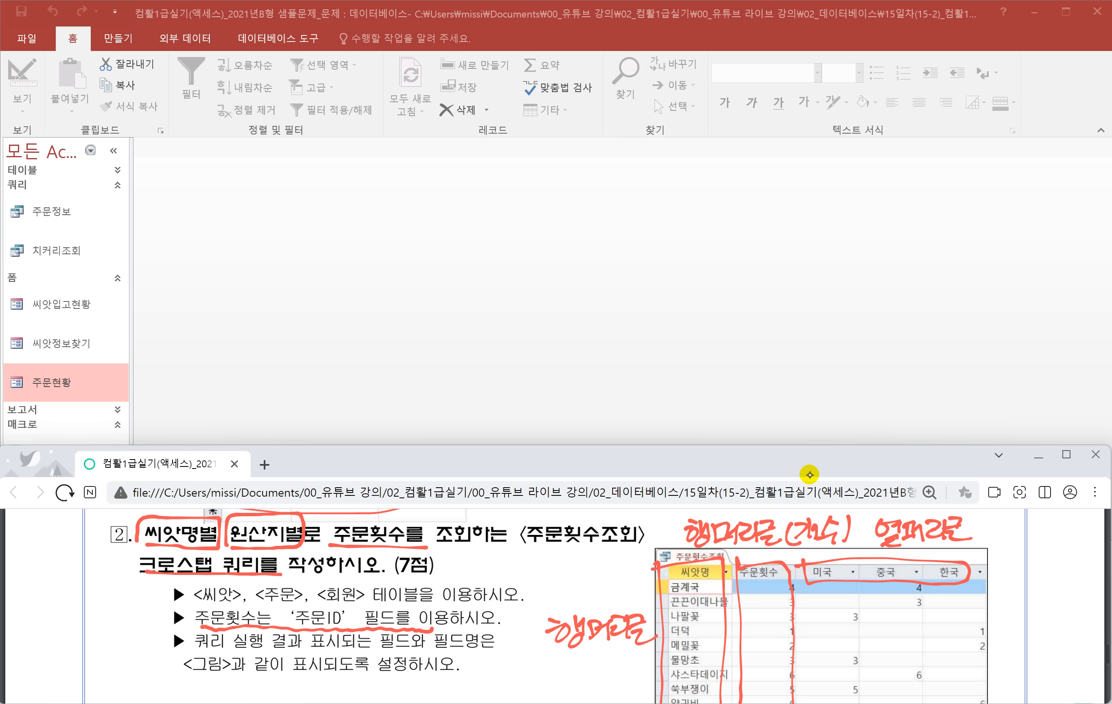
left_click_drag(984, 605, 831, 594)
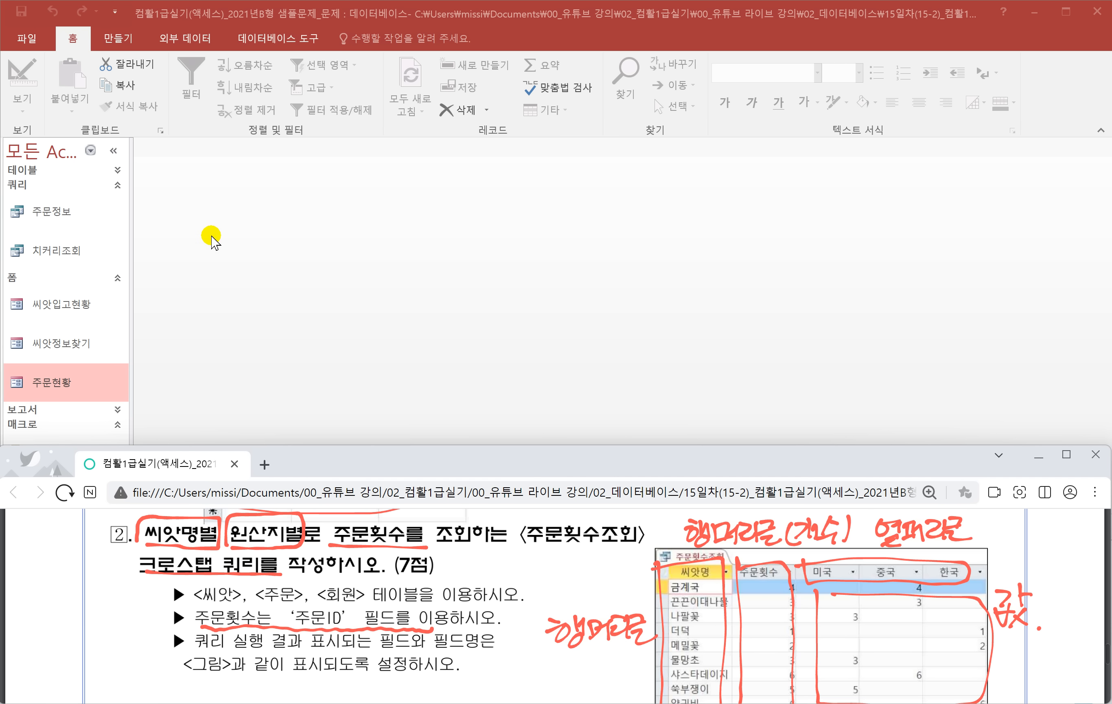
Step: Create a new query in design view with the 씨앗, 주문 and 회원 tables
left_click(213, 195)
left_click(119, 37)
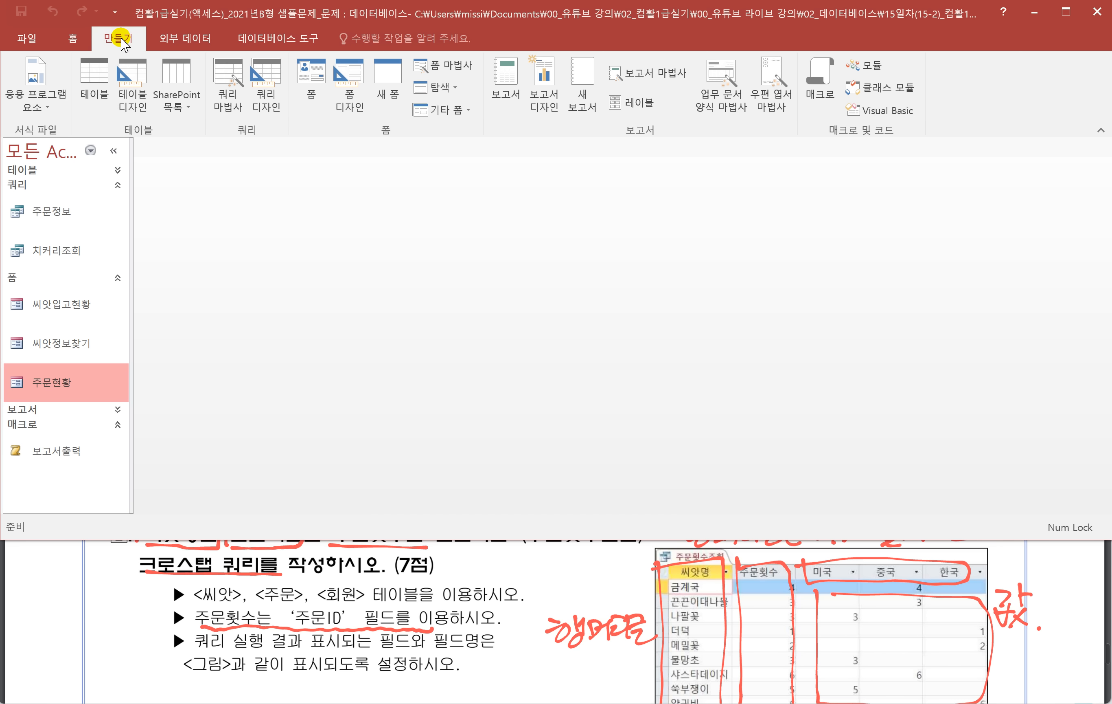
left_click(266, 93)
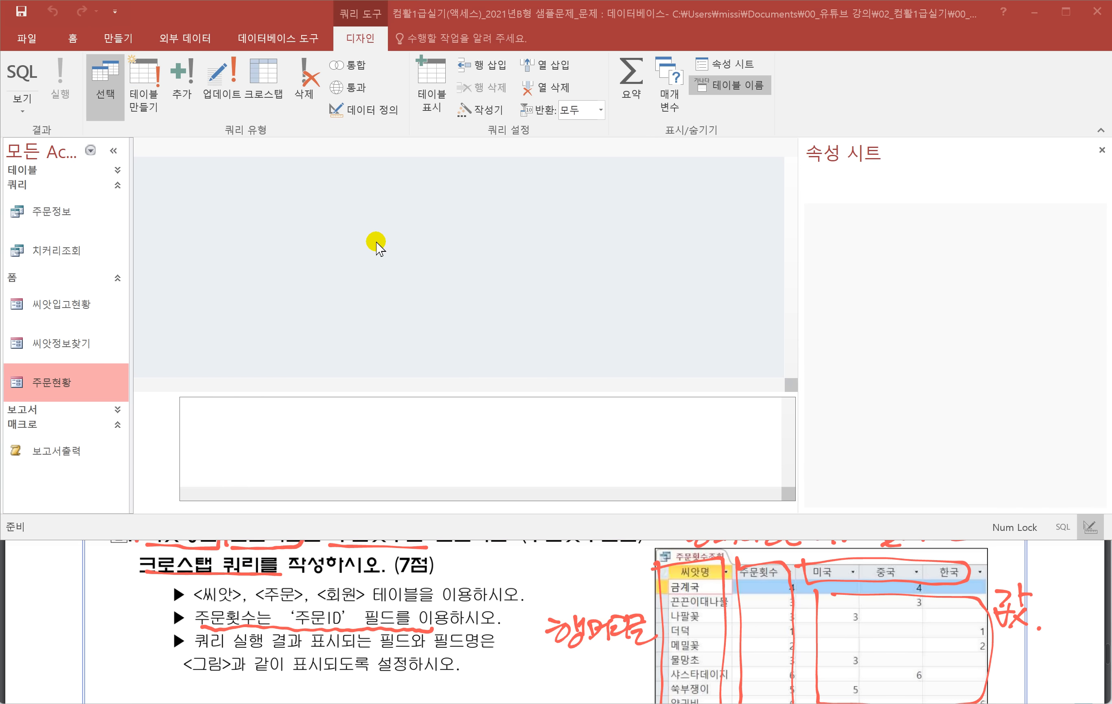
left_click_drag(511, 140, 689, 154)
left_click(488, 605)
scroll(489, 605, "up", 1)
left_click_drag(196, 660, 410, 661)
double_click(604, 208)
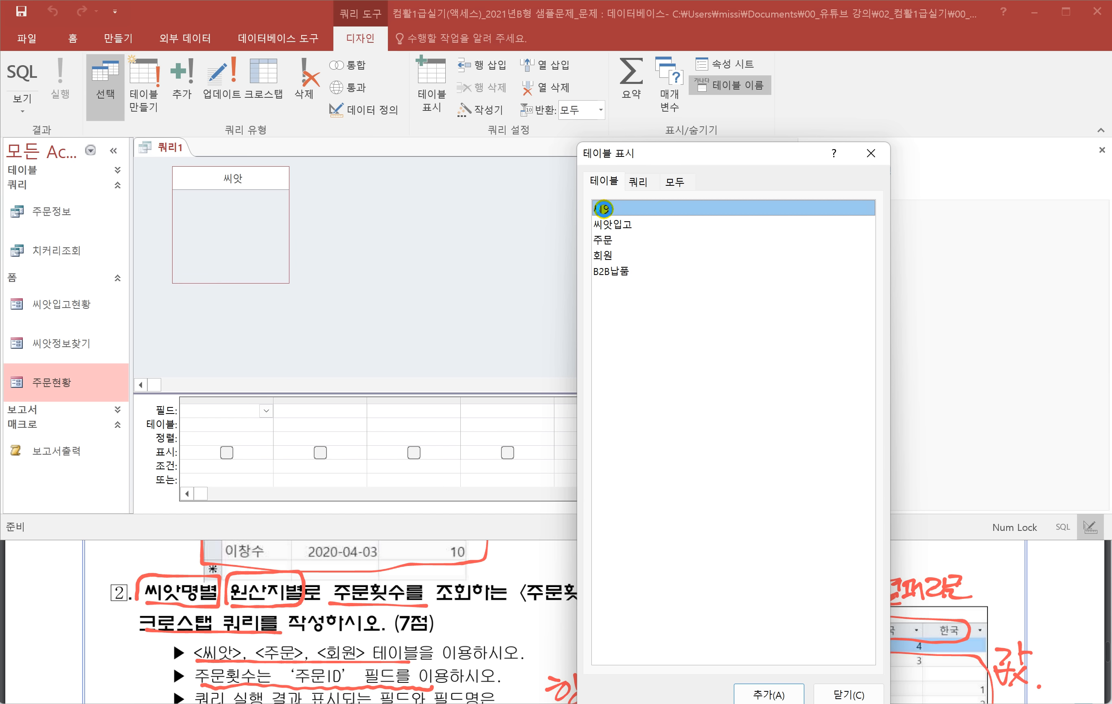
double_click(605, 239)
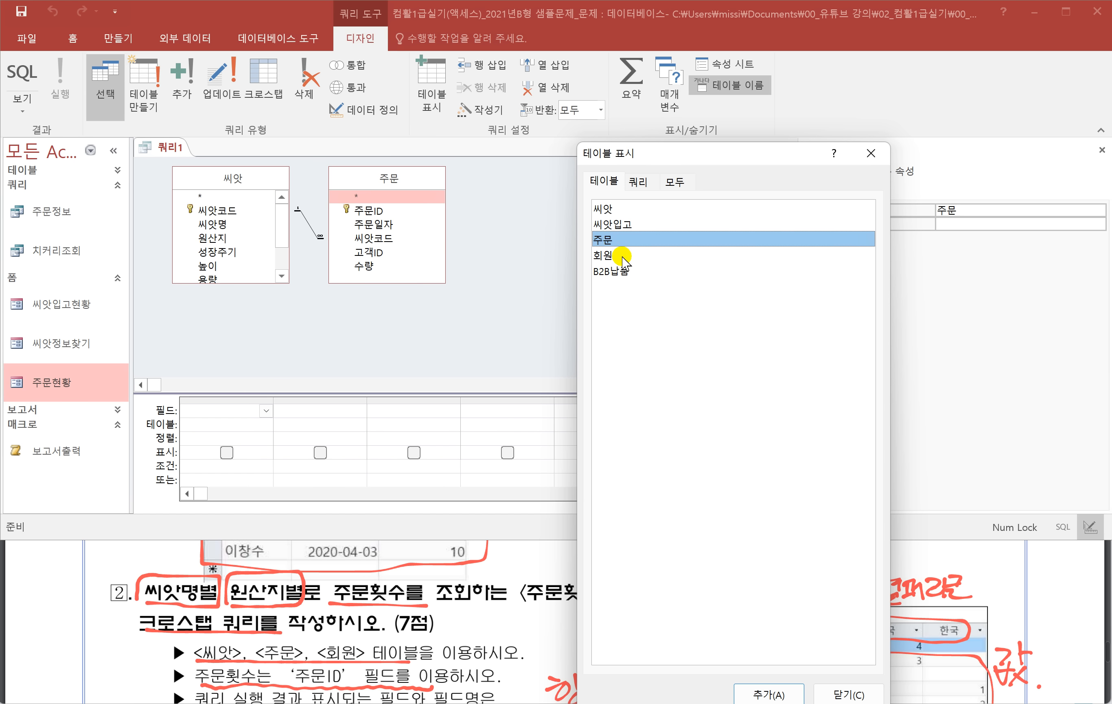
double_click(604, 255)
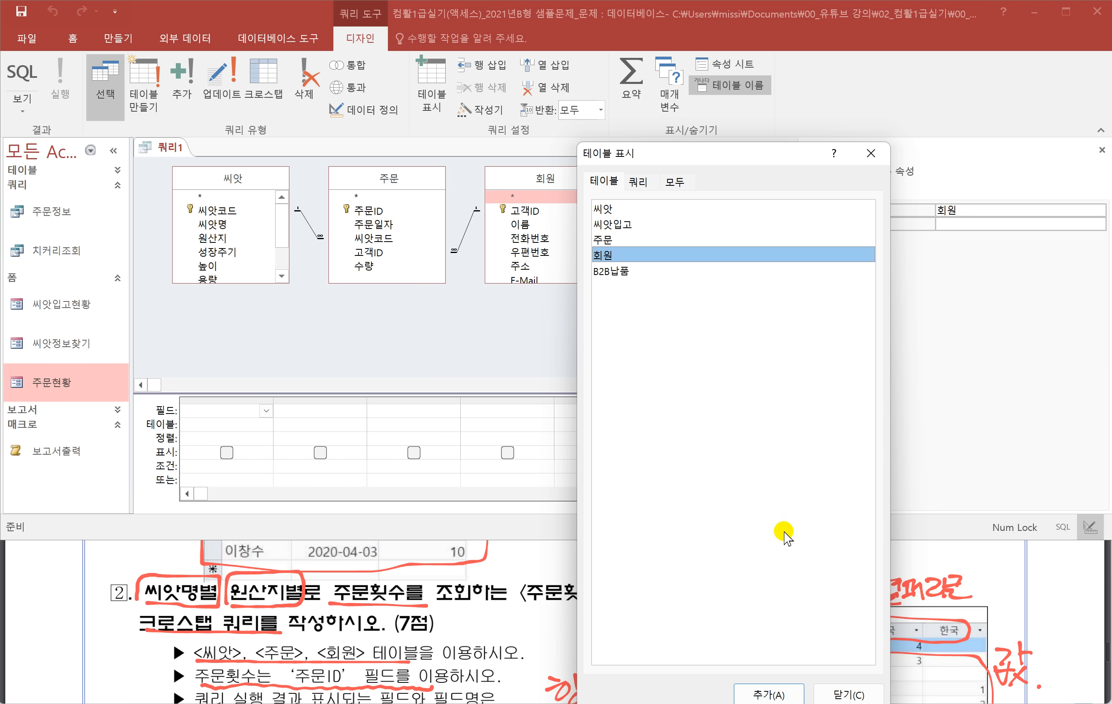
left_click(850, 695)
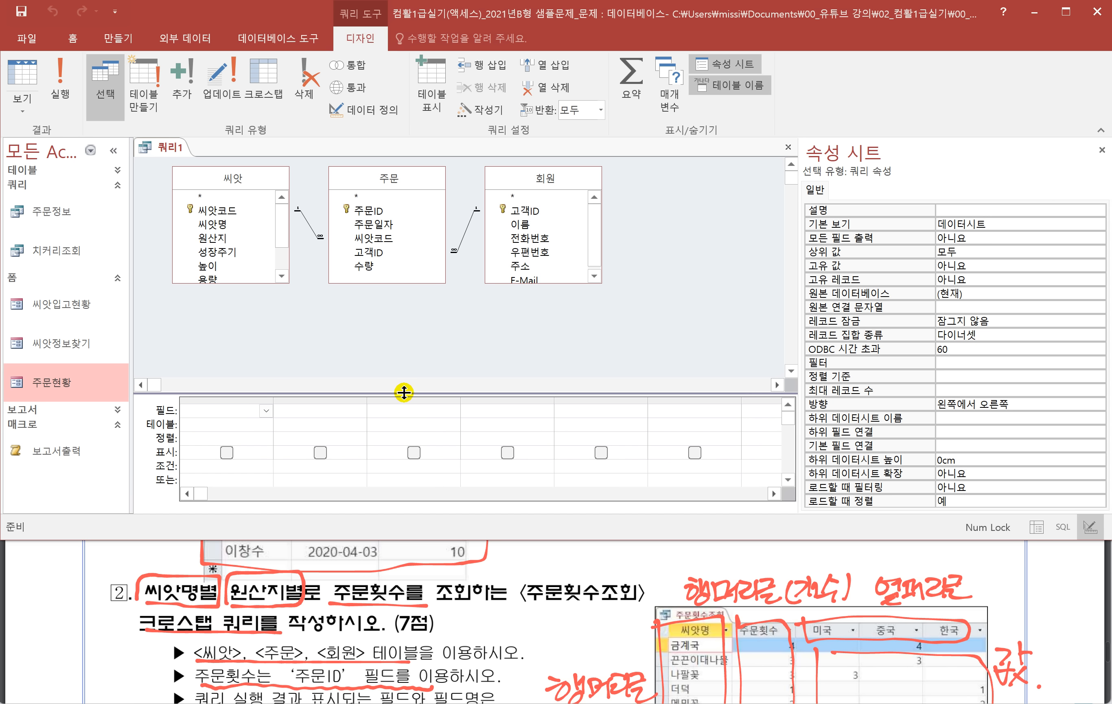
Step: Change the query to a crosstab and add 씨앗명 from the 씨앗 table as a row heading (행 머리글)
left_click_drag(405, 395, 408, 300)
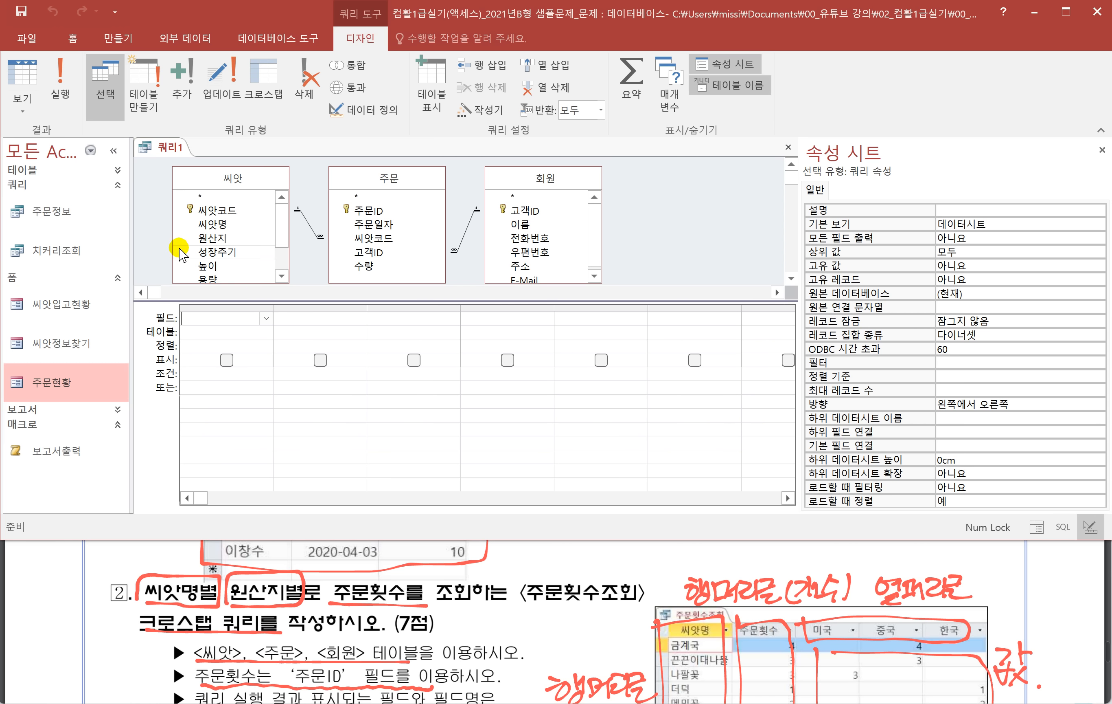
left_click(270, 90)
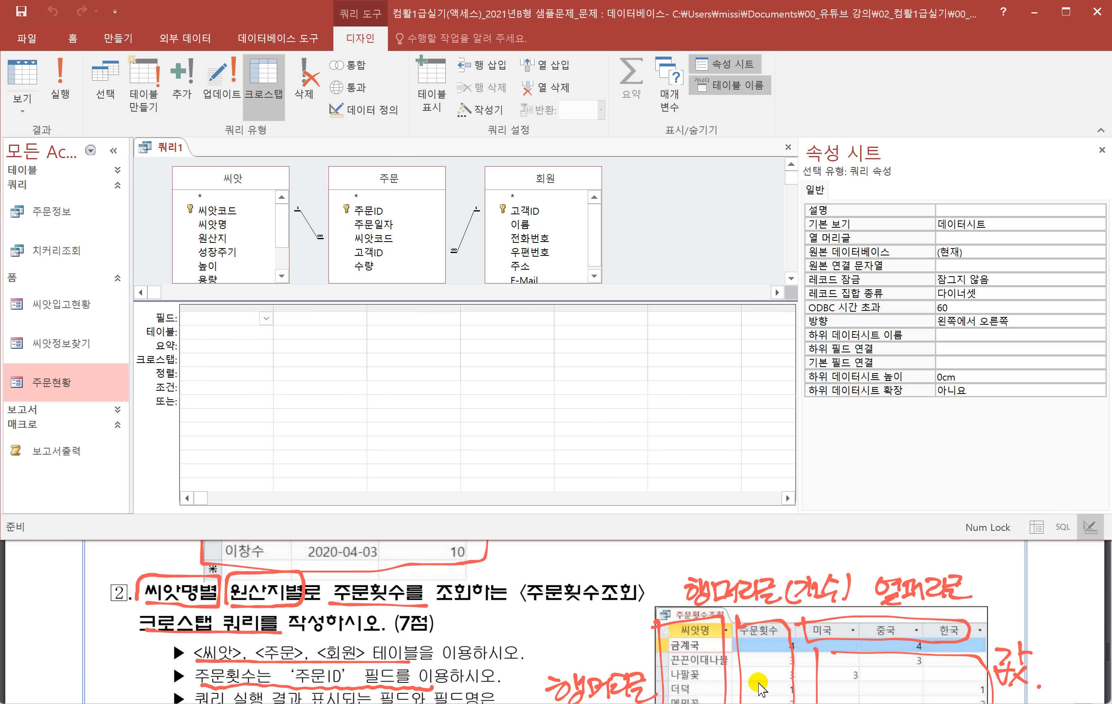
left_click(211, 226)
double_click(212, 226)
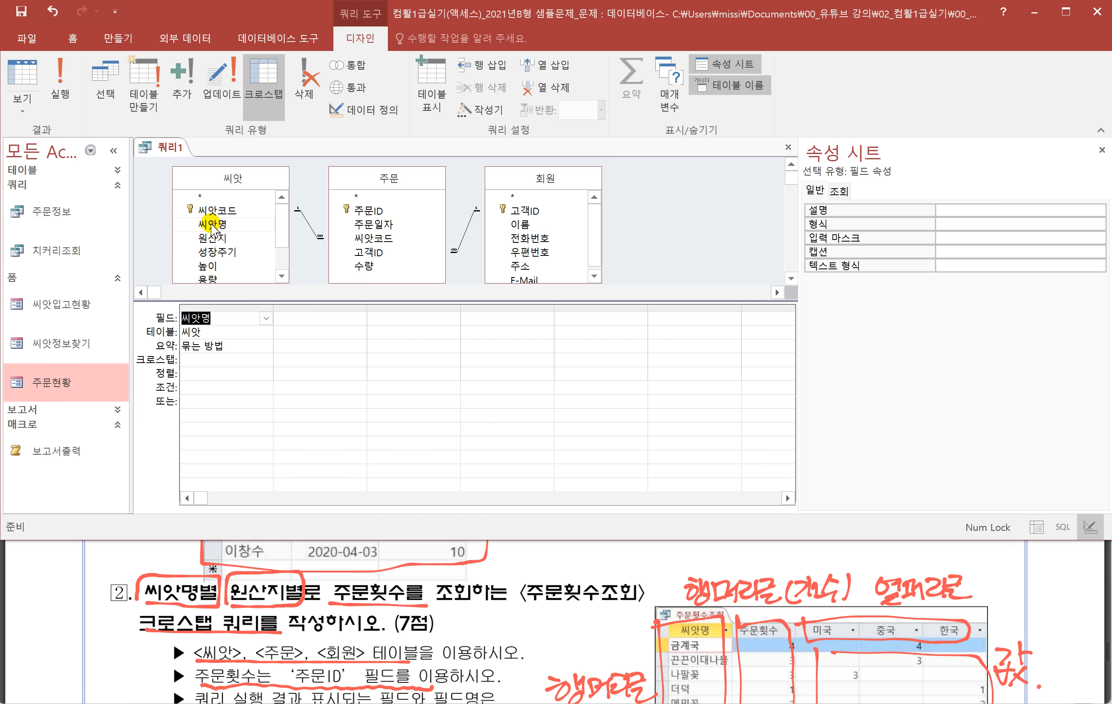
left_click(238, 360)
left_click(266, 360)
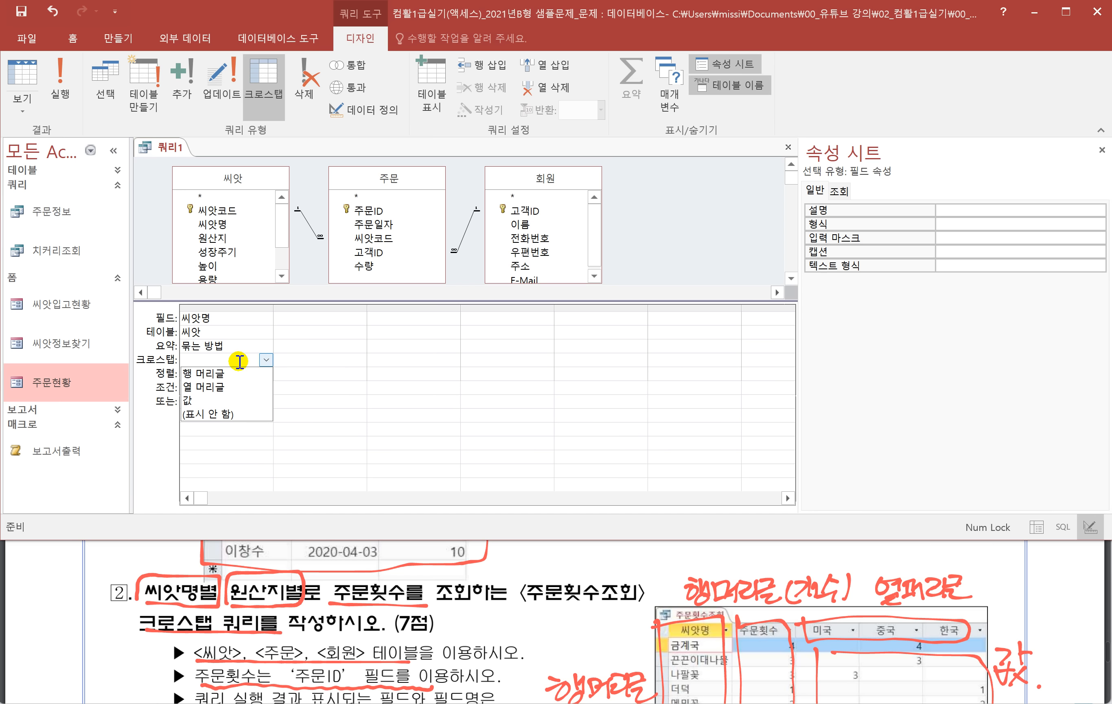
left_click(231, 377)
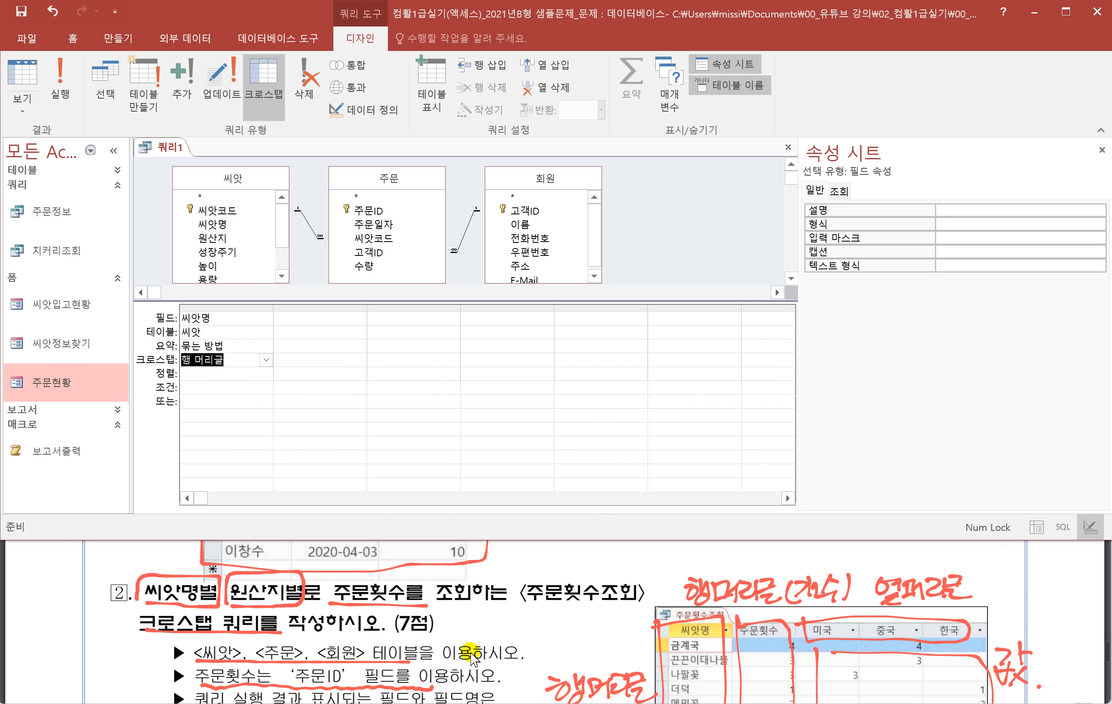
Step: Add 주문ID from the 주문 table, summarised by count (개수), as a second row heading (행 머리글)
left_click(365, 212)
double_click(367, 215)
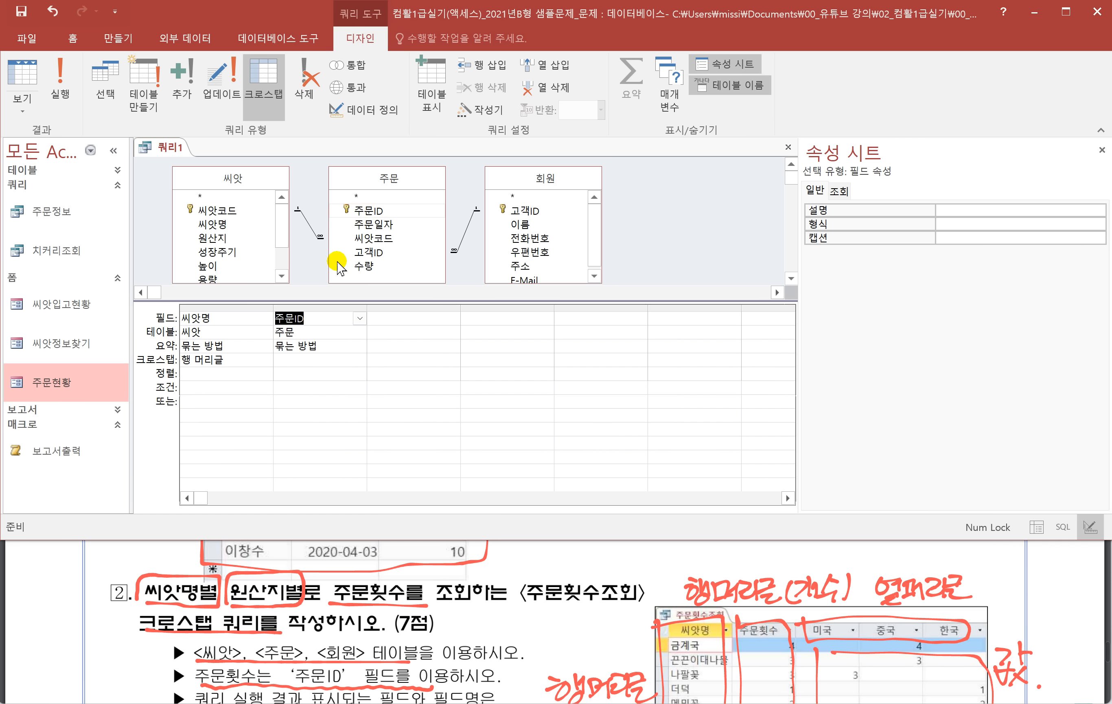
left_click(320, 347)
left_click(360, 347)
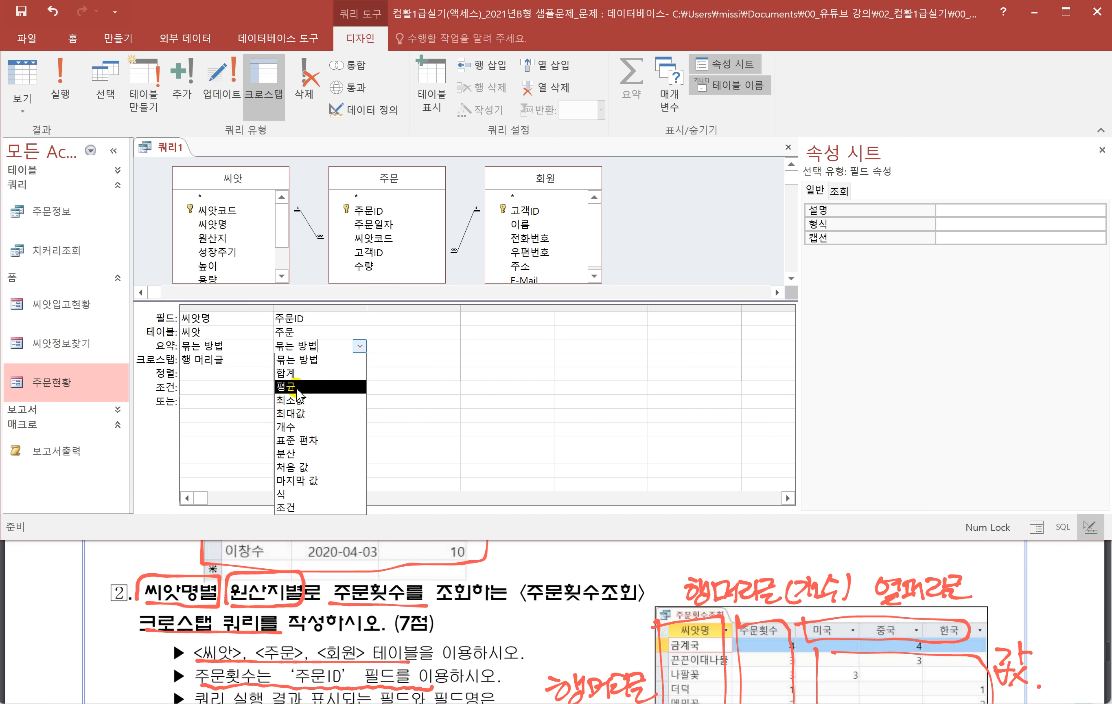
left_click(299, 427)
left_click(346, 361)
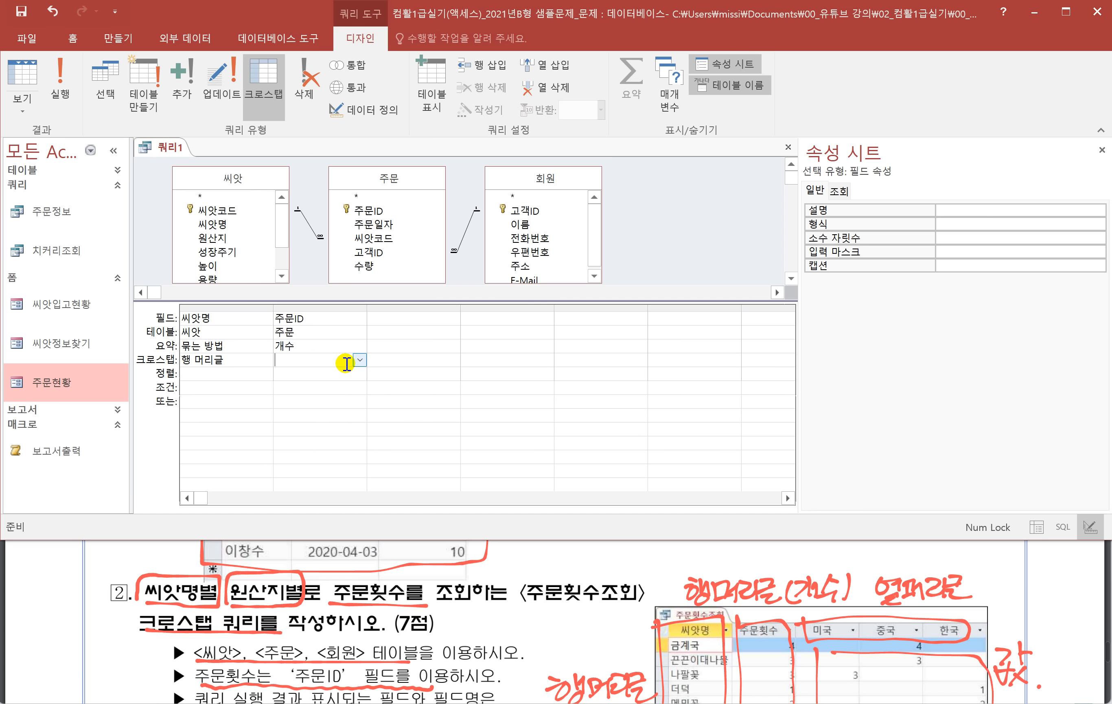
left_click(359, 361)
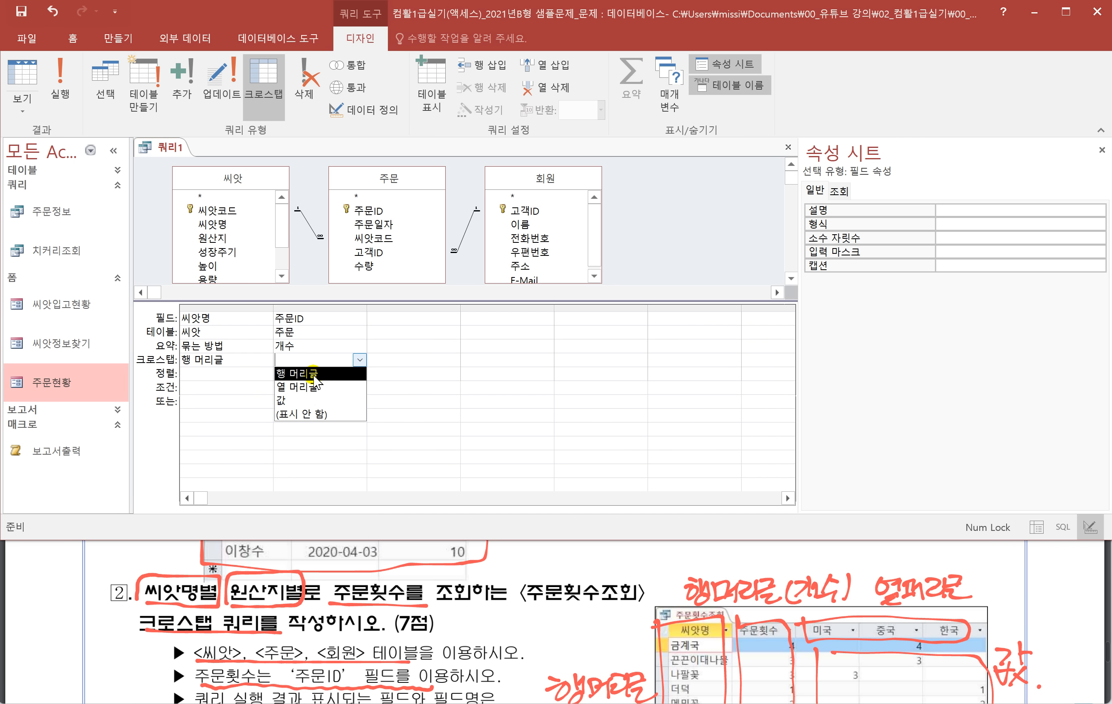
left_click(314, 374)
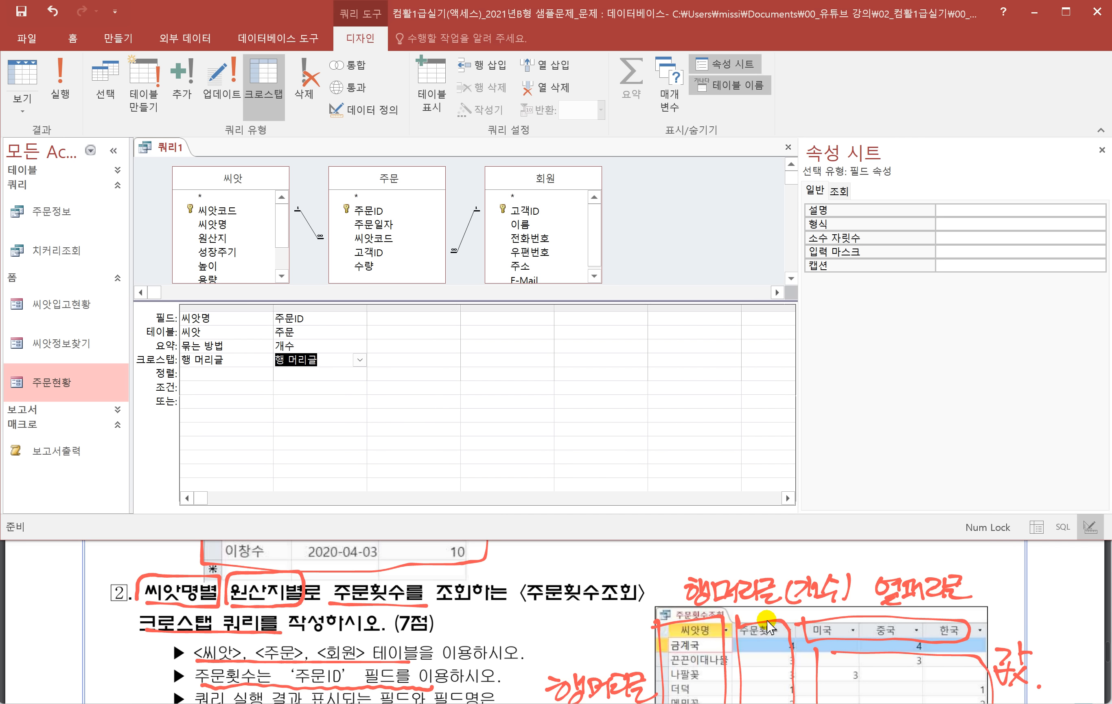
Step: Give the 주문ID row heading the field name 주문횟수
left_click(279, 319)
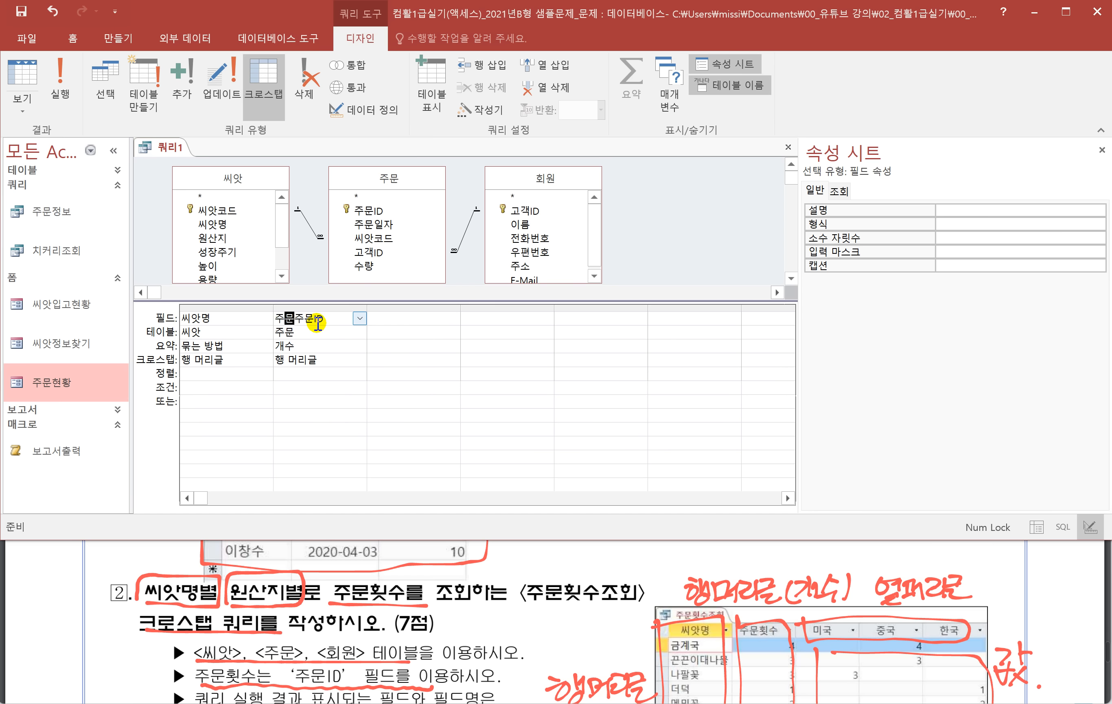
type(": 주문횟수")
left_click(394, 317)
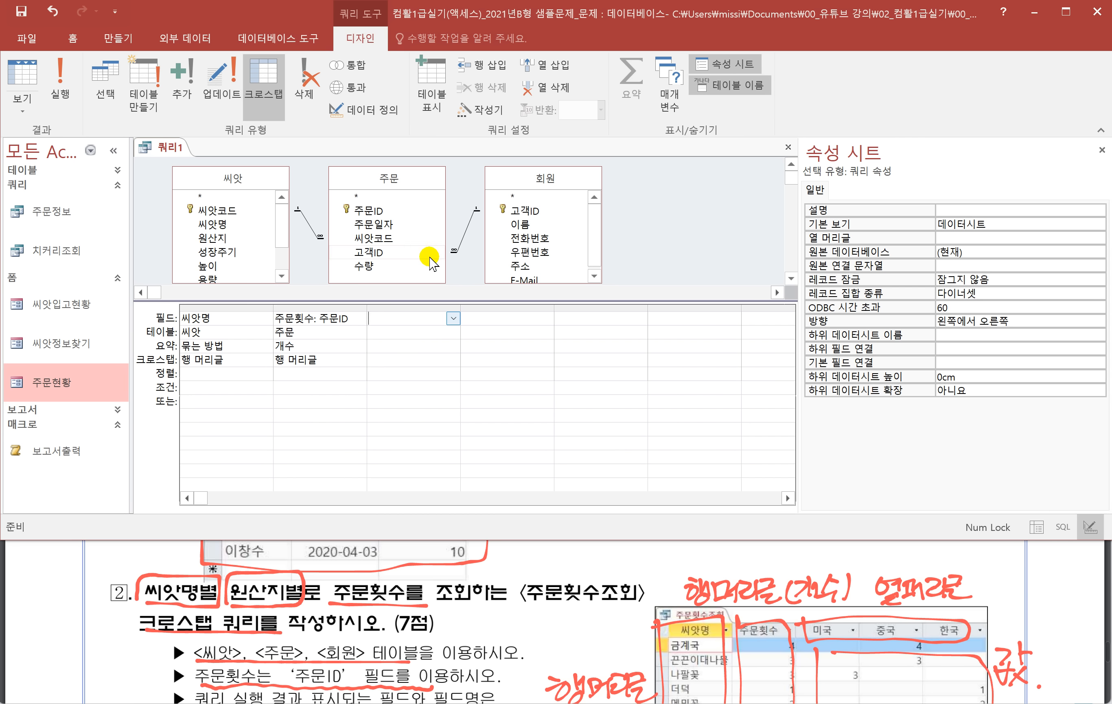
Step: Add 원산지 from the 씨앗 table as the crosstab's column heading (열 머리글)
double_click(218, 240)
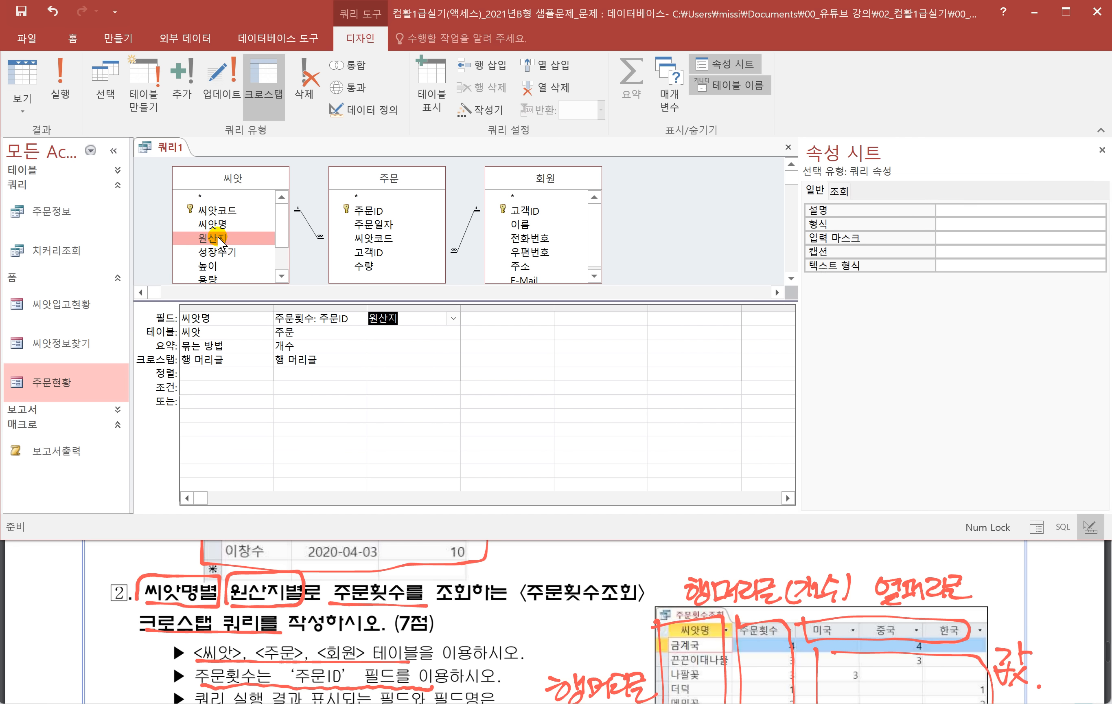
left_click(422, 361)
left_click(452, 360)
left_click(437, 385)
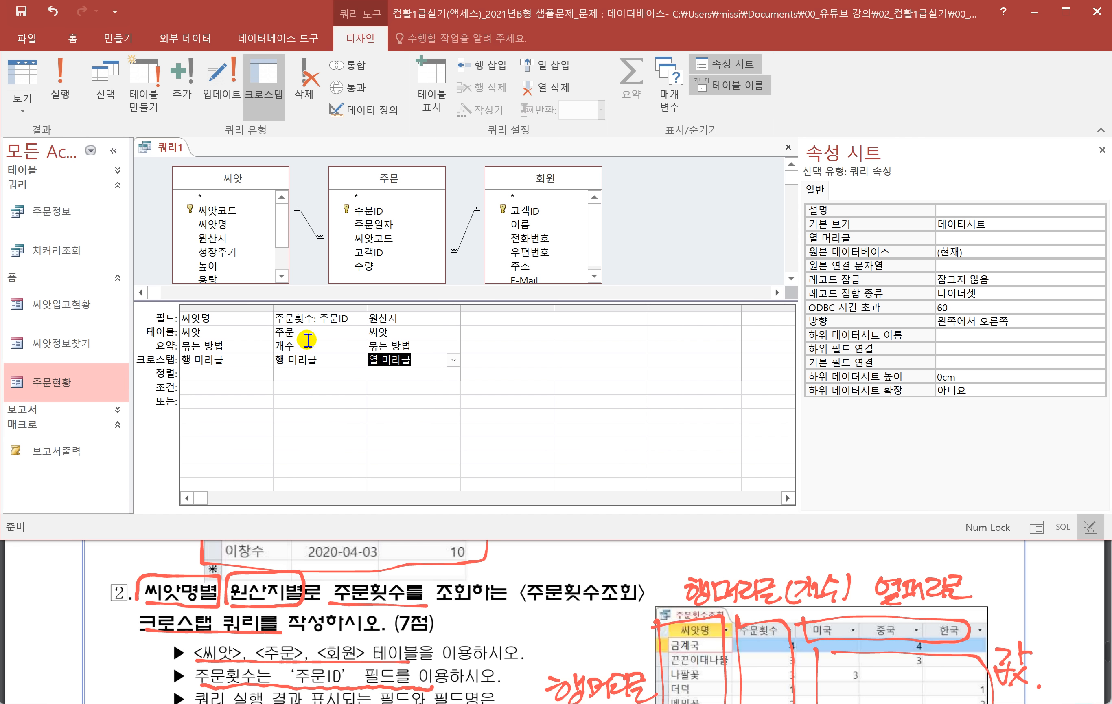
Step: Add 주문ID from the 주문 table again, summarised by count (개수), as the crosstab's value (값)
left_click(369, 213)
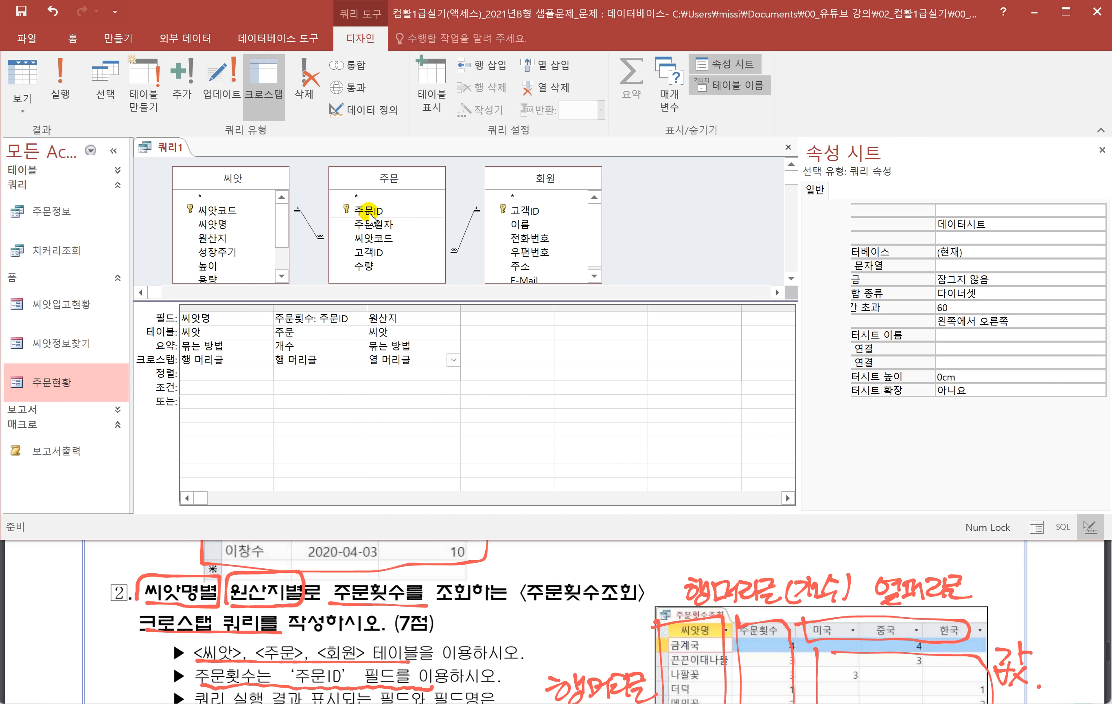
double_click(369, 211)
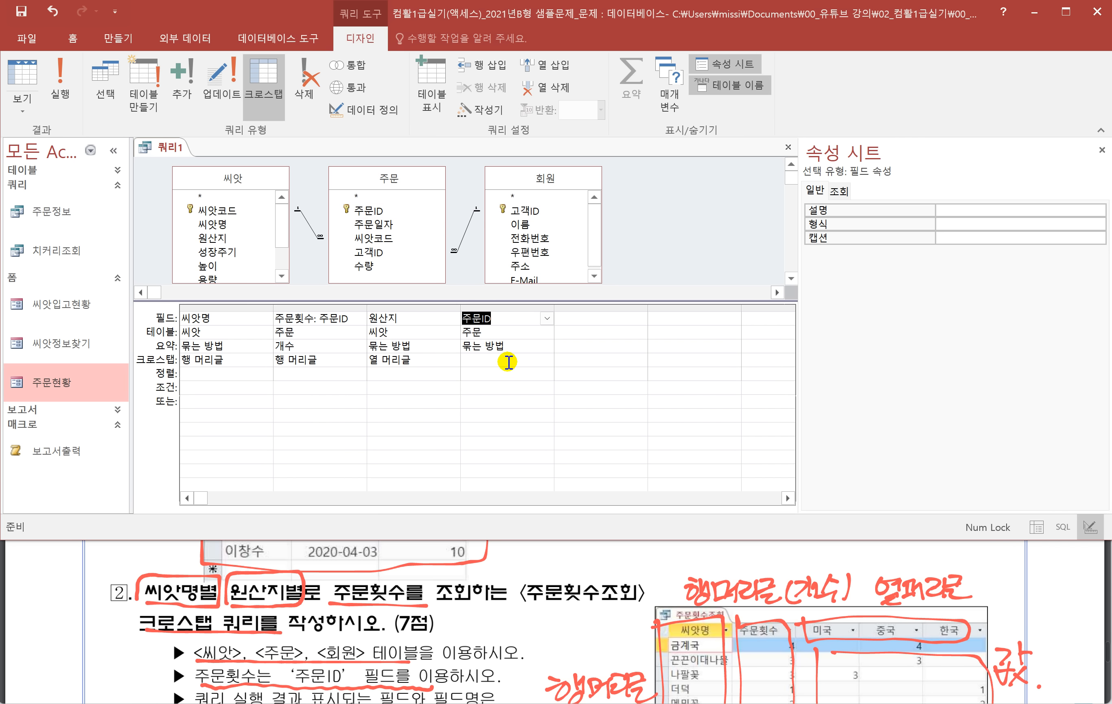
left_click(547, 347)
left_click(548, 346)
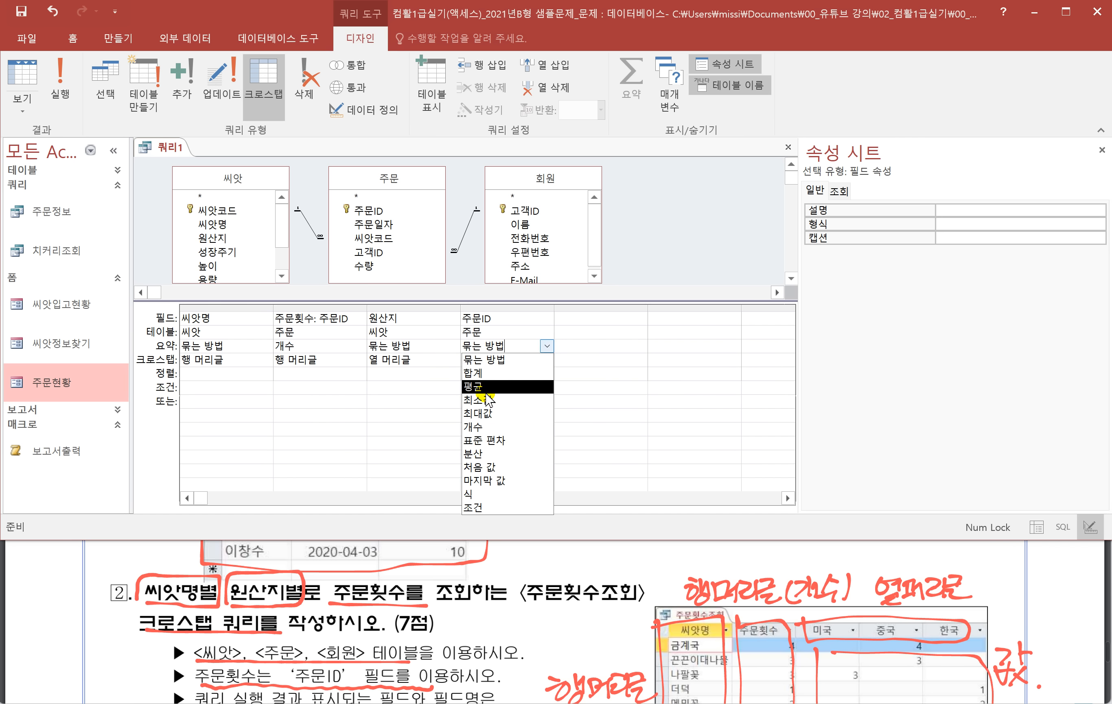
left_click(478, 423)
left_click(494, 362)
left_click(548, 360)
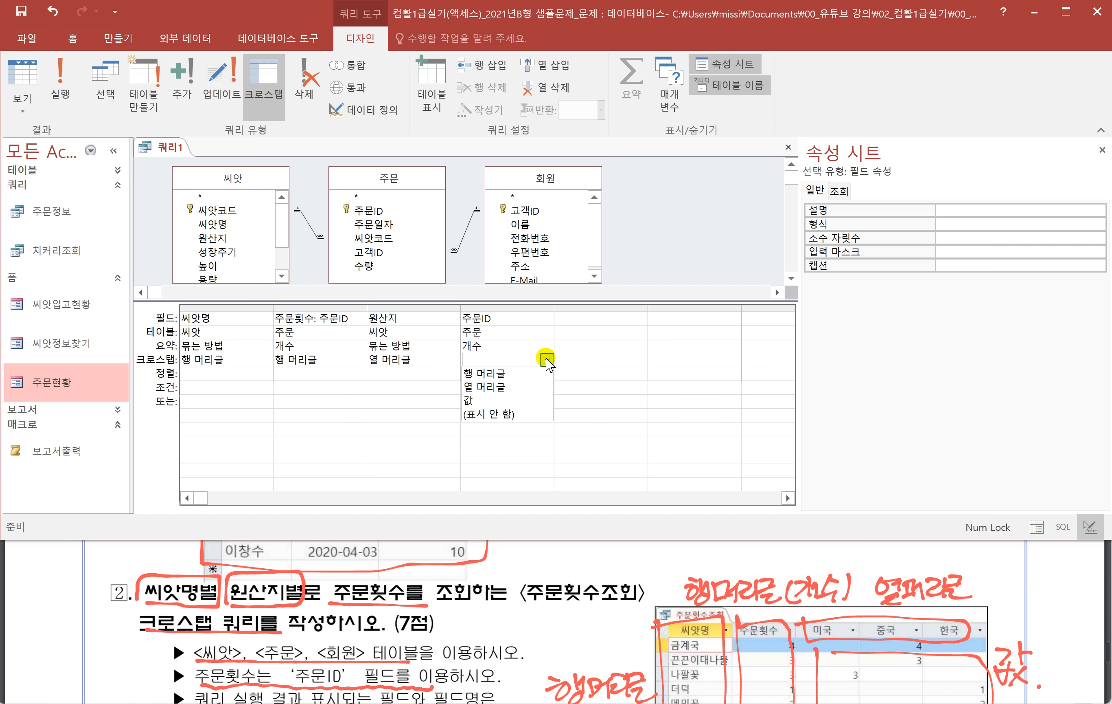
left_click(488, 403)
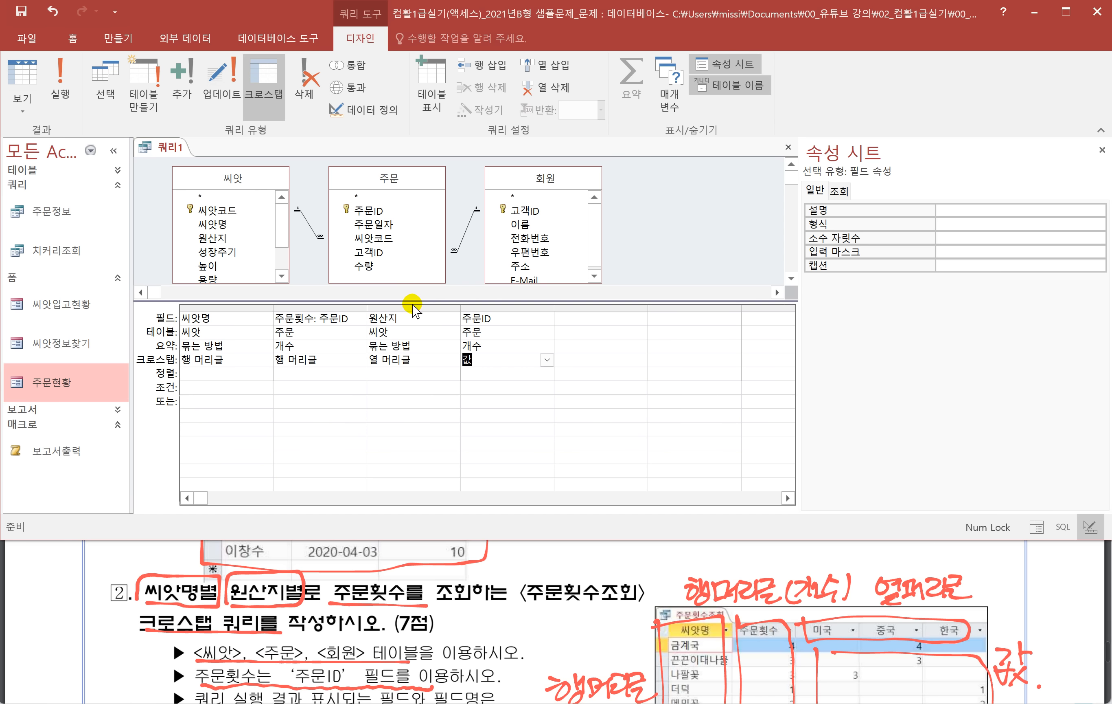
Step: Run the crosstab query and compare its columns and rows with the sample result in the exam task
left_click(77, 99)
scroll(481, 612, "down", 1)
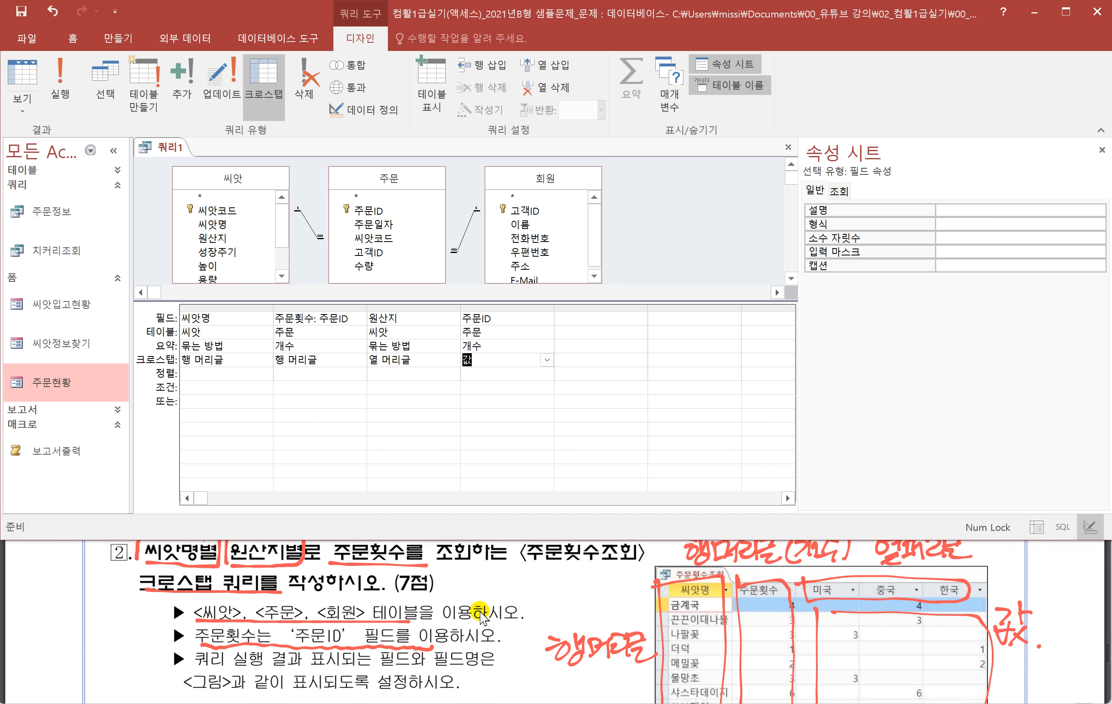
left_click(58, 86)
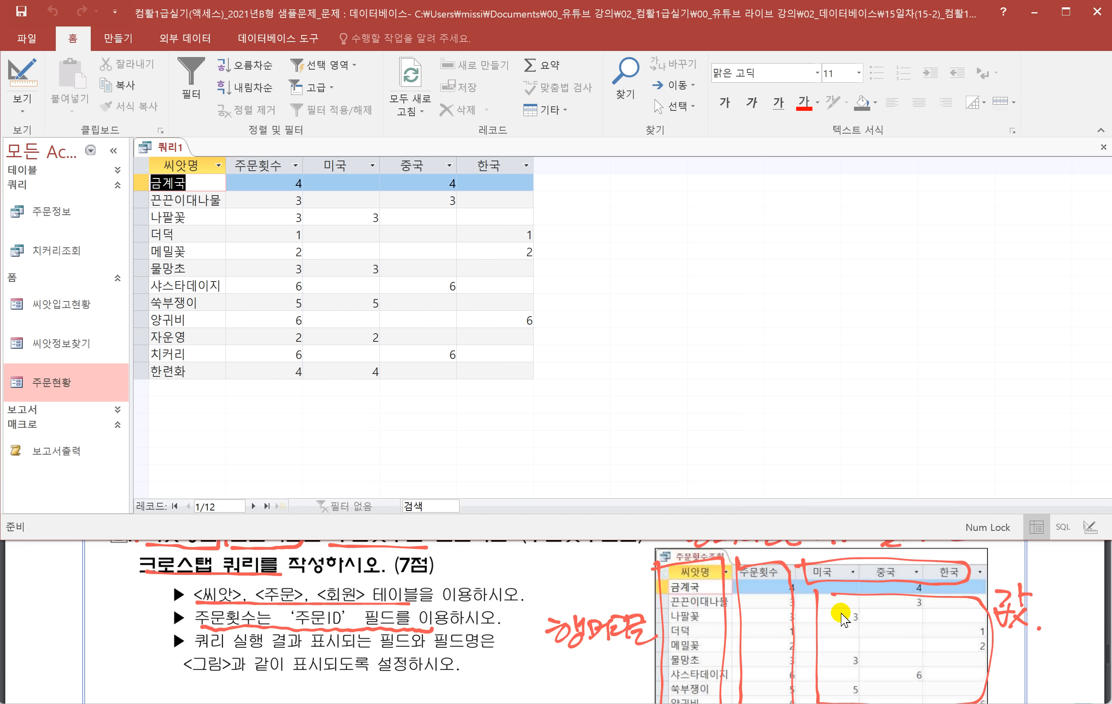
left_click_drag(1111, 607, 733, 618)
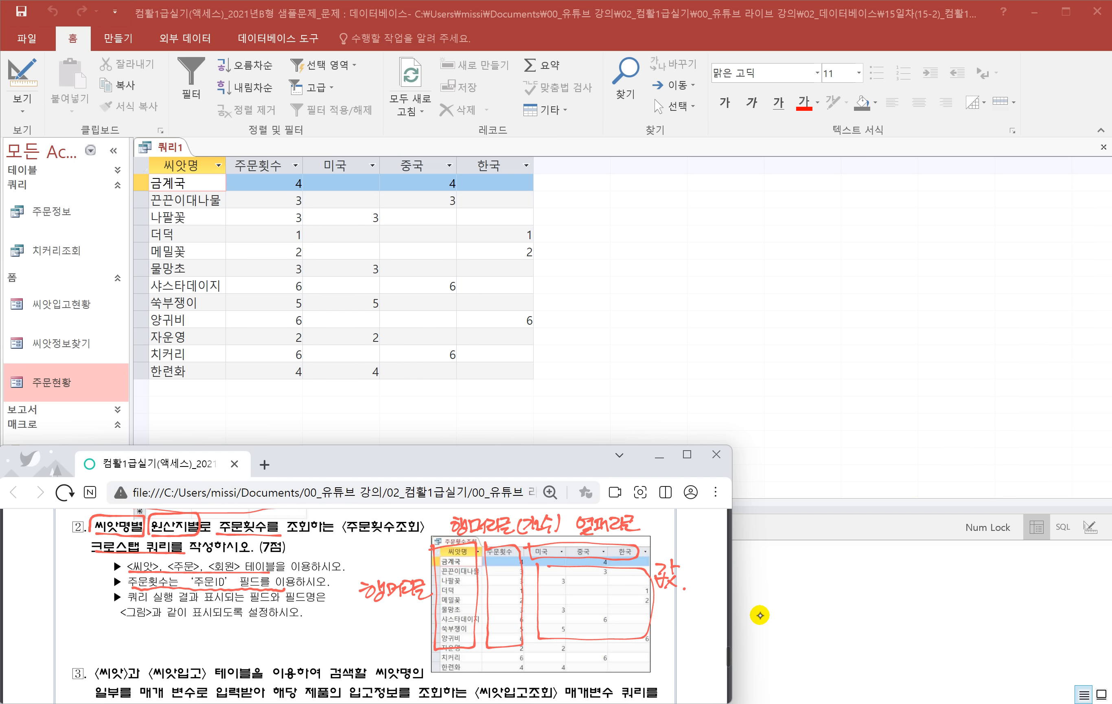
left_click_drag(732, 445, 1106, 459)
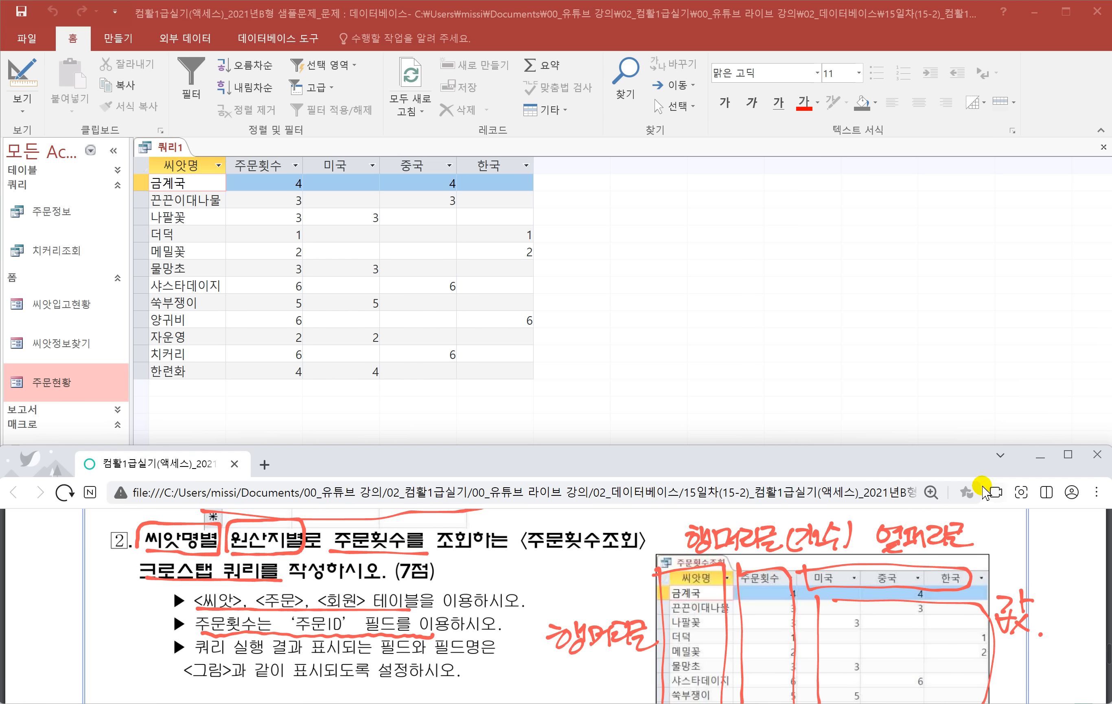
mouse_move(1021, 610)
left_mouse_down()
mouse_move(814, 619)
mouse_move(808, 582)
mouse_move(577, 638)
left_mouse_up()
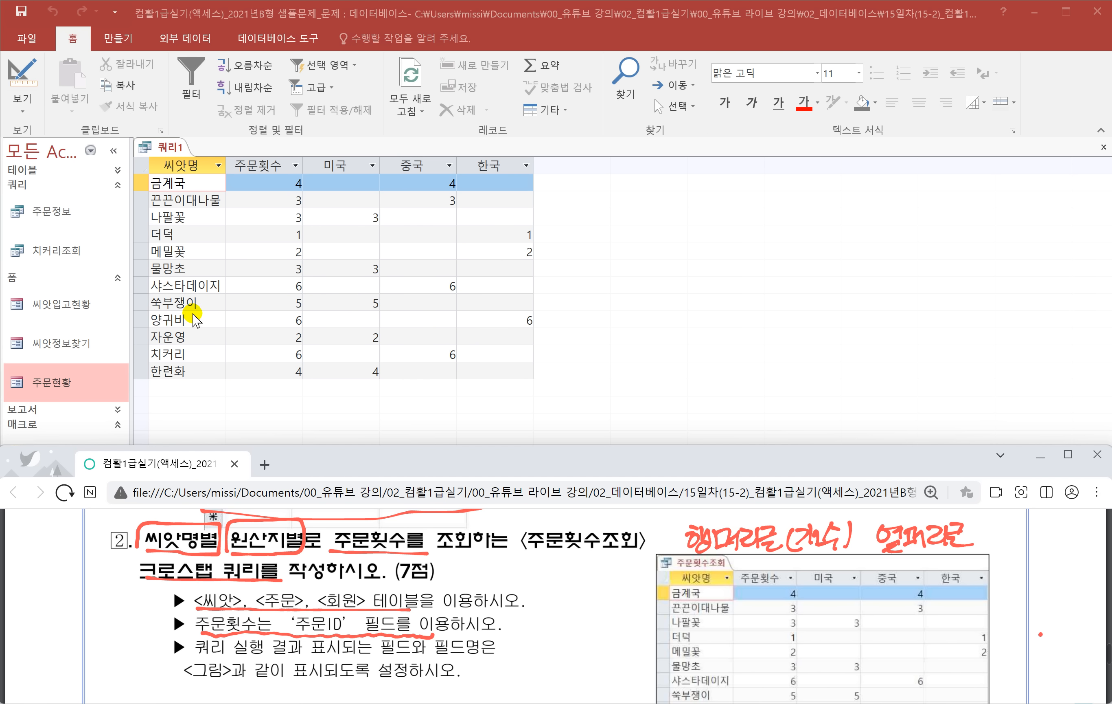
scroll(754, 656, "down", 1)
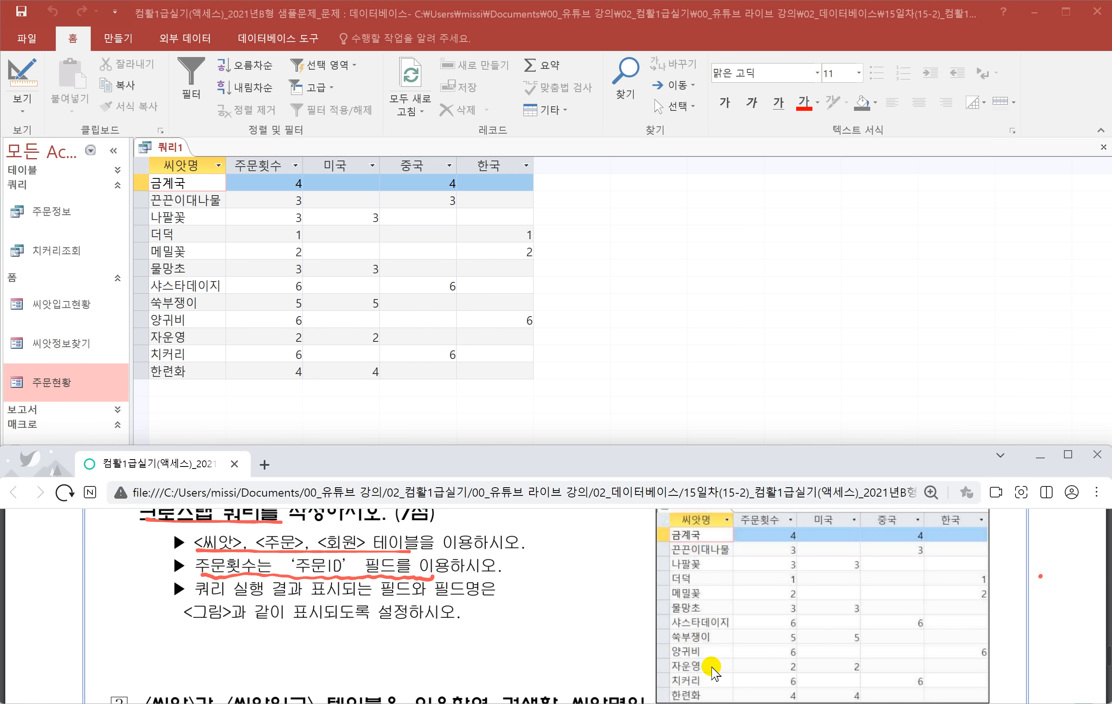
scroll(723, 671, "down", 1)
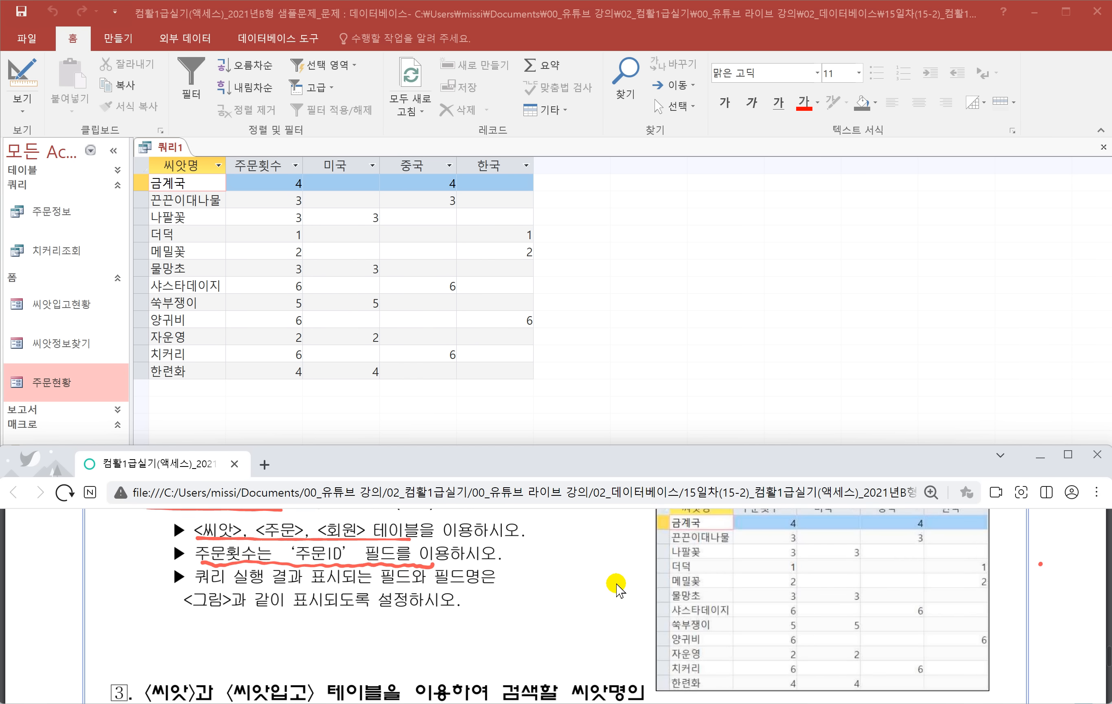
scroll(614, 584, "up", 3)
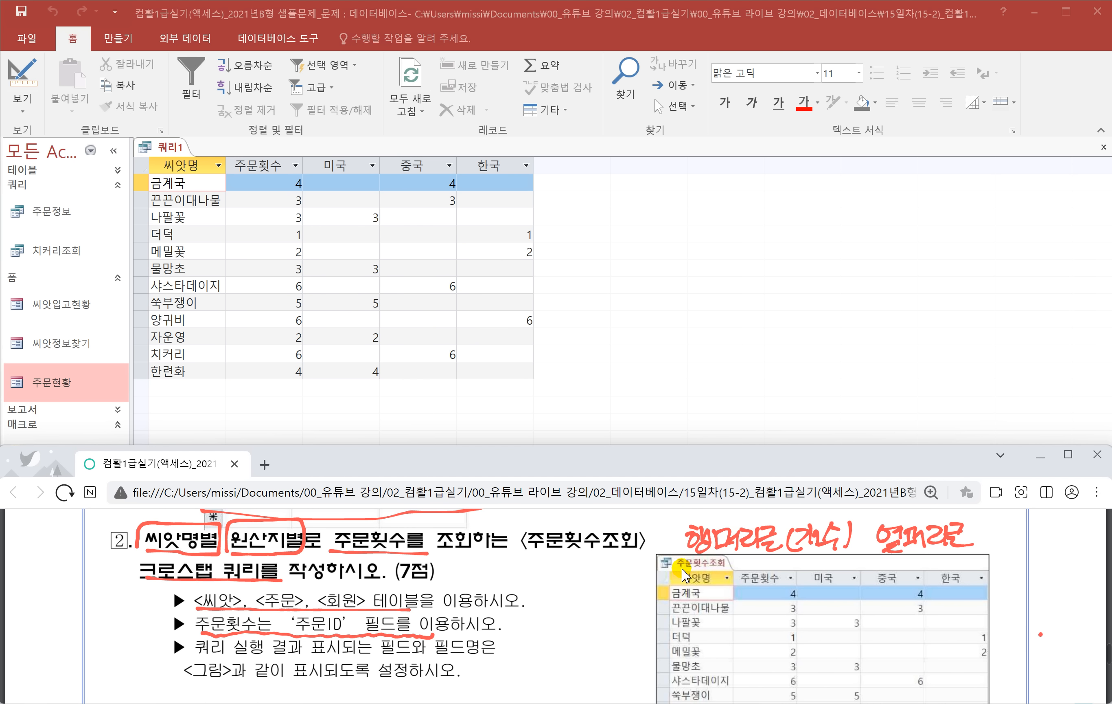
Step: Save the crosstab query as 주문횟수조회 and close it
left_click(170, 149)
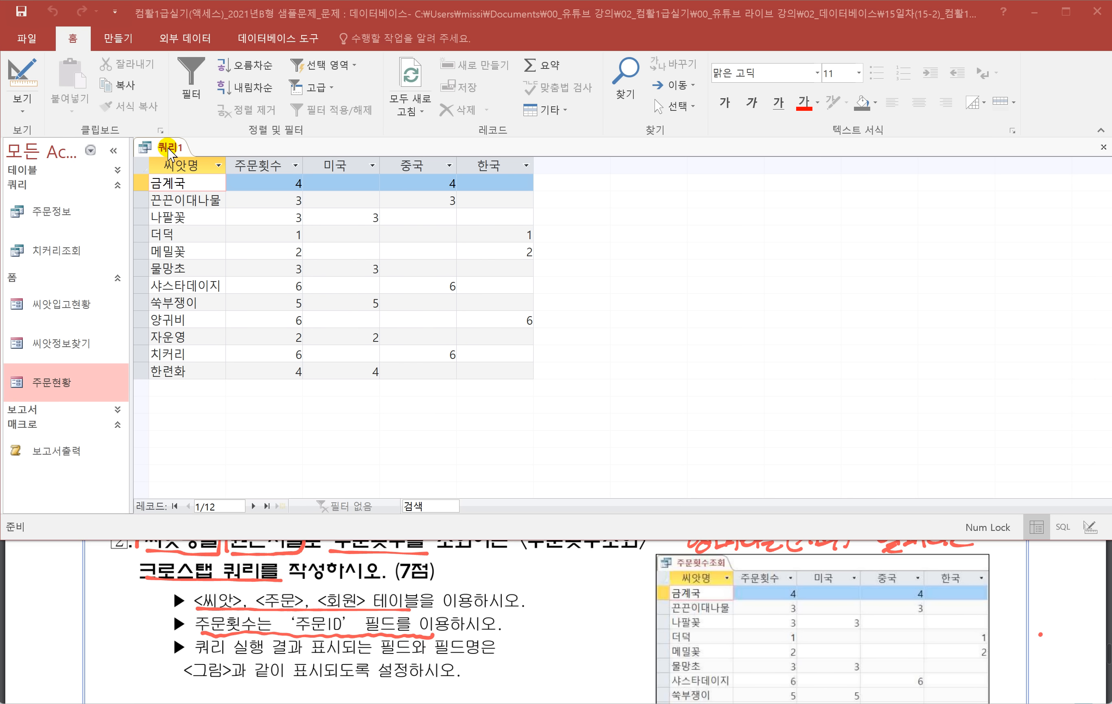
right_click(170, 149)
left_click(196, 159)
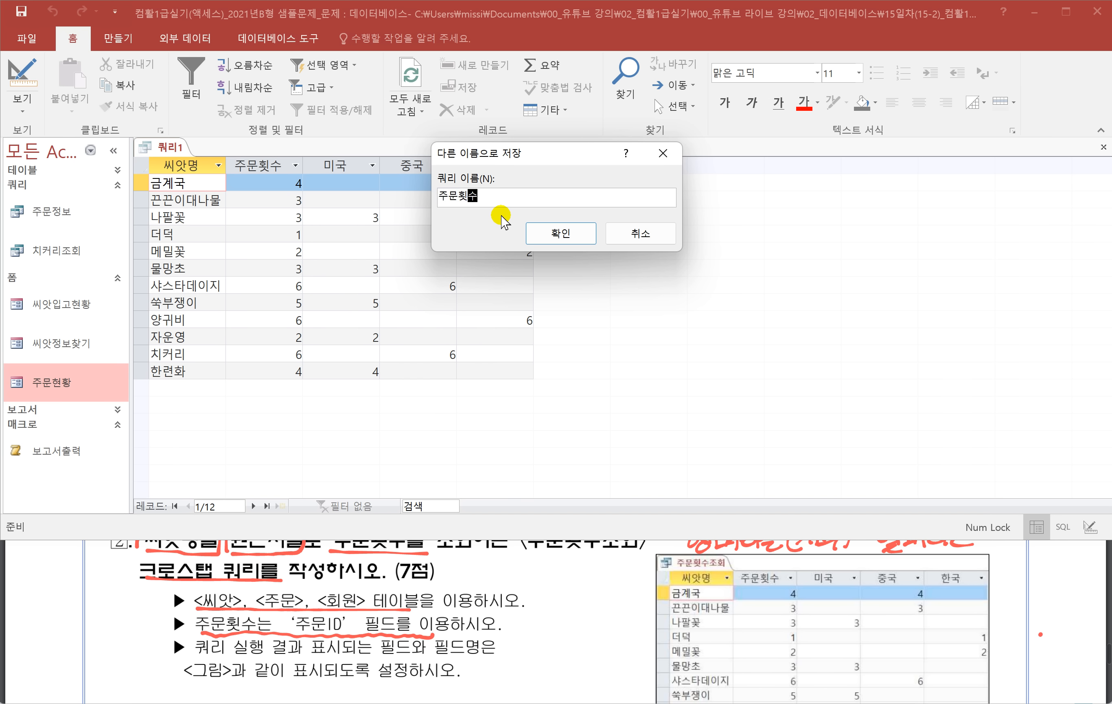
type("주문횟수조회")
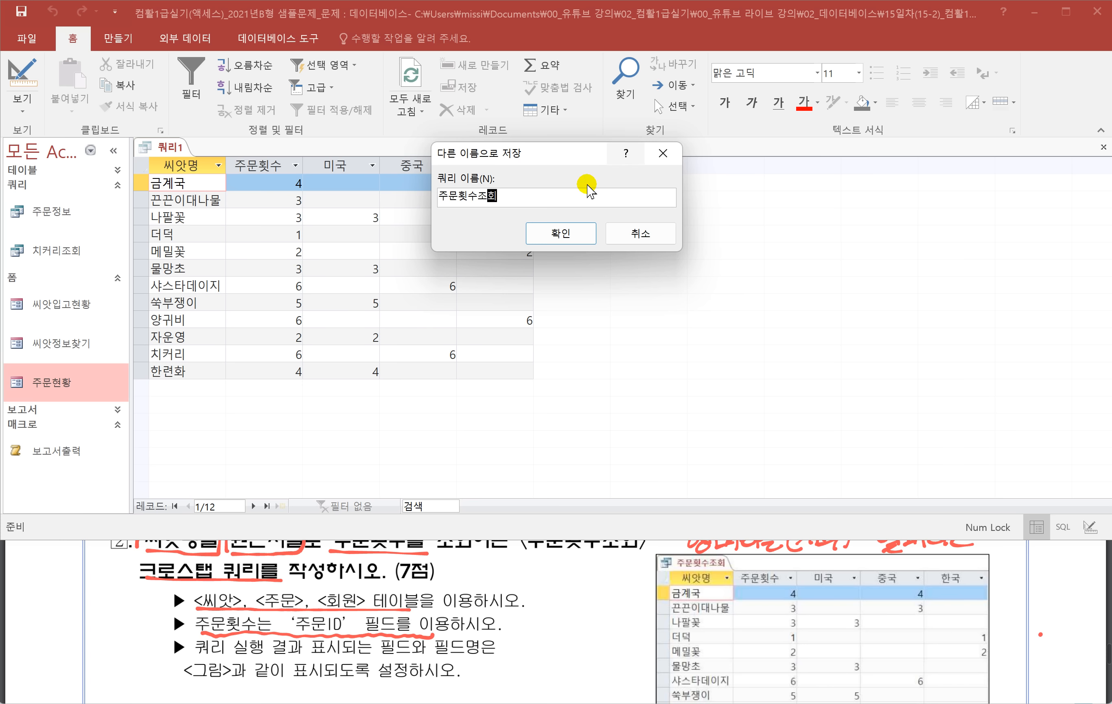
left_click(558, 235)
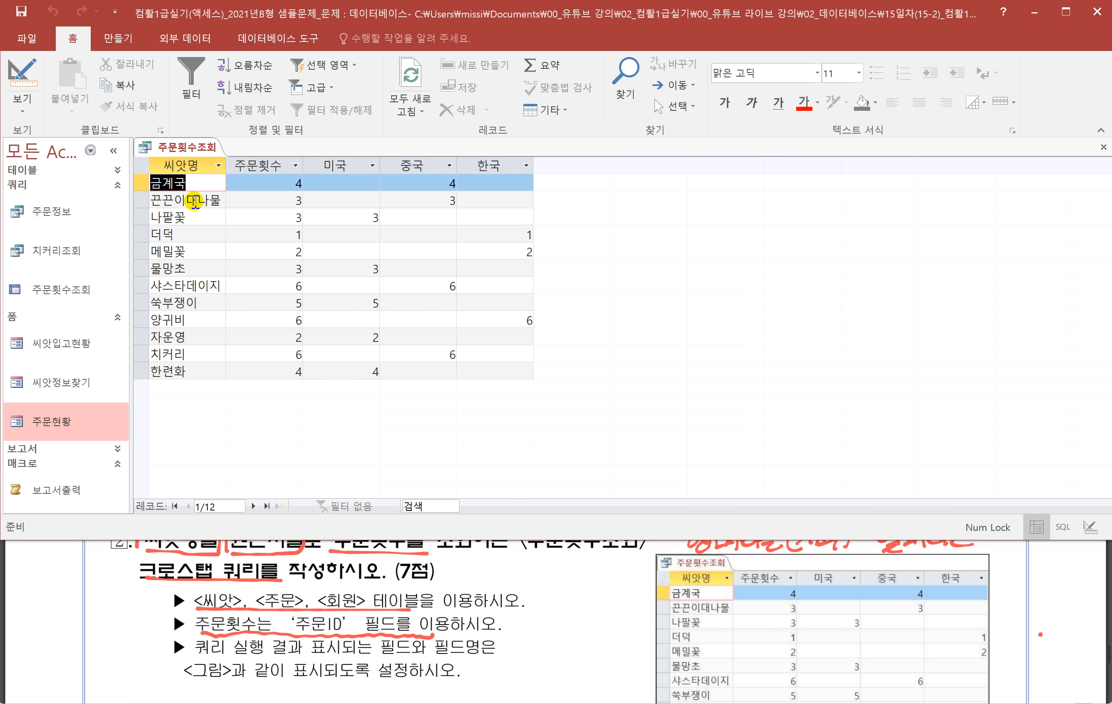
right_click(191, 147)
left_click(219, 173)
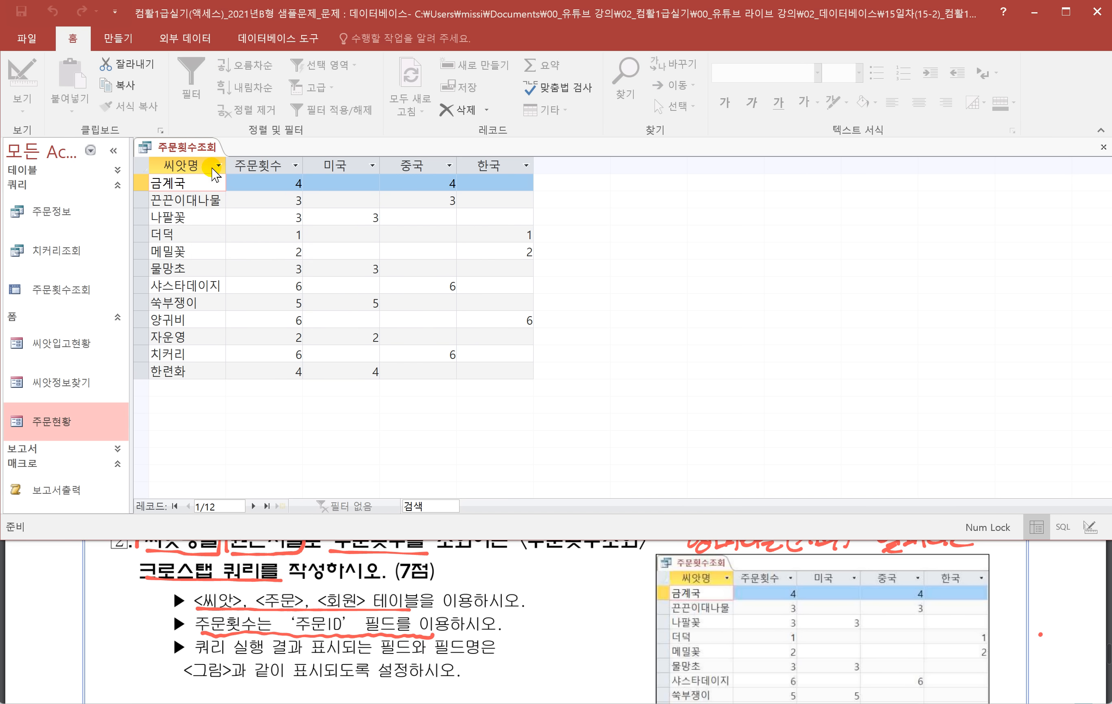
Step: Examine the exam task for the 씨앗입고조회 parameter query, noting its source tables and the partial 씨앗명 search parameter
scroll(303, 645, "down", 5)
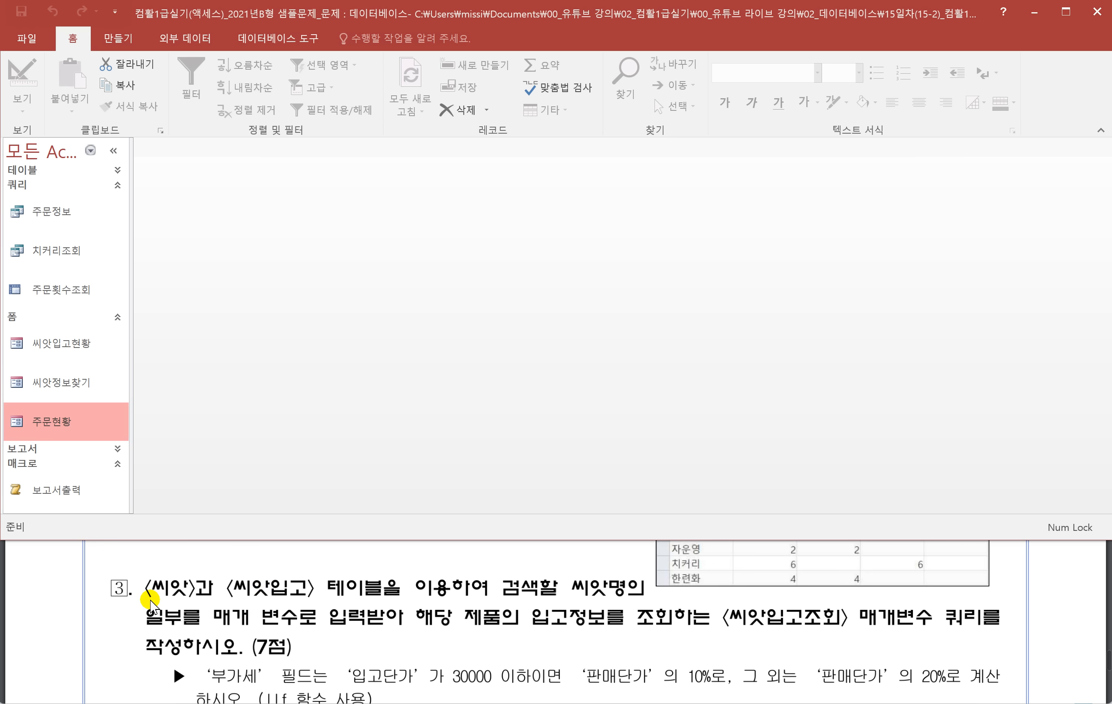
left_click_drag(147, 599, 300, 600)
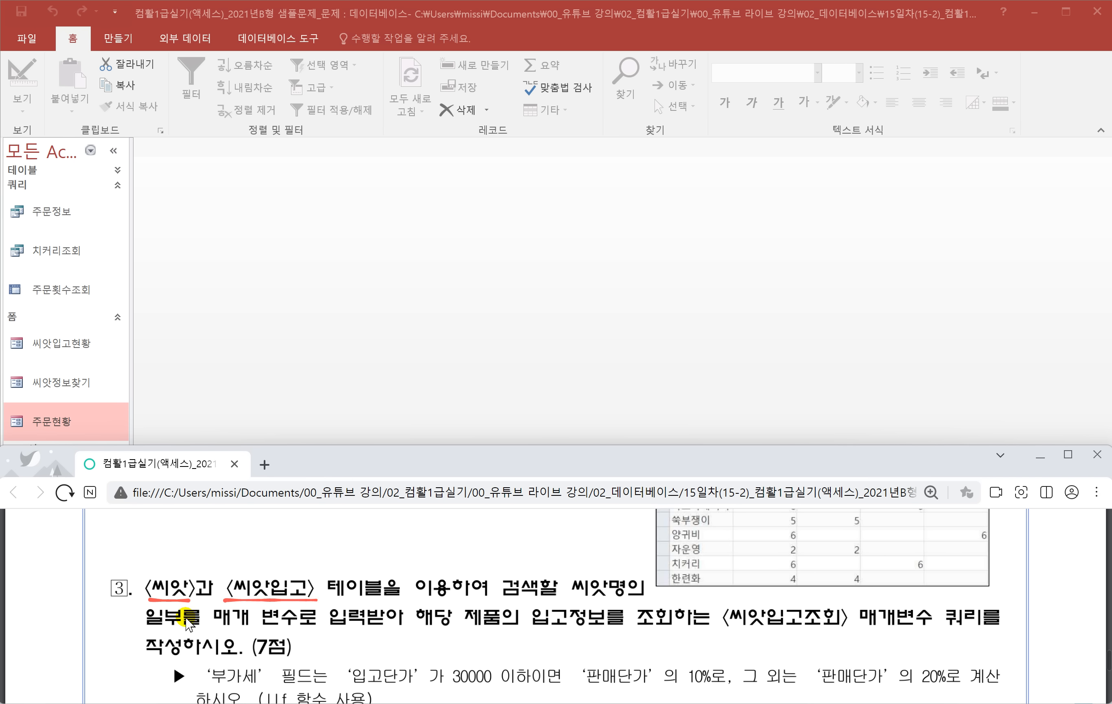
left_click_drag(563, 597, 645, 596)
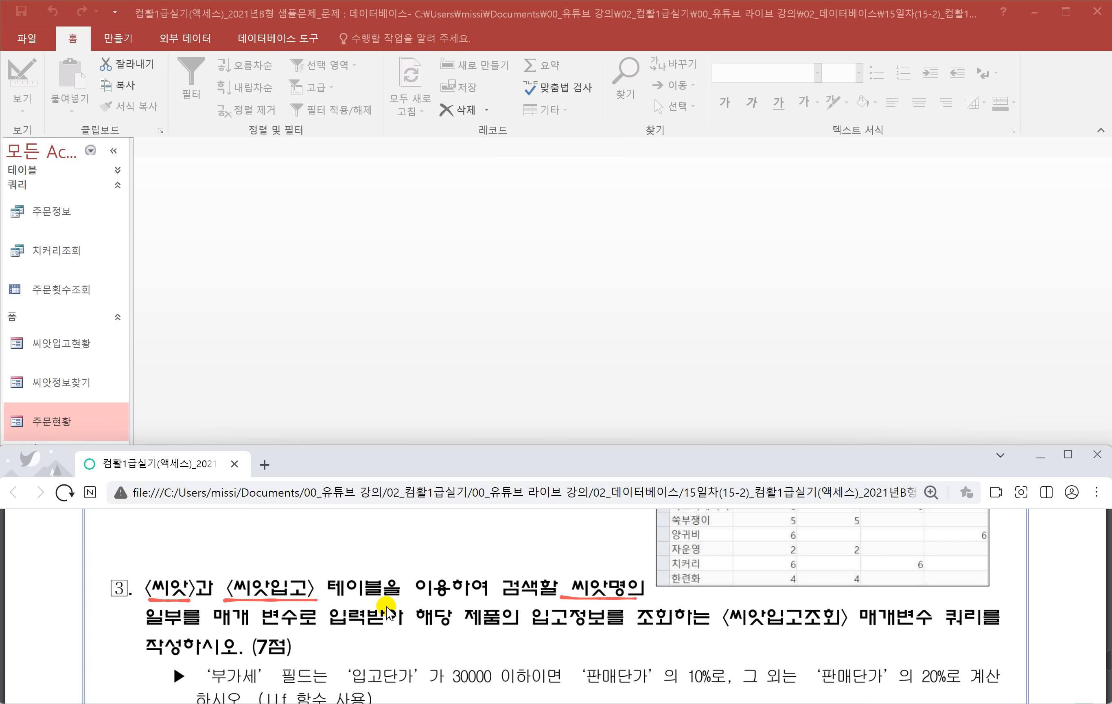
left_click_drag(154, 629, 375, 636)
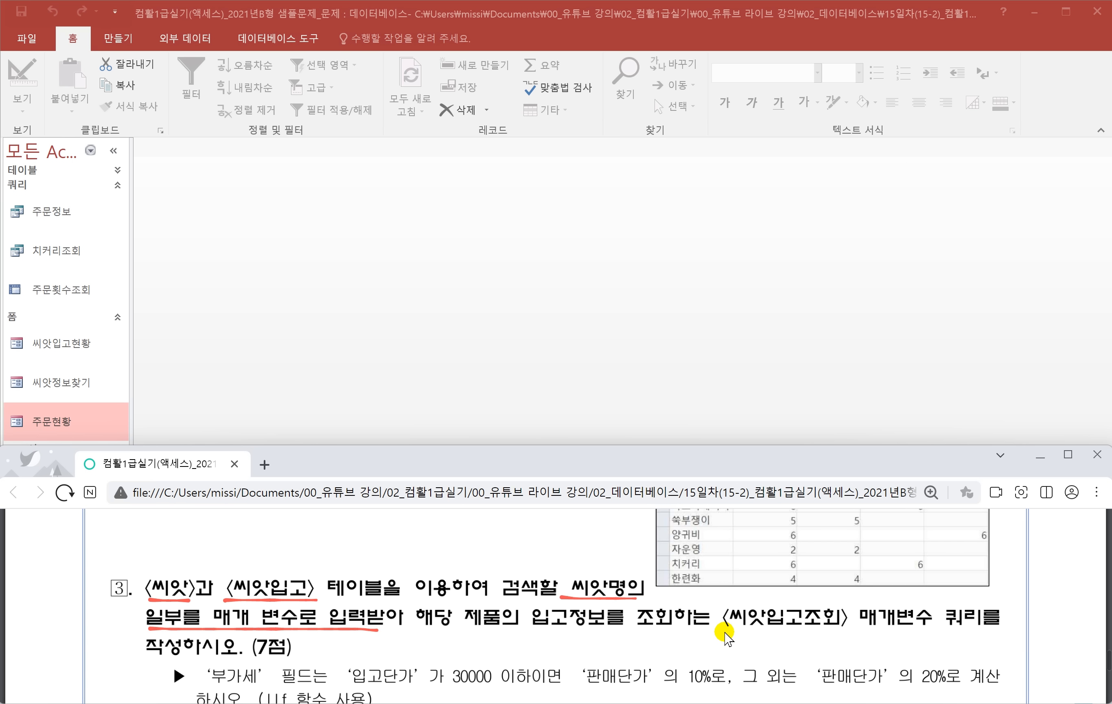
left_click_drag(726, 634, 969, 633)
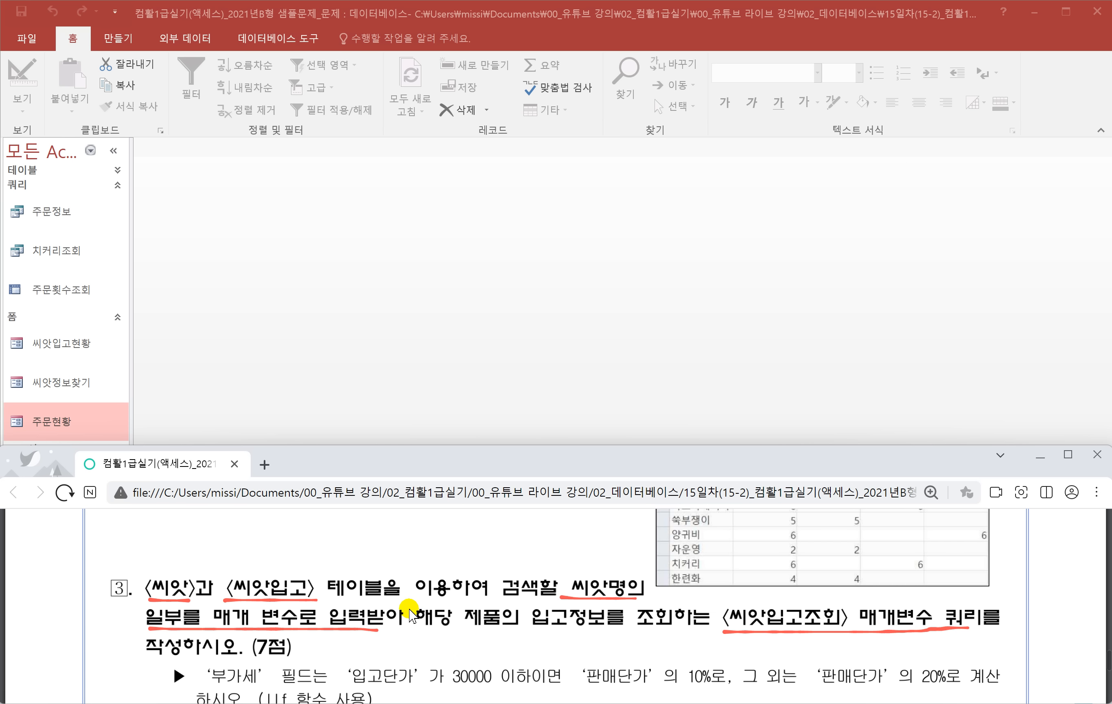
Step: Create a new query in design view with the 씨앗 and 씨앗입고 tables
left_click(186, 209)
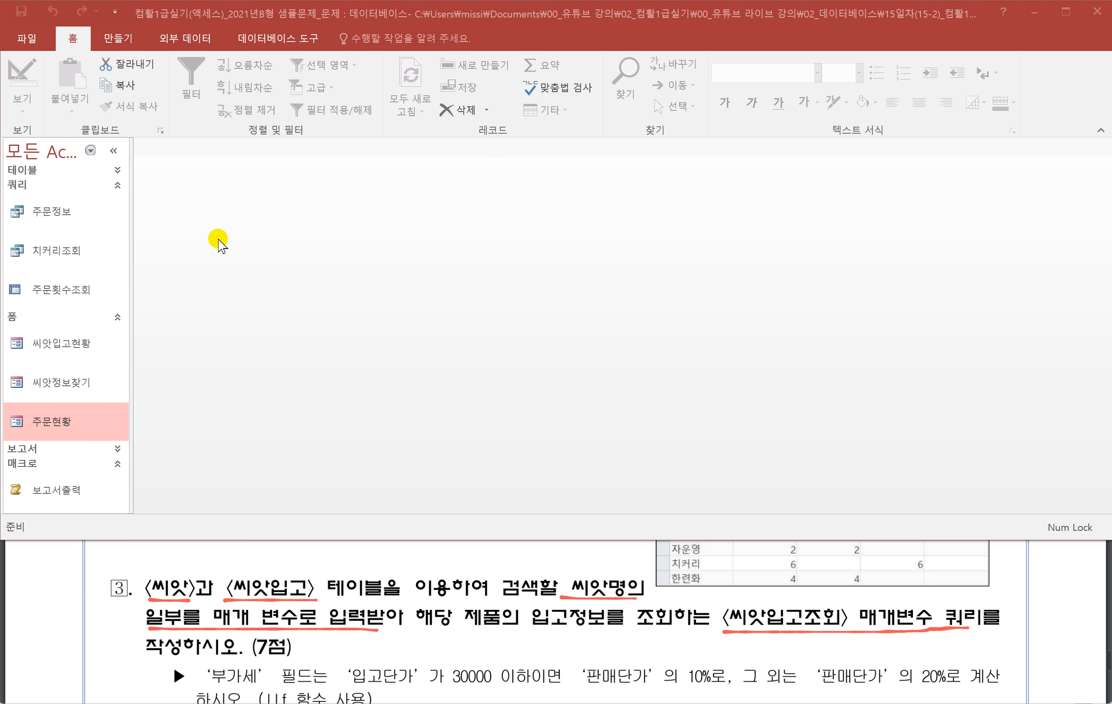
left_click(128, 46)
left_click(267, 110)
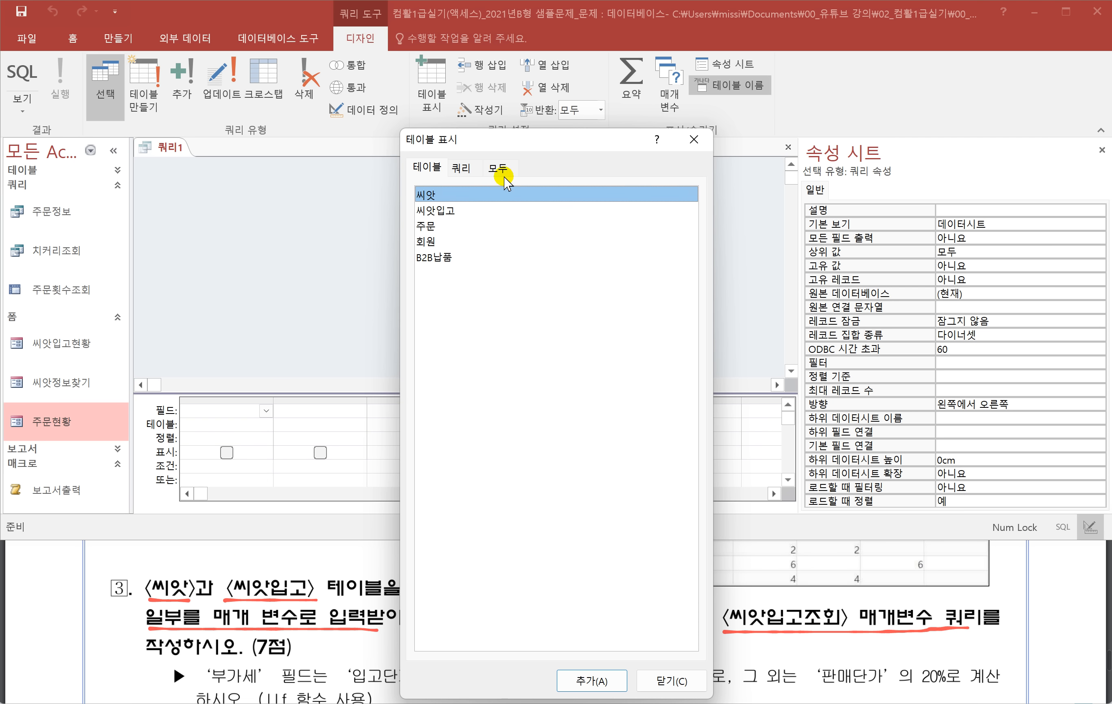
left_click_drag(507, 140, 741, 145)
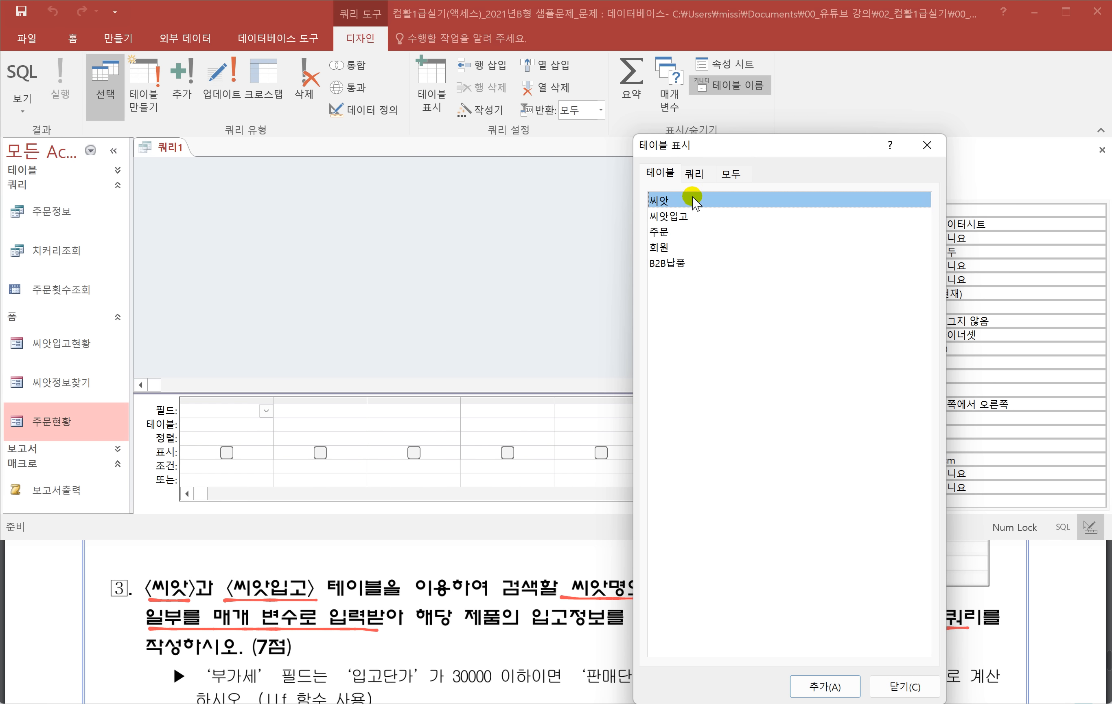
double_click(665, 199)
double_click(680, 216)
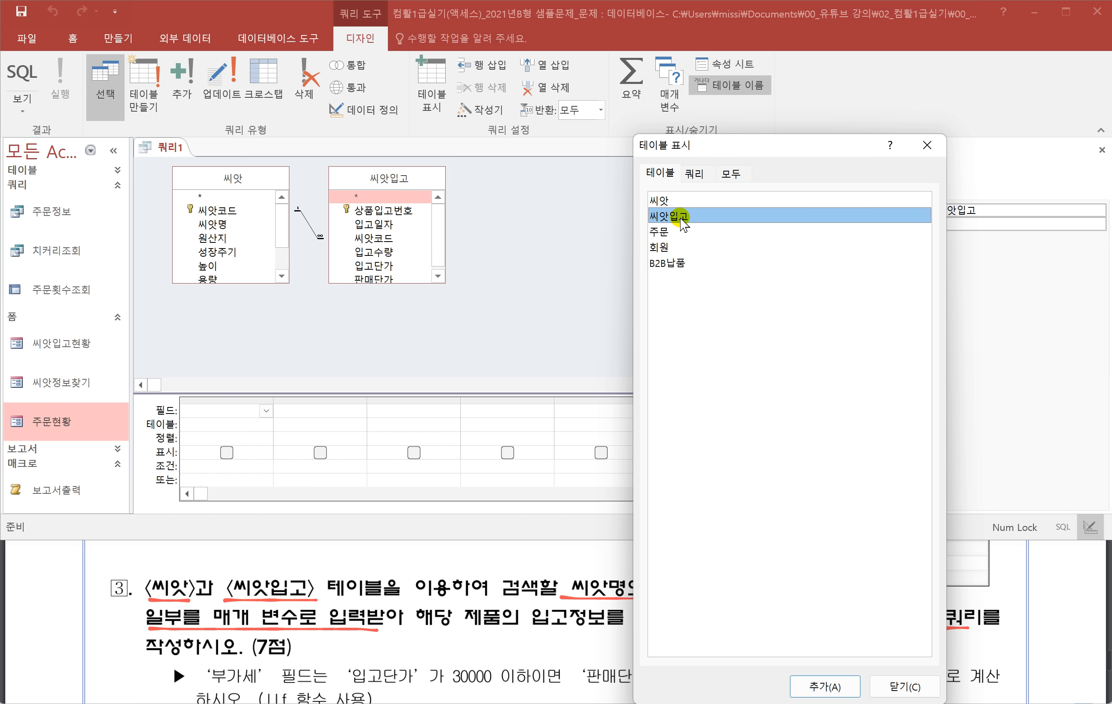
left_click(889, 690)
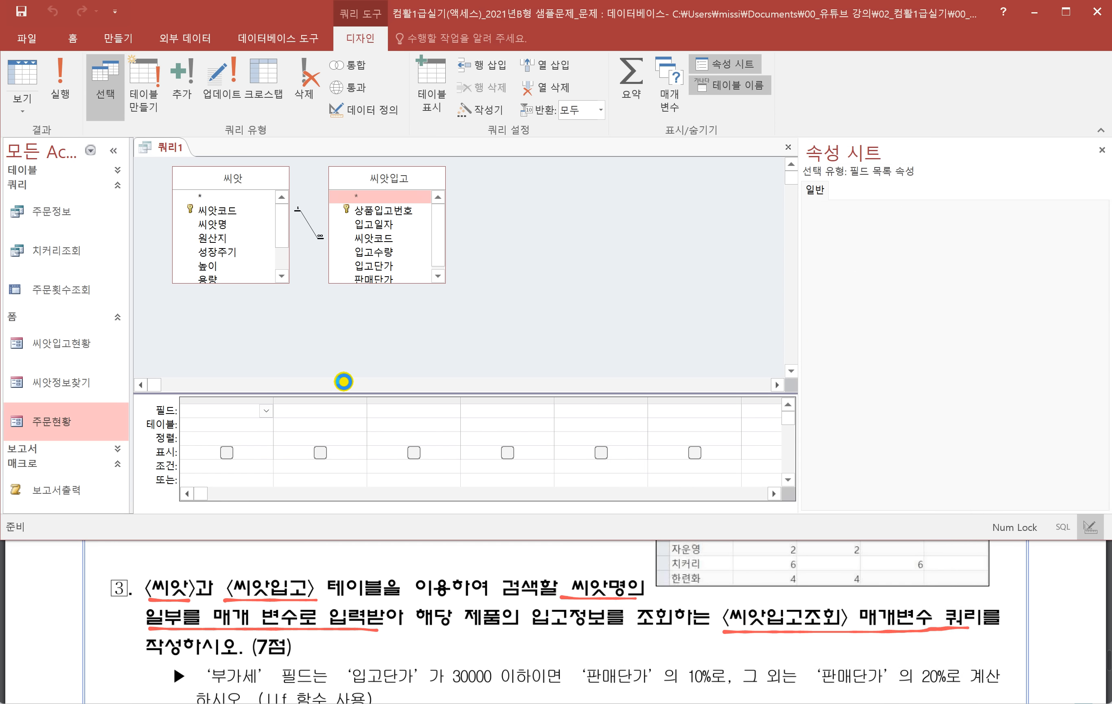
Step: Enlarge the query design grid and add the fields 입고일자, 씨앗명, 입고수량, 입고단가 and 판매단가
left_click_drag(356, 321, 355, 312)
scroll(533, 640, "down", 1)
scroll(533, 640, "down", 1)
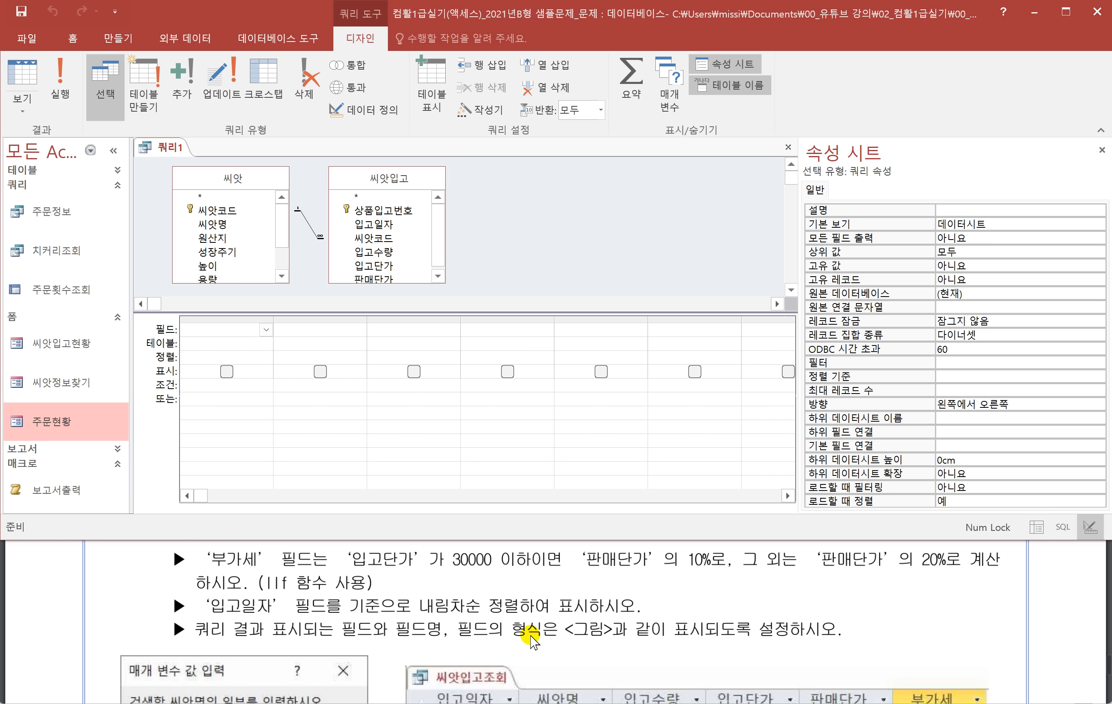
scroll(498, 623, "down", 1)
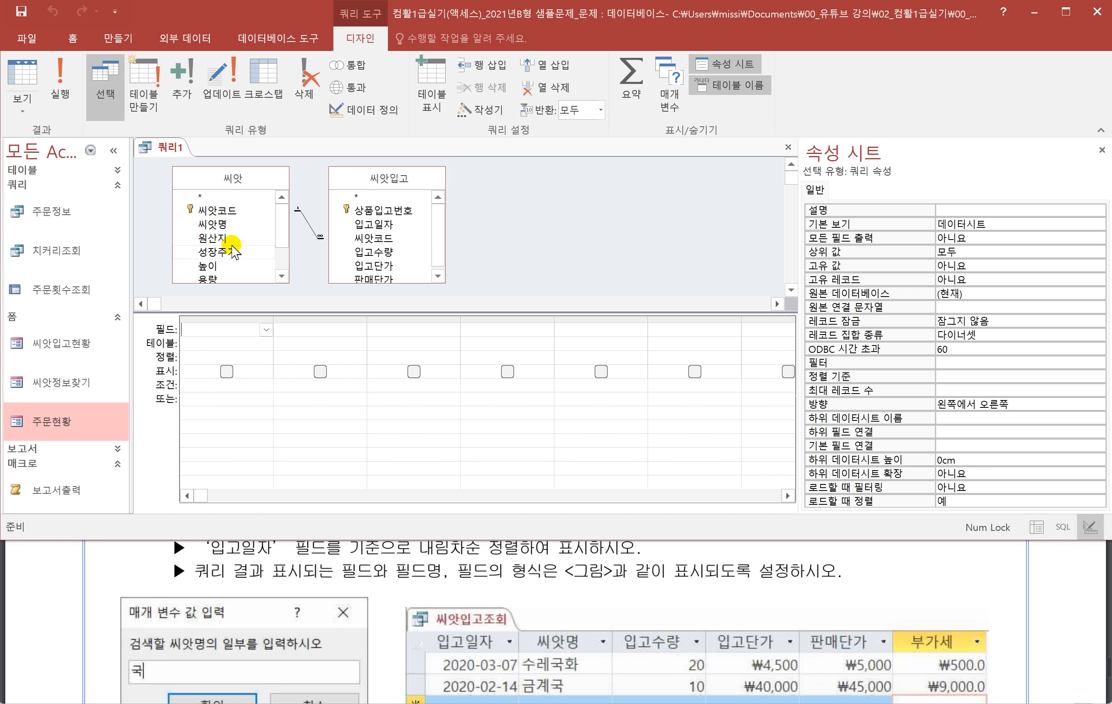
double_click(386, 228)
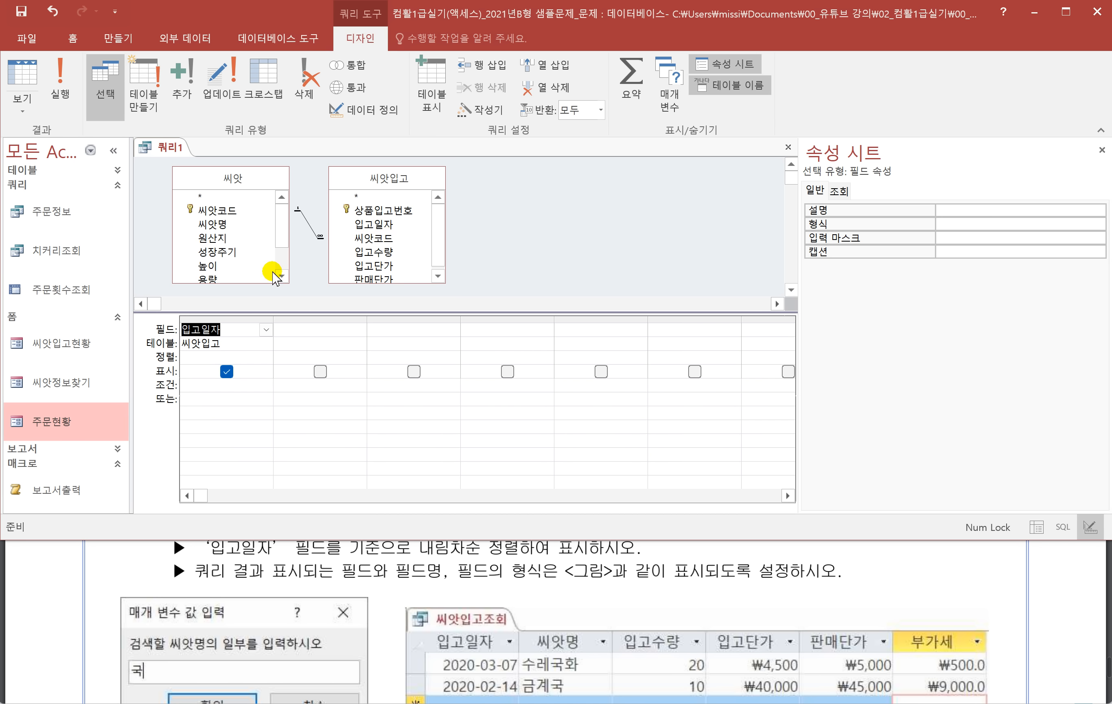
double_click(219, 225)
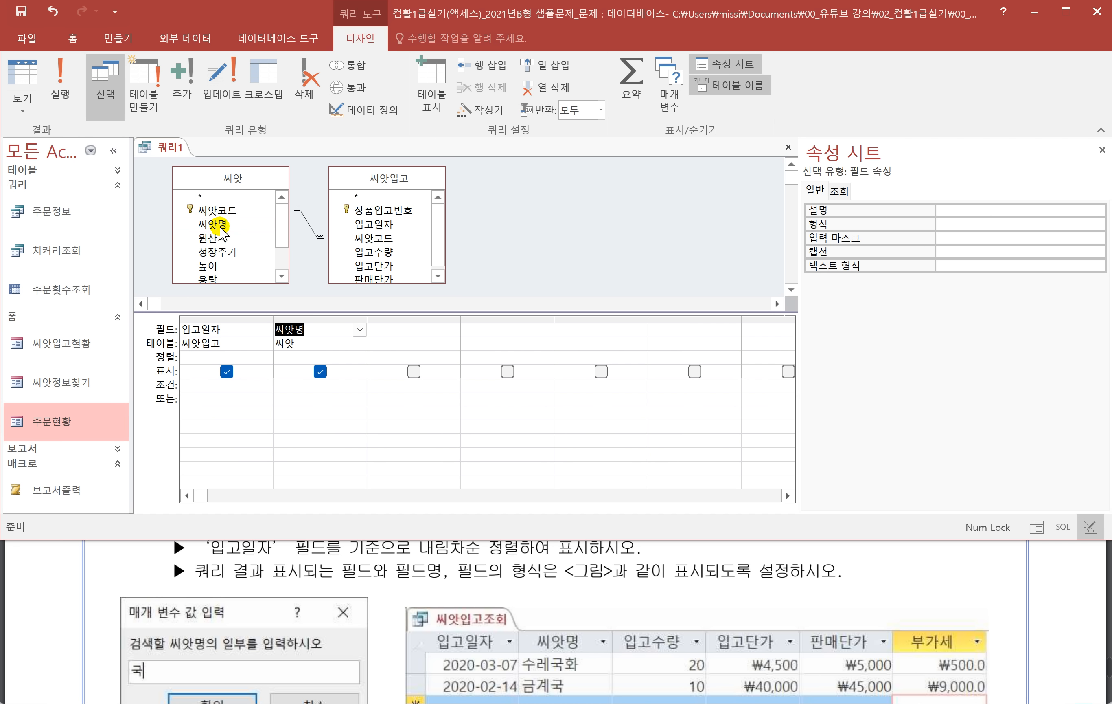
left_click(384, 254)
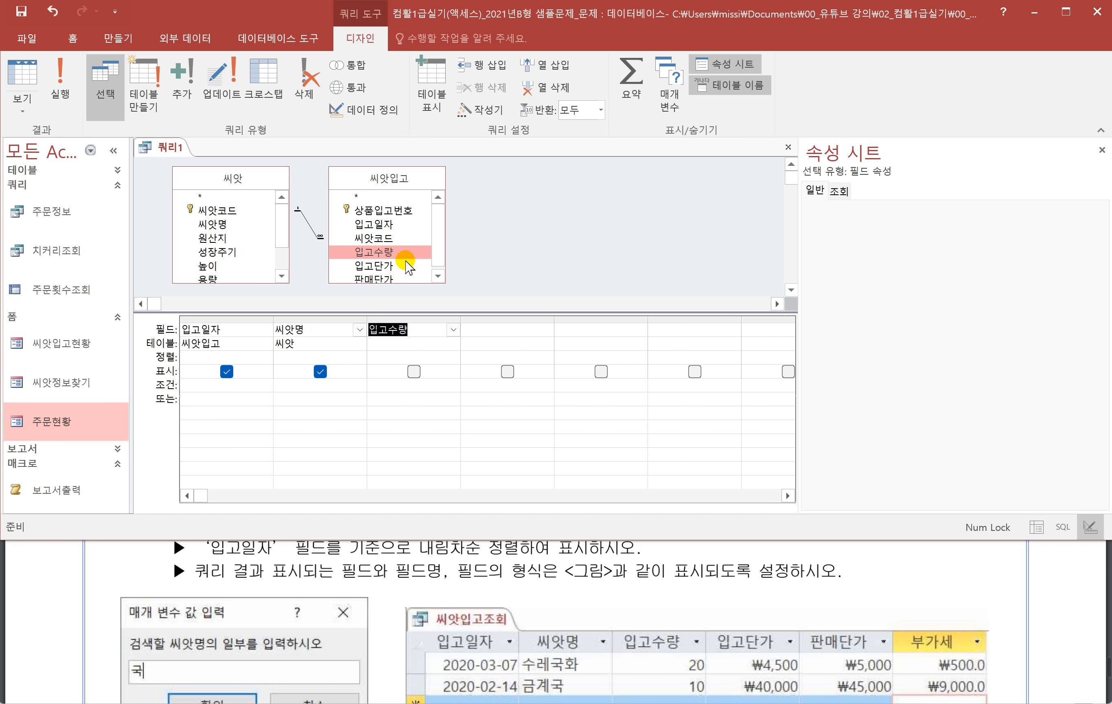
double_click(403, 265)
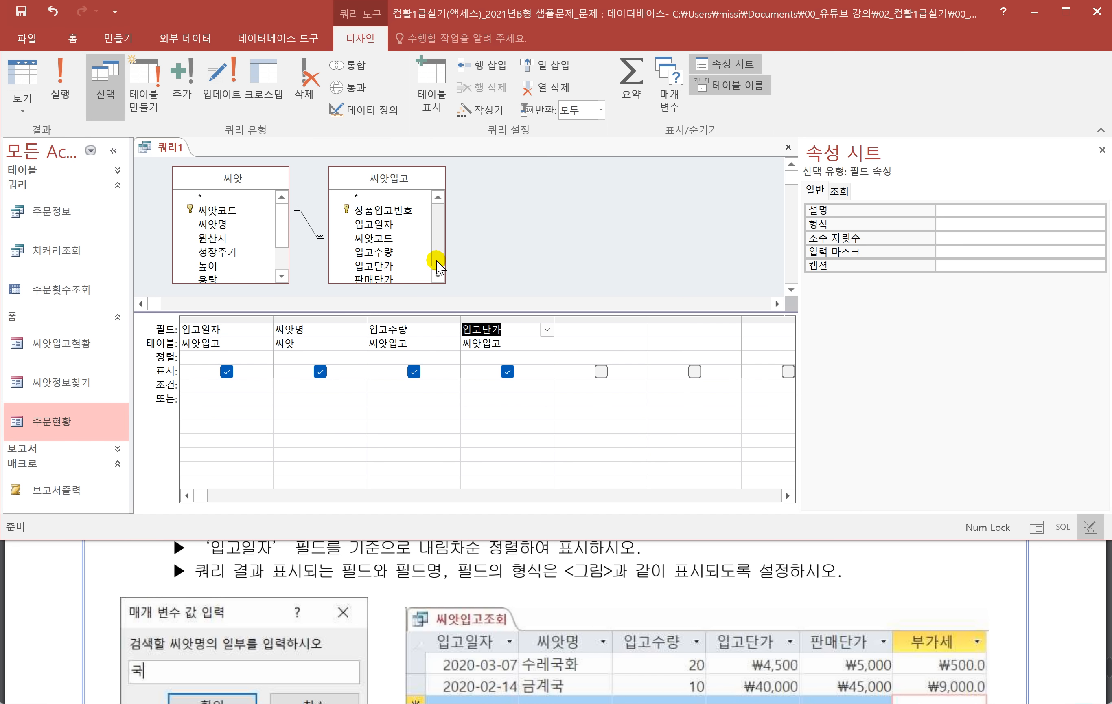
scroll(430, 274, "down", 1)
left_click(377, 276)
double_click(377, 277)
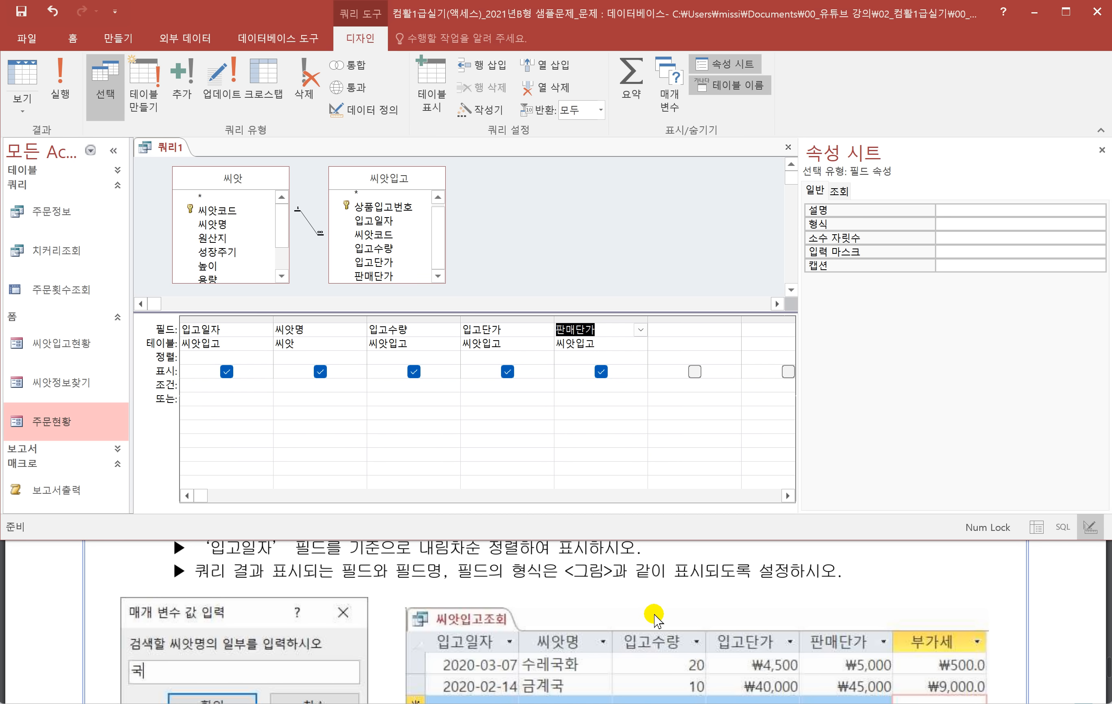
Step: Examine the exam task's 부가세 calculation rule, underlining its conditions, and read the sorting and display requirements with the sample result
scroll(488, 605, "up", 3)
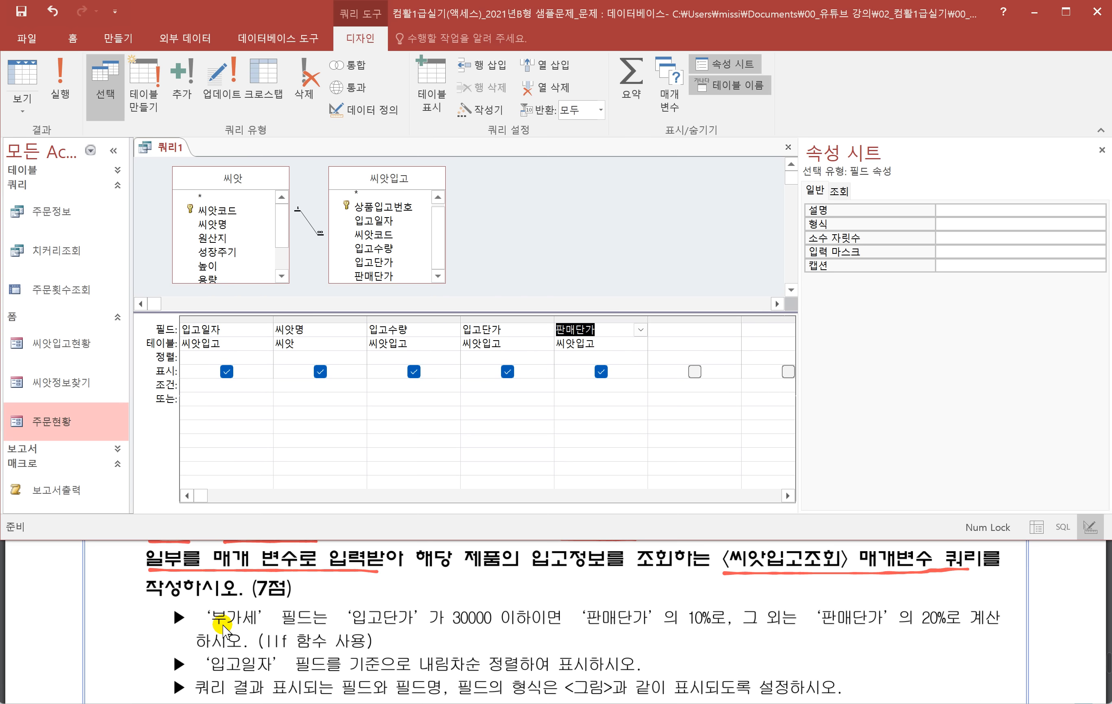
left_click_drag(222, 624, 717, 630)
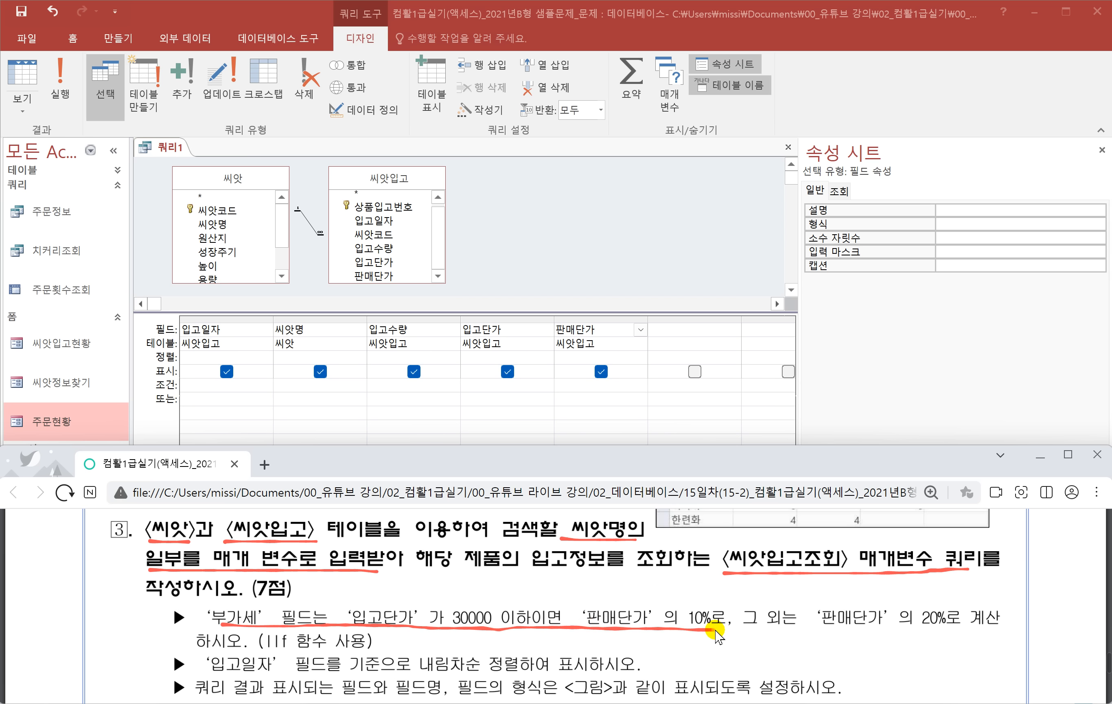
left_click_drag(816, 630, 971, 630)
scroll(363, 652, "down", 2)
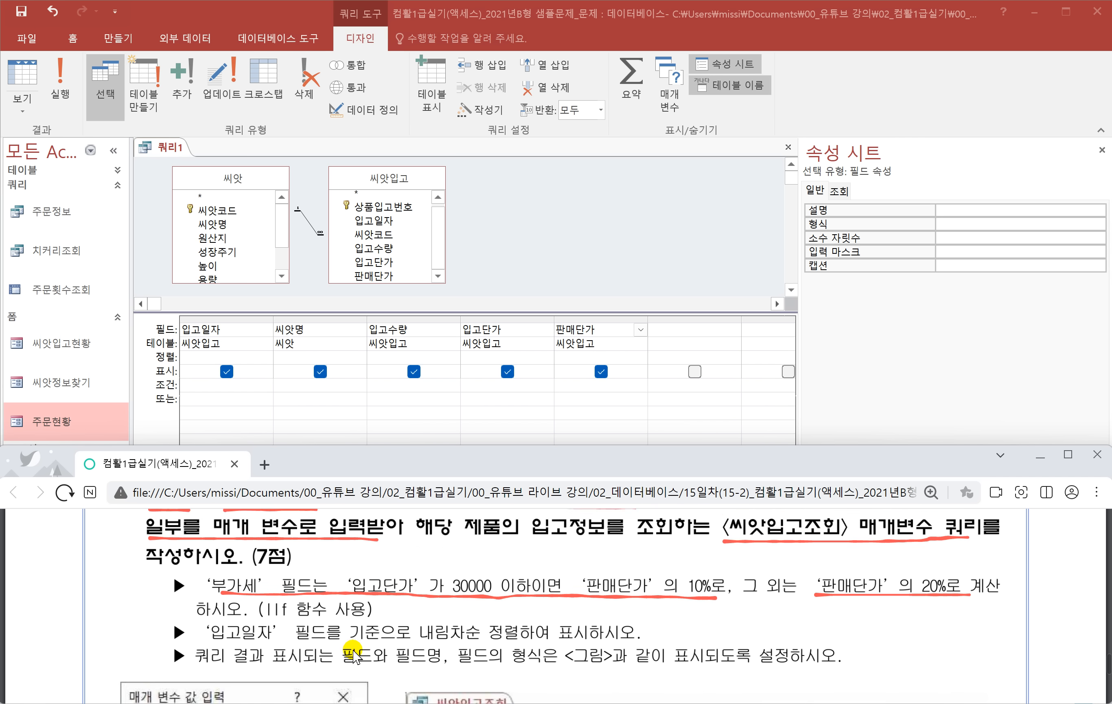
scroll(354, 652, "down", 2)
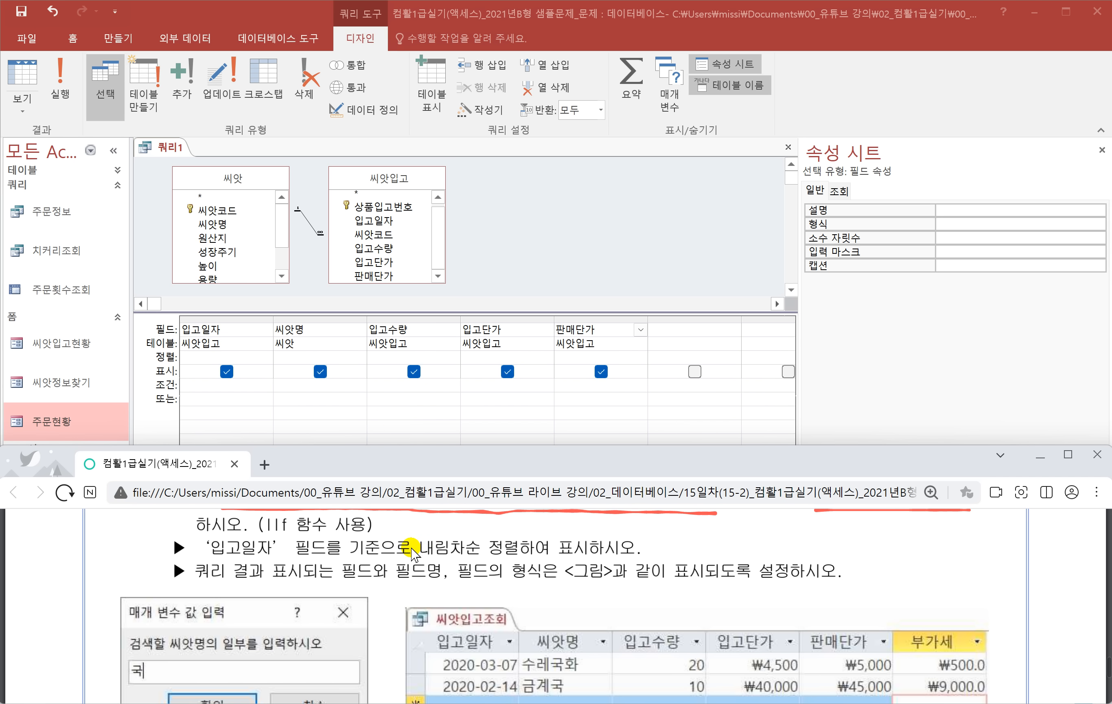
scroll(430, 558, "up", 2)
scroll(488, 581, "down", 2)
scroll(486, 579, "down", 2)
scroll(487, 579, "up", 4)
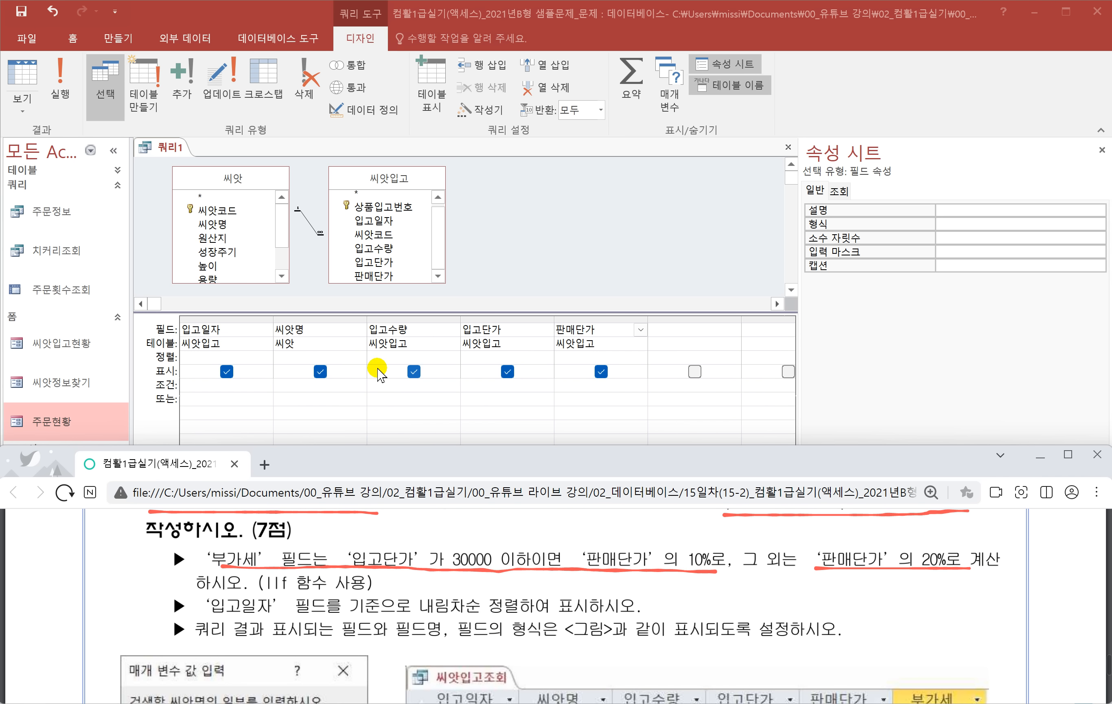
Step: Add the calculated field 부가세: iif([입고단가]<=30000,[판매단가]*0.1,[판매단가]*0.2) in the next empty column
left_click(670, 329)
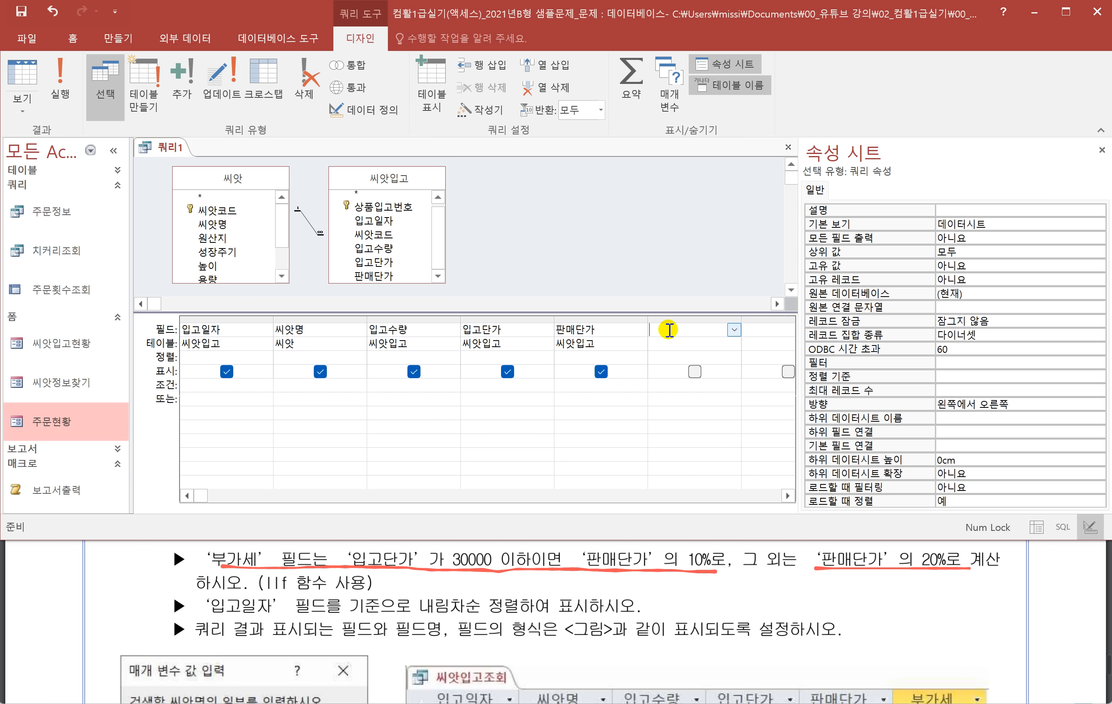
right_click(669, 329)
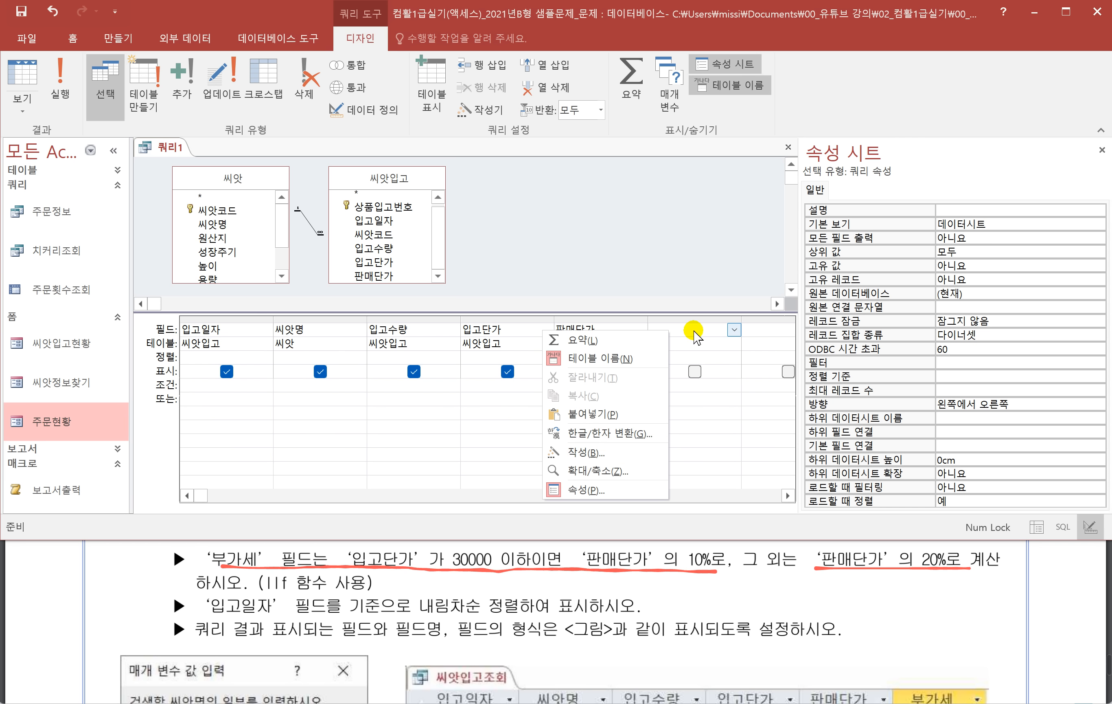
left_click(616, 471)
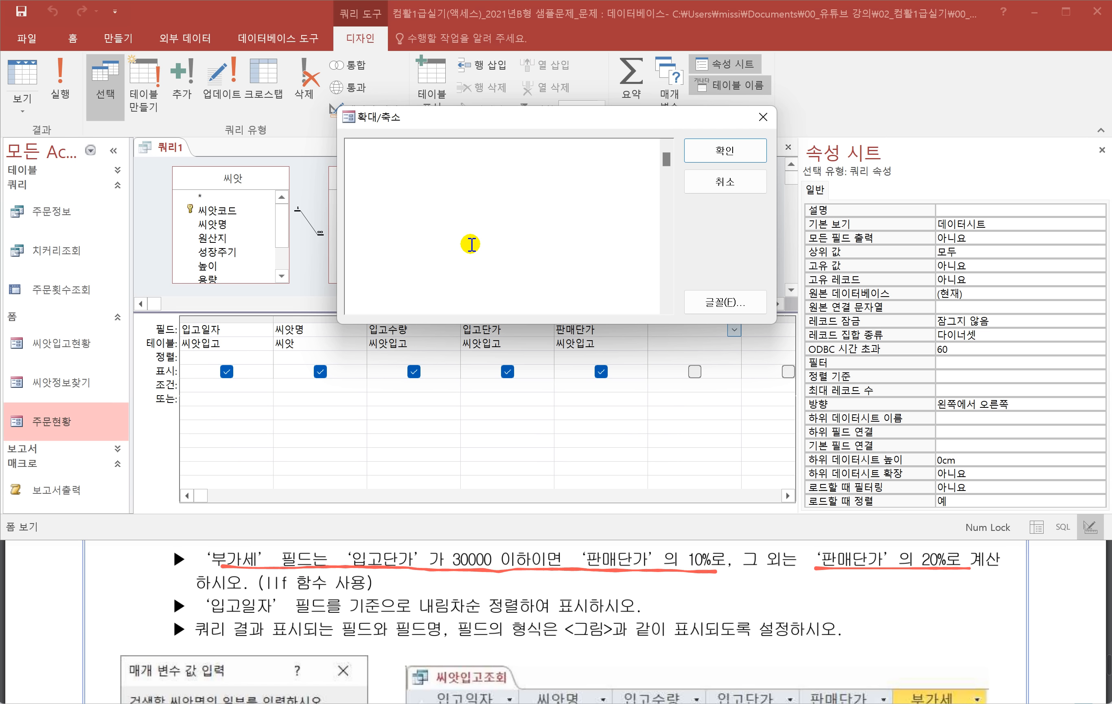
type("부가세:")
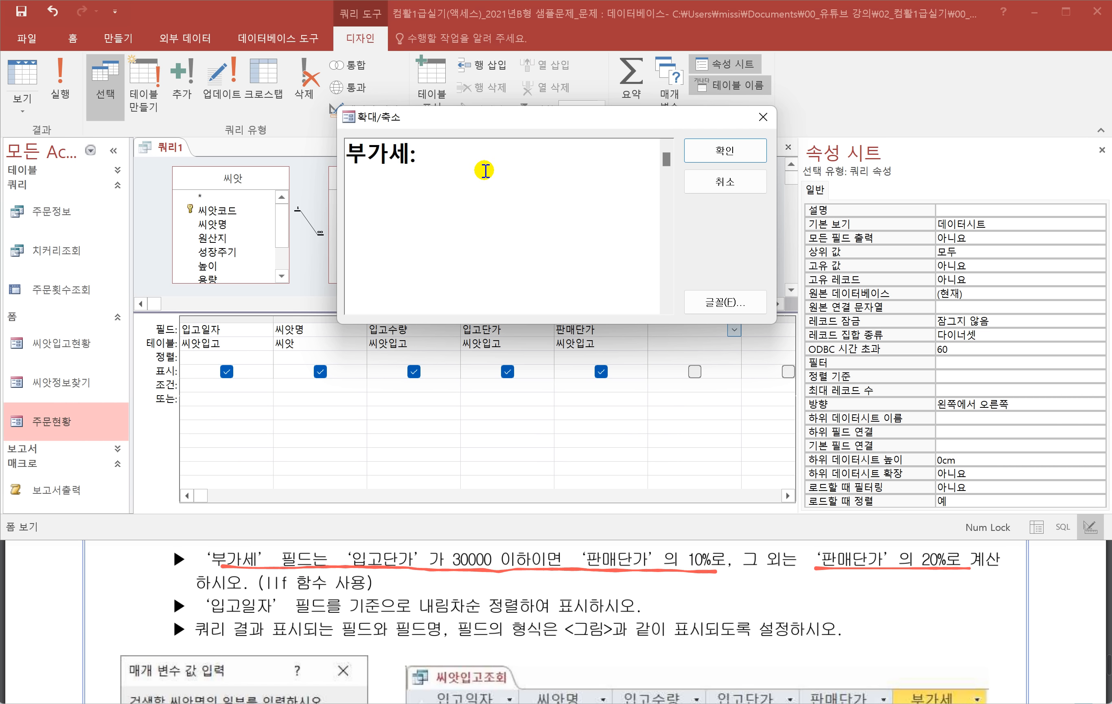
type("iif([입고단가")
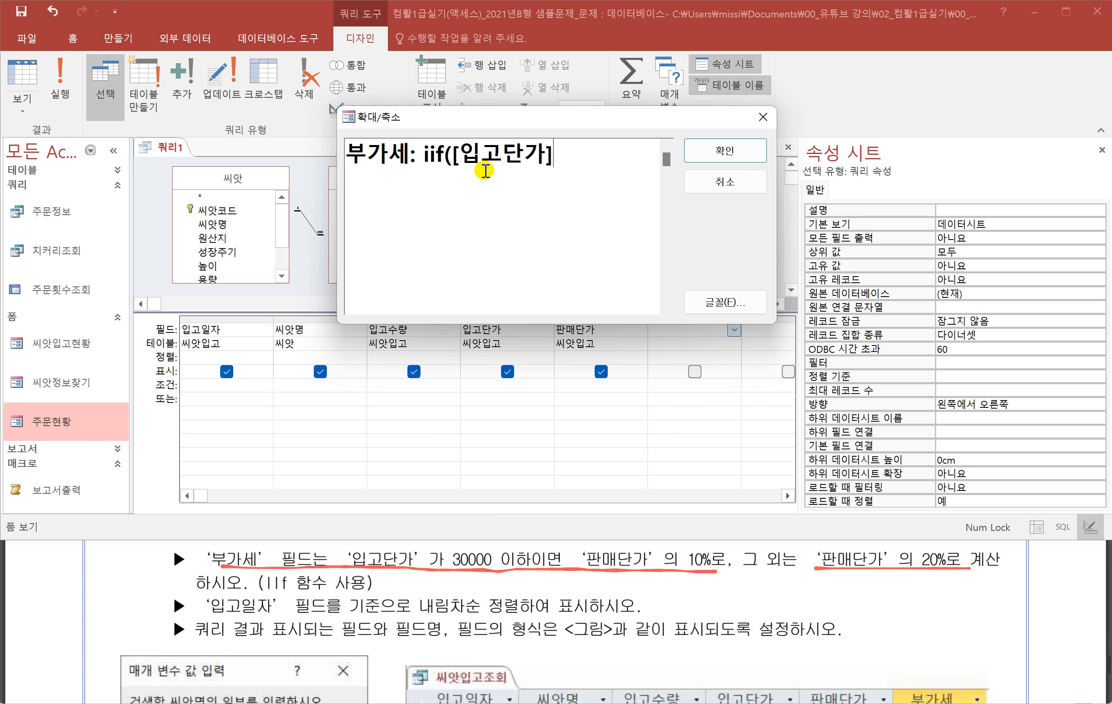
type("]<=30000")
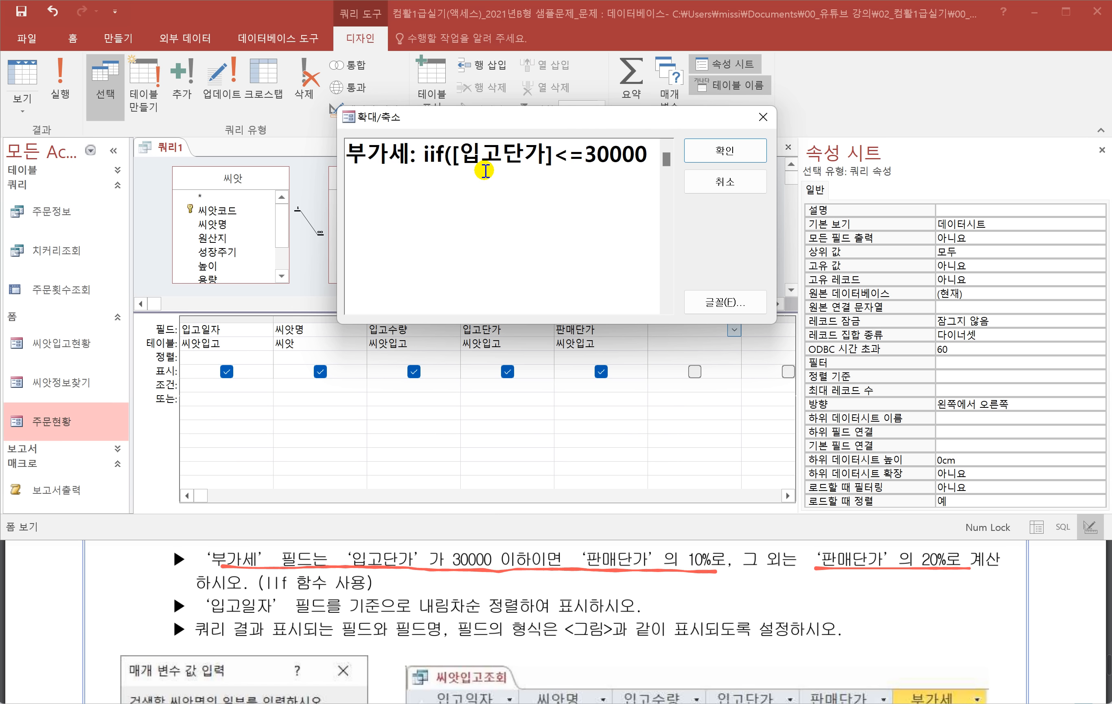
type(",[")
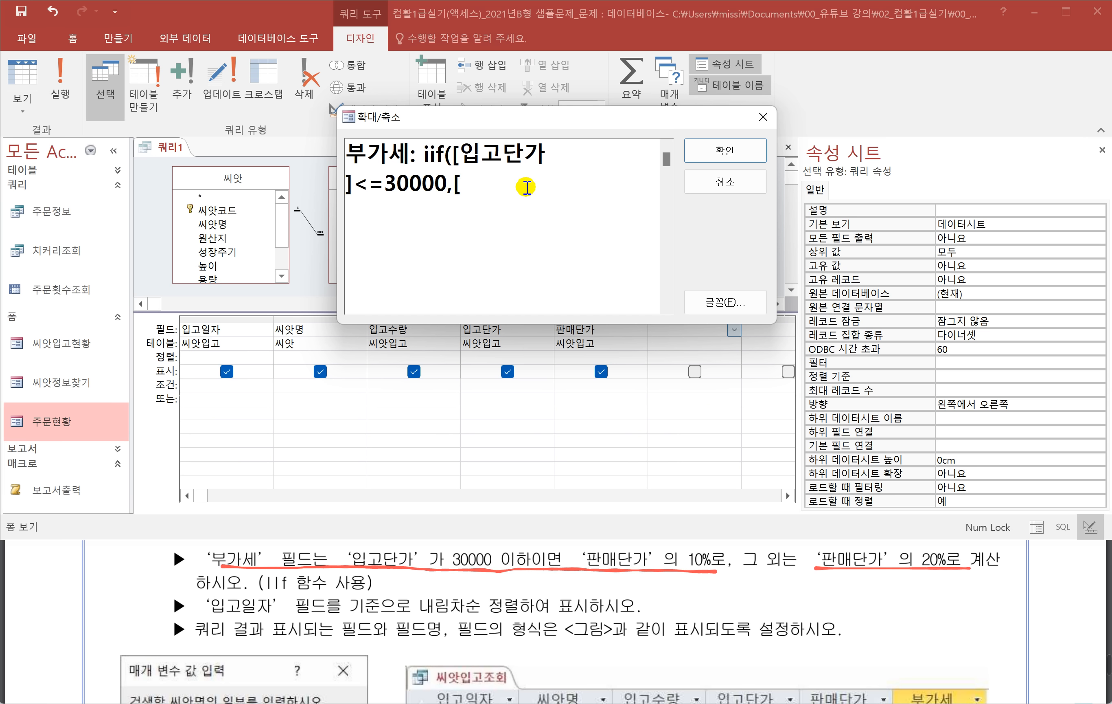
type("vk")
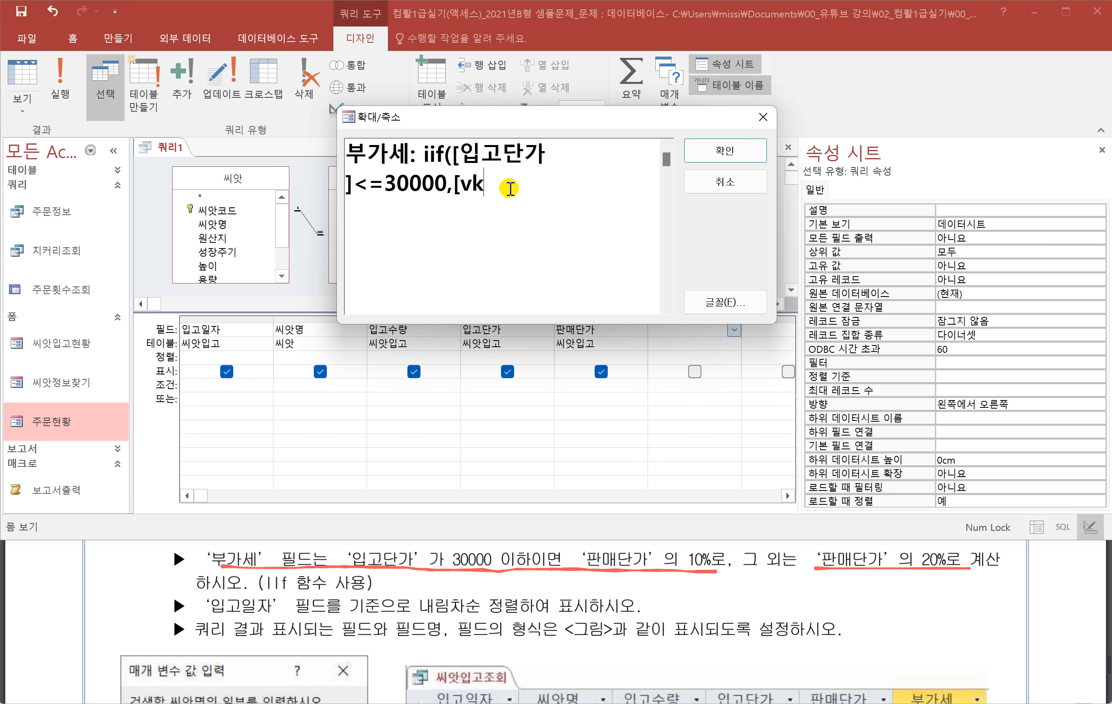
type("s판매단가")
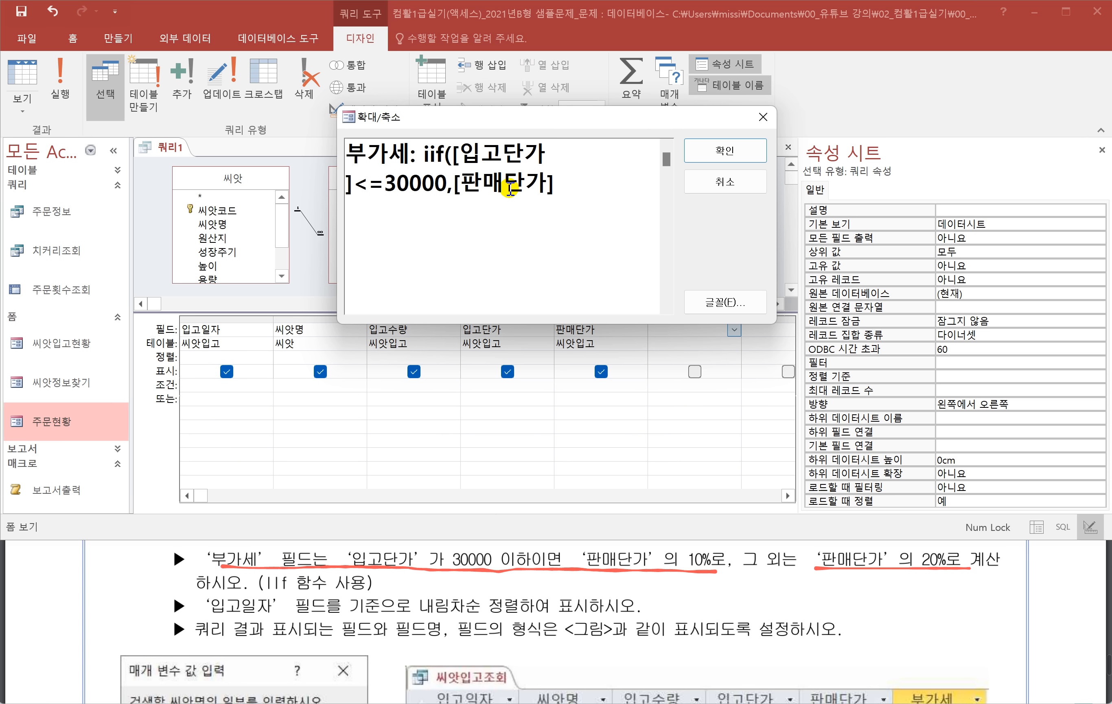
type("]*0")
type("[판매단가]*0.2")
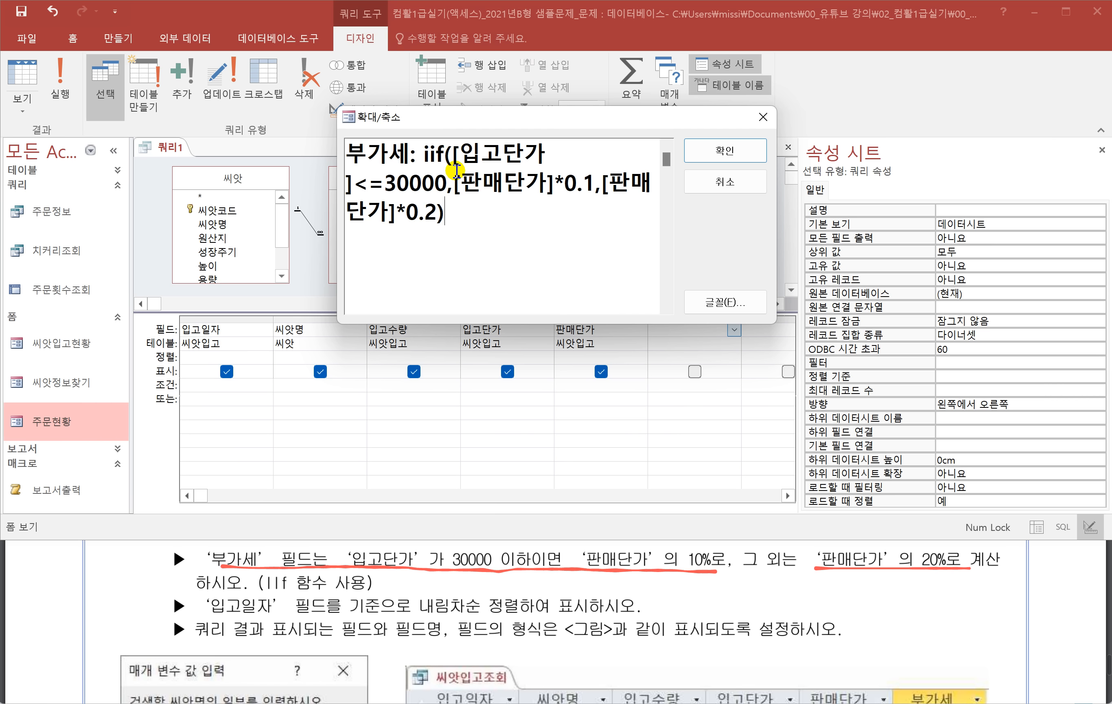
left_click(719, 150)
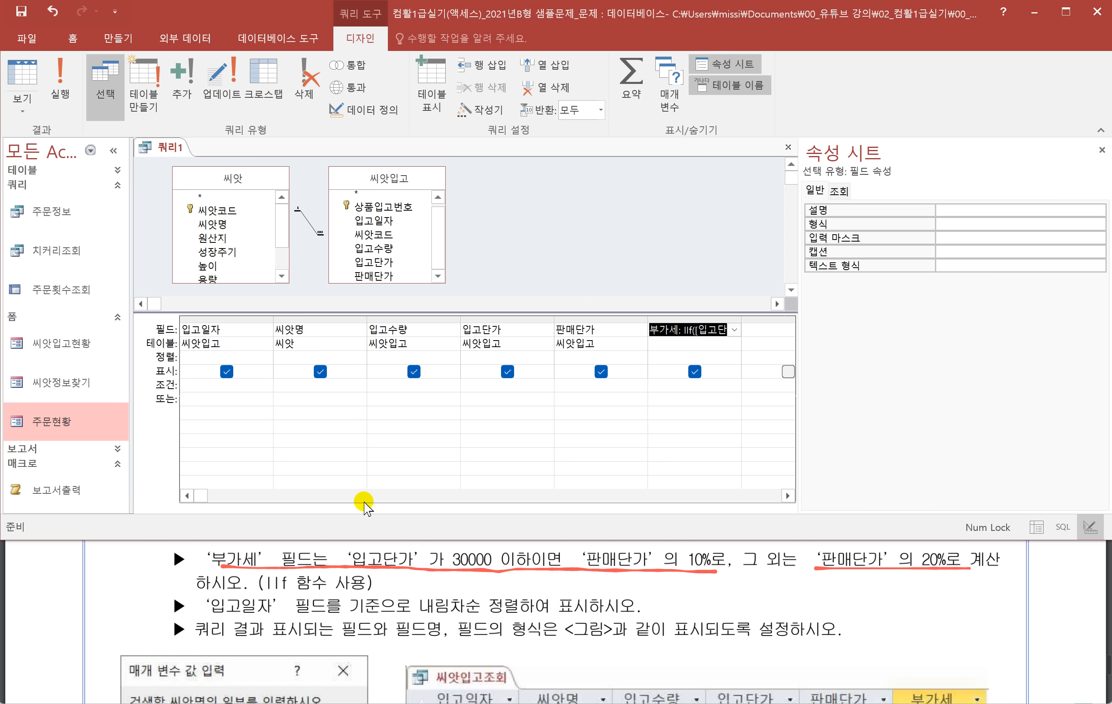
Step: Circle the parameter prompt text in the exam sample and open the 씨앗명 criteria in the Zoom box
scroll(340, 615, "down", 2)
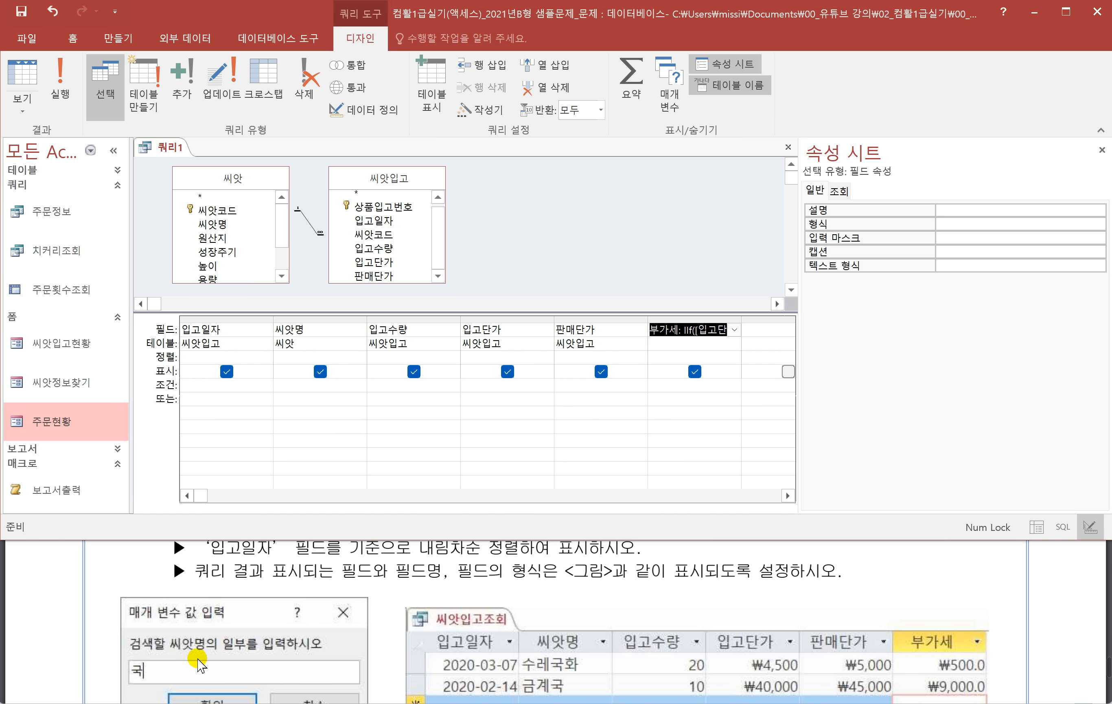
left_click(128, 652)
mouse_move(132, 654)
left_mouse_down()
mouse_move(263, 655)
mouse_move(331, 637)
mouse_move(124, 629)
mouse_move(134, 654)
left_mouse_up()
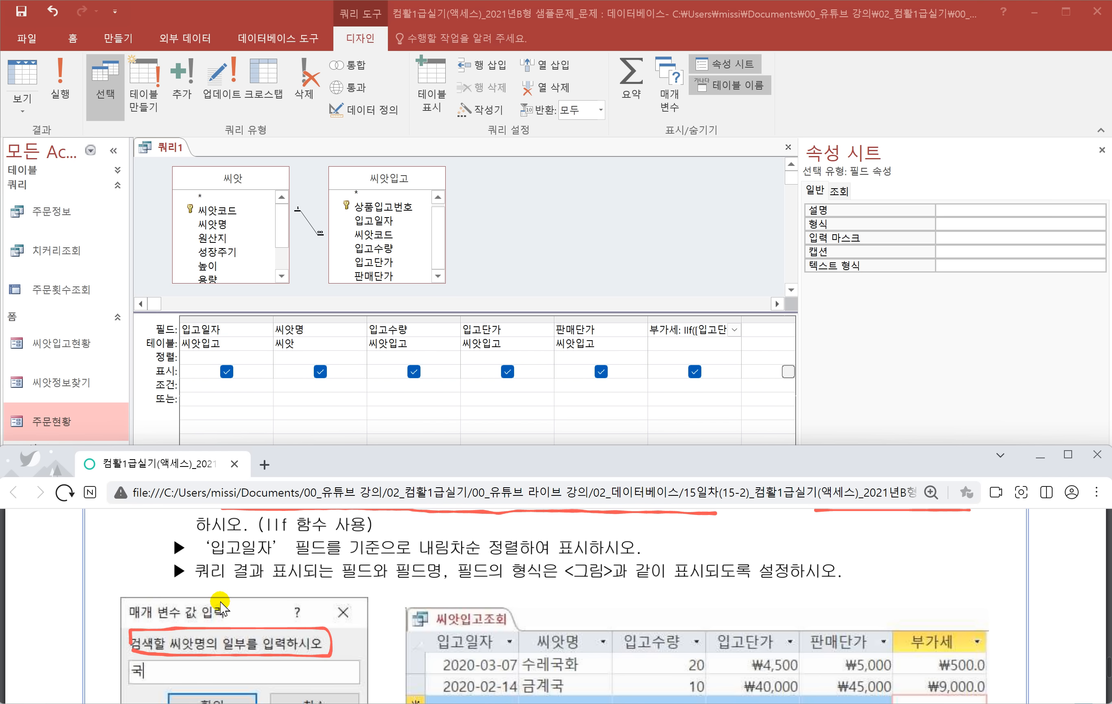
left_click(477, 384)
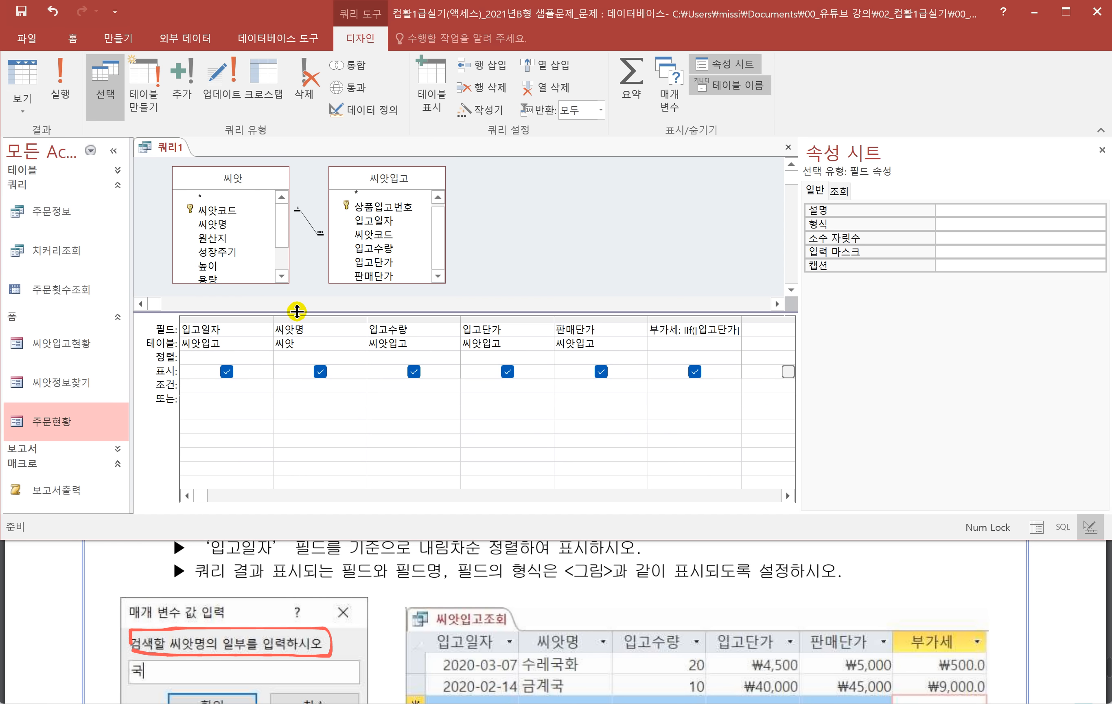
left_click(289, 384)
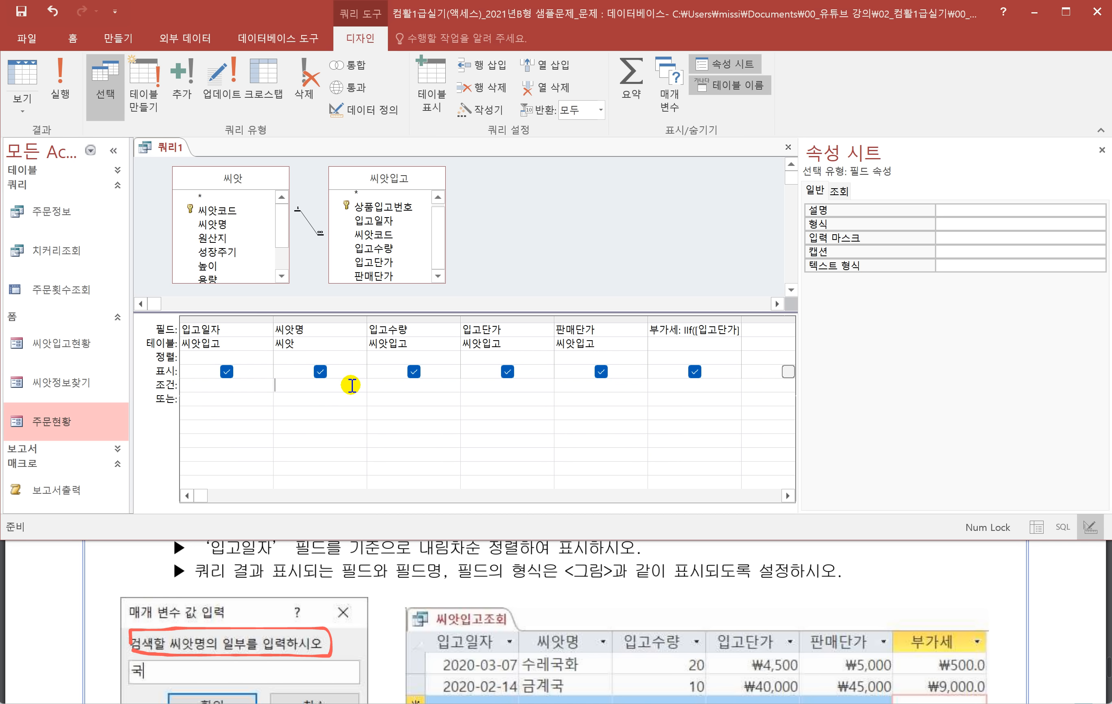
right_click(306, 382)
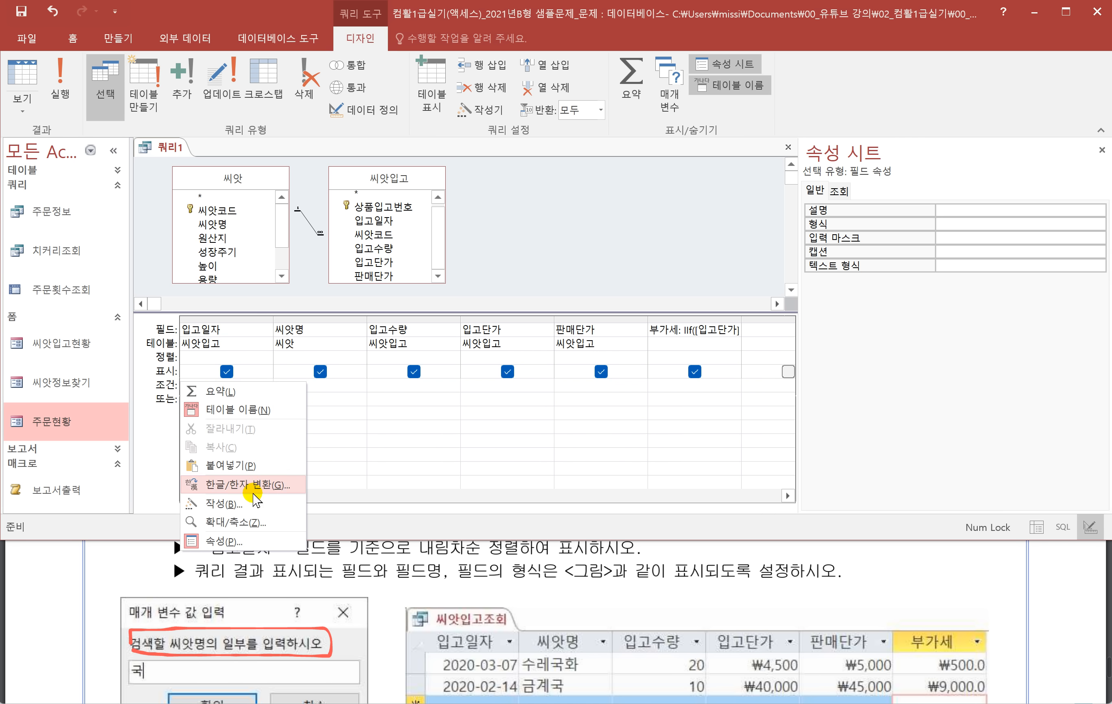
left_click(242, 522)
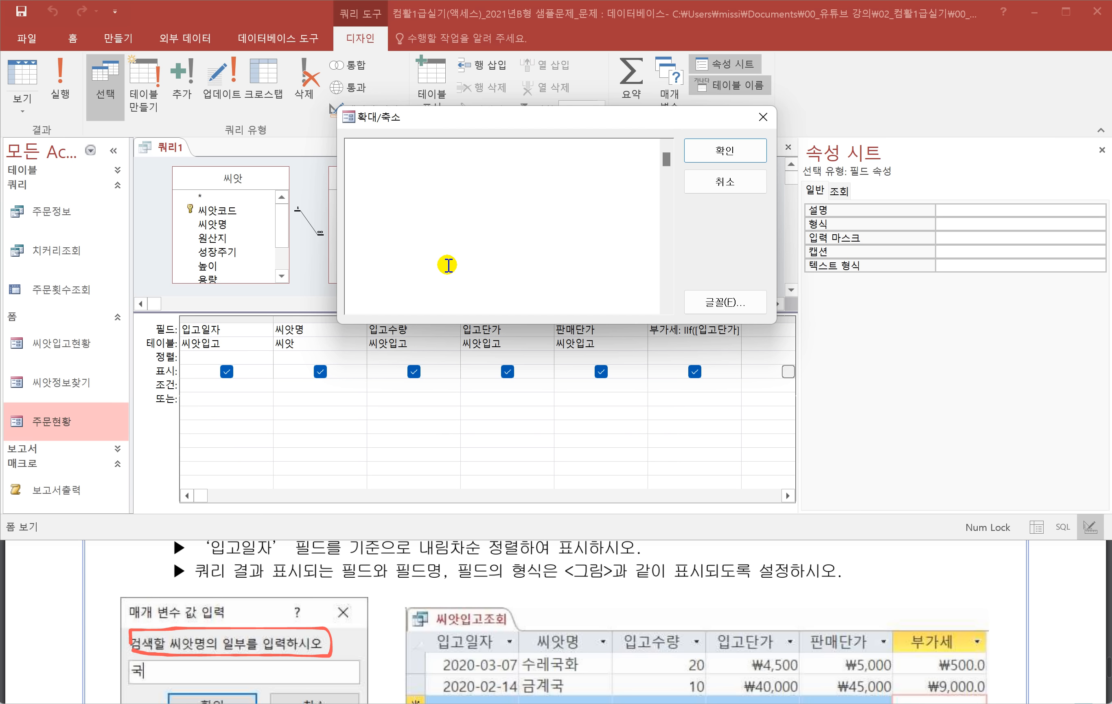
Step: Handwrite the partial-match pattern Like * [레] * on the exam page above the sample result
left_click_drag(666, 591, 656, 617)
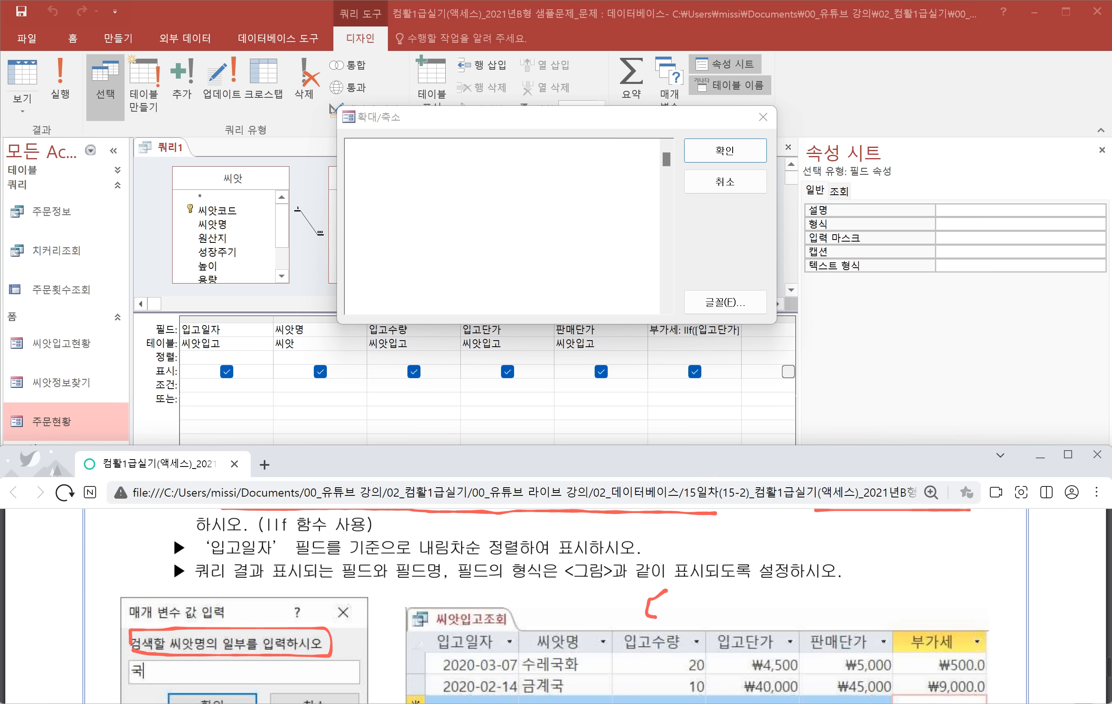
mouse_move(666, 596)
left_mouse_down()
mouse_move(691, 617)
mouse_move(719, 618)
left_mouse_up()
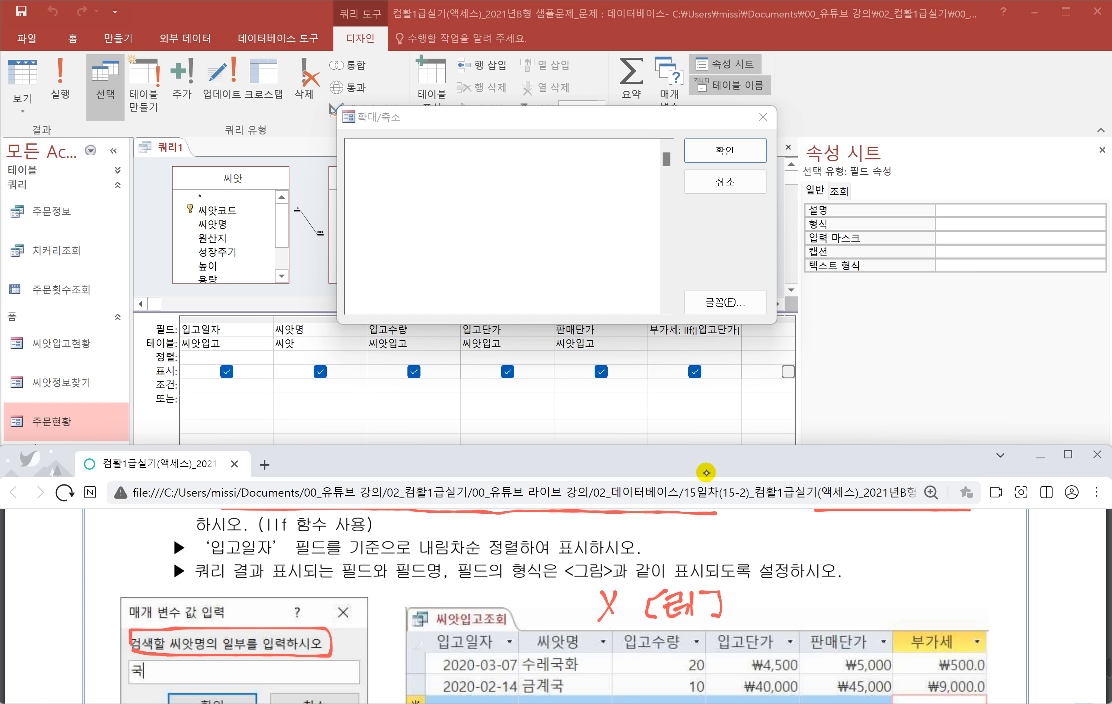
left_click_drag(771, 593, 750, 606)
mouse_move(762, 590)
left_mouse_down()
mouse_move(741, 616)
mouse_move(778, 603)
left_mouse_up()
left_click_drag(663, 628, 711, 622)
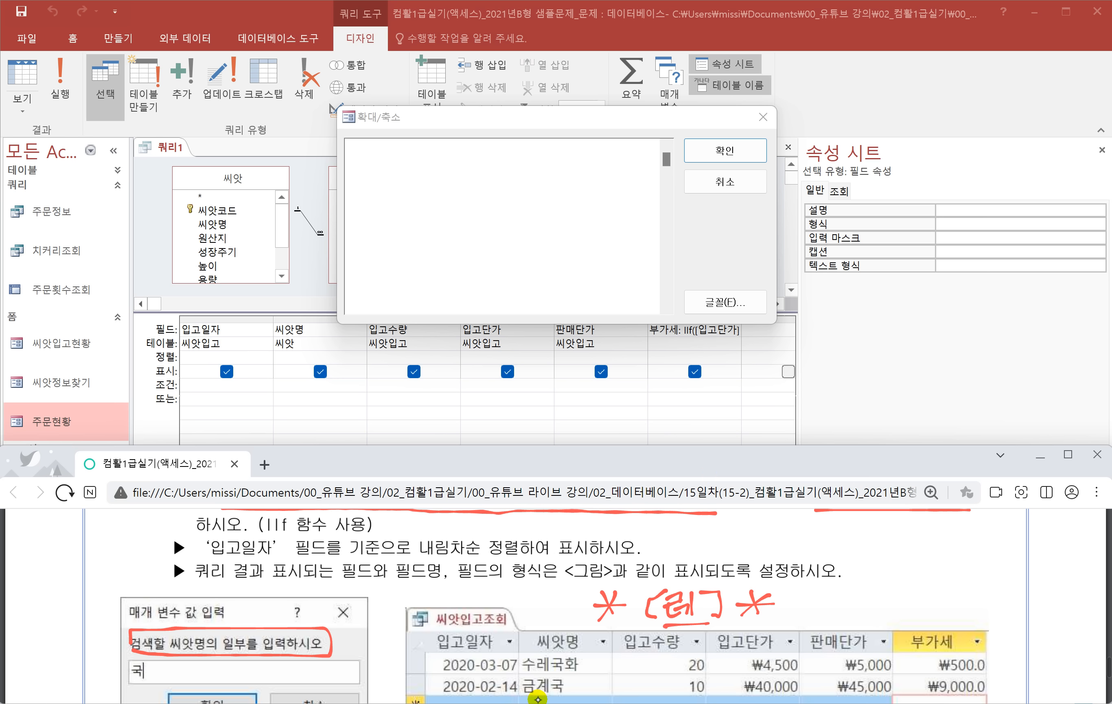
mouse_move(515, 582)
left_mouse_down()
mouse_move(510, 614)
mouse_move(525, 615)
left_mouse_up()
mouse_move(531, 608)
left_mouse_down()
mouse_move(529, 619)
mouse_move(541, 619)
left_mouse_up()
mouse_move(554, 602)
left_mouse_down()
mouse_move(552, 618)
mouse_move(570, 610)
left_mouse_up()
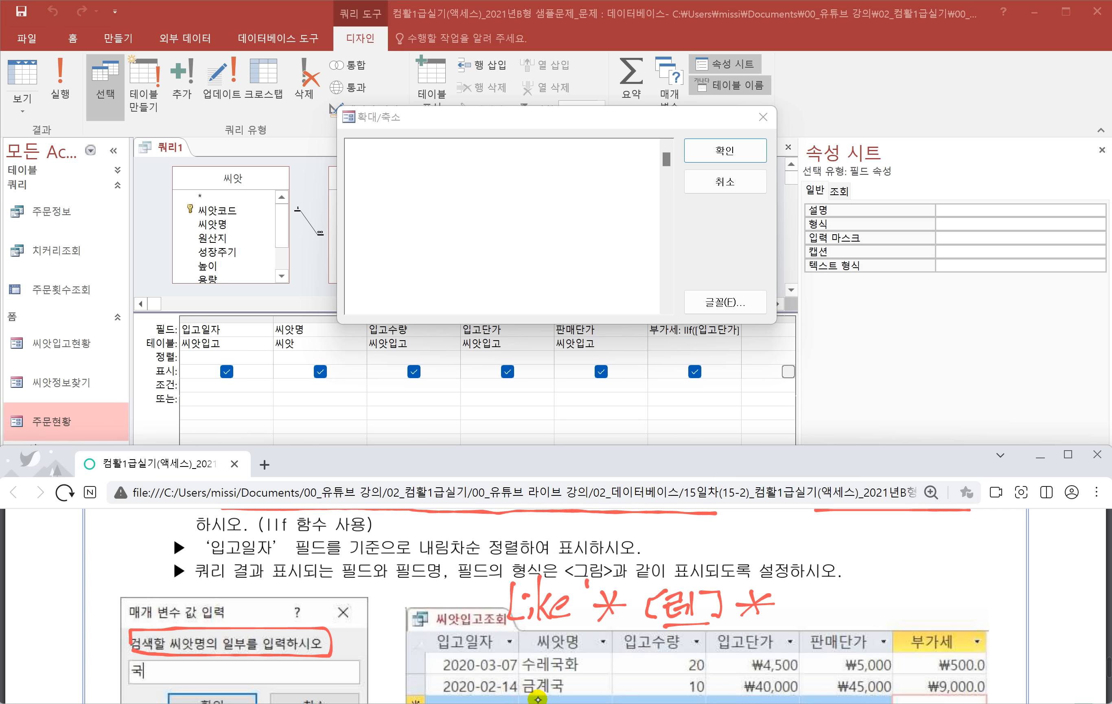
key("ctrl+z")
Step: Set the 씨앗명 criteria to Like "*" & [검색할 씨앗명의 일부를 입력하시오] & "*"
left_click(398, 164)
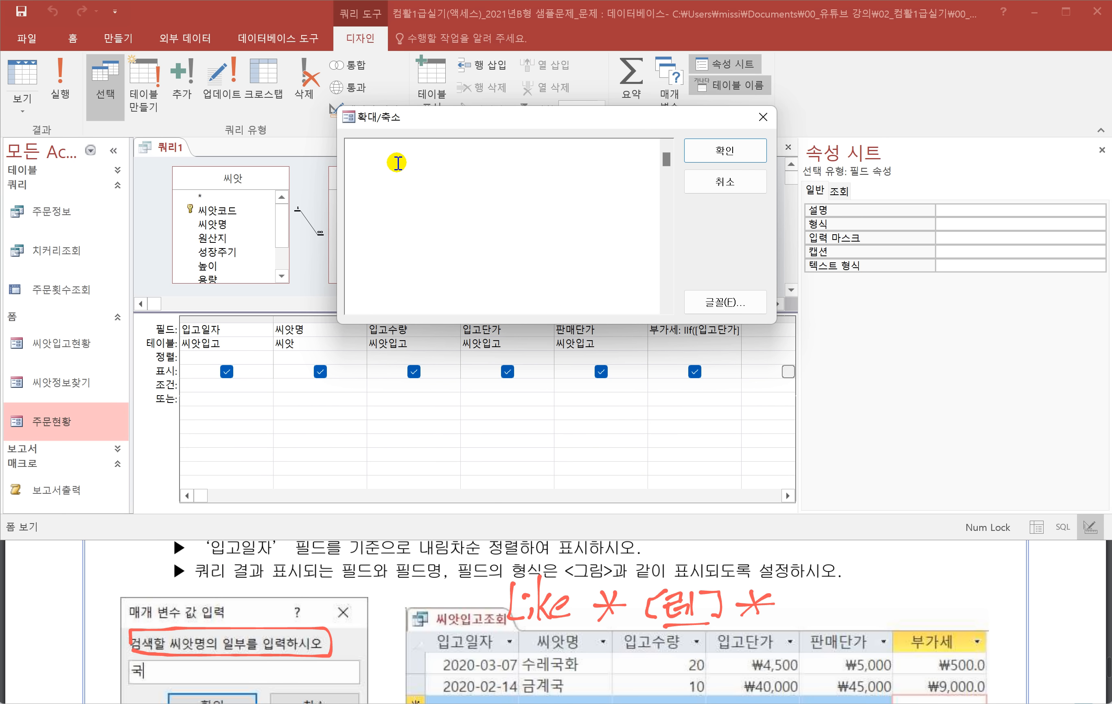
type("[")
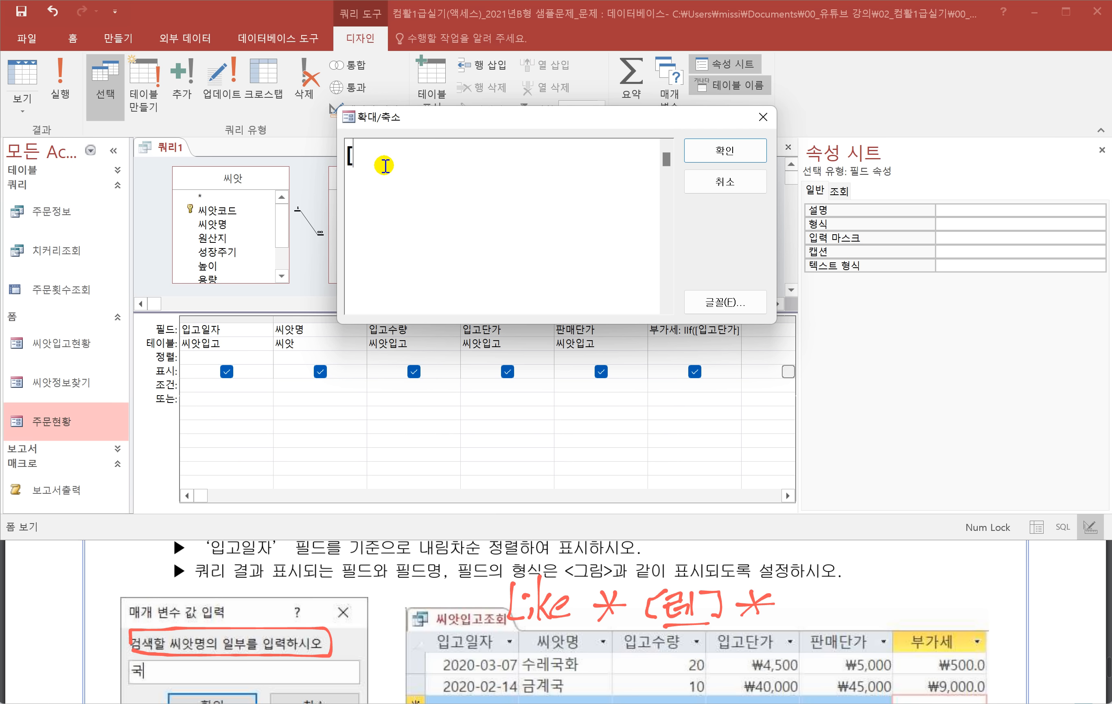
type("검색할 씨")
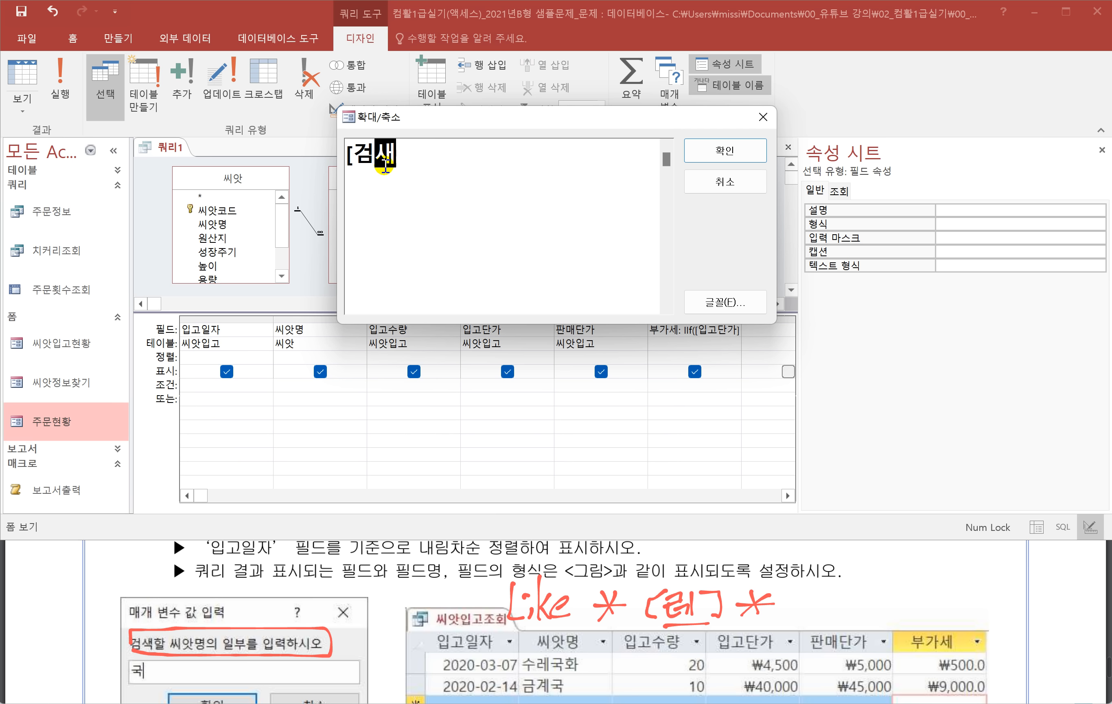
type("앗명의 일")
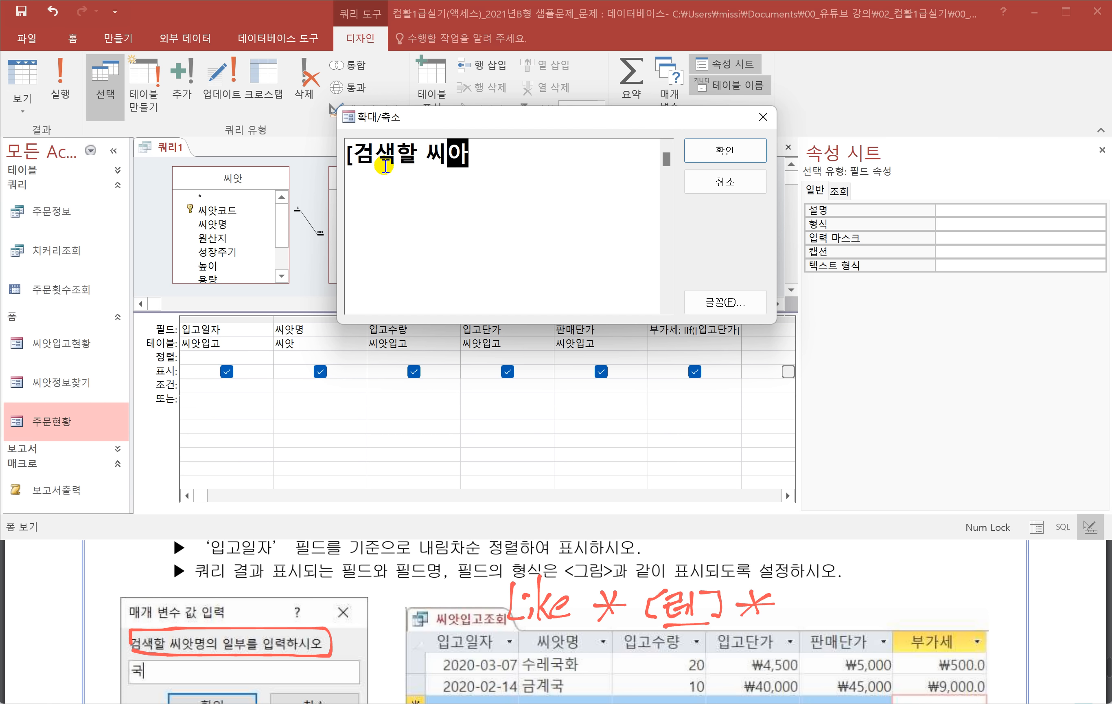
type("부를 입력")
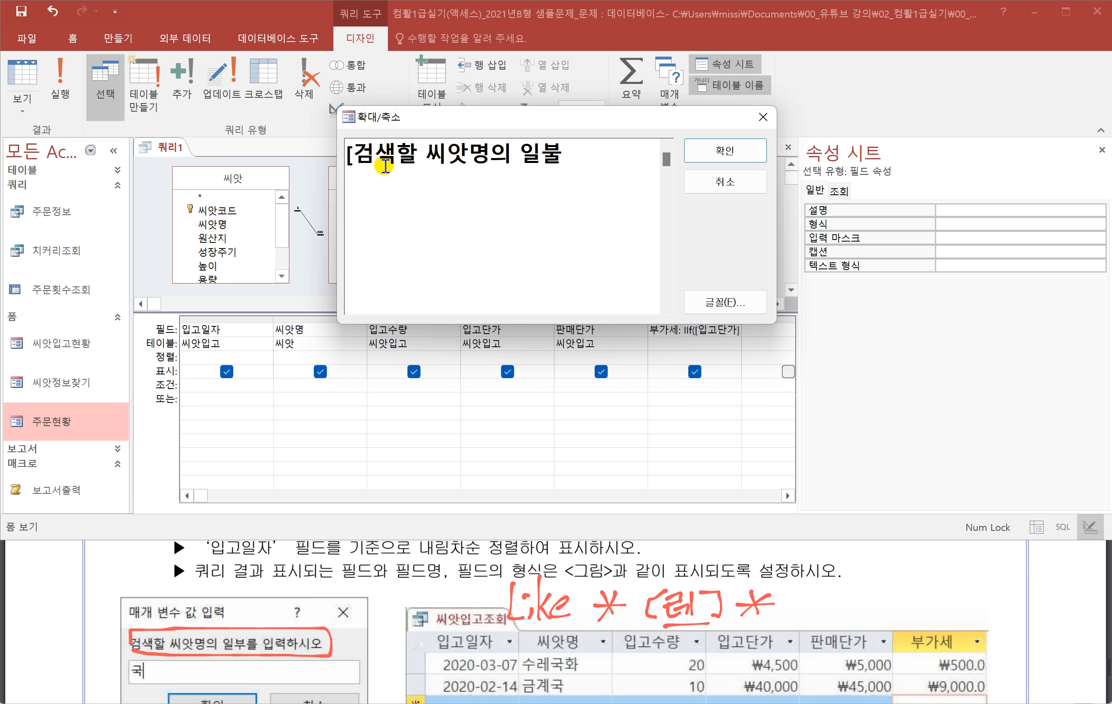
type("하시오]")
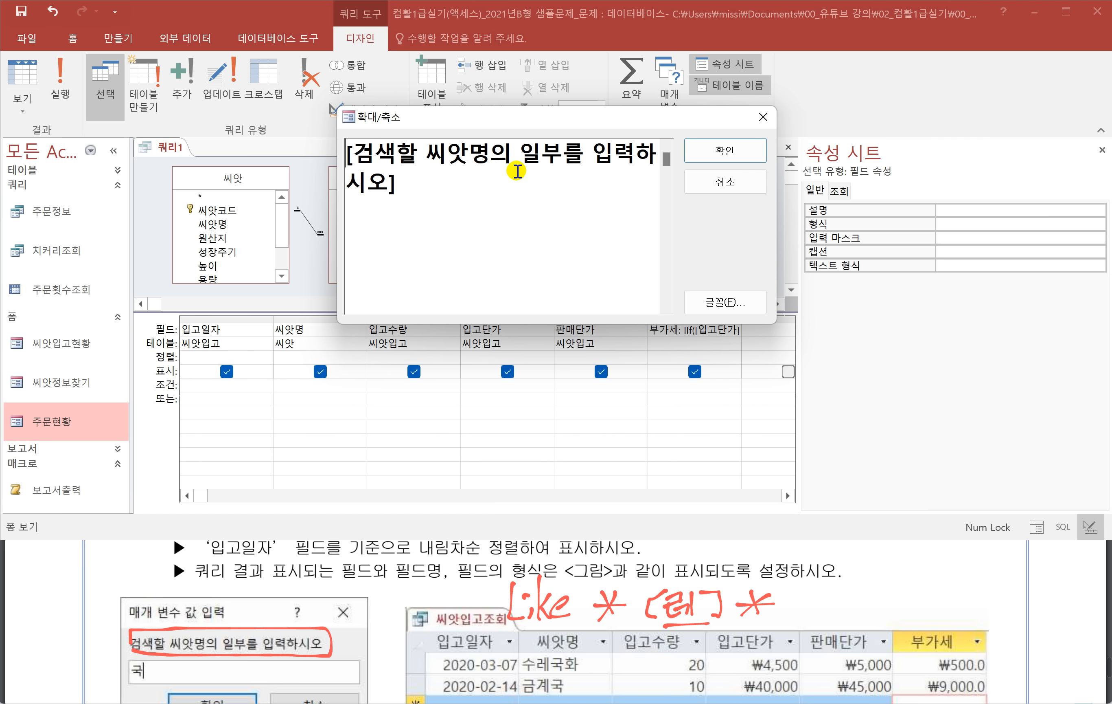
type("like ")
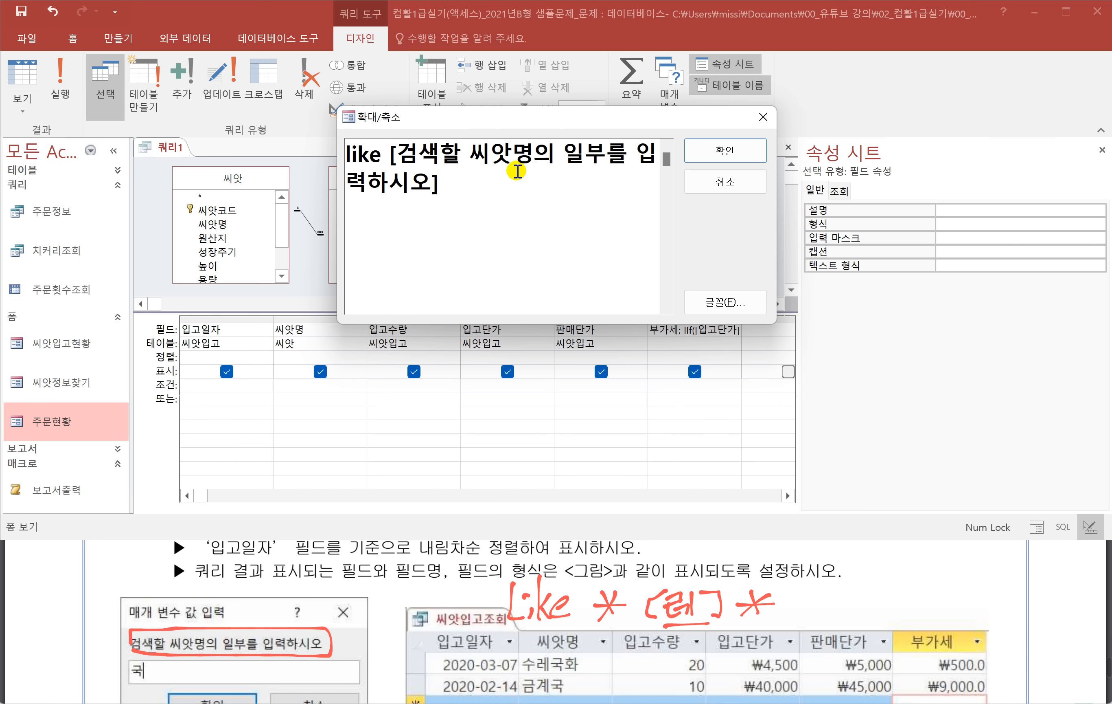
type("\"*\"")
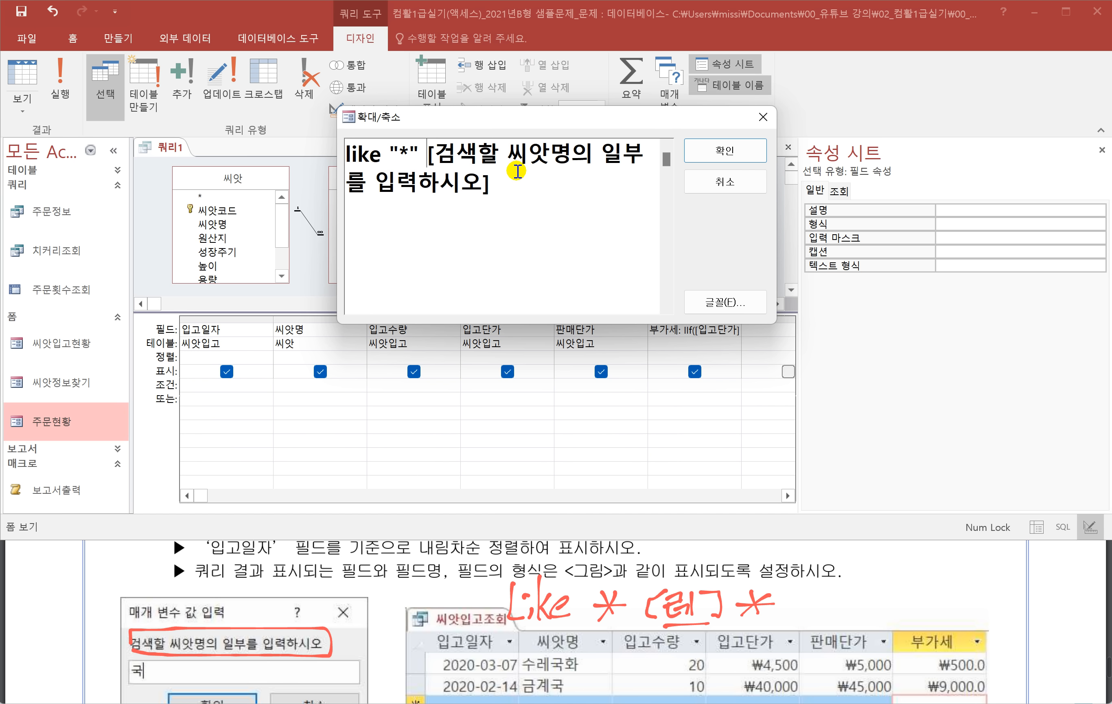
type(" &")
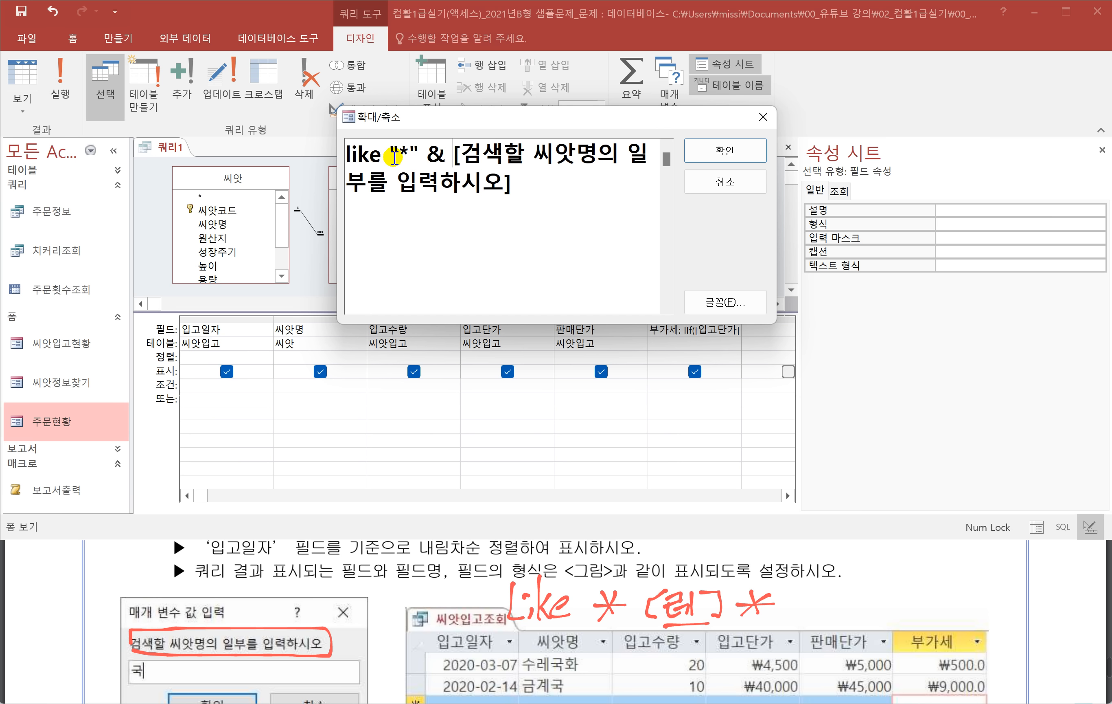
left_click(568, 190)
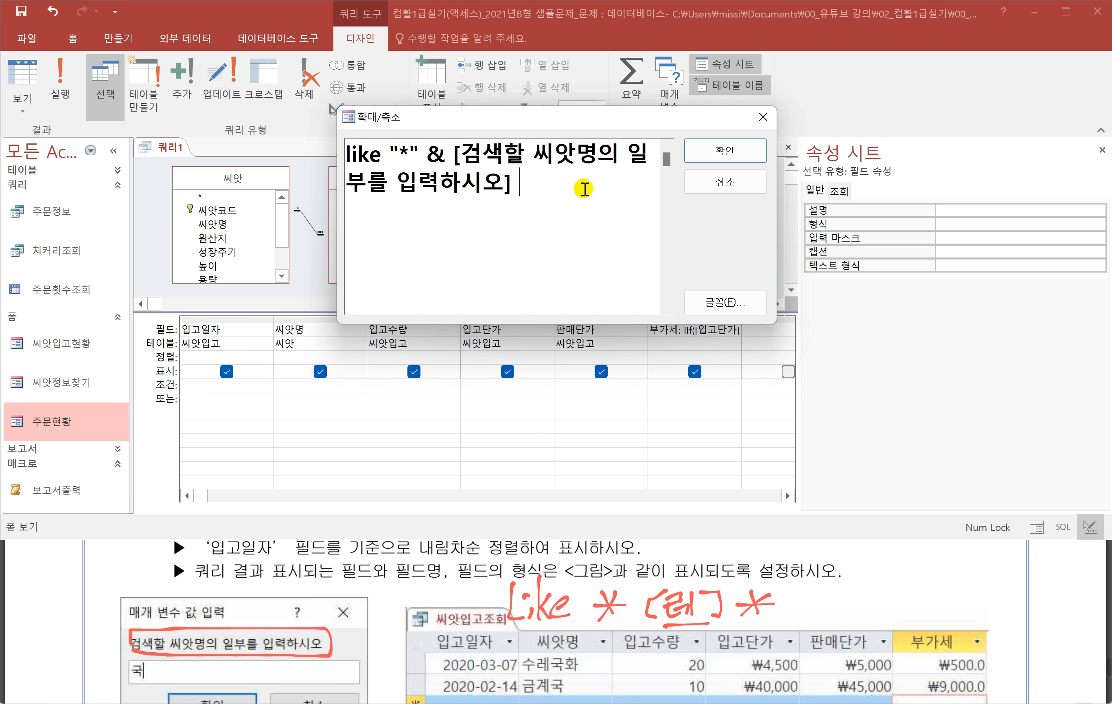
type("&")
left_click(724, 155)
Step: Mark the descending sort requirement on the exam page and set the 입고일자 field's sort order to 내림차순
scroll(354, 605, "up", 1)
mouse_move(203, 614)
left_mouse_down()
mouse_move(505, 616)
mouse_move(507, 593)
mouse_move(420, 610)
left_mouse_up()
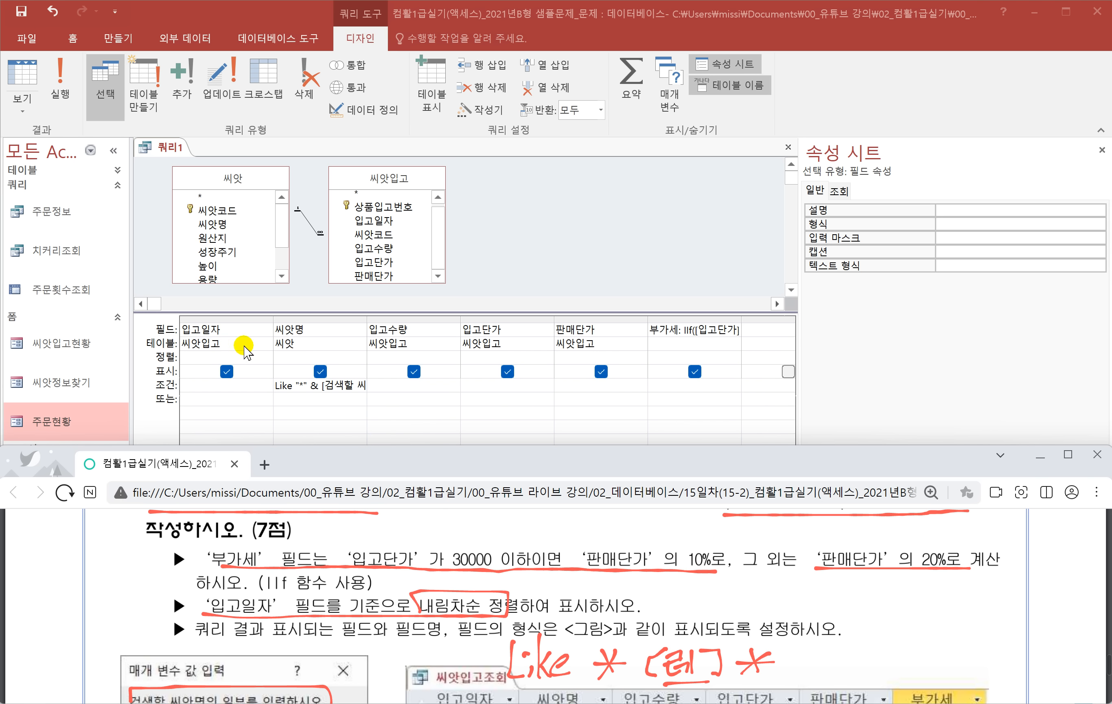
left_click(228, 357)
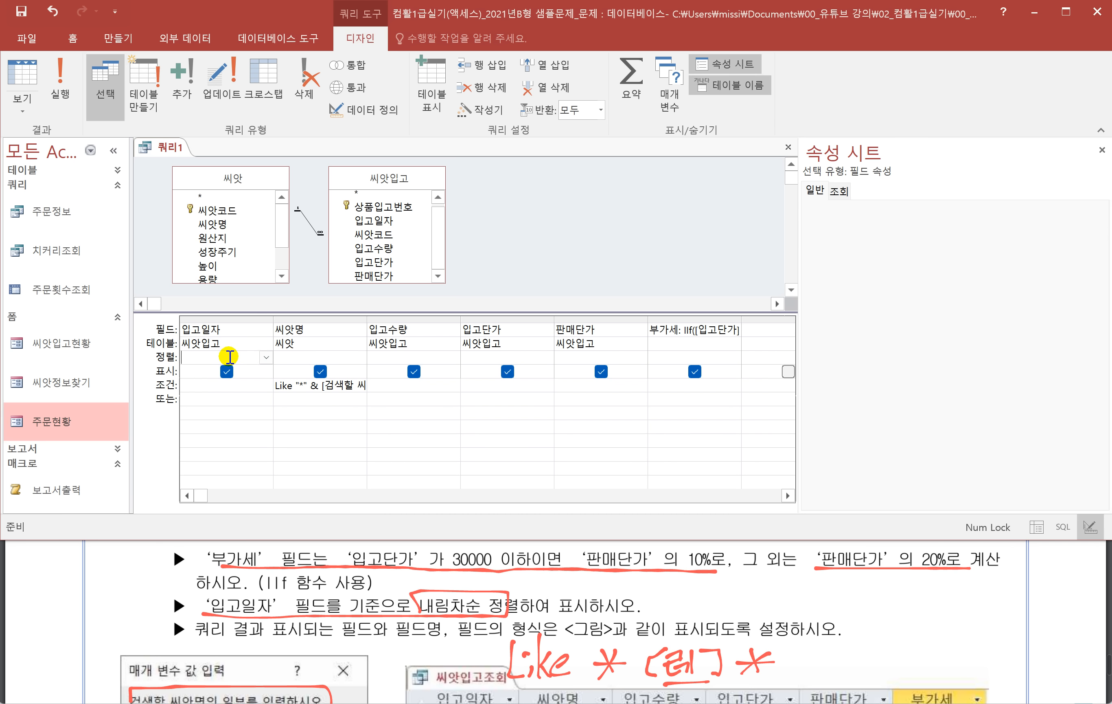
left_click(267, 357)
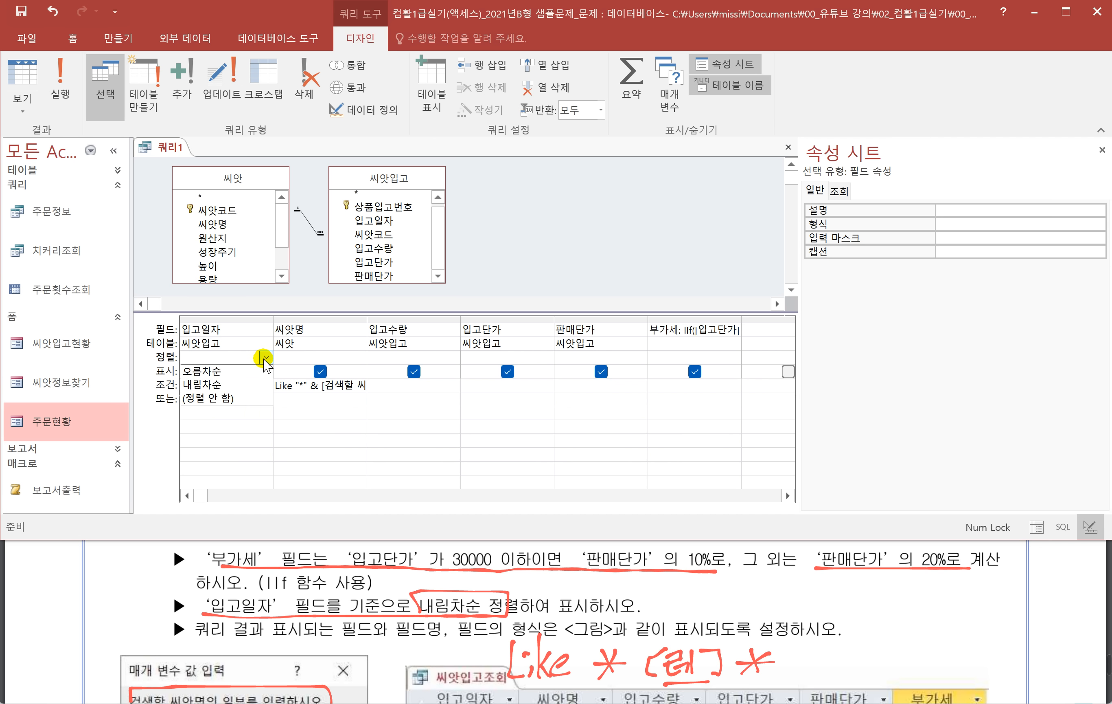
left_click(228, 382)
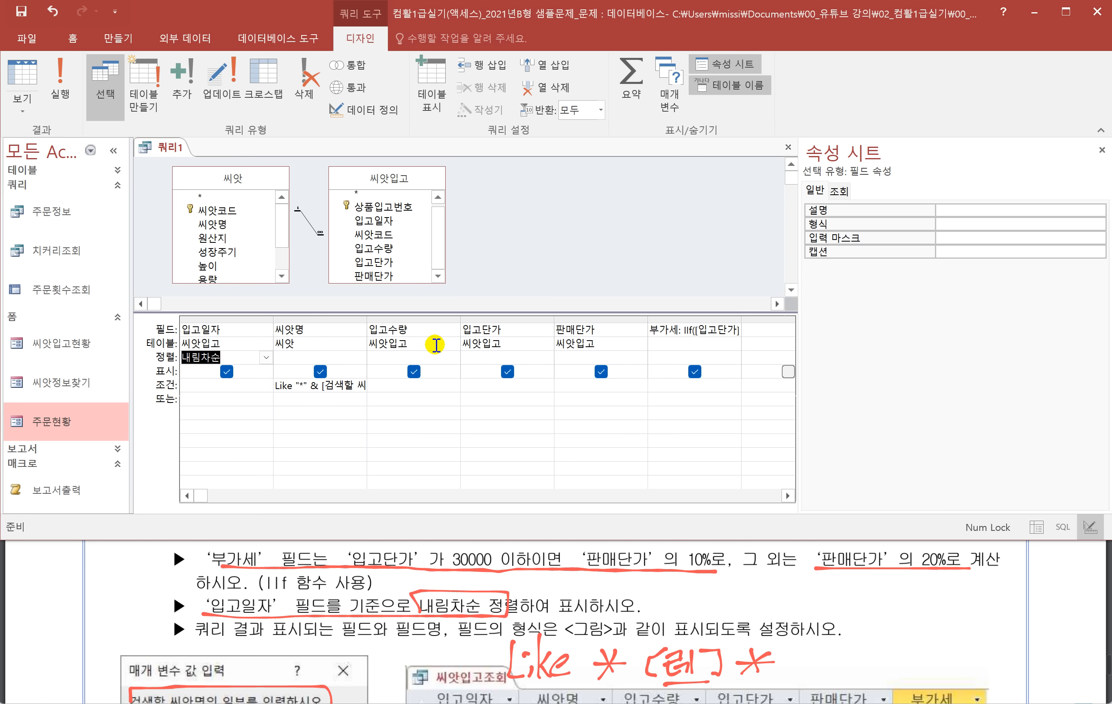
scroll(427, 439, "down", 1)
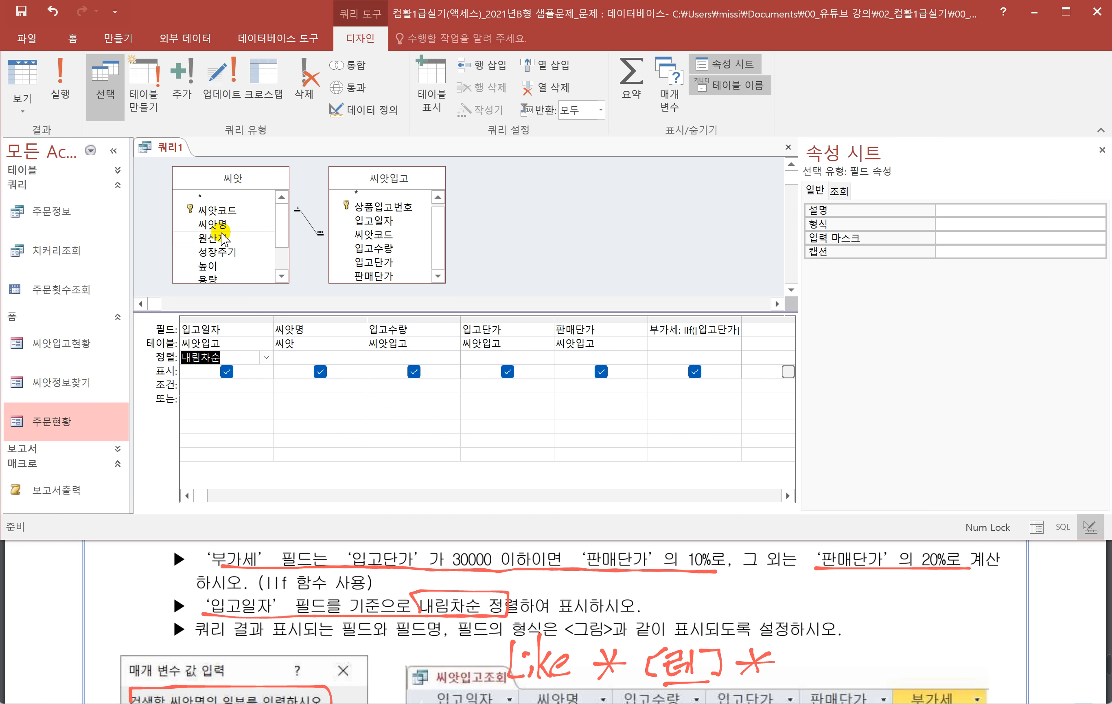
Step: Run the query with 국 as the partial 씨앗명 to search for
left_click(62, 90)
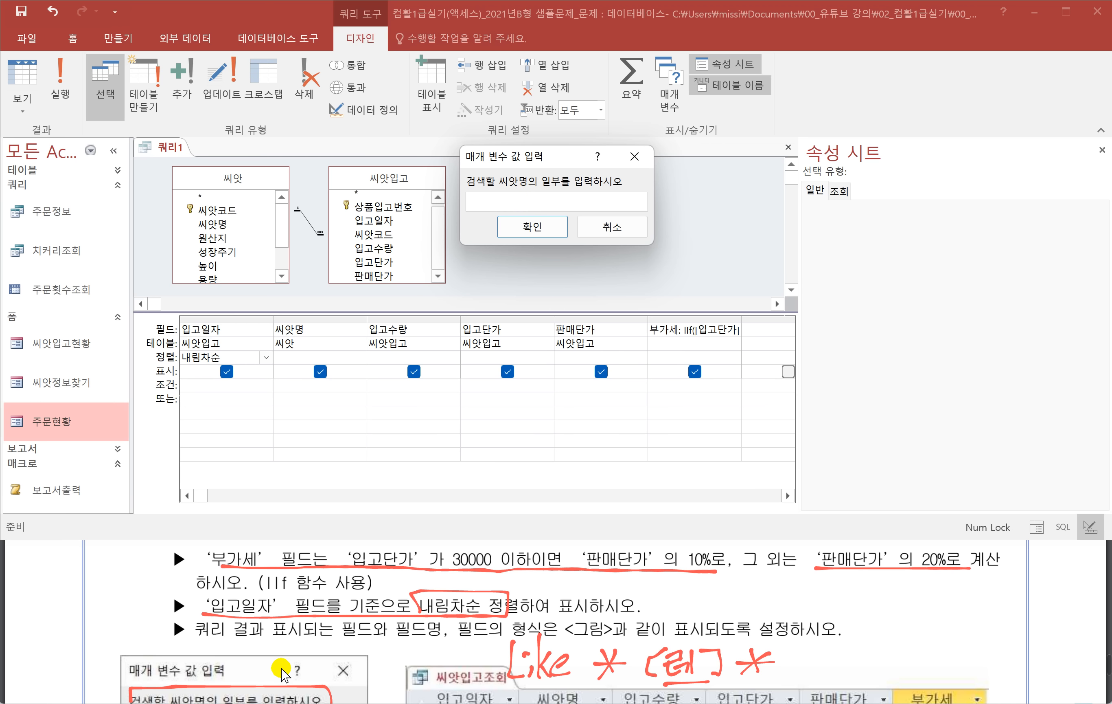
scroll(283, 668, "down", 1)
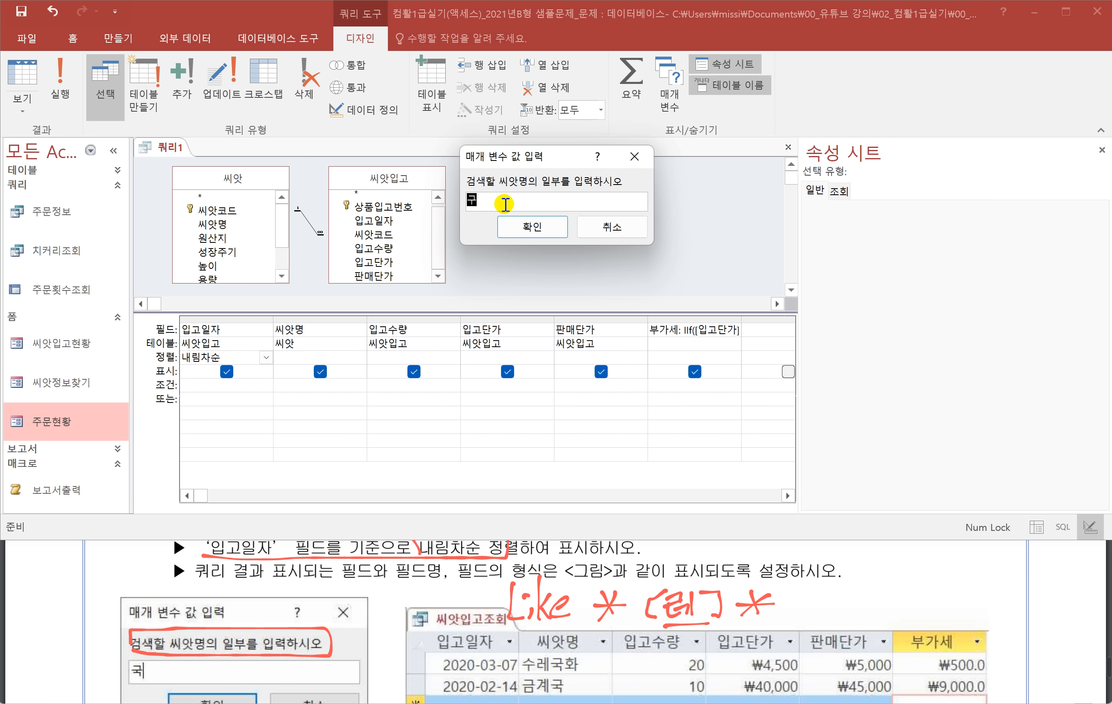
left_click(535, 226)
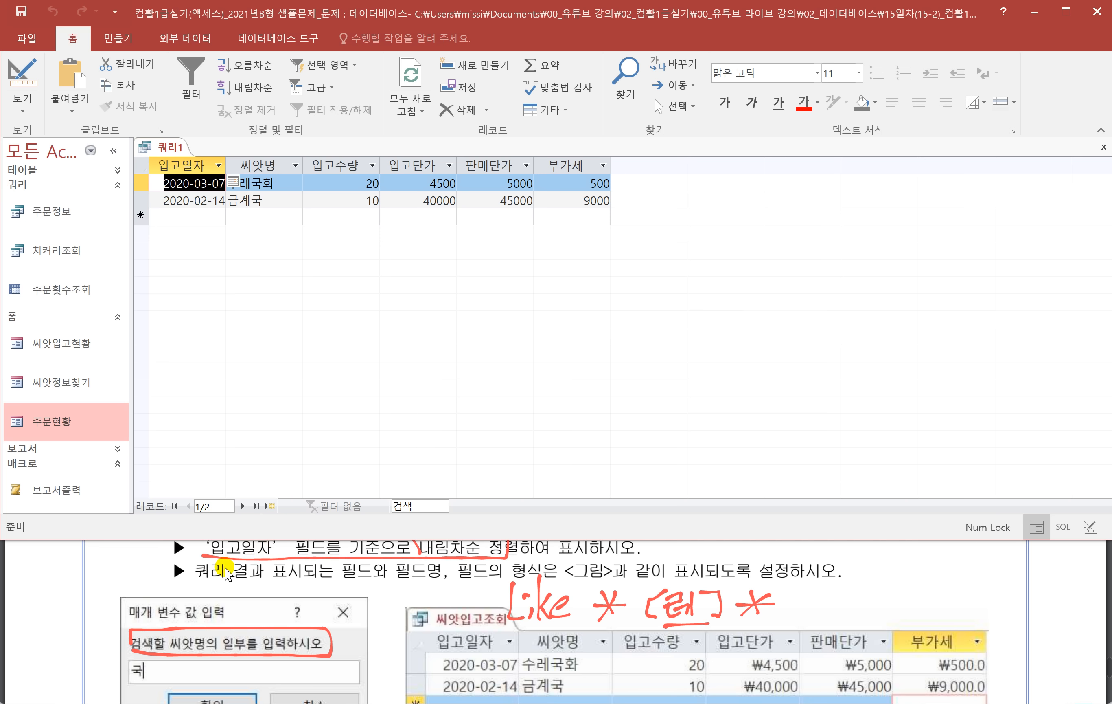
Step: Underline the field name and format requirement on the exam page and circle the currency values in the sample result
left_click(360, 586)
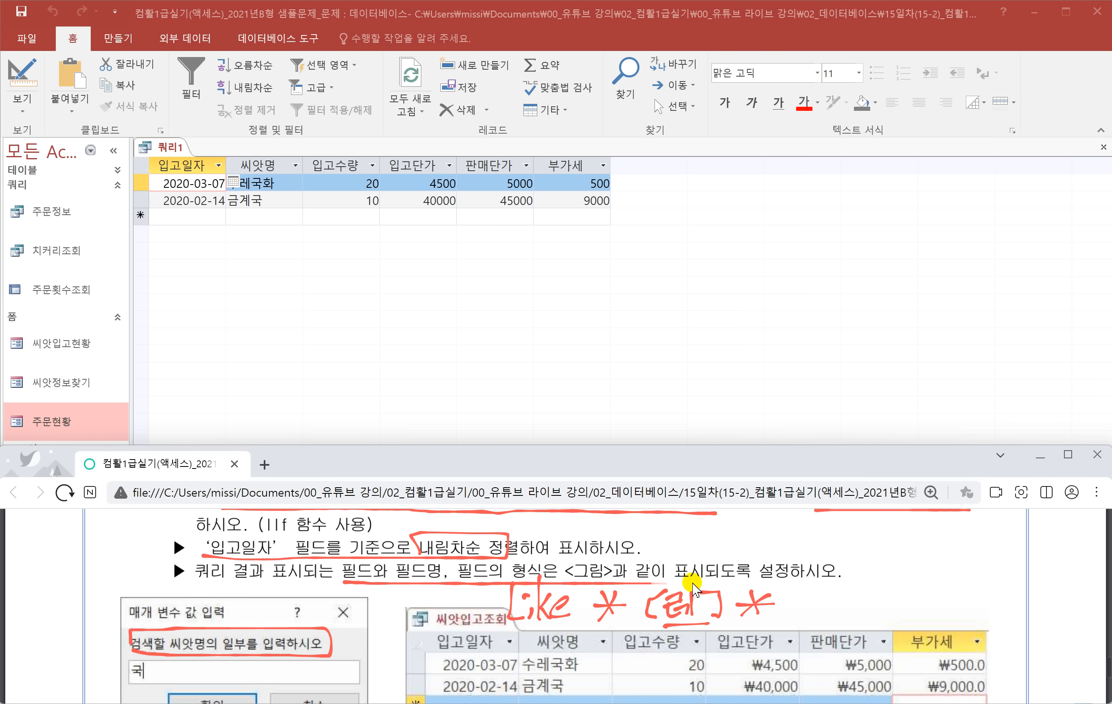
scroll(832, 623, "down", 1)
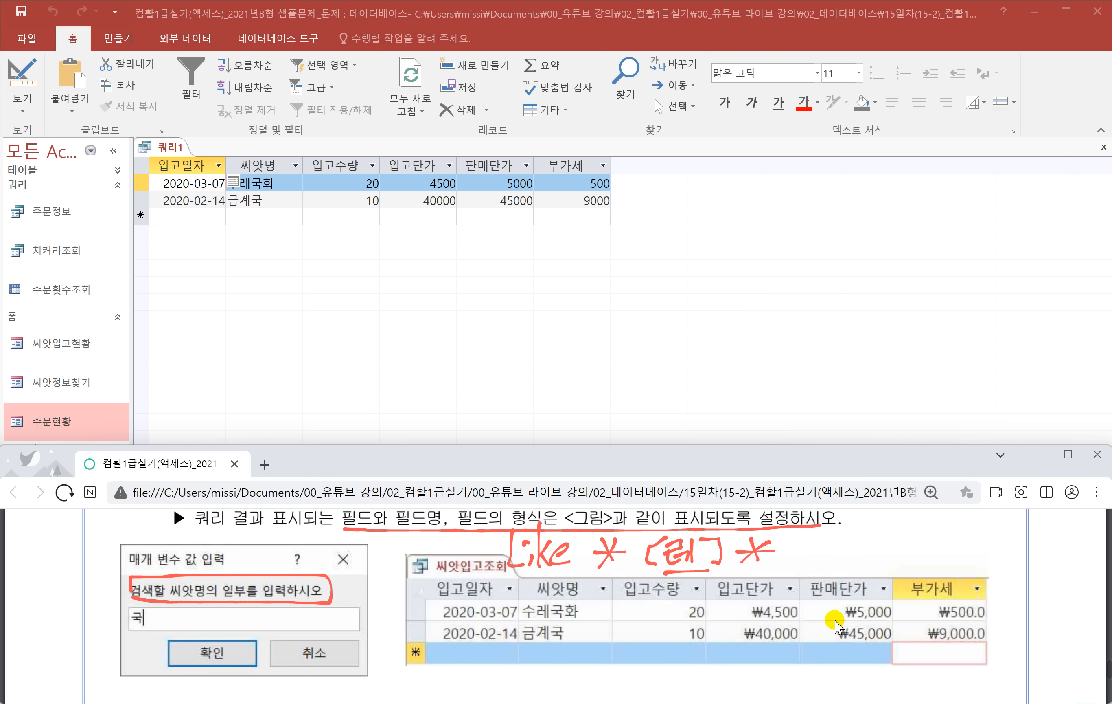
mouse_move(732, 590)
left_mouse_down()
mouse_move(741, 624)
mouse_move(900, 644)
mouse_move(949, 642)
mouse_move(984, 602)
mouse_move(738, 589)
left_mouse_up()
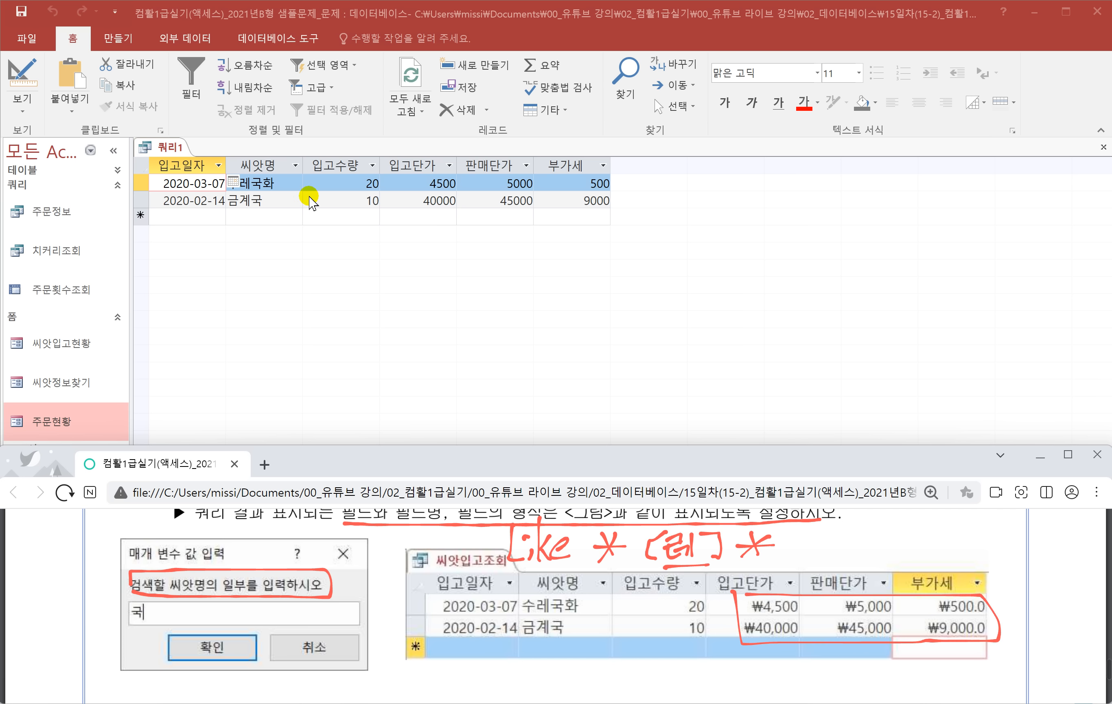
Step: Return the query to Design View and set the format of the 입고단가 and 판매단가 fields to 통화
right_click(167, 147)
left_click(203, 214)
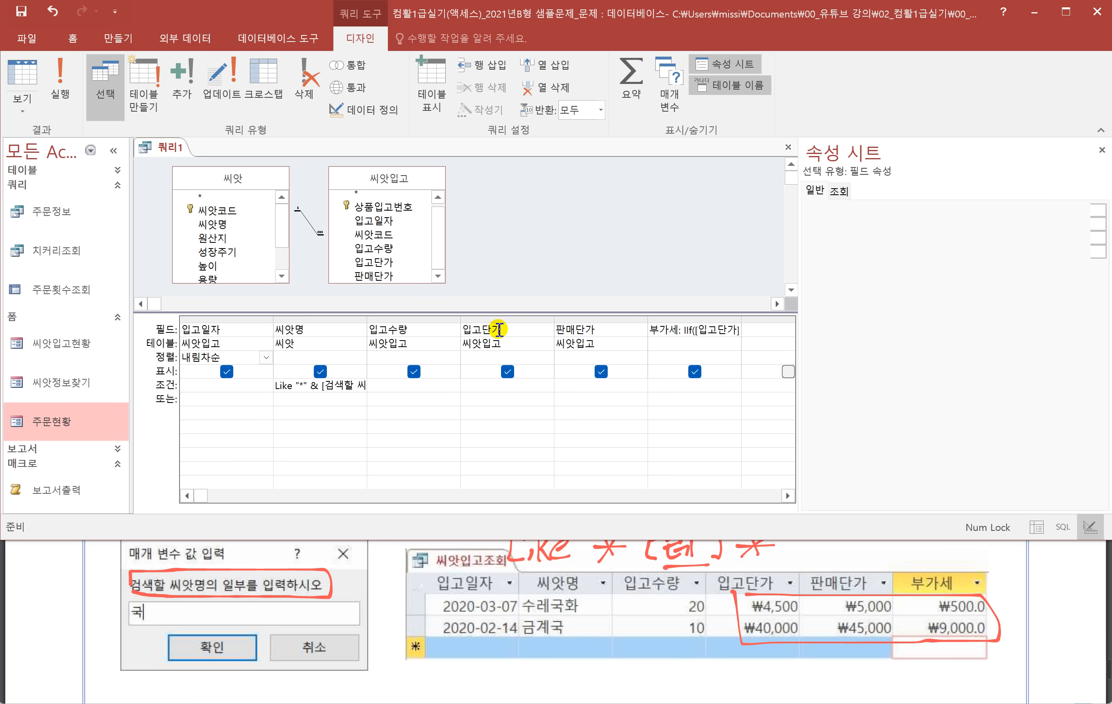
left_click(499, 329)
left_click(956, 224)
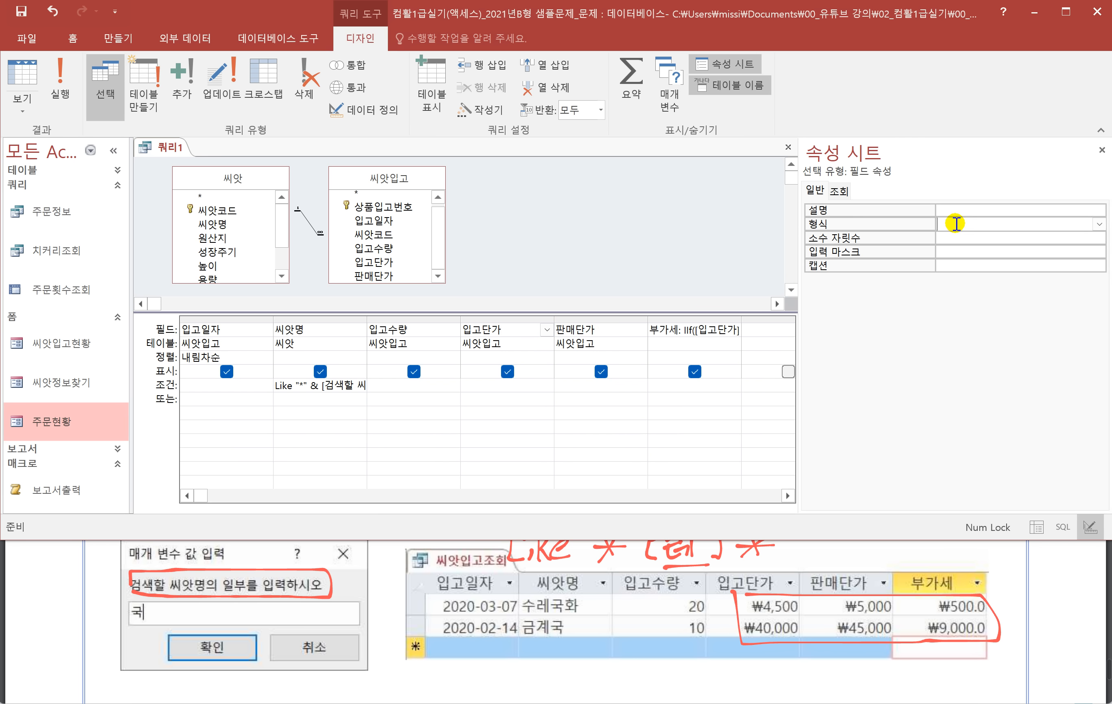
left_click(1099, 225)
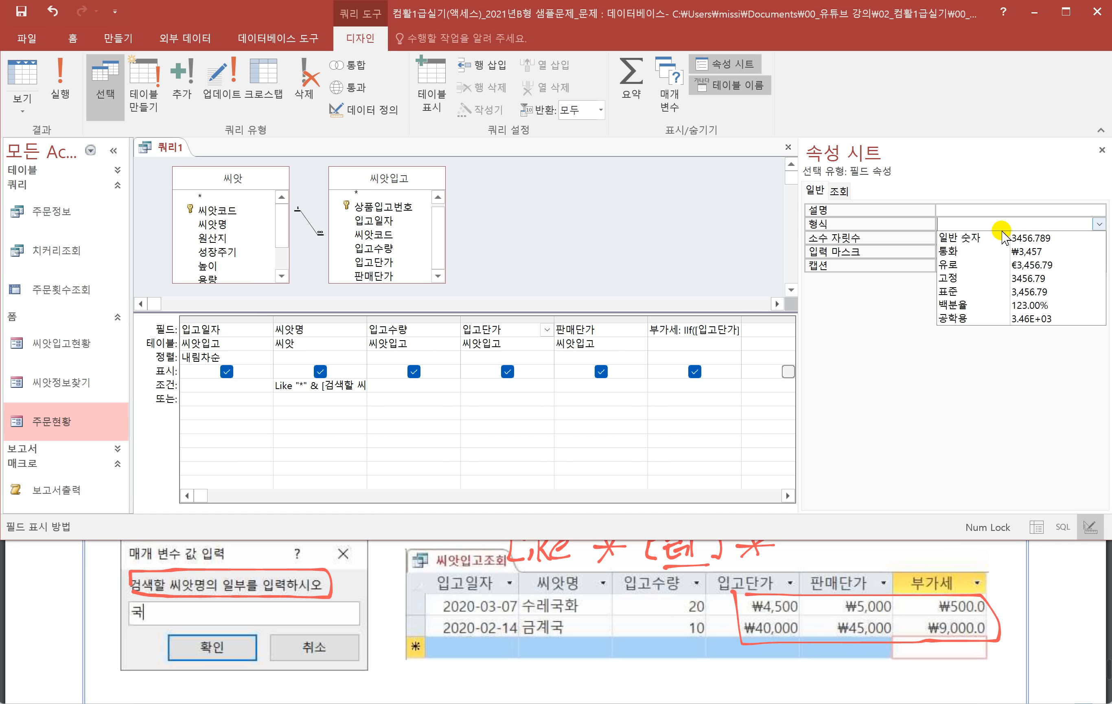
left_click(986, 252)
left_click(572, 332)
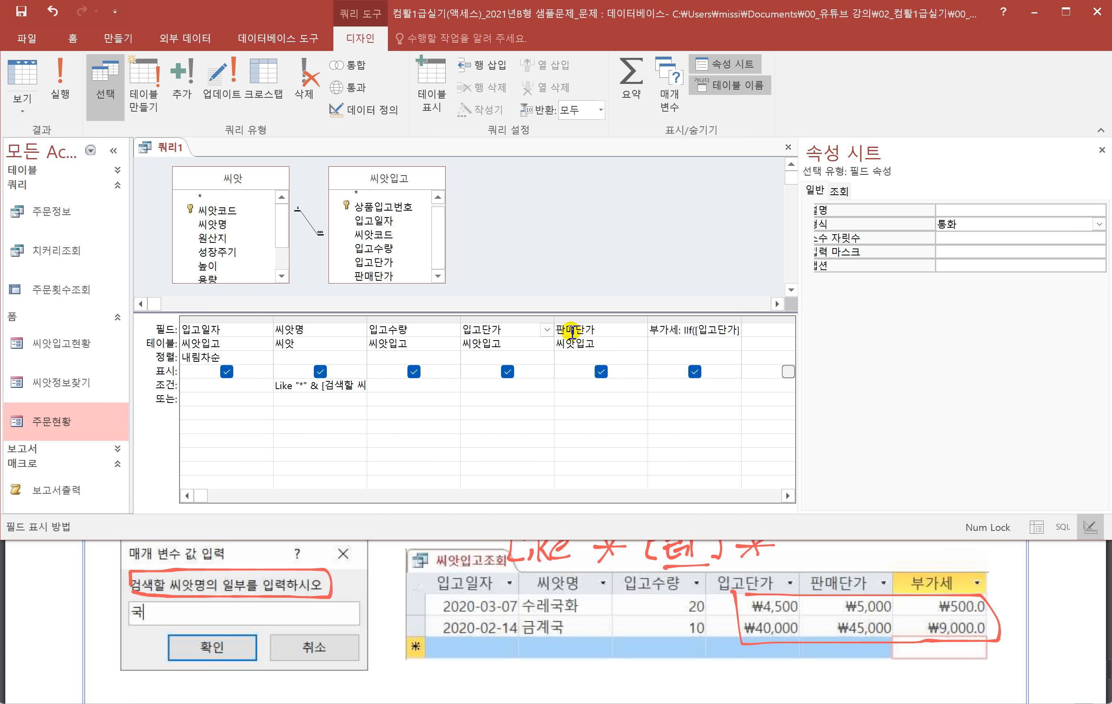
left_click(988, 225)
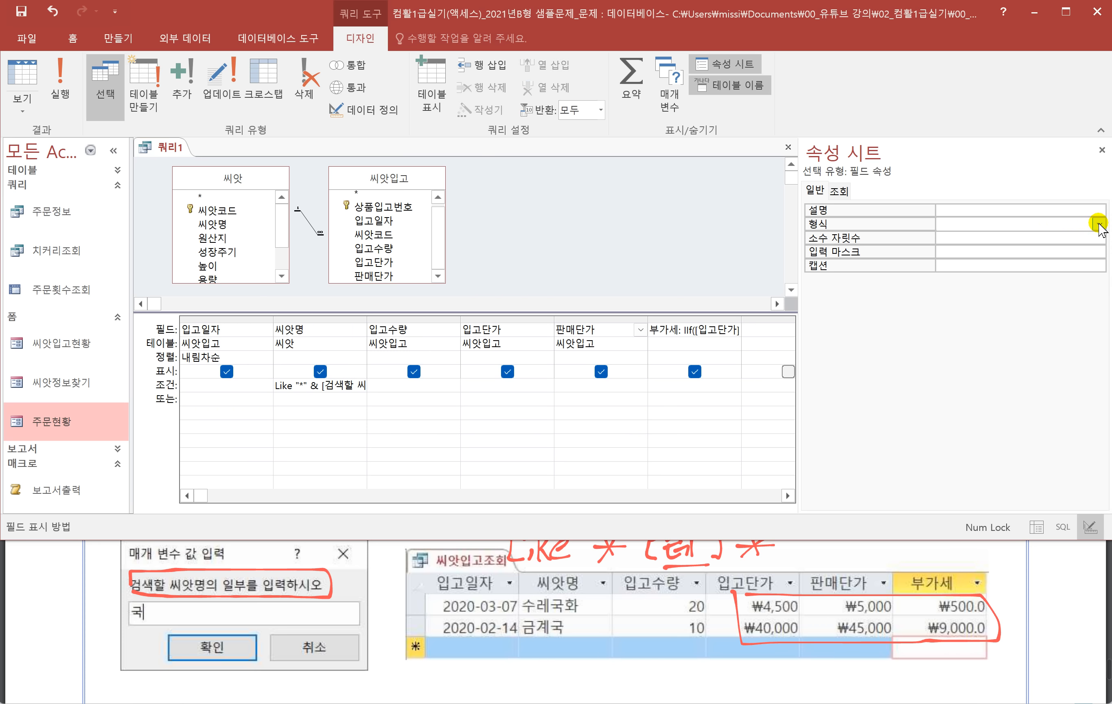
left_click(1099, 226)
left_click(998, 239)
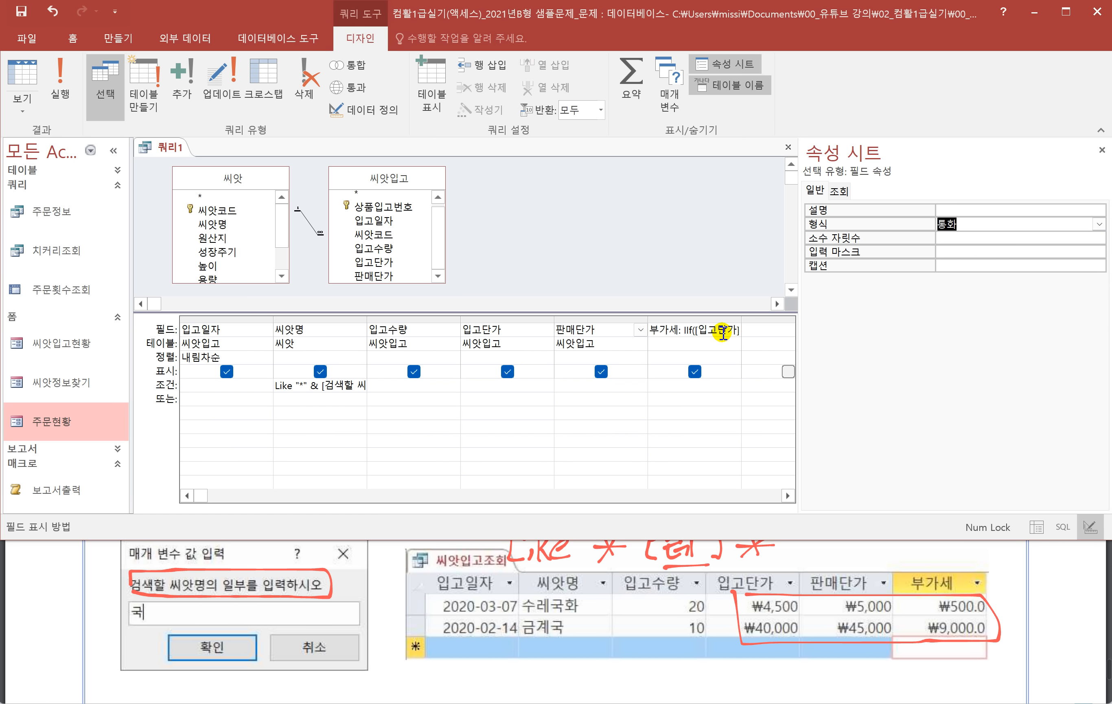
Step: Set the 부가세 calculated field's format to 통화 with 1 decimal place
left_click(679, 329)
left_click(973, 223)
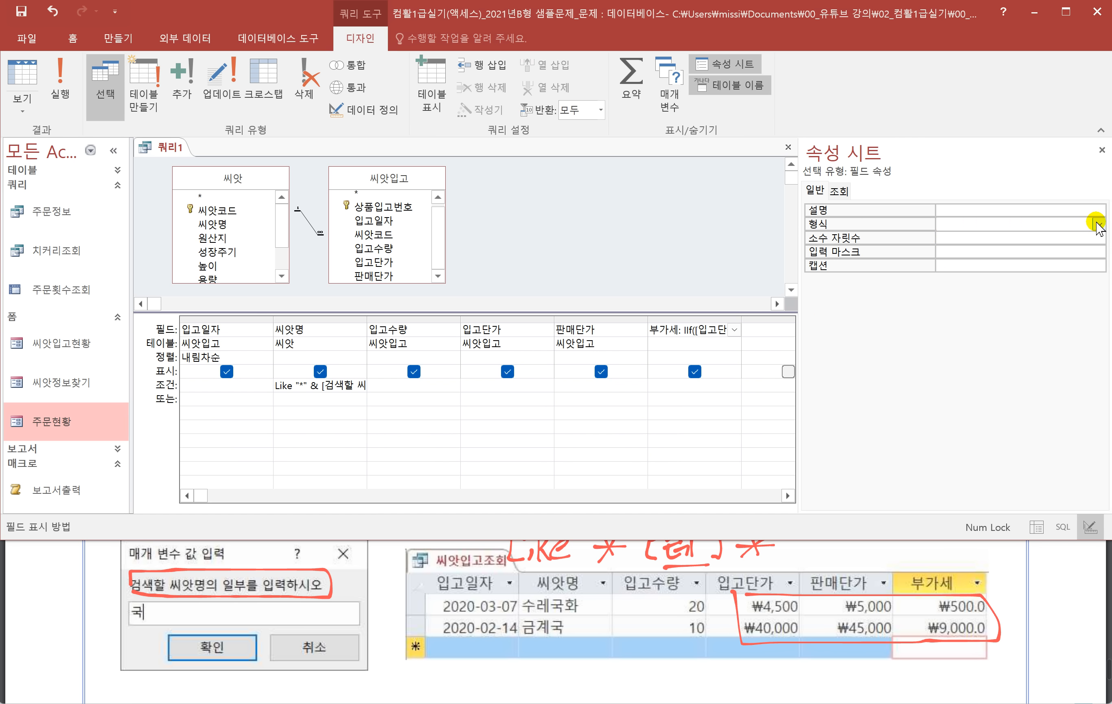
left_click(1099, 227)
left_click(971, 240)
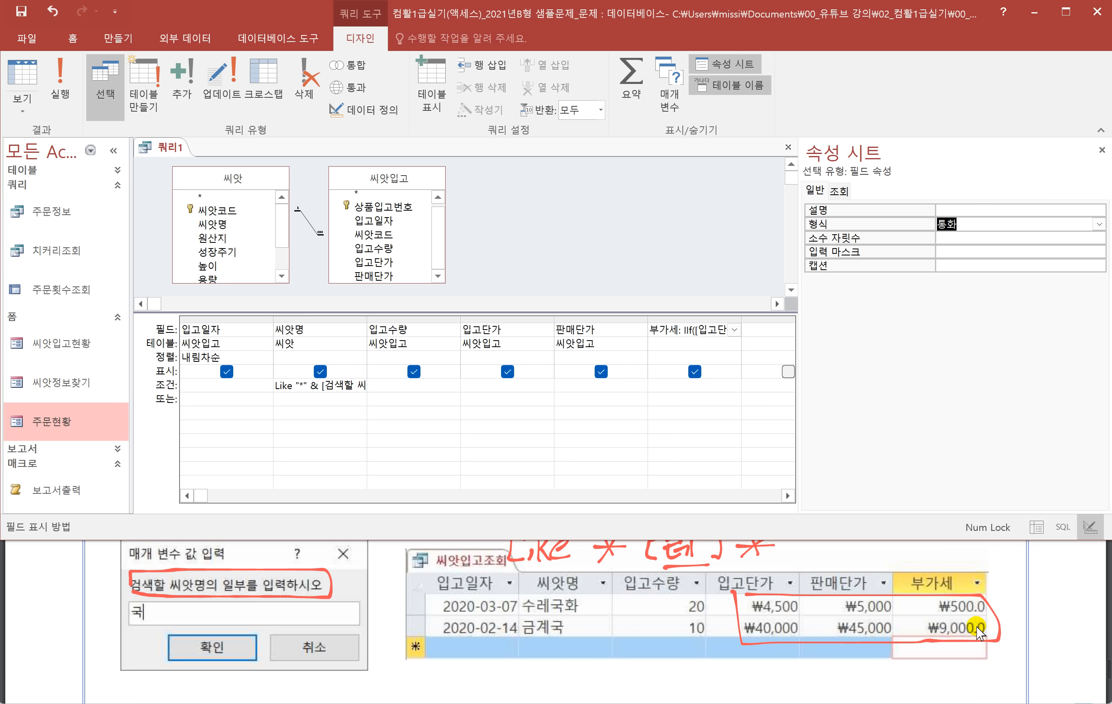
left_click(957, 238)
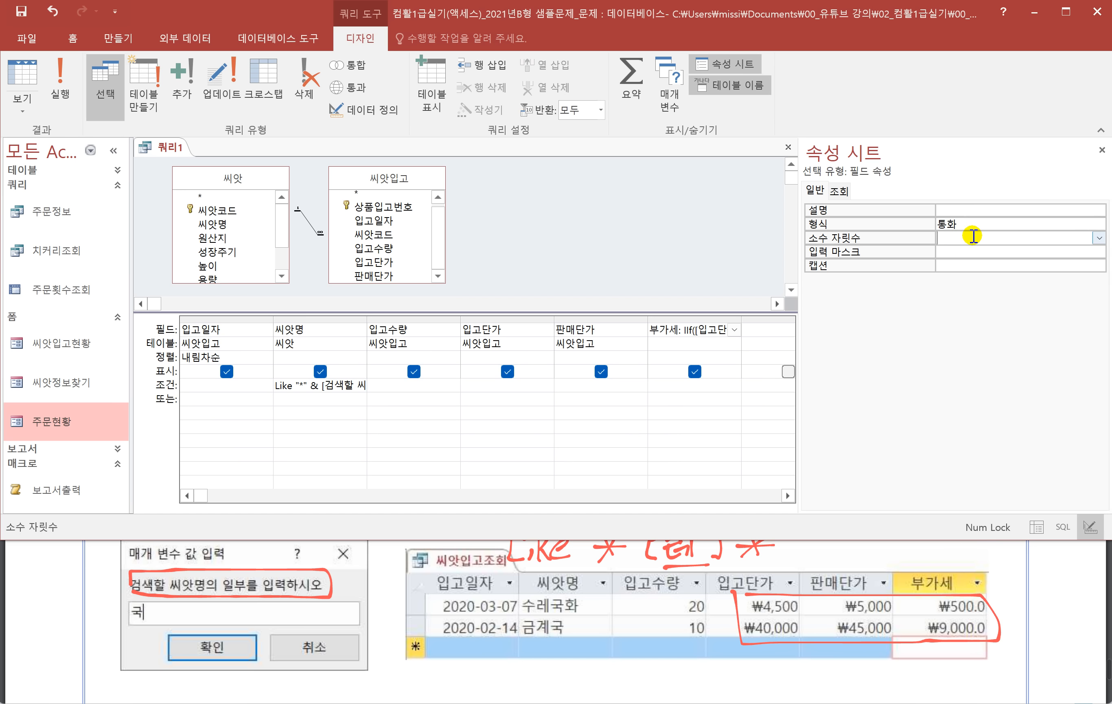
left_click(1098, 238)
left_click(948, 279)
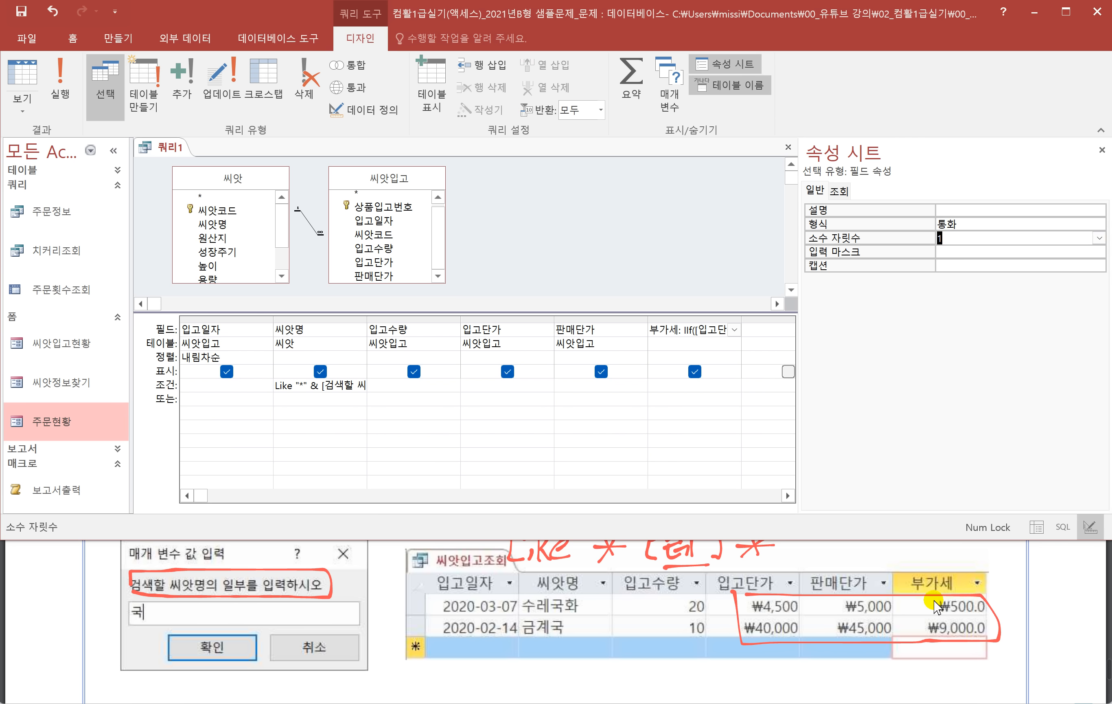
Step: Run the formatted query with 국 as the partial 씨앗명 to check its results
left_click(60, 93)
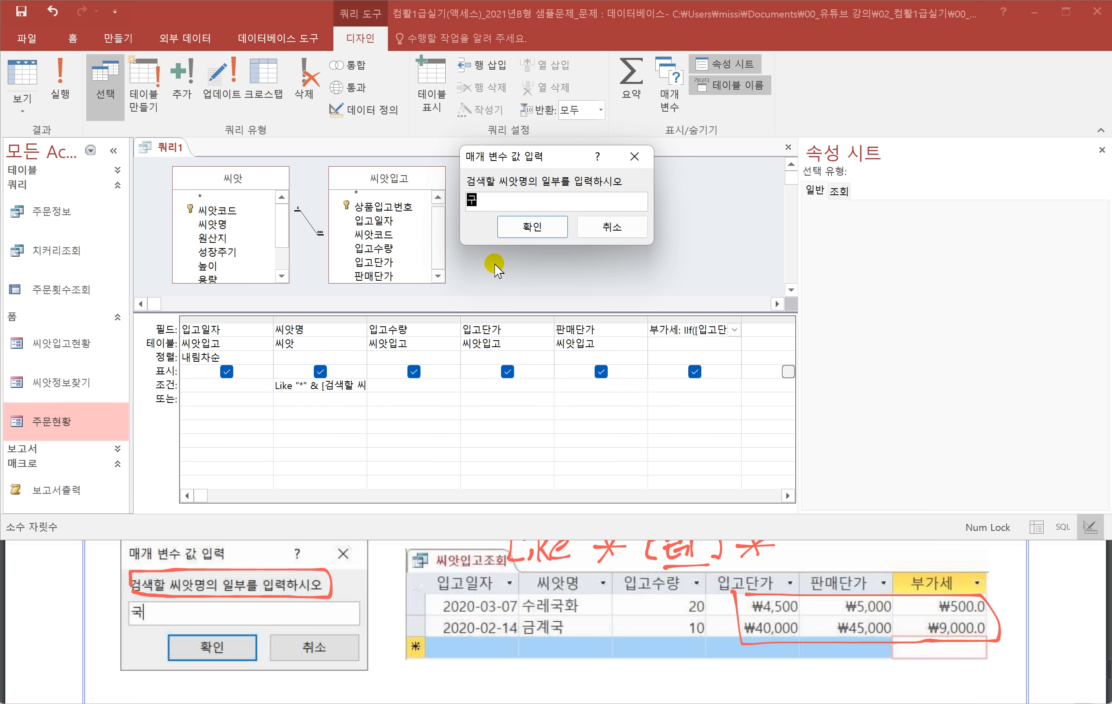
key("Return")
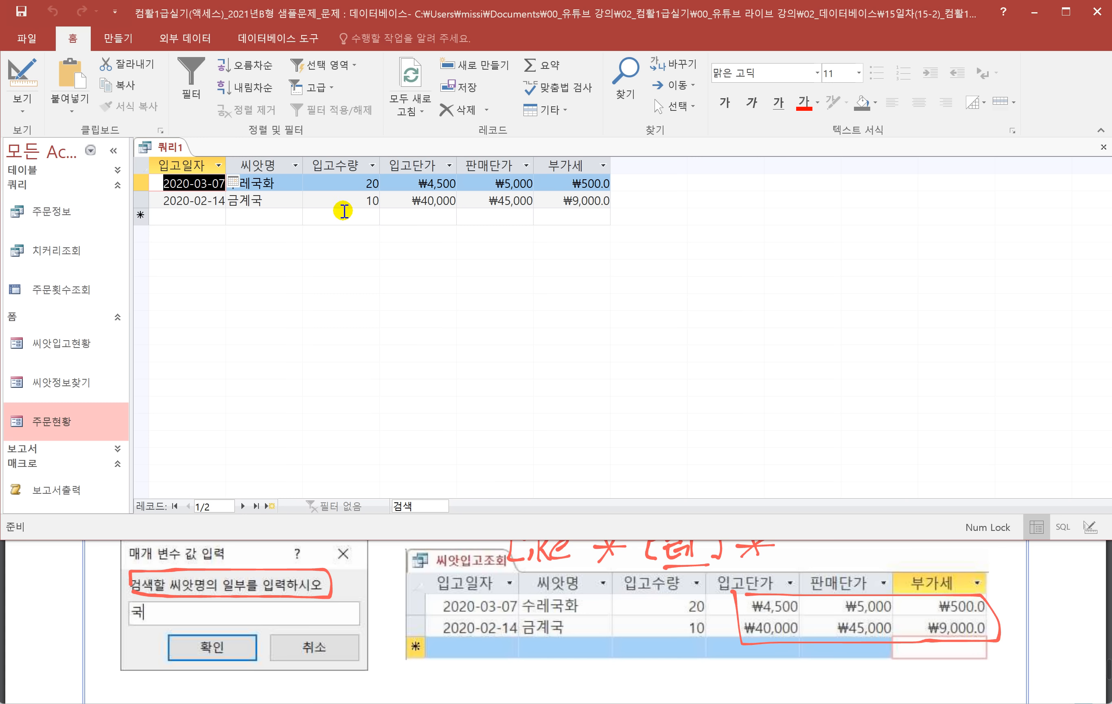
Step: Save the query as 씨앗입고조회, checking the required name on the exam page, and close it
right_click(167, 152)
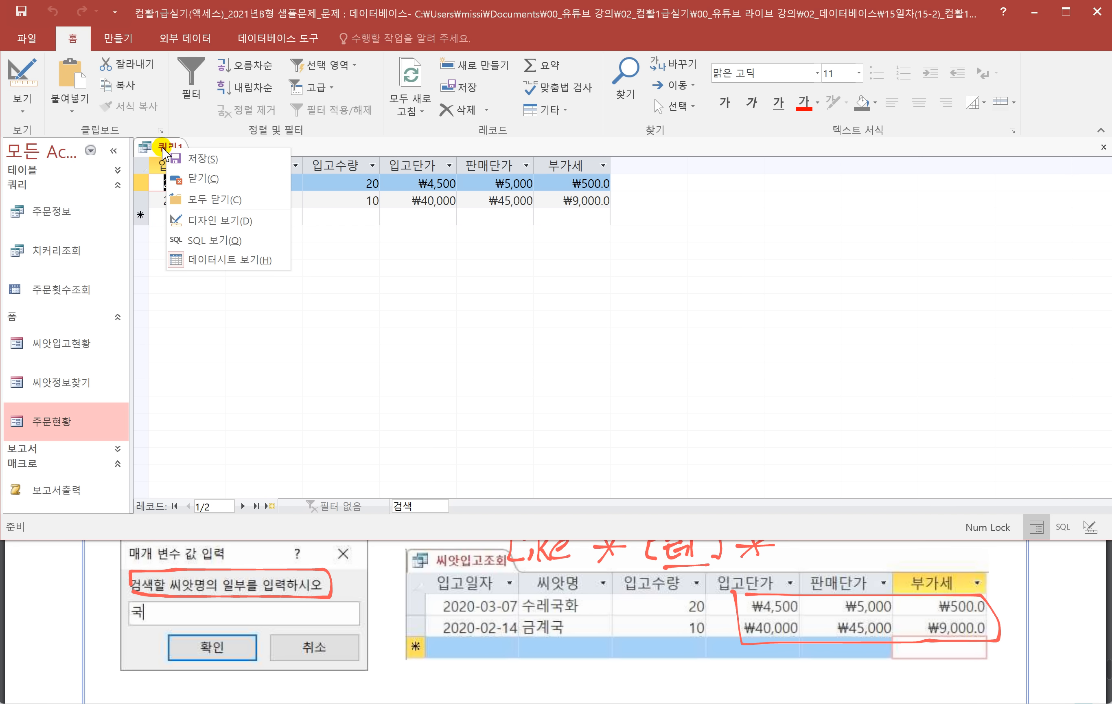
left_click(170, 161)
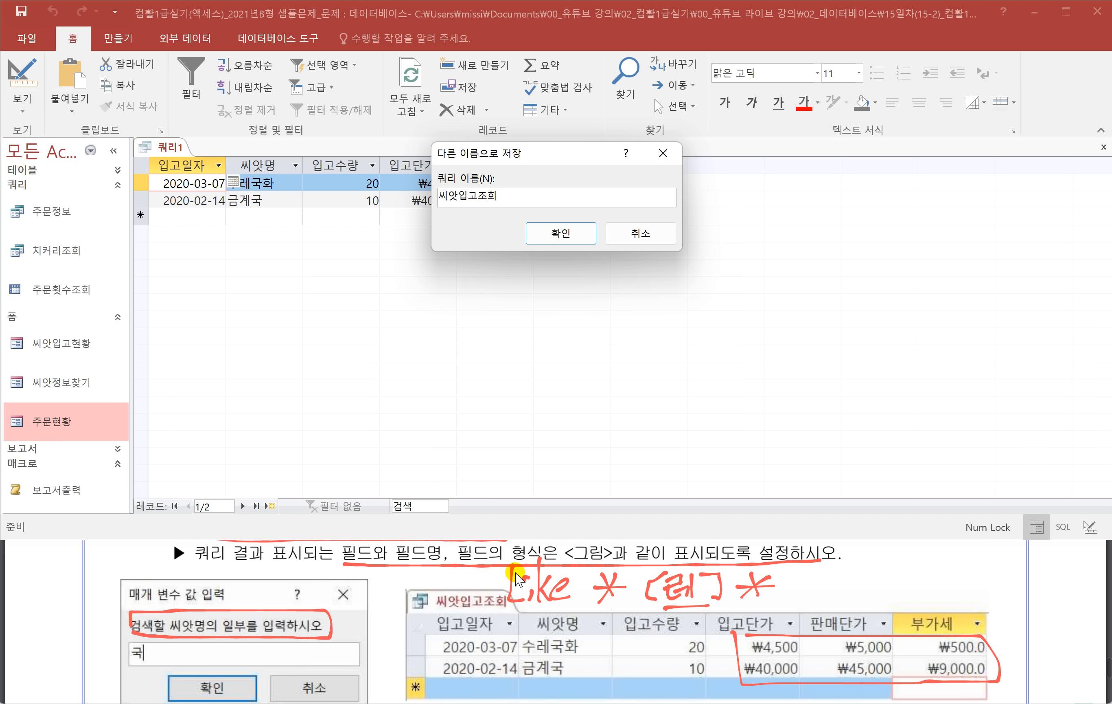
scroll(512, 573, "up", 2)
scroll(510, 594, "up", 4)
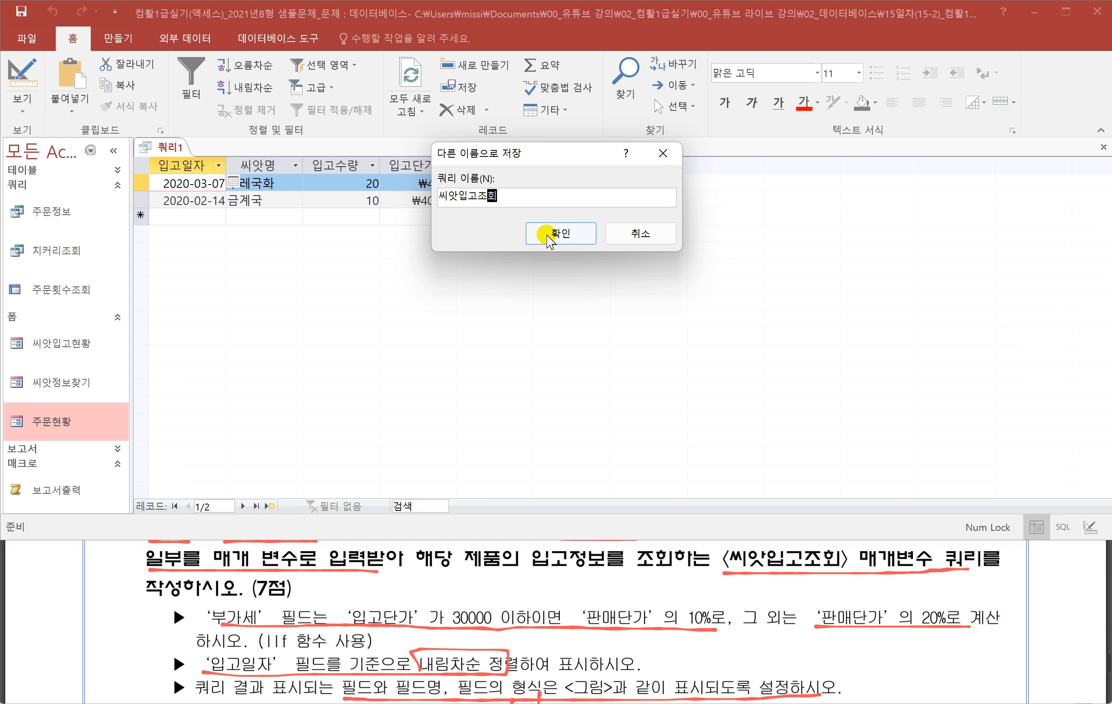
left_click(560, 232)
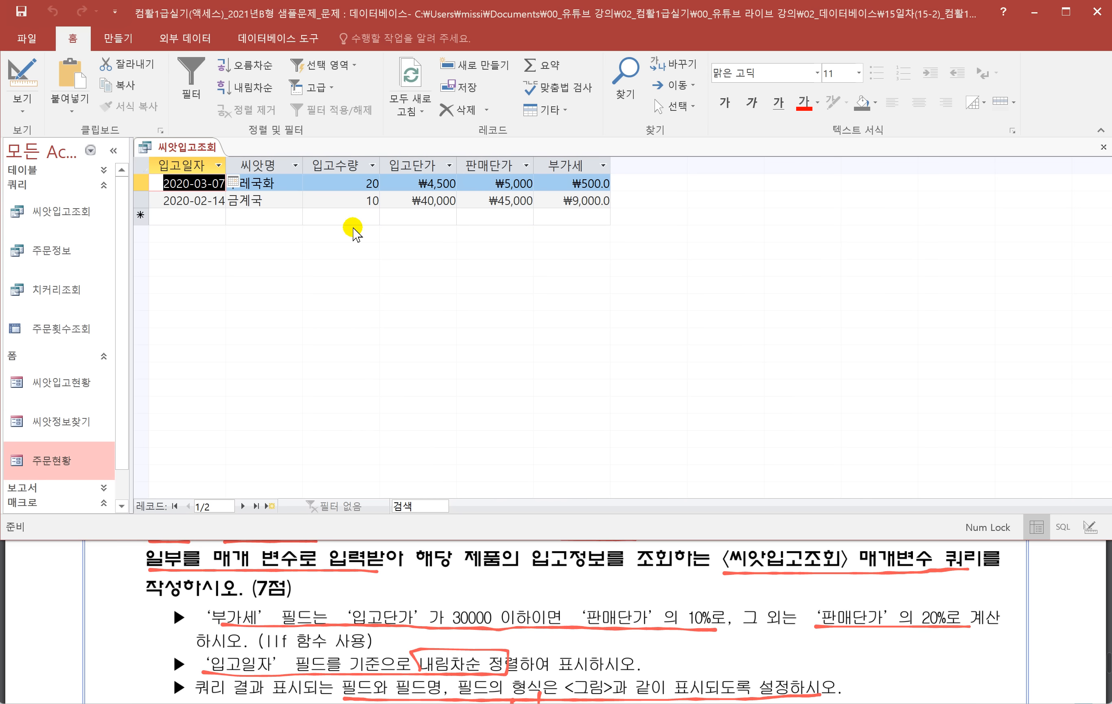
right_click(197, 145)
left_click(251, 177)
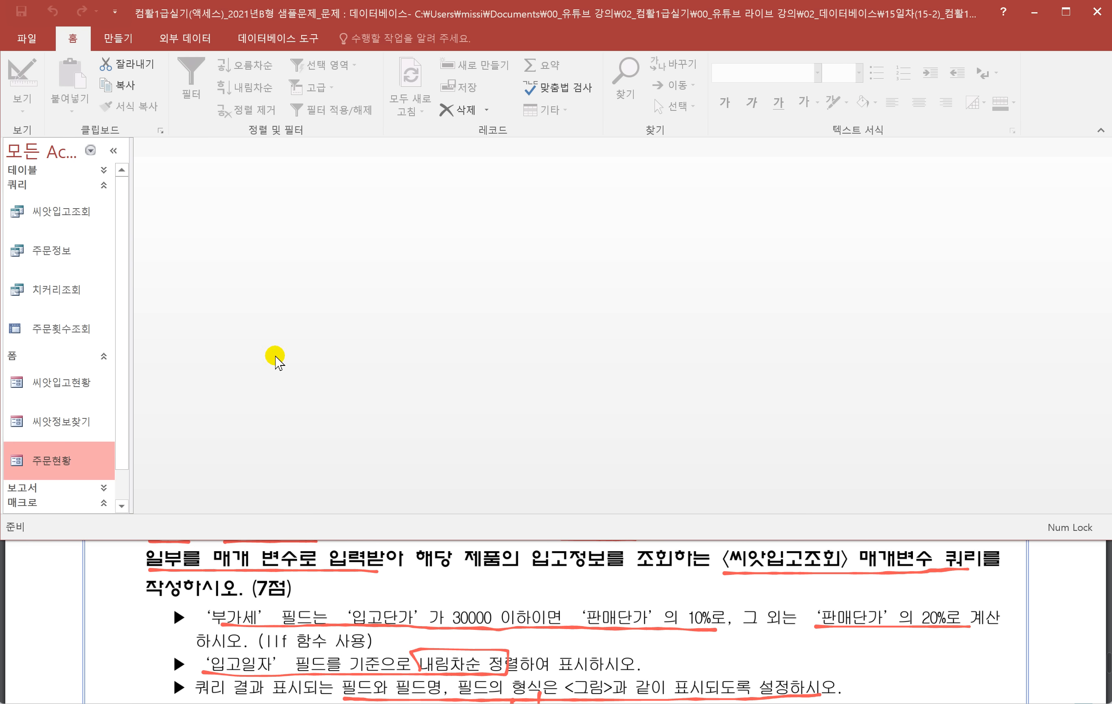
Step: Create a new design query from the 씨앗입고, 씨앗 and 주문 tables and enlarge the field grid
scroll(314, 633, "down", 3)
scroll(313, 626, "down", 10)
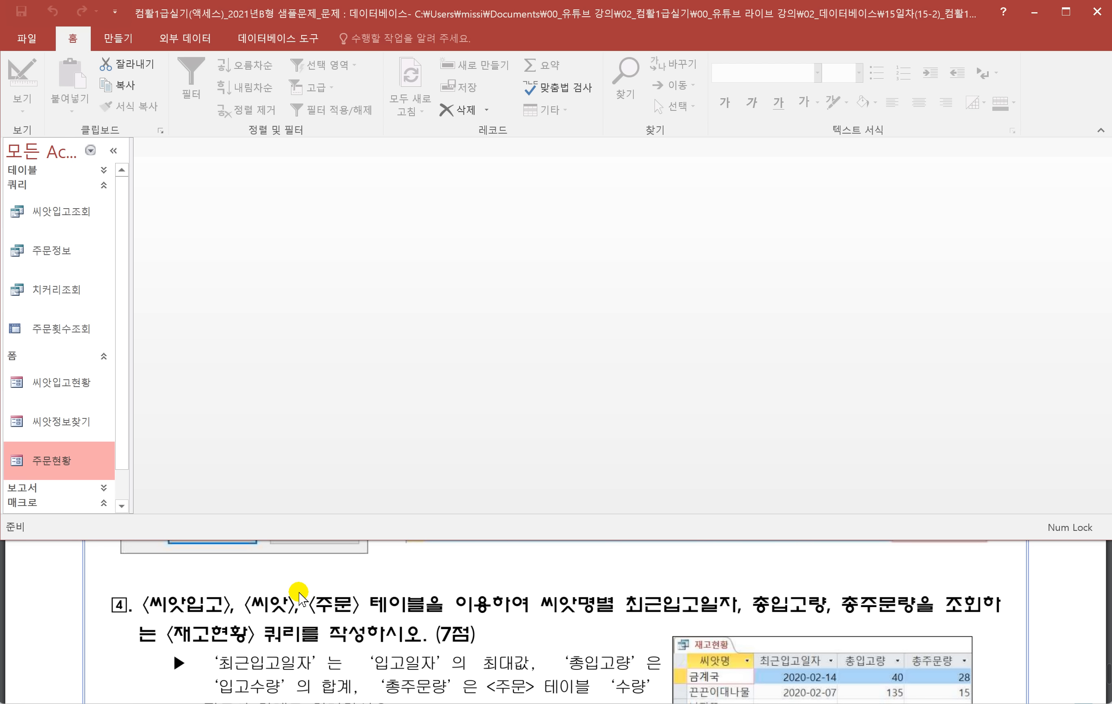
left_click(125, 41)
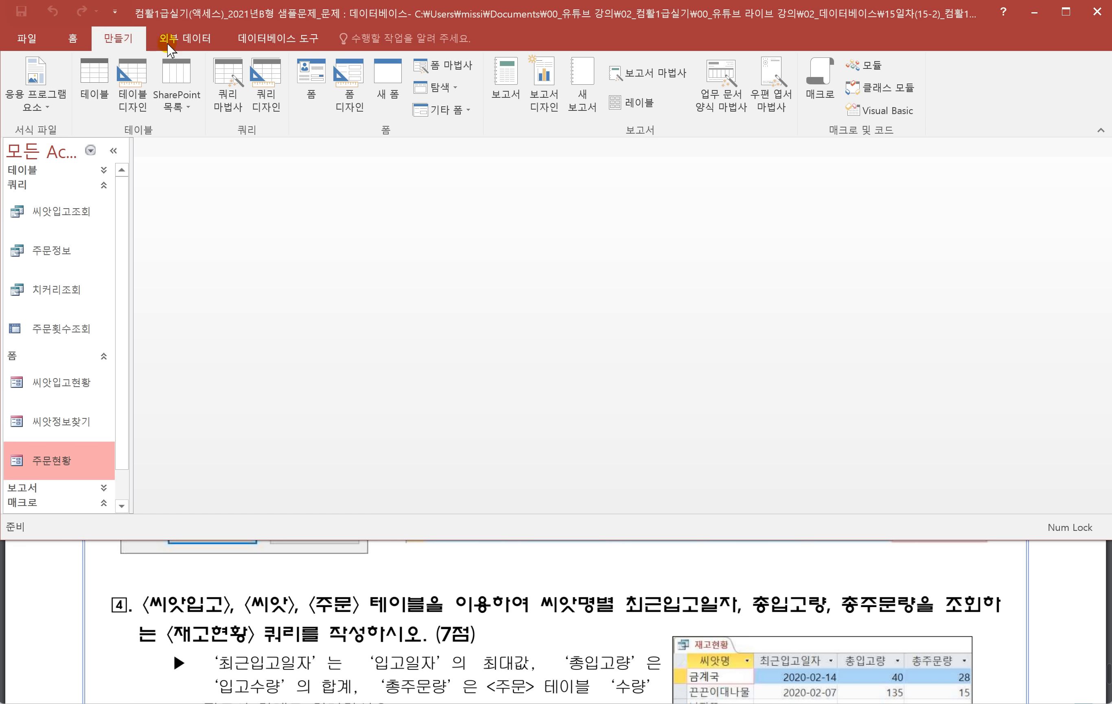
left_click(268, 95)
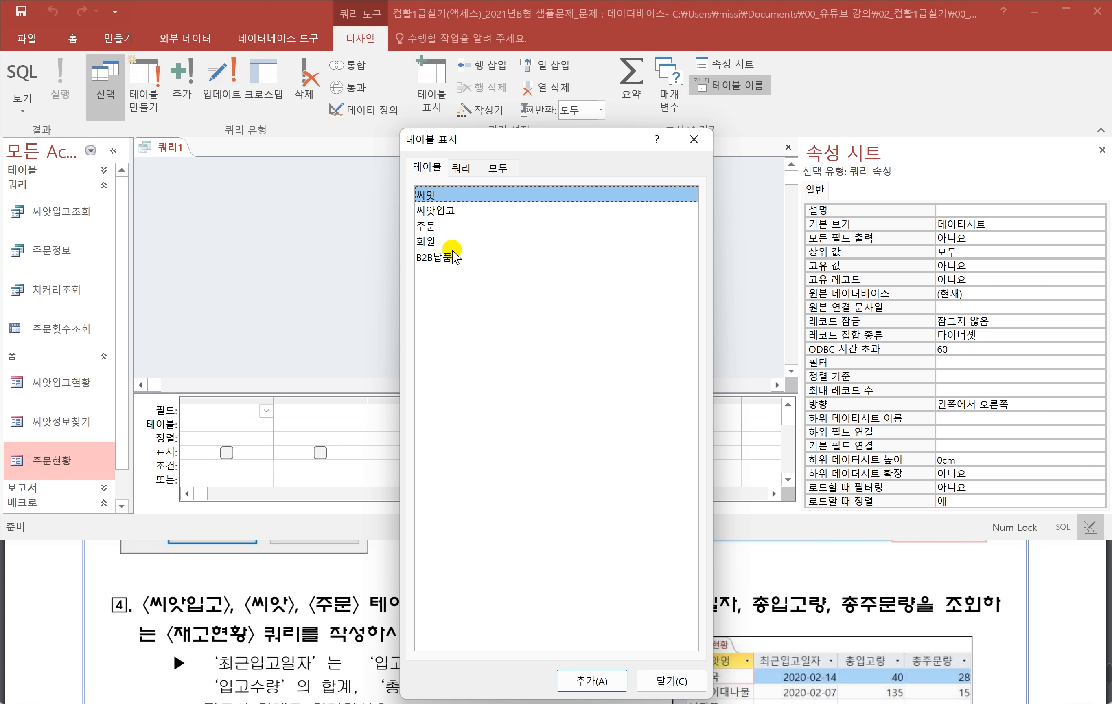
double_click(438, 211)
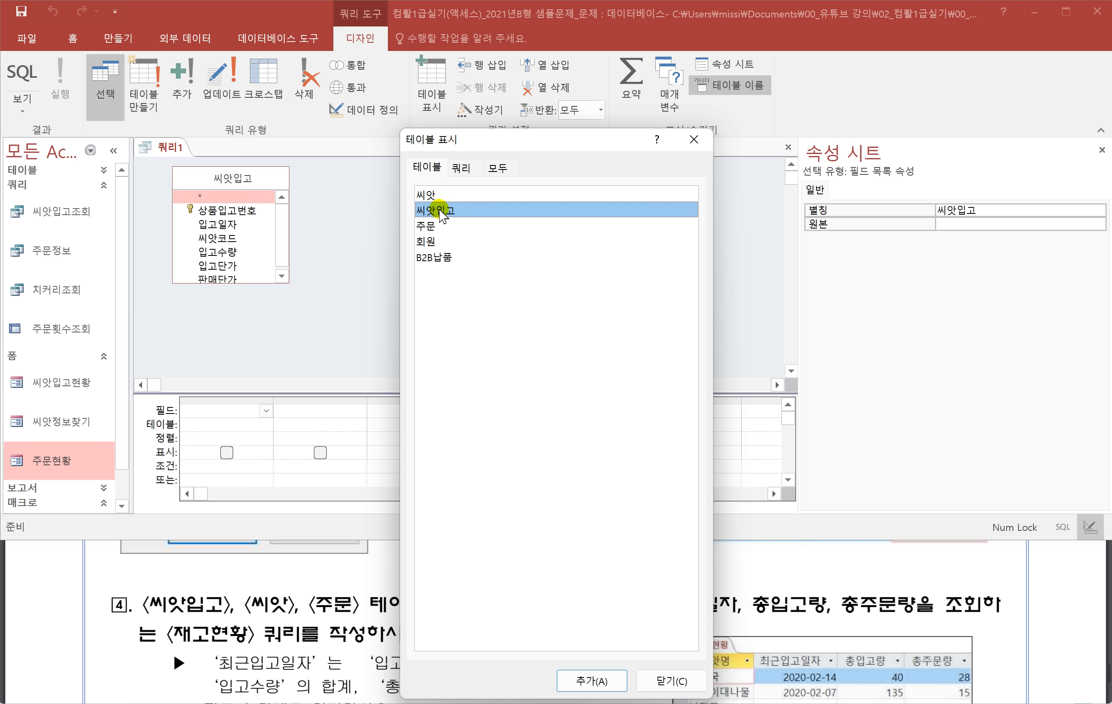
double_click(433, 195)
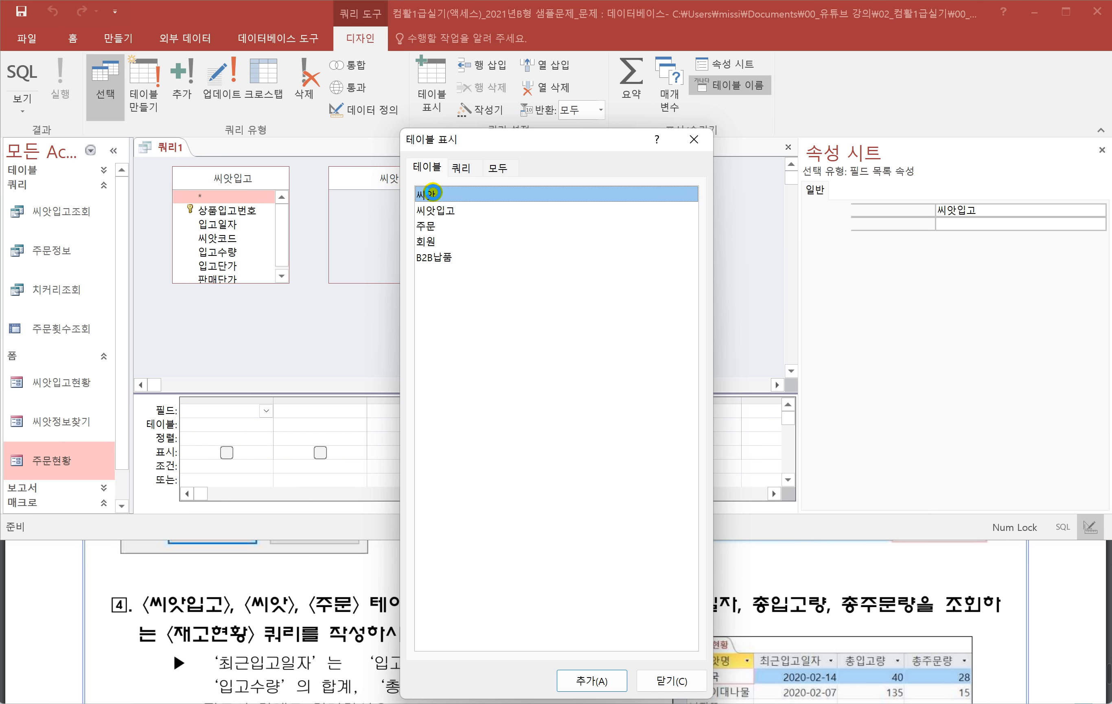
double_click(454, 226)
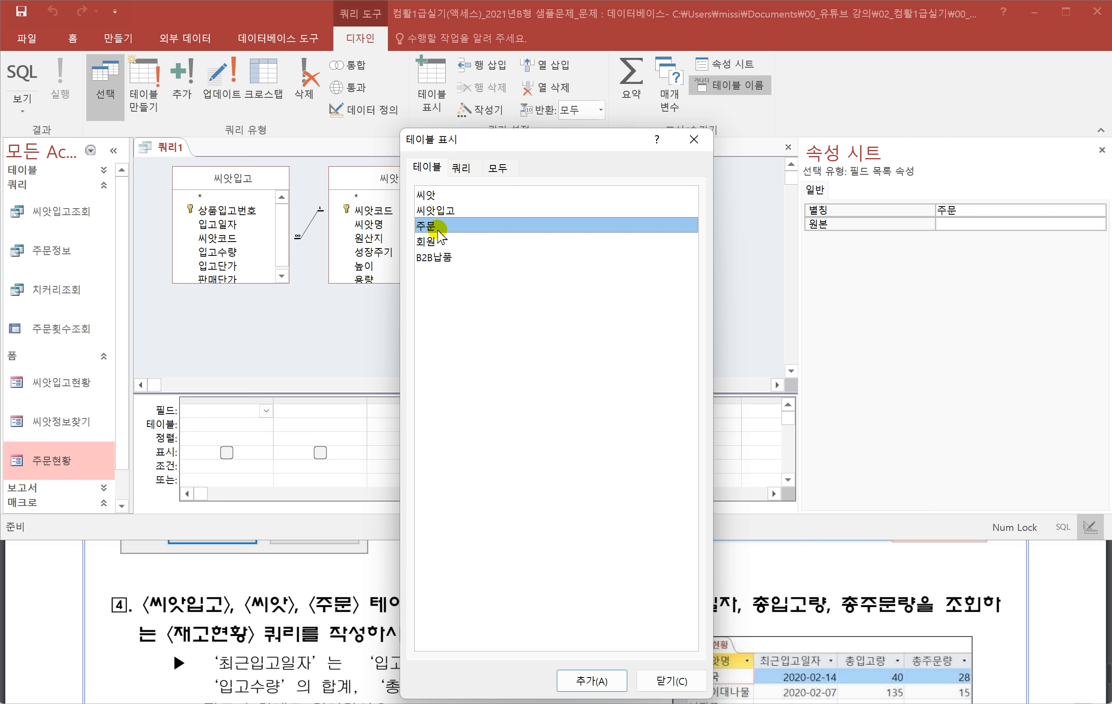
left_click(665, 680)
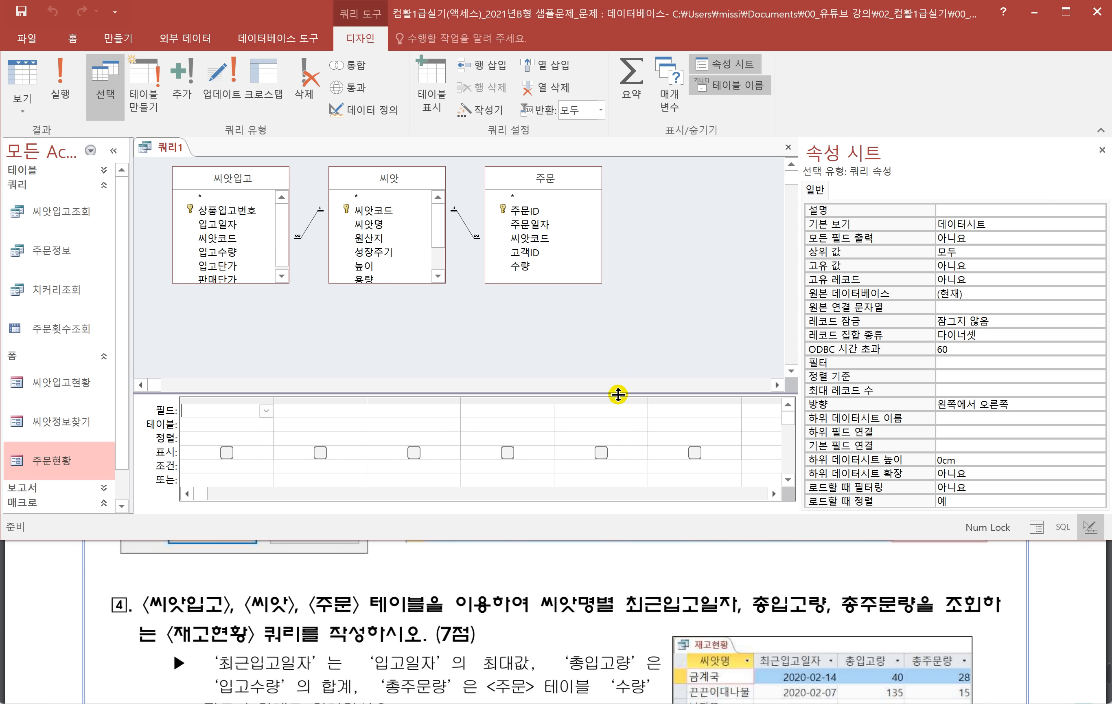
left_click_drag(618, 394, 610, 307)
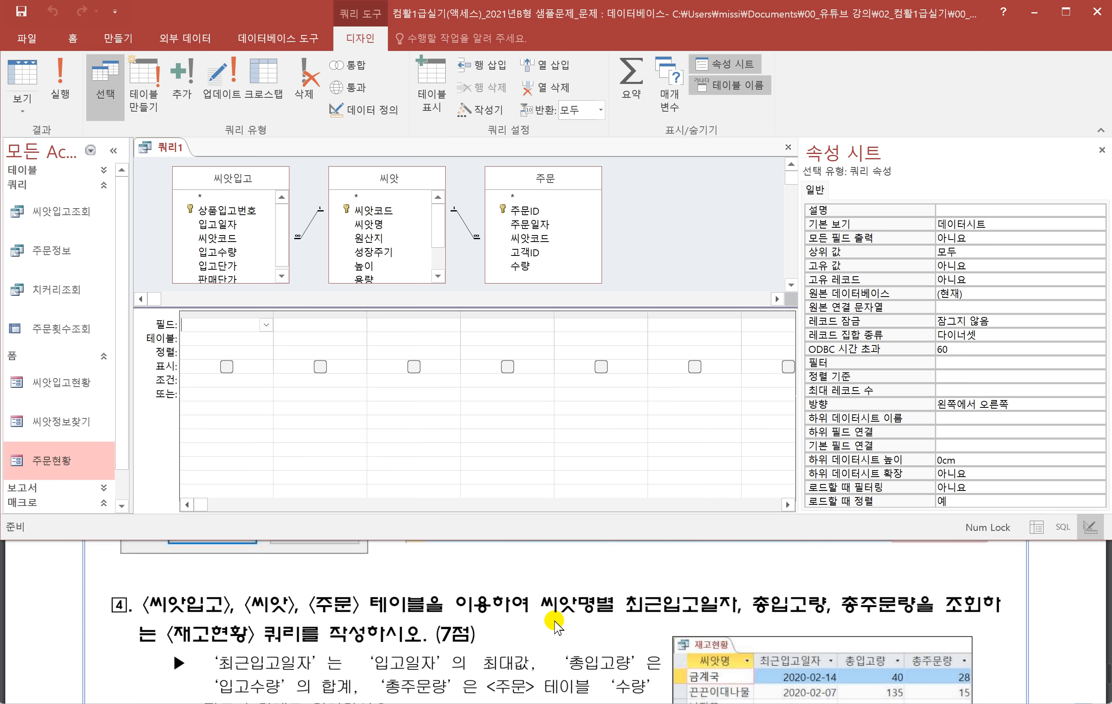
Step: Underline the requested fields in question 4 and add 씨앗명 from the 씨앗 table as the grouping field of a totals query
left_click_drag(540, 615, 901, 620)
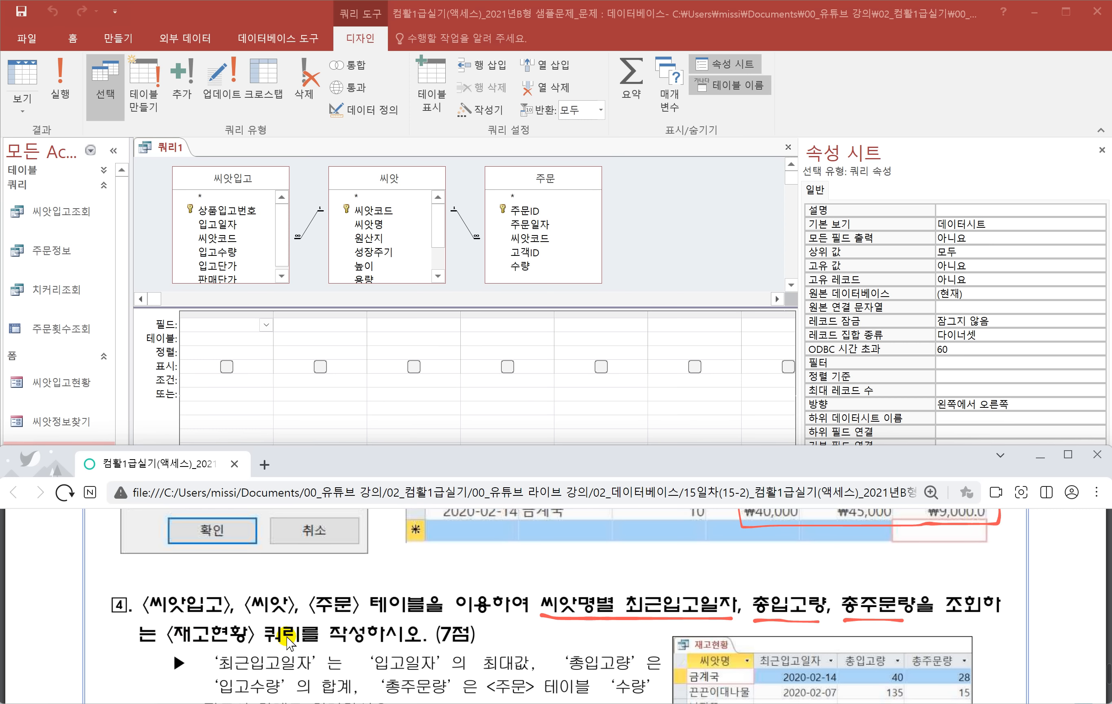
scroll(331, 632, "down", 1)
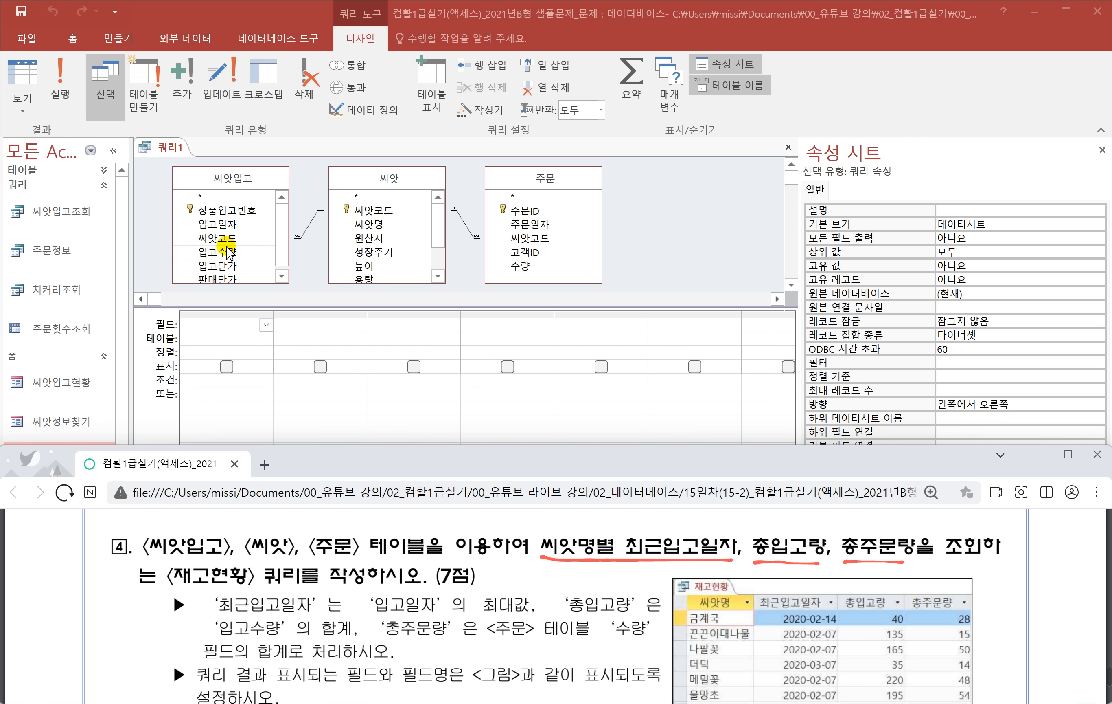
left_click(362, 227)
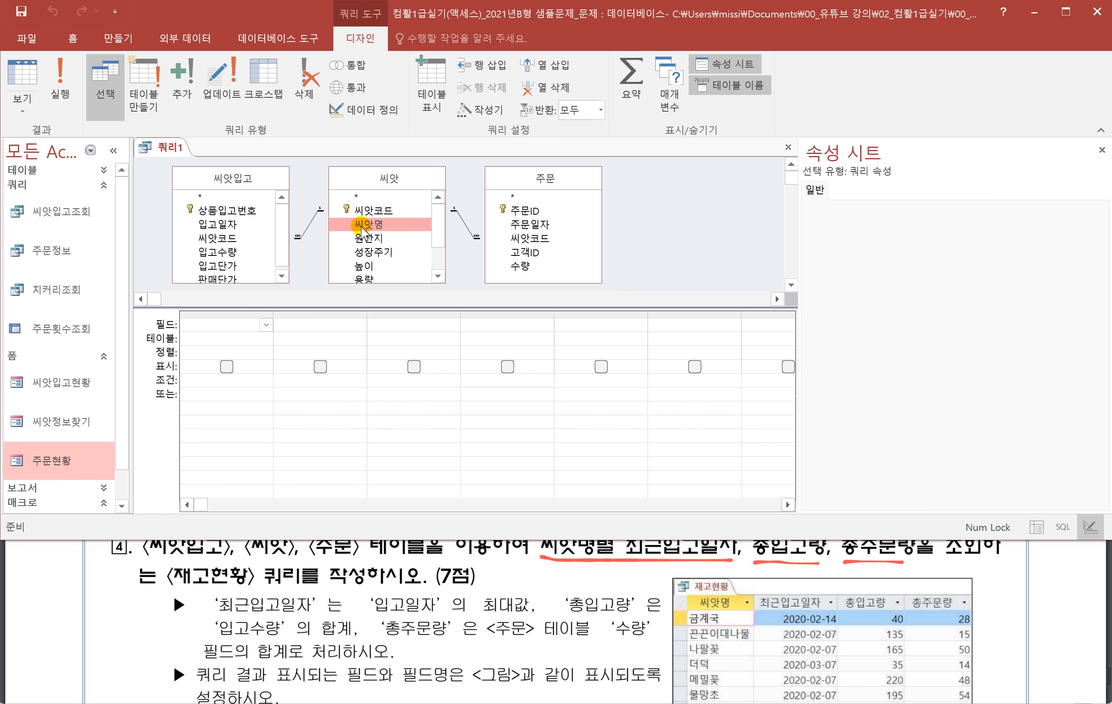
double_click(362, 228)
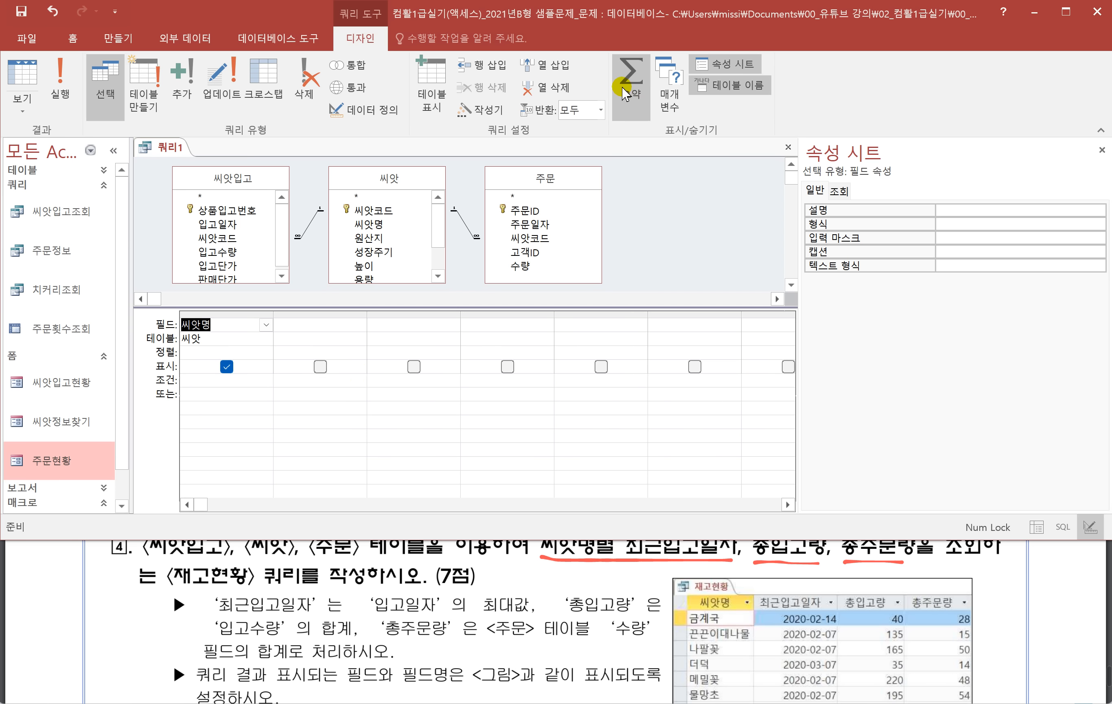
left_click(633, 86)
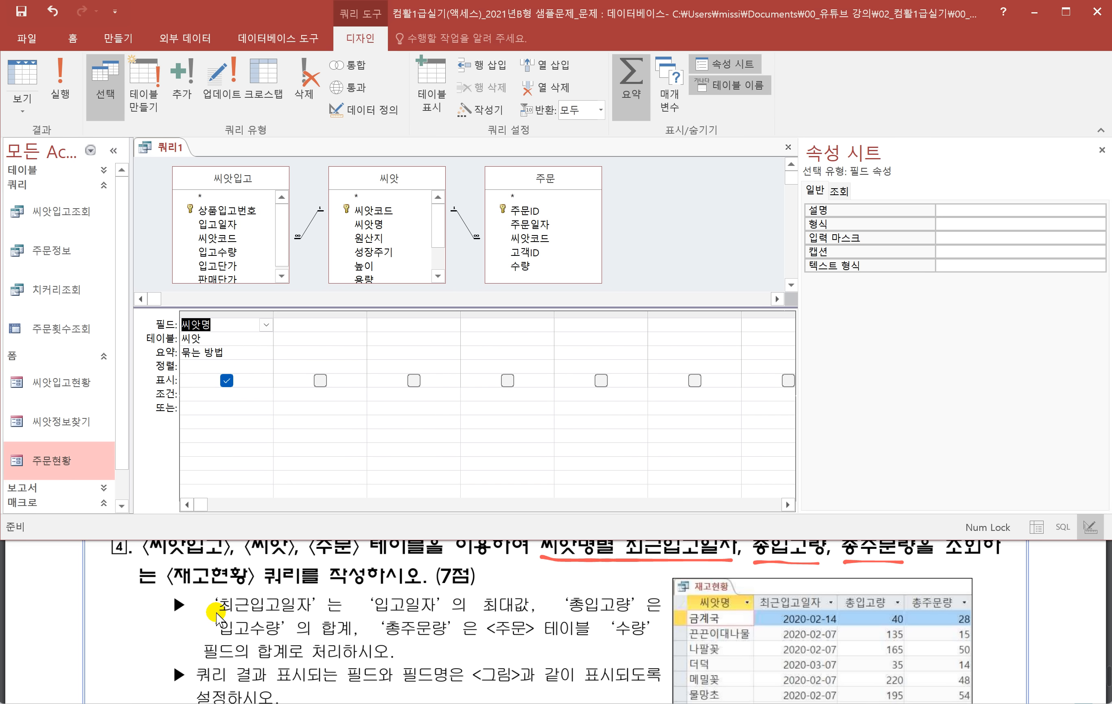
Step: Mark the 최근입고일자 requirement and add 입고일자 from the 씨앗입고 table, summarized by 최대값
mouse_move(215, 610)
left_mouse_down()
mouse_move(529, 619)
mouse_move(538, 590)
mouse_move(405, 584)
mouse_move(362, 607)
left_mouse_up()
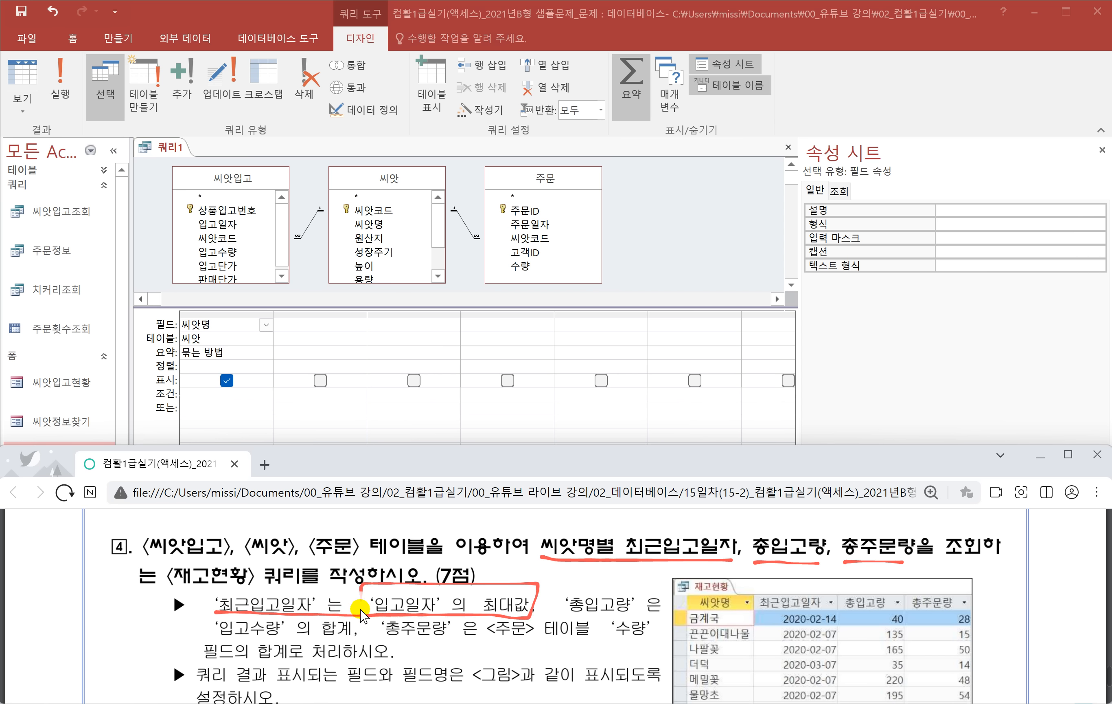
left_click(228, 224)
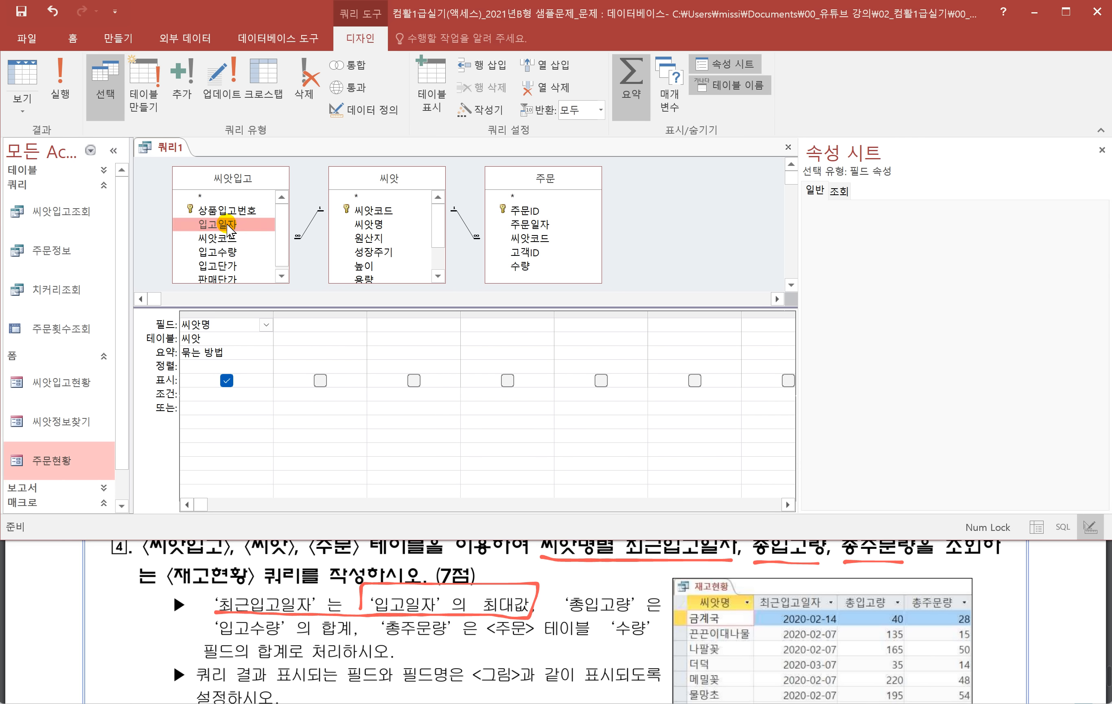
left_click(328, 352)
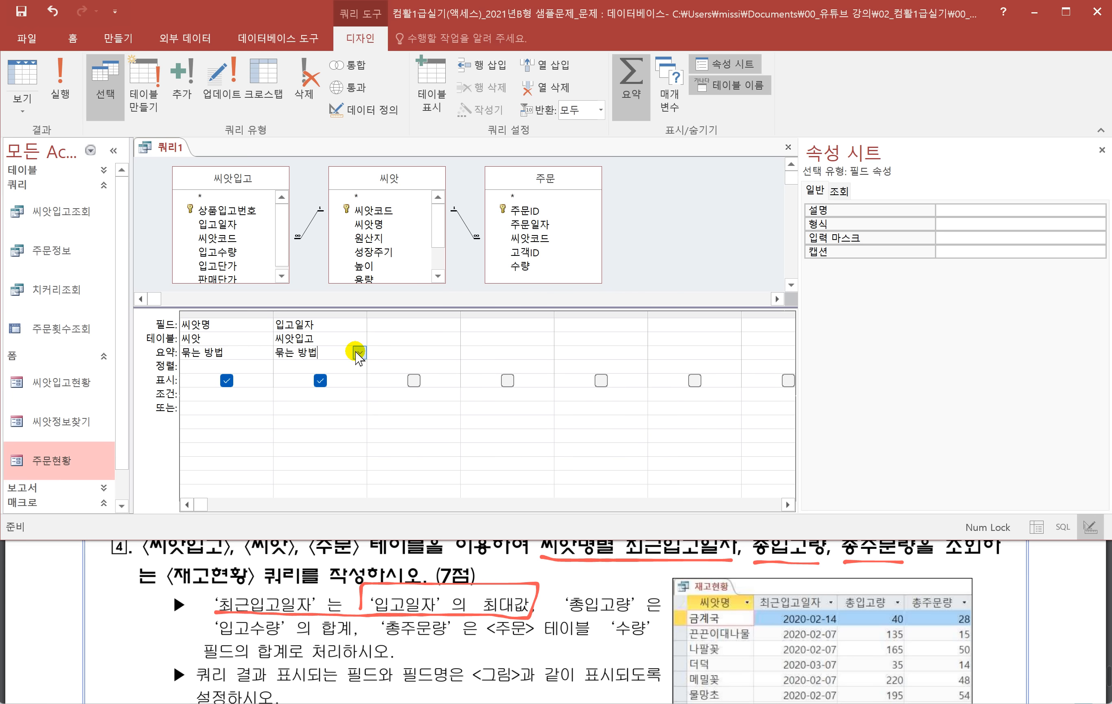
left_click(360, 352)
left_click(307, 420)
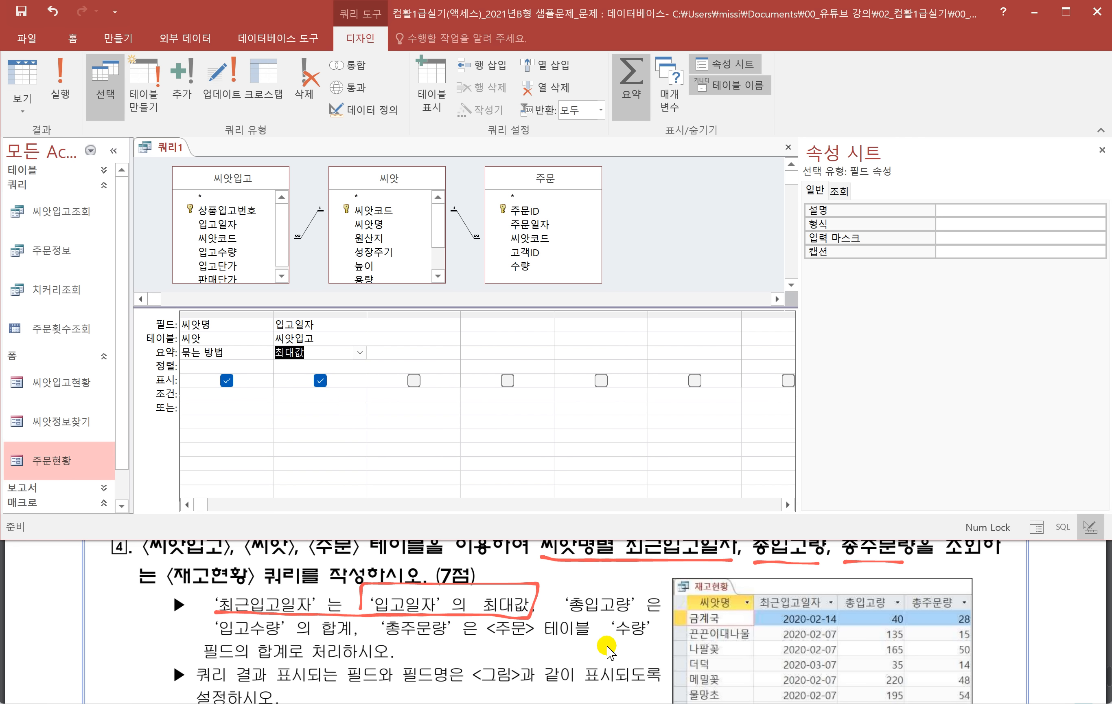
Step: Underline the 총입고량 requirement and add 입고수량 from the 씨앗입고 table, summarized by 합계
left_click(565, 614)
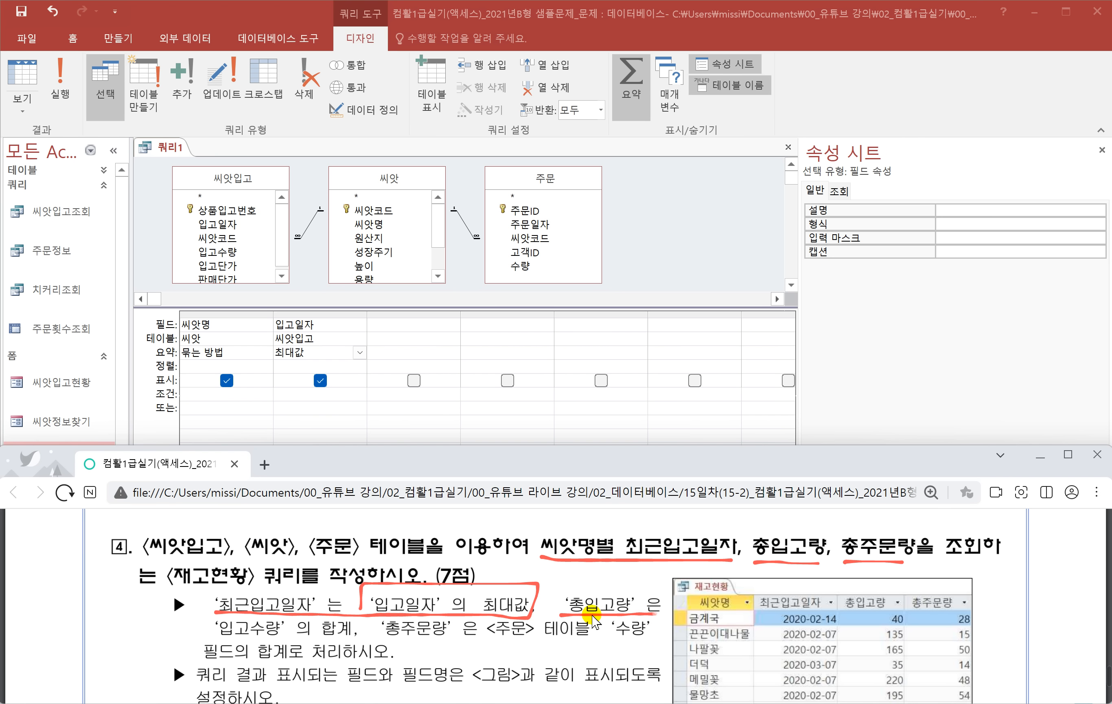
left_click_drag(212, 639, 349, 641)
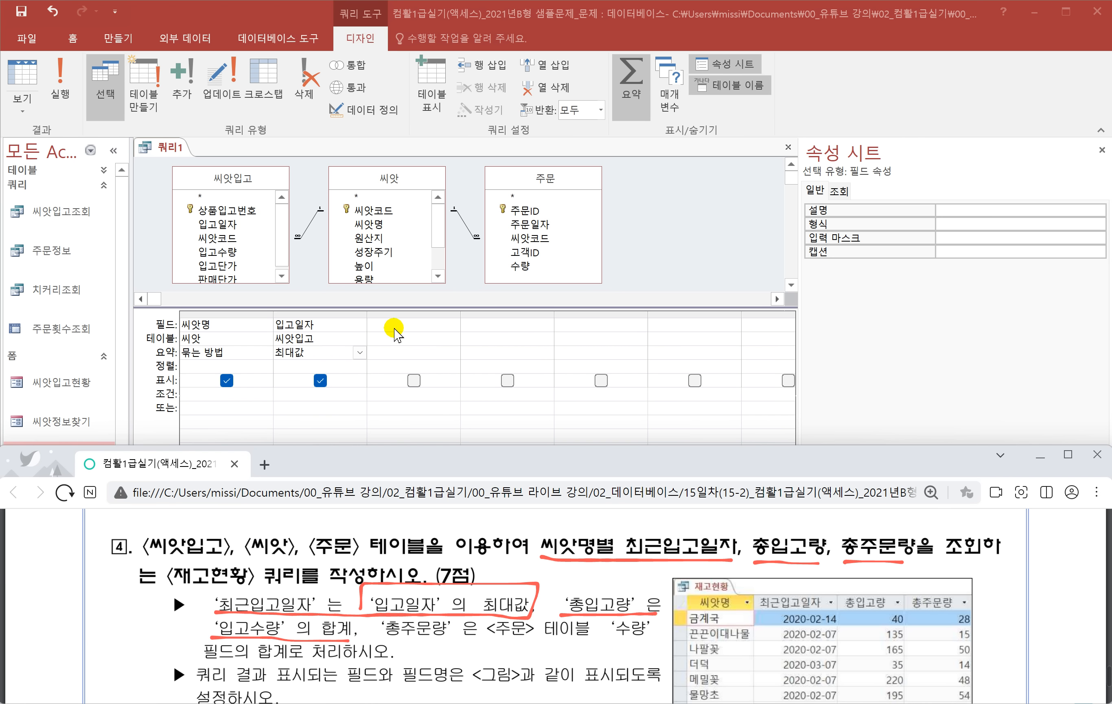
left_click(230, 259)
double_click(228, 252)
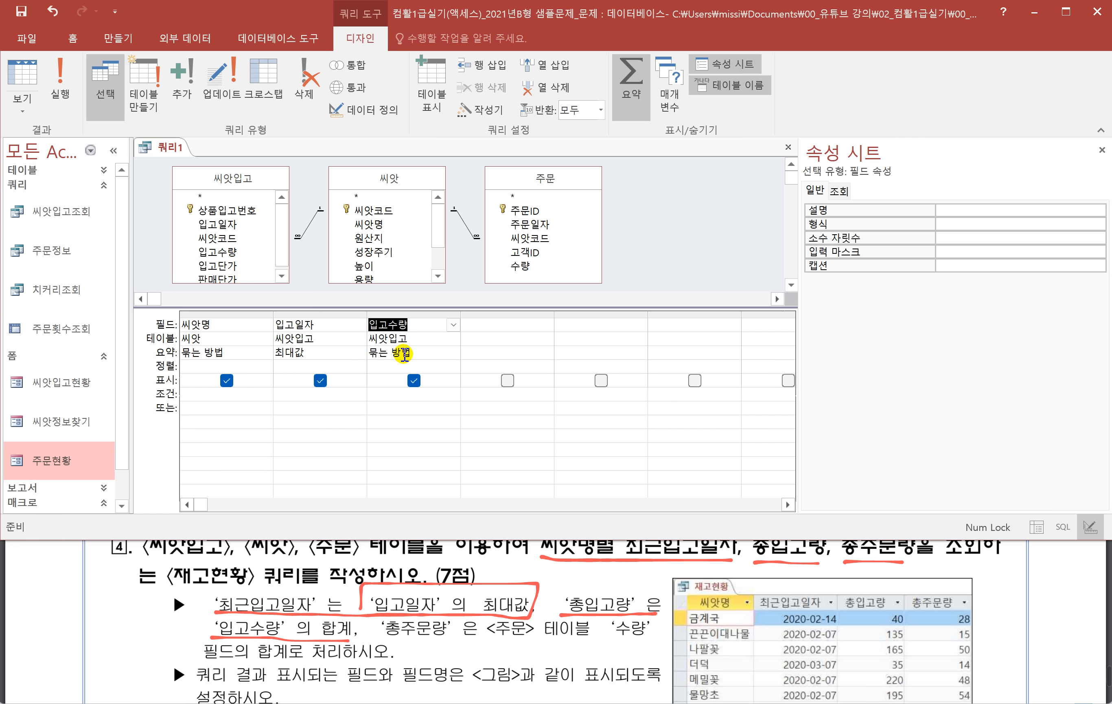
left_click(400, 352)
left_click(454, 352)
left_click(392, 380)
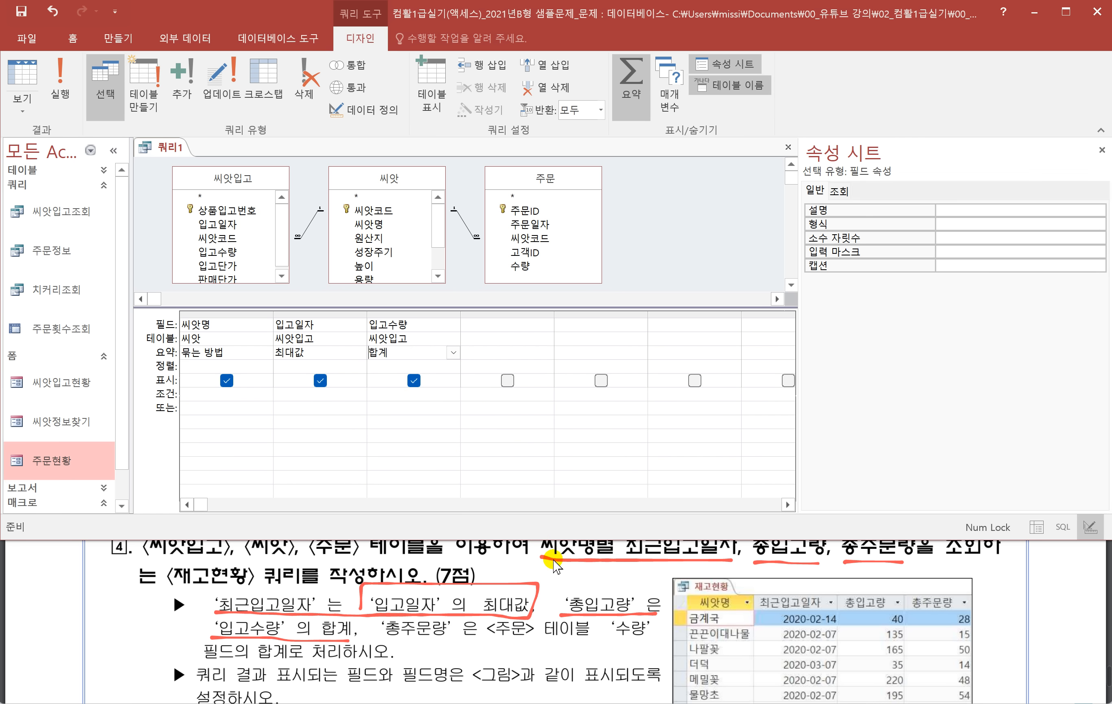
Step: Underline 총주문량 on the exam page and add 수량 from the 주문 table, summarized by 합계
left_click_drag(387, 636, 465, 636)
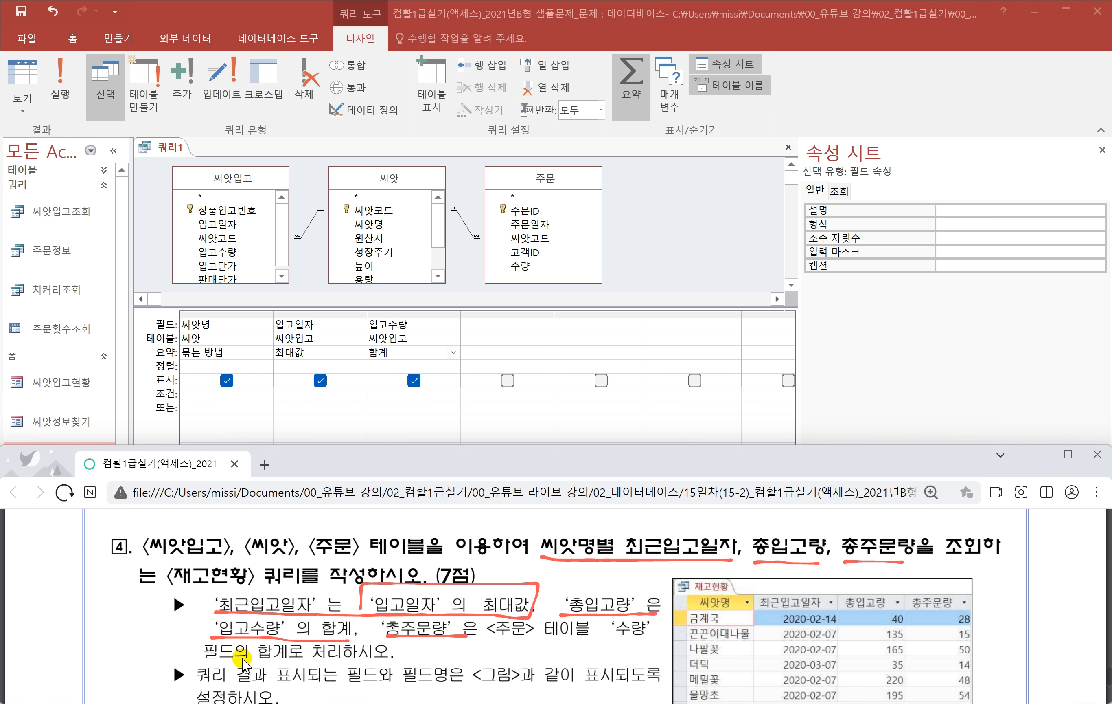
left_click(520, 266)
double_click(520, 267)
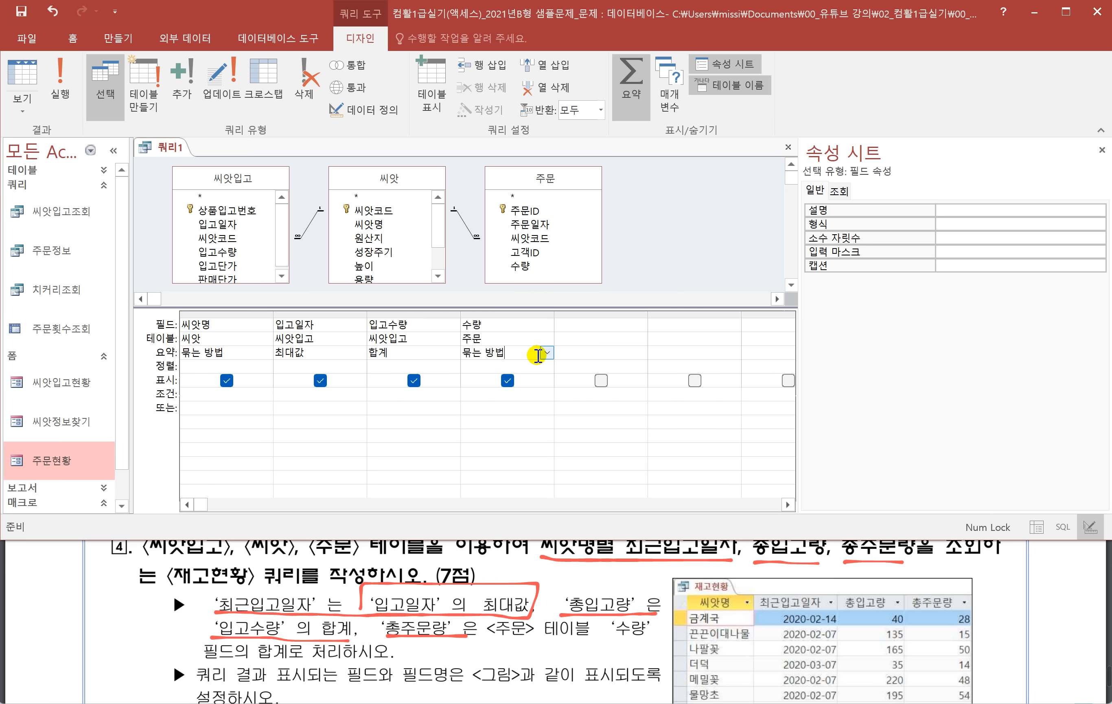
left_click(547, 353)
left_click(480, 378)
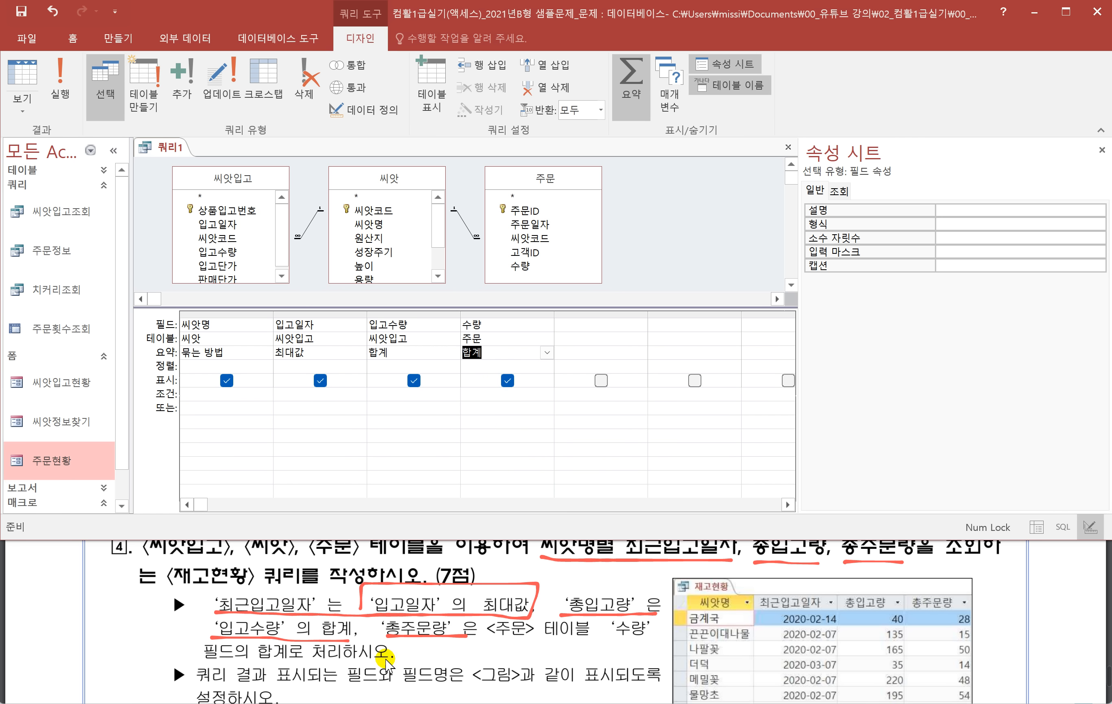
Step: Give the 입고일자 column of the query the alias 최근입고일자
left_click(280, 325)
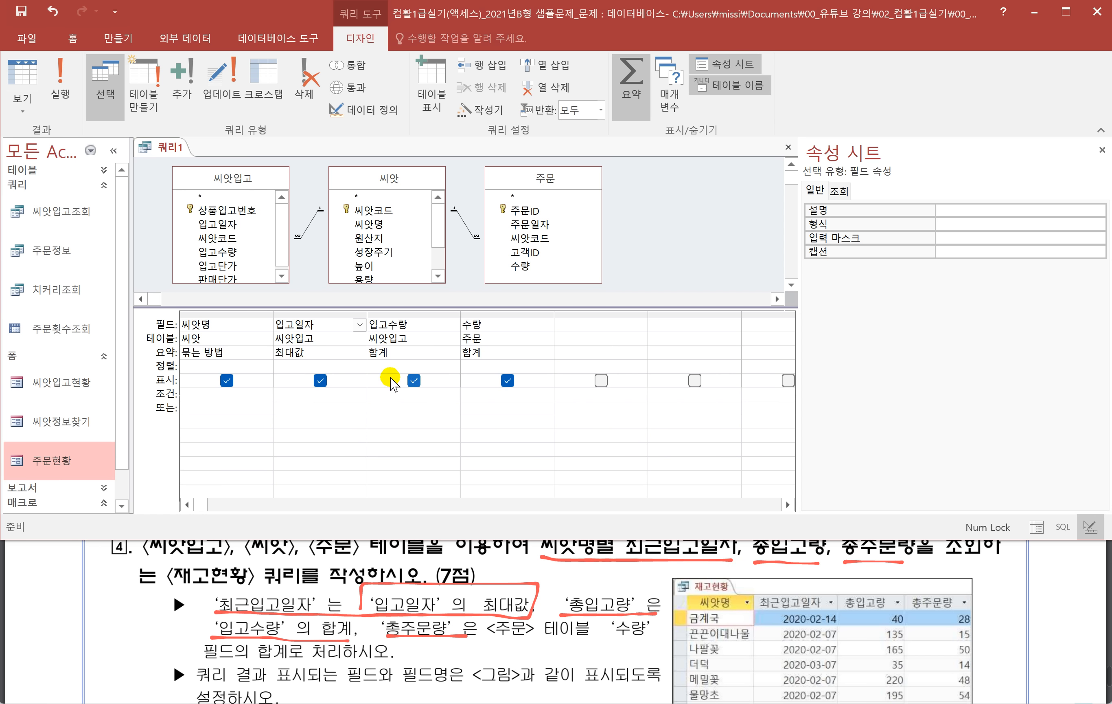
type("최근입고일")
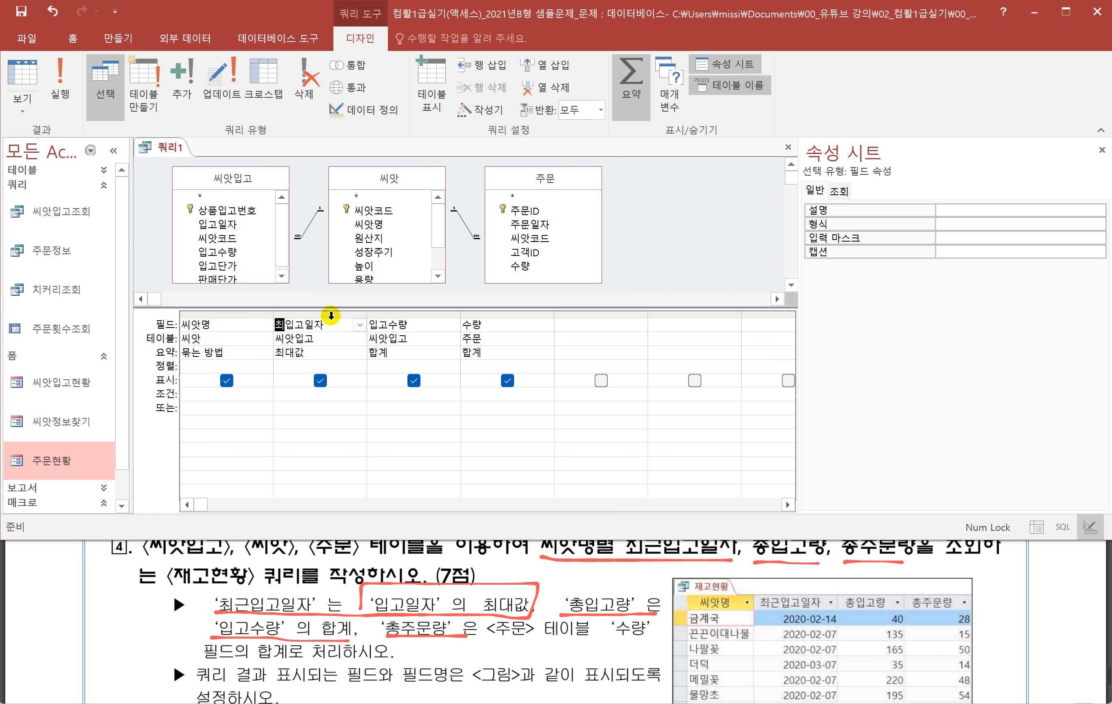
type("자")
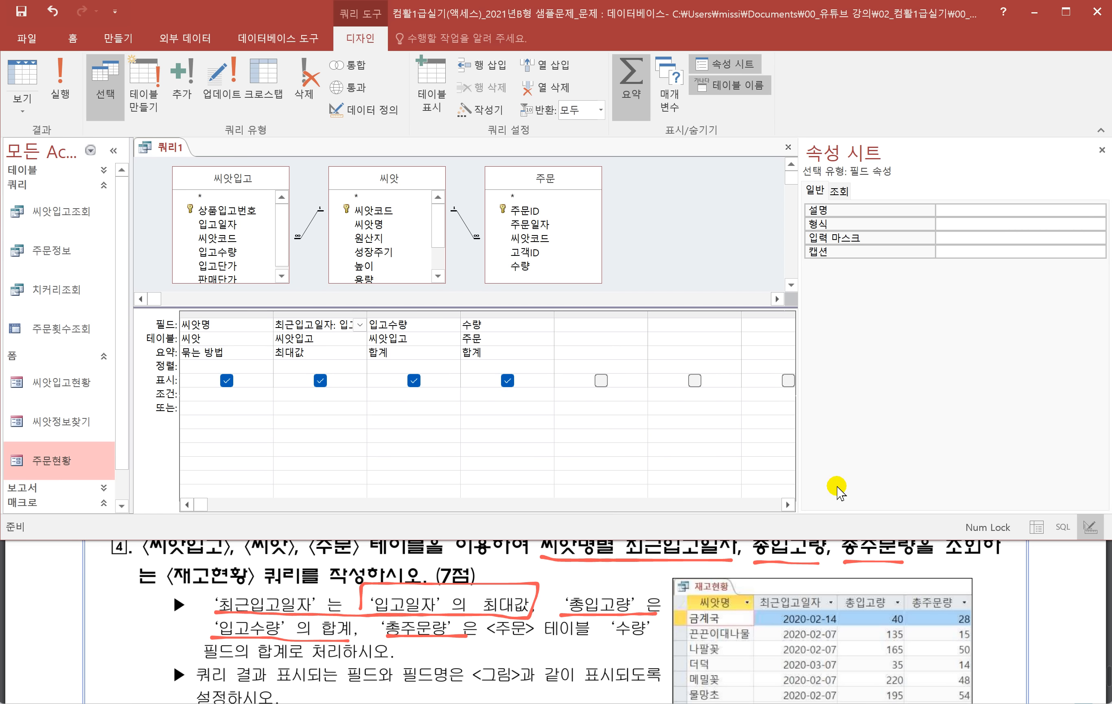
left_click(361, 325)
left_click(370, 324)
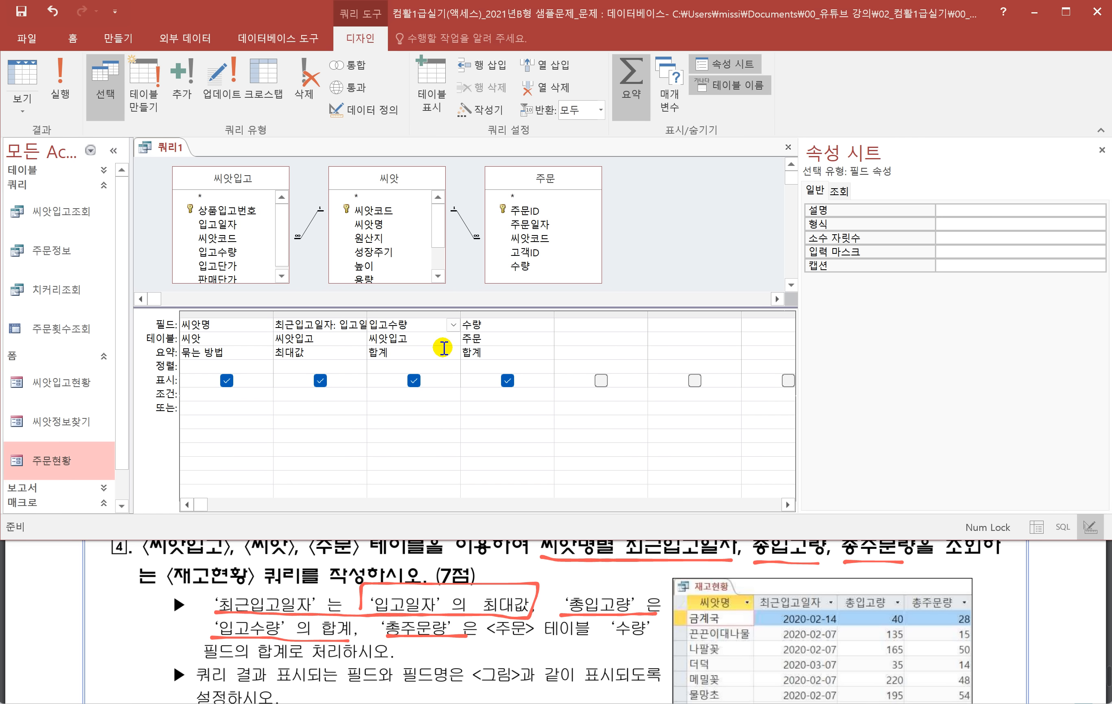
Step: Give the 입고수량 column the alias 총입고량 and the 수량 column the alias 총주문량
type("총입고량:")
left_click(465, 328)
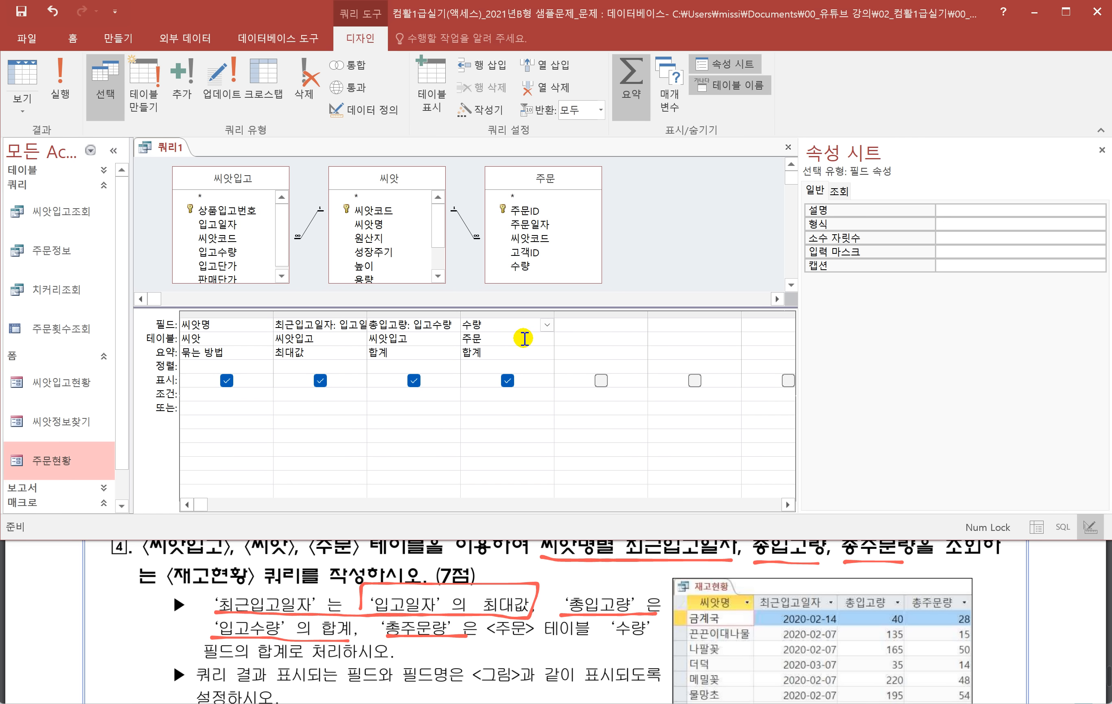
type("총주문ㄹ")
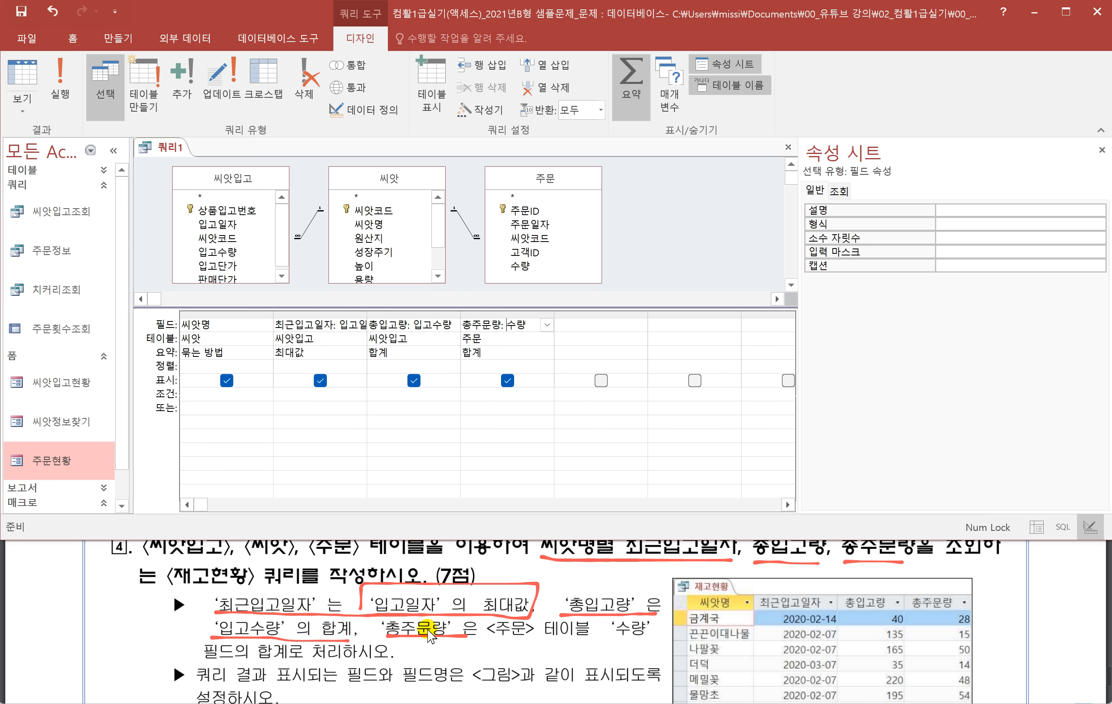
Step: Run the query and compare its datasheet with the 재고현황 sample on the exam page
scroll(428, 633, "down", 1)
scroll(428, 641, "up", 2)
scroll(429, 643, "down", 1)
scroll(419, 612, "up", 1)
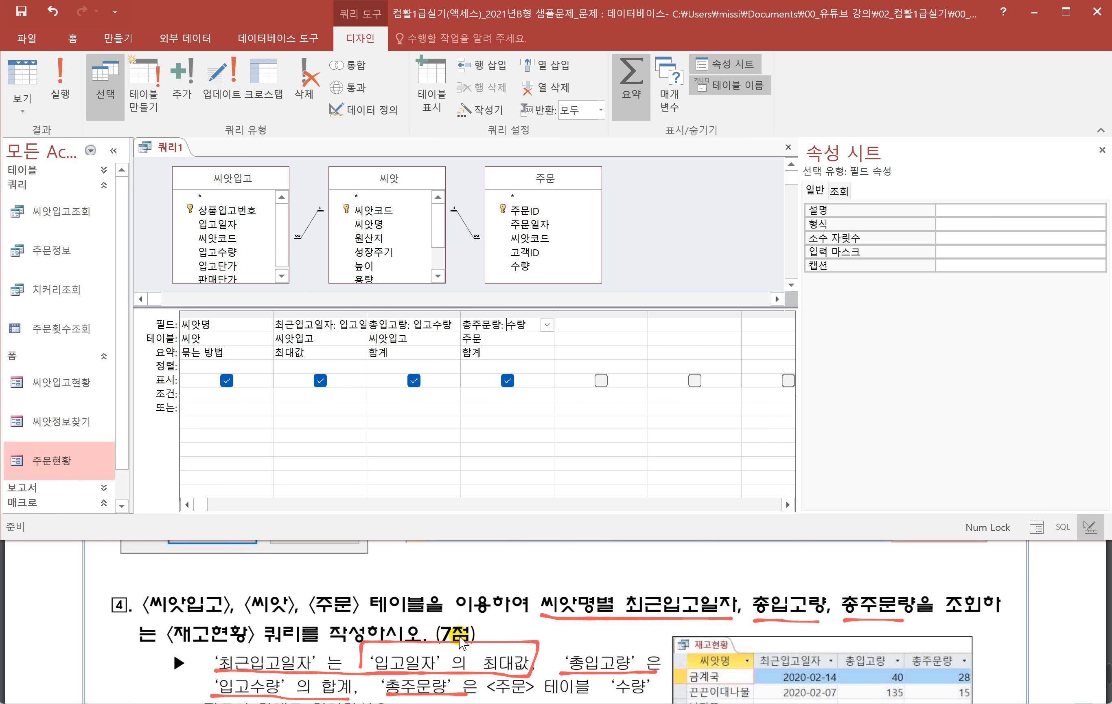
left_click(56, 88)
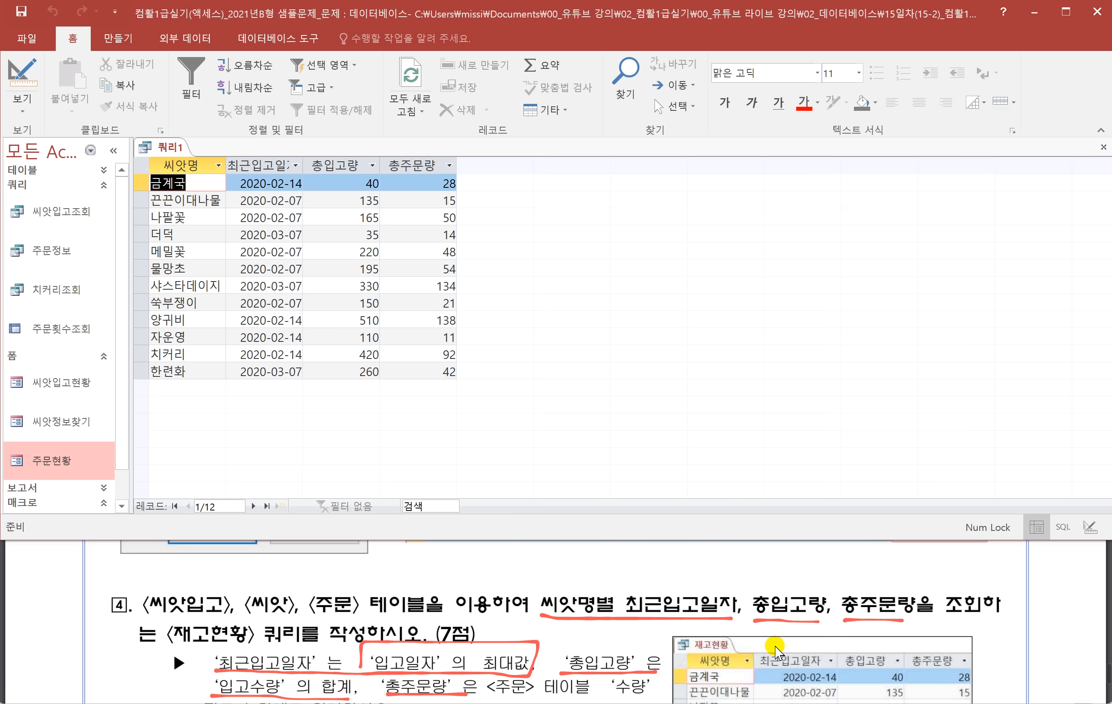
scroll(772, 649, "down", 1)
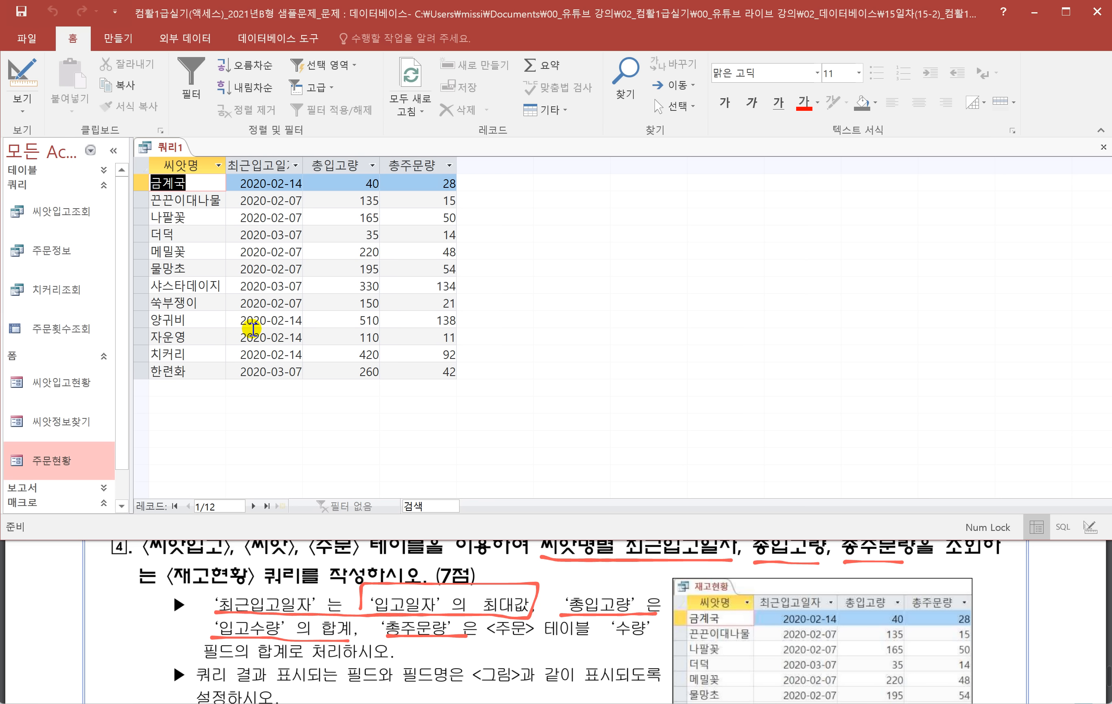
Step: Save the query under the name 재고현황
right_click(165, 147)
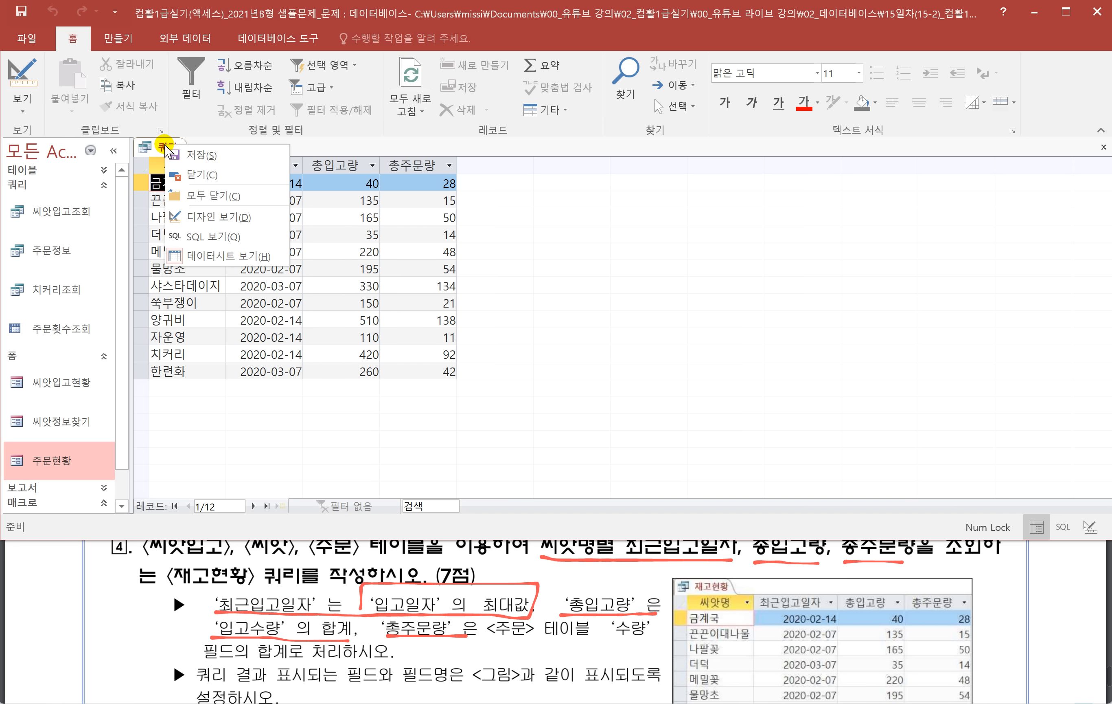
left_click(191, 152)
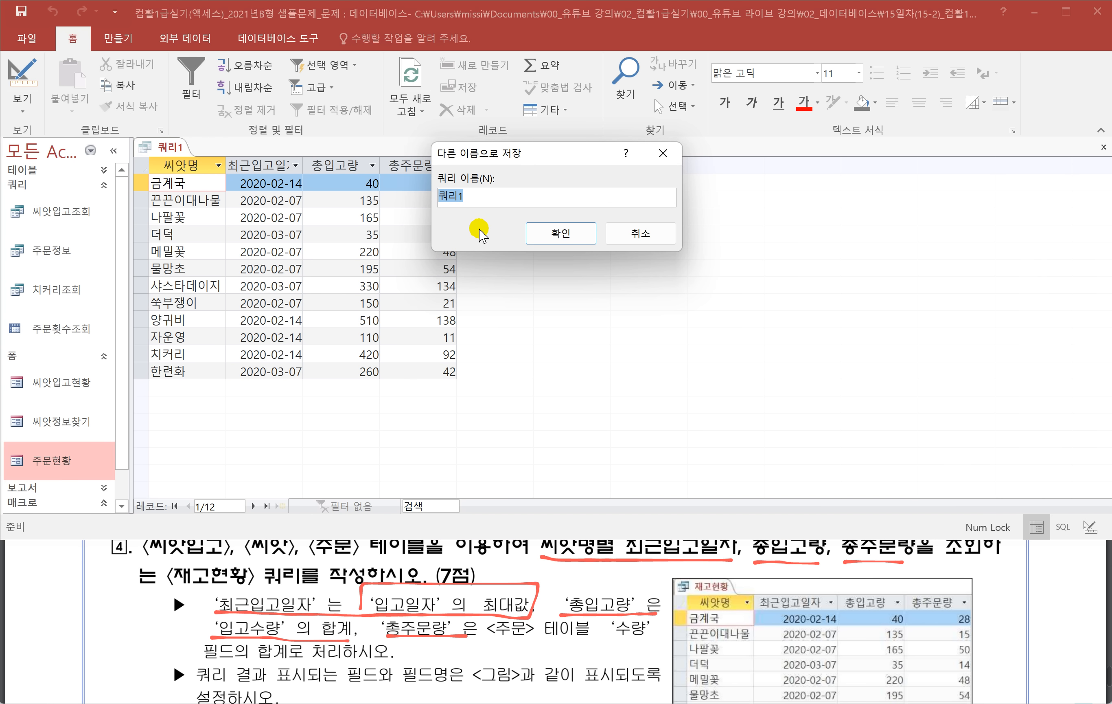
type("재고현황")
left_click(562, 234)
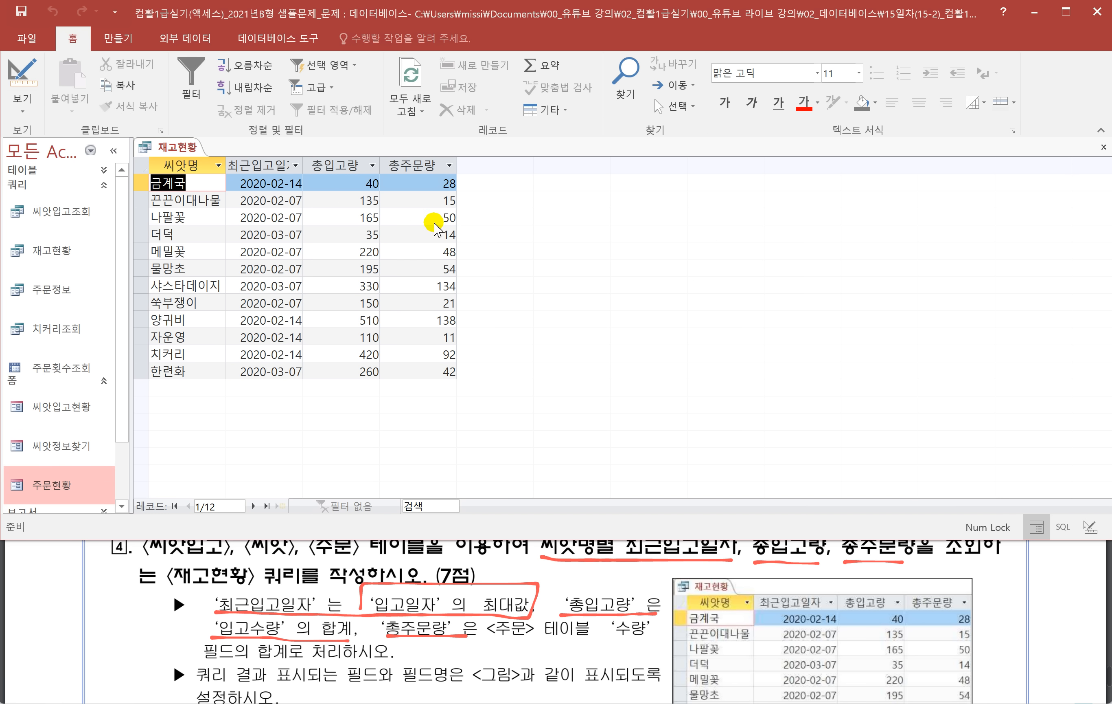
Step: Check the remaining requirements of question 4 on the exam page and close the 재고현황 query
scroll(424, 674, "down", 1)
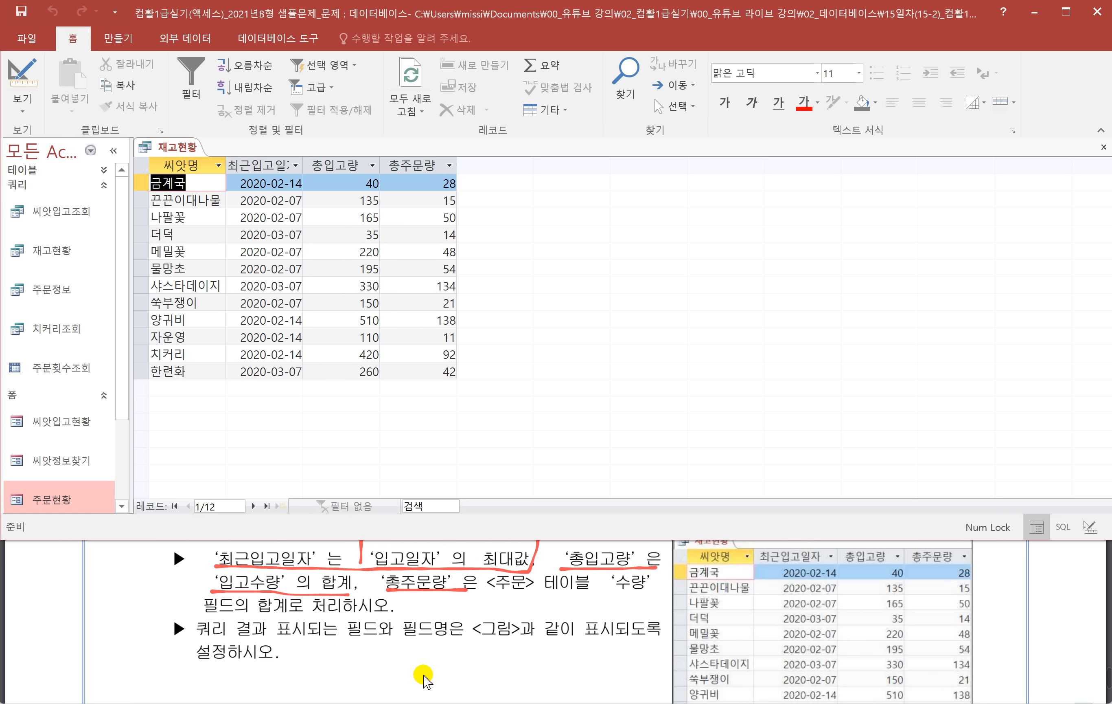
scroll(425, 674, "up", 1)
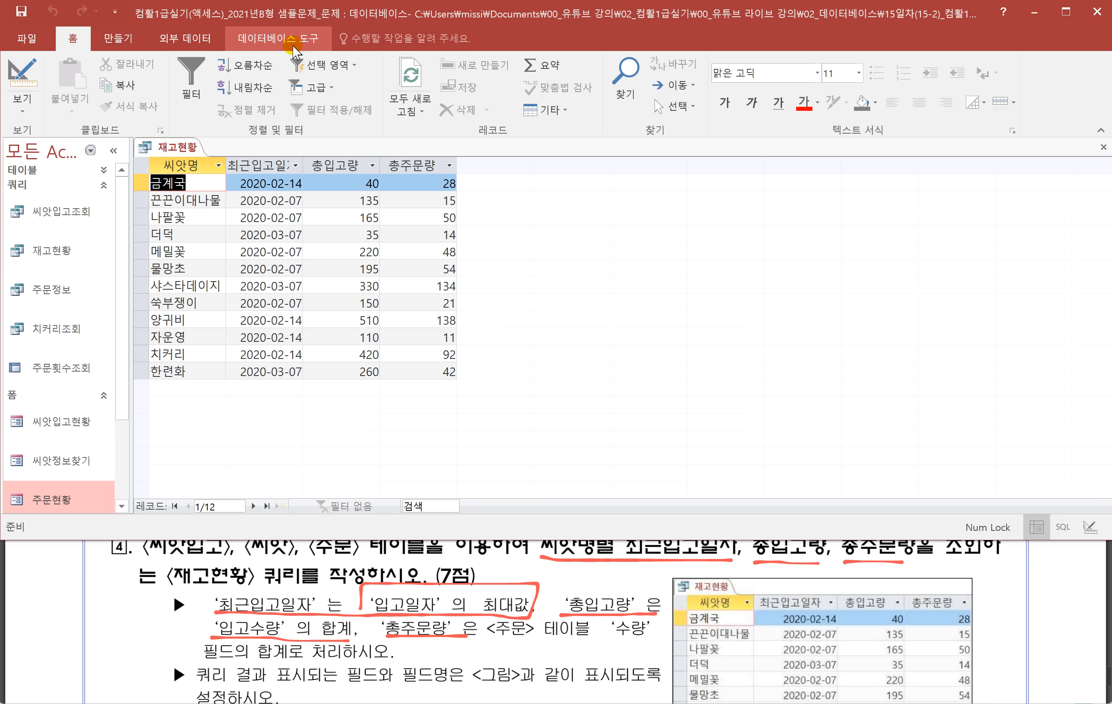
left_click(174, 146)
right_click(174, 145)
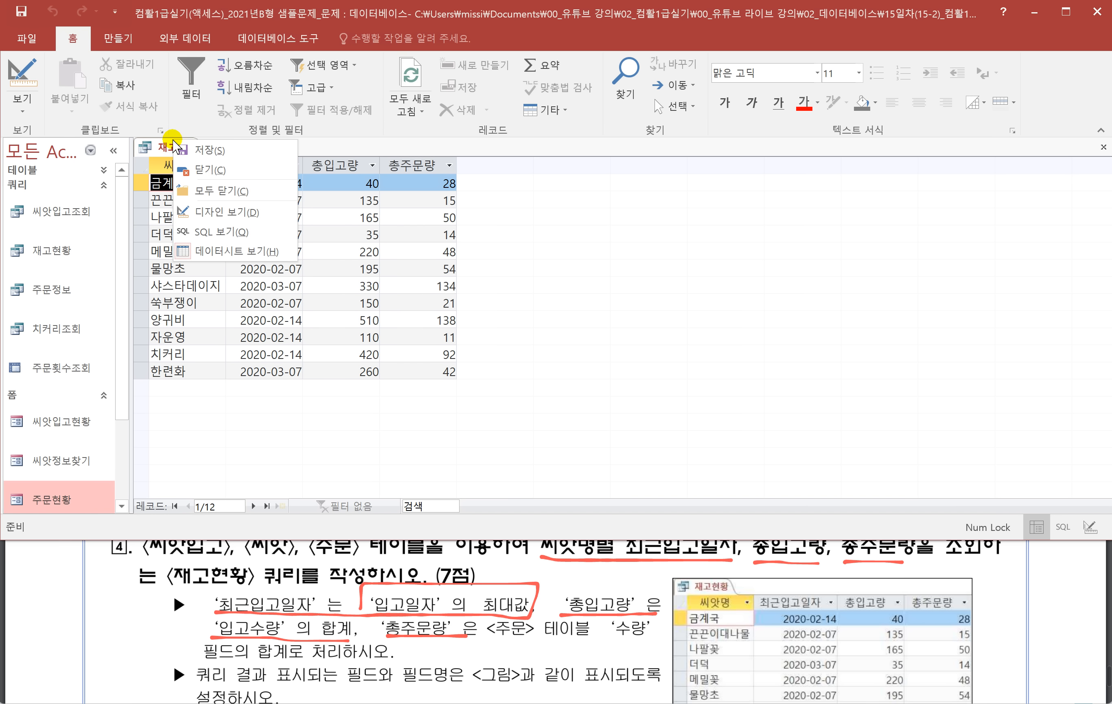
left_click(190, 167)
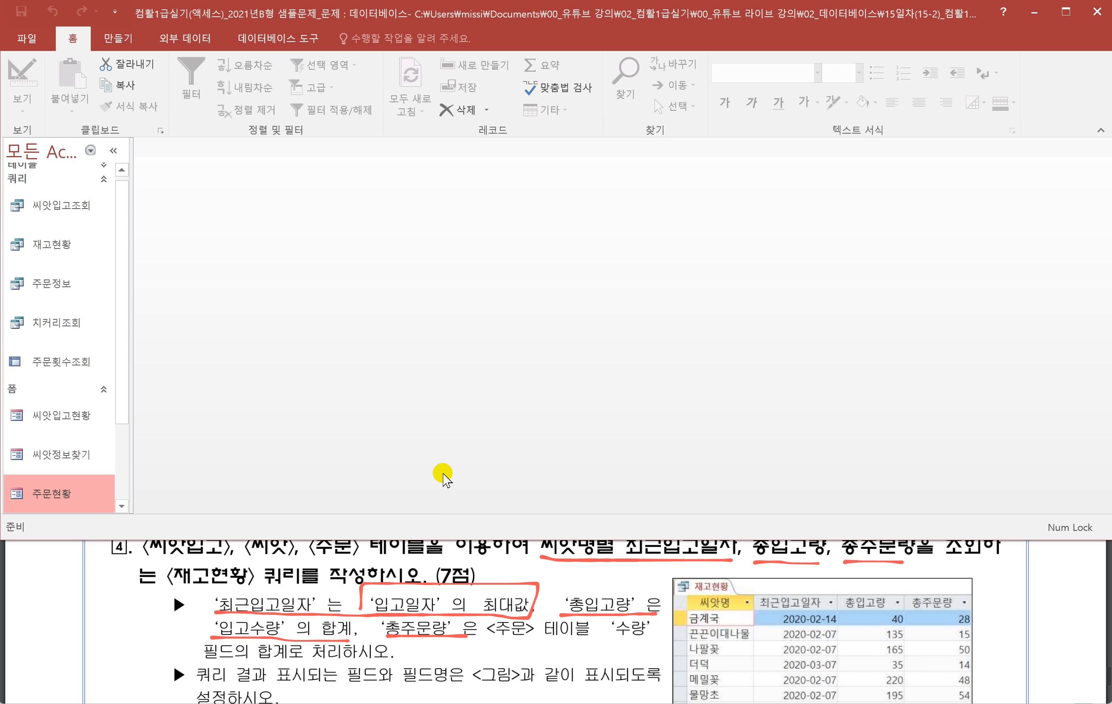